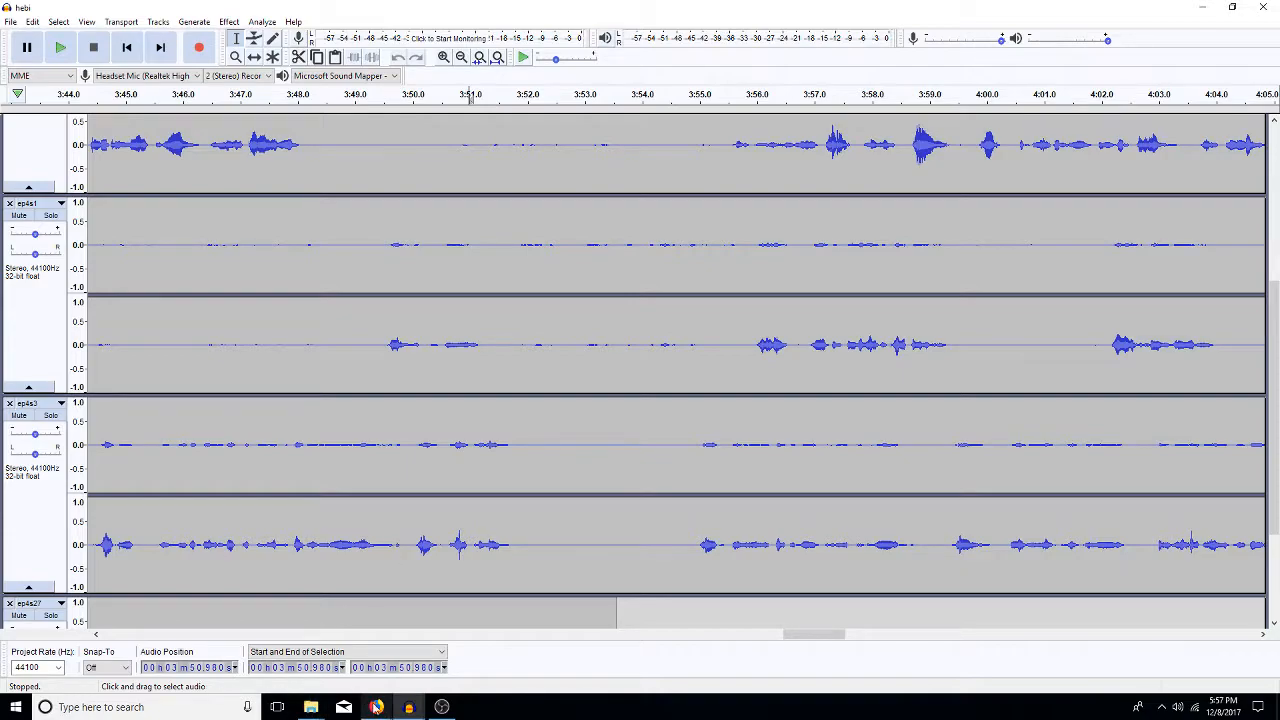
Switch to Firefox and open the adrive.com site in a new tab.
mouse_move(376, 707)
left_click(340, 655)
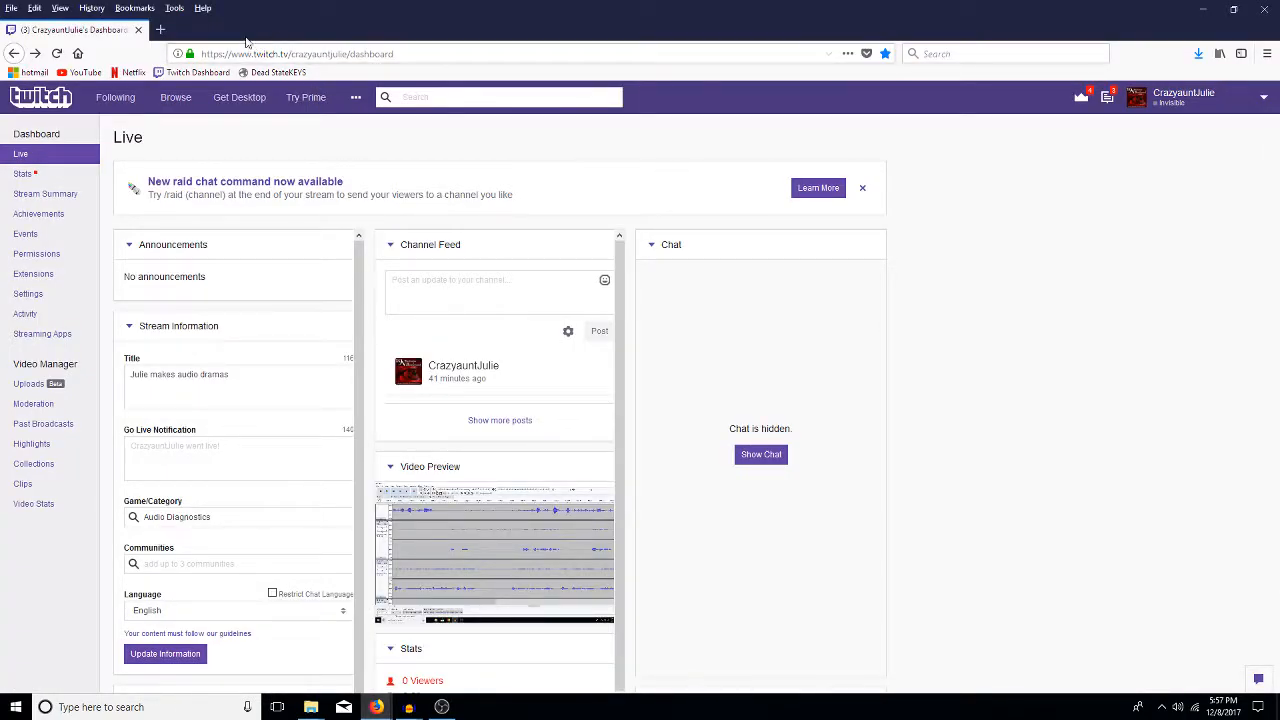
left_click(160, 30)
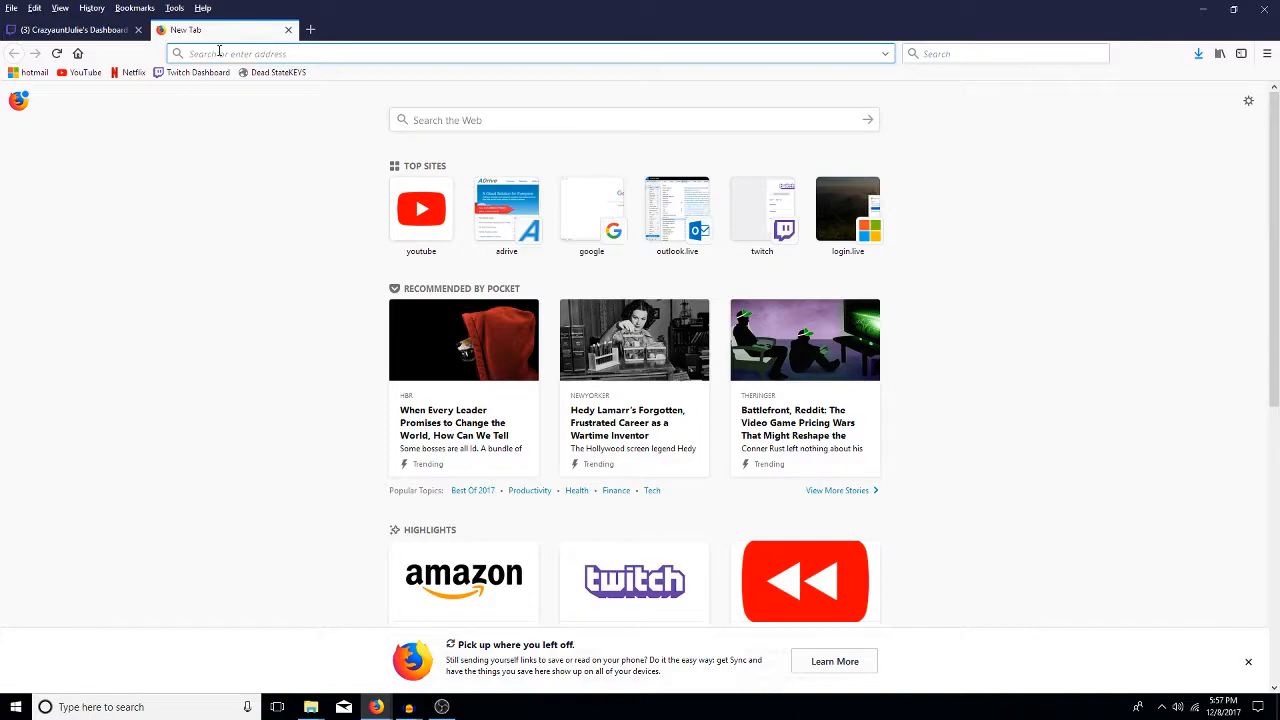
type("adrive.com/")
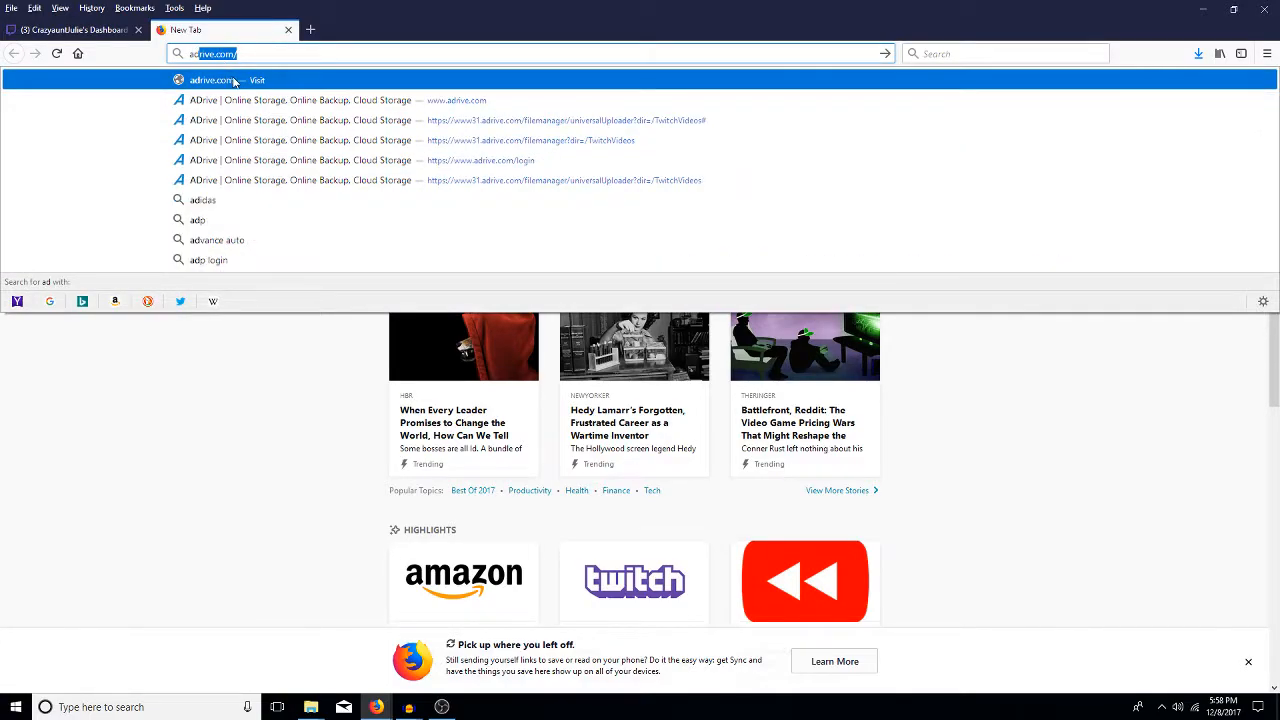
left_click(222, 84)
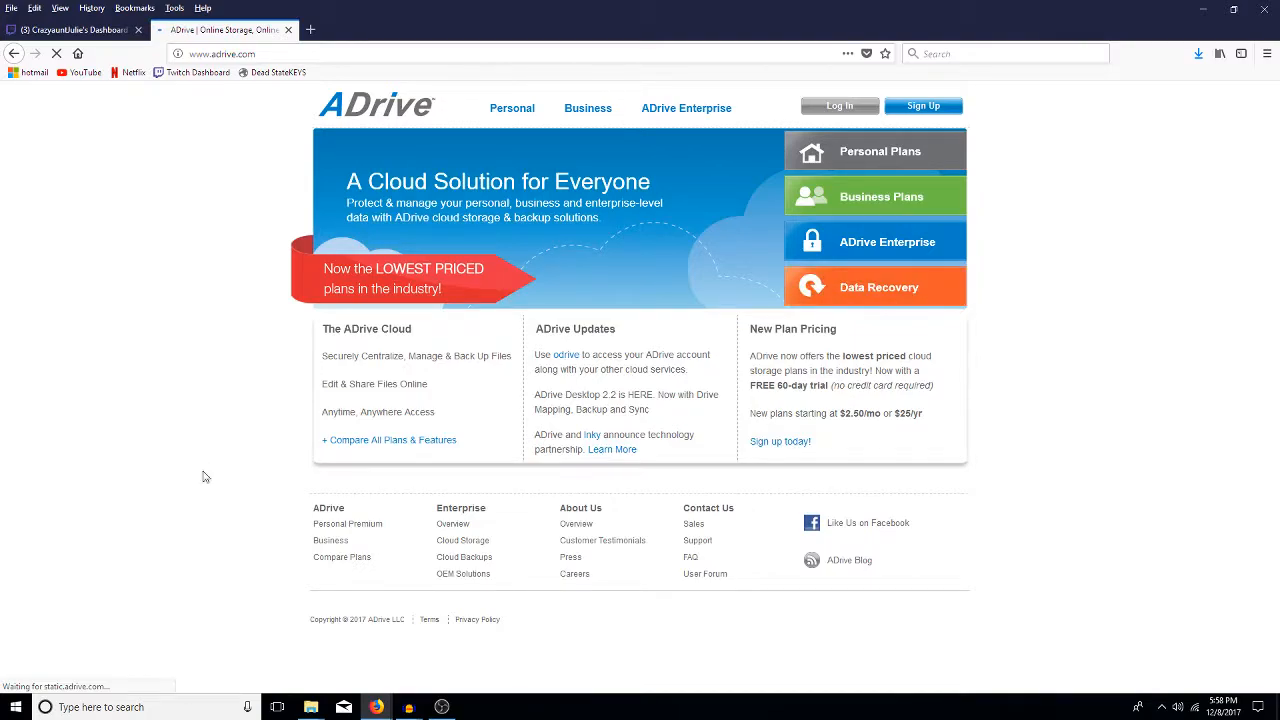
mouse_move(376, 710)
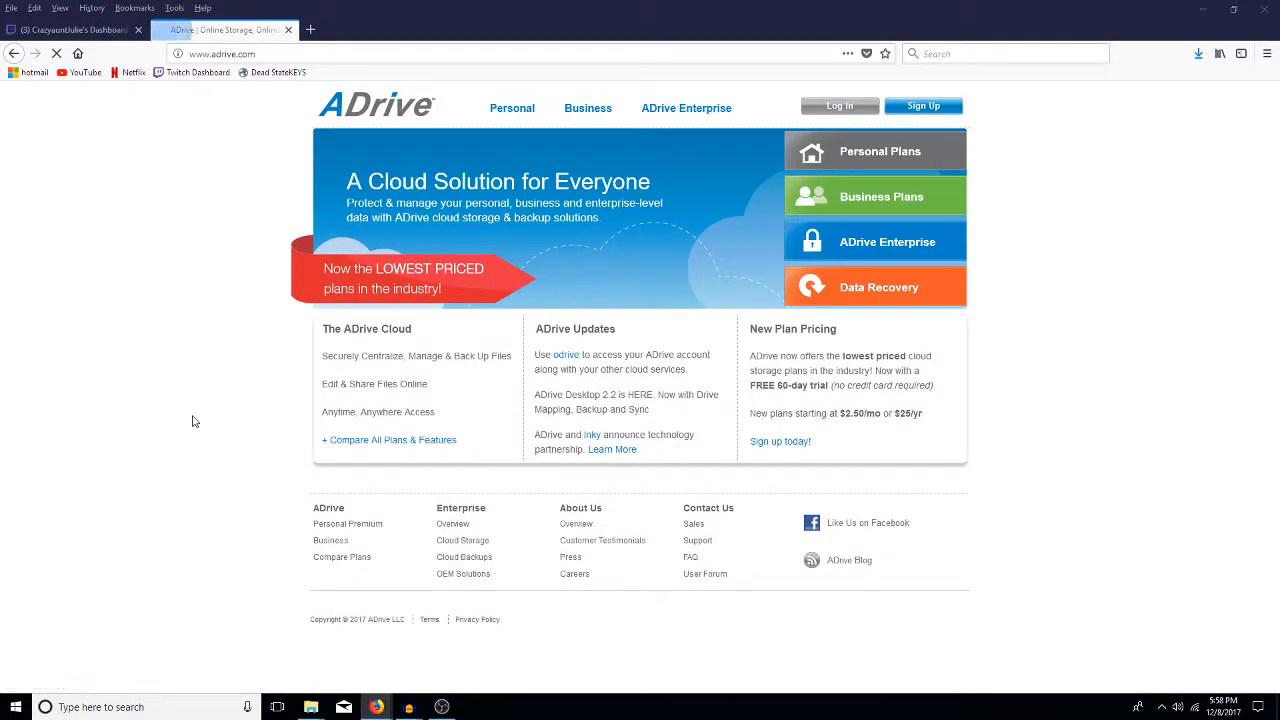
Look at the ADrive sign-up page, log in to the existing account, and open the 12December folder in My Files.
left_click(923, 105)
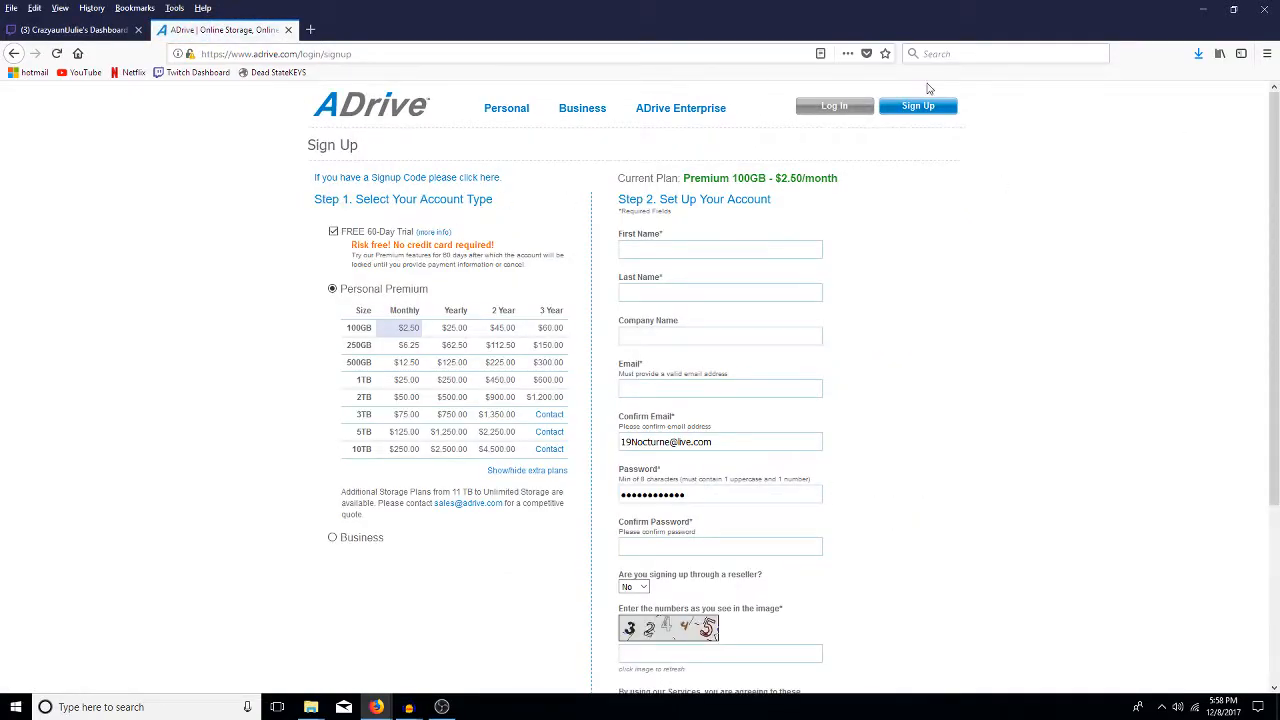
left_click(830, 107)
left_click(726, 357)
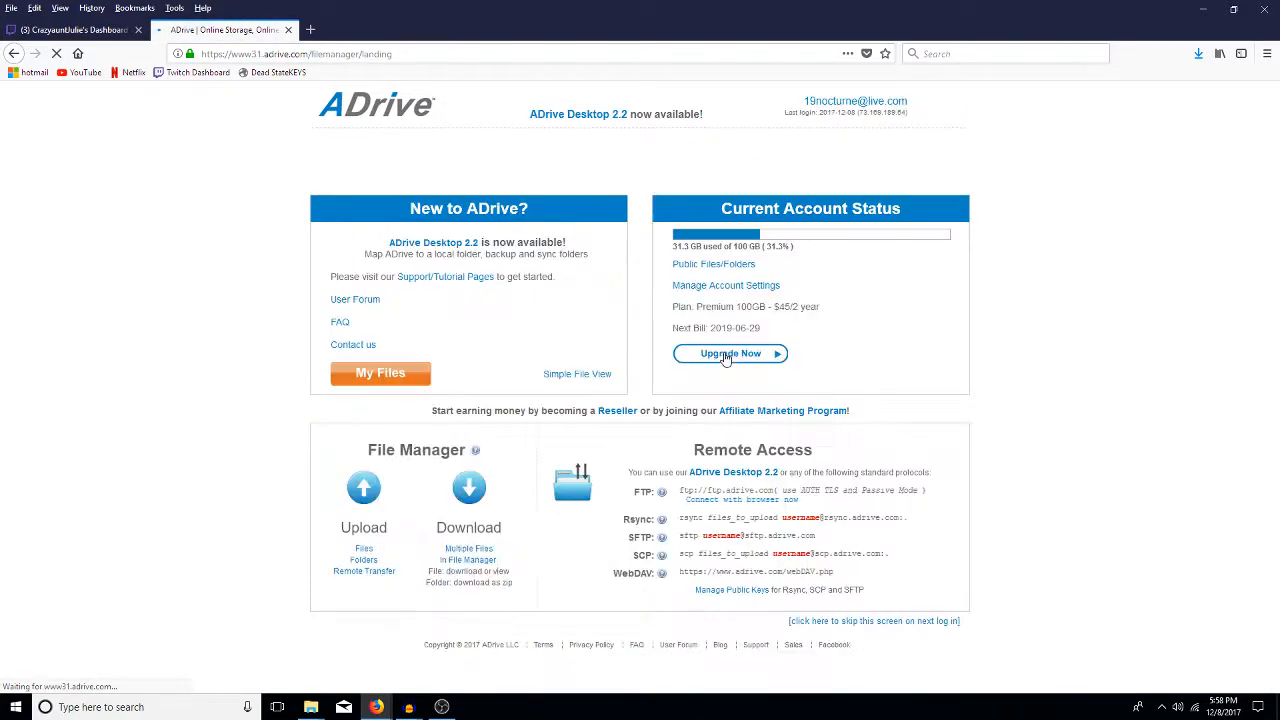
left_click(391, 377)
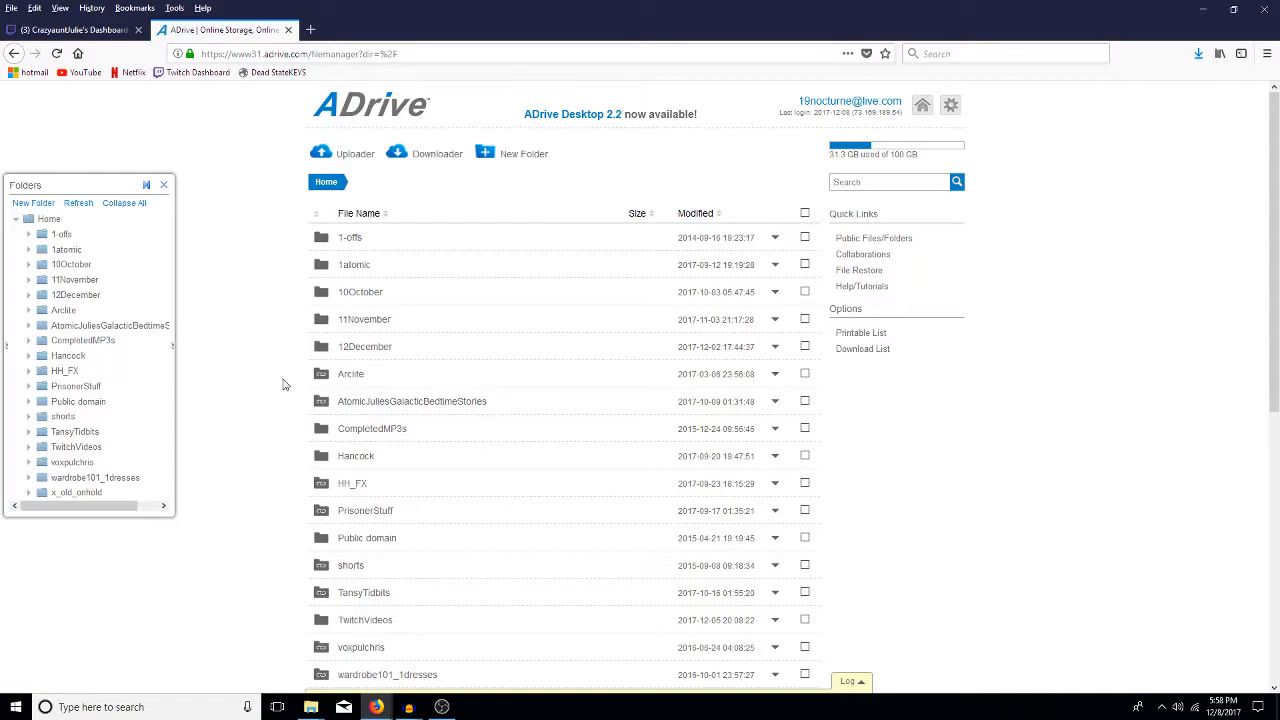
double_click(513, 353)
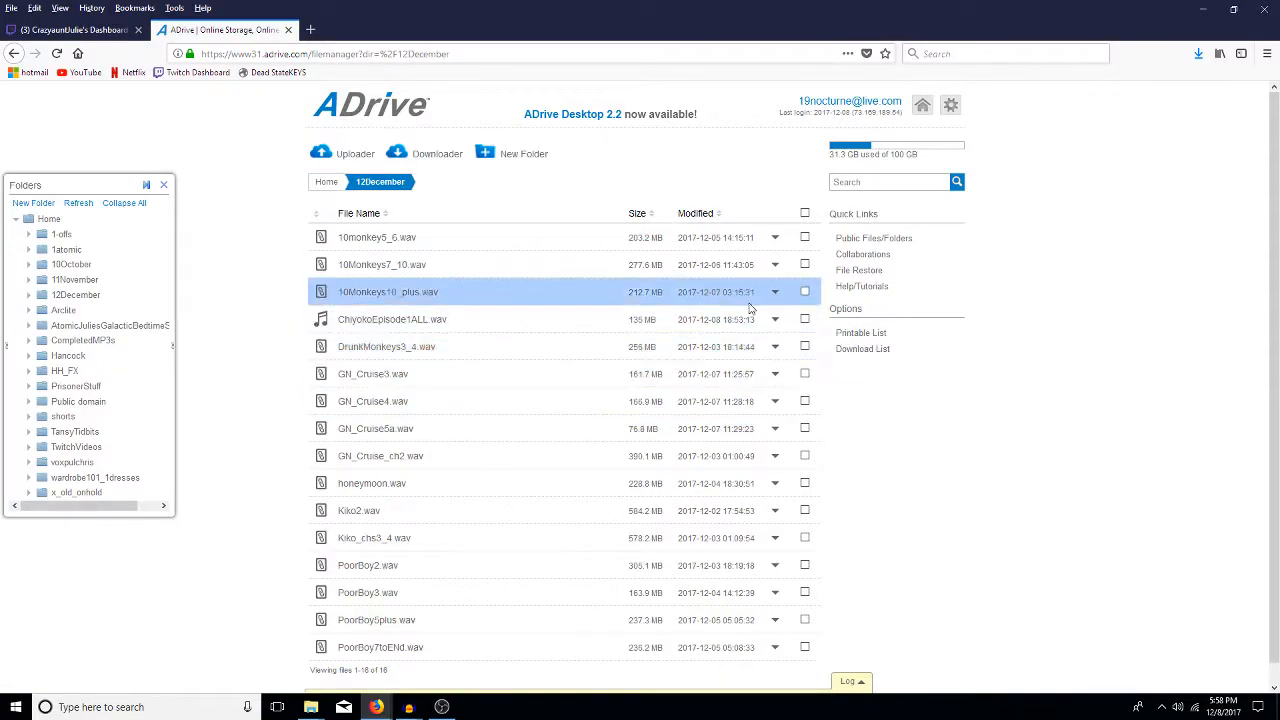
Download ChiyokoEpisode1ALL.wav from the 12December folder, choosing to save the file.
right_click(777, 322)
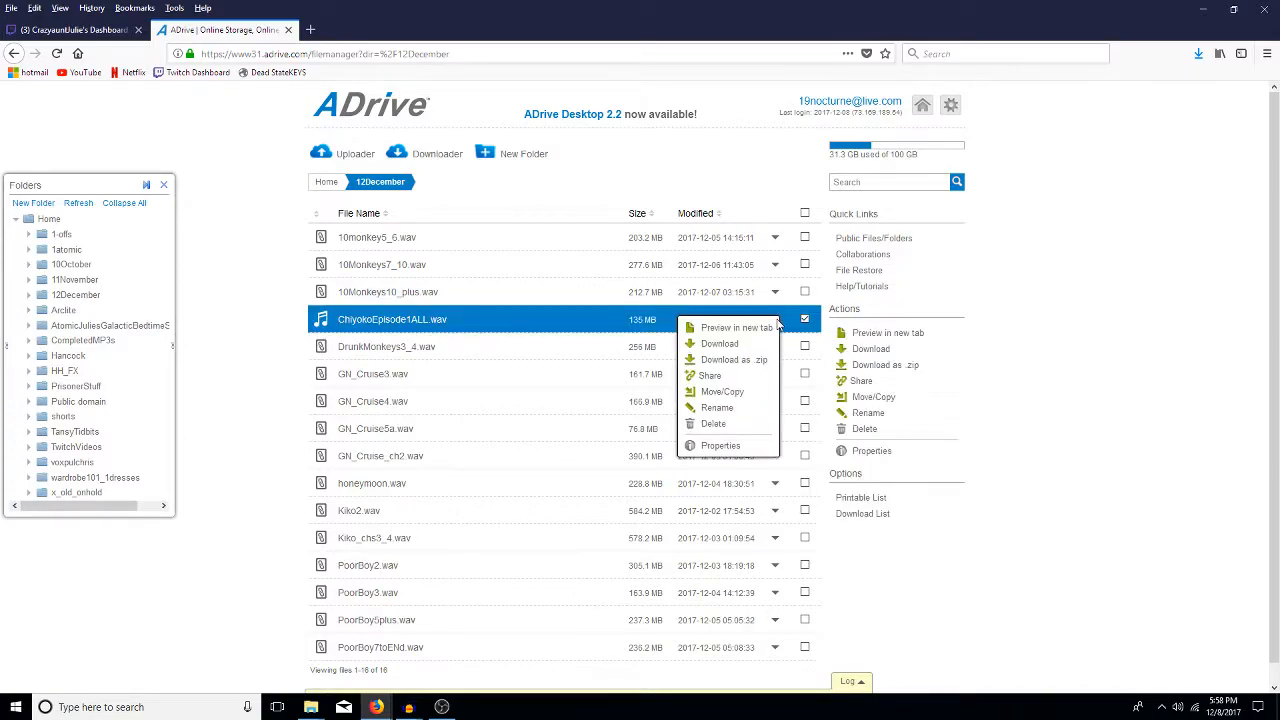
left_click(858, 350)
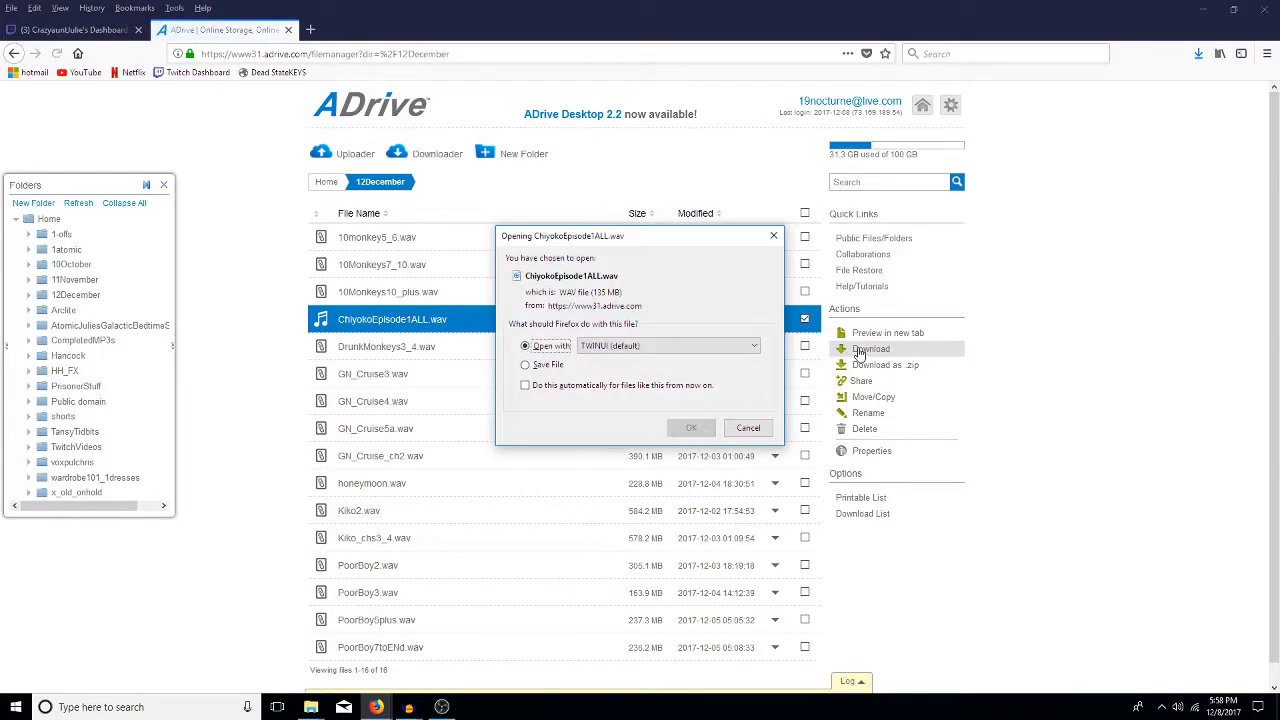
left_click(525, 365)
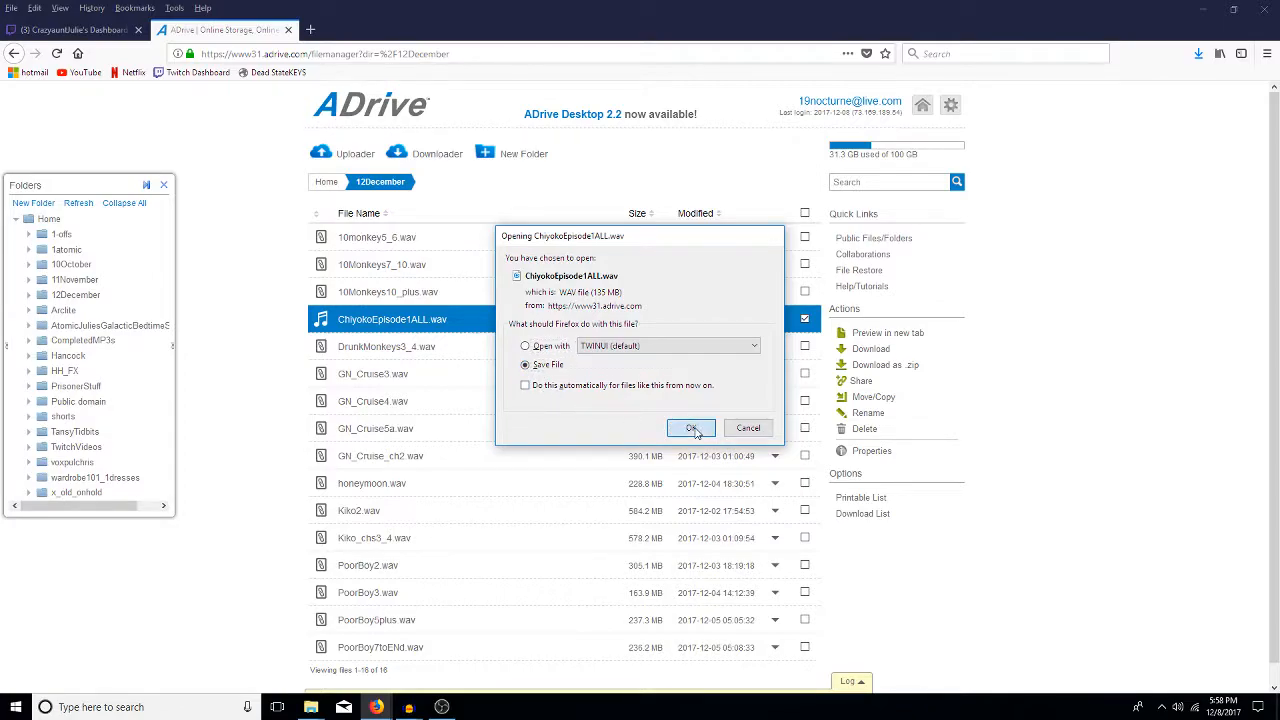
left_click(692, 428)
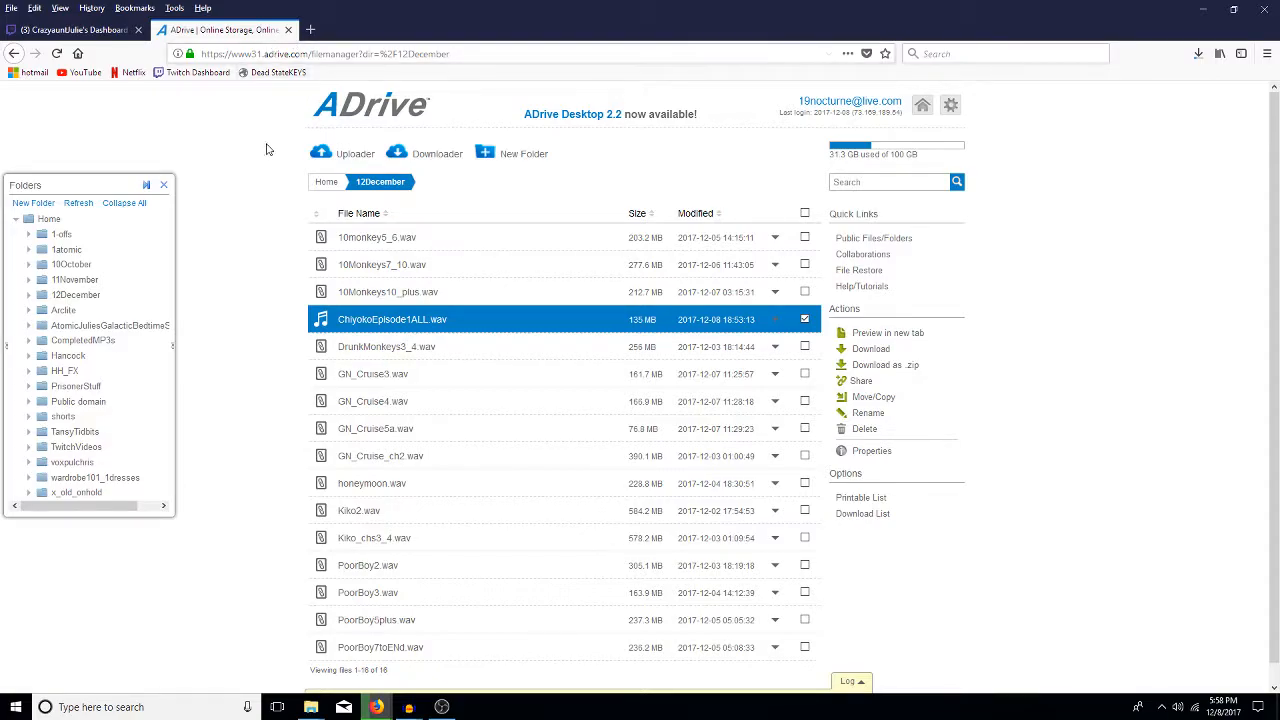
Minimise the browser and show the Downloads folder in File Explorer.
left_click(1203, 8)
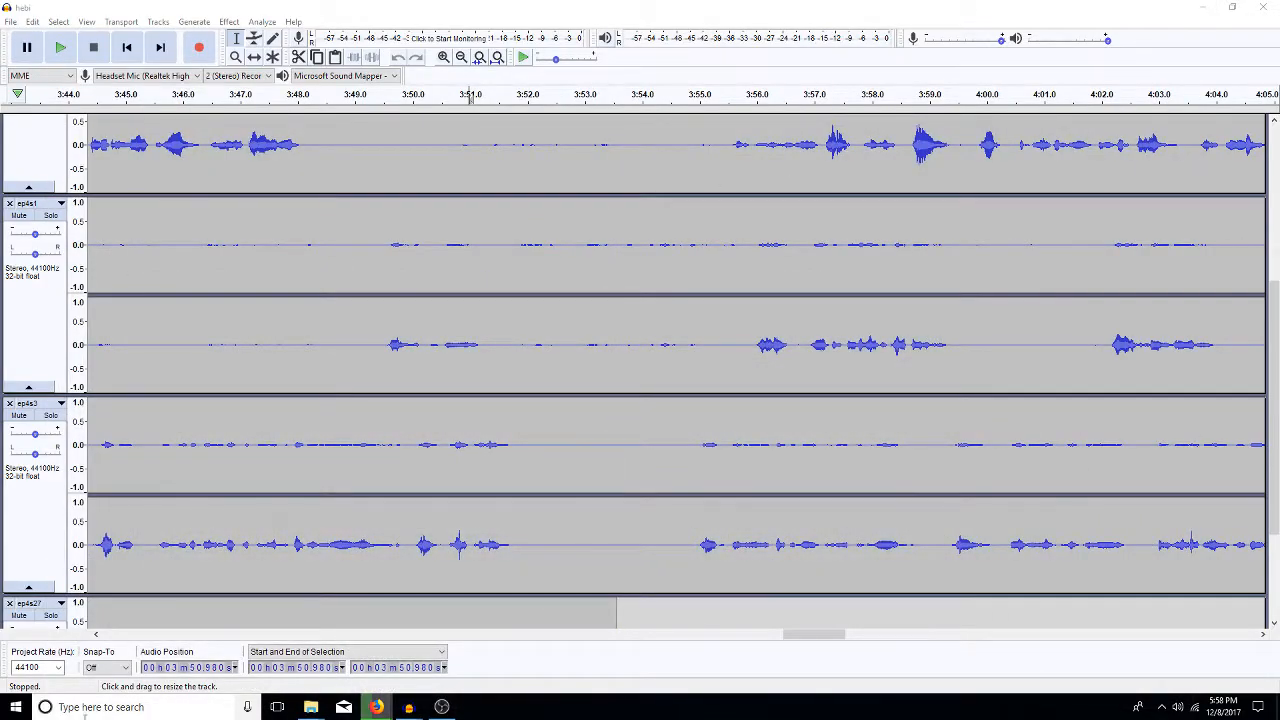
mouse_move(313, 709)
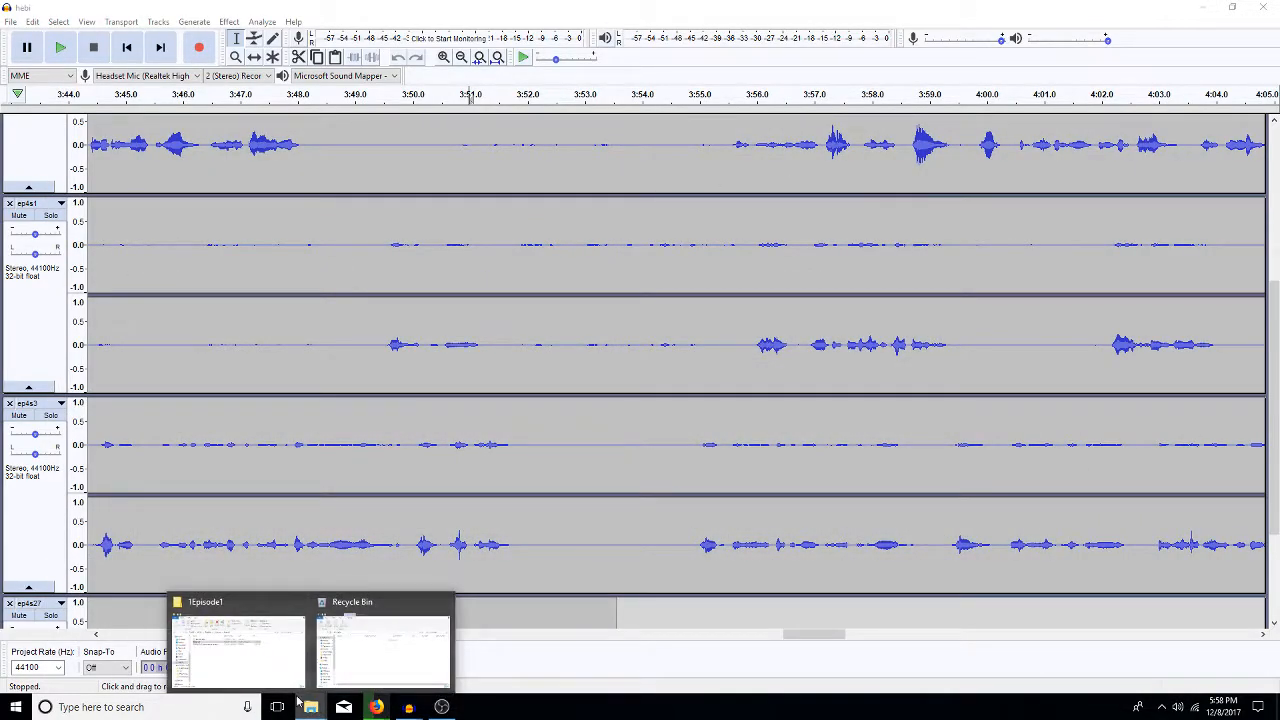
left_click(265, 672)
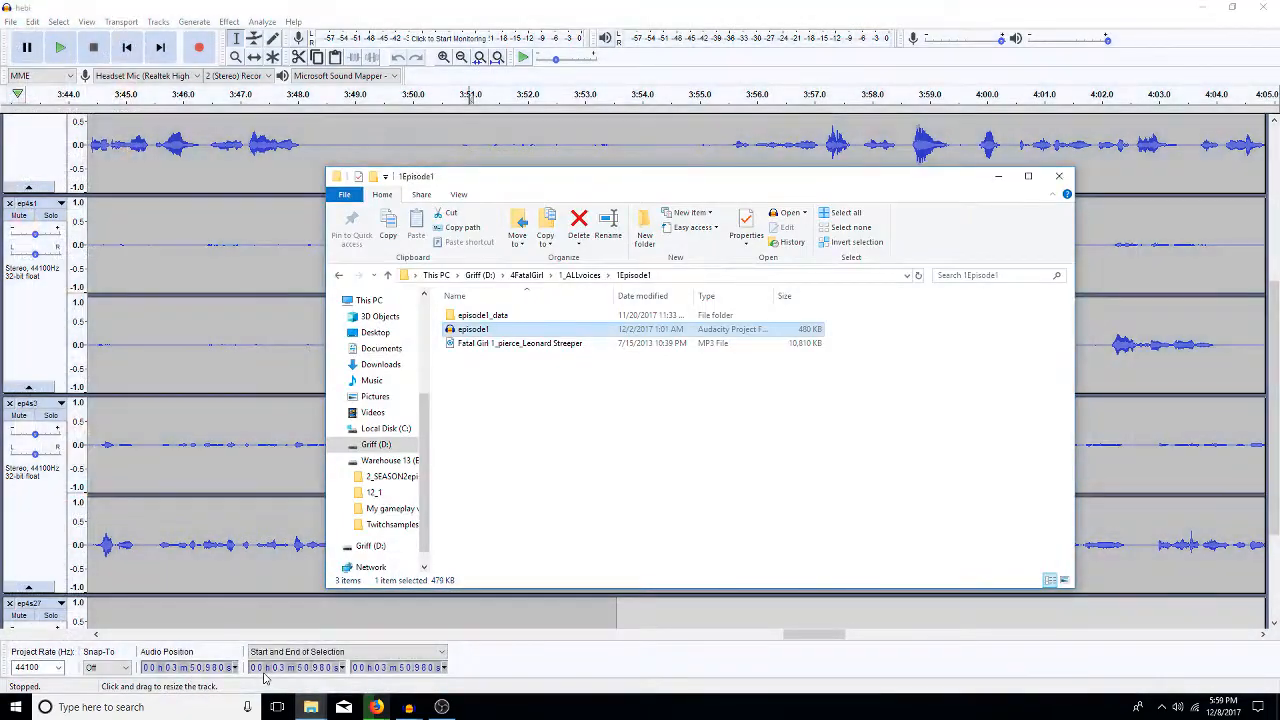
left_click(385, 364)
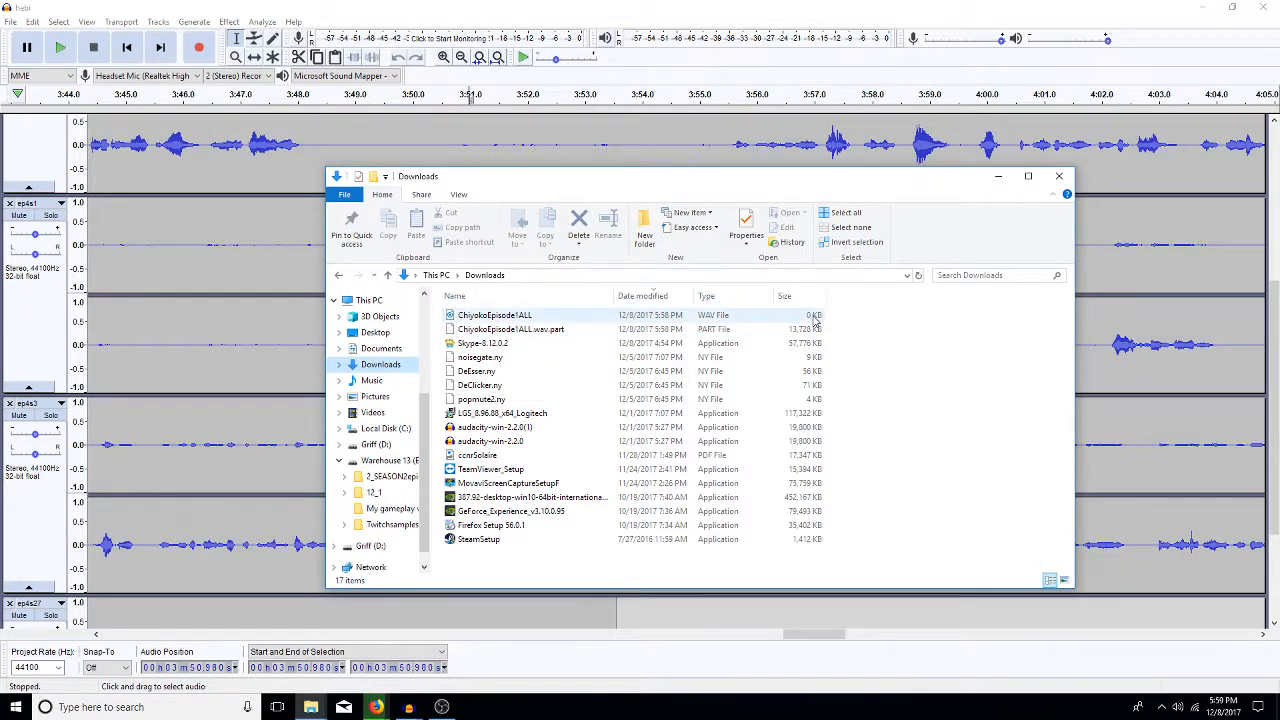
Return to the Downloads window and copy ChiyokoEpisode1ALL into the 2_SEASON2episode1_WORKING folder on the Warehouse 13 drive.
left_click(250, 341)
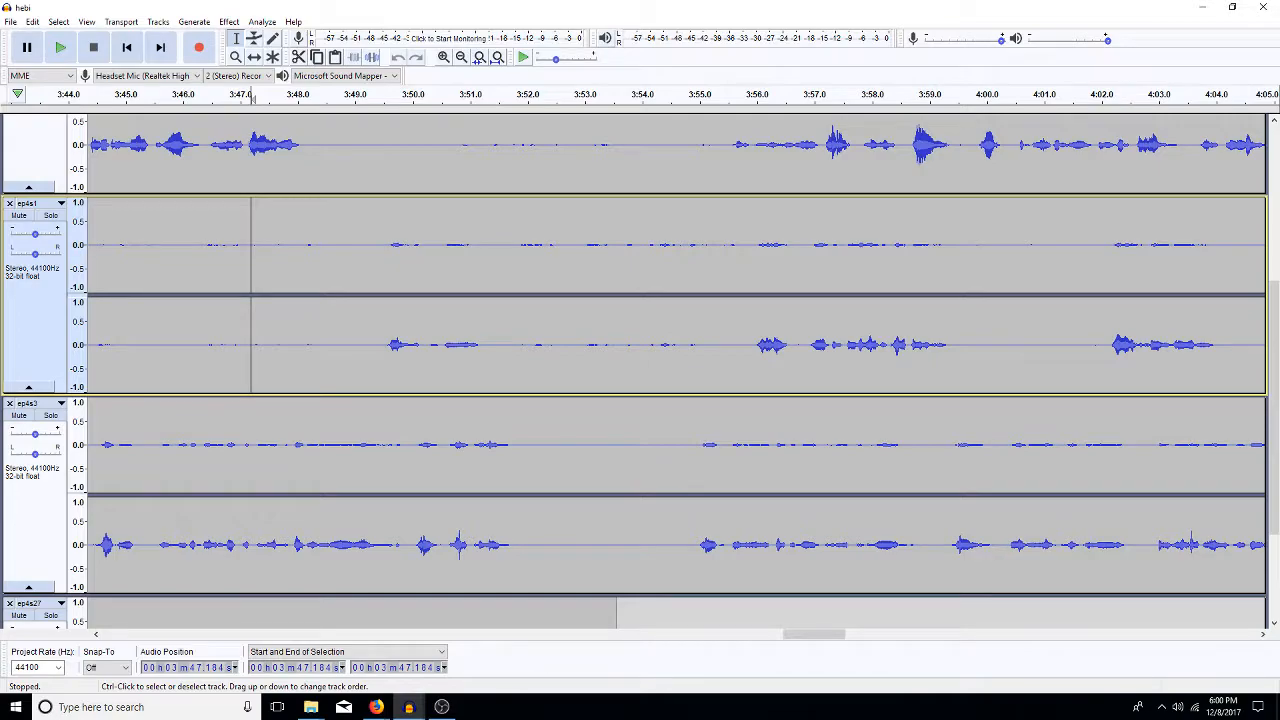
key("alt+Tab")
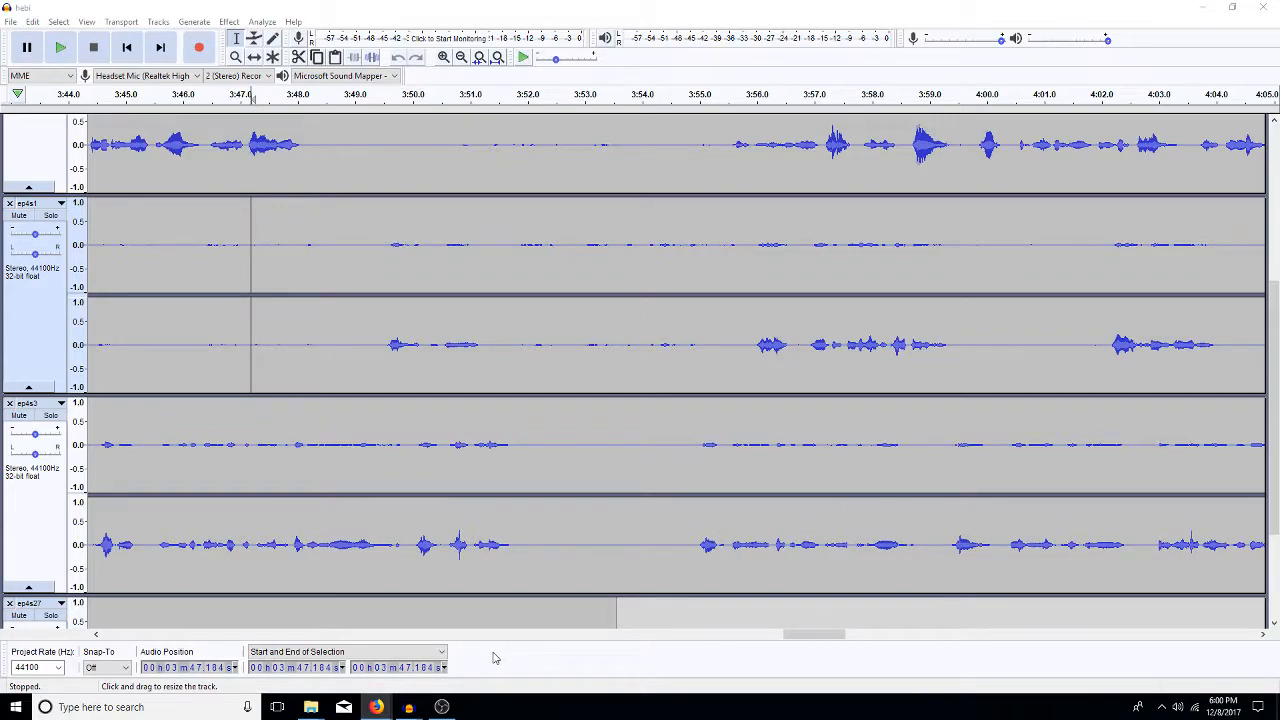
mouse_move(390, 714)
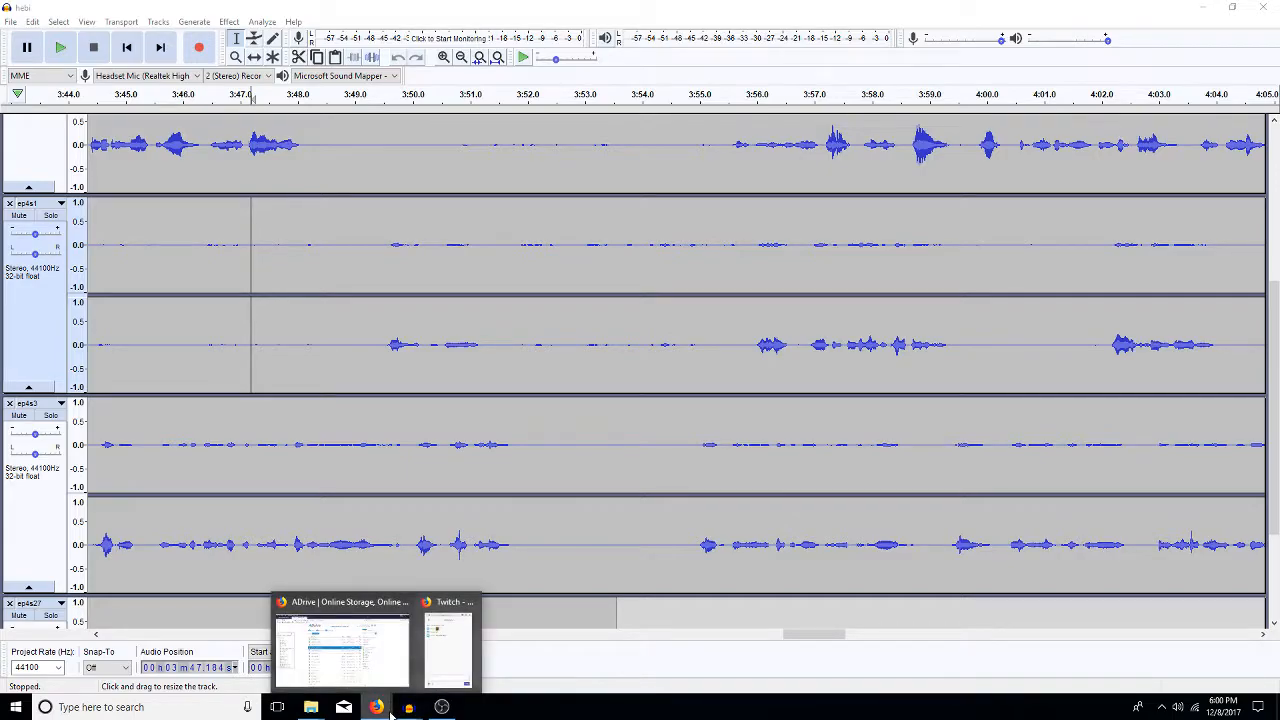
mouse_move(312, 707)
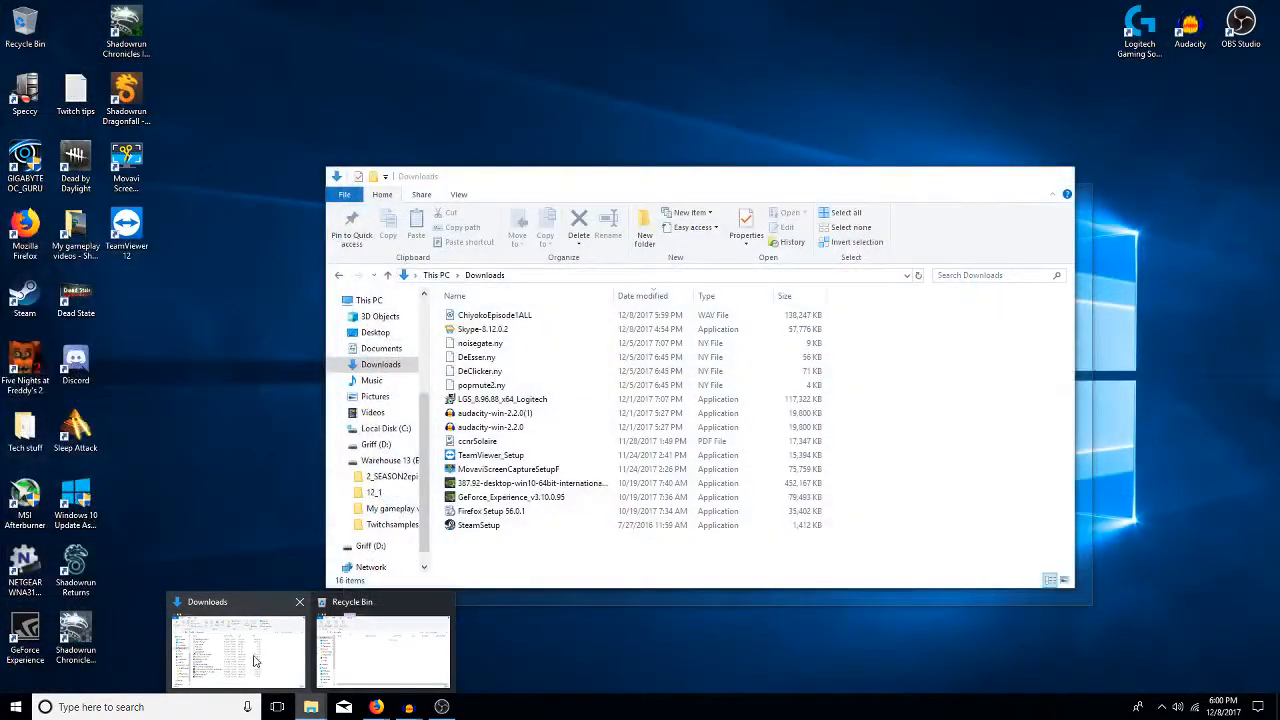
left_click(250, 650)
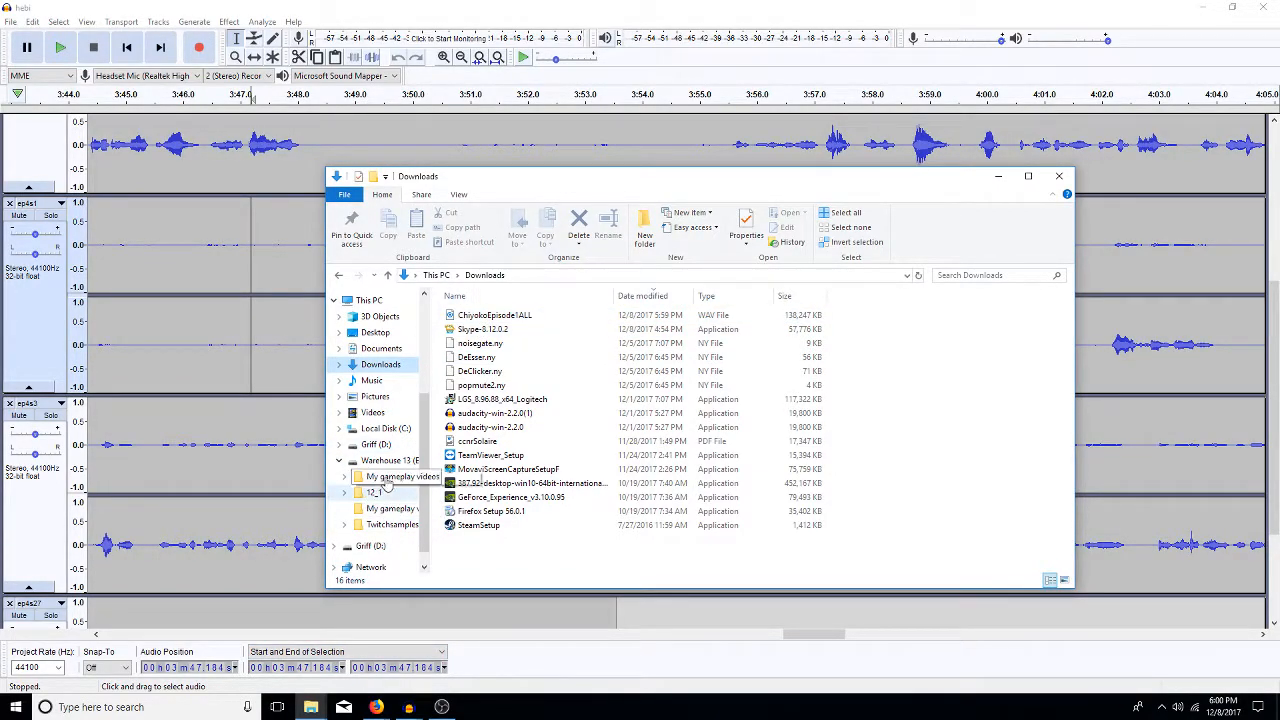
left_click_drag(494, 315, 398, 481)
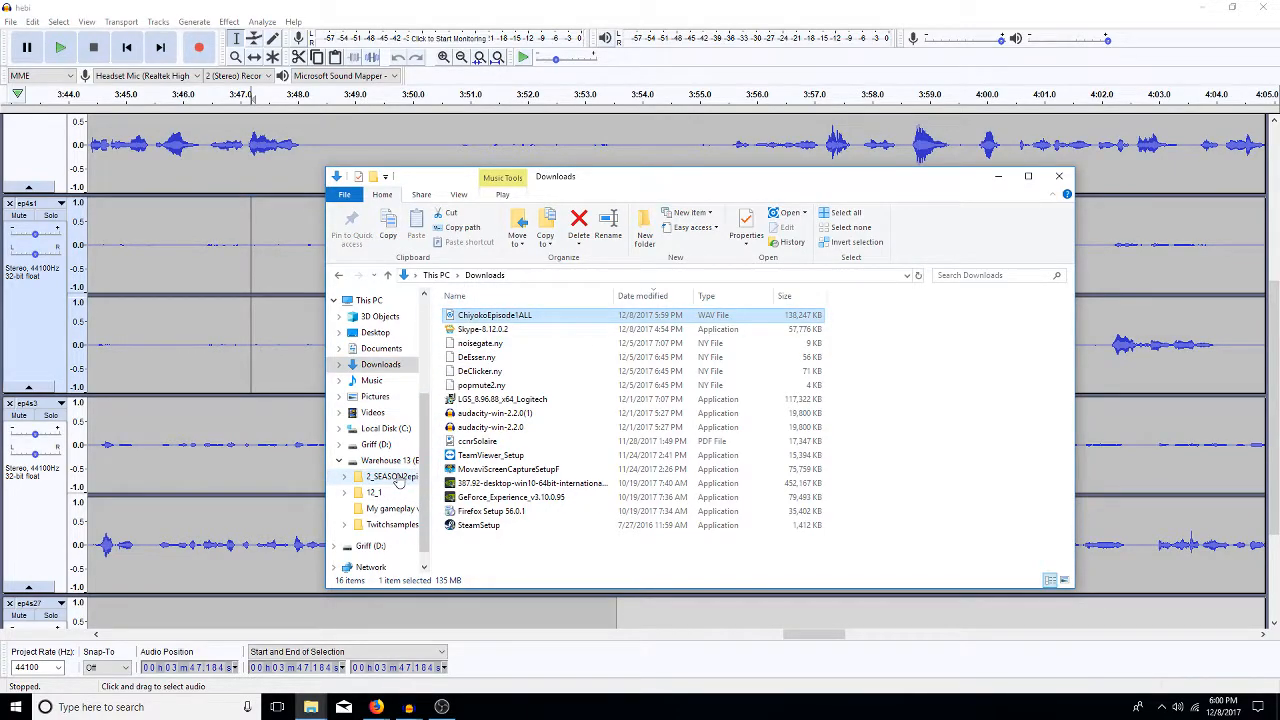
Switch to Audacity, fit all the hebi project's tracks to the window in height and width, and select the whole ep1s37 track.
left_click(230, 283)
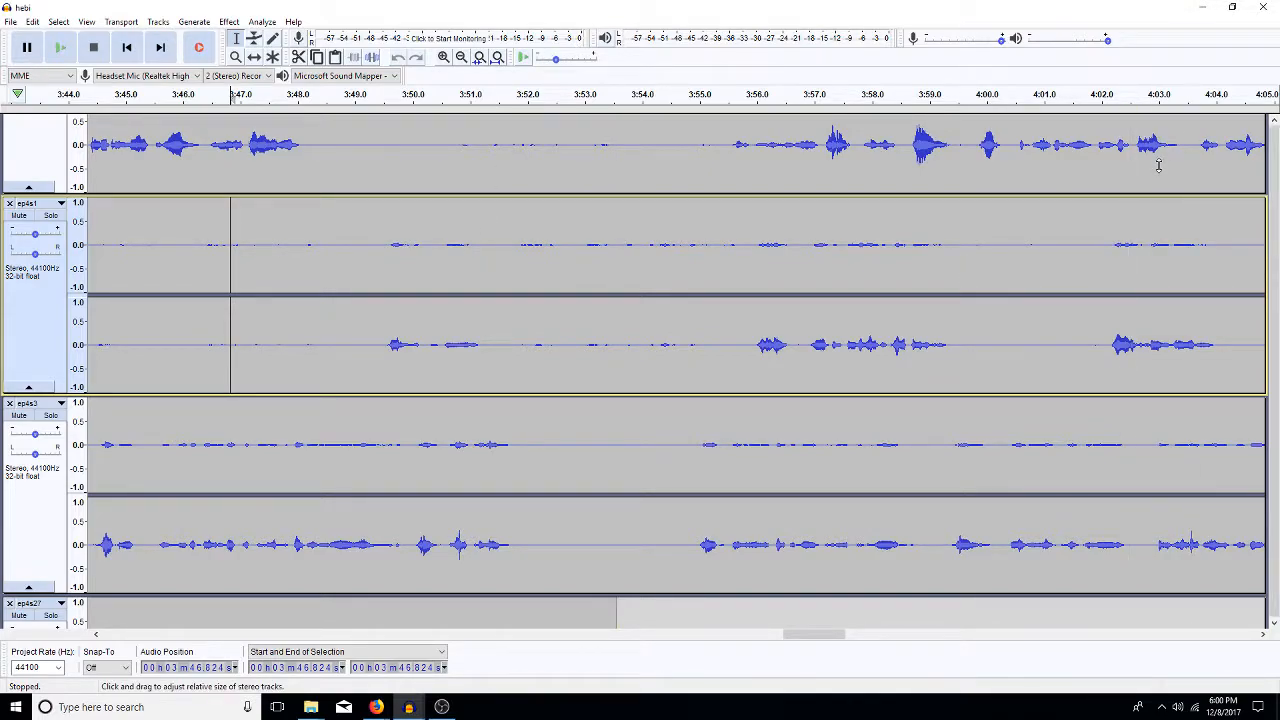
key("ctrl+shift+f")
left_click(948, 330)
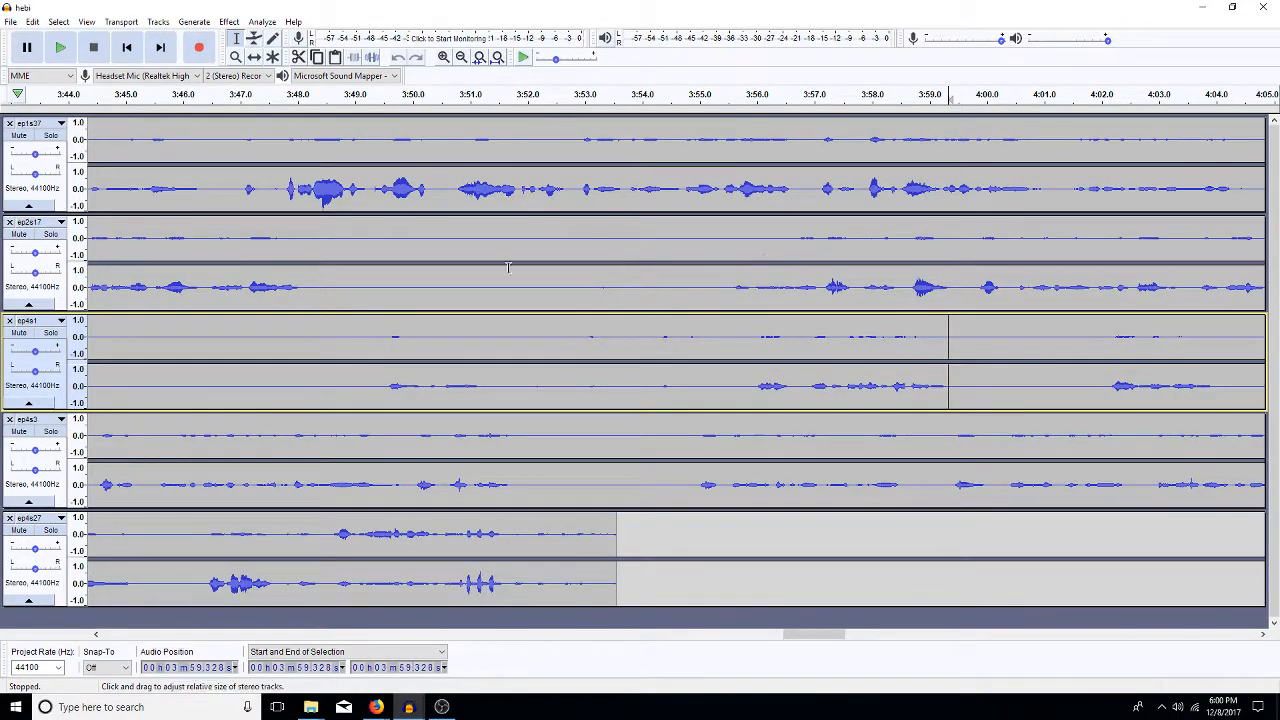
key("ctrl+f")
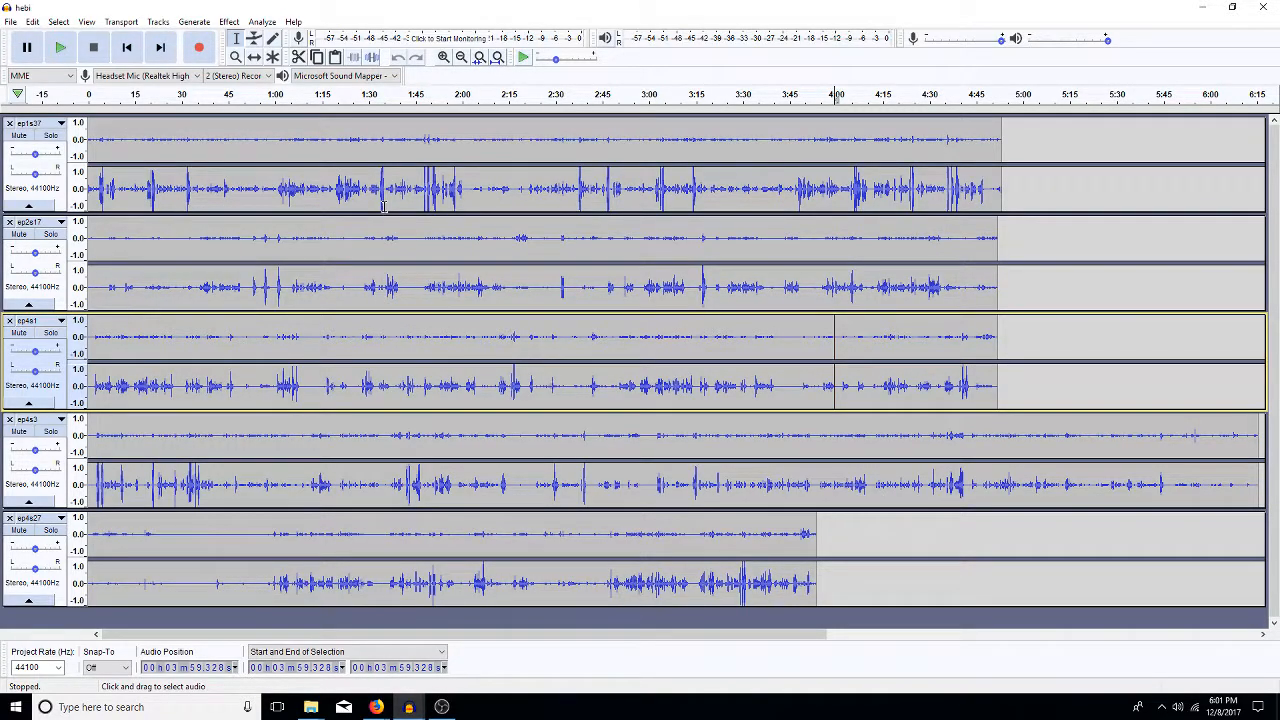
double_click(355, 192)
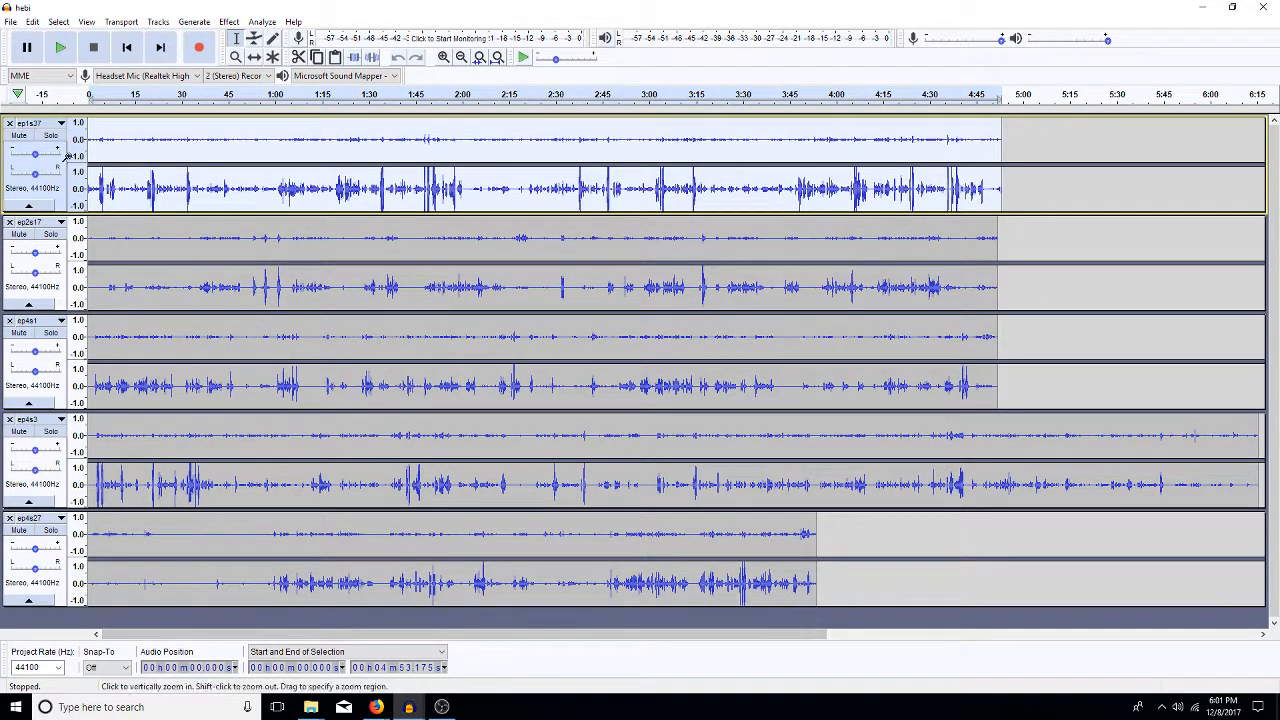
Start opening another project file and browse to the Warehouse 13 (E:) drive.
left_click(11, 22)
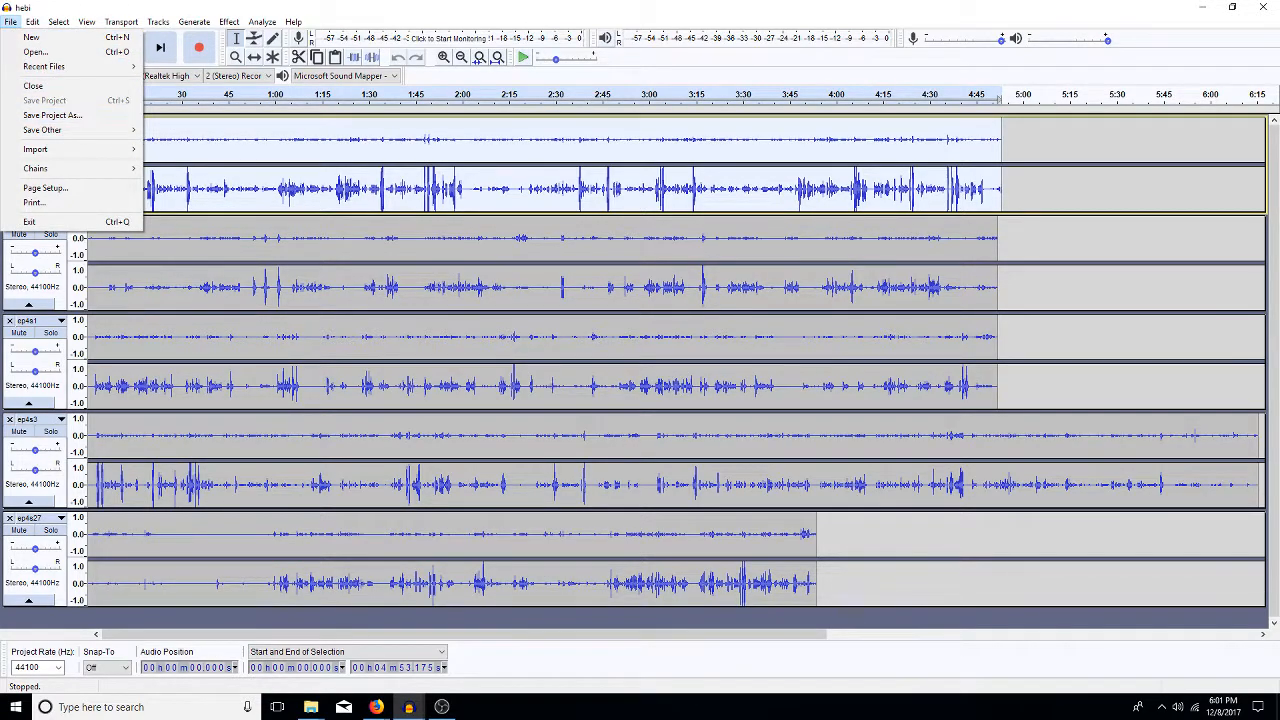
left_click(406, 710)
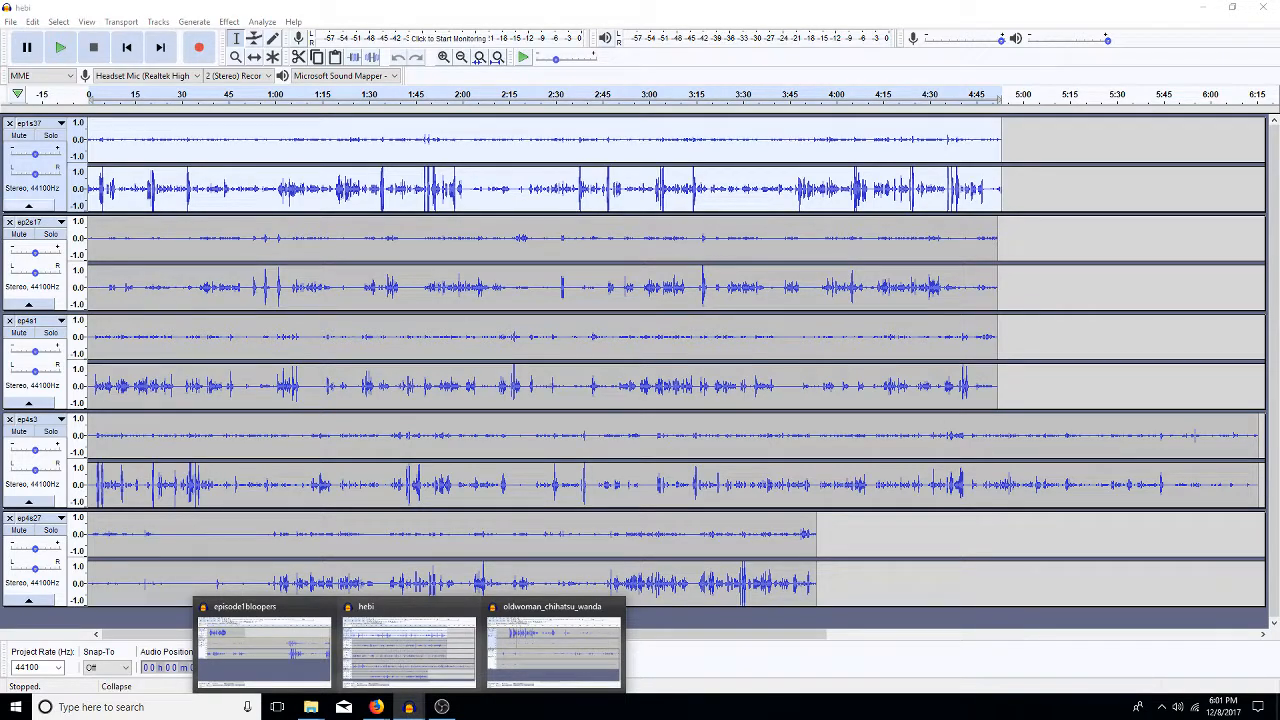
left_click(8, 22)
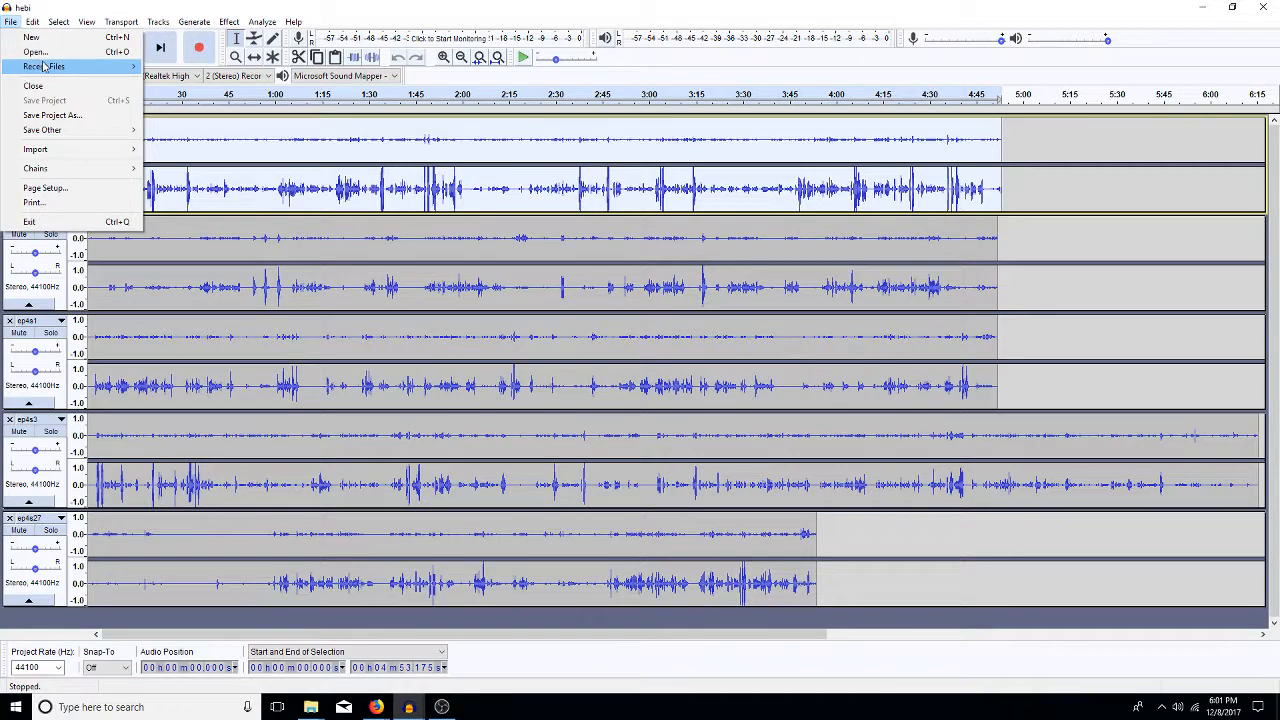
mouse_move(45, 72)
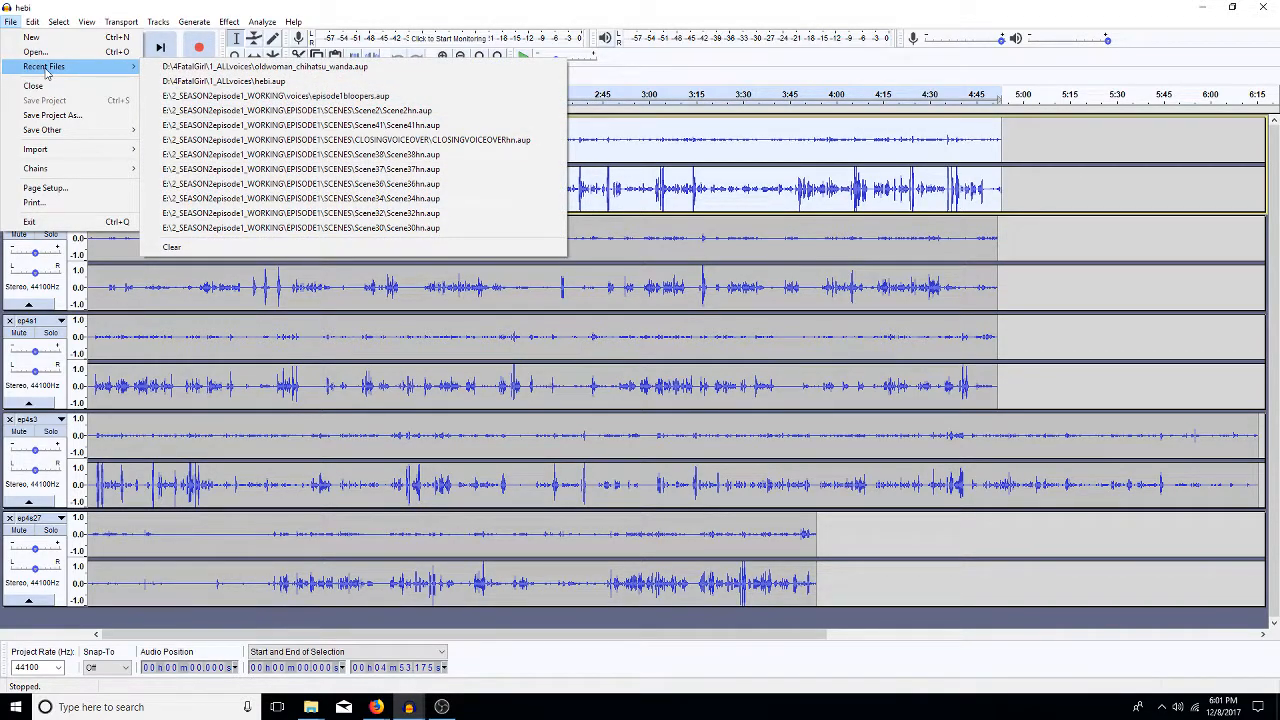
left_click(35, 51)
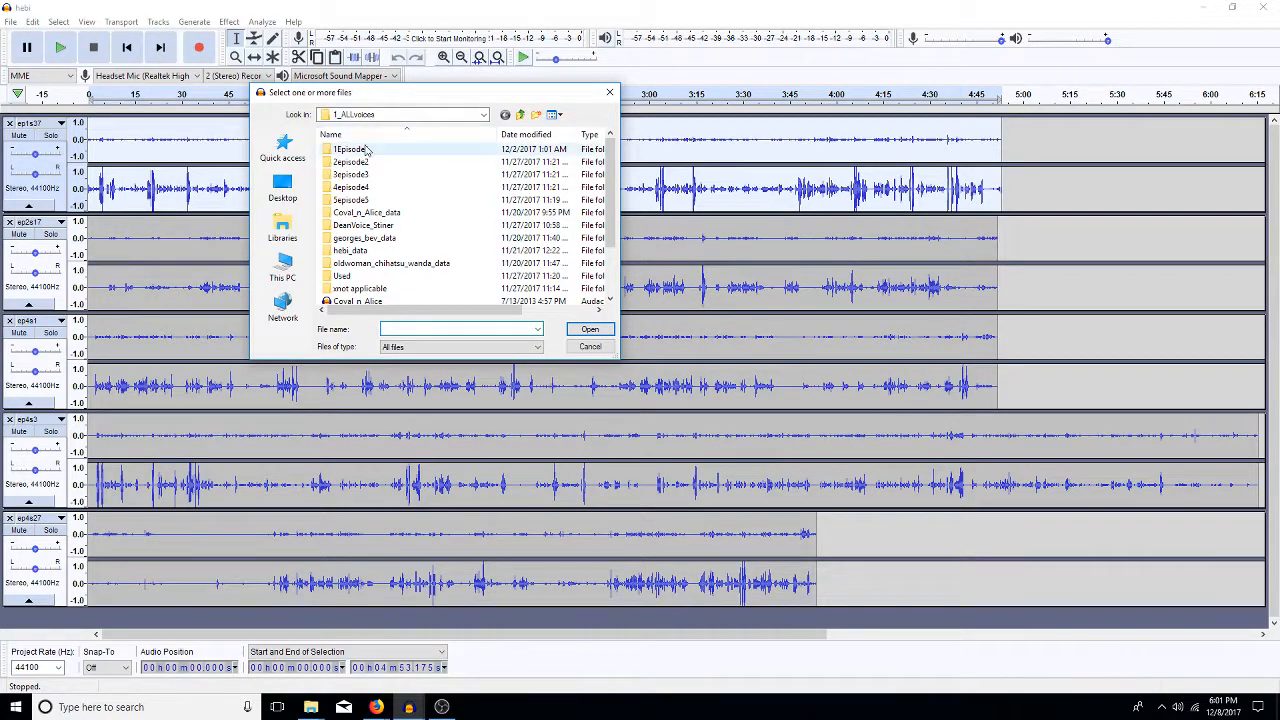
left_click(521, 115)
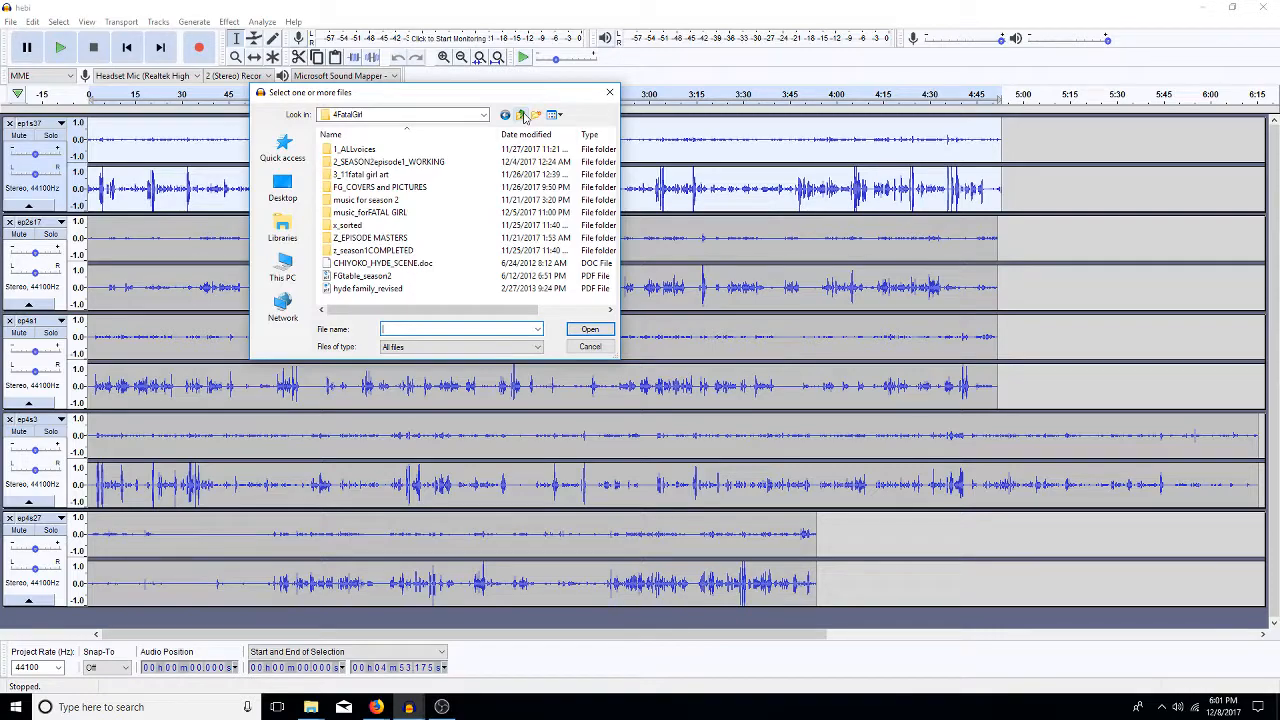
left_click(521, 115)
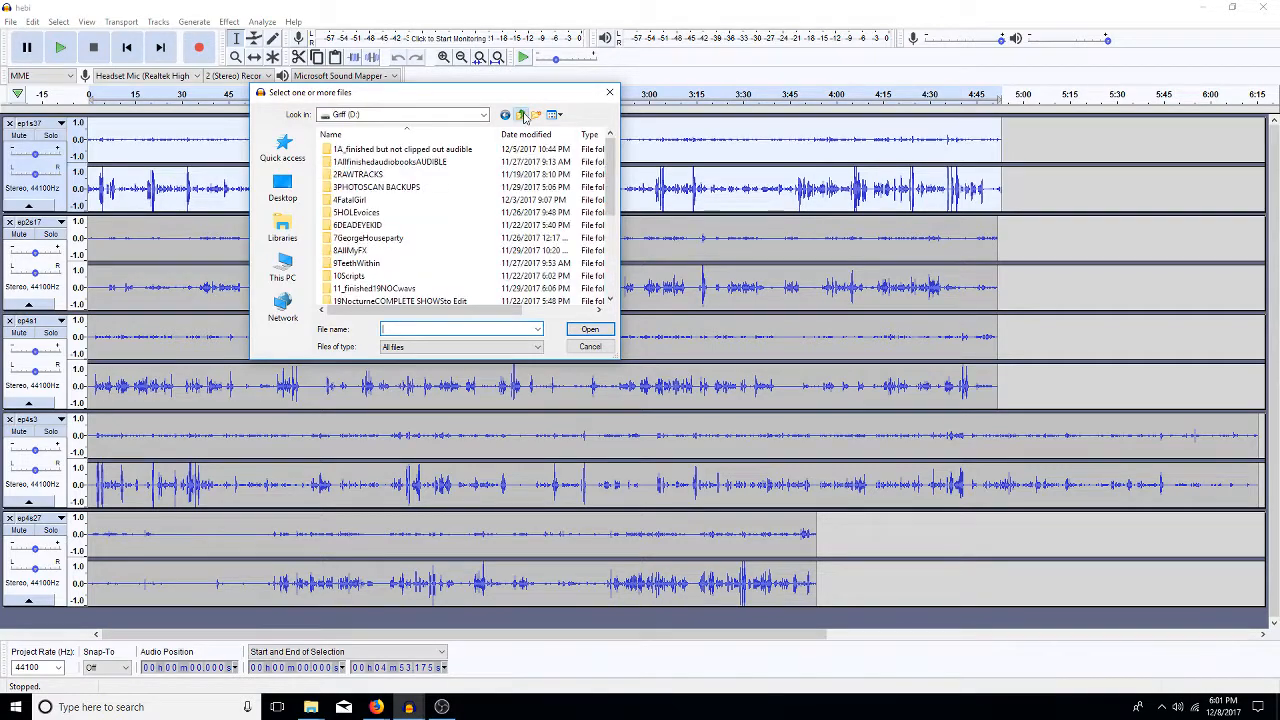
left_click(283, 228)
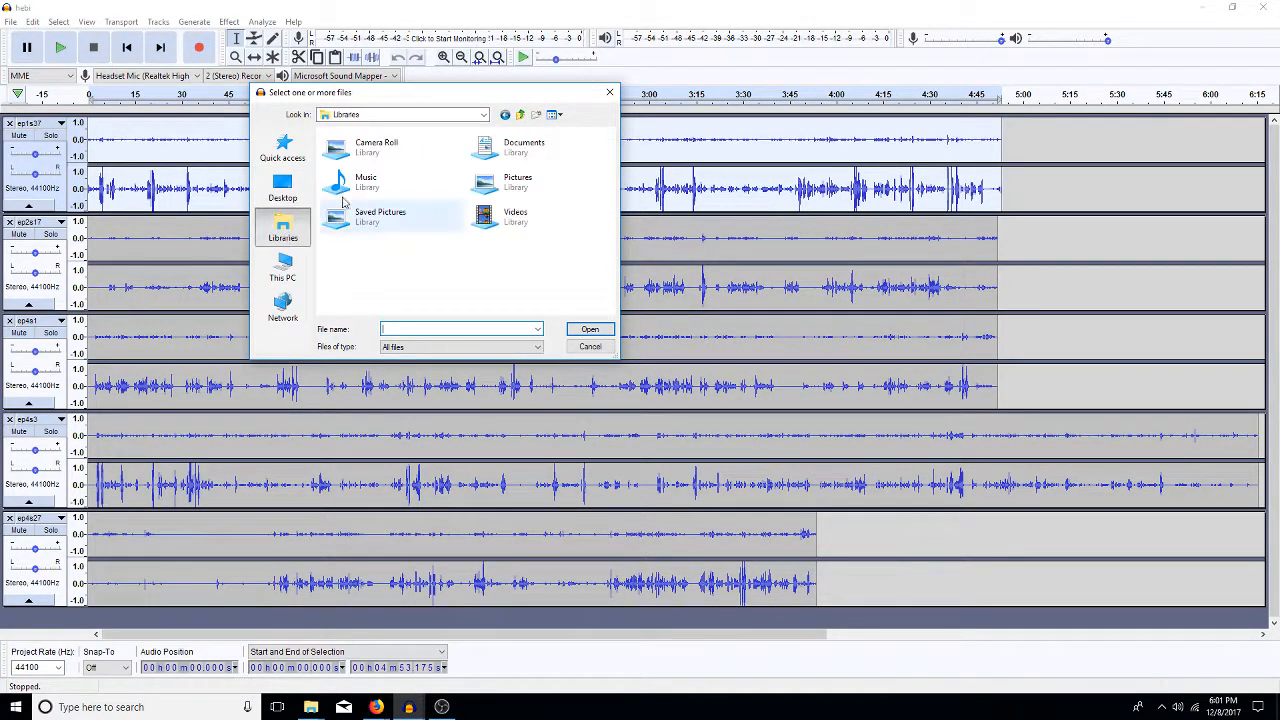
left_click(283, 268)
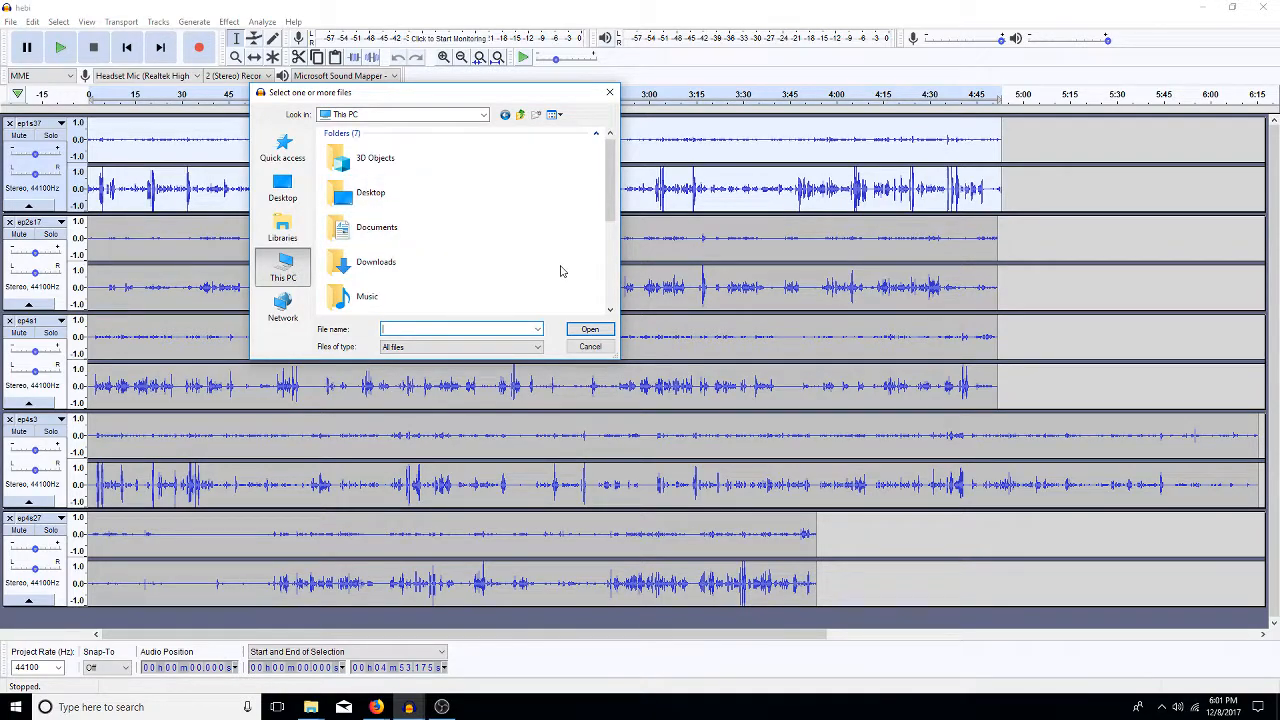
scroll(551, 266, "down", 3)
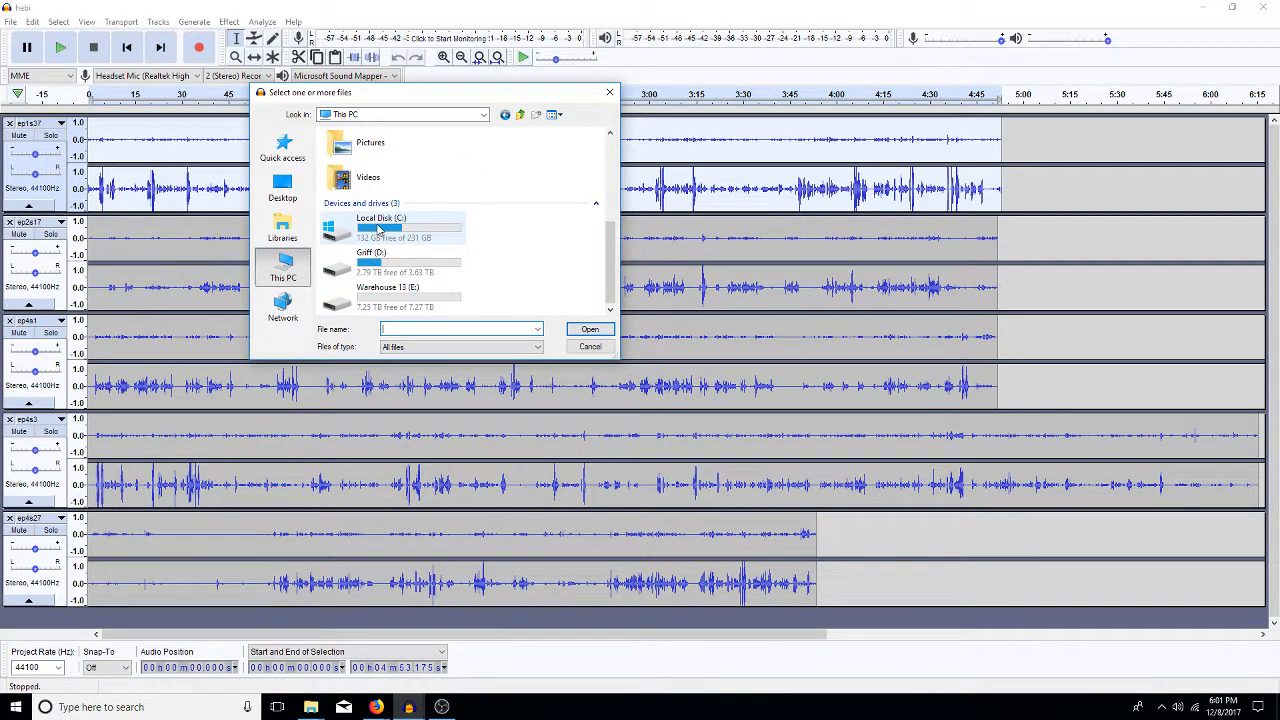
double_click(375, 292)
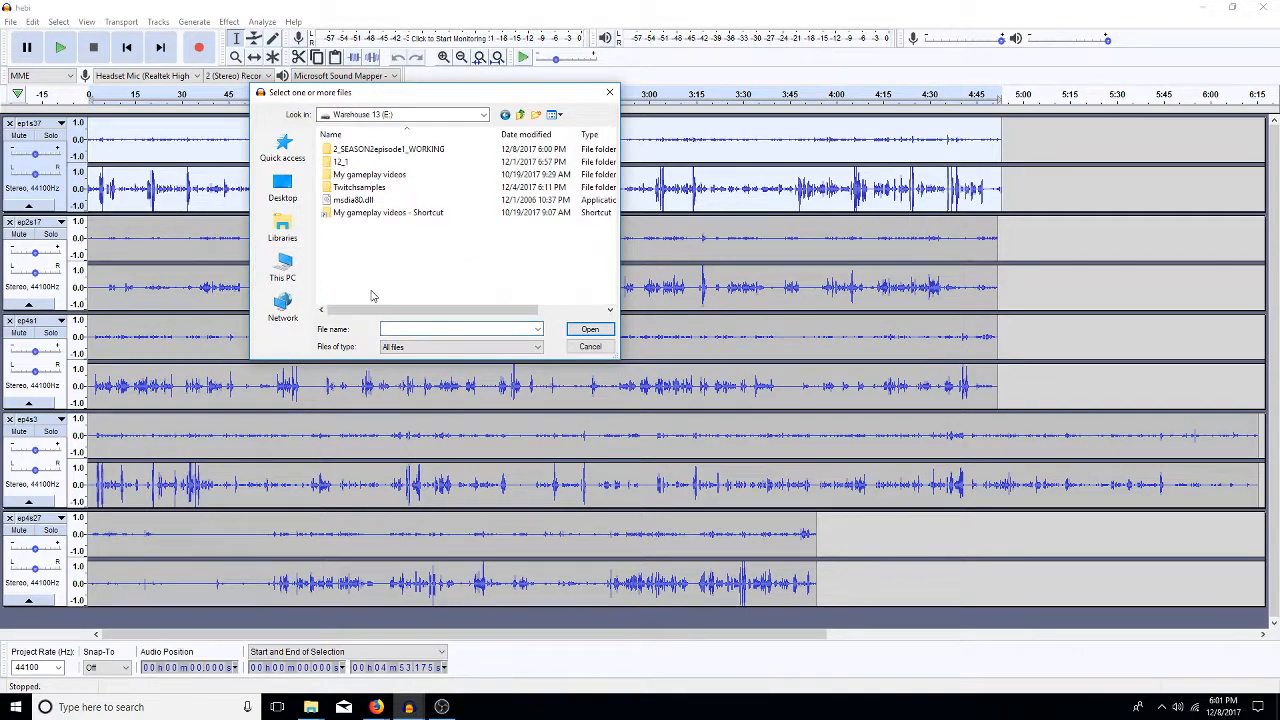
Go through 2_SEASON2episode1_WORKING, EPISODE1 and SCENES to the Scene37 folder.
double_click(364, 150)
left_click(362, 152)
double_click(356, 152)
double_click(350, 150)
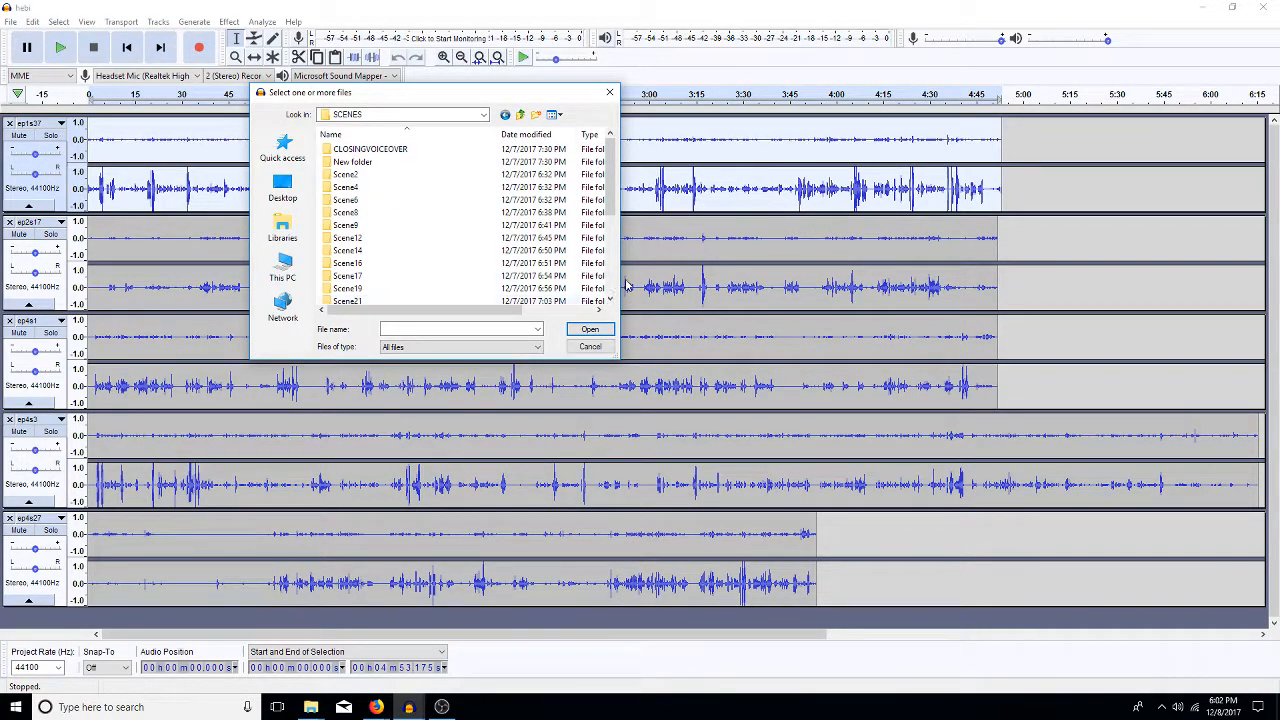
left_click(610, 288)
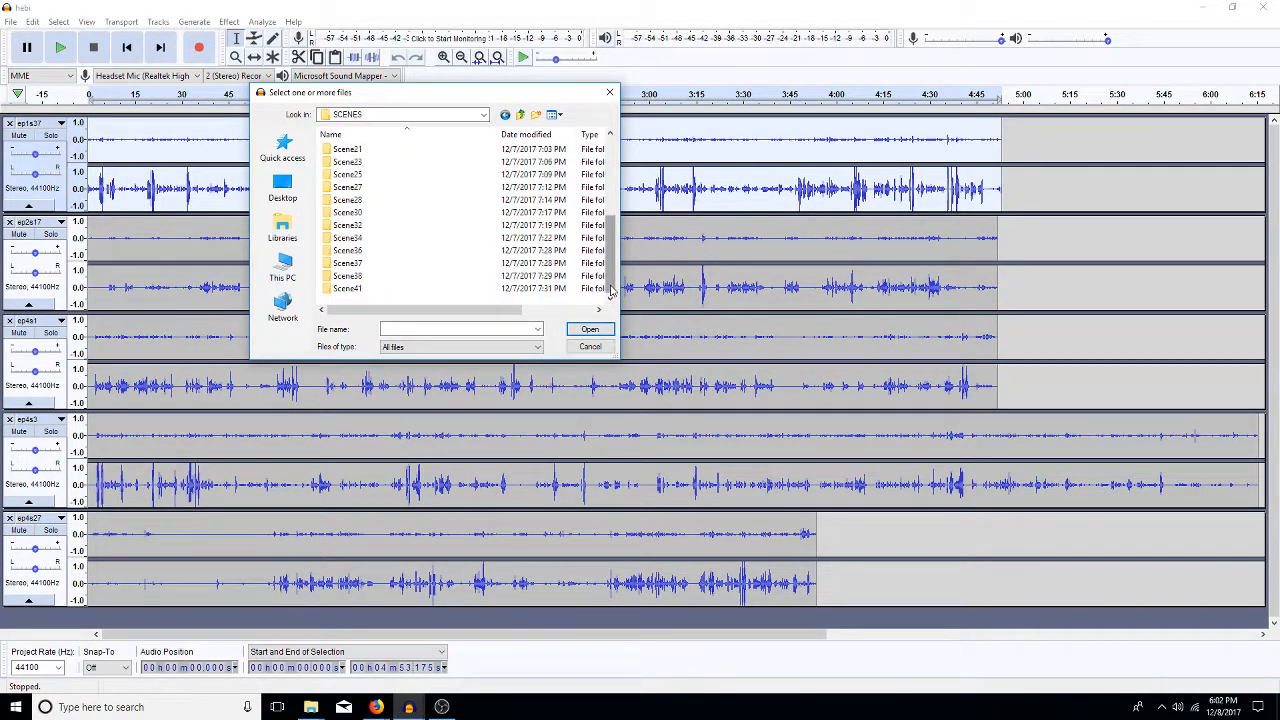
double_click(416, 266)
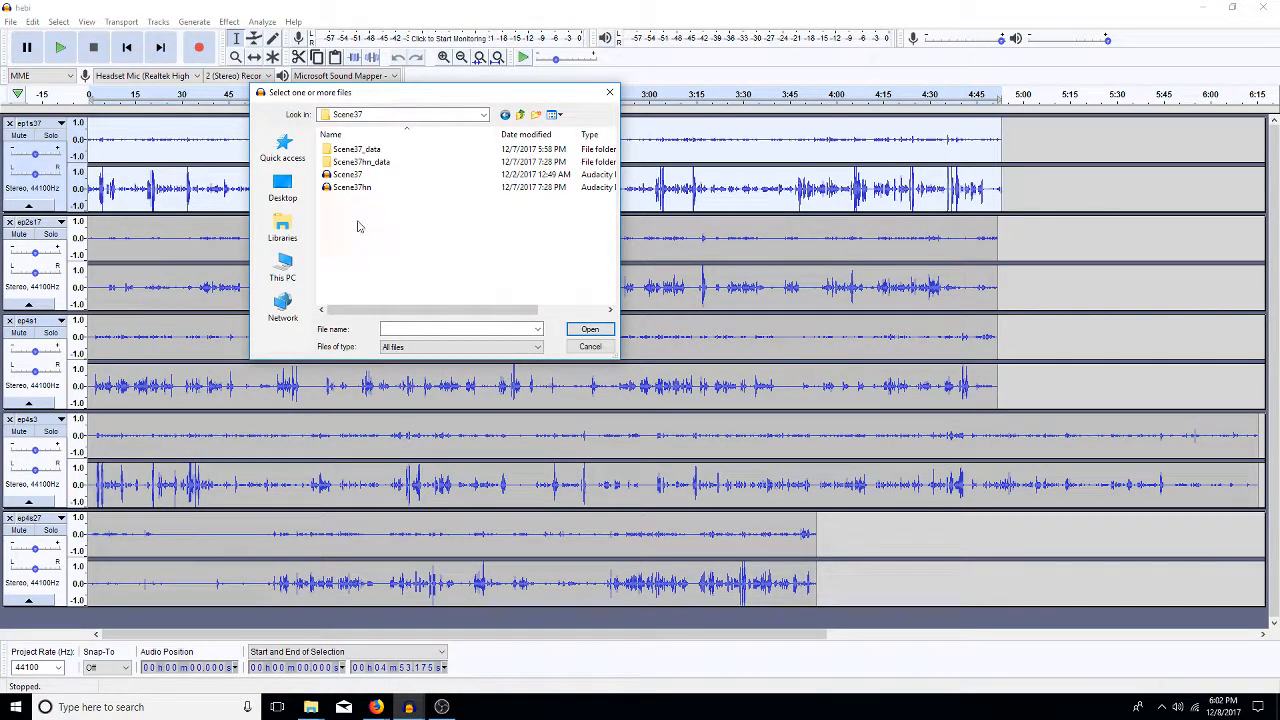
Go back up from Scene37 to the 2_SEASON2episode1_WORKING folder to review the folder structure.
left_click(520, 115)
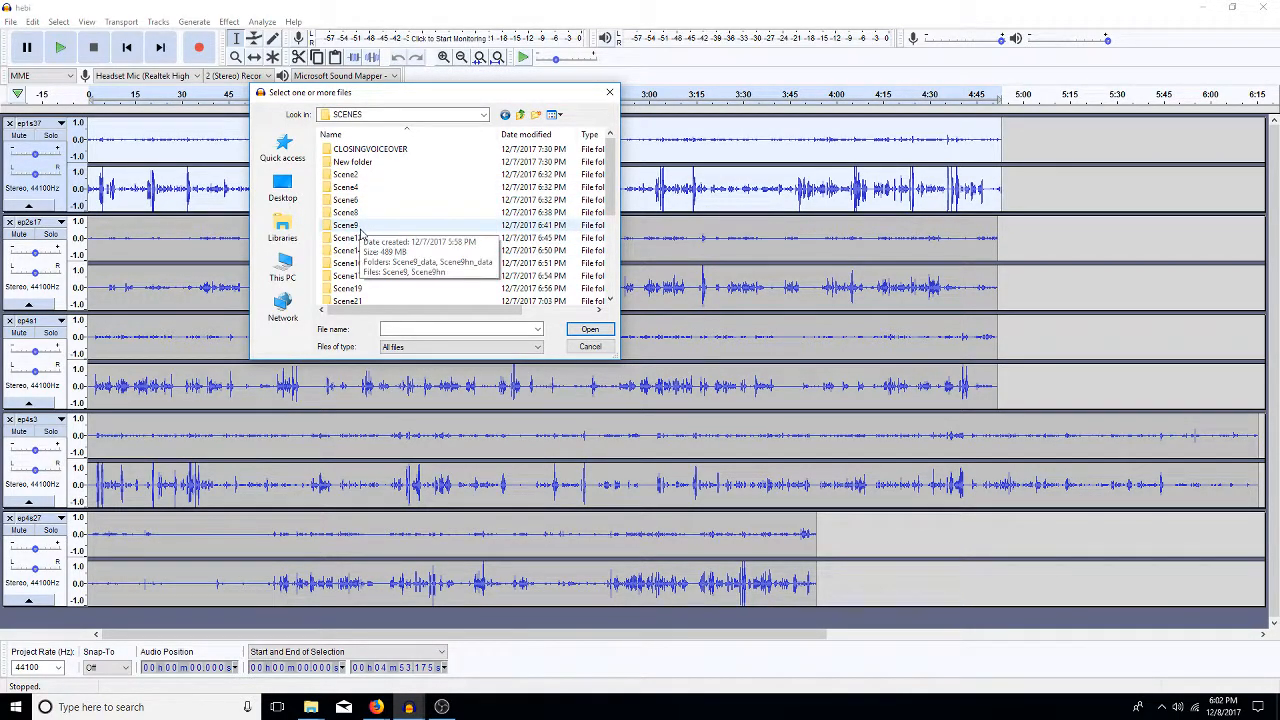
left_click(521, 116)
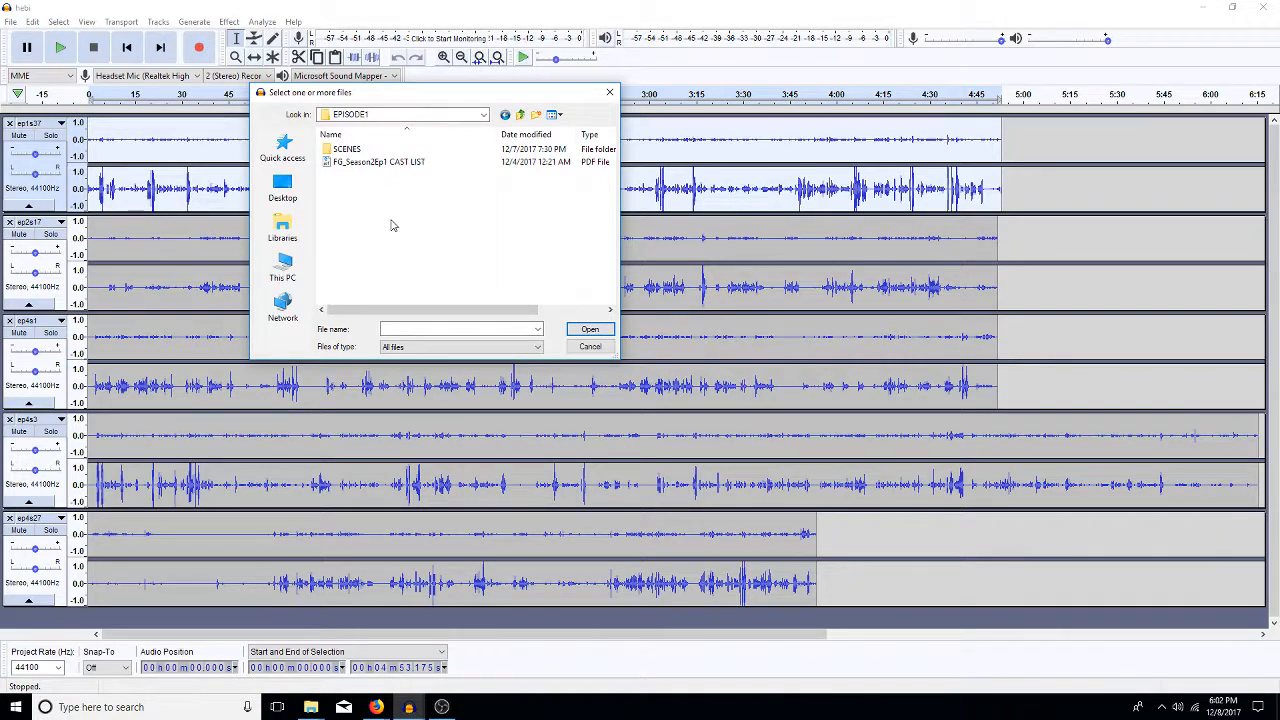
left_click(519, 116)
Open the Scene37hn project from Scene37 in EPISODE1's SCENES folder and paste in the ep1s37 track from hebi.
double_click(348, 149)
double_click(345, 150)
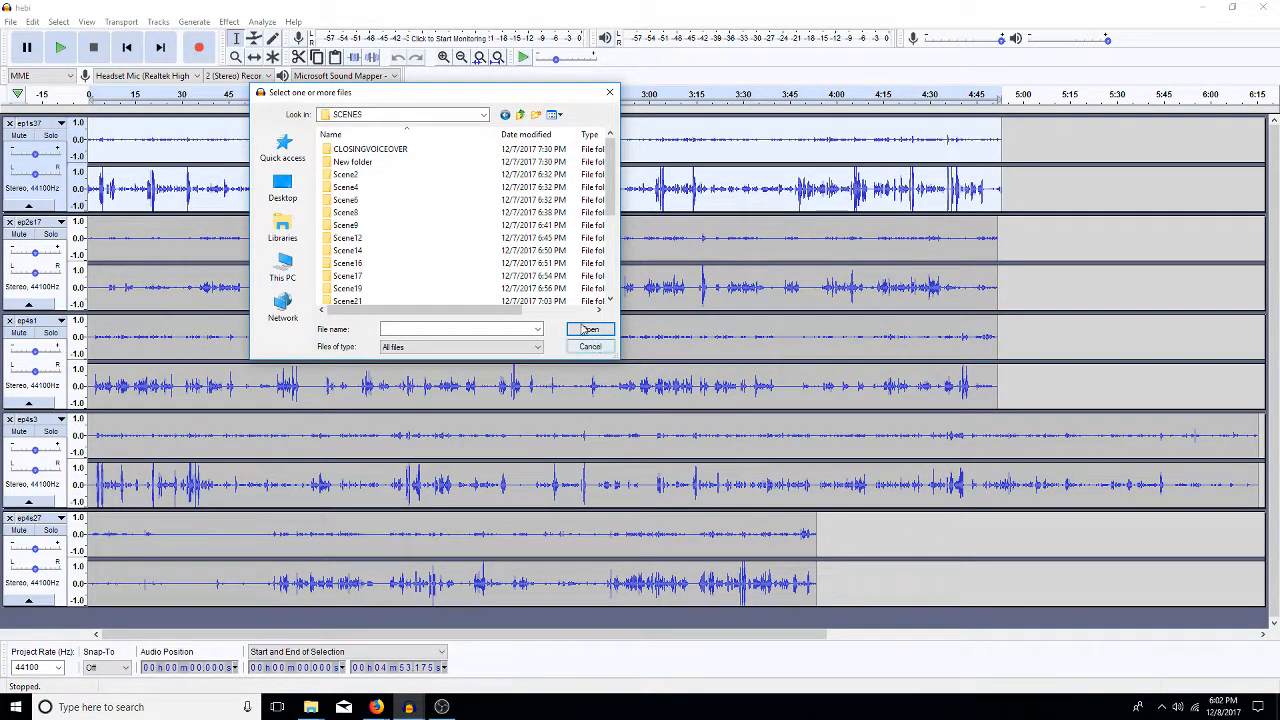
scroll(612, 290, "down", 4)
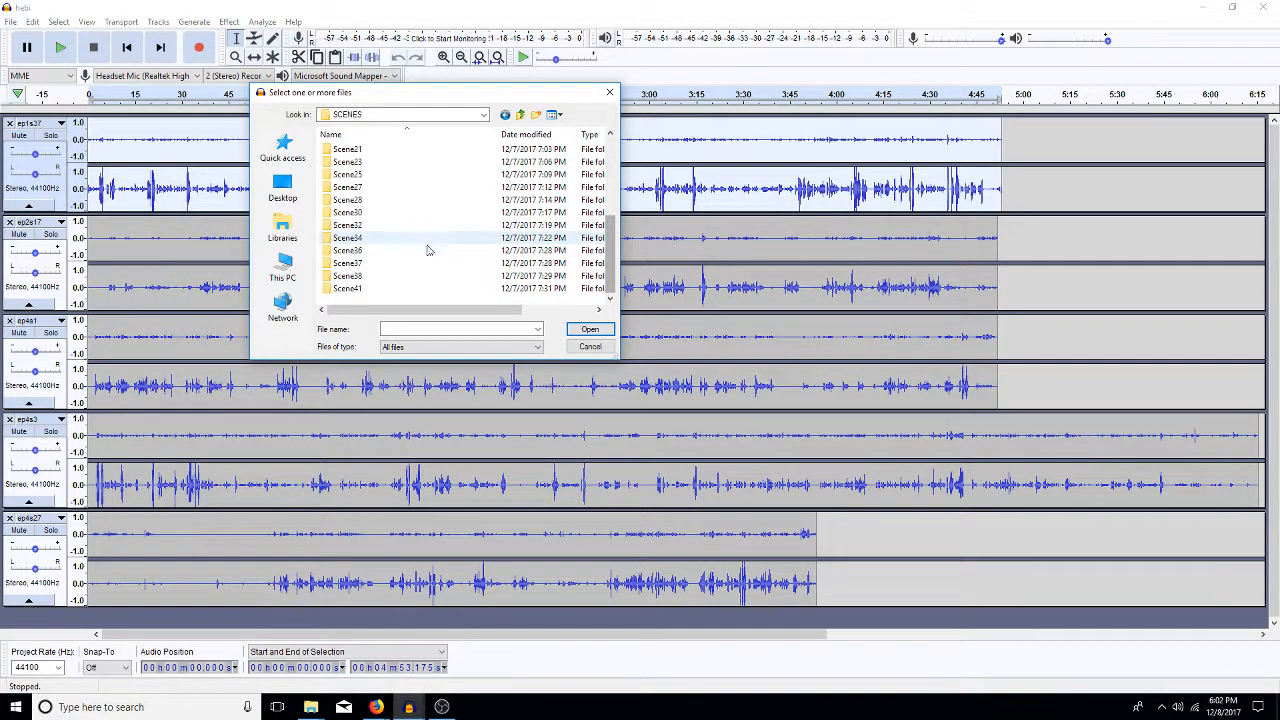
double_click(348, 263)
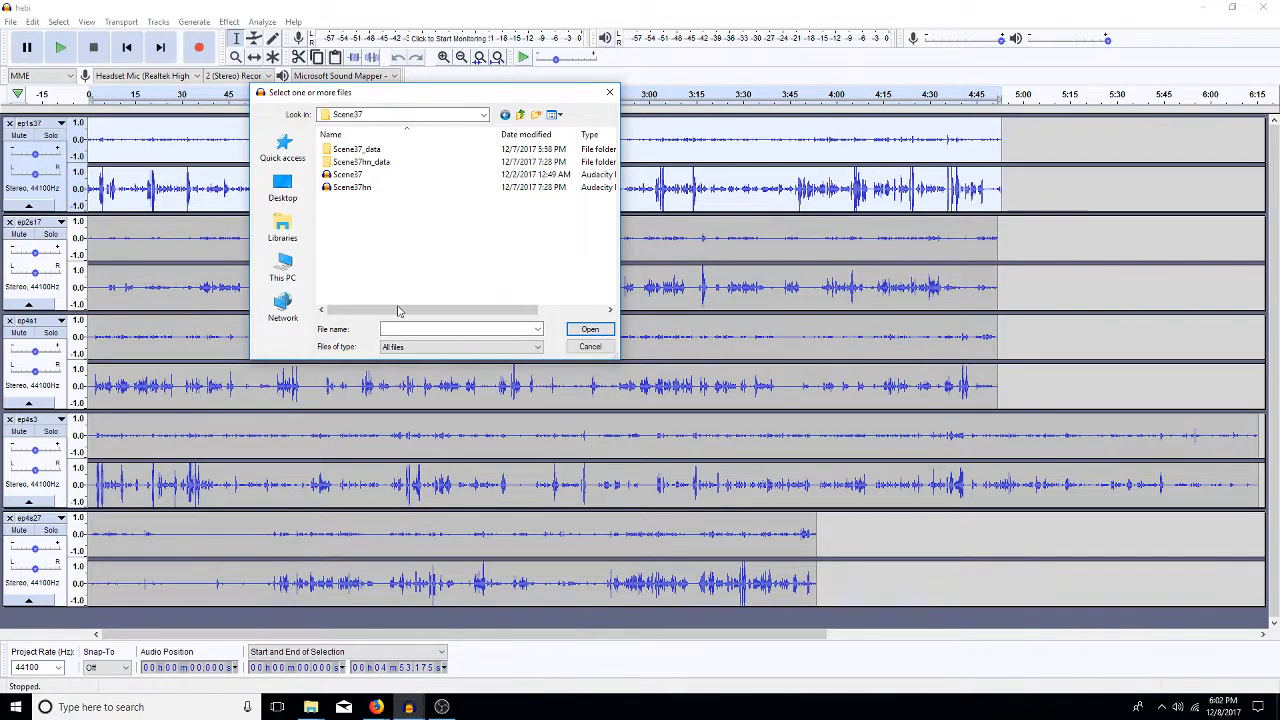
double_click(350, 188)
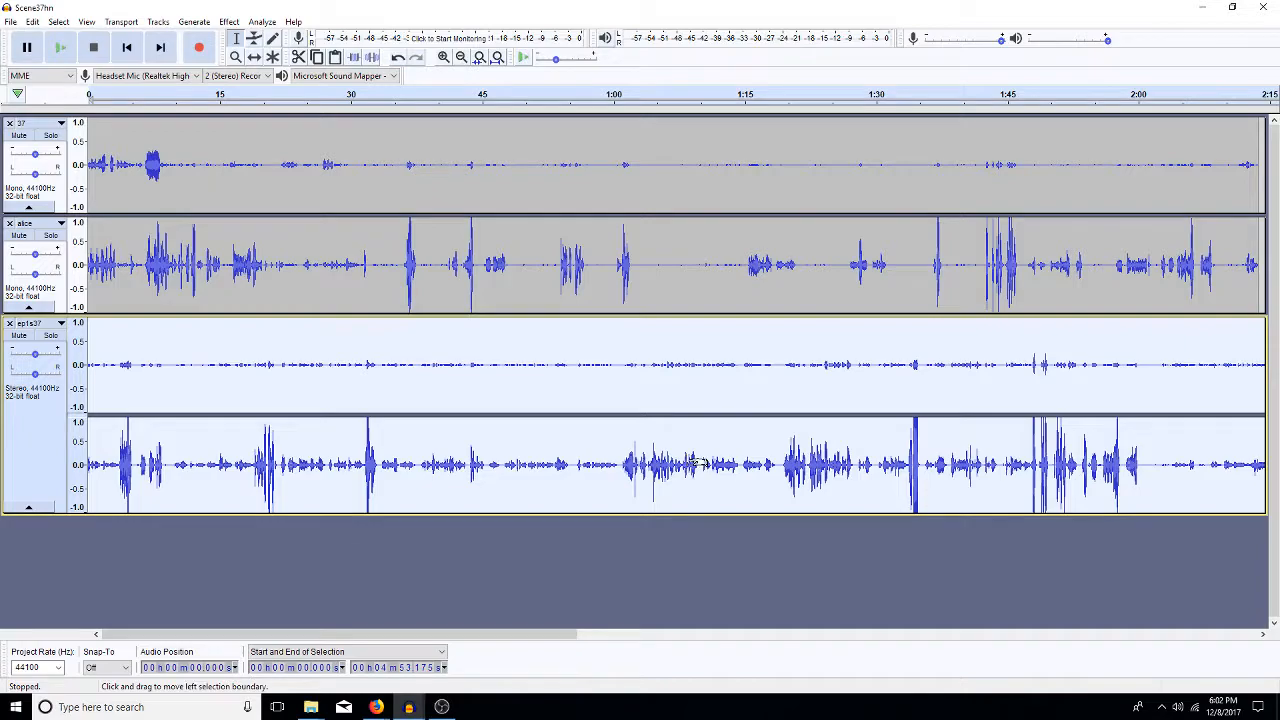
Split the stereo ep1s37 track to mono and delete its quiet upper channel.
key("ctrl+f")
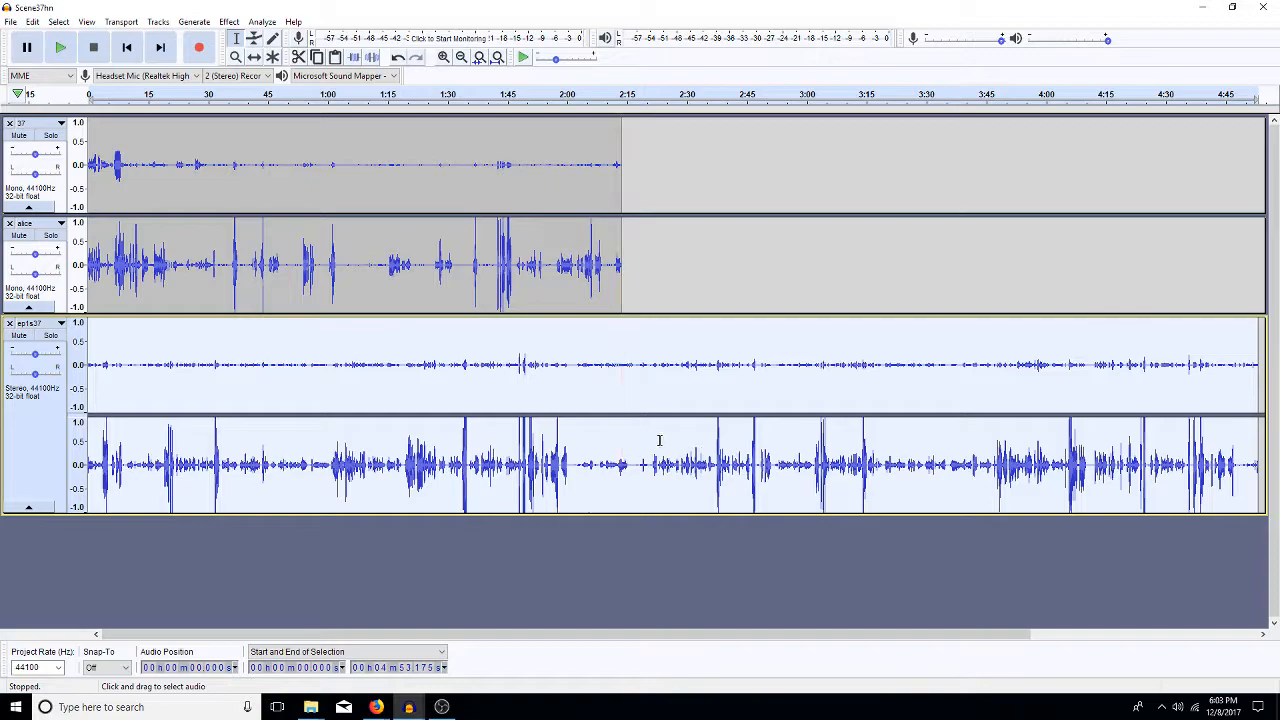
left_click(61, 324)
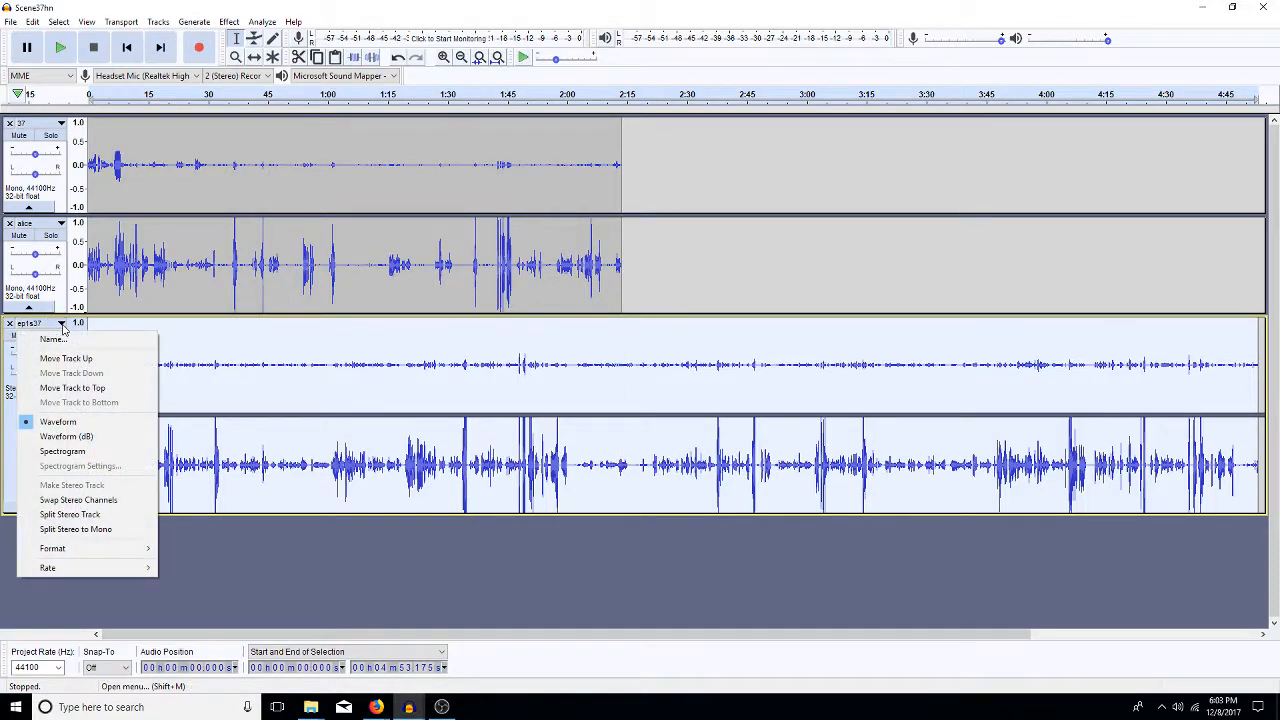
left_click(100, 530)
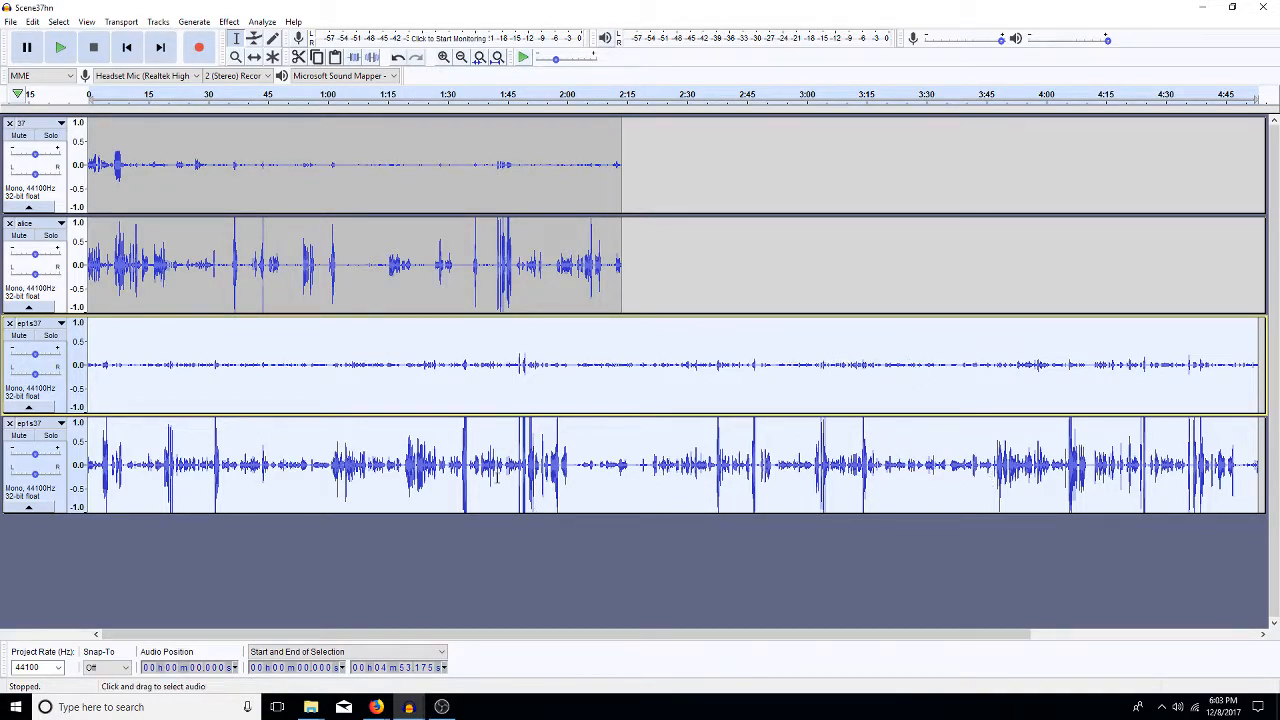
left_click(10, 323)
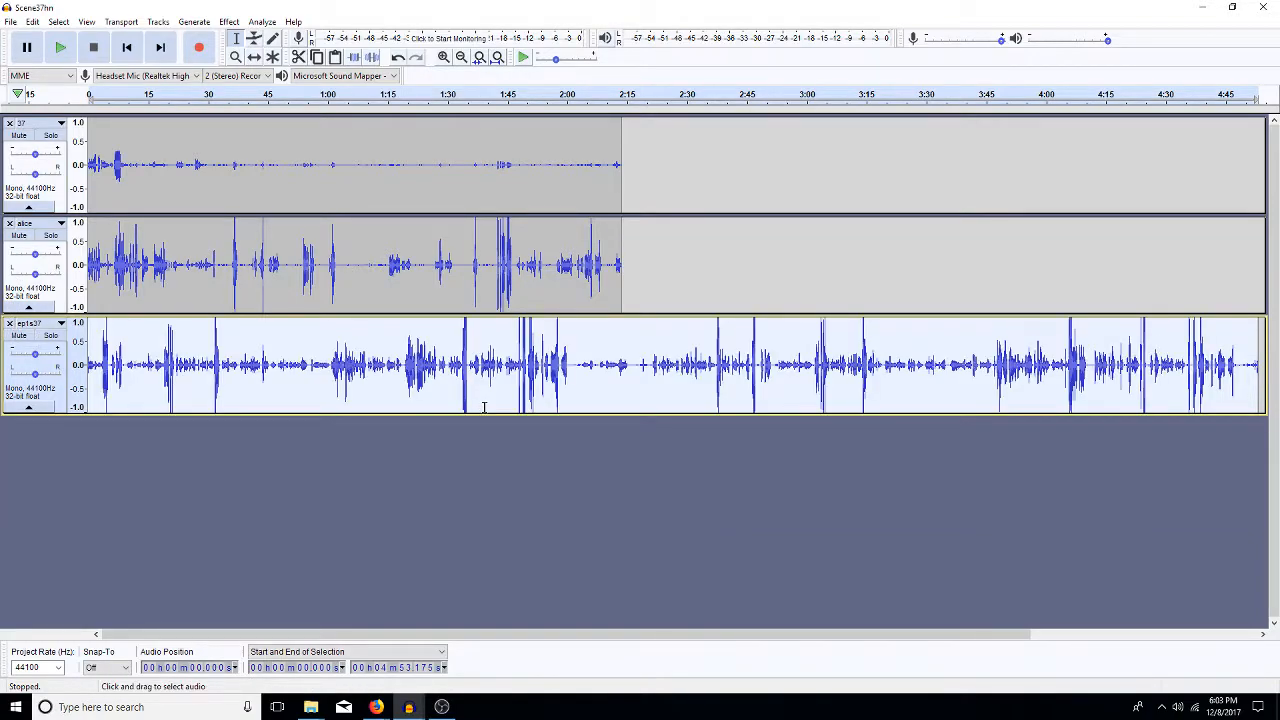
Apply the High Pass Filter with a 6 dB rolloff to the whole ep1s37 track.
left_click(247, 403)
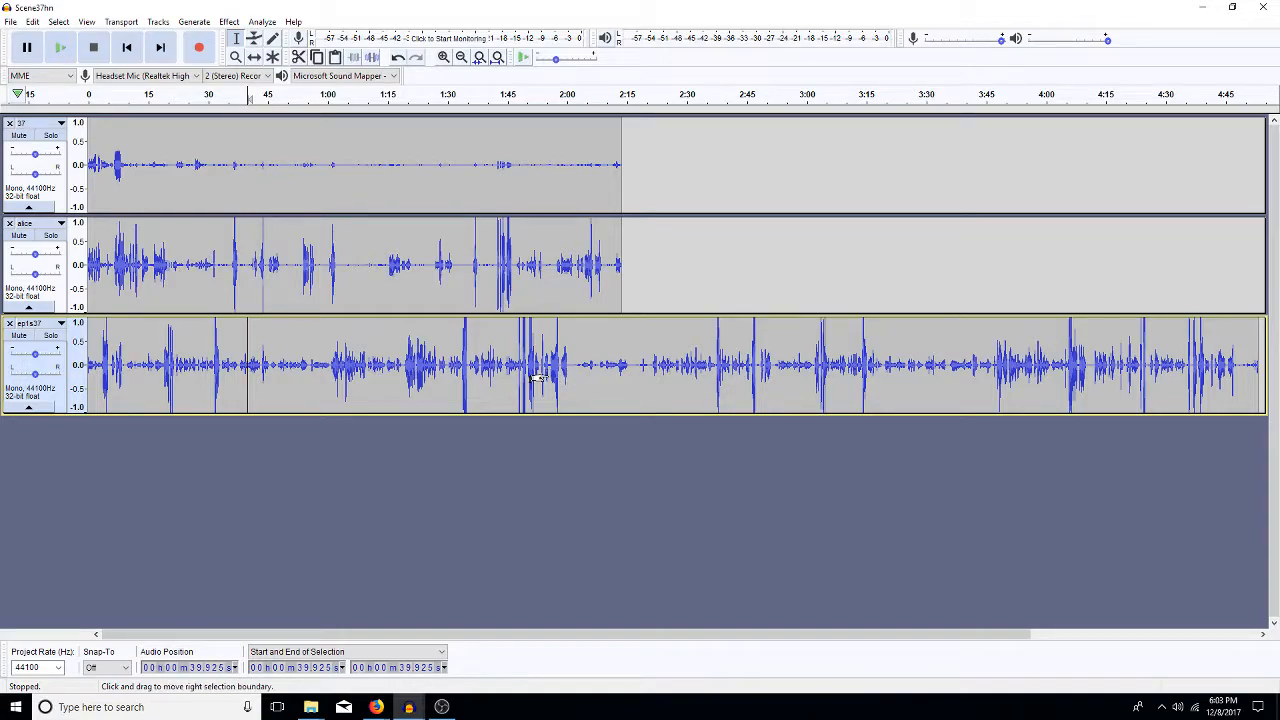
key("ctrl+r")
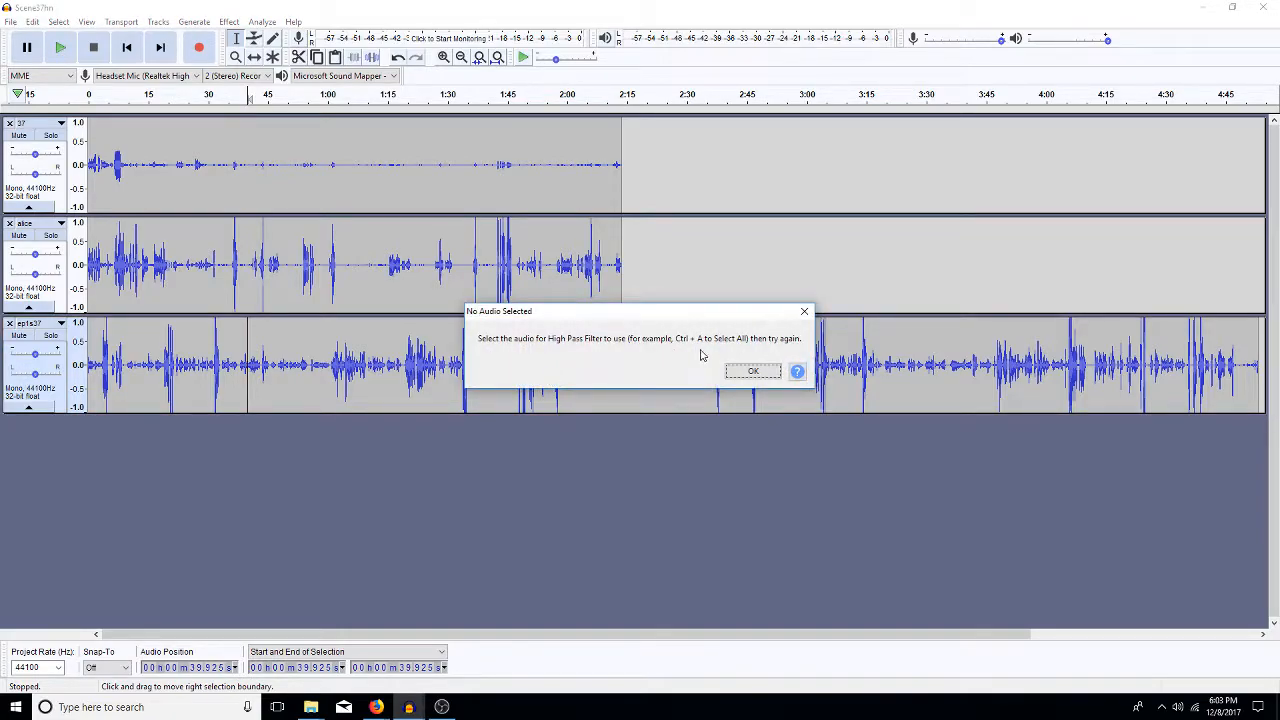
left_click(753, 371)
double_click(700, 365)
key("ctrl+r")
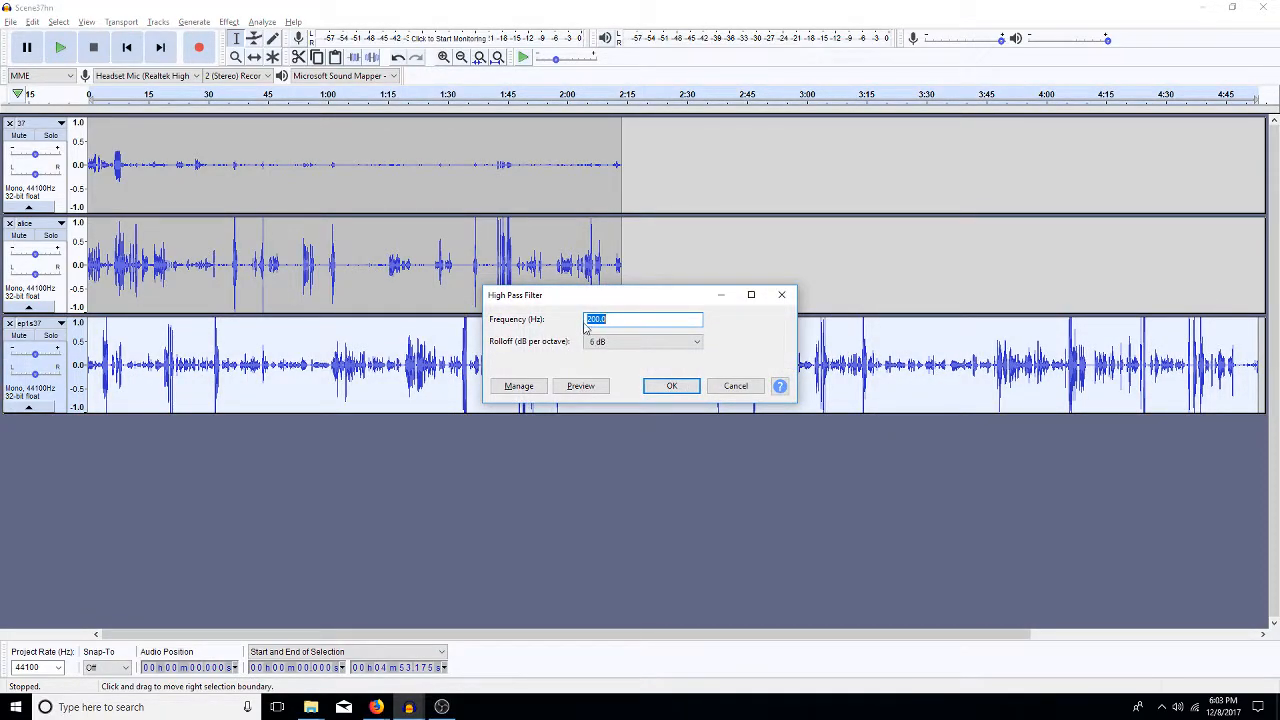
left_click(668, 387)
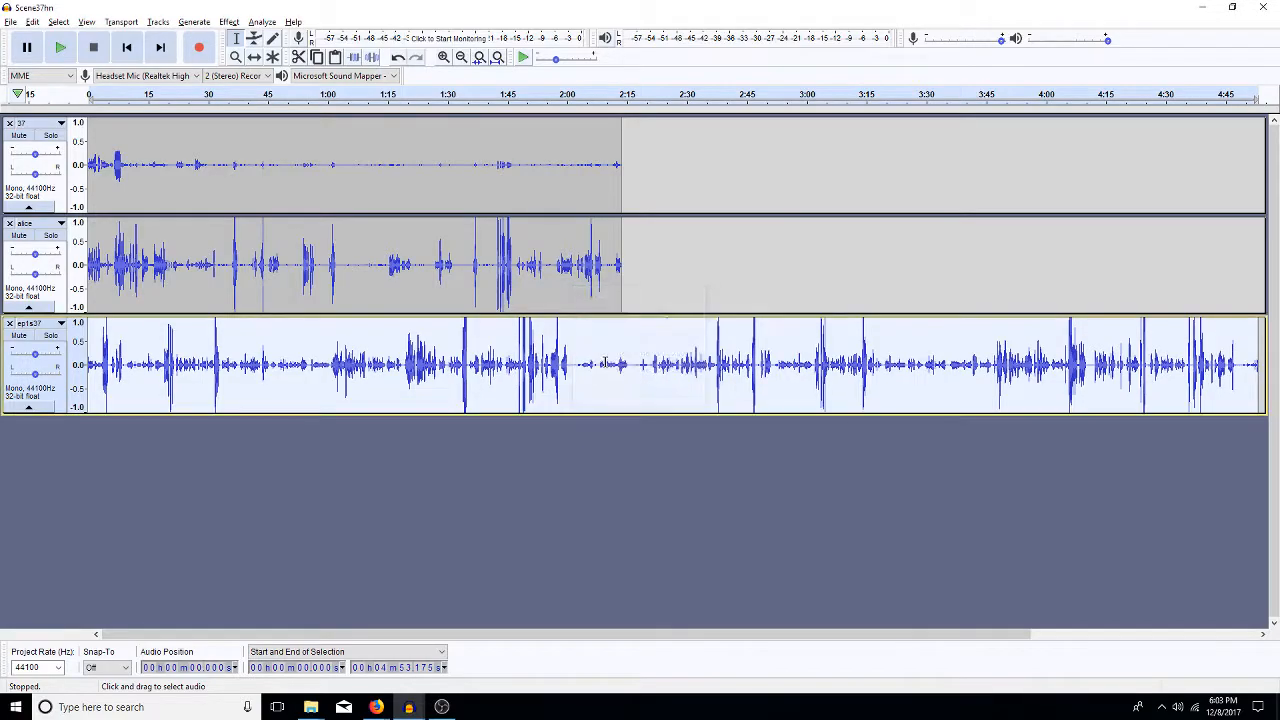
Copy the quiet stretch of ep1s37 from about 1:58 to 2:23 into a new track and zoom to it.
left_click_drag(657, 365, 559, 388)
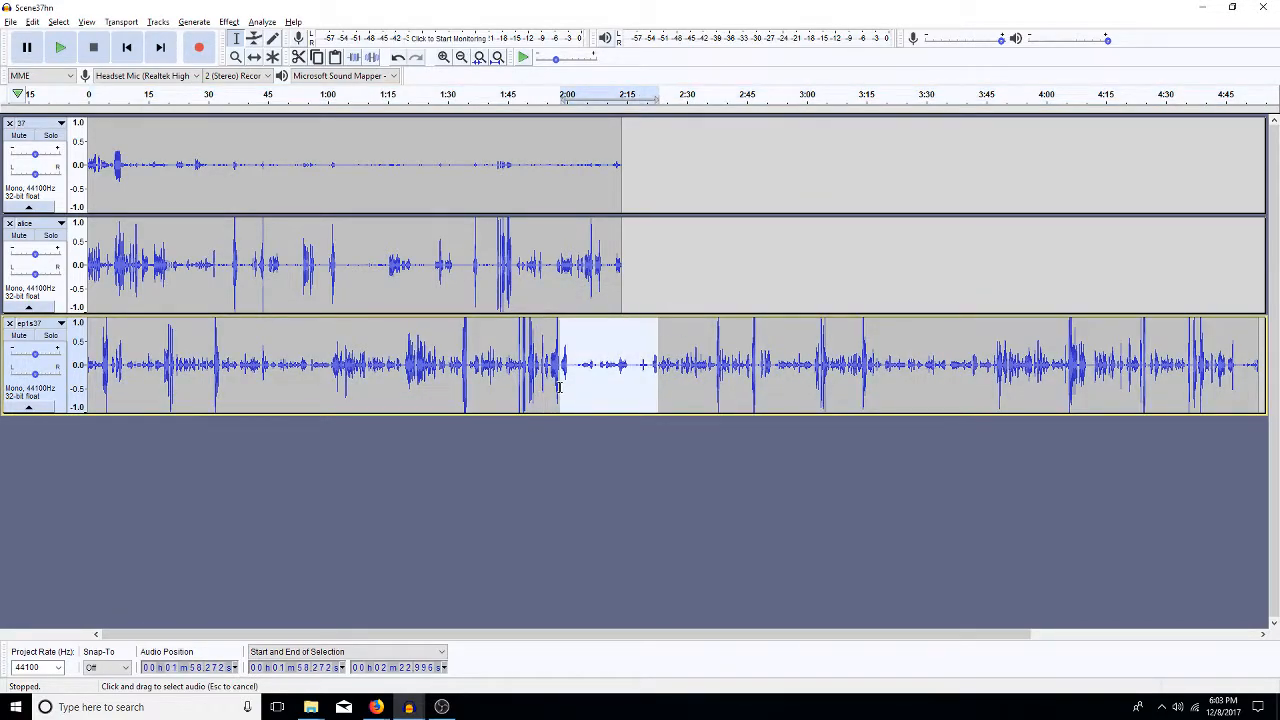
left_click(486, 480)
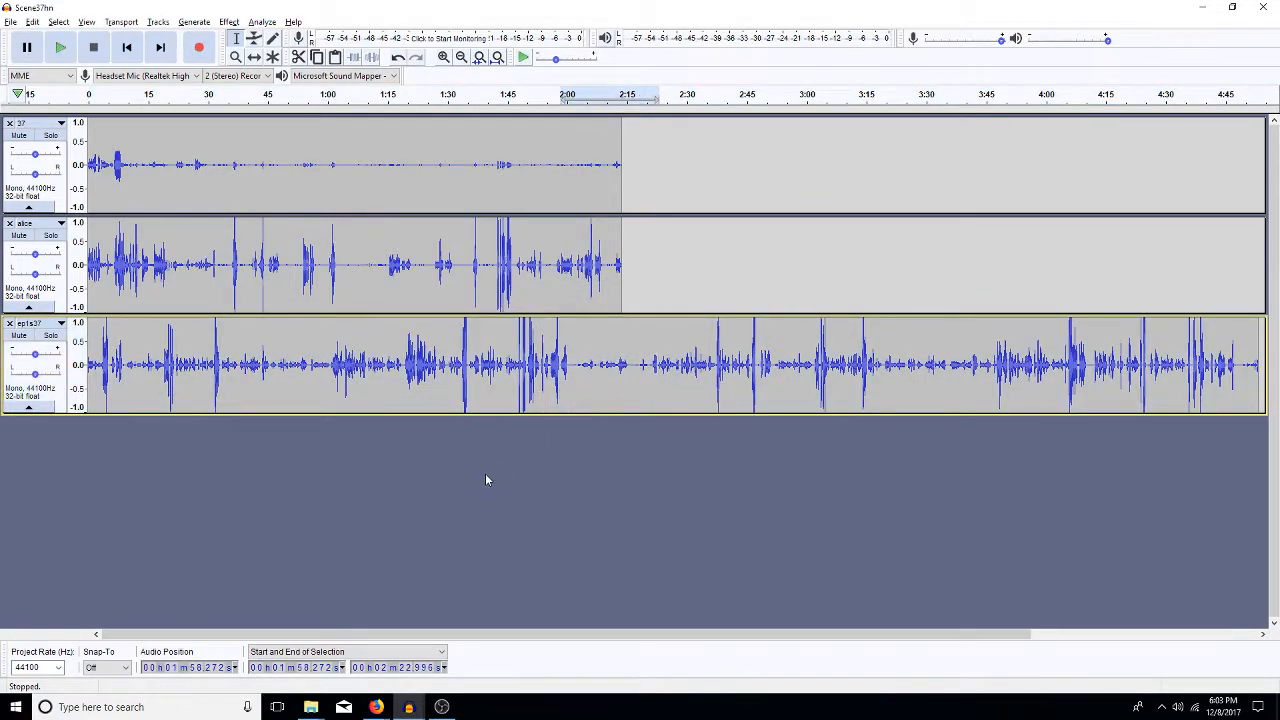
key("ctrl+v")
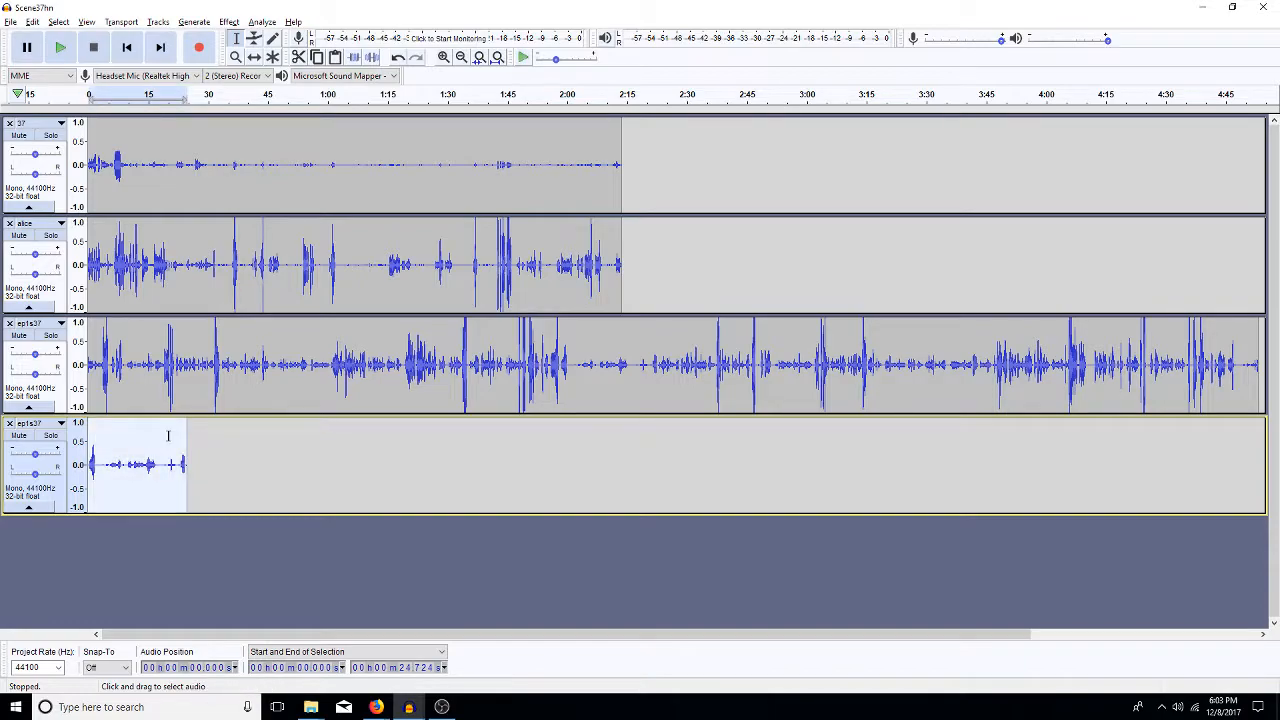
key("ctrl+e")
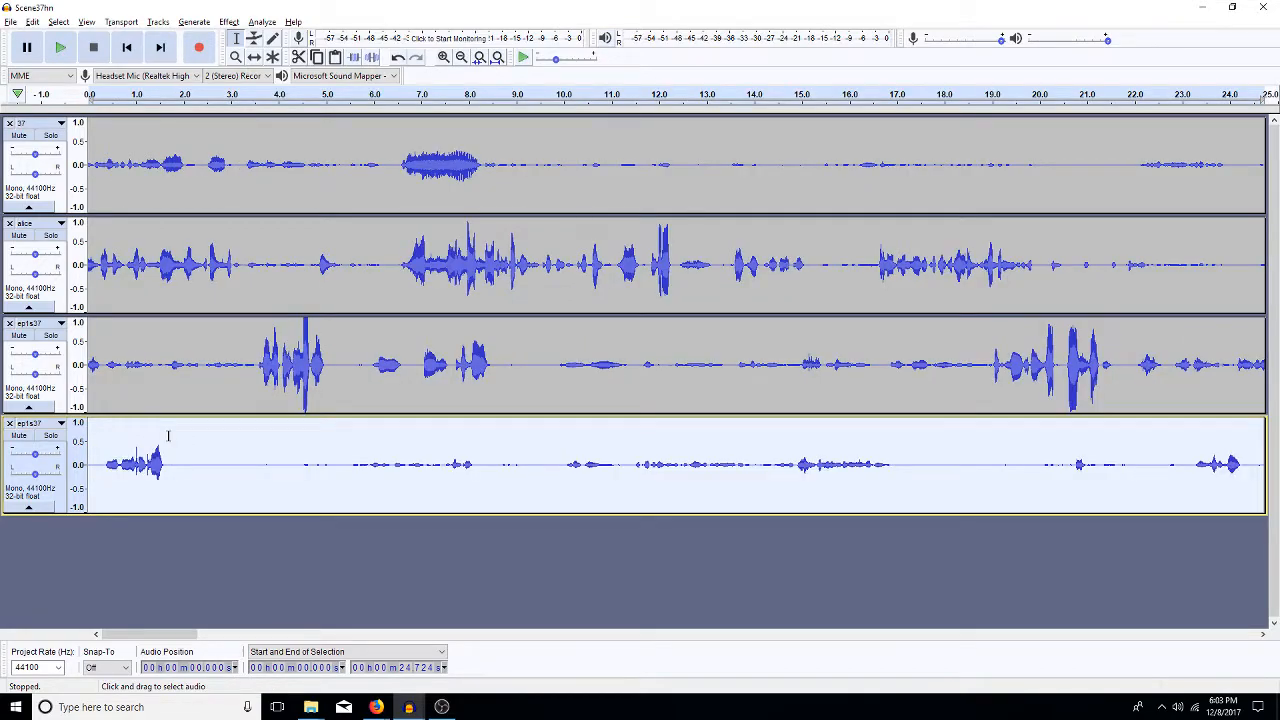
Delete the louder voice passages from the copied excerpt, keeping only about 10 seconds of near-silent background noise.
left_click_drag(104, 464, 414, 471)
key("Delete")
key("Delete")
left_click_drag(330, 465, 654, 440)
key("Delete")
left_click_drag(484, 465, 565, 465)
key("Delete")
left_click_drag(554, 466, 608, 466)
key("Delete")
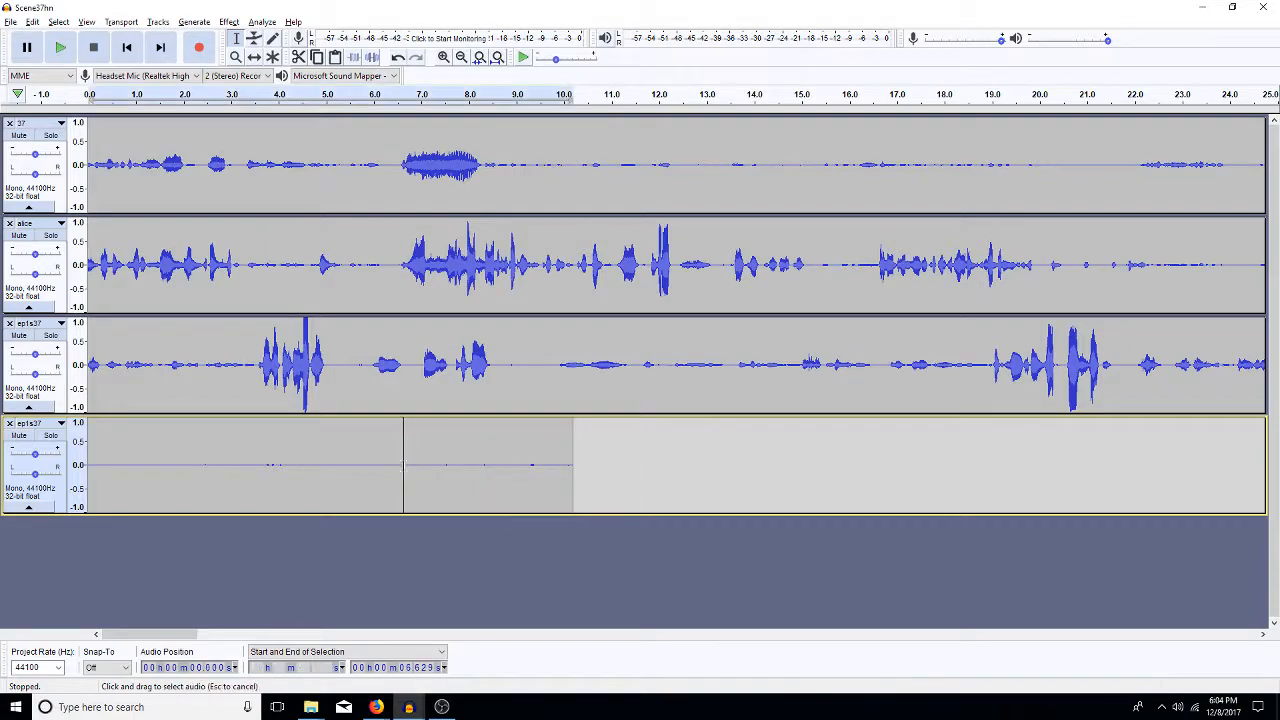
Duplicate the whole quiet noise excerpt into a new track and amplify the upper copy to a new peak amplitude of 0.0 dB.
double_click(403, 465)
key("ctrl+d")
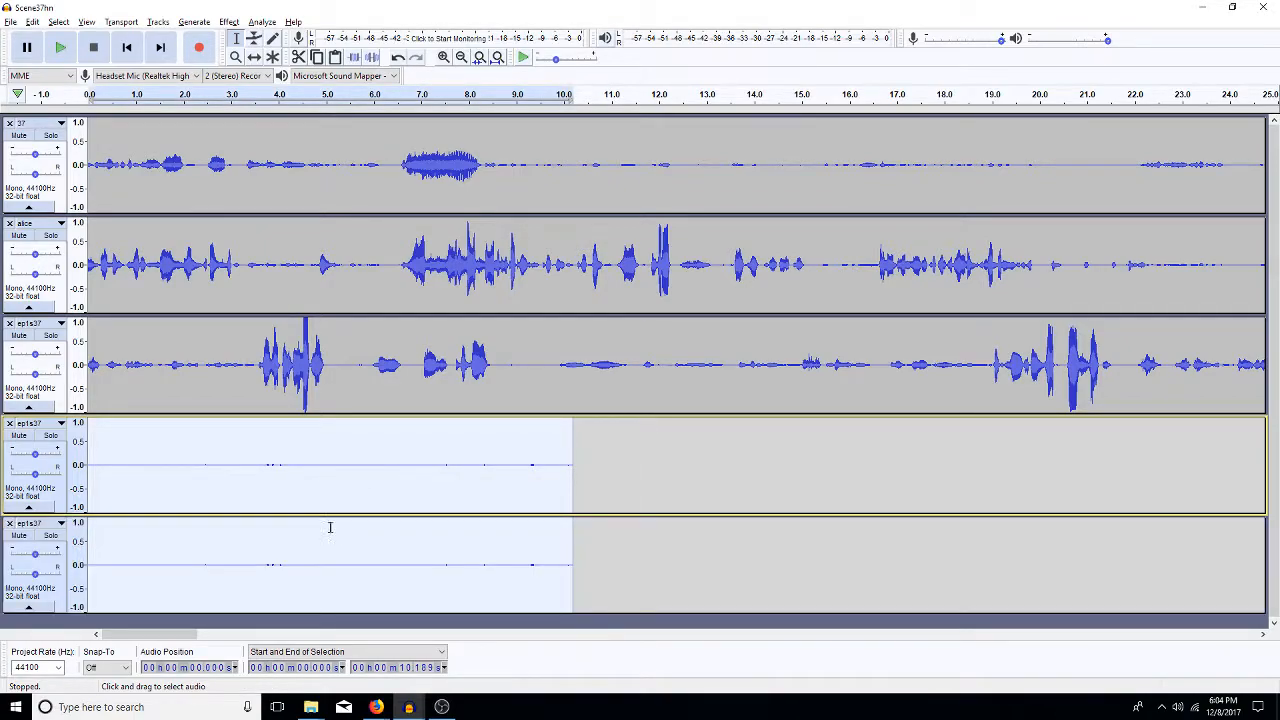
double_click(323, 497)
key("ctrl+shift+a")
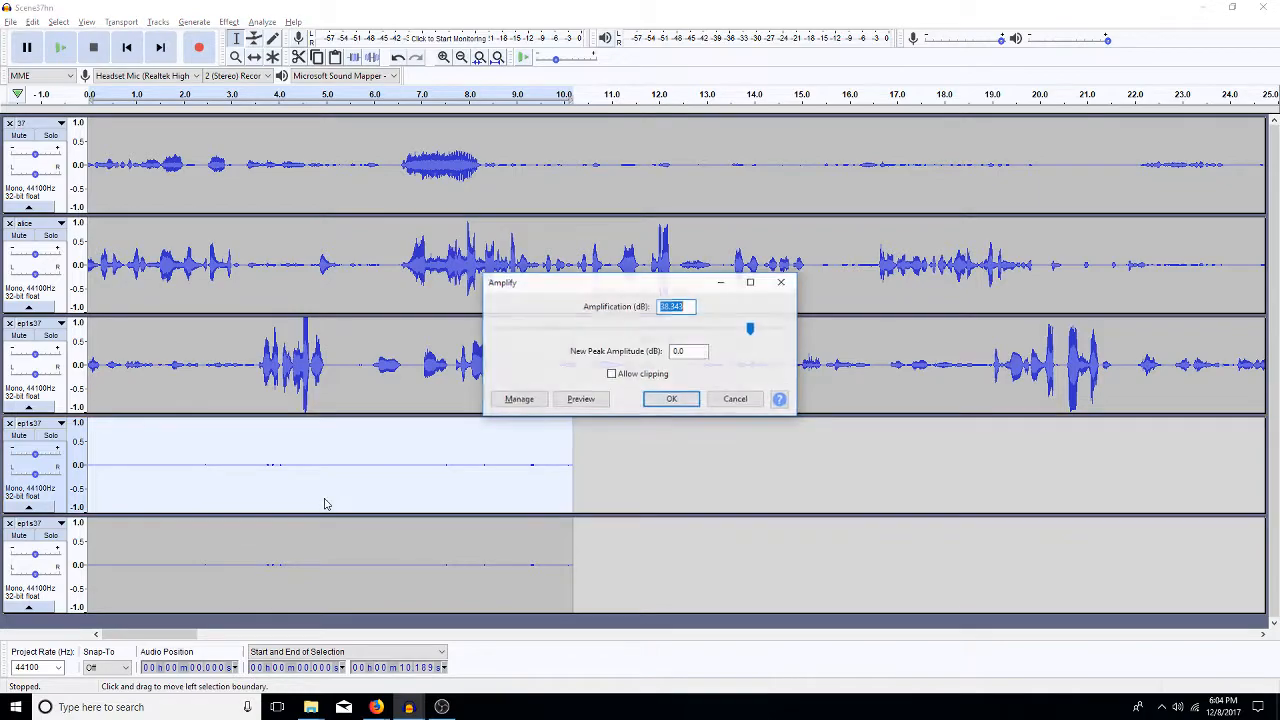
key("Return")
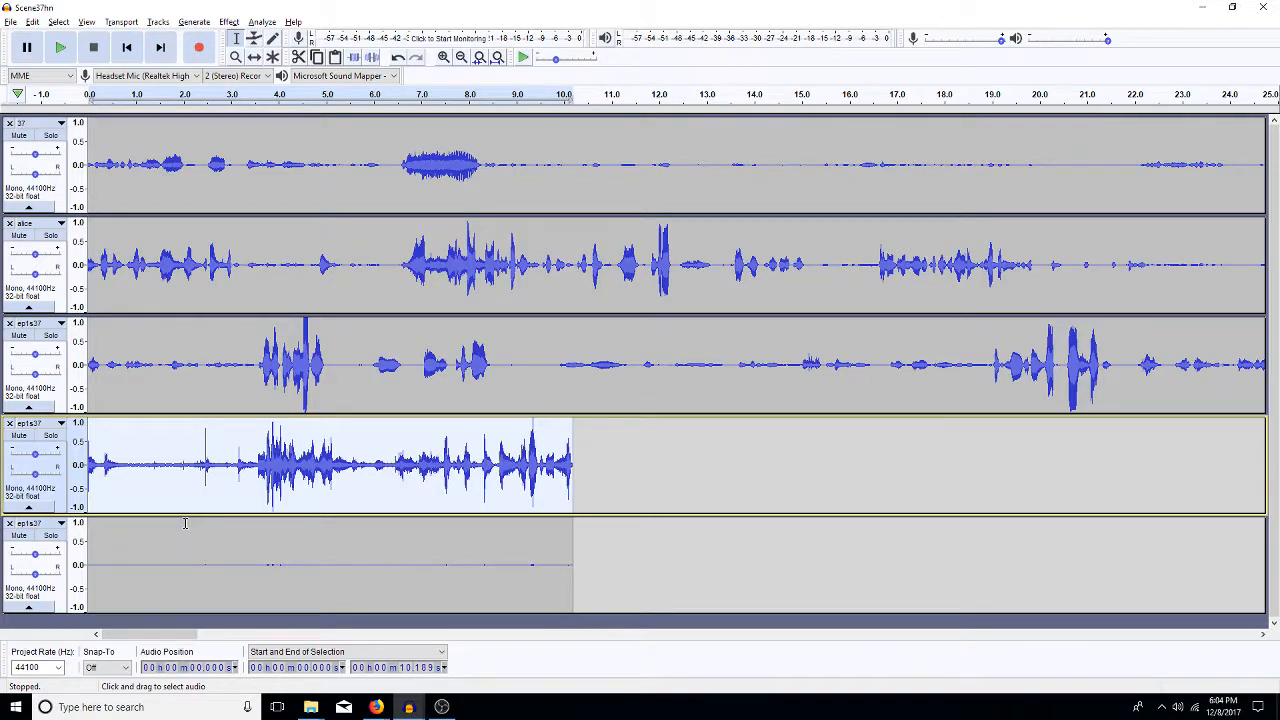
Delete everything after about 3.08 s from both noise excerpt tracks and fit the remaining selection to the window.
mouse_move(233, 466)
left_mouse_down()
mouse_move(429, 525)
mouse_move(573, 512)
left_mouse_up()
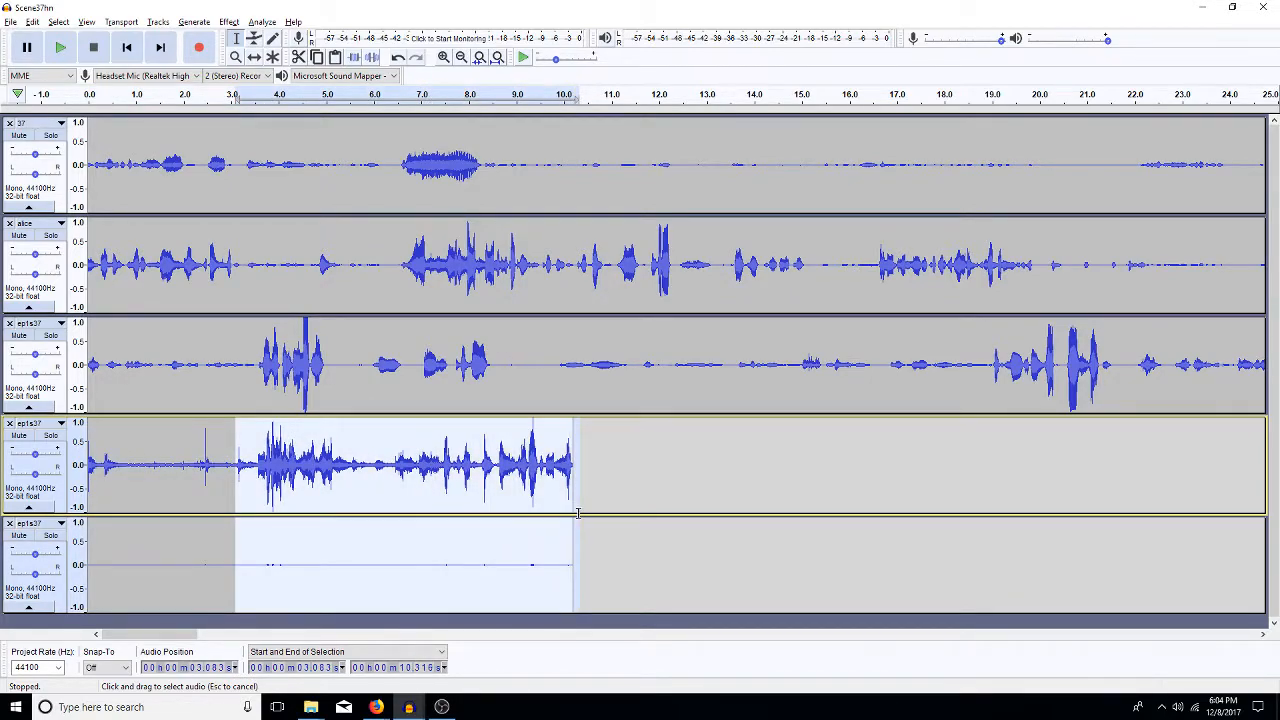
key("Delete")
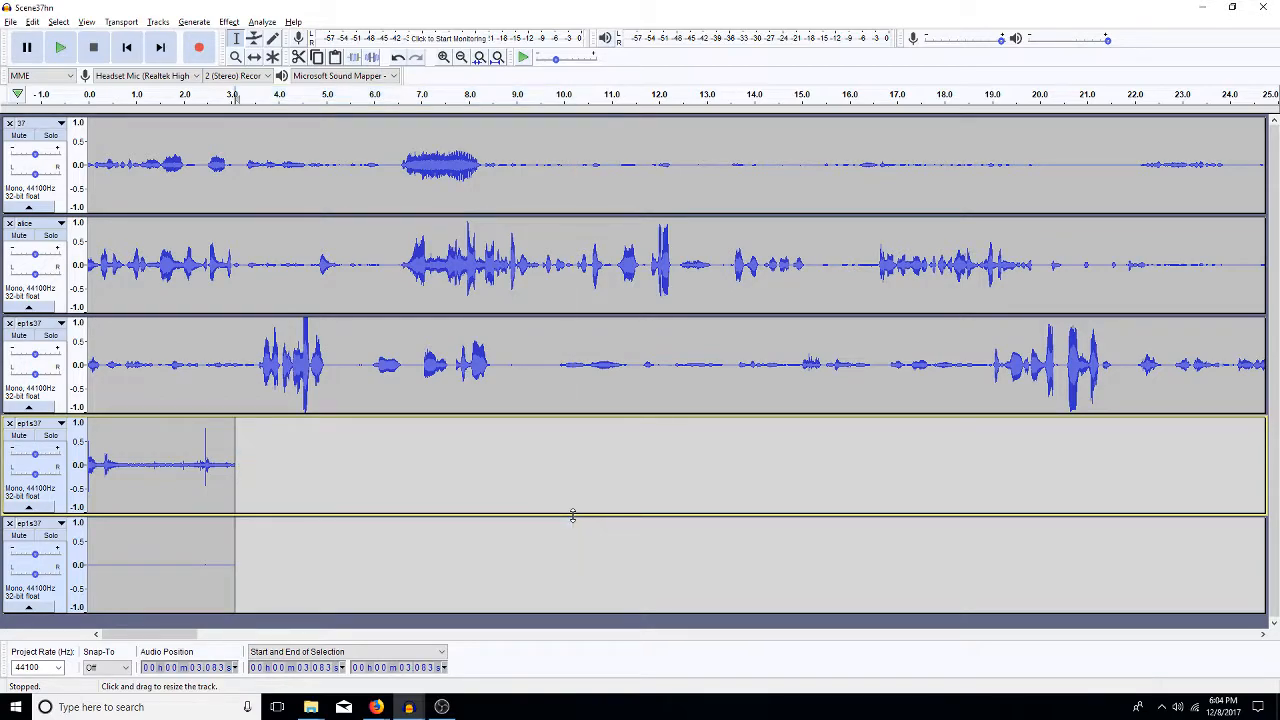
double_click(186, 484)
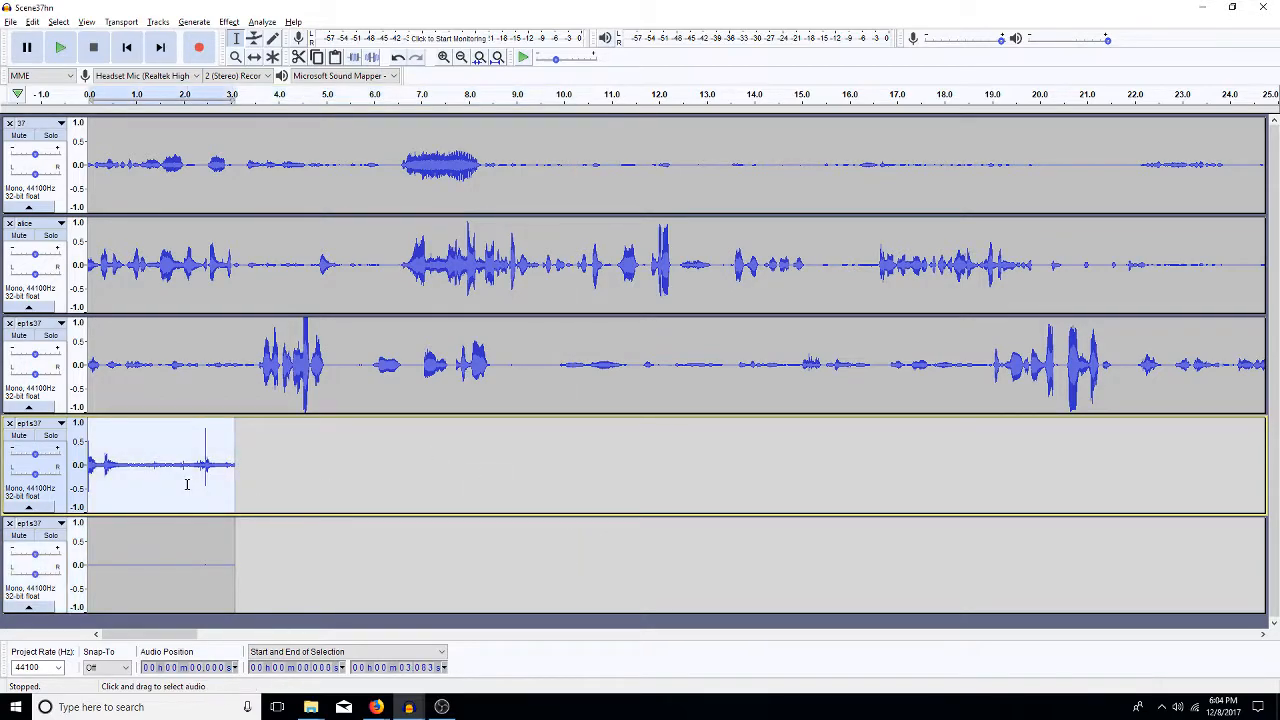
key("ctrl+e")
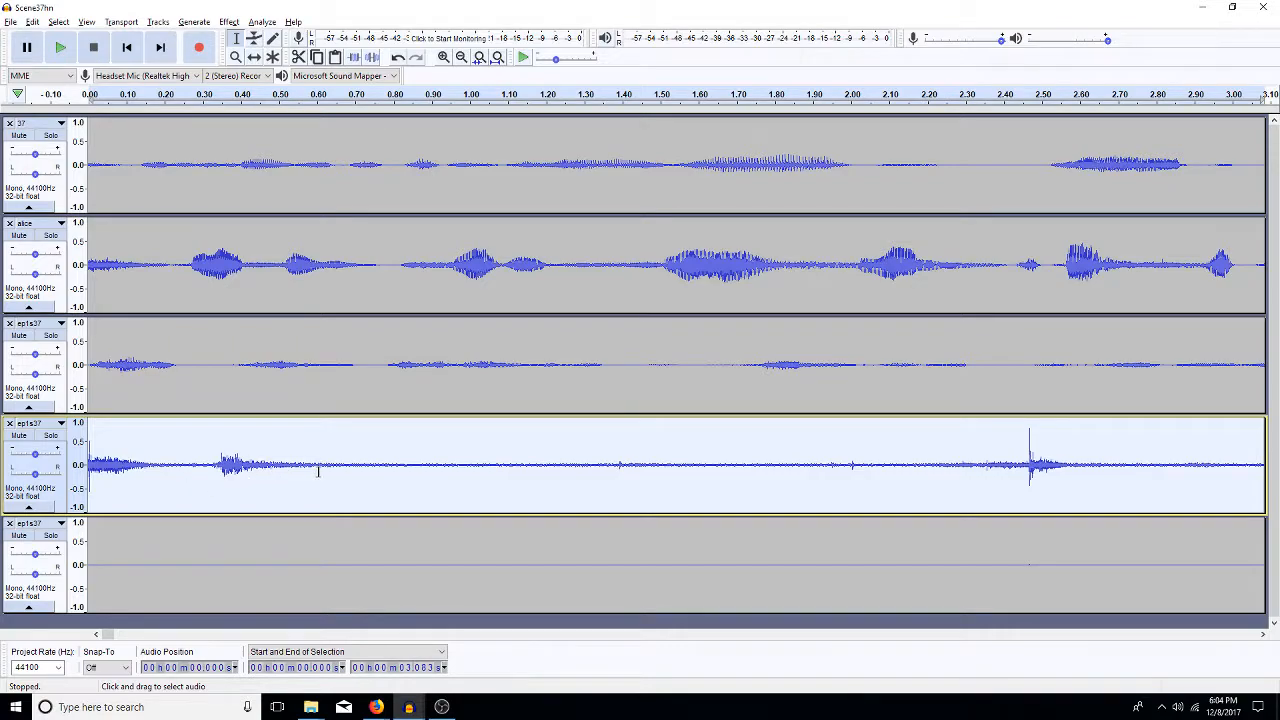
Delete the bumps near the start and the spike near the end of the amplified copy from both noise tracks.
left_click_drag(346, 472, 209, 538)
key("Delete")
left_click_drag(158, 472, 86, 552)
key("Delete")
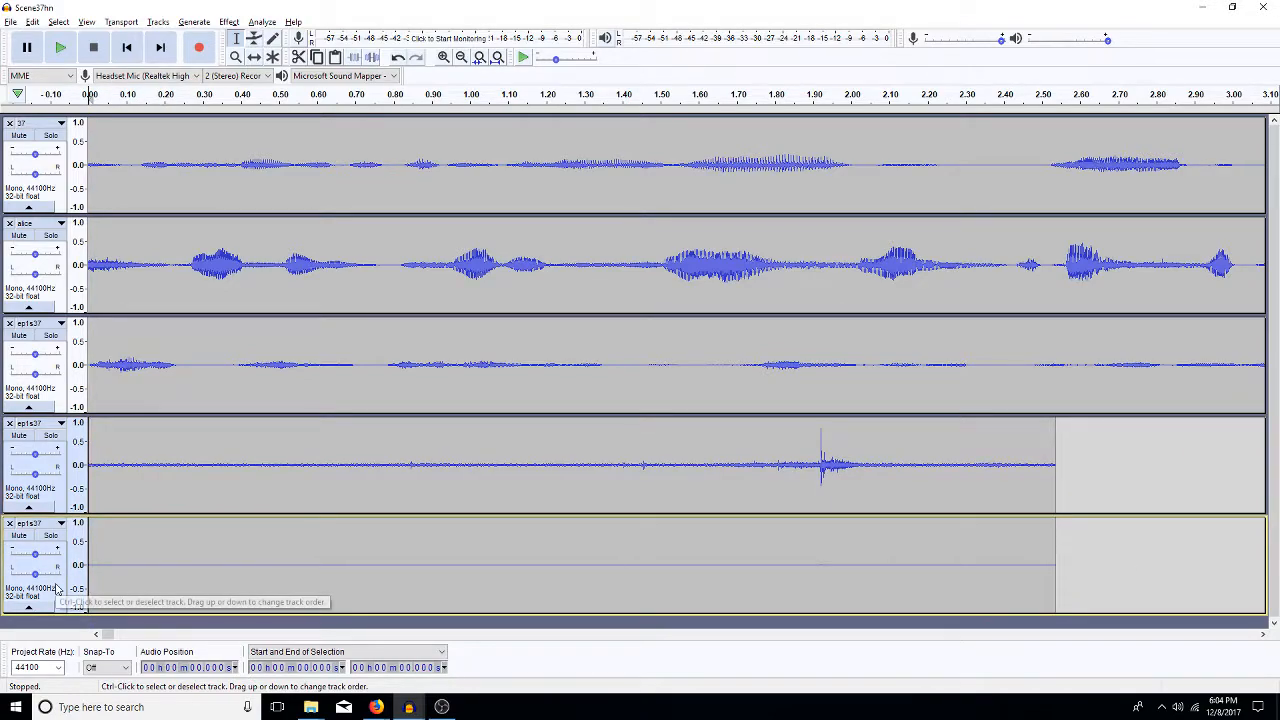
left_click_drag(727, 478, 860, 557)
key("Delete")
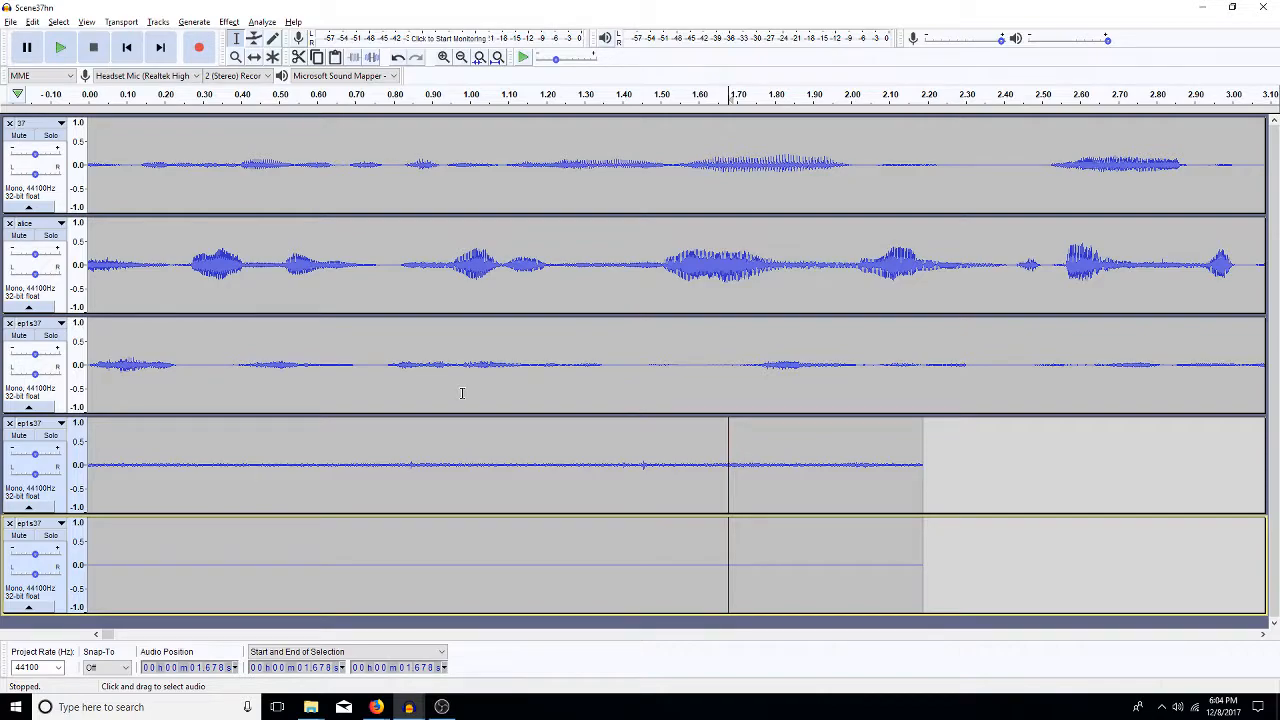
Amplify the whole upper copy again and delete its spikes near 0.84 s and from 1.38 to 1.45 s in both noise tracks.
double_click(454, 478)
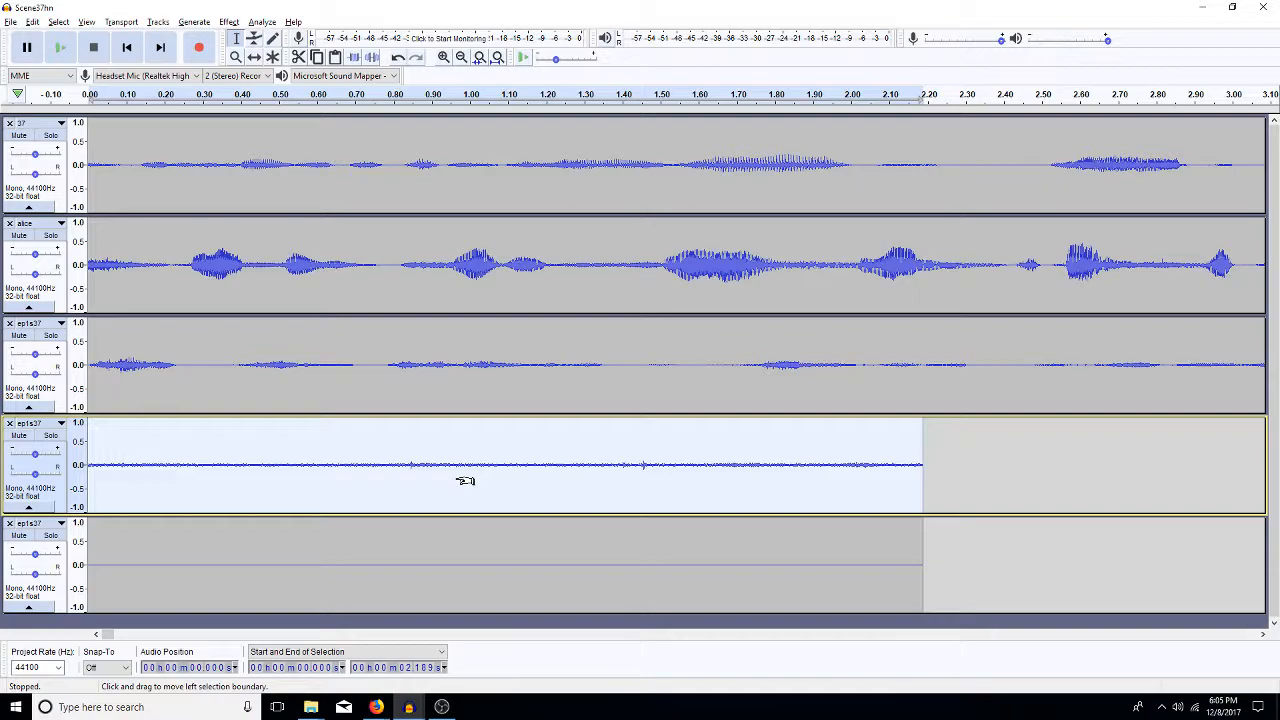
key("Return")
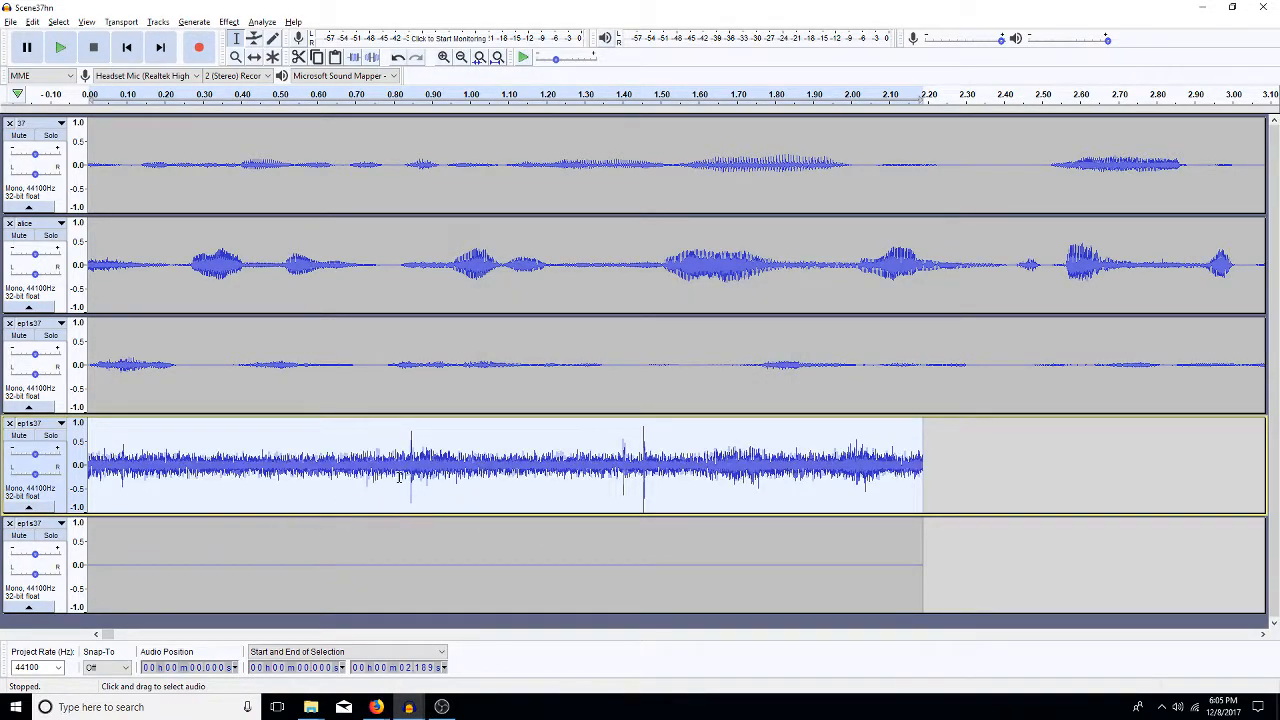
left_click_drag(409, 490, 415, 556)
key("Delete")
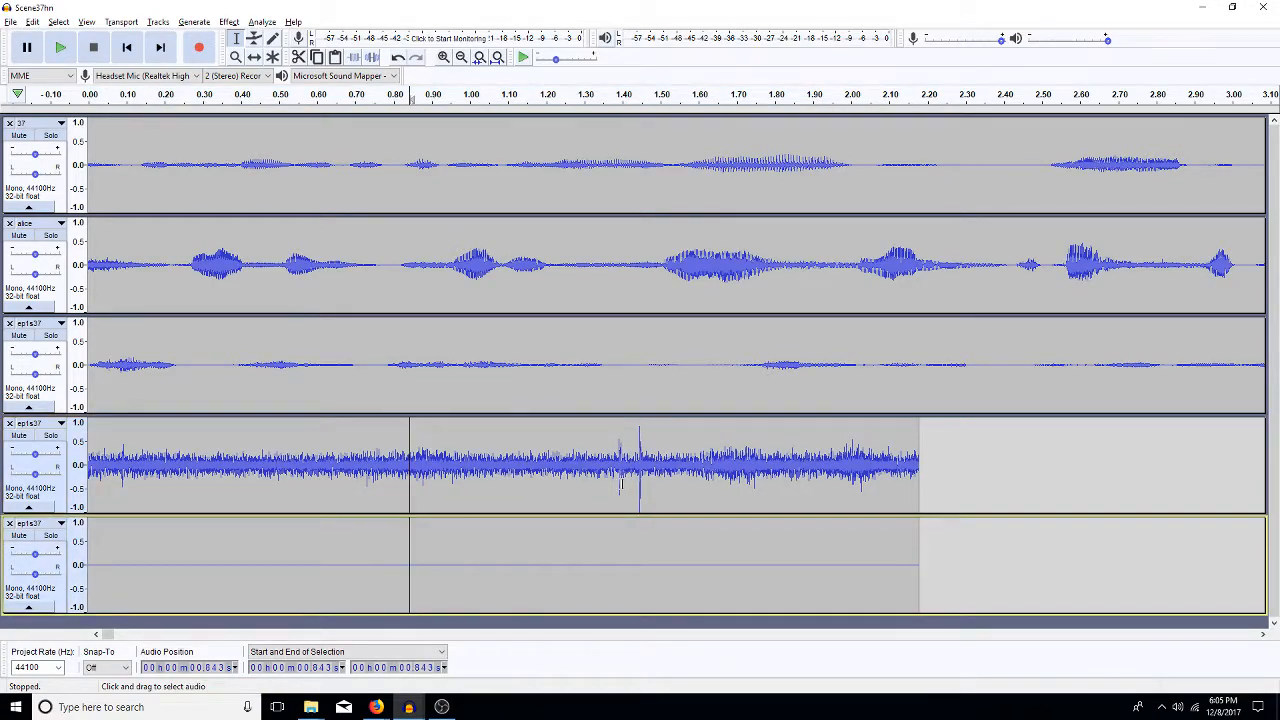
left_click_drag(616, 470, 629, 472)
left_click_drag(637, 527, 640, 560)
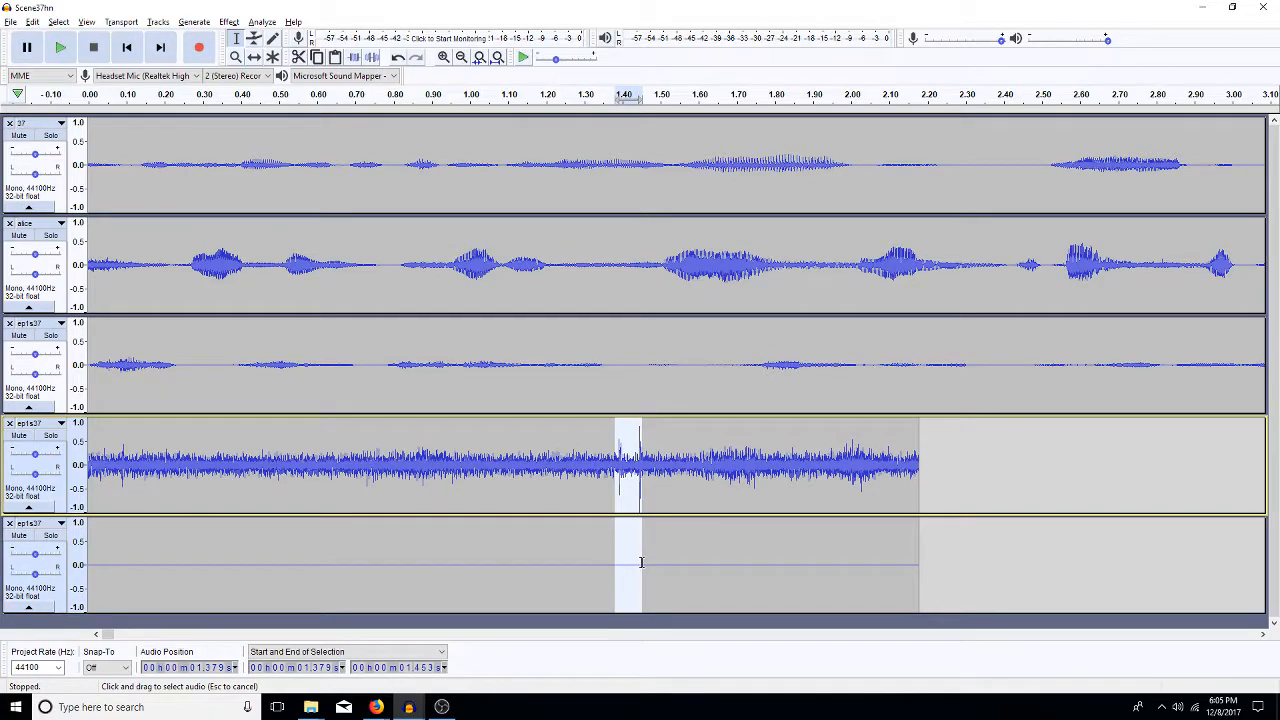
key("Delete")
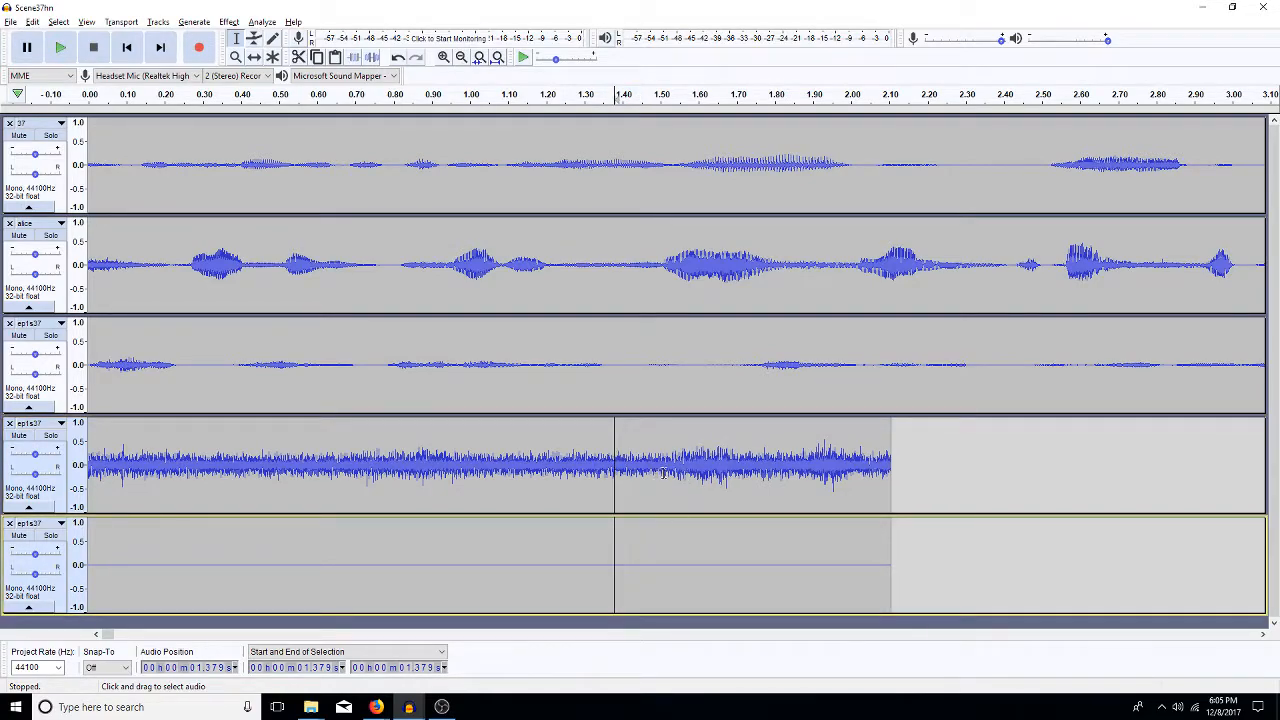
Delete the louder swells at about 1.55 to 1.69 s and 1.70 to 1.89 s from both noise tracks.
left_click_drag(678, 472, 733, 537)
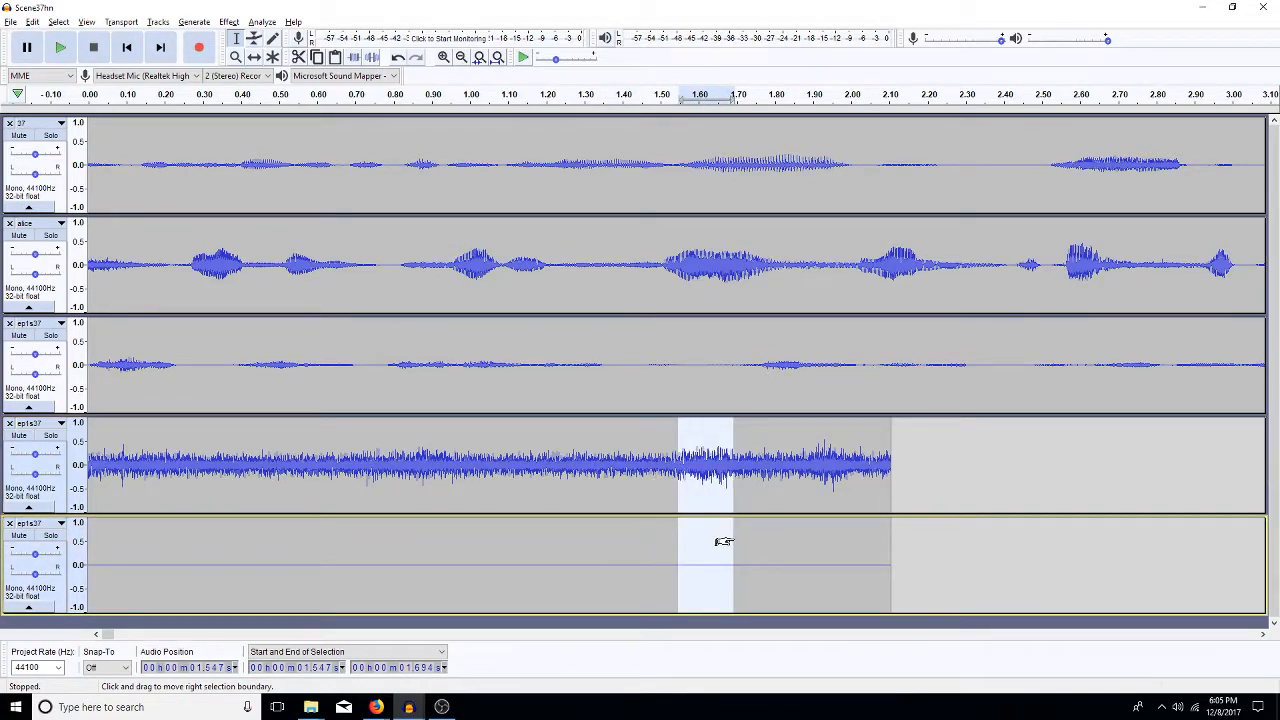
key("Delete")
left_click_drag(738, 465, 778, 532)
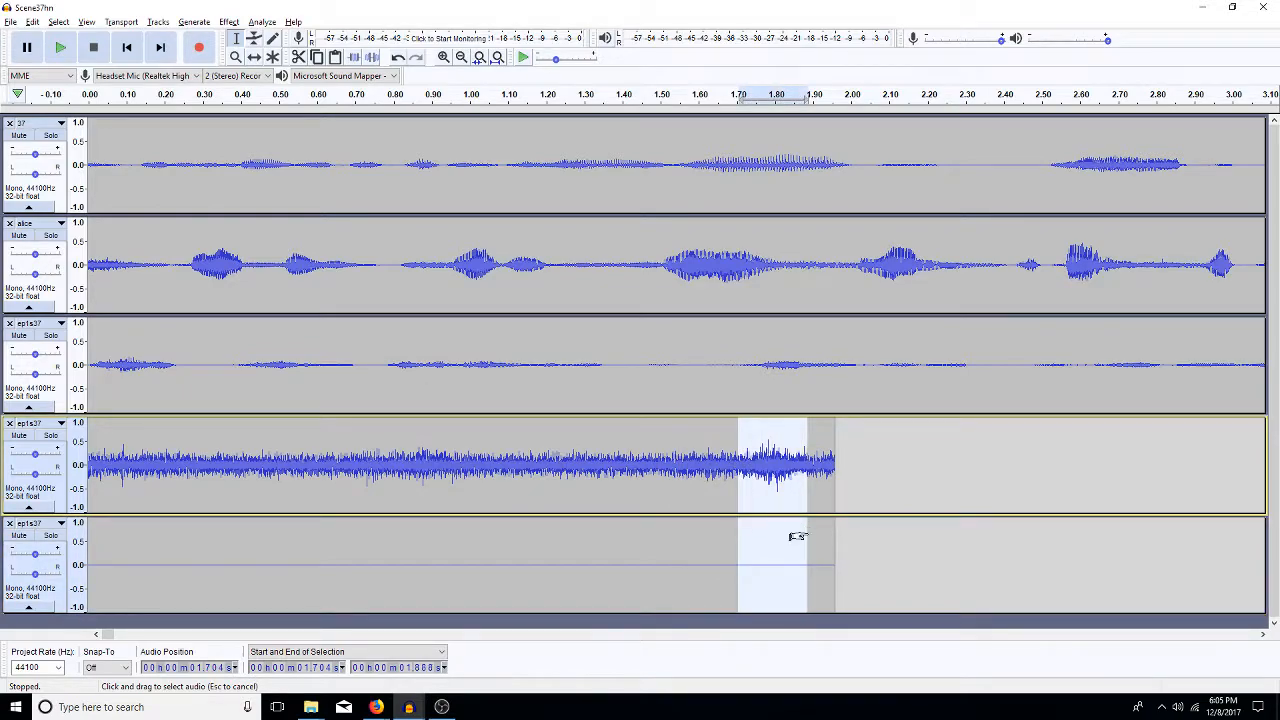
key("Delete")
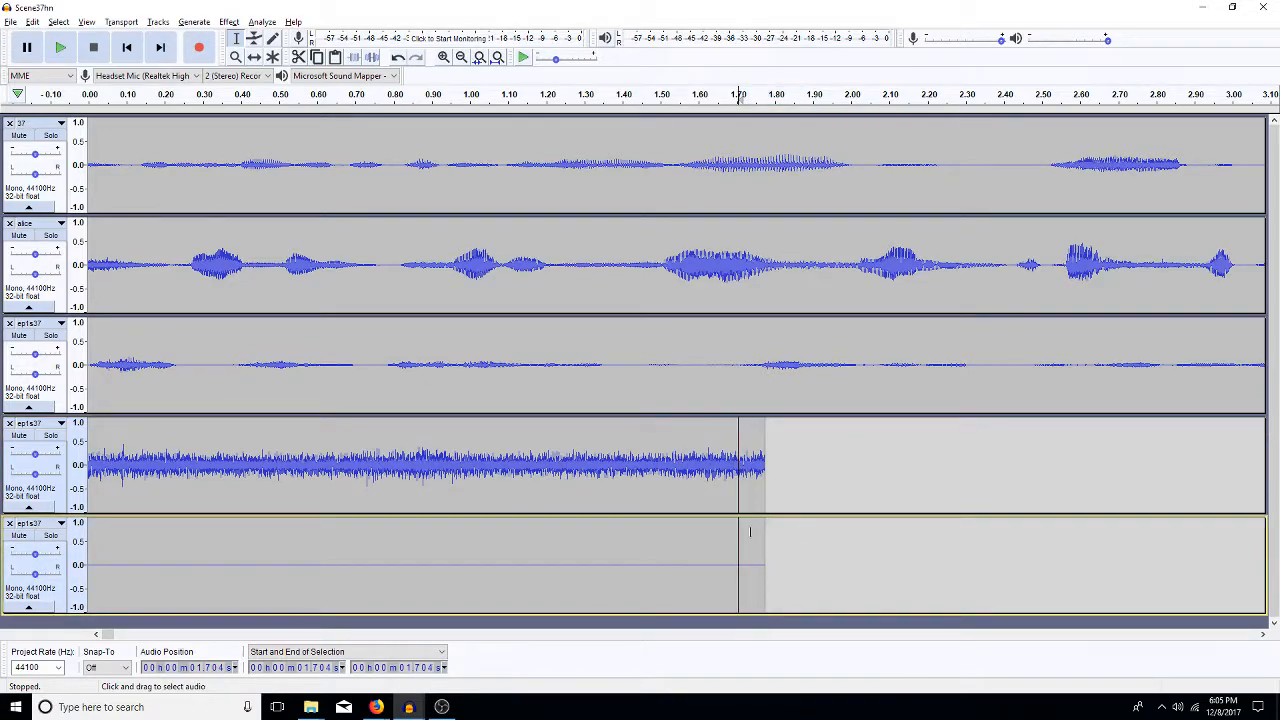
Delete the small spike near 0.07 s and the uneven passage from about 0.70 to 0.86 s in both noise tracks.
double_click(456, 474)
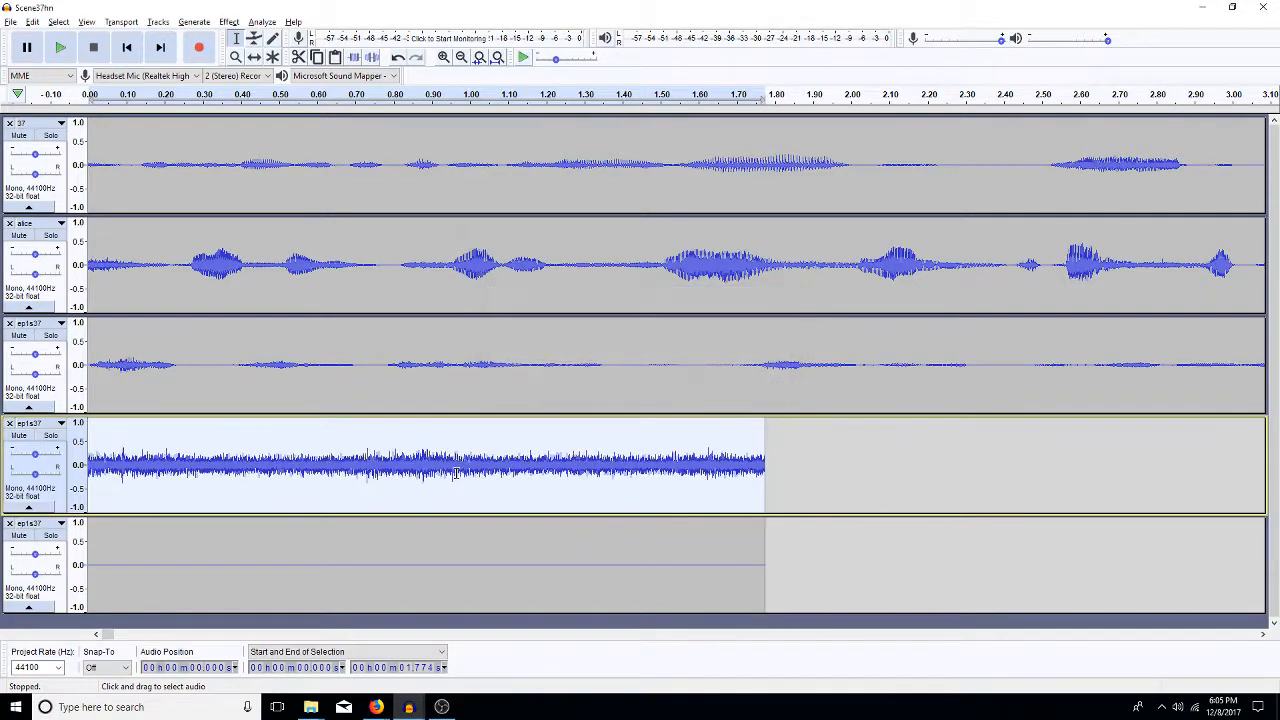
left_click_drag(117, 468, 124, 547)
key("Delete")
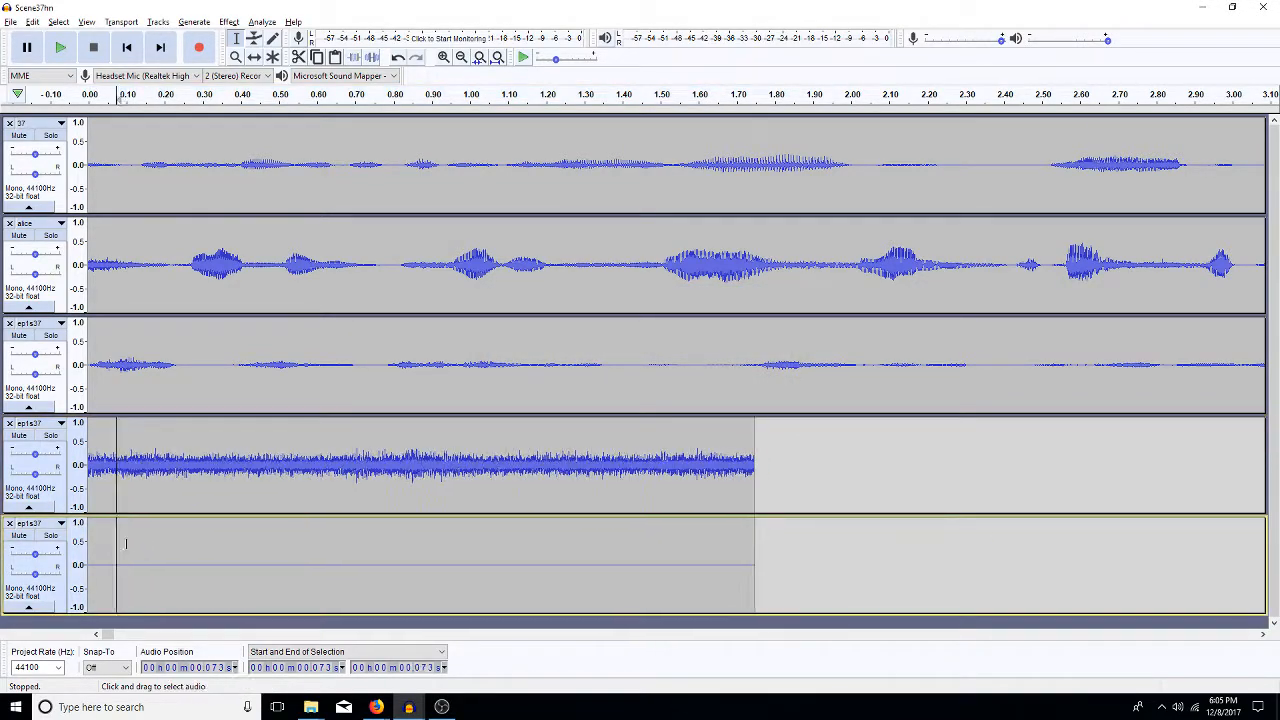
left_click_drag(355, 458, 410, 520)
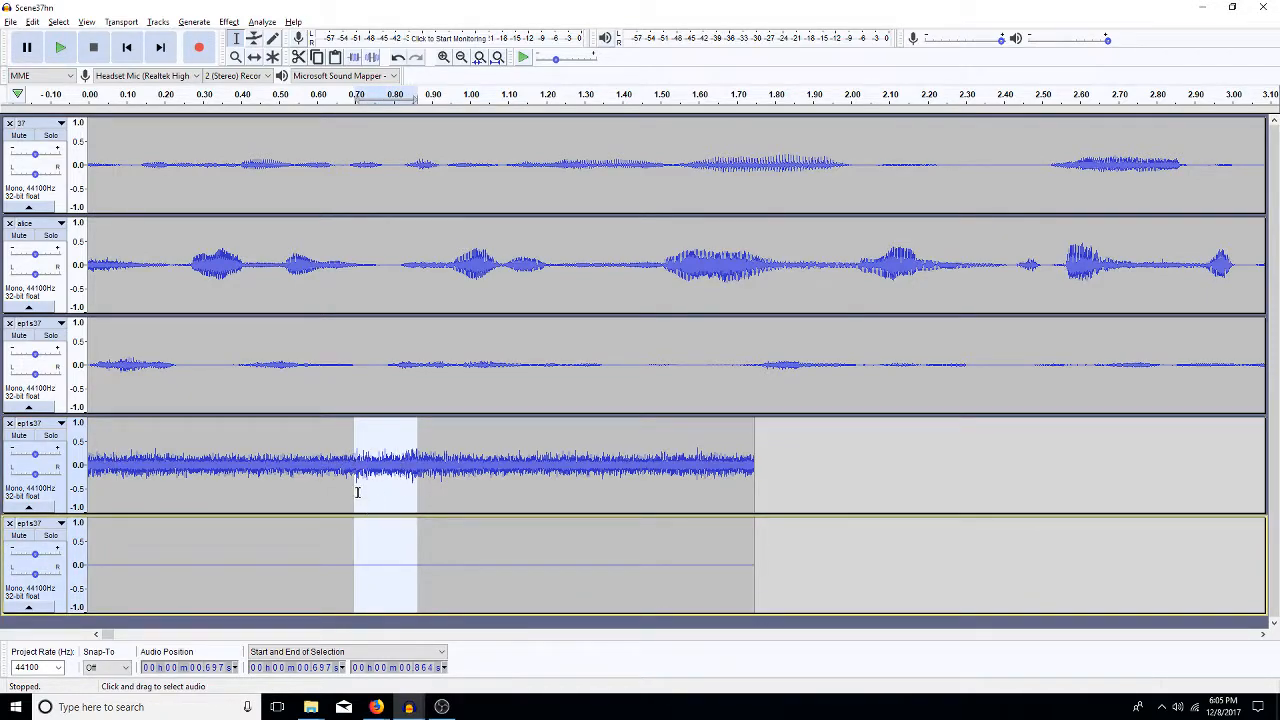
key("Delete")
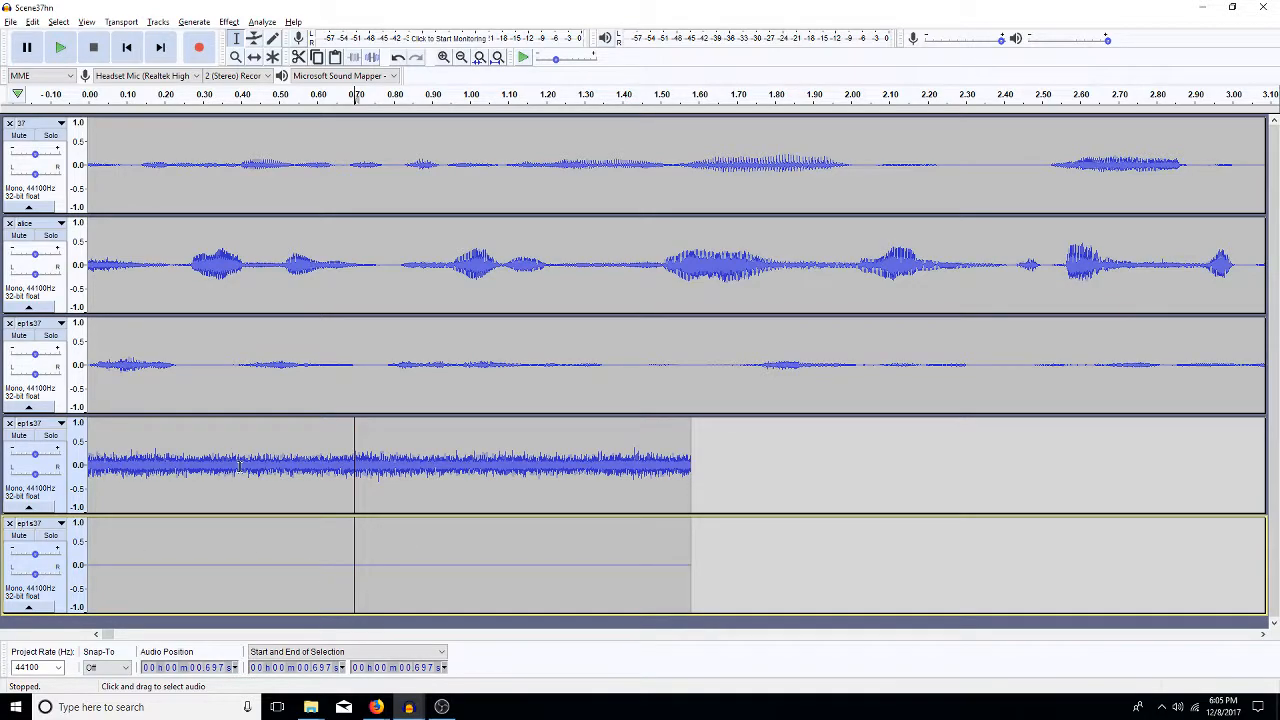
left_click(271, 462)
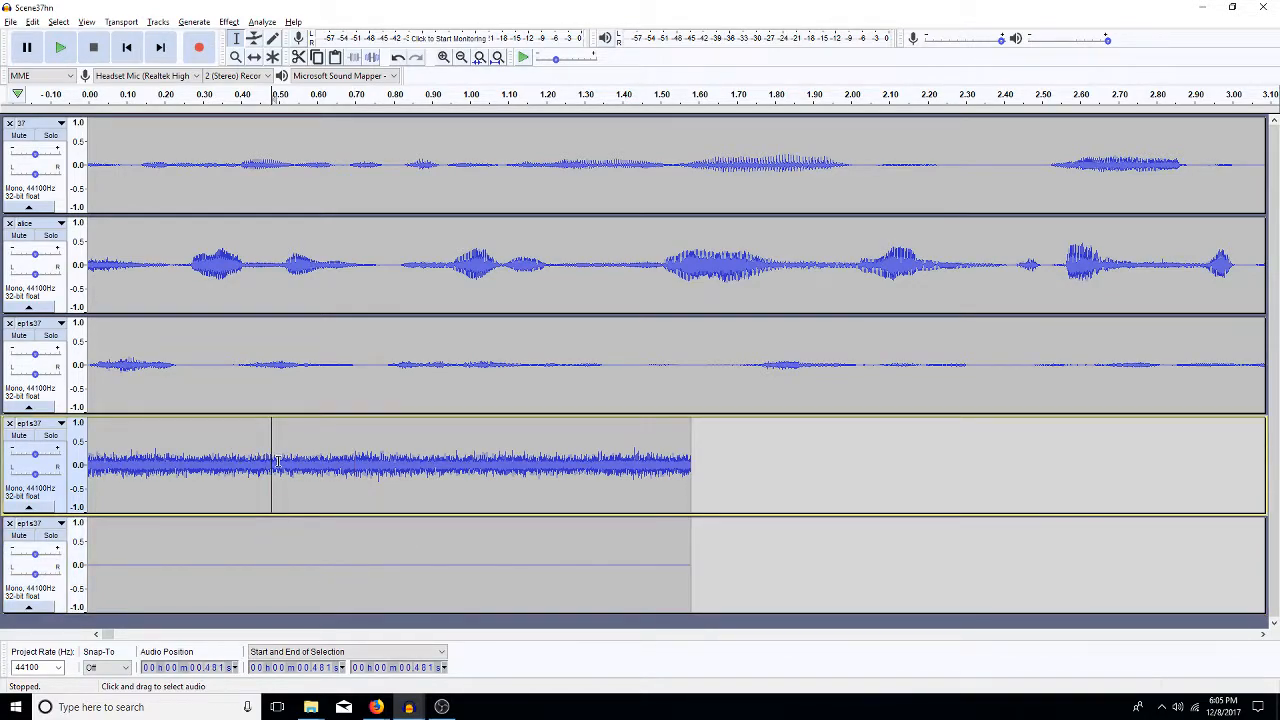
double_click(277, 462)
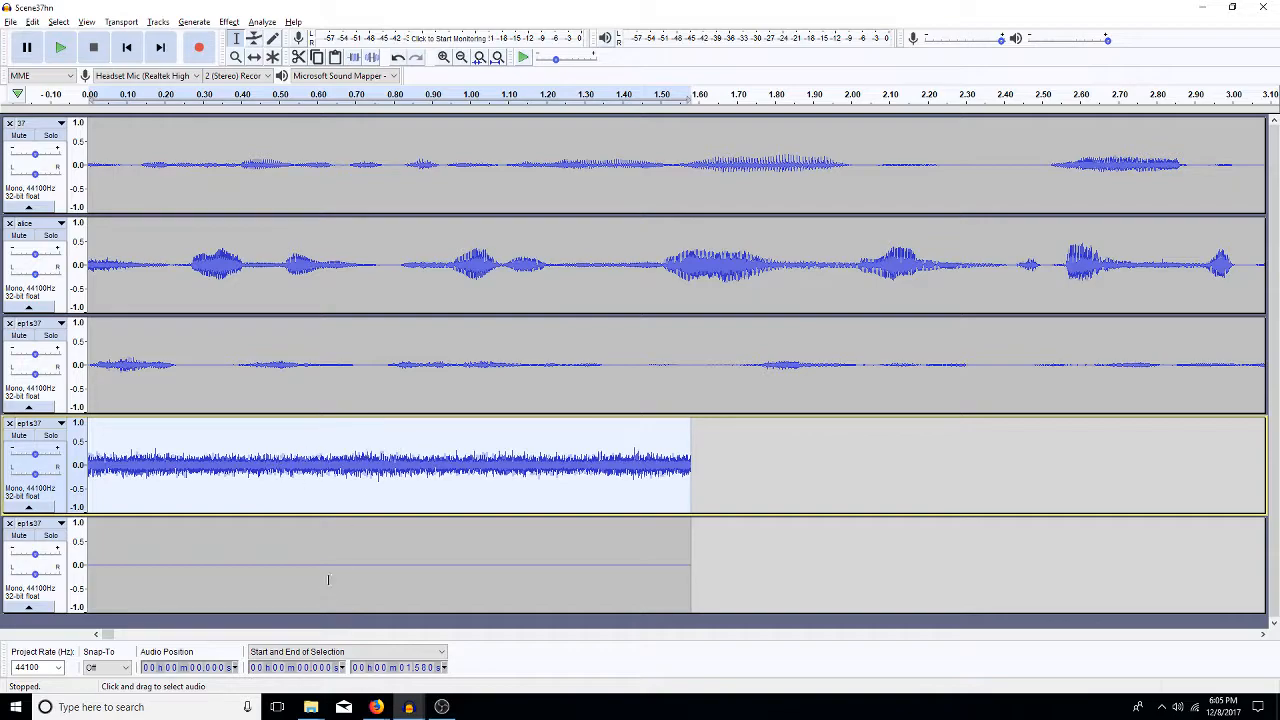
double_click(329, 576)
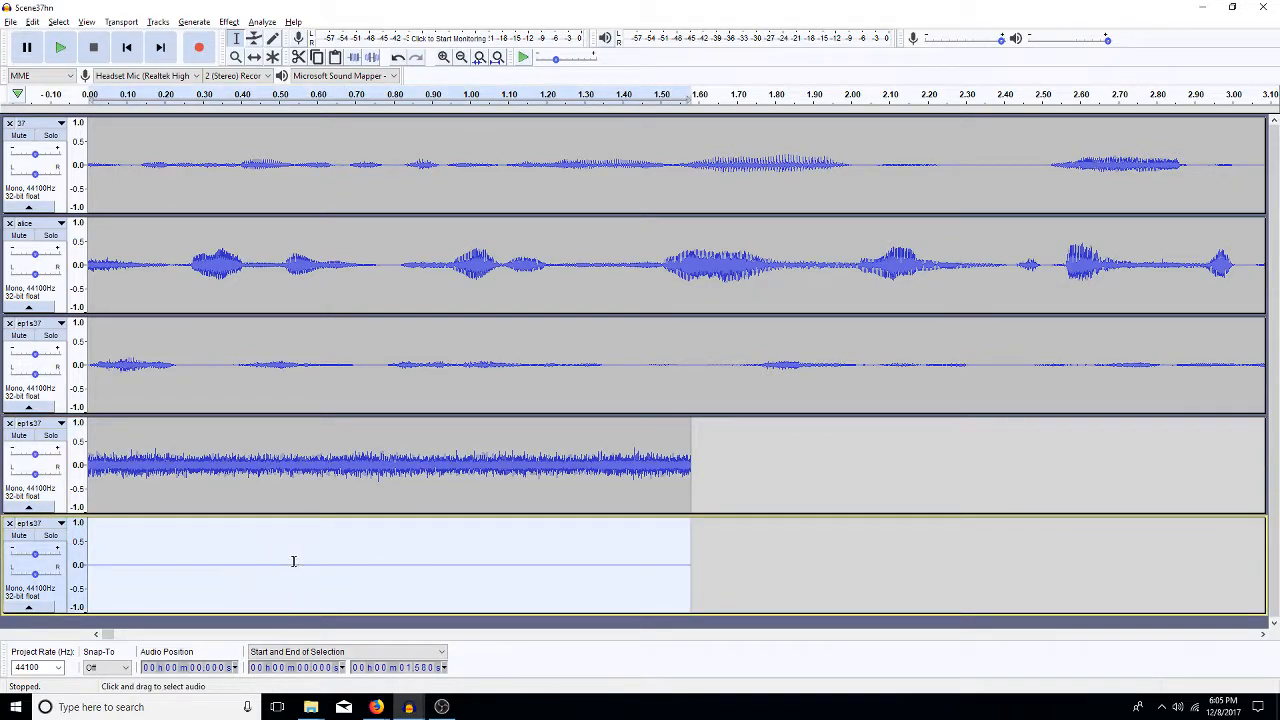
left_click(422, 470)
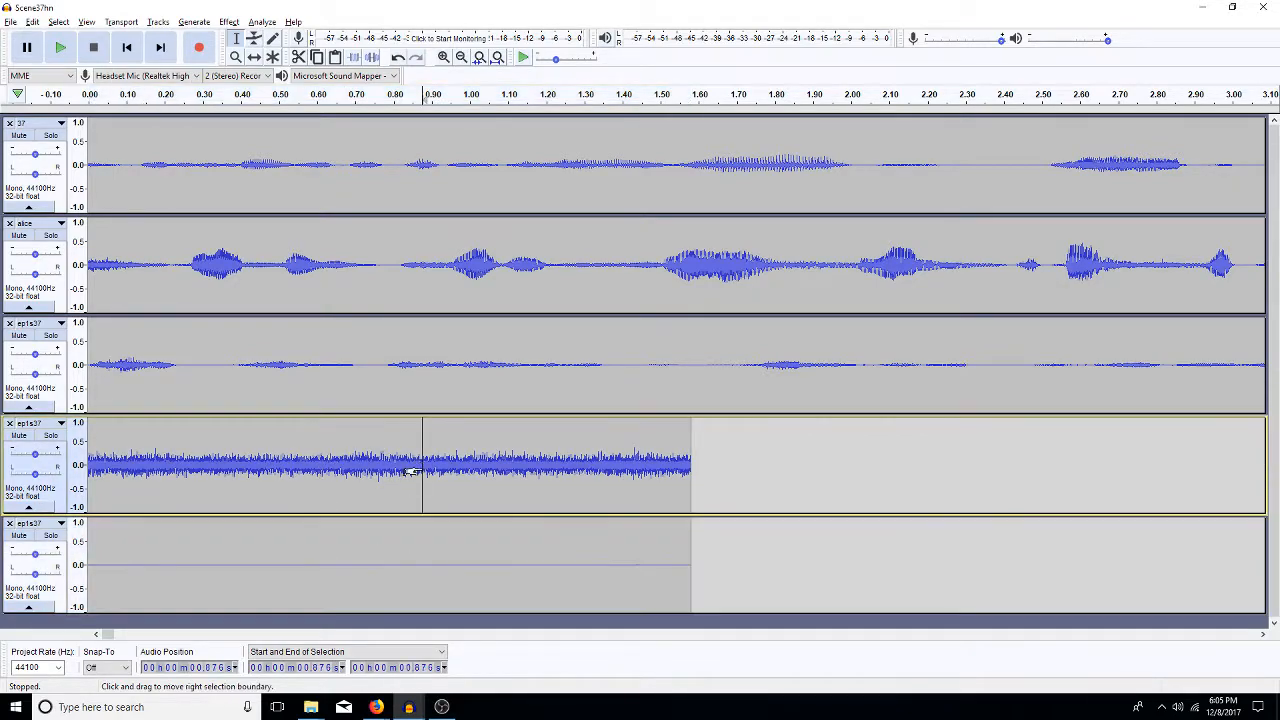
double_click(409, 463)
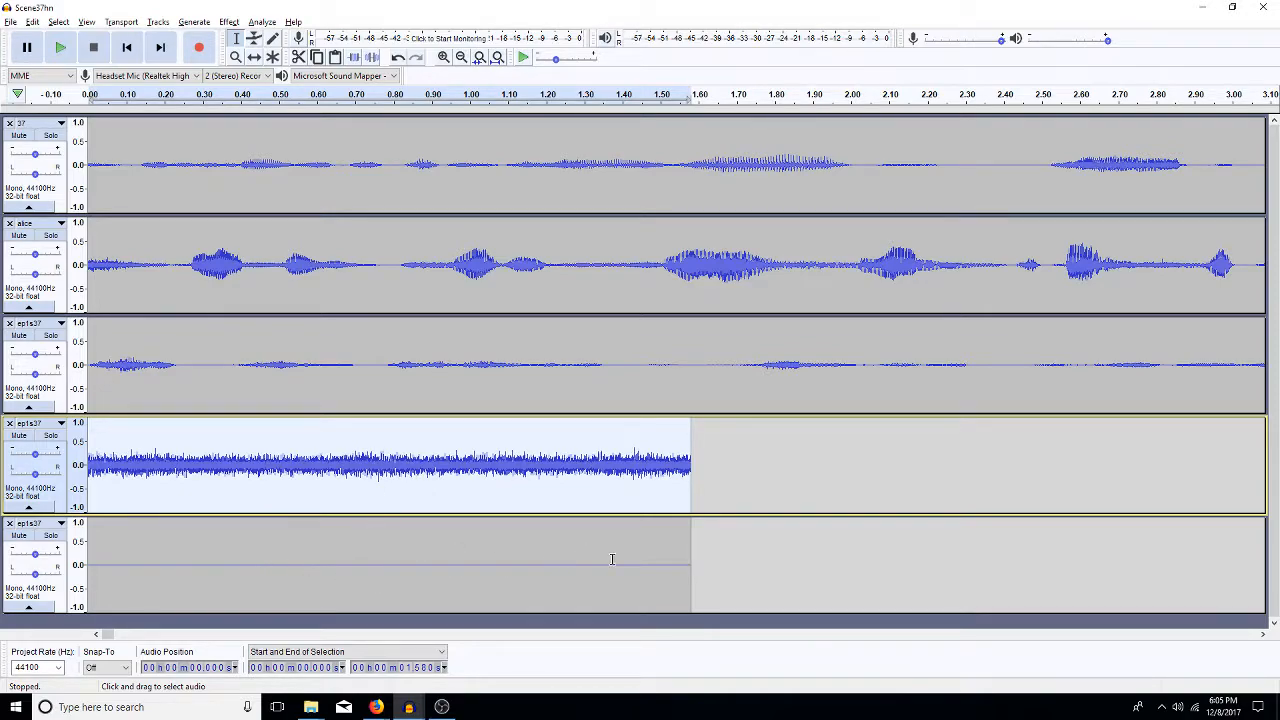
Remove the amplified copy track and select all audio in the remaining unamplified noise track.
double_click(405, 468)
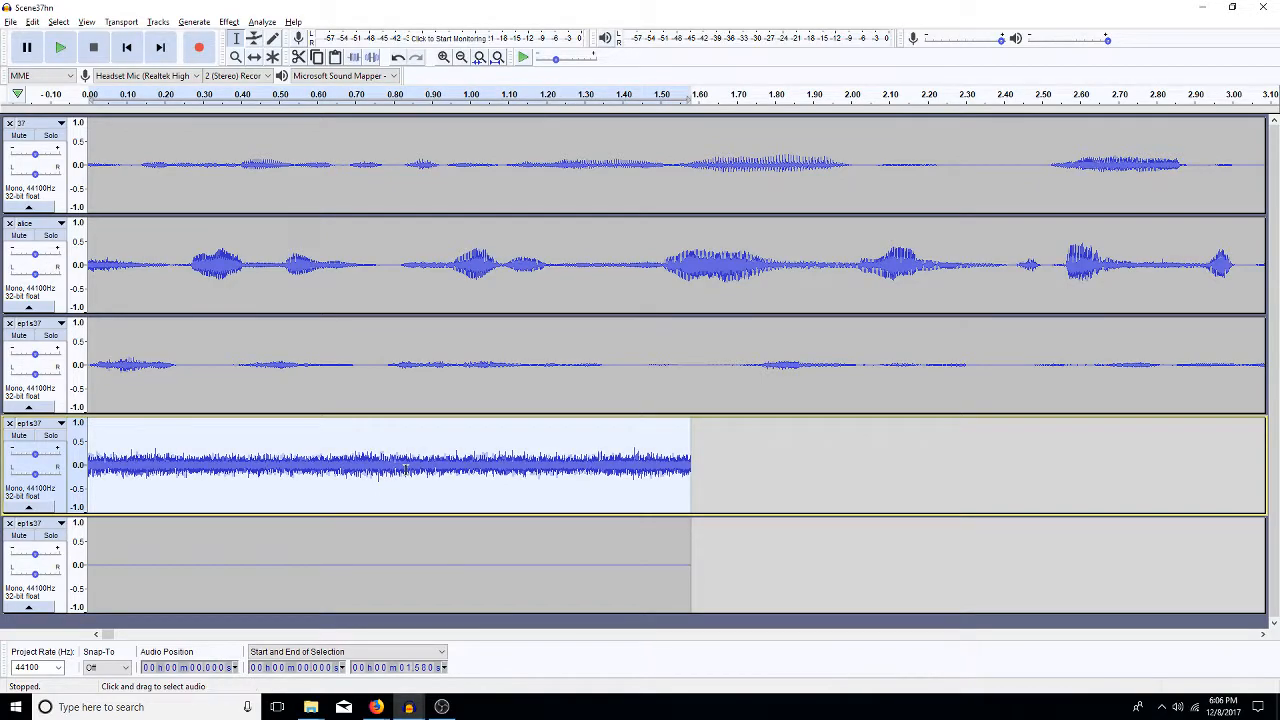
left_click(9, 424)
double_click(323, 466)
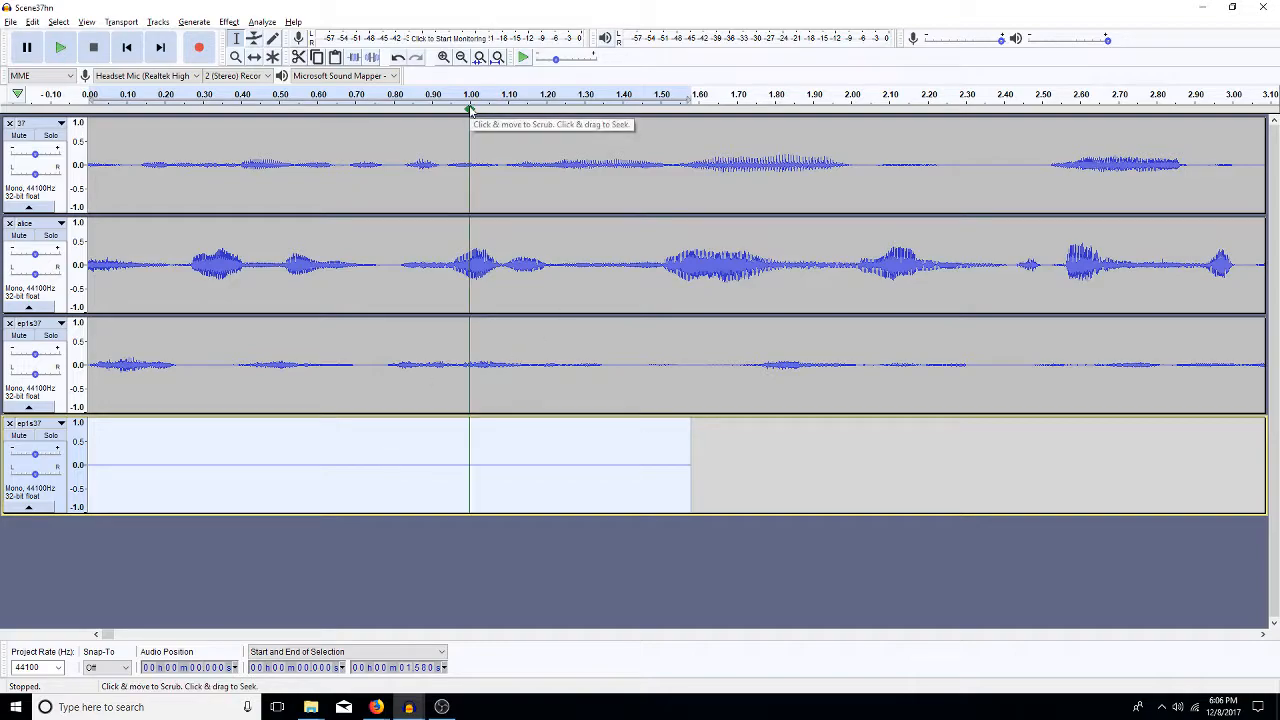
Paste three more copies of the 1.58 s noise clip at the track's start, extending it to about 6.3 s, and select it all.
left_click(461, 57)
left_click(461, 57)
left_click(461, 57)
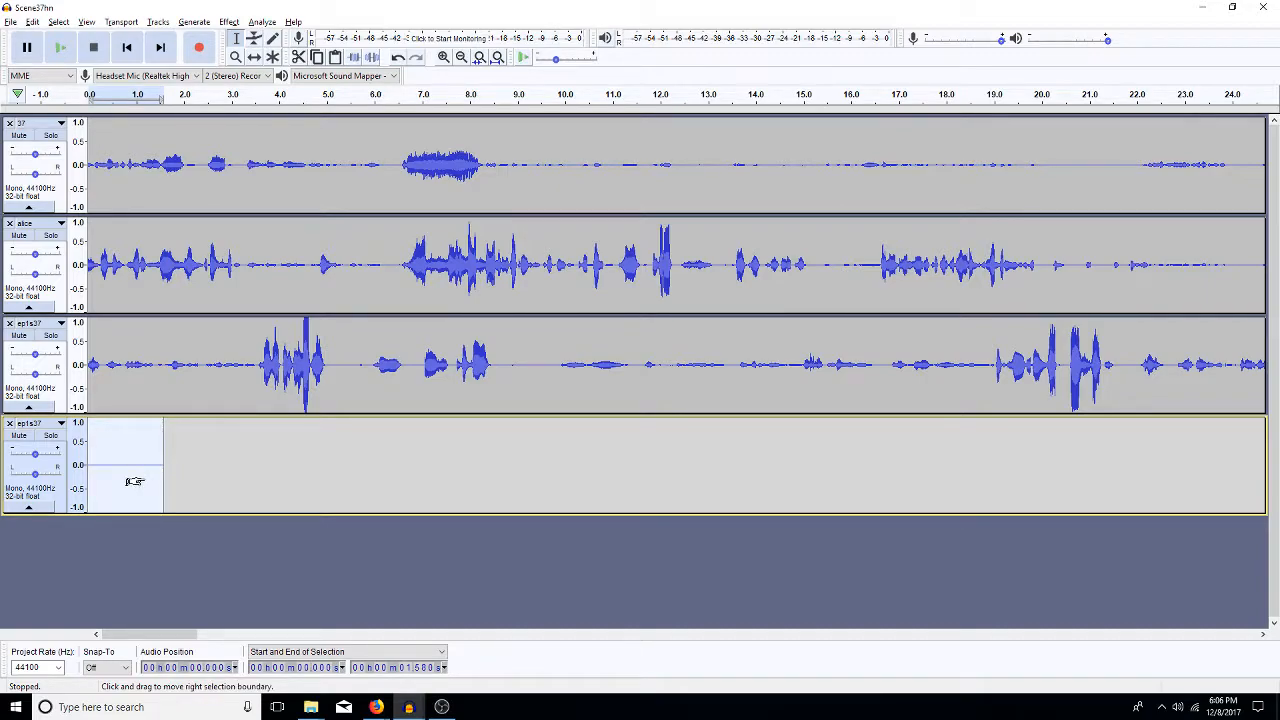
key("Home")
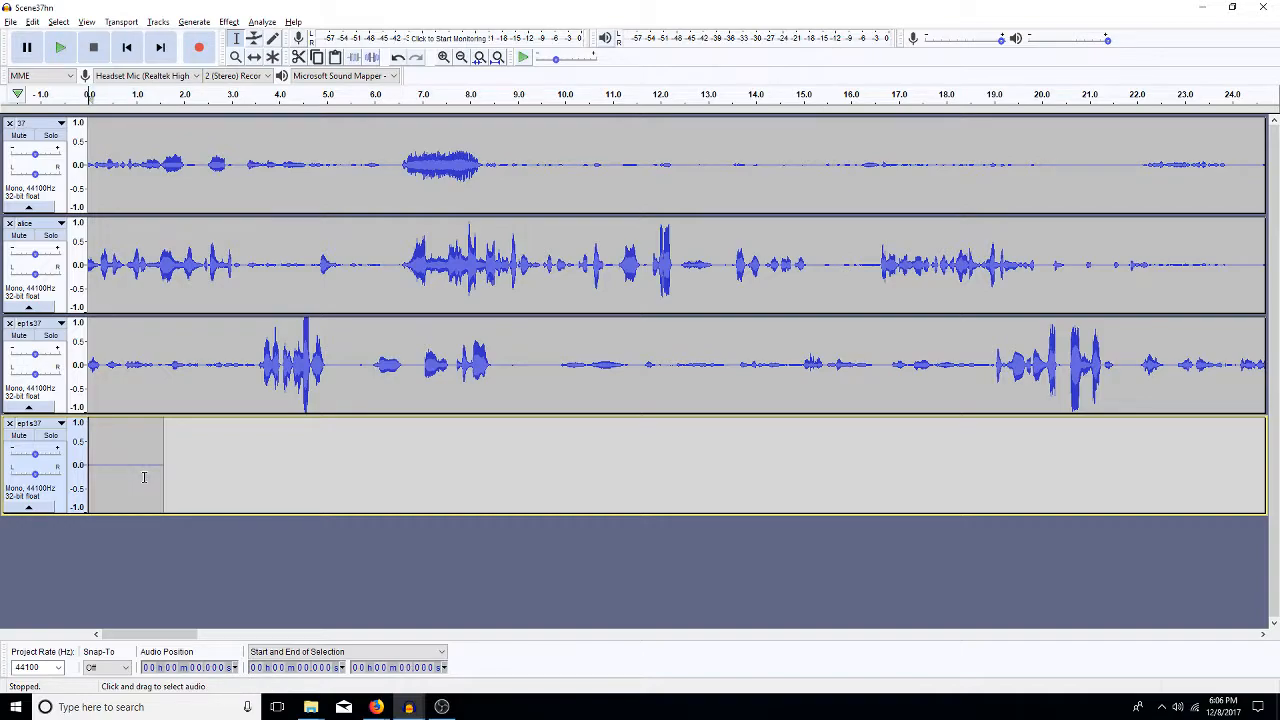
key("ctrl+v")
key("Home")
key("ctrl+v")
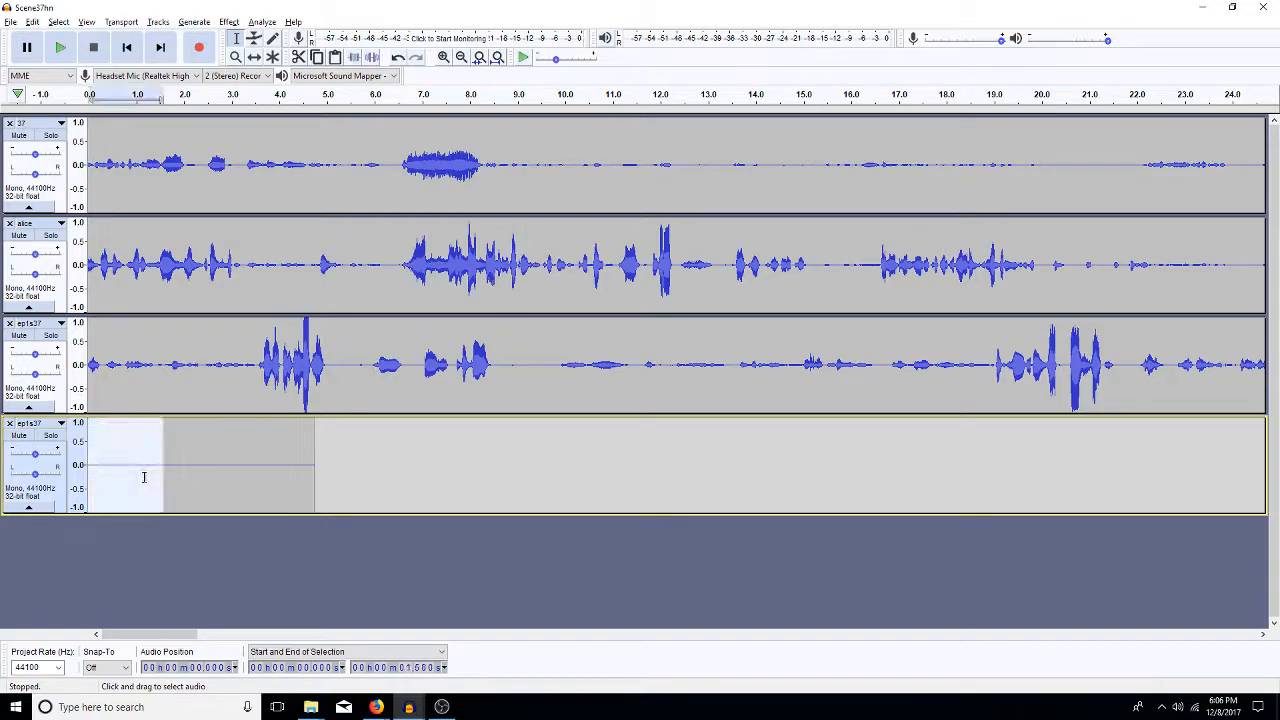
double_click(154, 480)
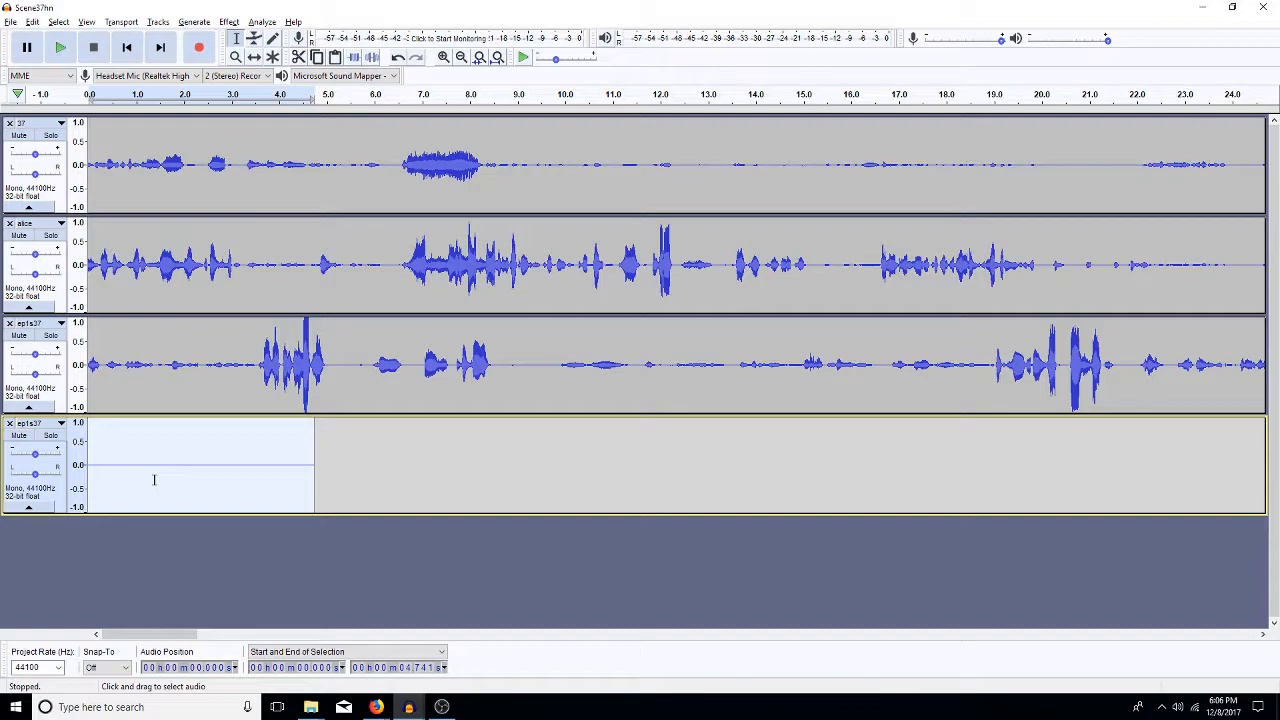
key("Home")
key("ctrl+v")
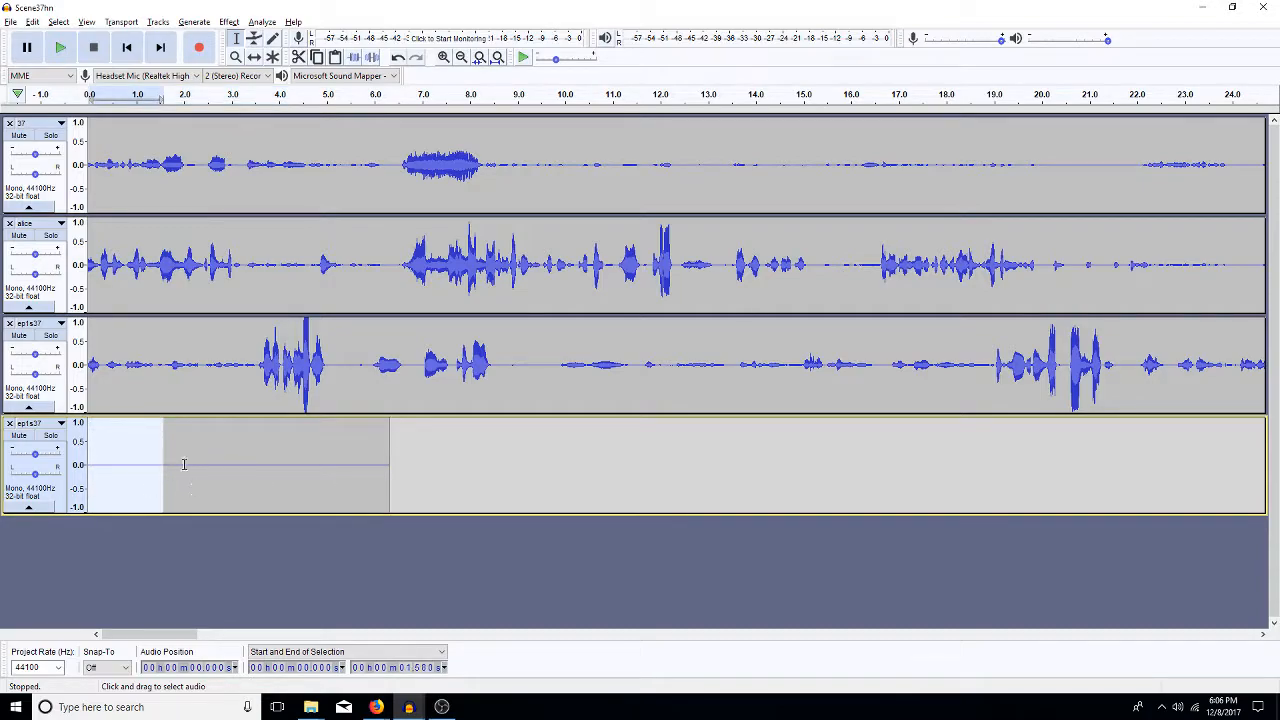
left_click(148, 446)
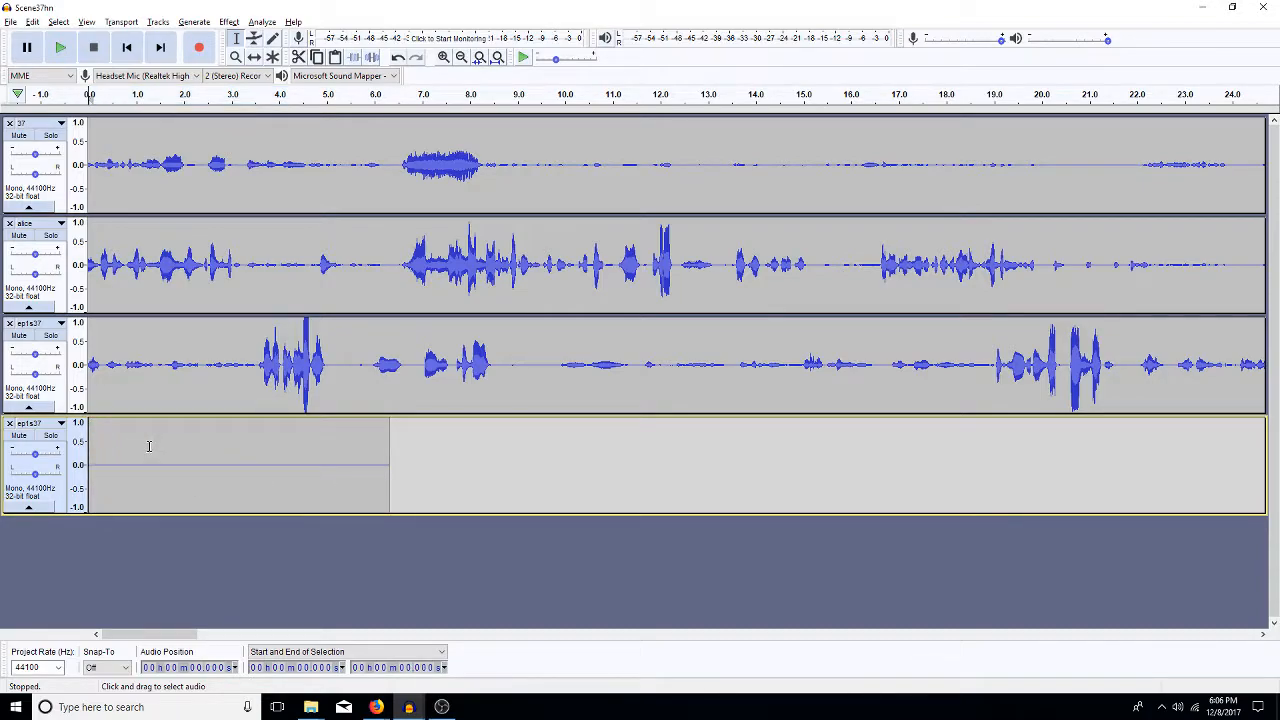
double_click(253, 456)
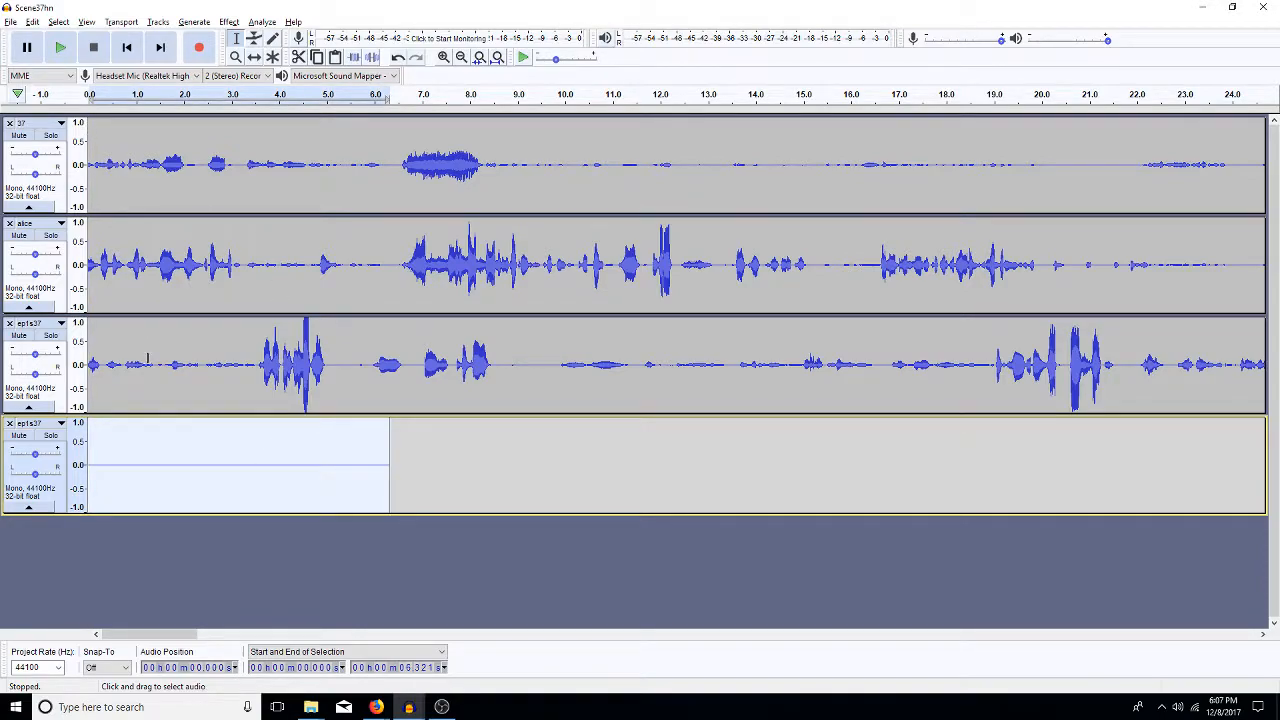
Capture a noise profile for Noise Reduction from the selected 6.3 s background-noise clip.
key("ctrl+r")
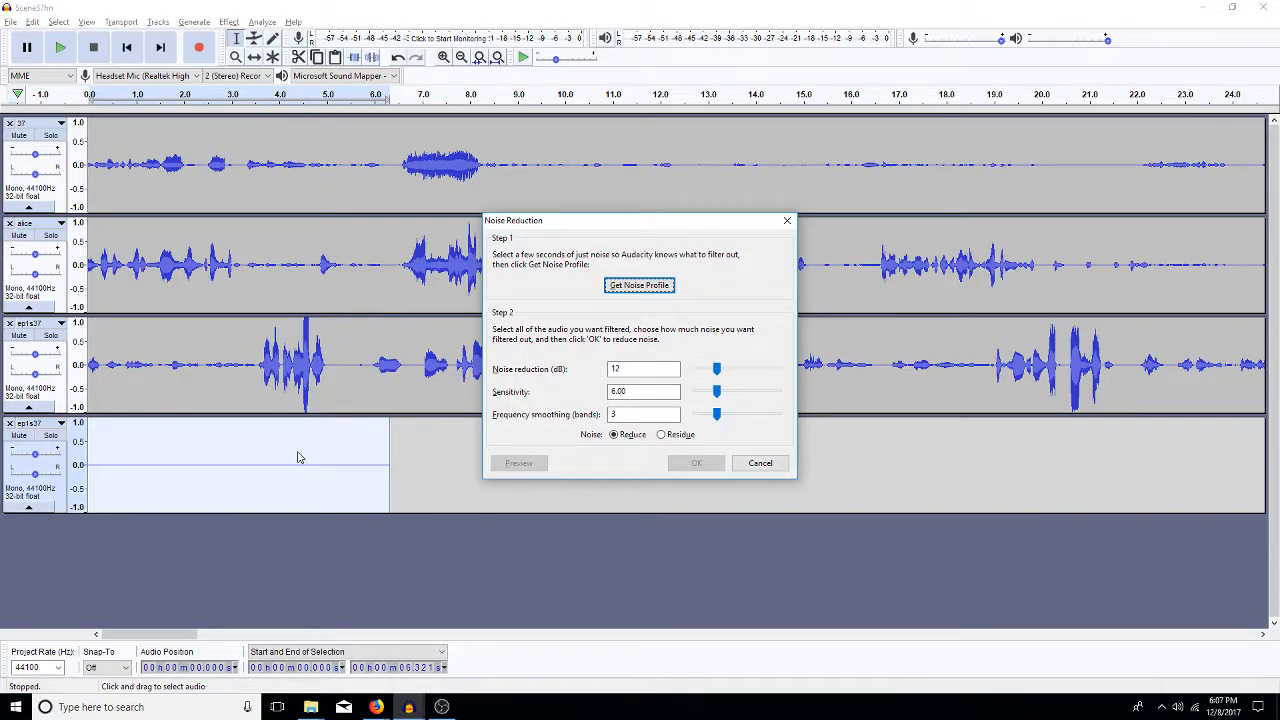
left_click(637, 287)
left_click(627, 287)
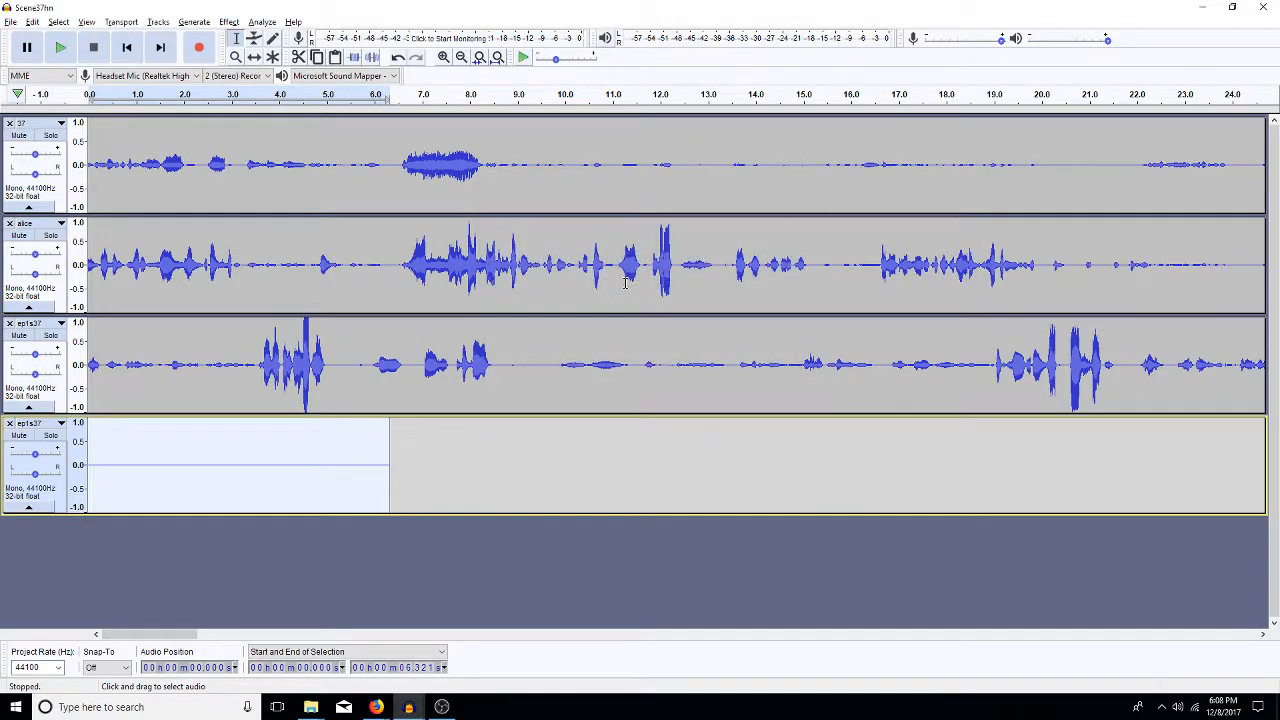
Rename the full-length ep1s37 voice track as Hebi.
left_click(60, 325)
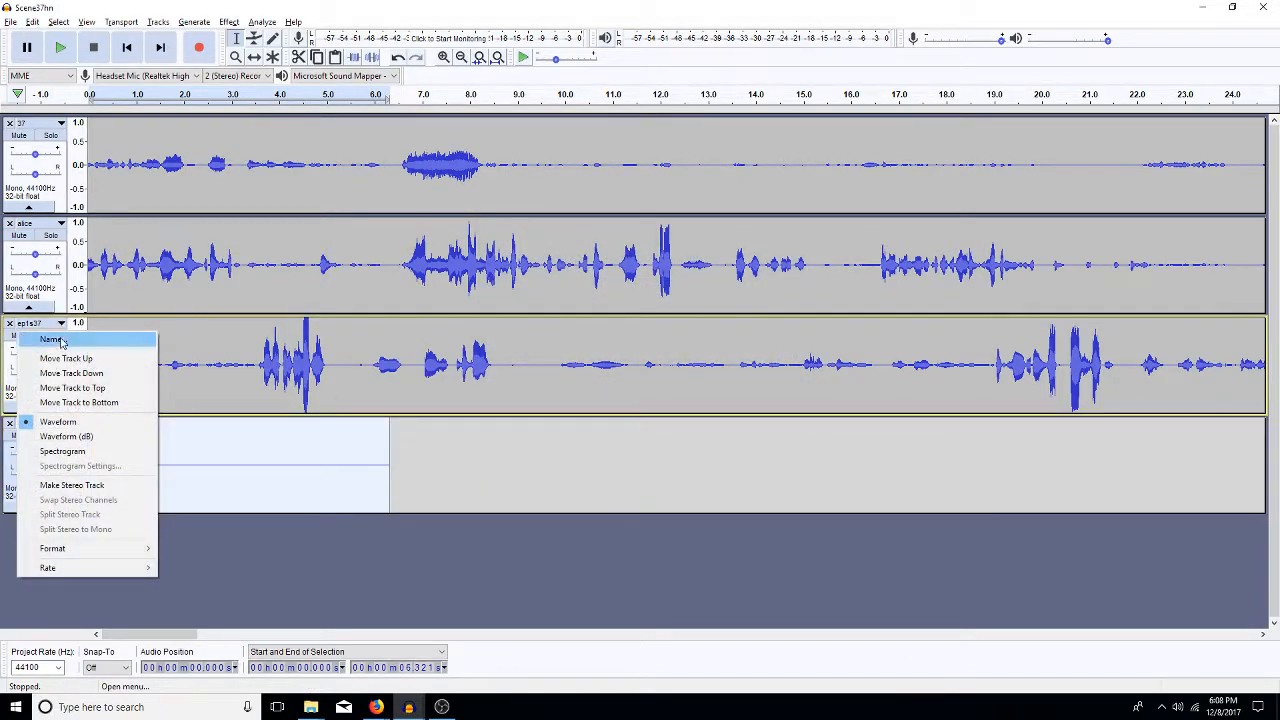
left_click(64, 339)
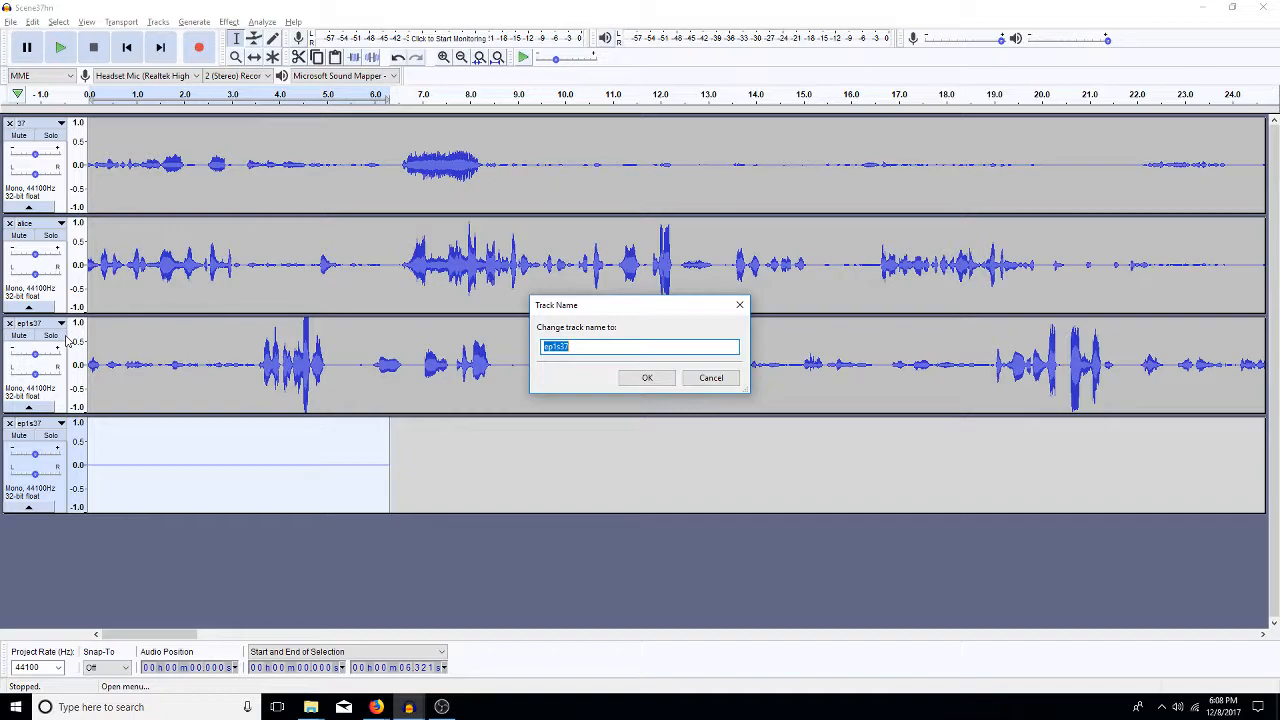
type("Hebi")
key("Return")
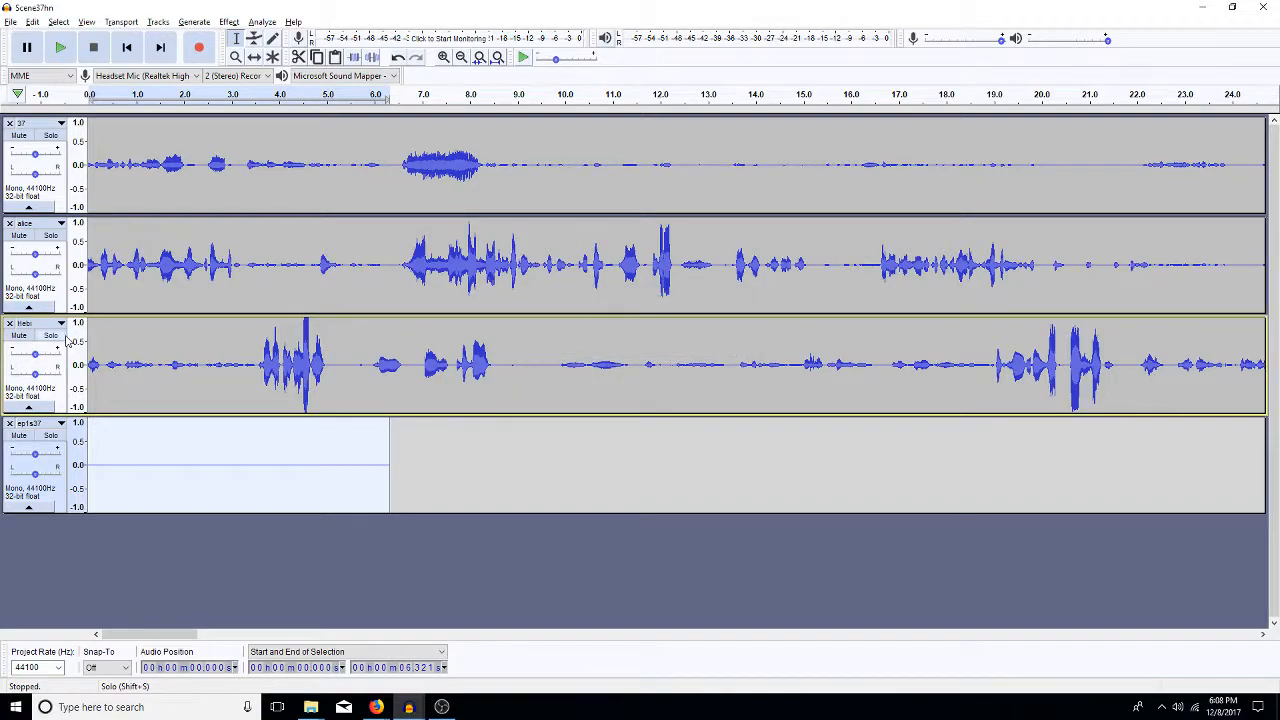
Apply Noise Reduction to the whole Hebi track with 12 dB reduction, sensitivity 6.00 and 3 frequency smoothing bands.
double_click(287, 362)
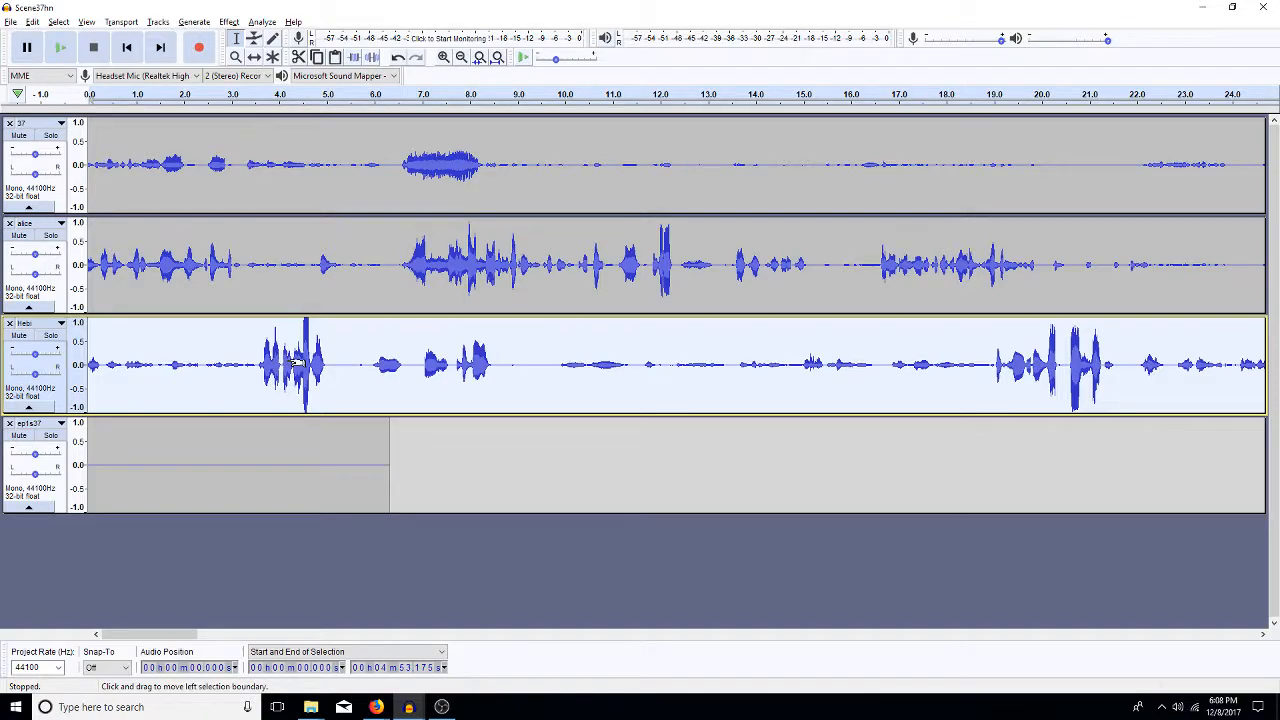
key("ctrl+r")
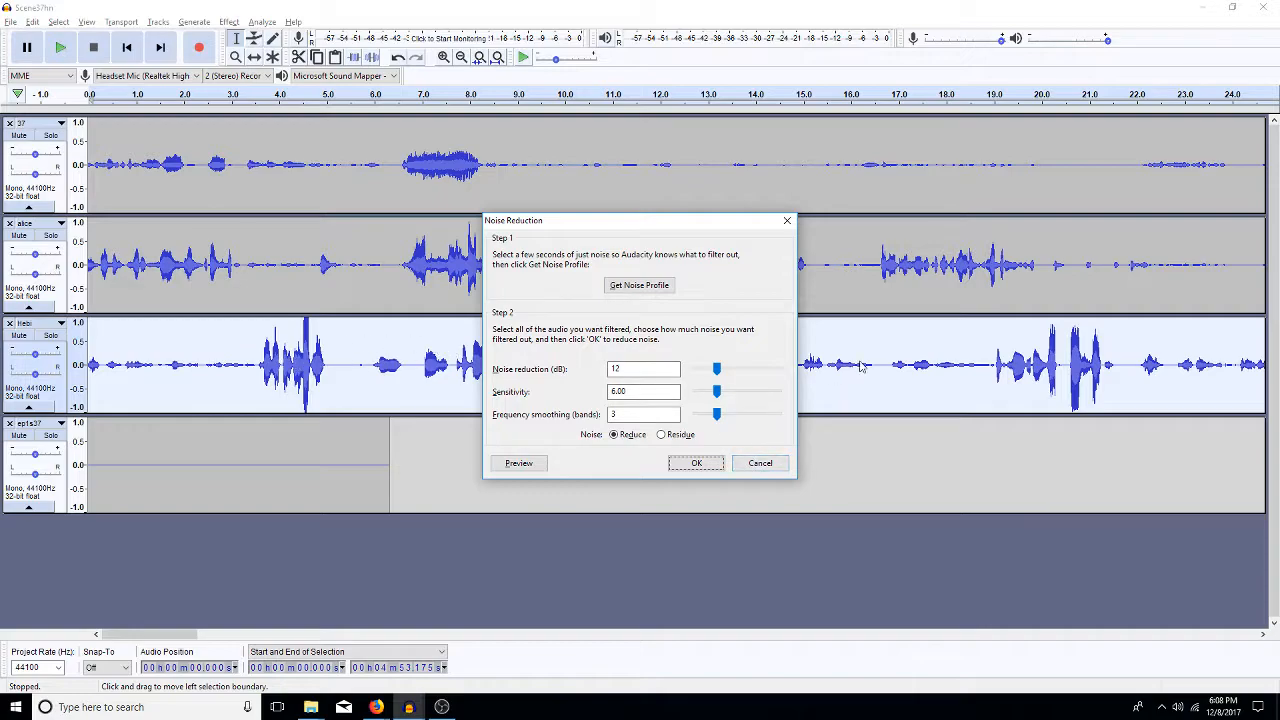
left_click(697, 463)
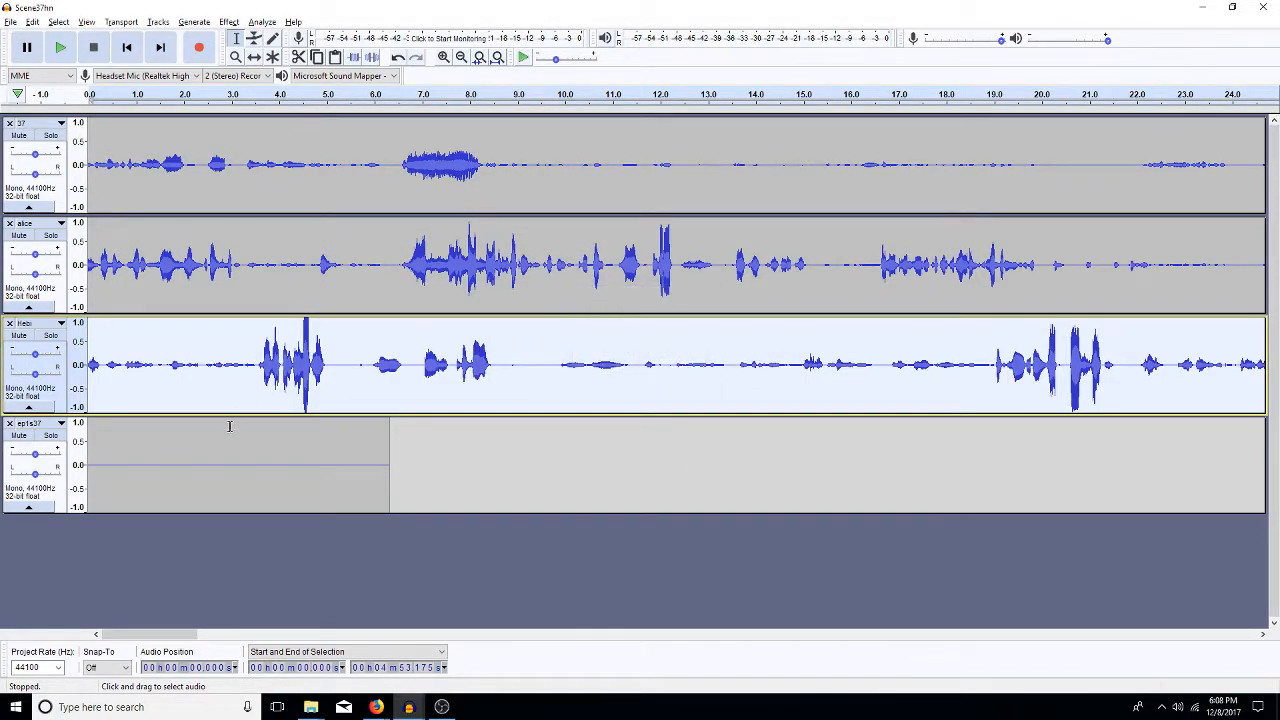
left_click(322, 364)
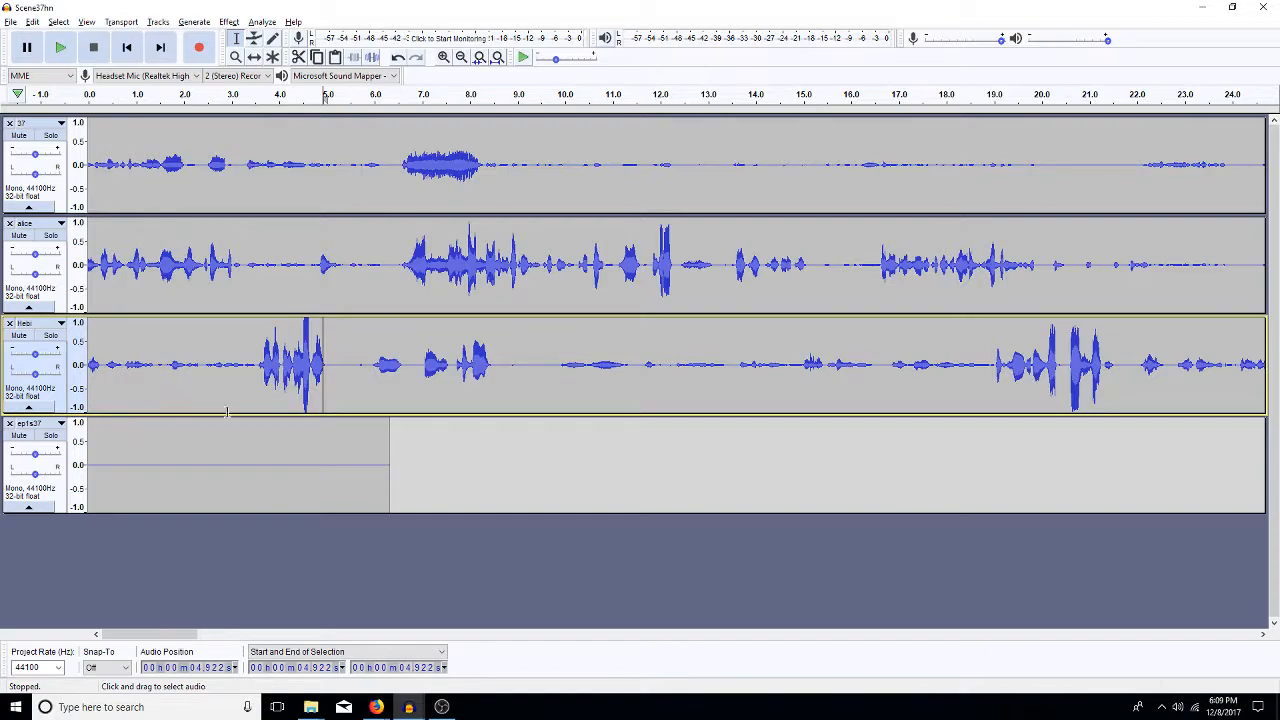
left_click(340, 381)
left_click(367, 372)
left_click(319, 362)
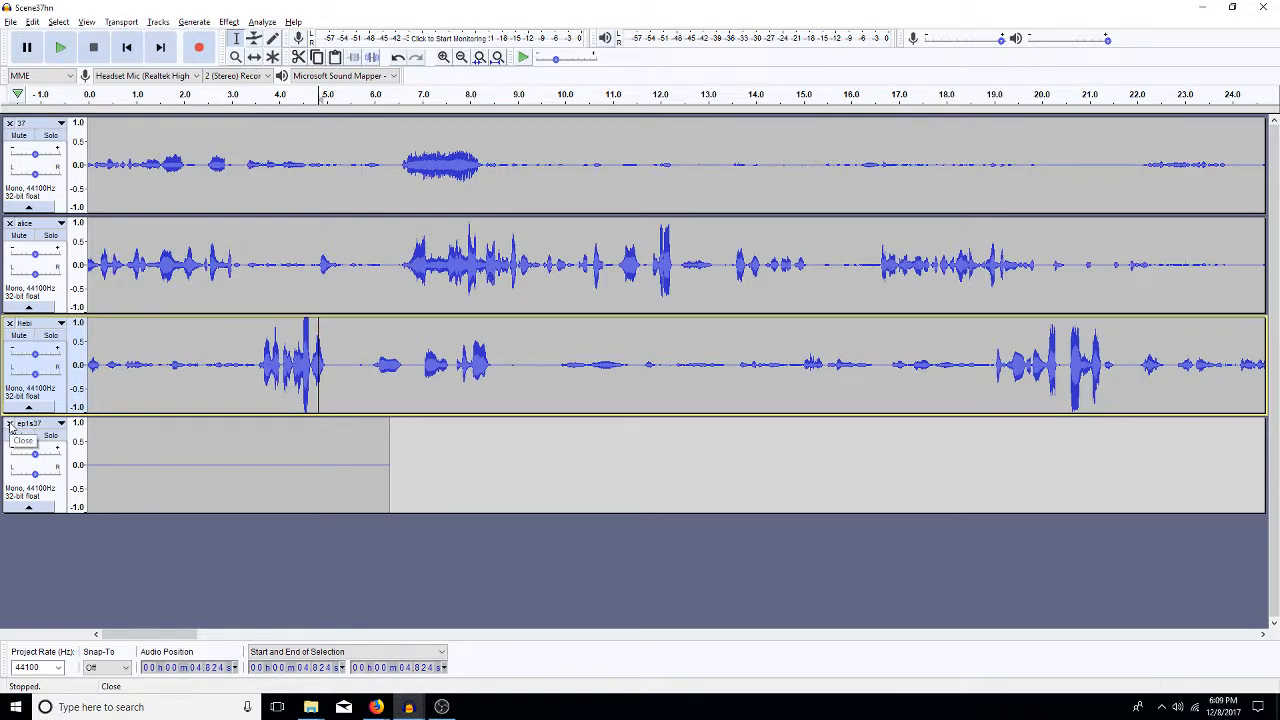
left_click(160, 363)
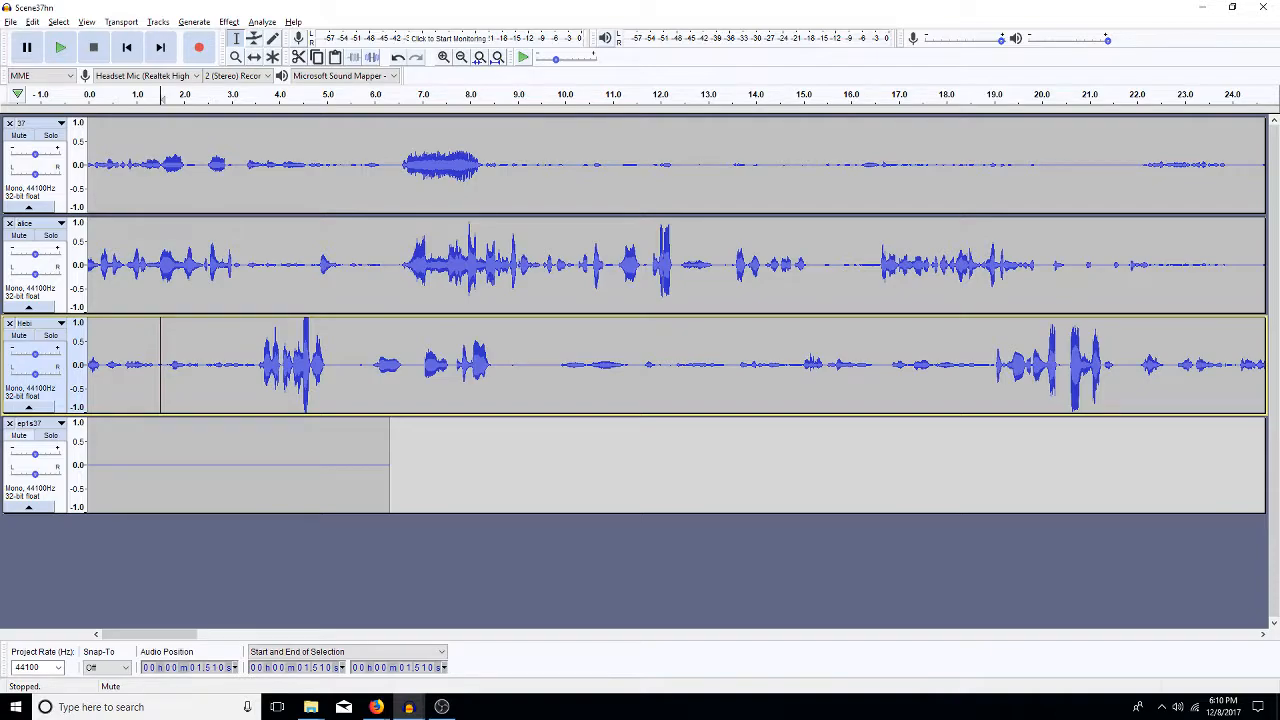
key("alt+Tab")
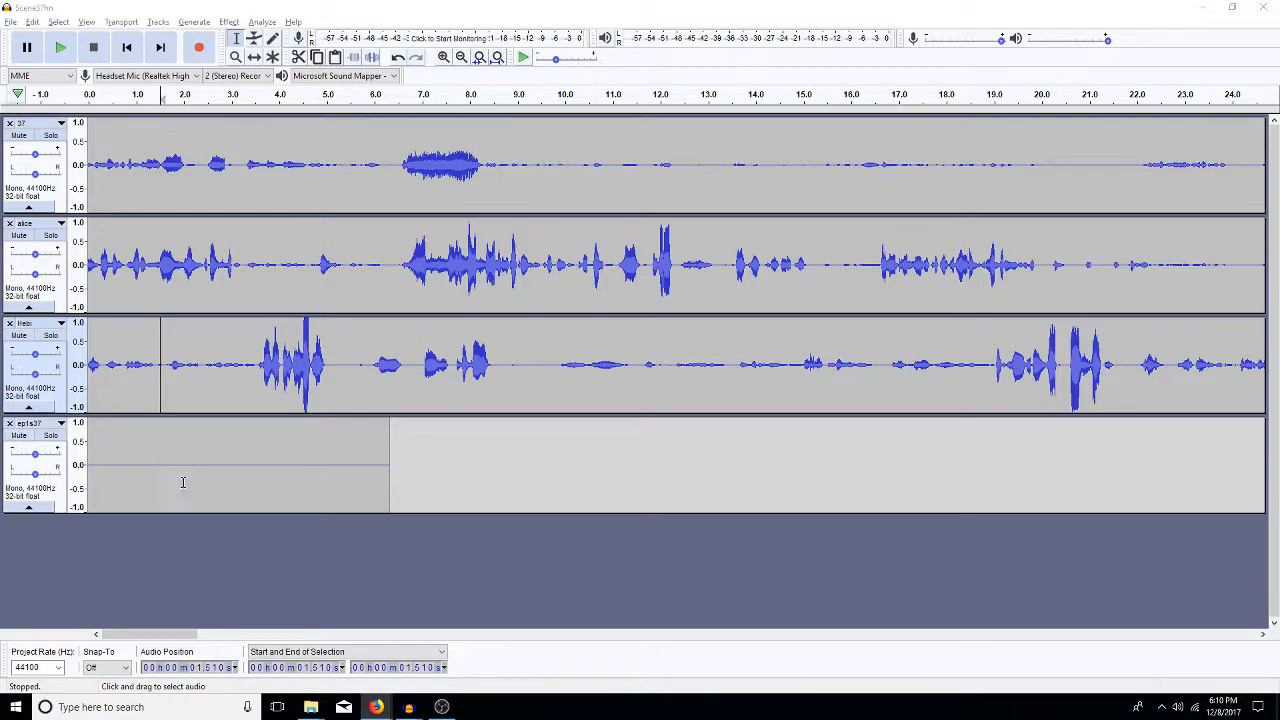
left_click(441, 426)
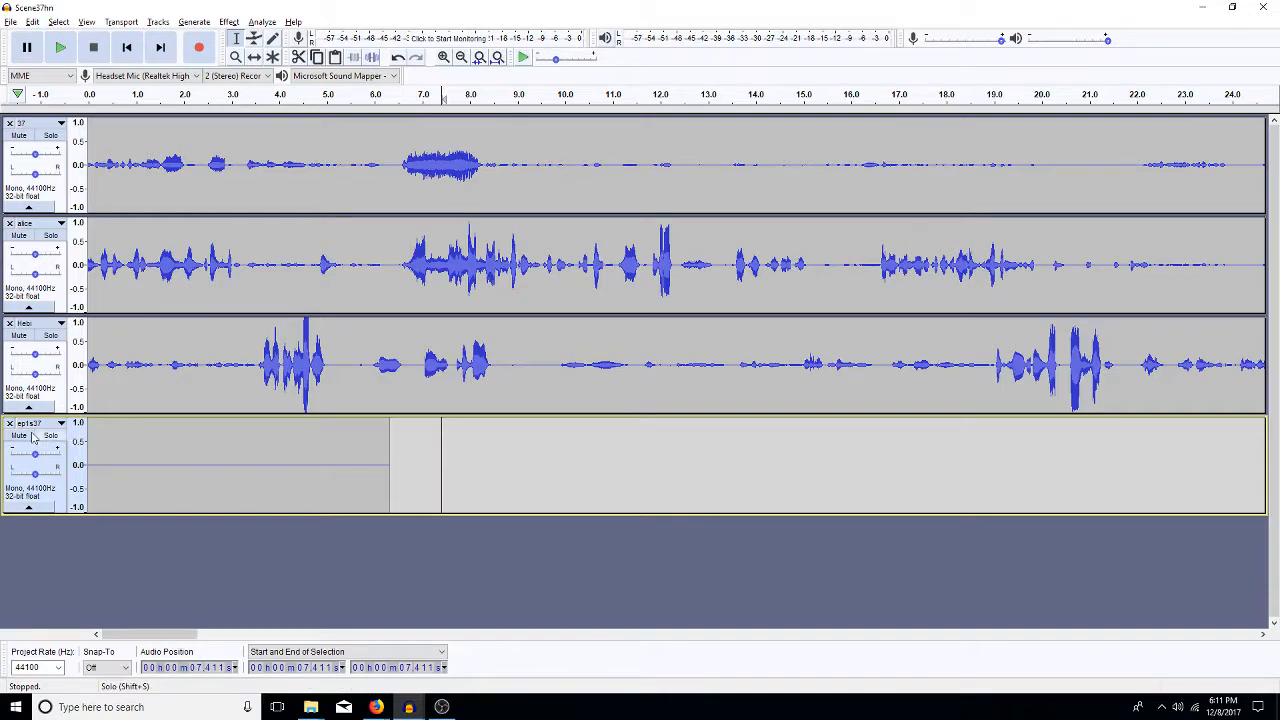
left_click(333, 372)
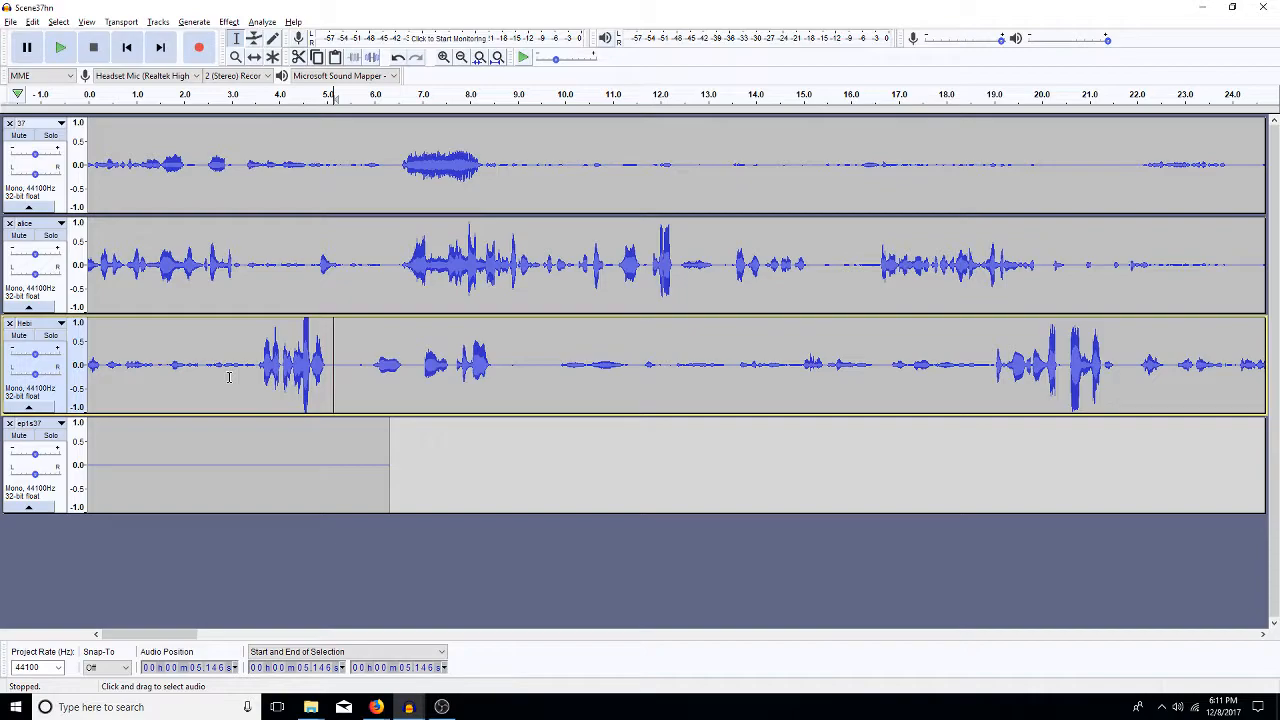
left_click(359, 360)
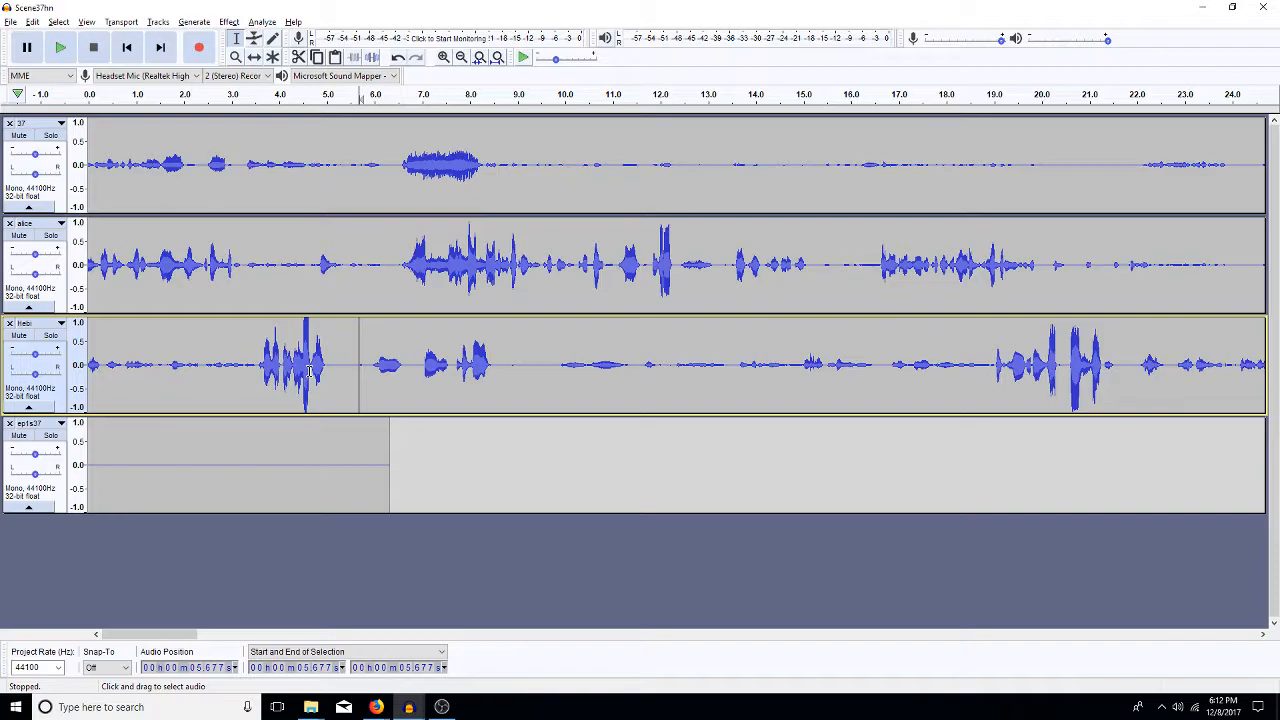
left_click(346, 276)
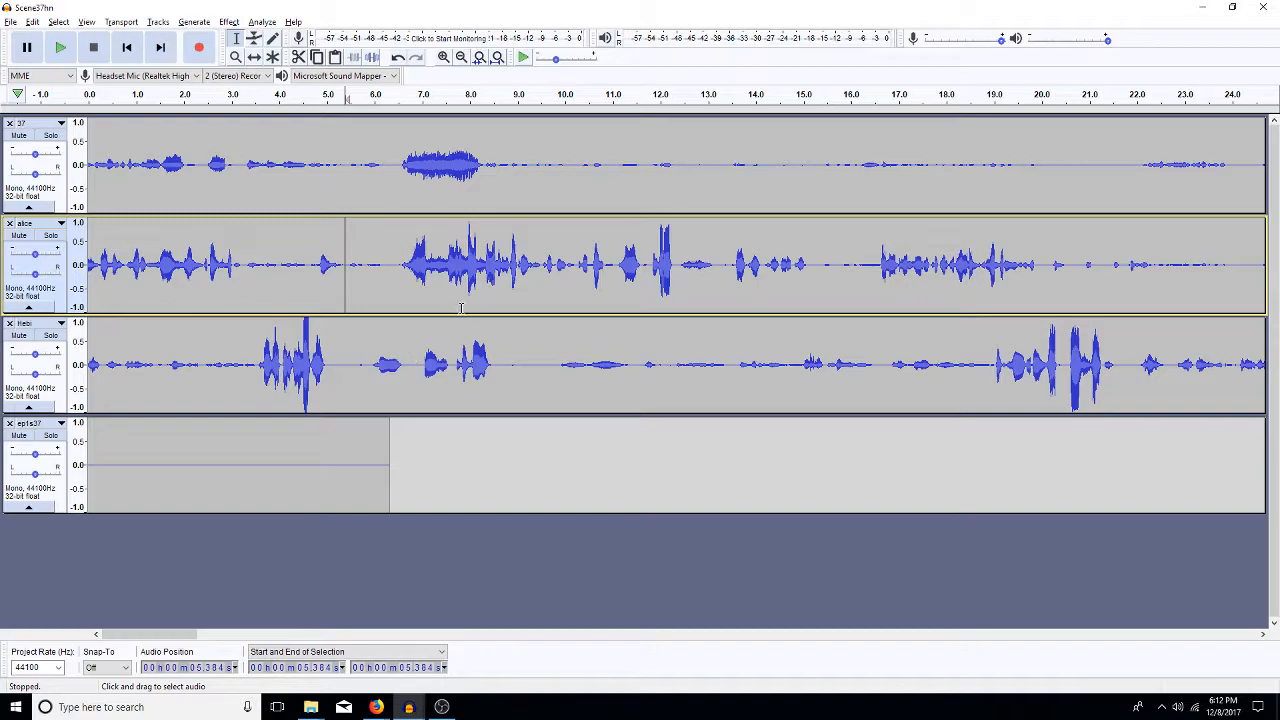
left_click(390, 287)
left_click(347, 290)
left_click(205, 173)
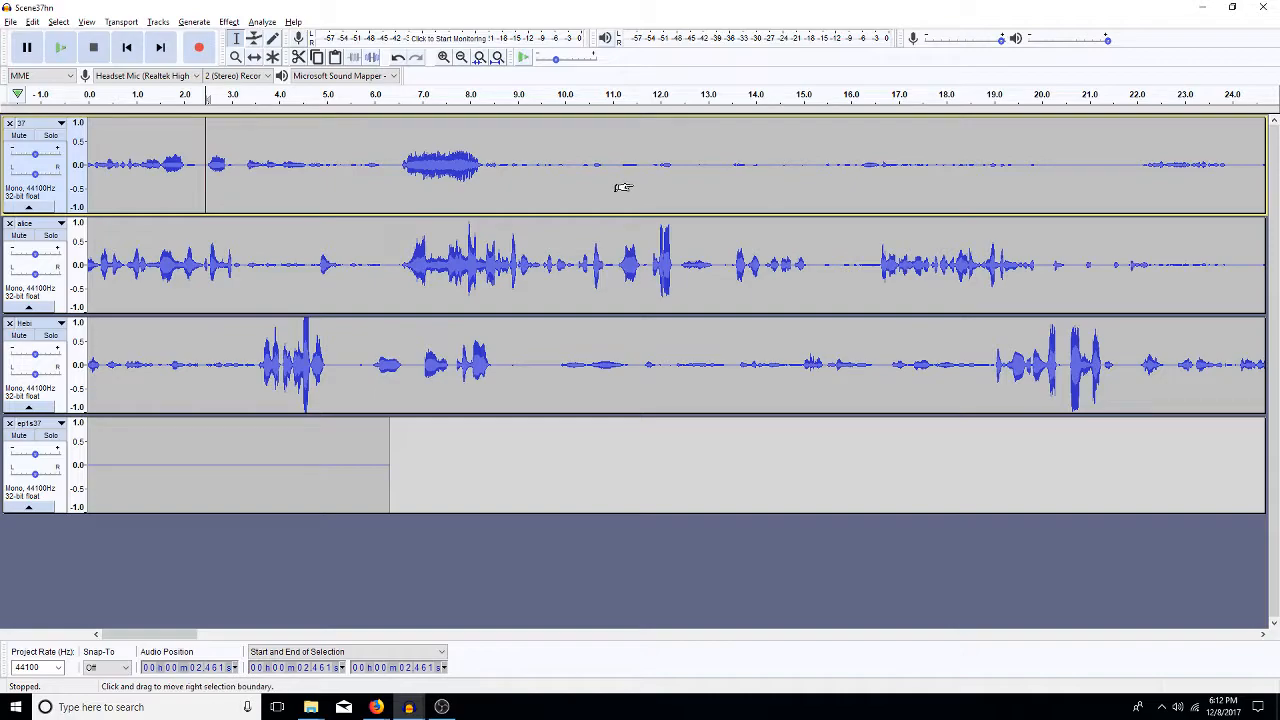
Remove the short ep1s37 background-noise track from the project.
key("ctrl+f")
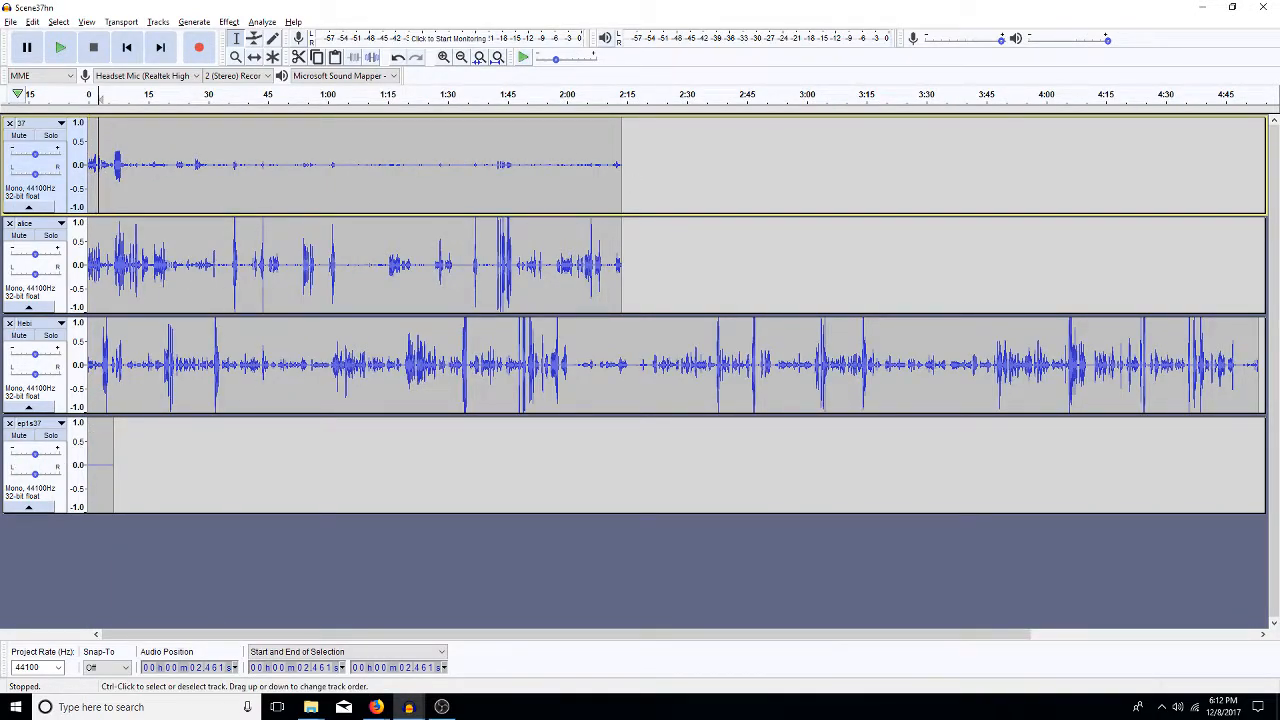
left_click(9, 424)
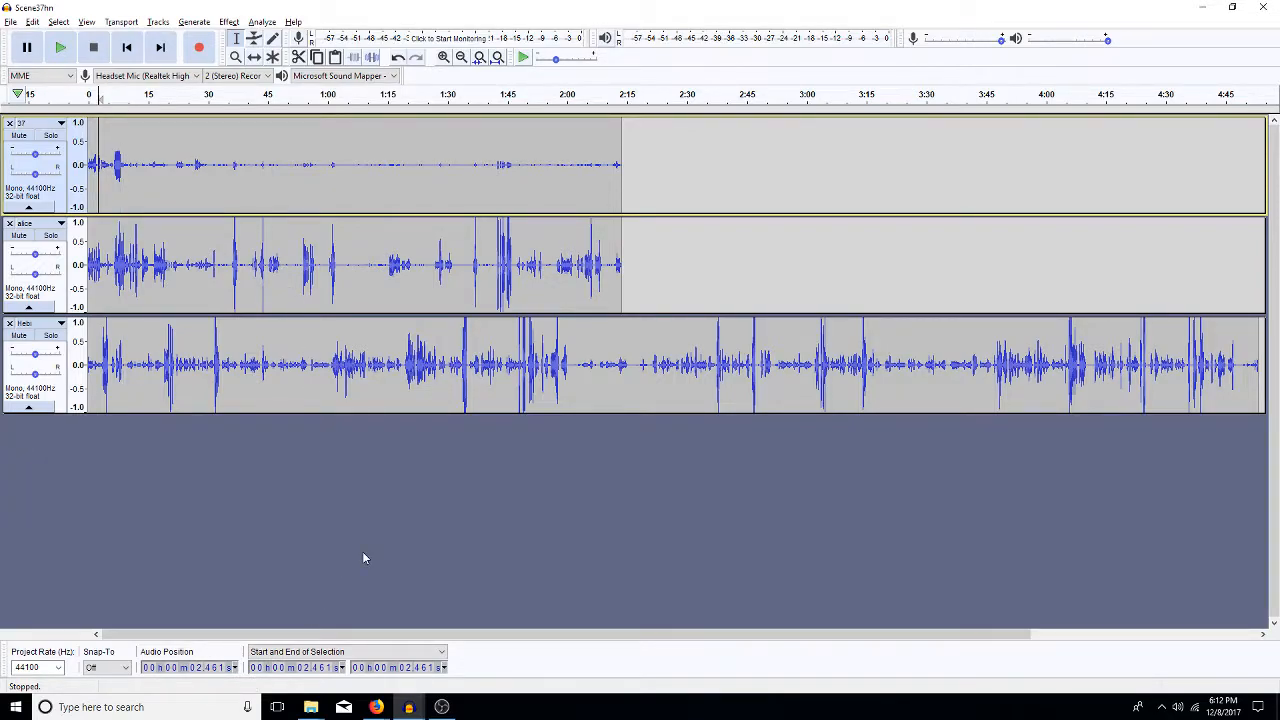
Open the ChiyokoEpisode1ALL WAV file from the voices folder of 2_SEASON2episode1_WORKING.
left_click(10, 22)
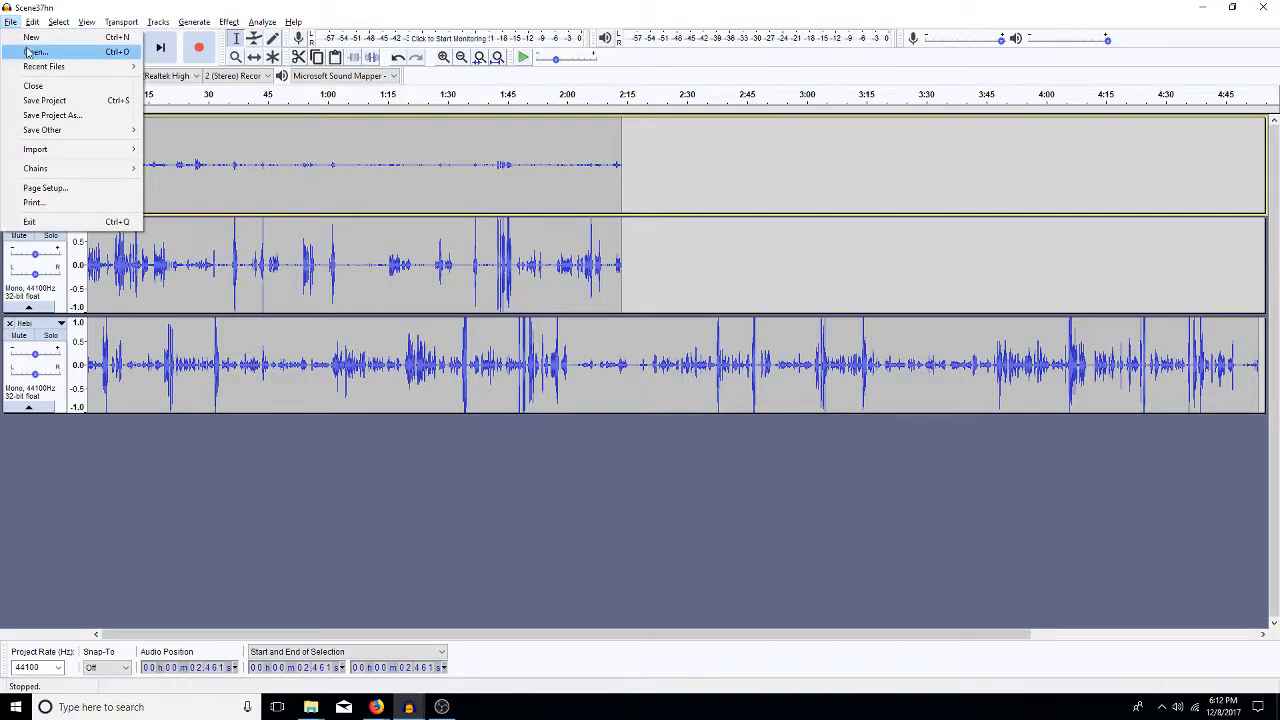
left_click(32, 51)
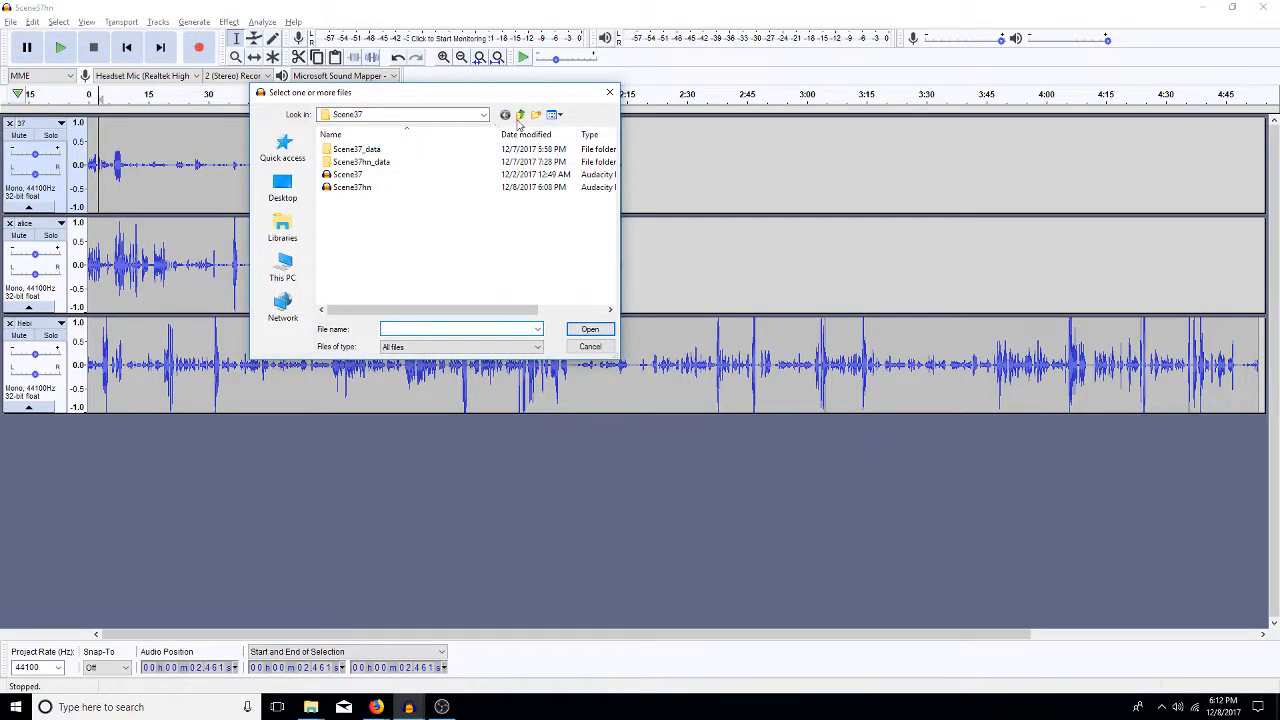
left_click(521, 116)
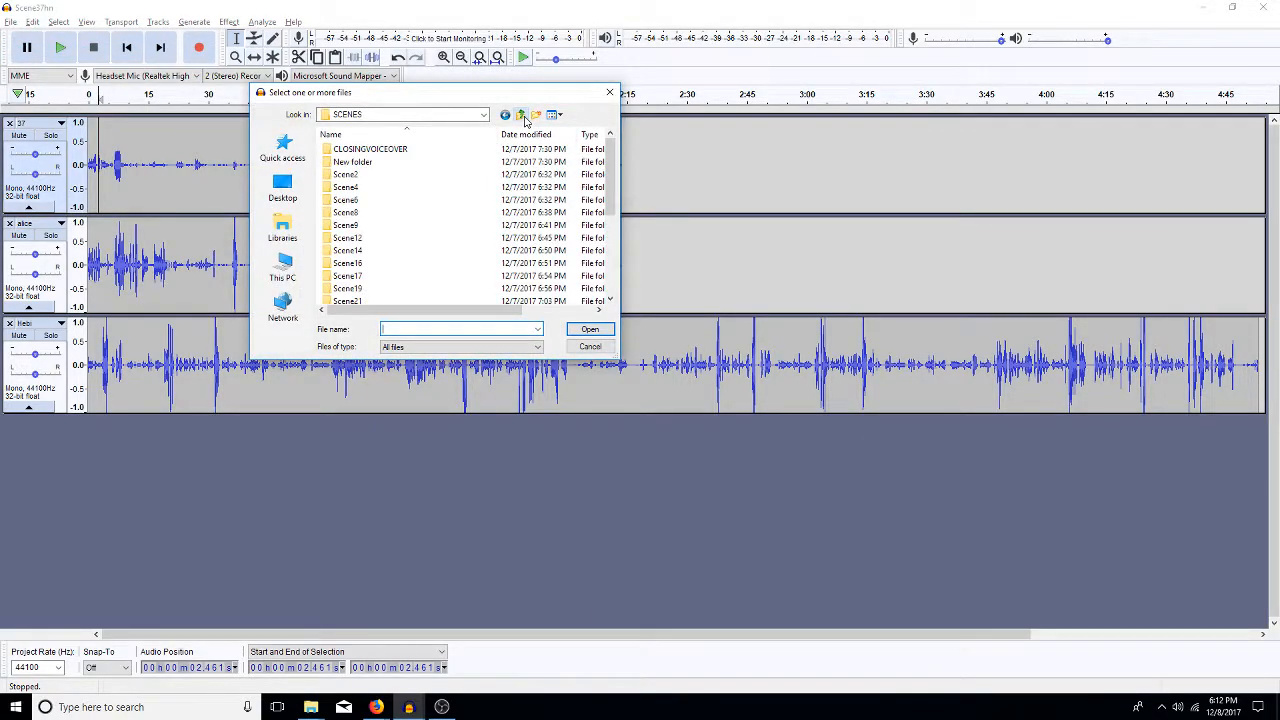
left_click(521, 116)
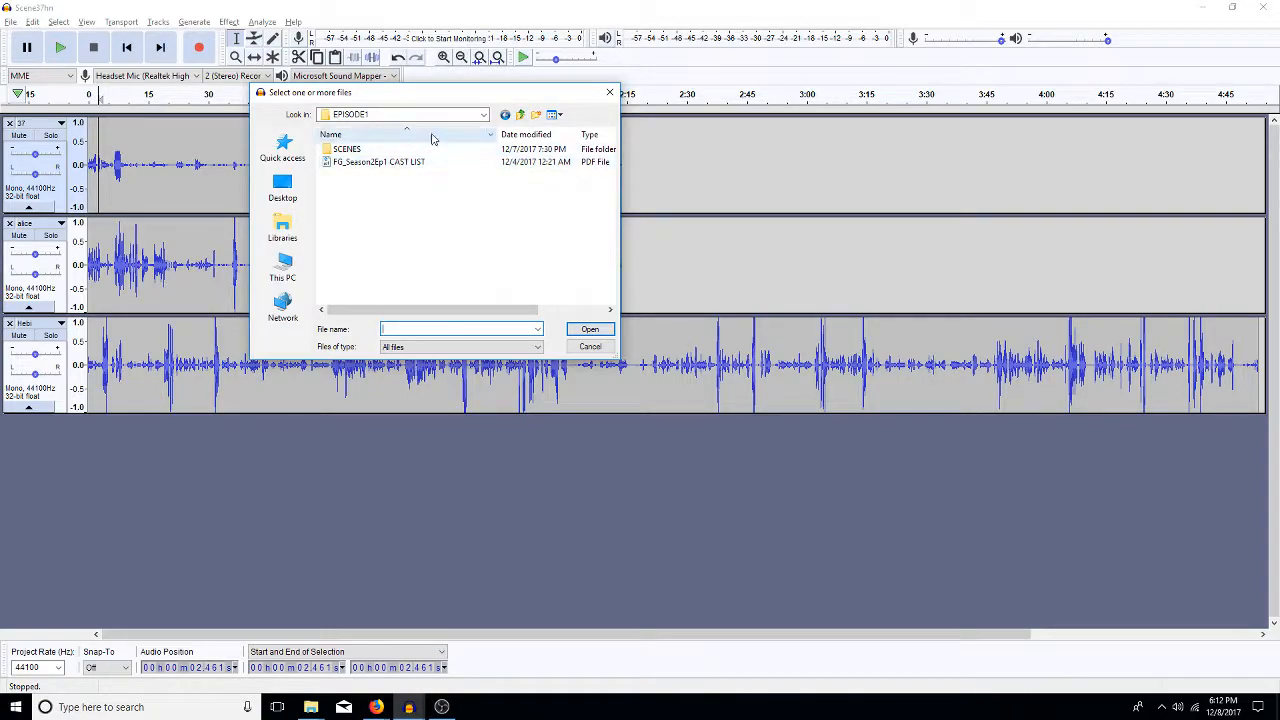
left_click(521, 116)
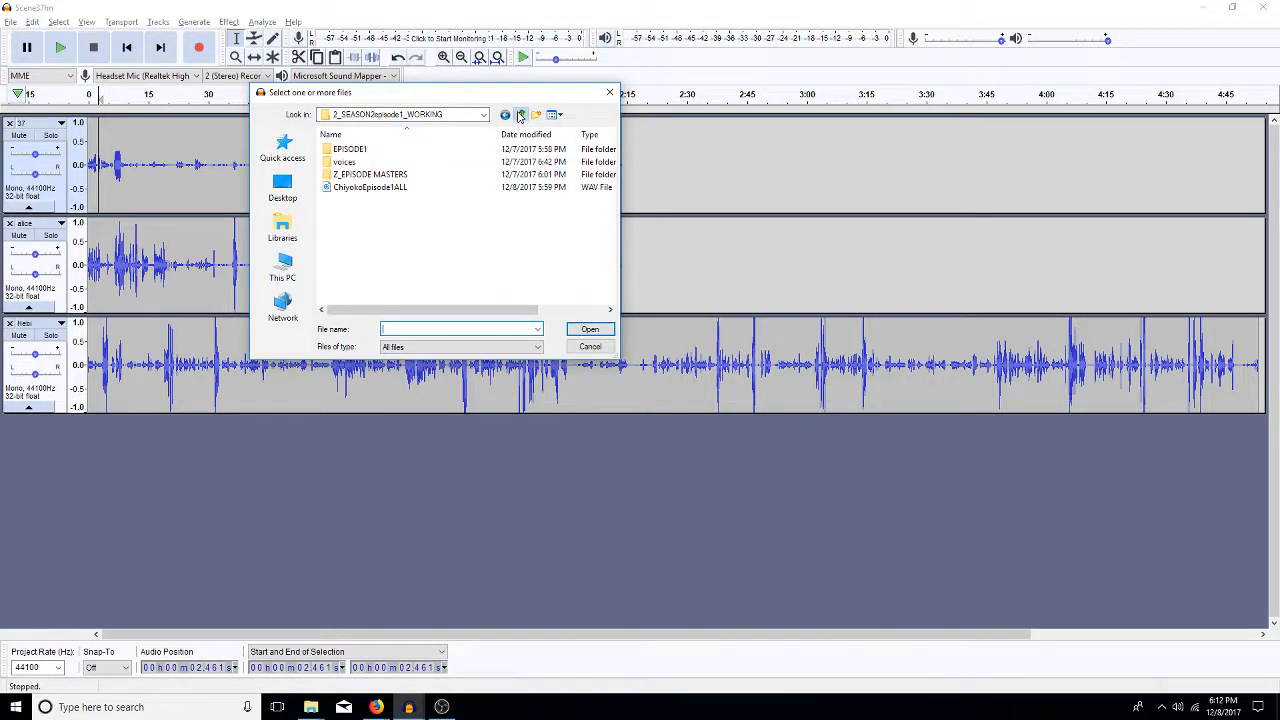
left_click(390, 190)
left_click_drag(390, 190, 345, 163)
double_click(343, 164)
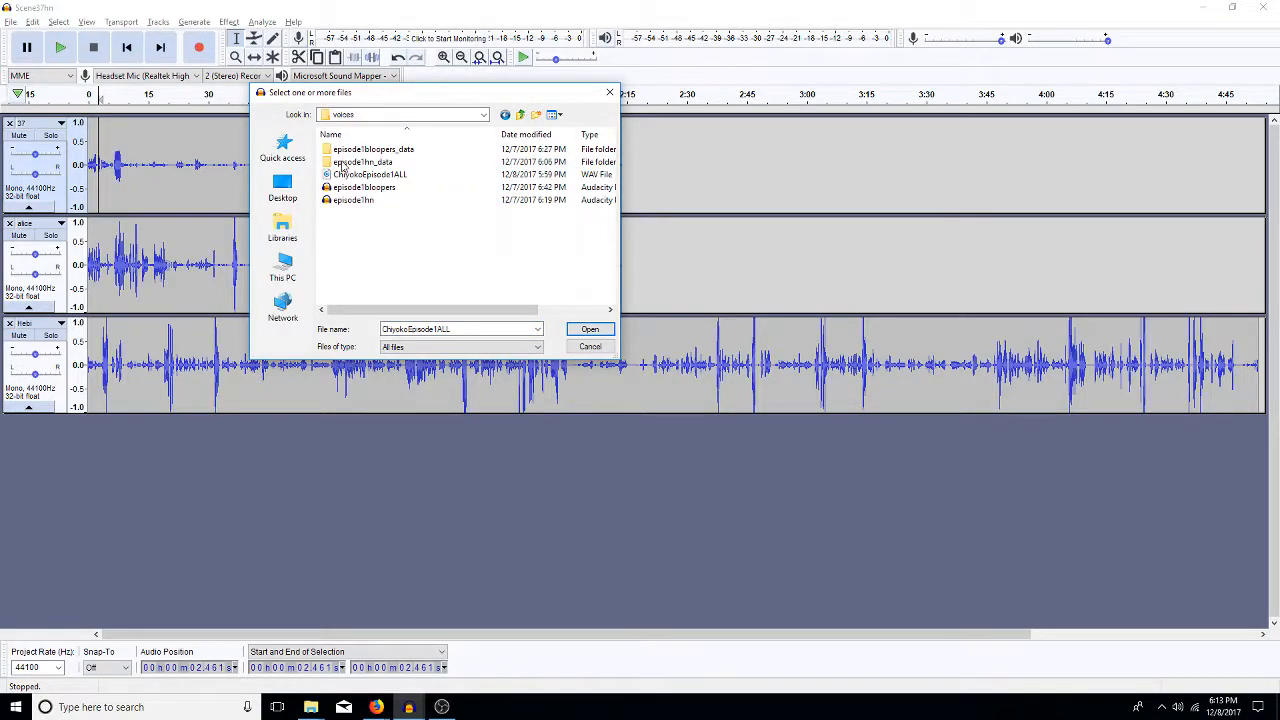
left_click(384, 176)
double_click(386, 177)
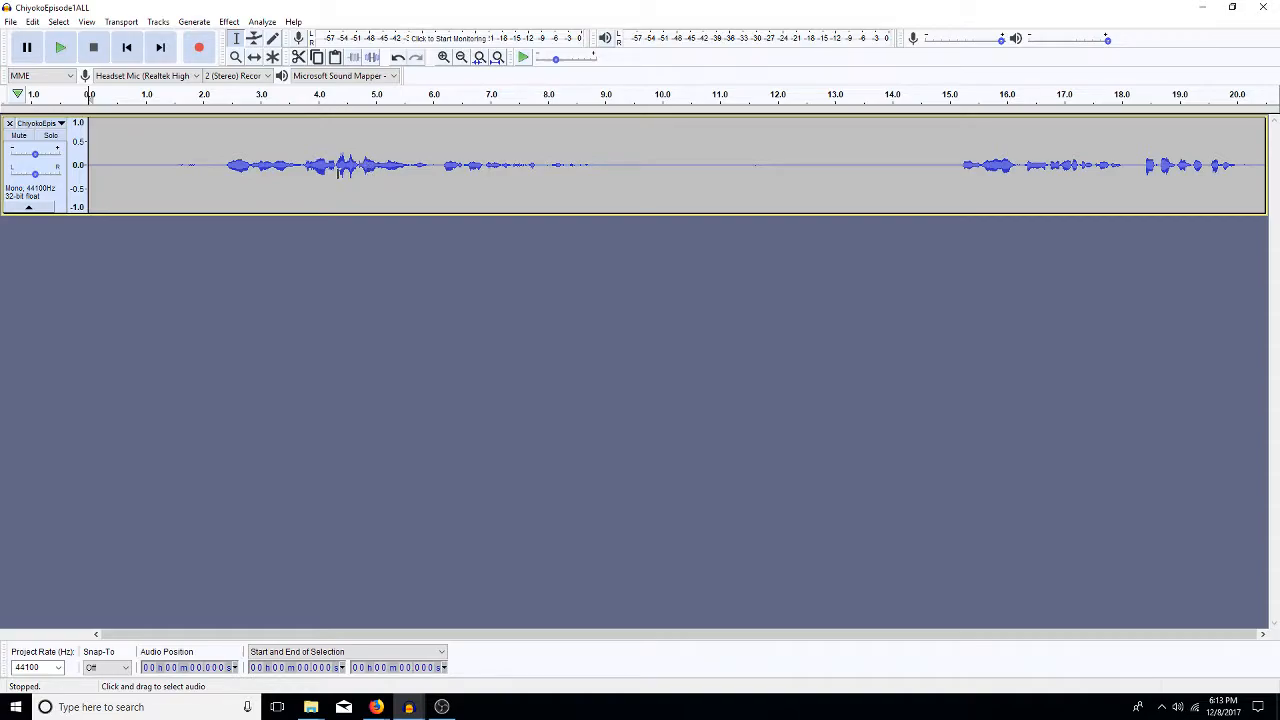
Apply a High Pass Filter at 200 Hz with 6 dB rolloff to the entire ChiyokoEpisode1ALL recording.
scroll(275, 183, "down", 6)
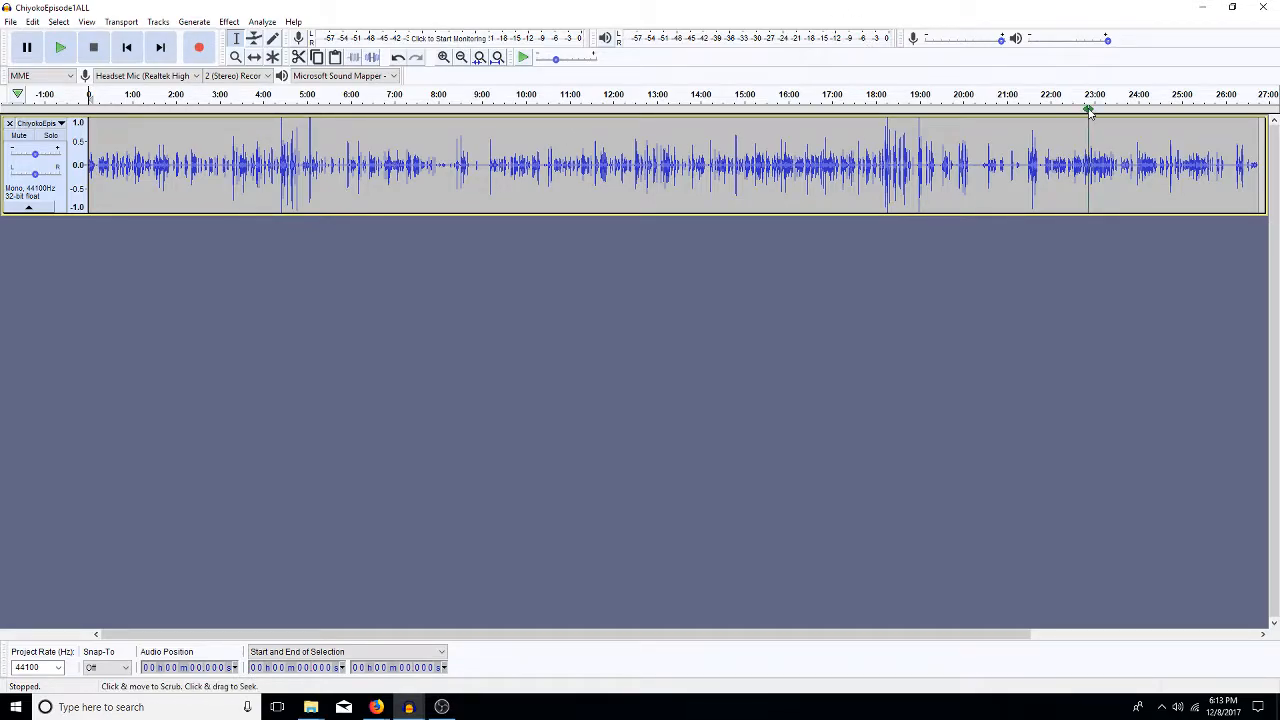
left_click_drag(1034, 173, 966, 176)
left_click(927, 185)
key("ctrl+a")
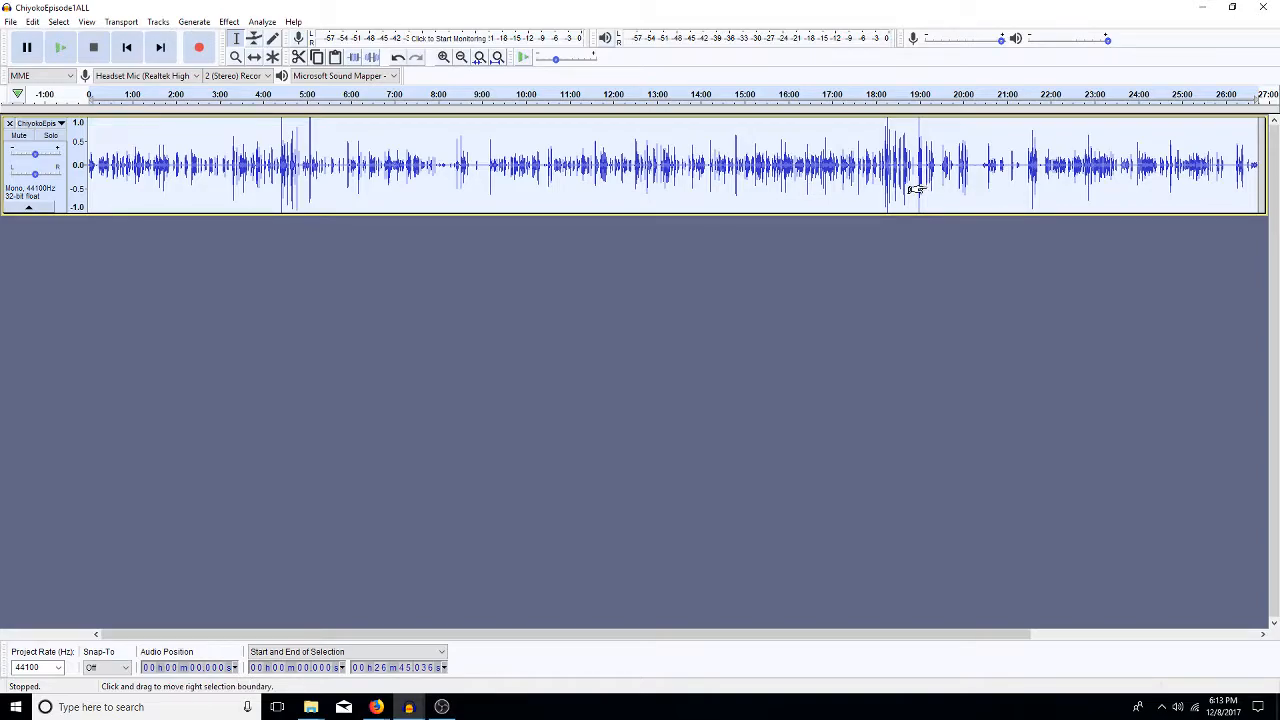
key("ctrl+h")
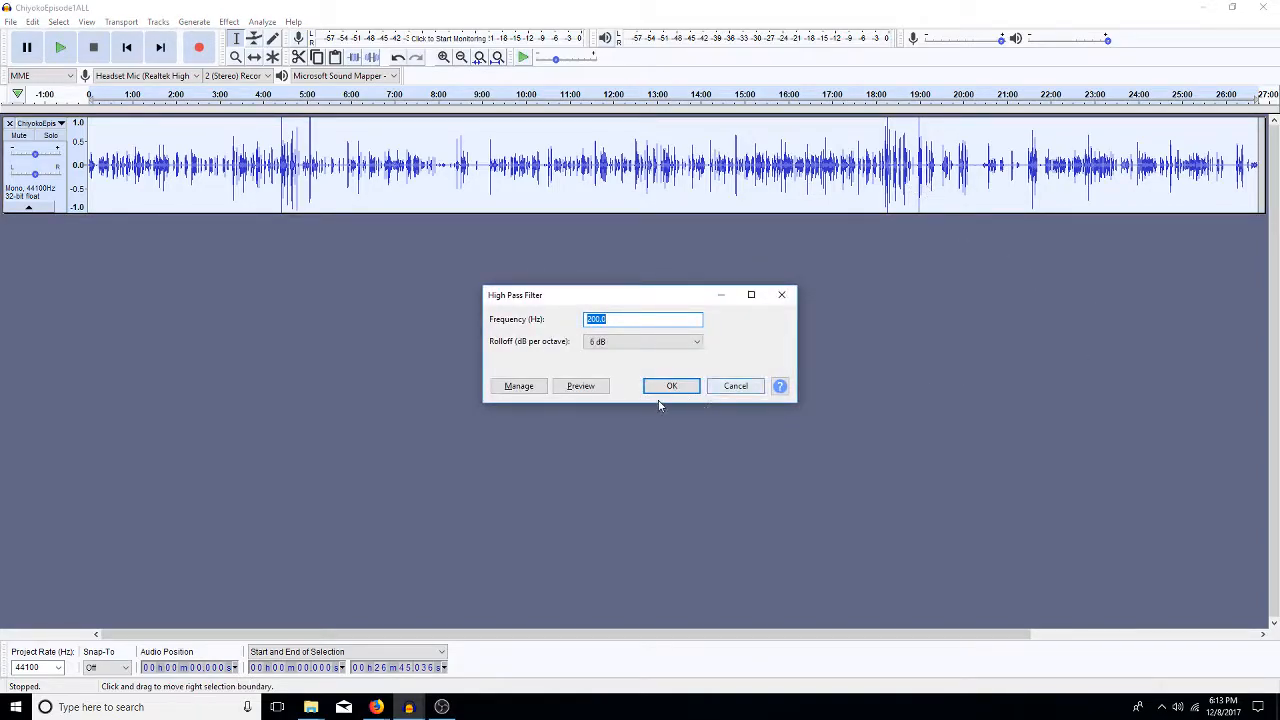
left_click(670, 388)
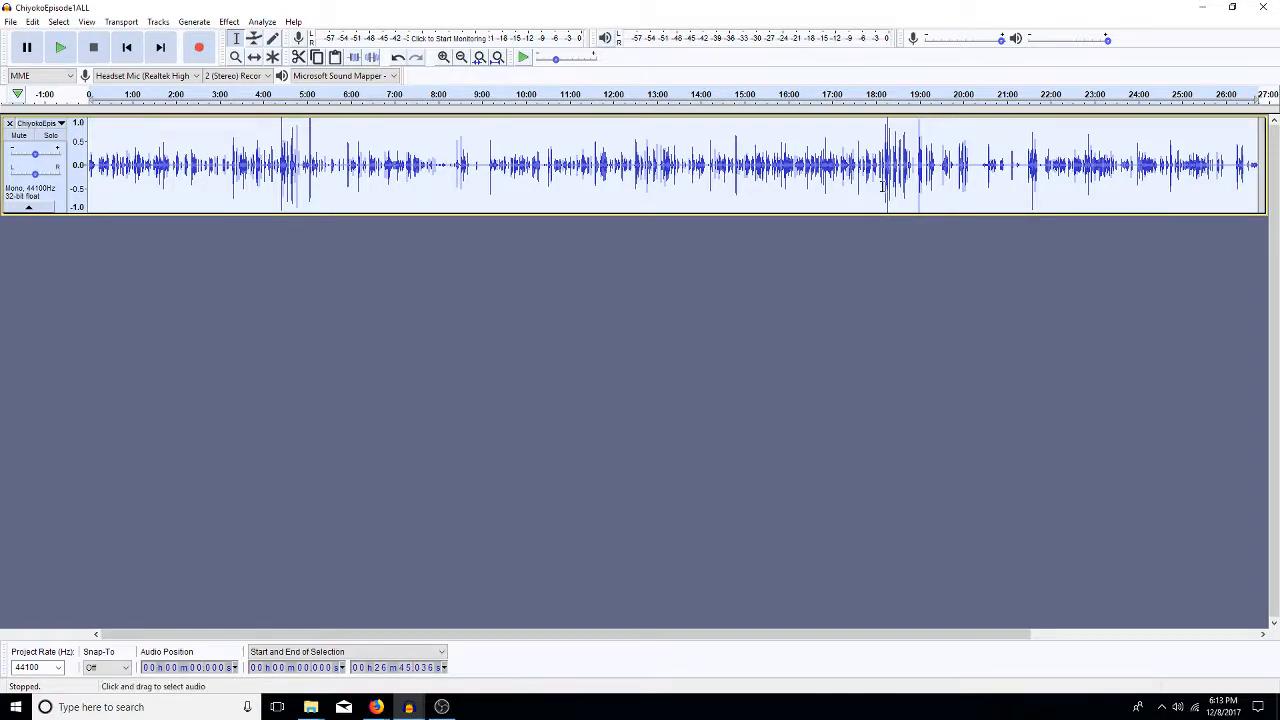
Copy the mostly quiet passage from about 20:05 to 21:33 into a new track.
left_click_drag(1031, 172, 967, 186)
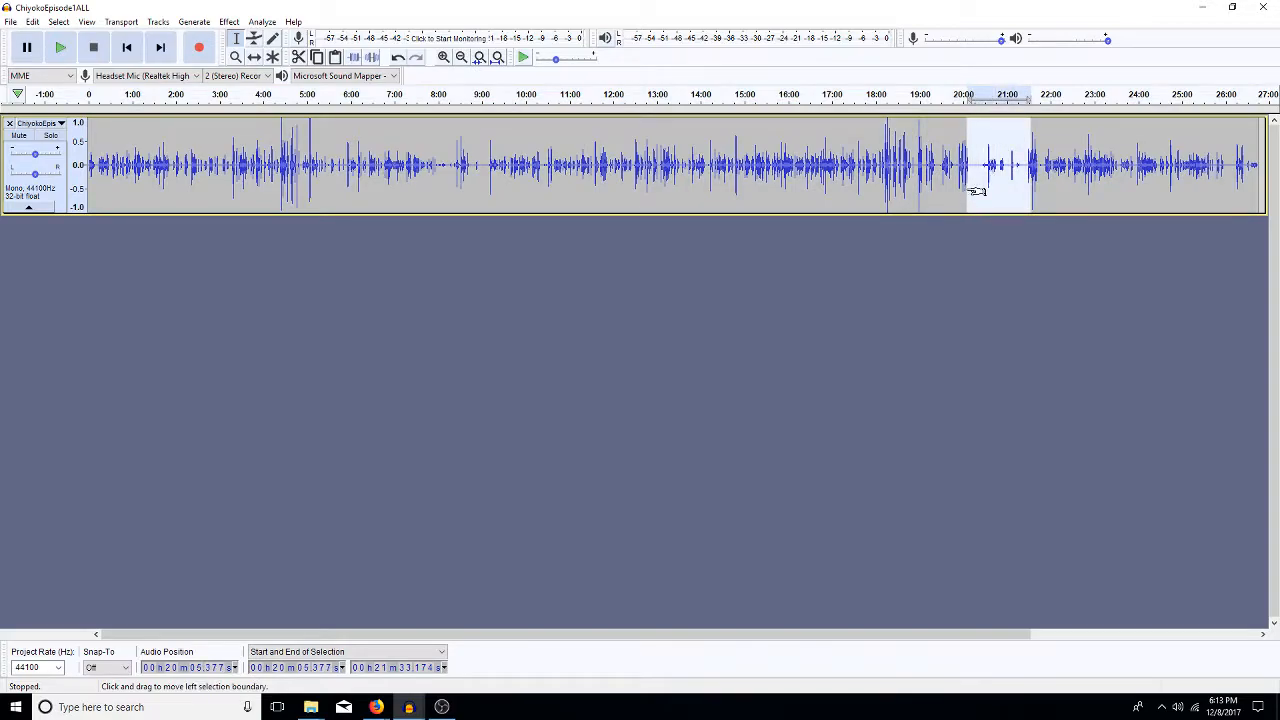
left_click(628, 274)
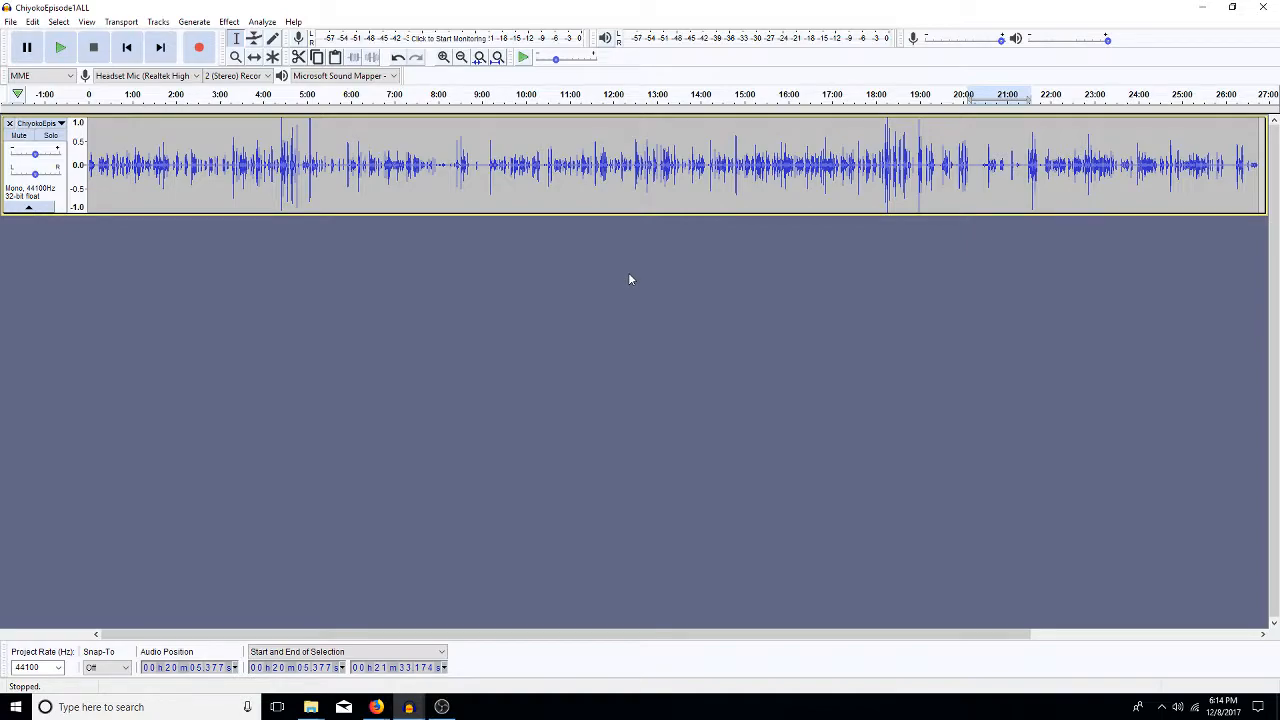
key("ctrl+v")
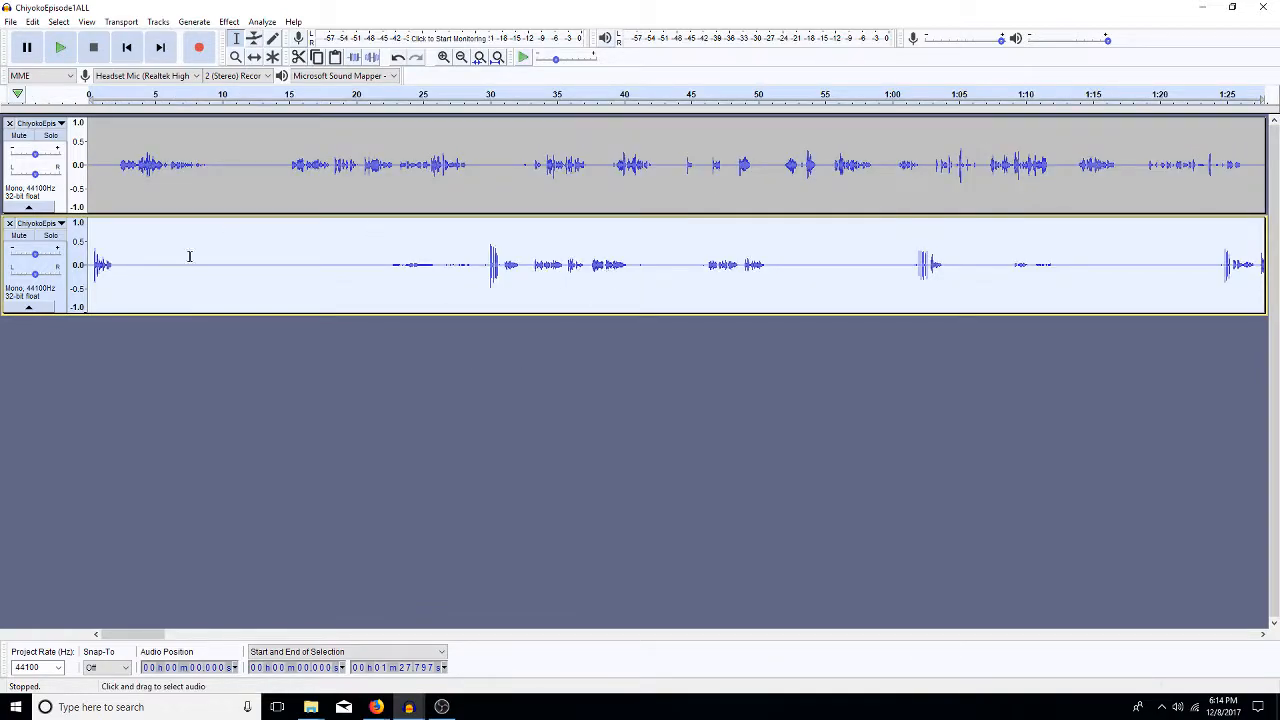
Delete every burst of speech from the copied quiet passage, from its opening sound through the closing section after about 52 s.
left_click_drag(113, 264, 63, 290)
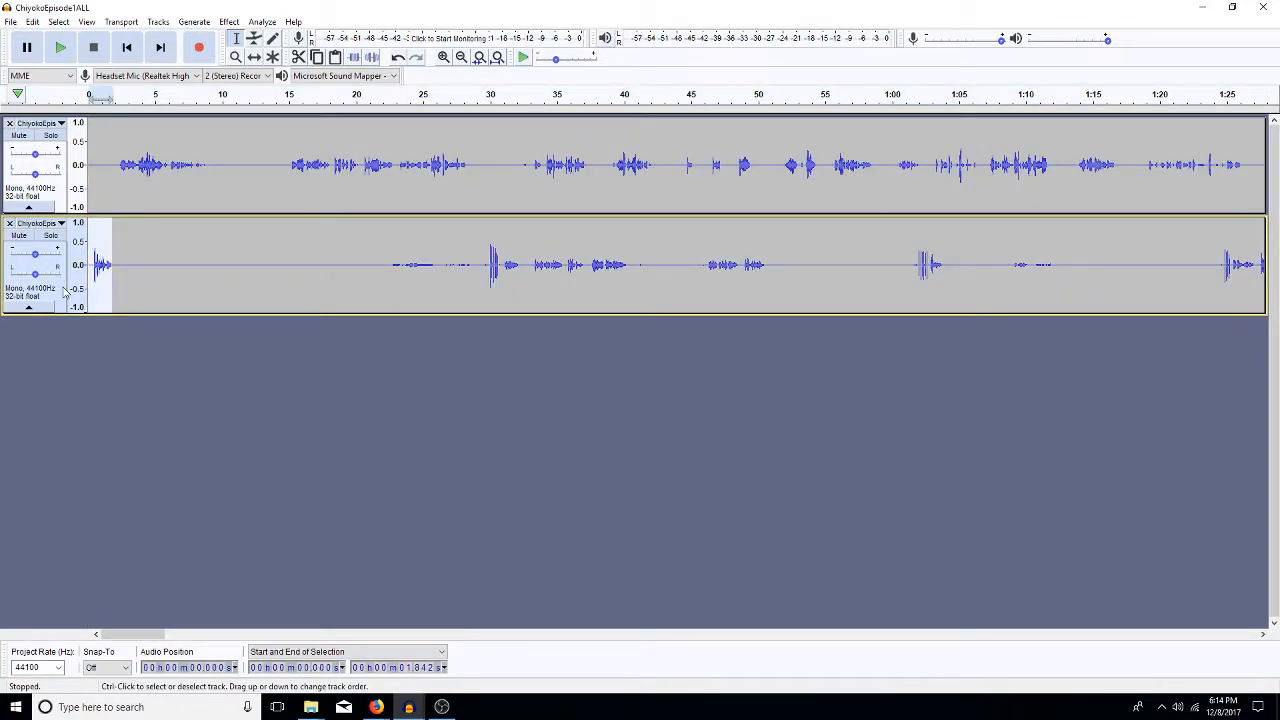
key("Delete")
left_click(370, 265)
left_click_drag(364, 265, 613, 257)
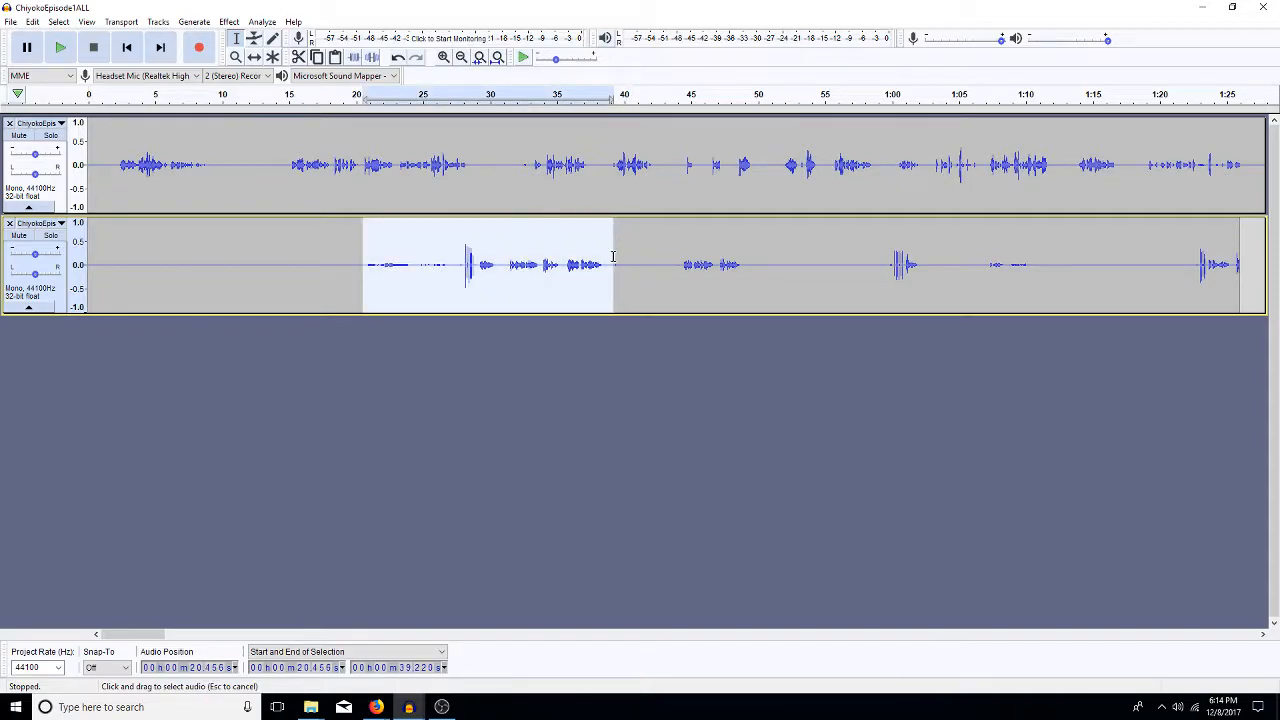
key("Delete")
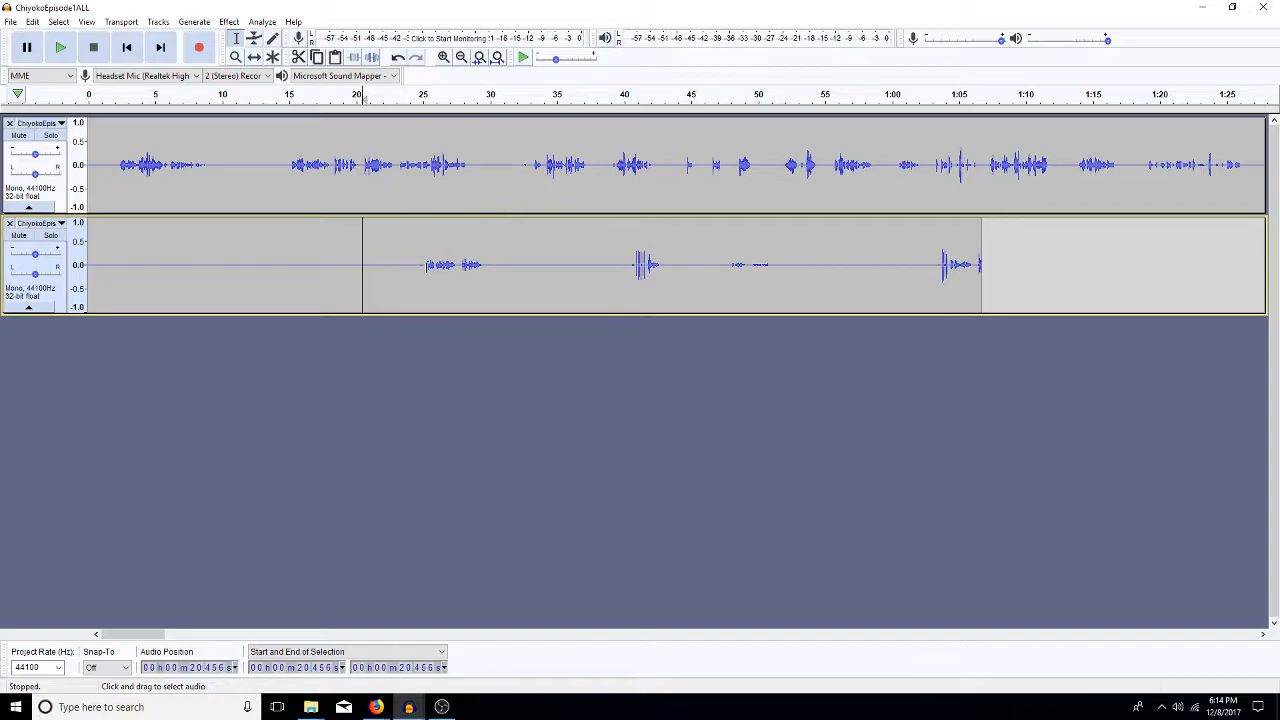
left_click_drag(419, 265, 484, 265)
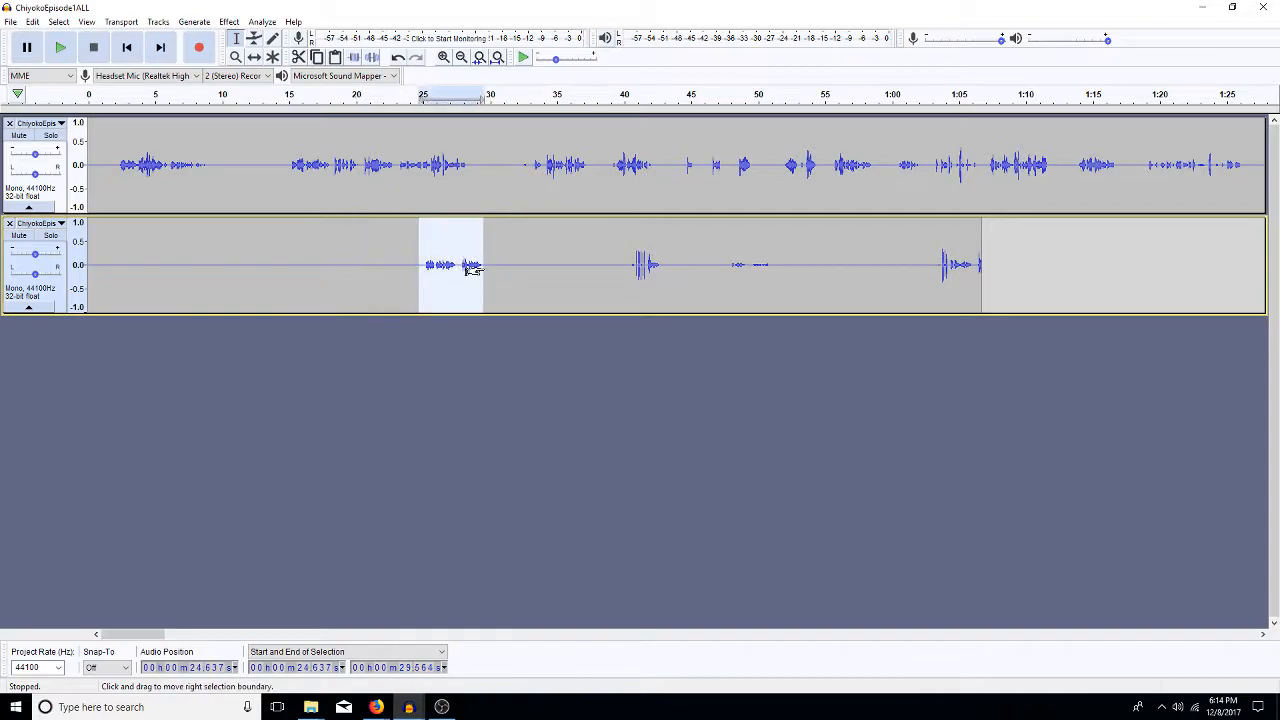
key("Delete")
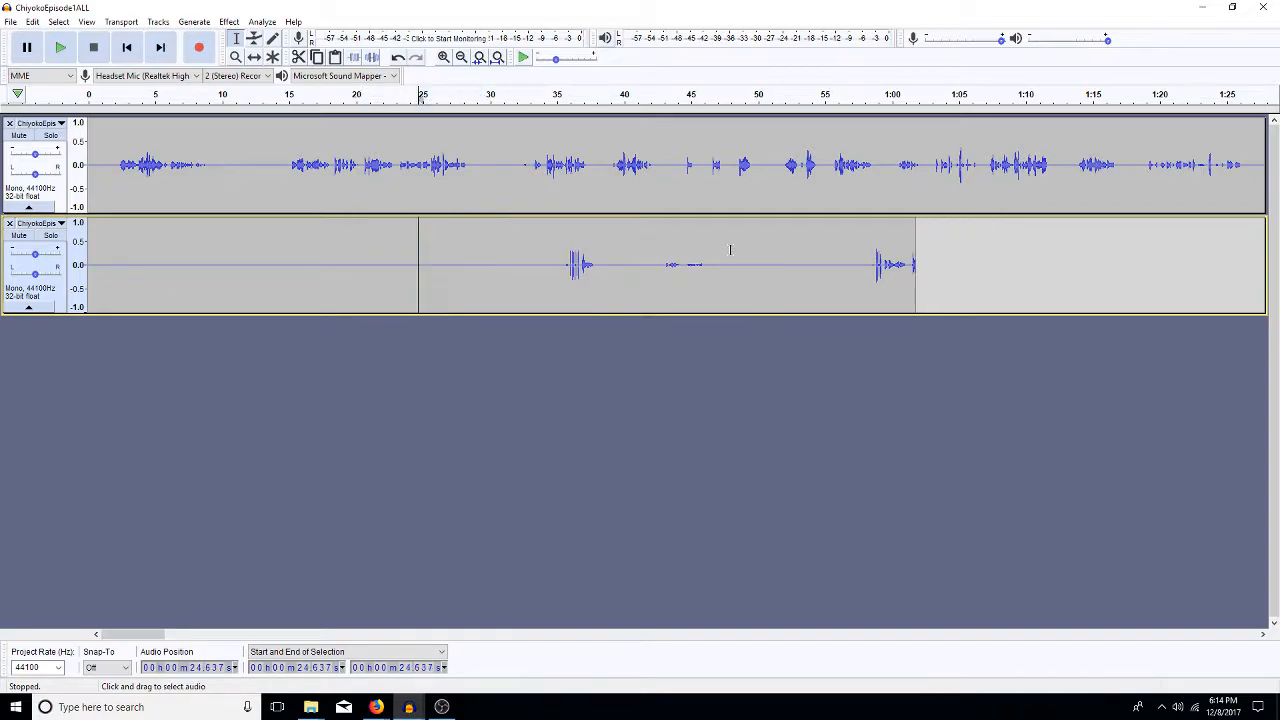
left_click_drag(564, 265, 684, 264)
key("Delete")
key("Delete")
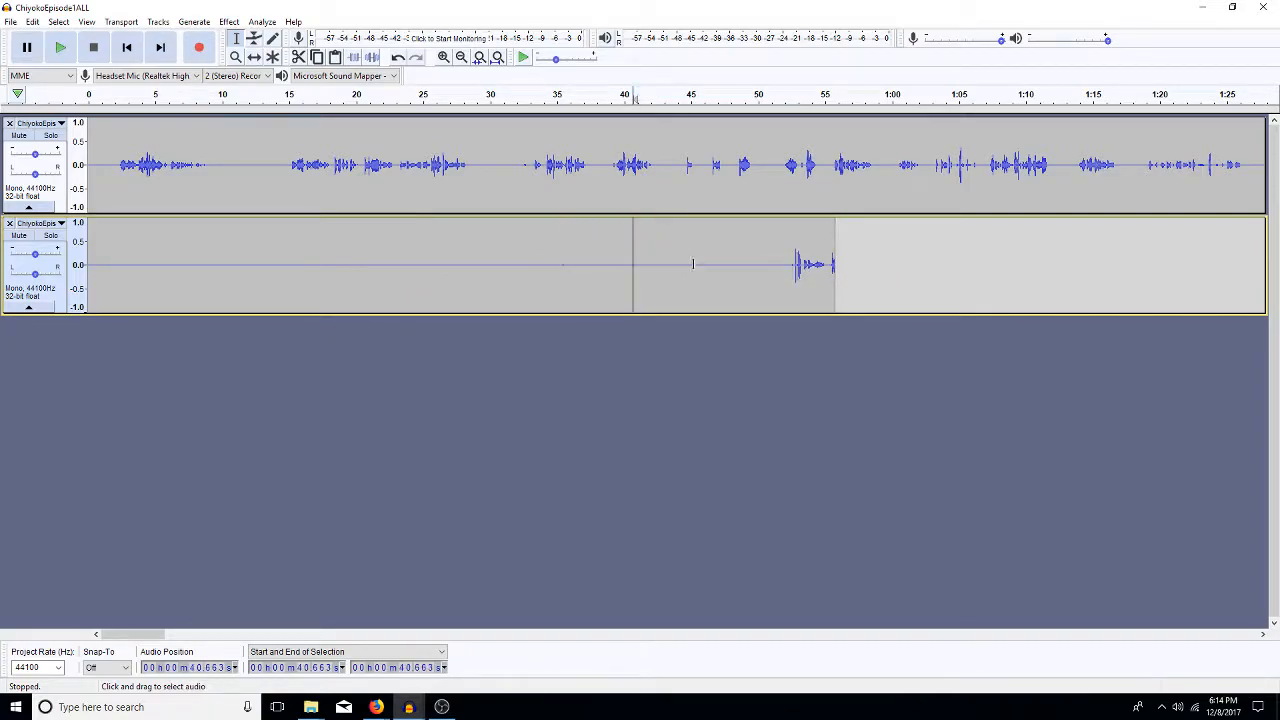
left_click(785, 265)
left_click_drag(785, 265, 835, 265)
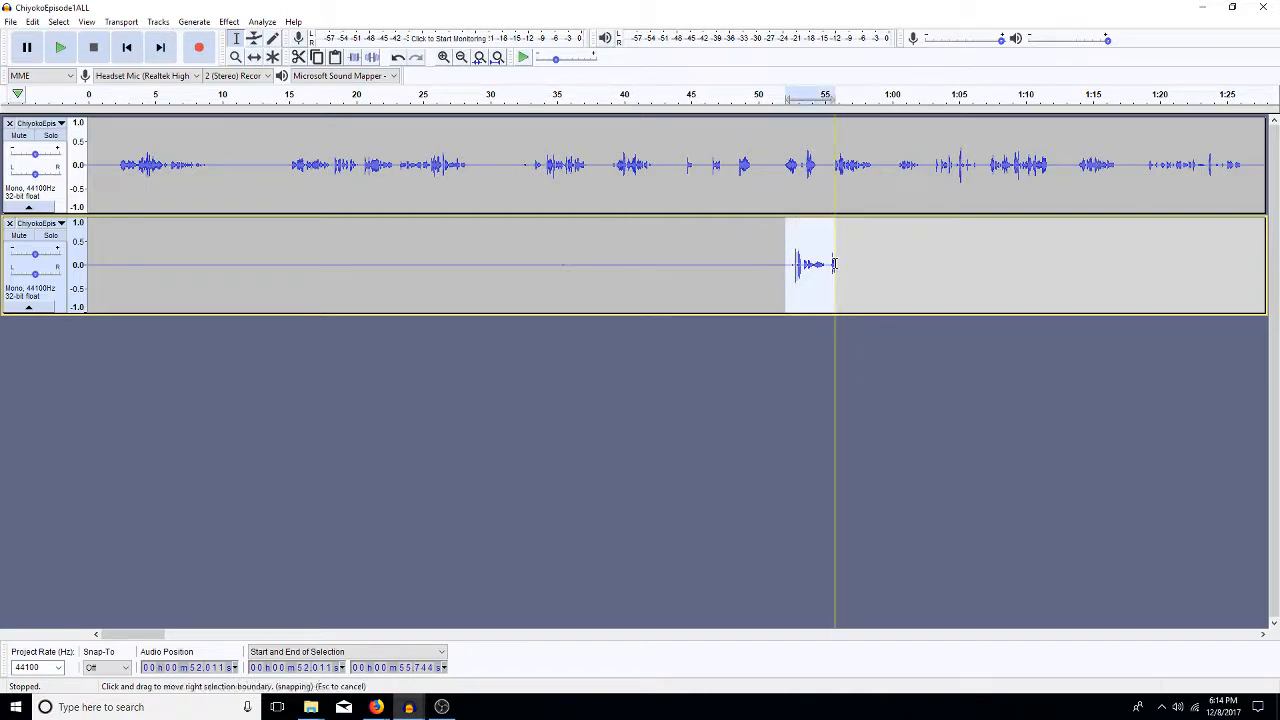
key("Delete")
Duplicate the remaining 52-second noise sample onto a third track.
key("shift+Home")
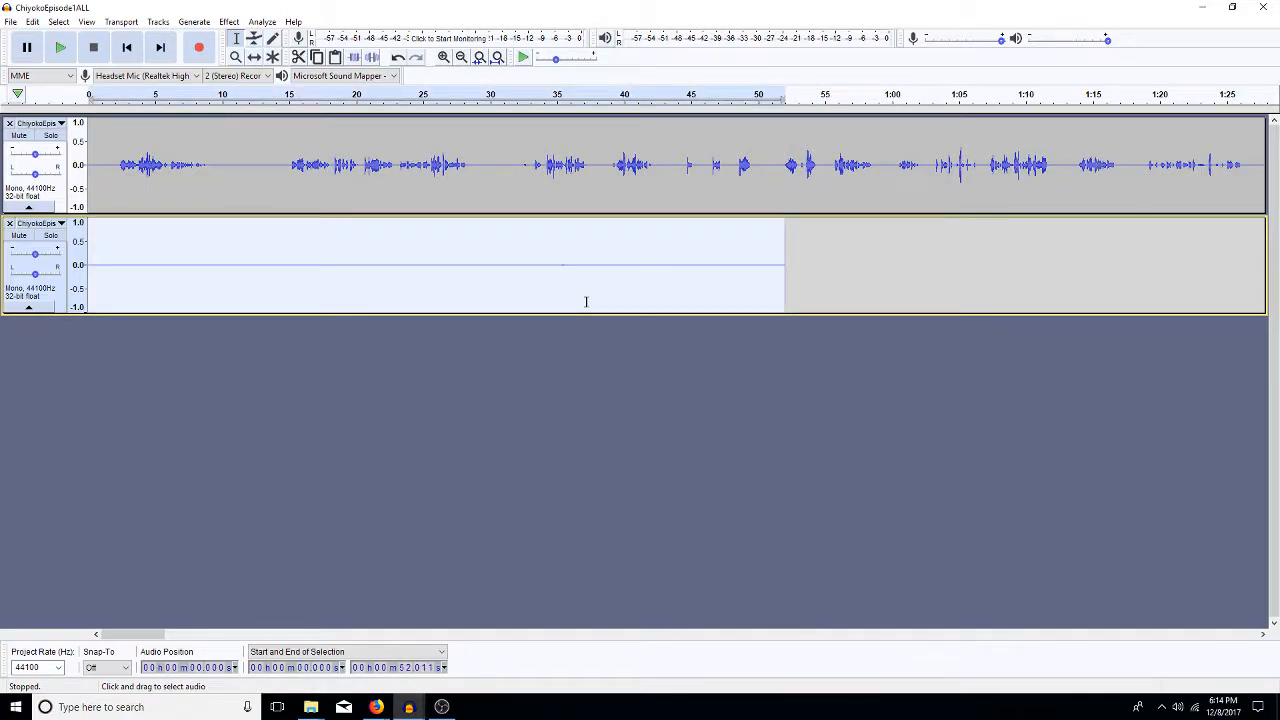
key("ctrl+d")
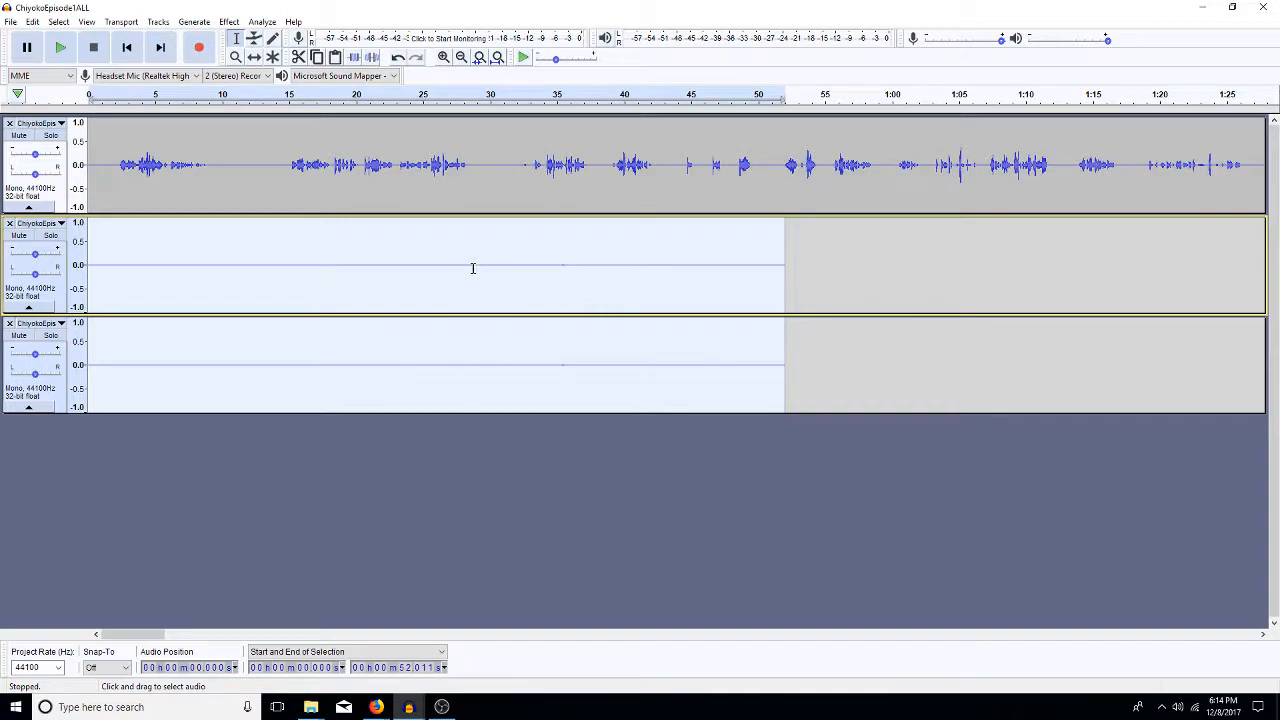
key("Down")
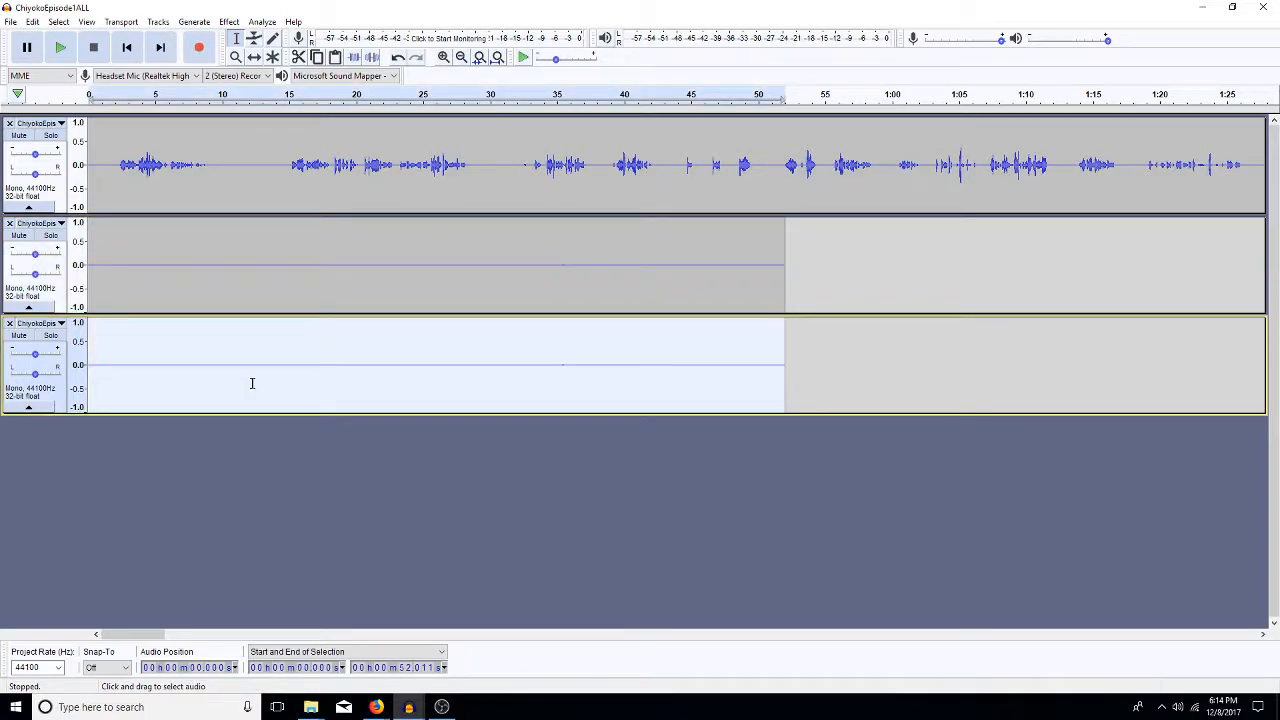
Amplify the upper noise sample to a new peak amplitude of 0.0 dB, leaving the duplicate unamplified.
left_click(245, 270)
double_click(252, 268)
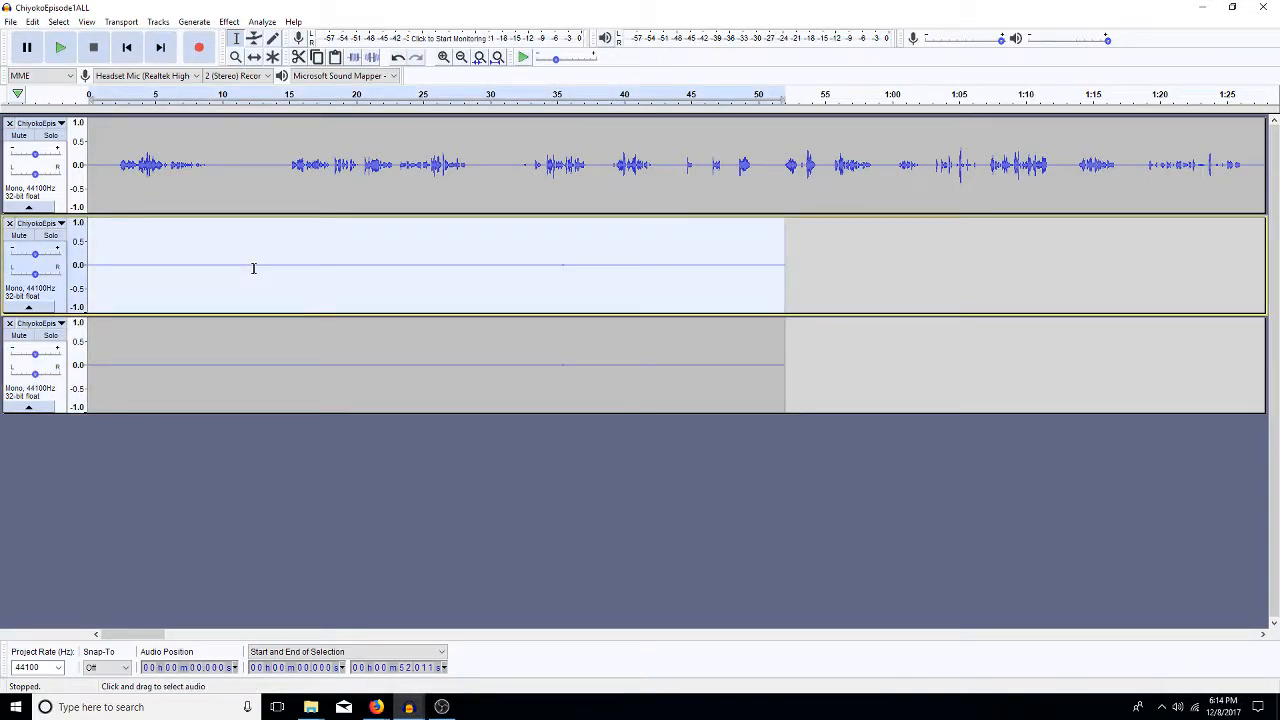
key("ctrl+r")
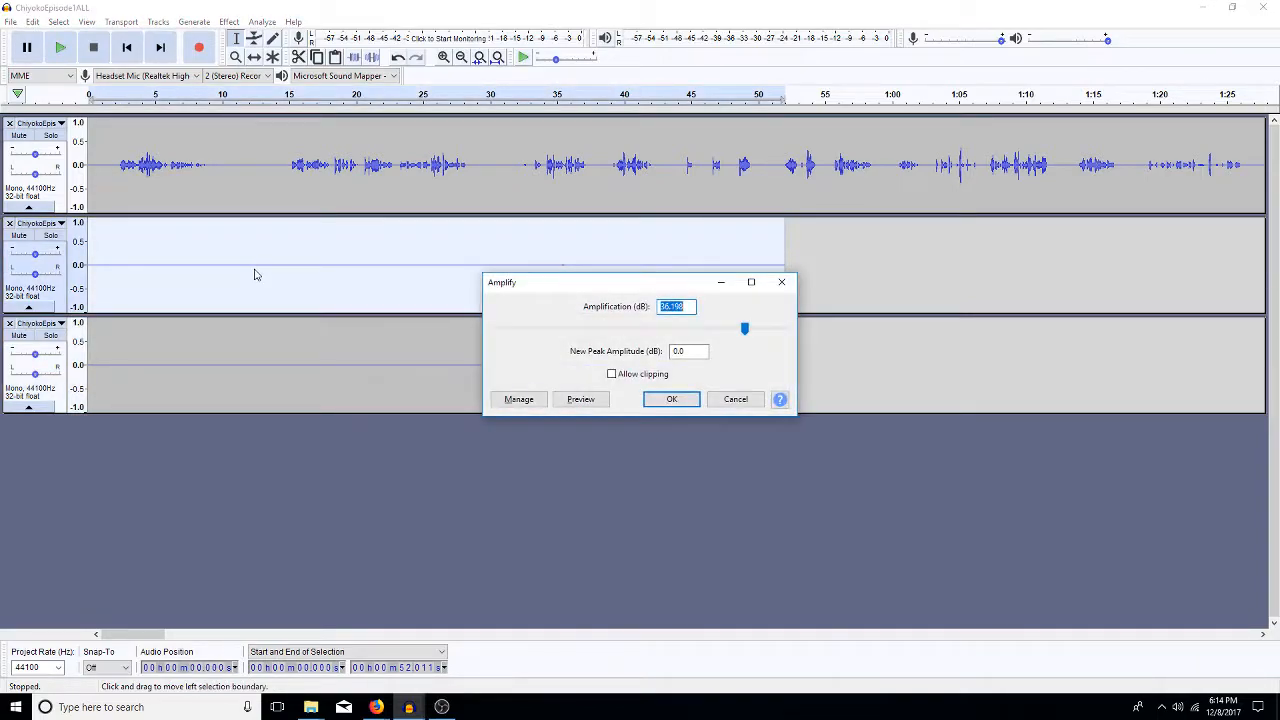
key("Return")
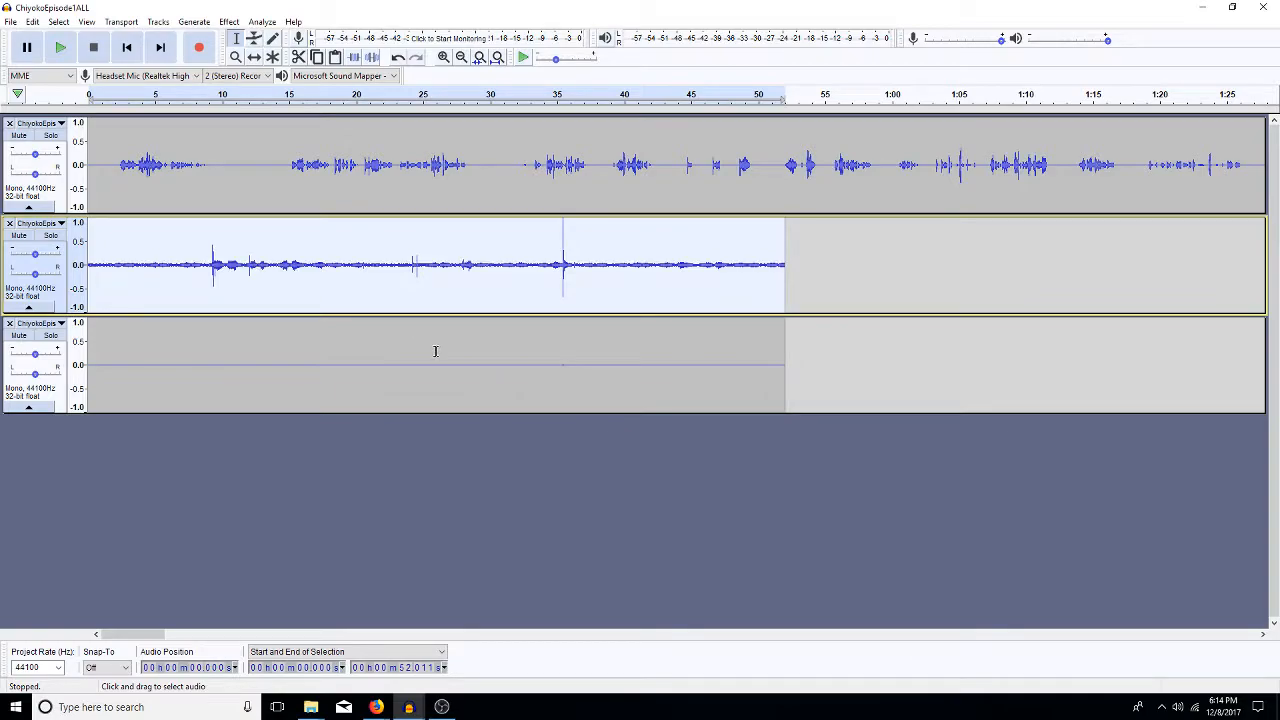
Delete the spiky stretches at about 31–36 s, 24–29 s and 9–21 s from both noise sample tracks.
left_click_drag(572, 262, 501, 356)
key("Delete")
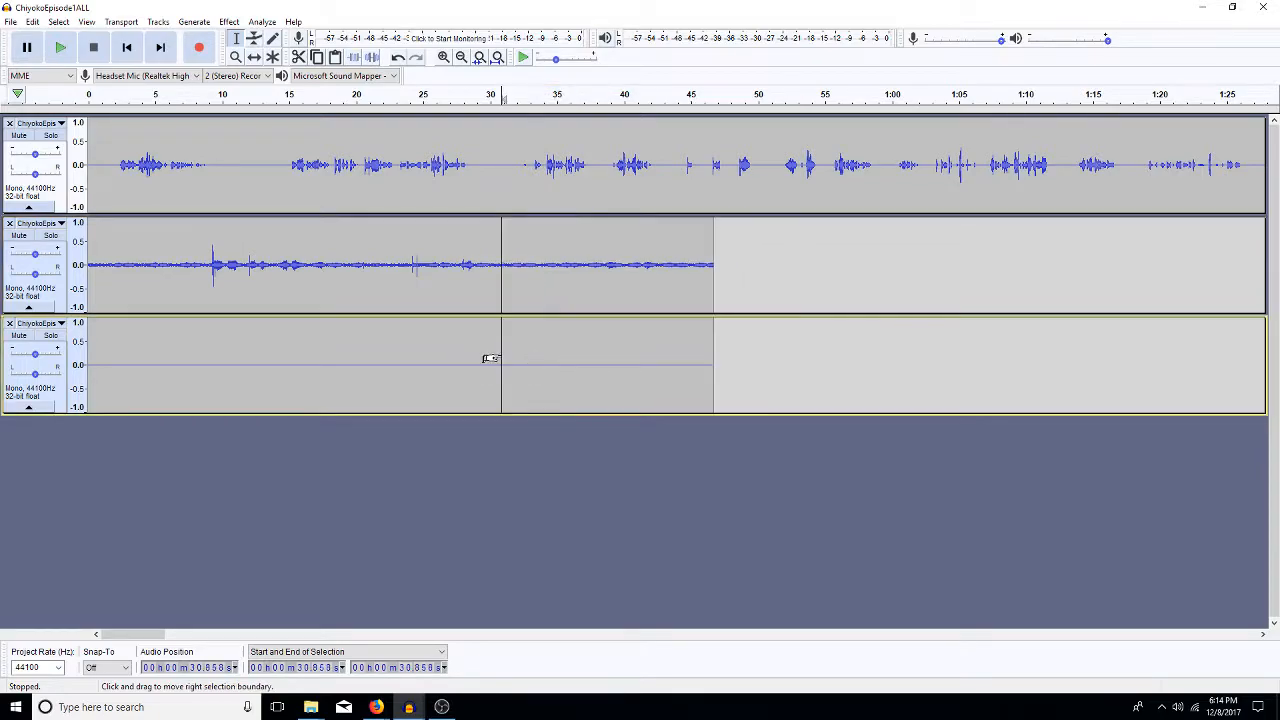
left_click_drag(476, 268, 406, 351)
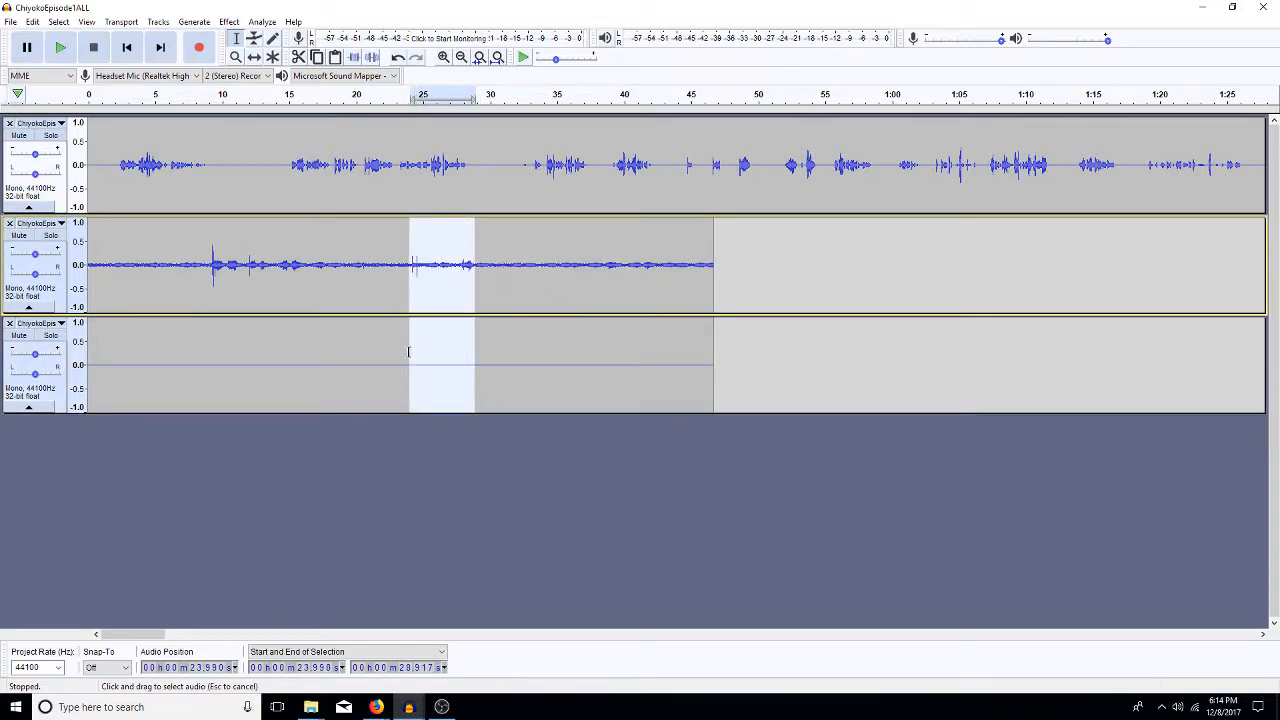
key("Delete")
left_click_drag(362, 268, 209, 371)
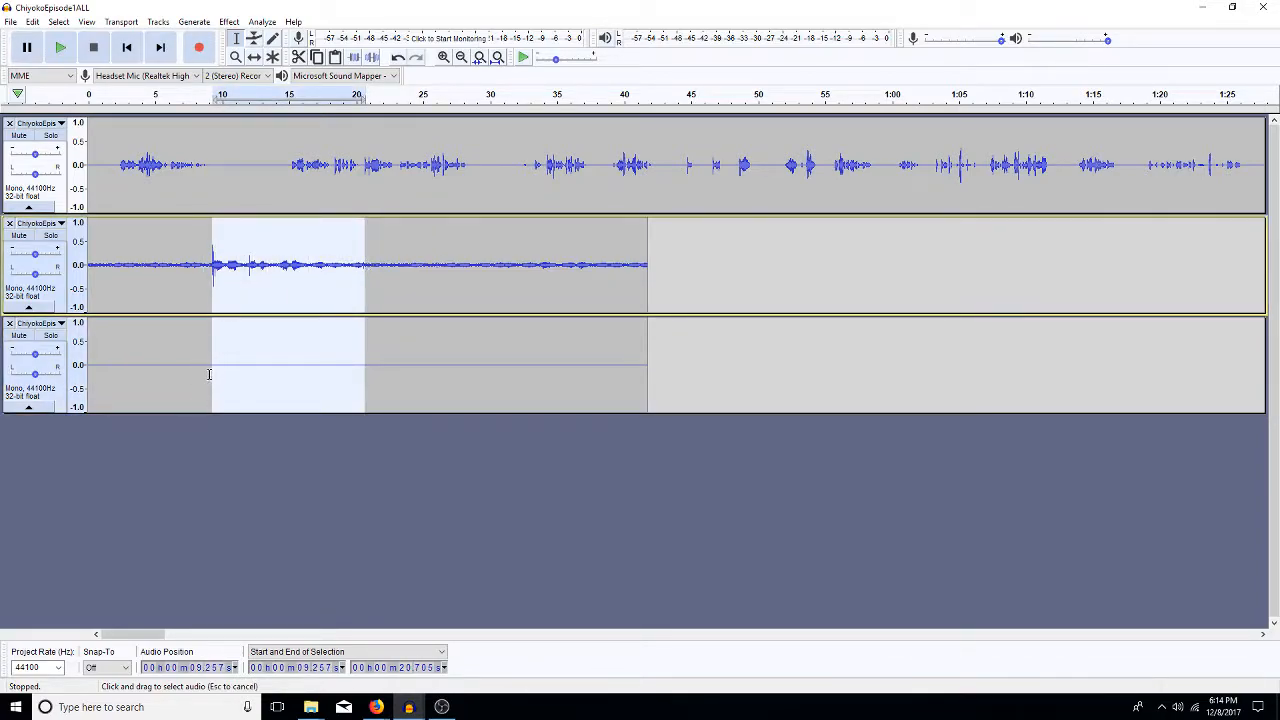
key("Delete")
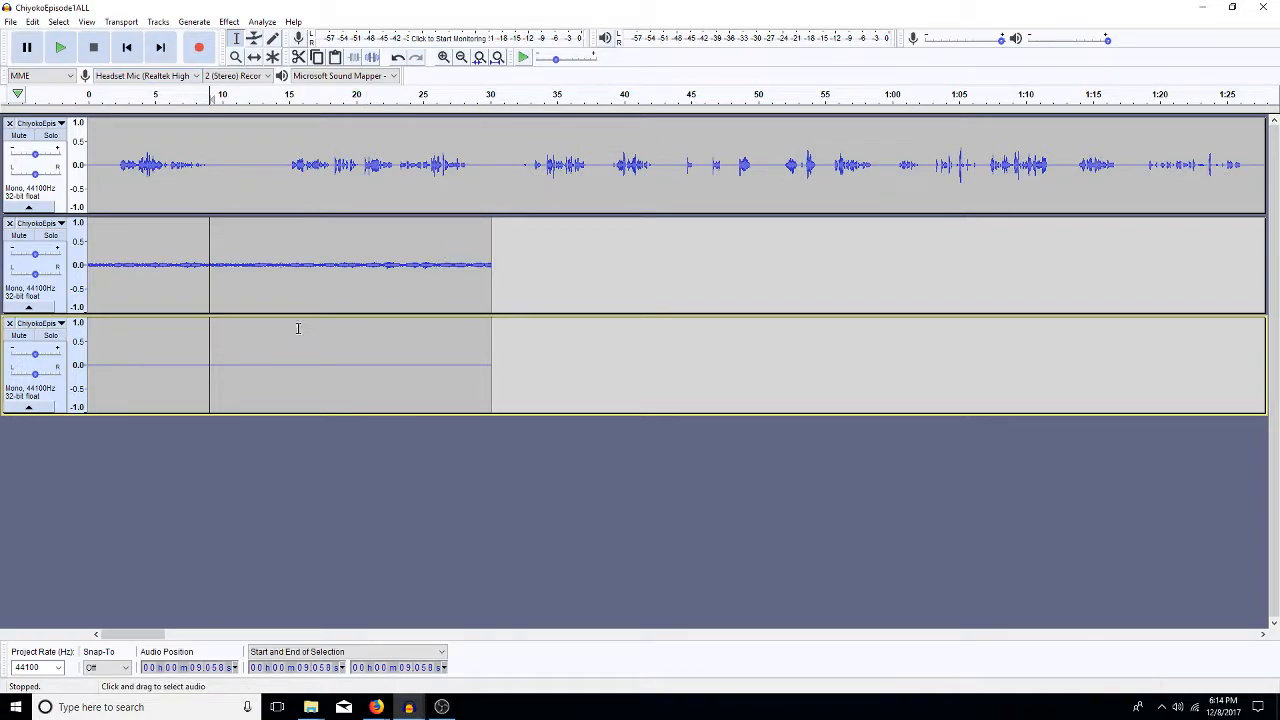
Amplify the shortened upper noise sample again to a new peak amplitude of 0.0 dB.
double_click(288, 293)
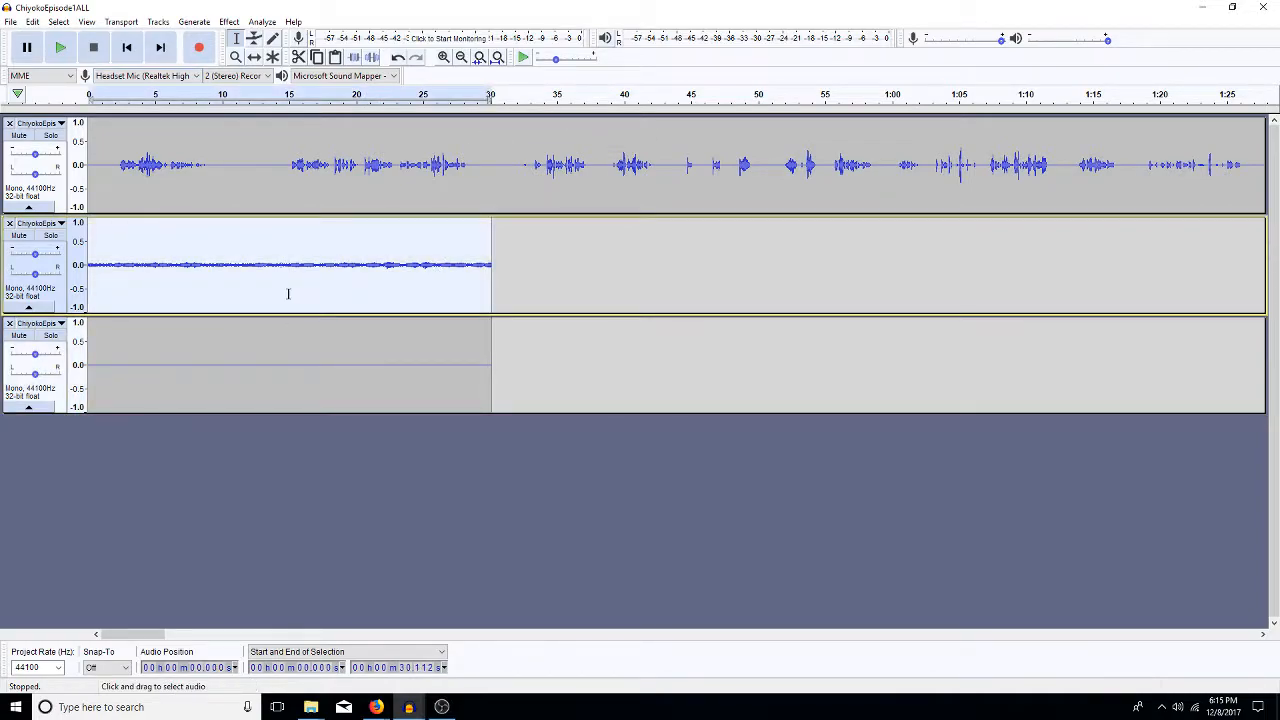
key("ctrl+shift+a")
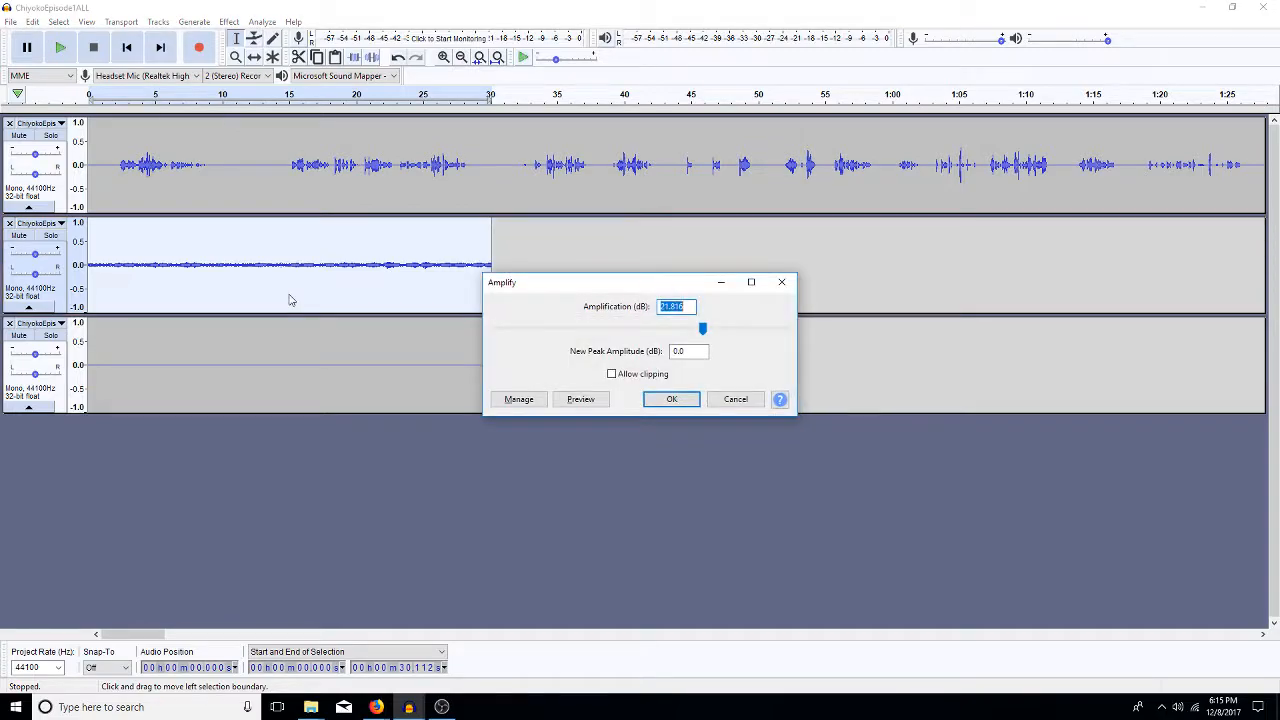
key("Return")
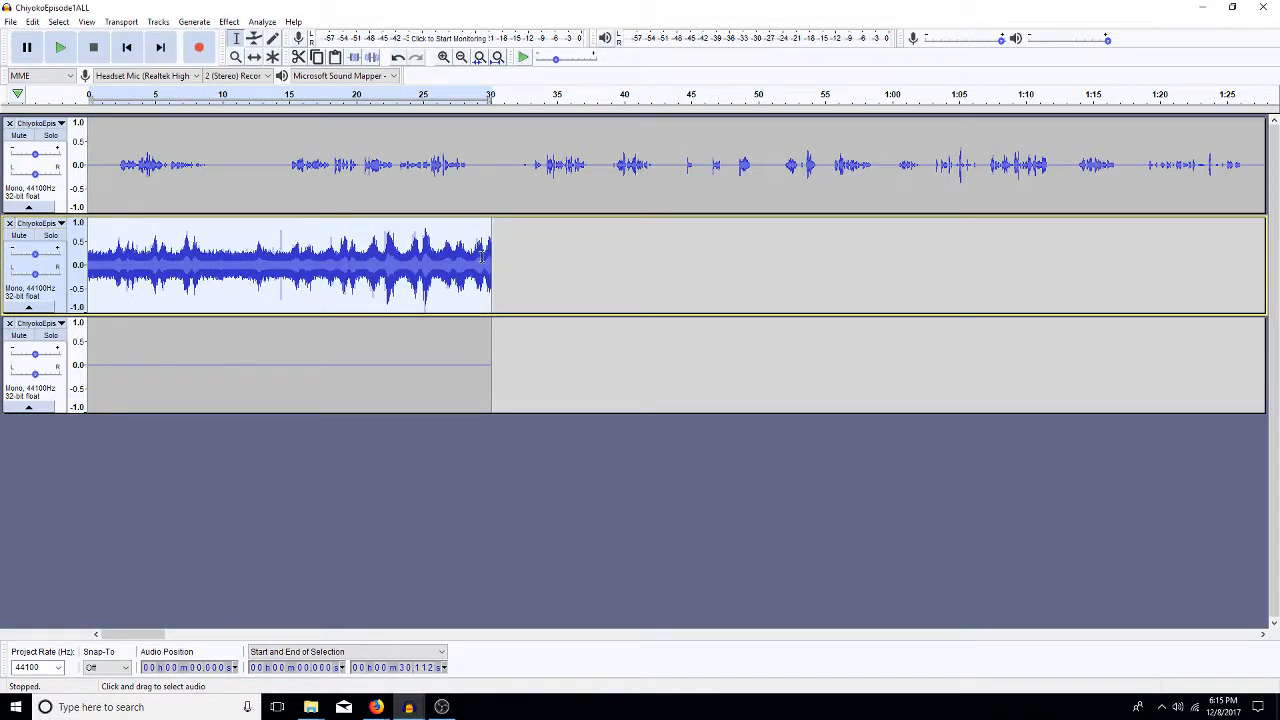
Delete everything after about 14.1 s from both noise sample tracks.
left_click_drag(286, 263, 330, 290)
left_click_drag(278, 255, 503, 346)
key("Delete")
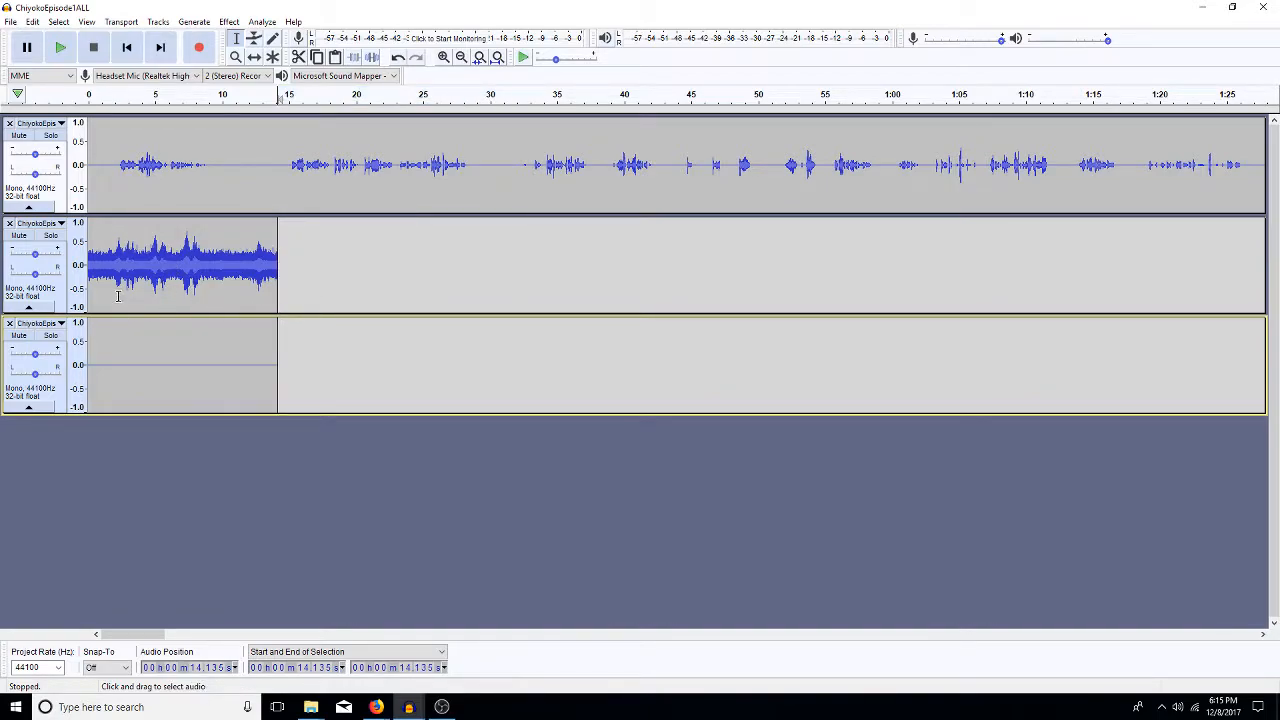
Delete the four louder swells from both noise sample tracks, starting with the one at about 1.9–3.4 s.
double_click(228, 276)
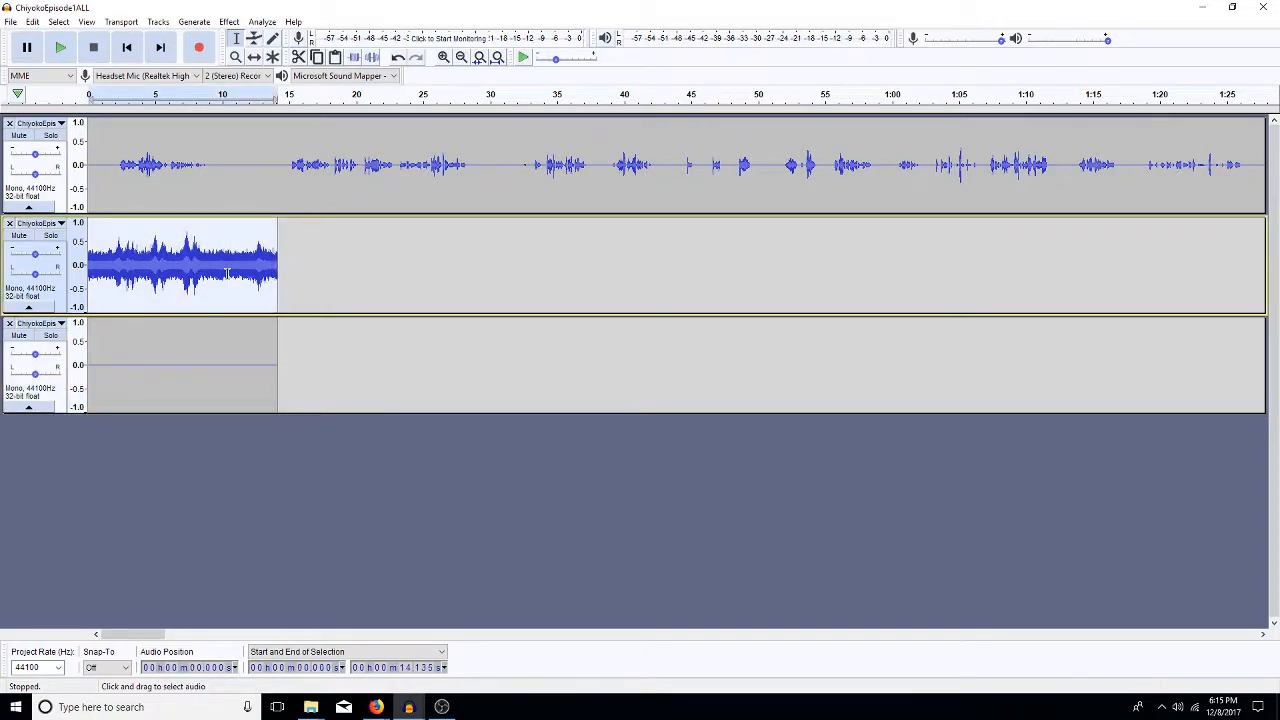
key("ctrl+e")
left_click_drag(245, 266, 371, 327)
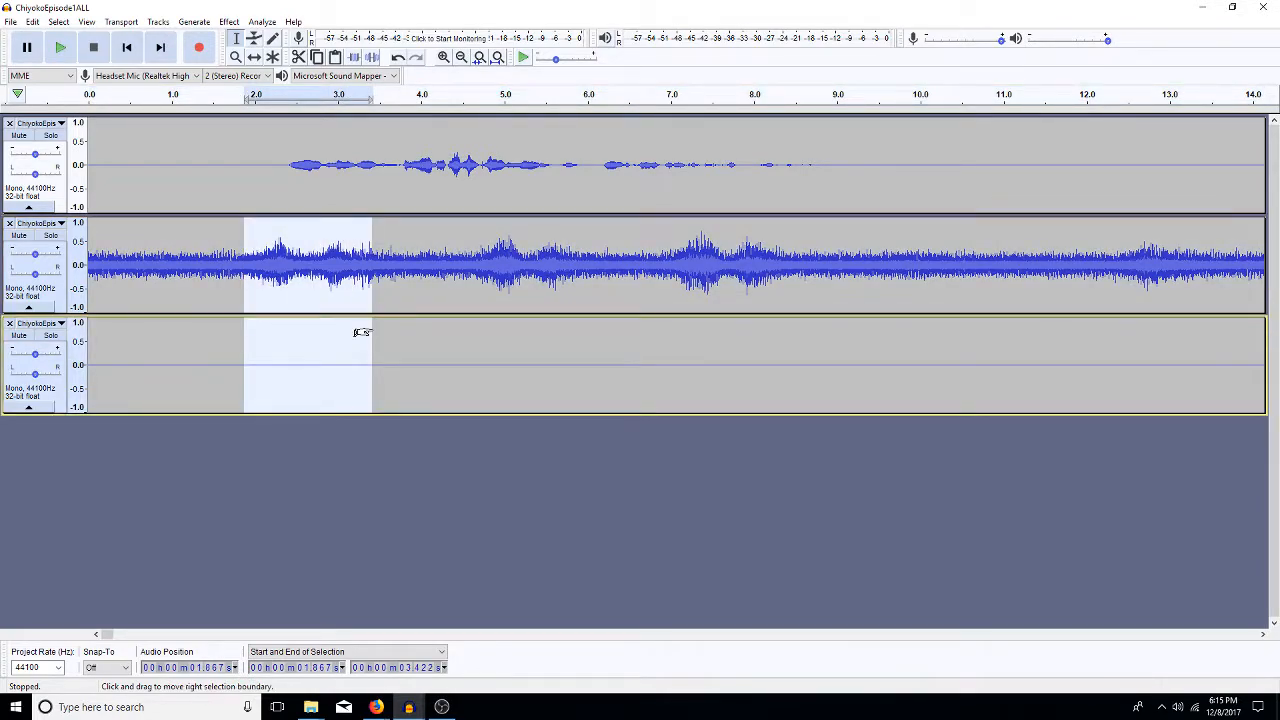
key("Delete")
left_click_drag(343, 268, 455, 347)
key("Delete")
left_click_drag(424, 257, 534, 332)
key("Delete")
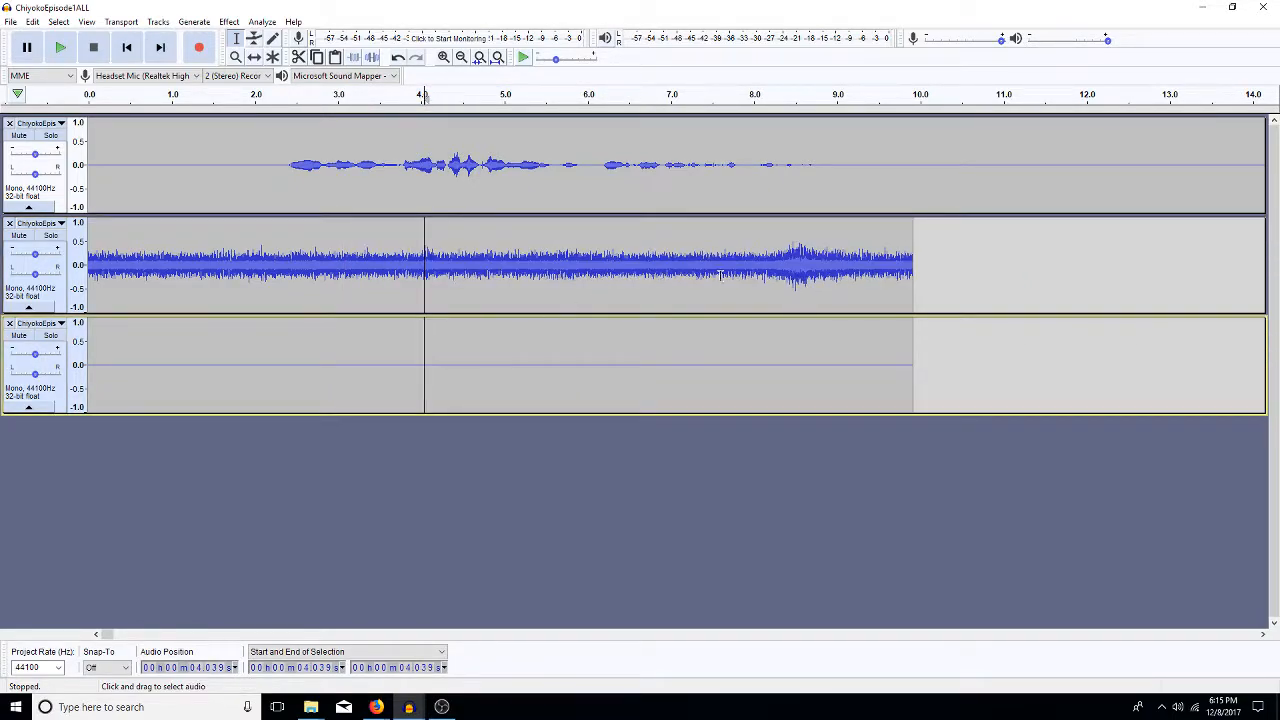
left_click_drag(764, 260, 831, 323)
key("Delete")
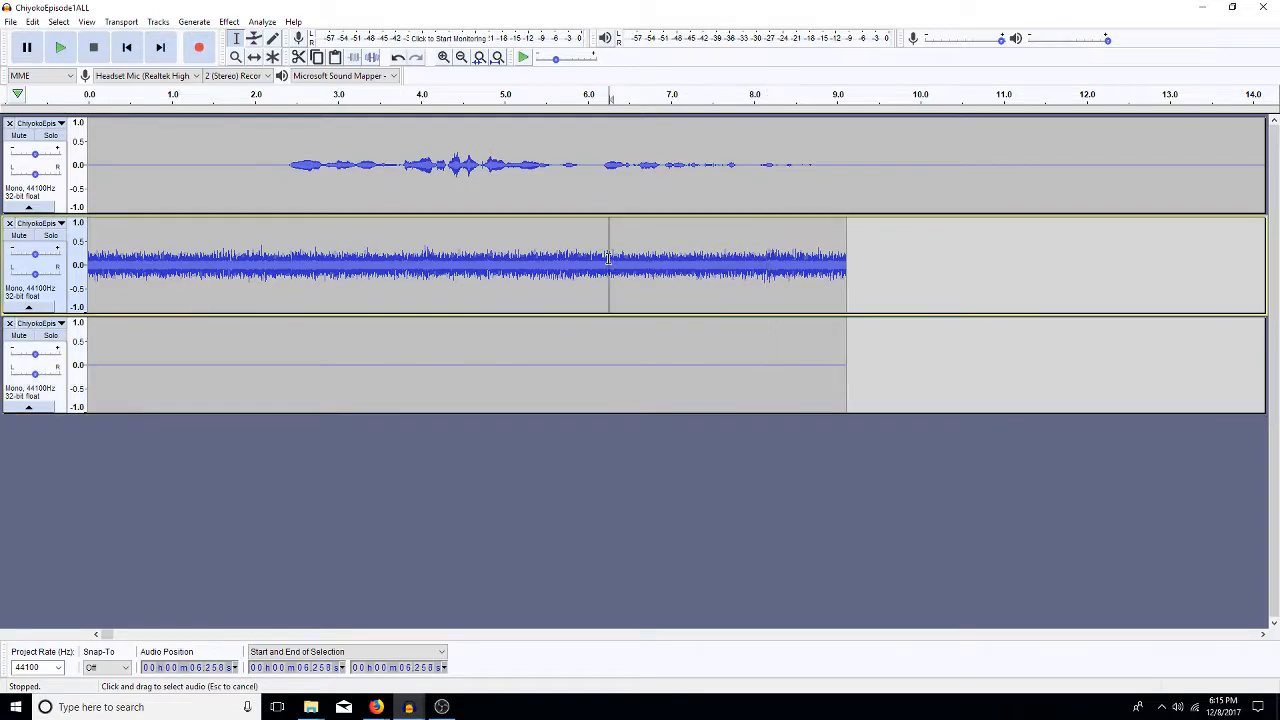
Amplify the evened-out upper noise sample to full peak level and apply the High Pass Filter to it.
double_click(608, 258)
key("shift+a")
key("Return")
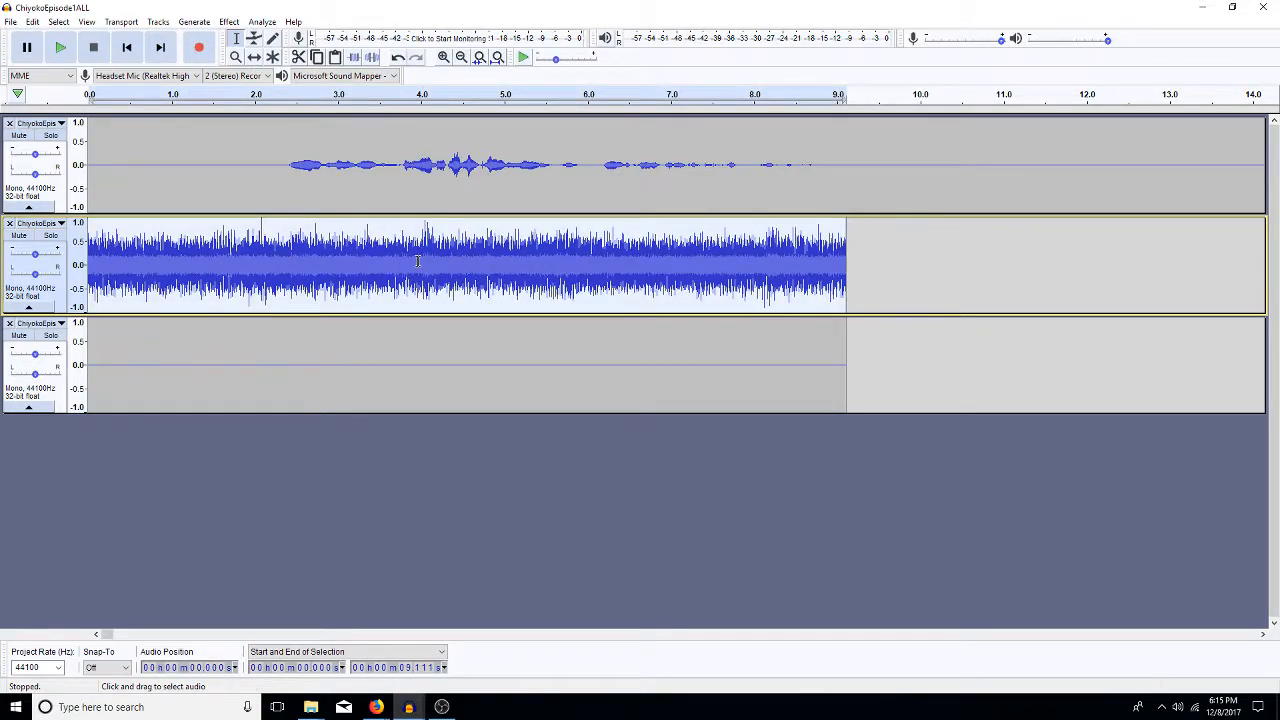
key("shift+h")
key("Return")
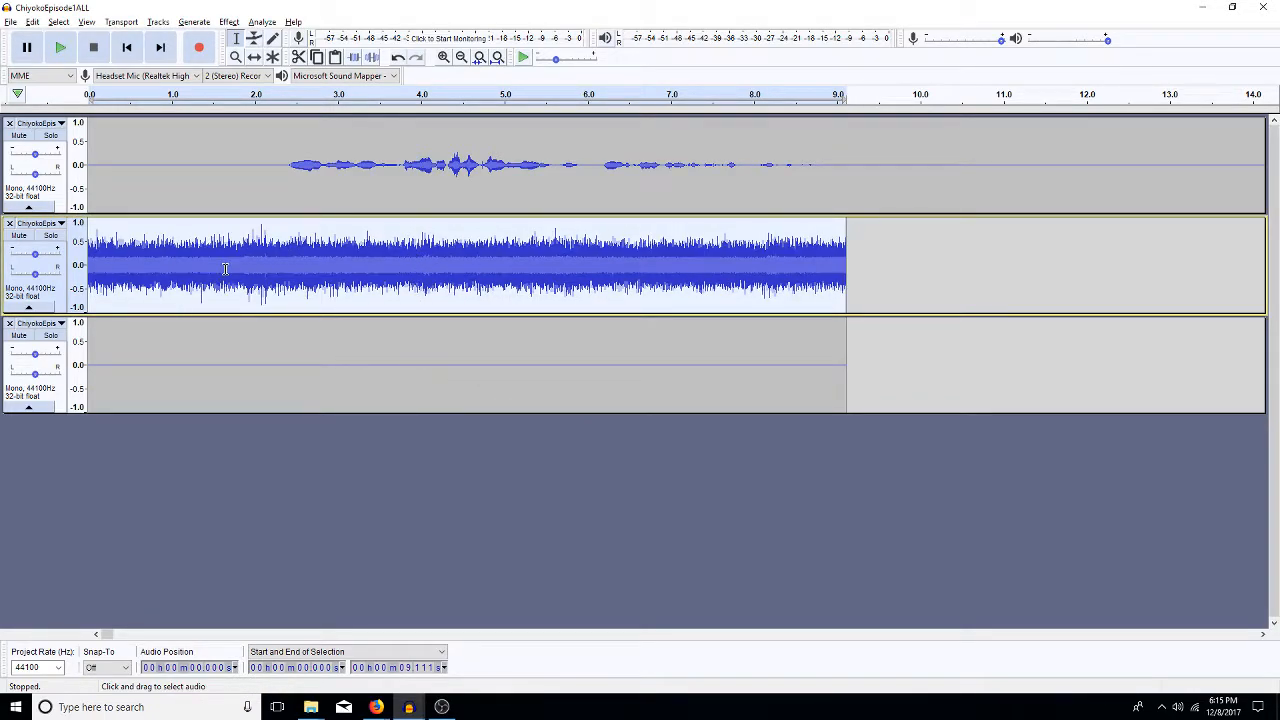
Delete the five remaining uneven spots from both noise sample tracks, including short stretches near 7.0 s and 1.9 s.
left_click_drag(238, 288, 277, 369)
key("Delete")
left_click_drag(370, 262, 417, 349)
key("Delete")
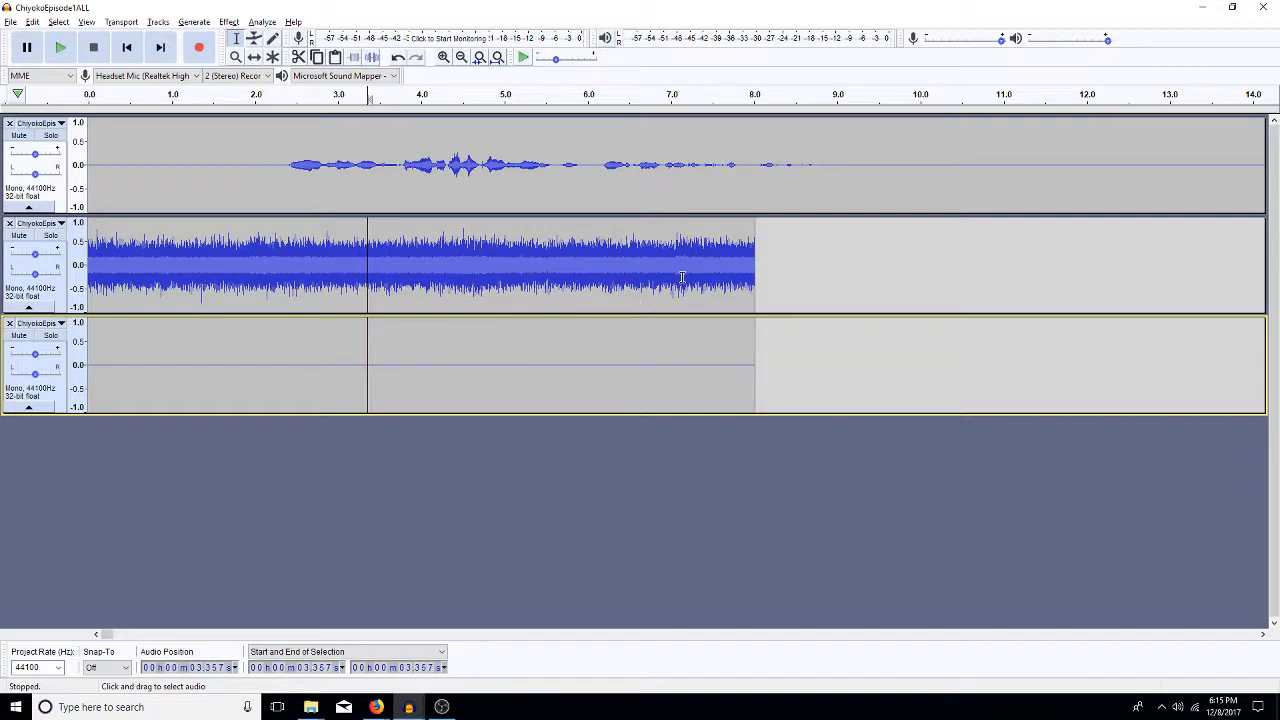
left_click_drag(670, 266, 693, 323)
key("Delete")
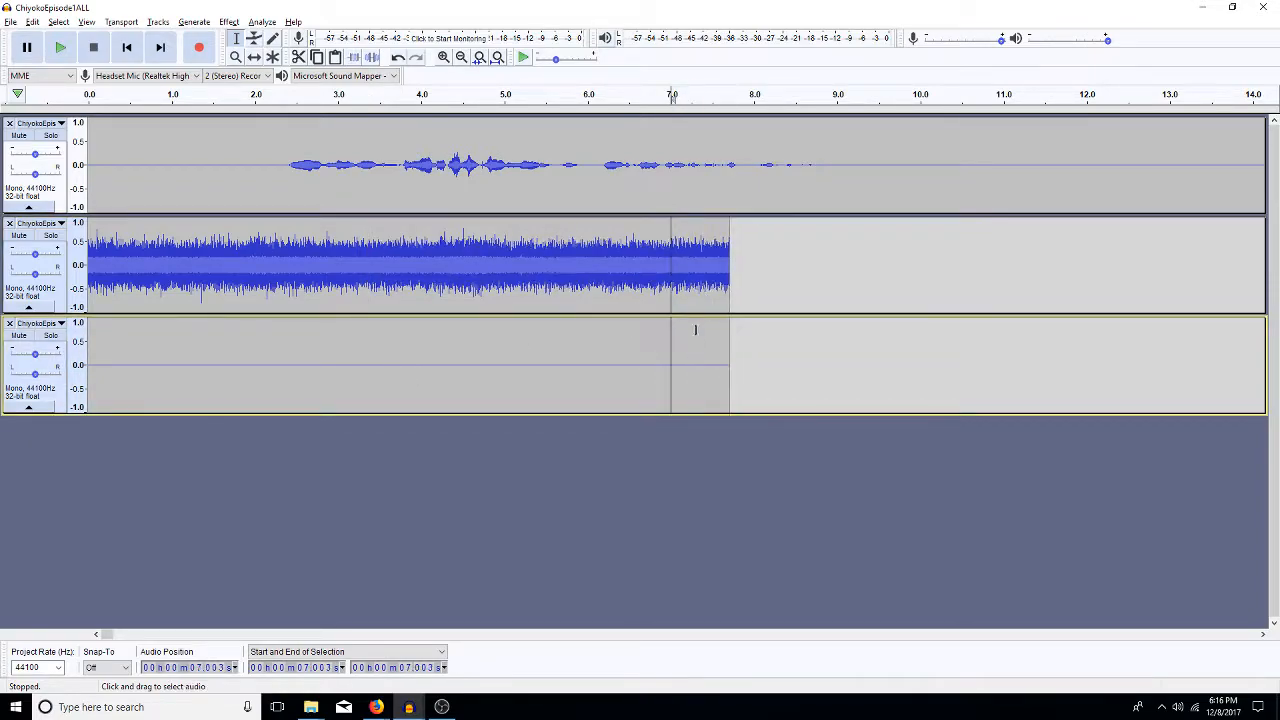
left_click_drag(513, 275, 533, 323)
key("Delete")
left_click_drag(246, 275, 272, 322)
key("Delete")
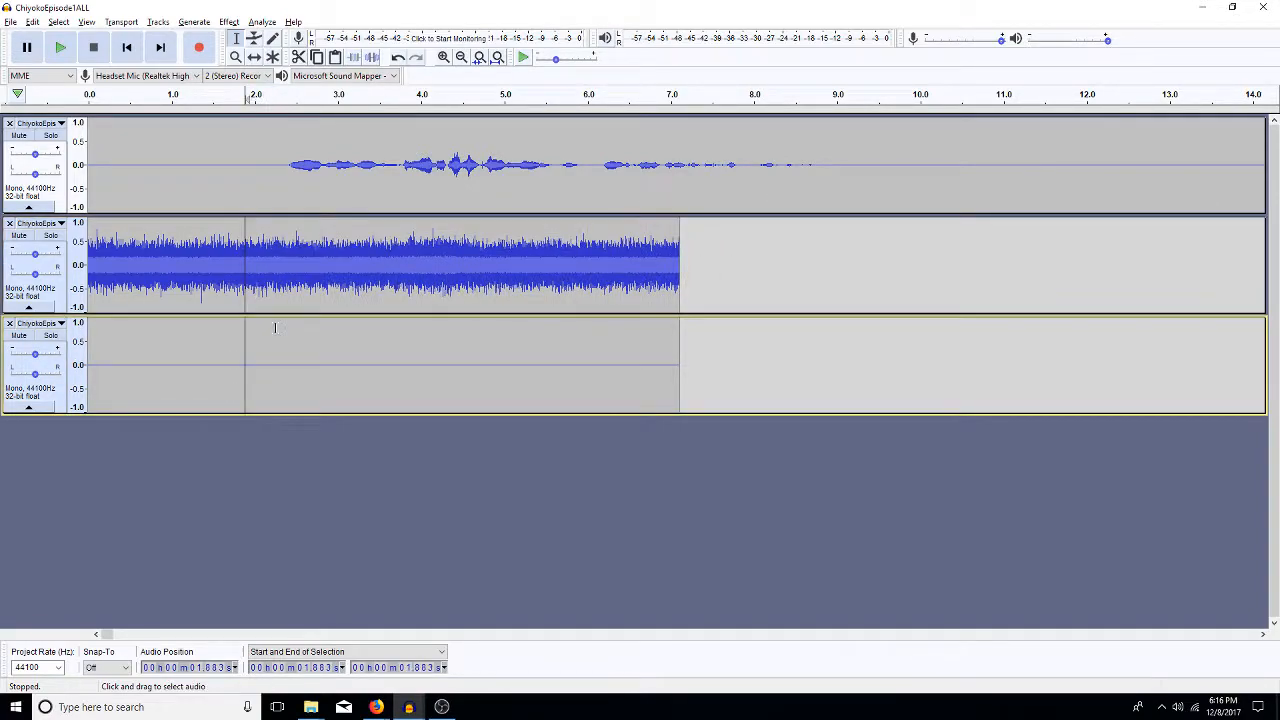
Reduce noise across the whole ChiyokoEpisode1ALL recording by 12 dB, sensitivity 6.00, smoothing 3 bands, using the unamplified bottom sample as noise profile.
double_click(339, 344)
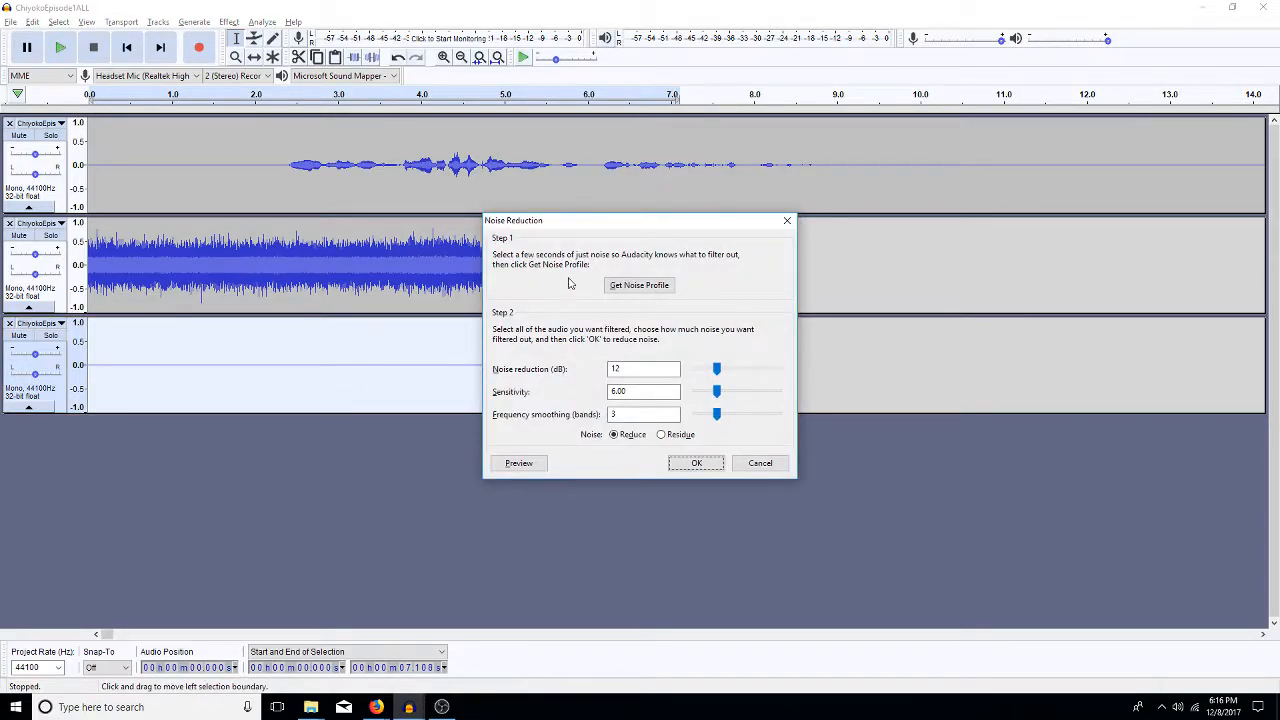
left_click(620, 284)
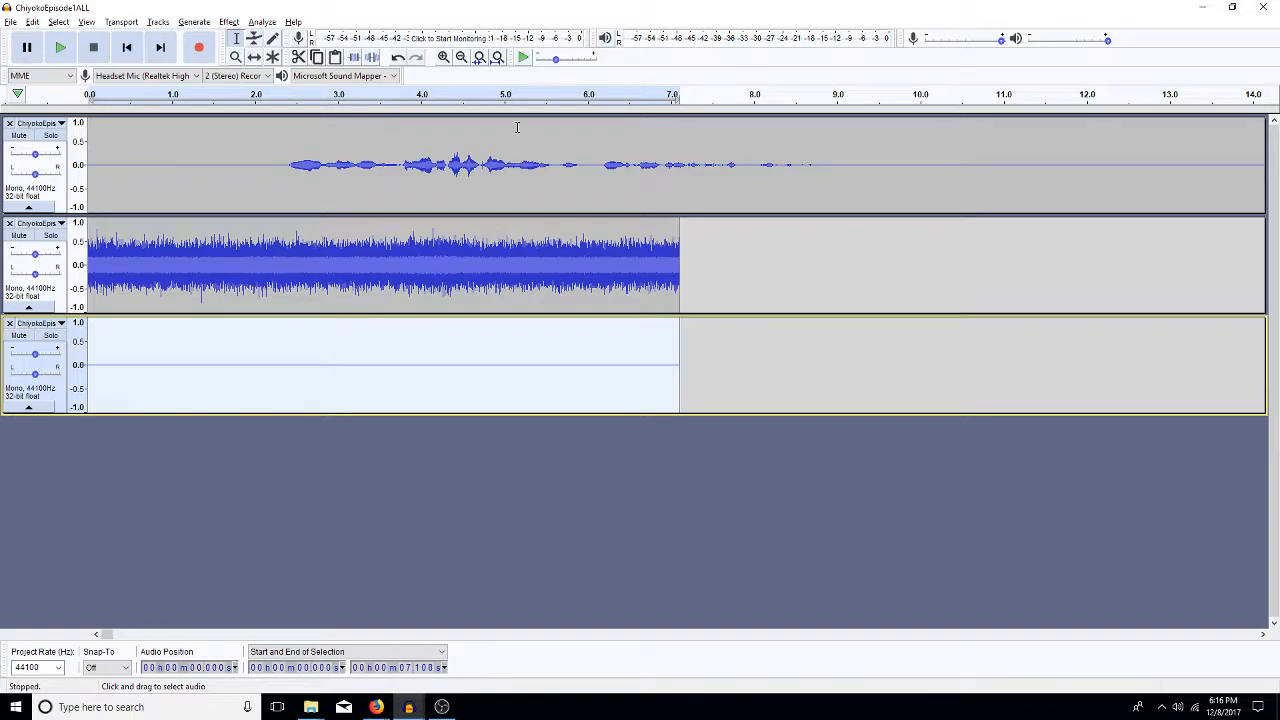
double_click(519, 170)
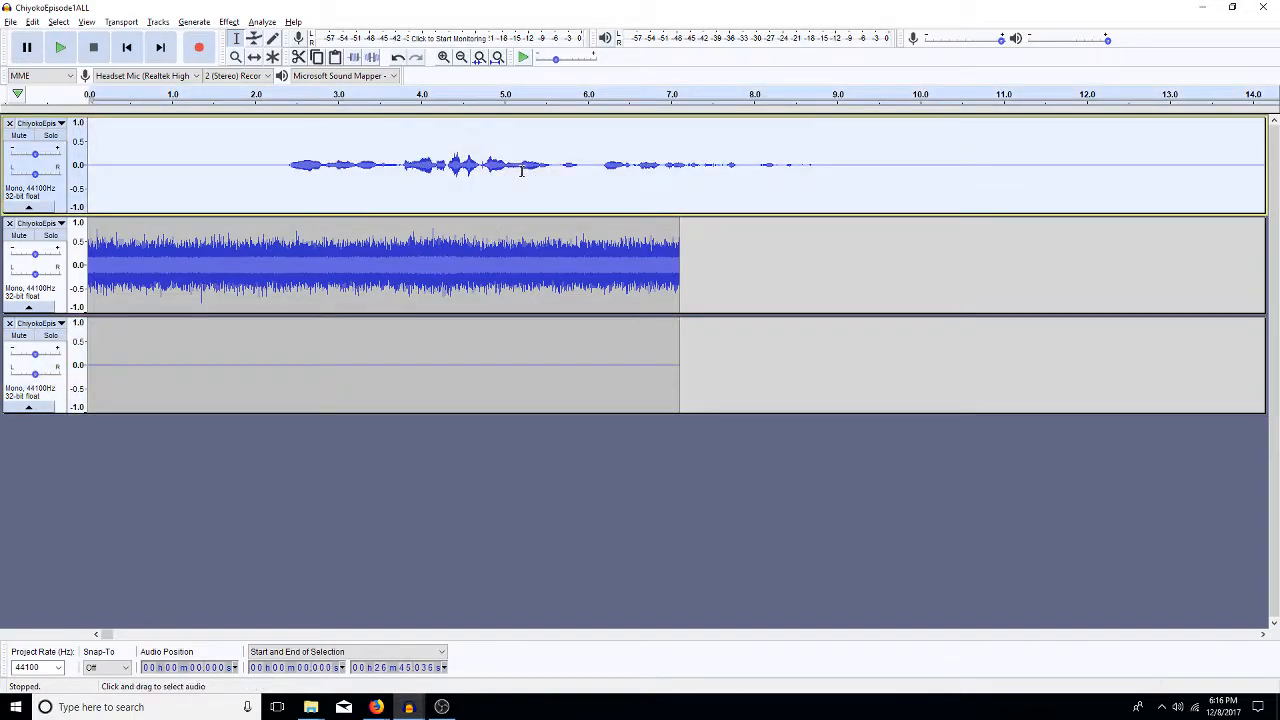
key("ctrl+r")
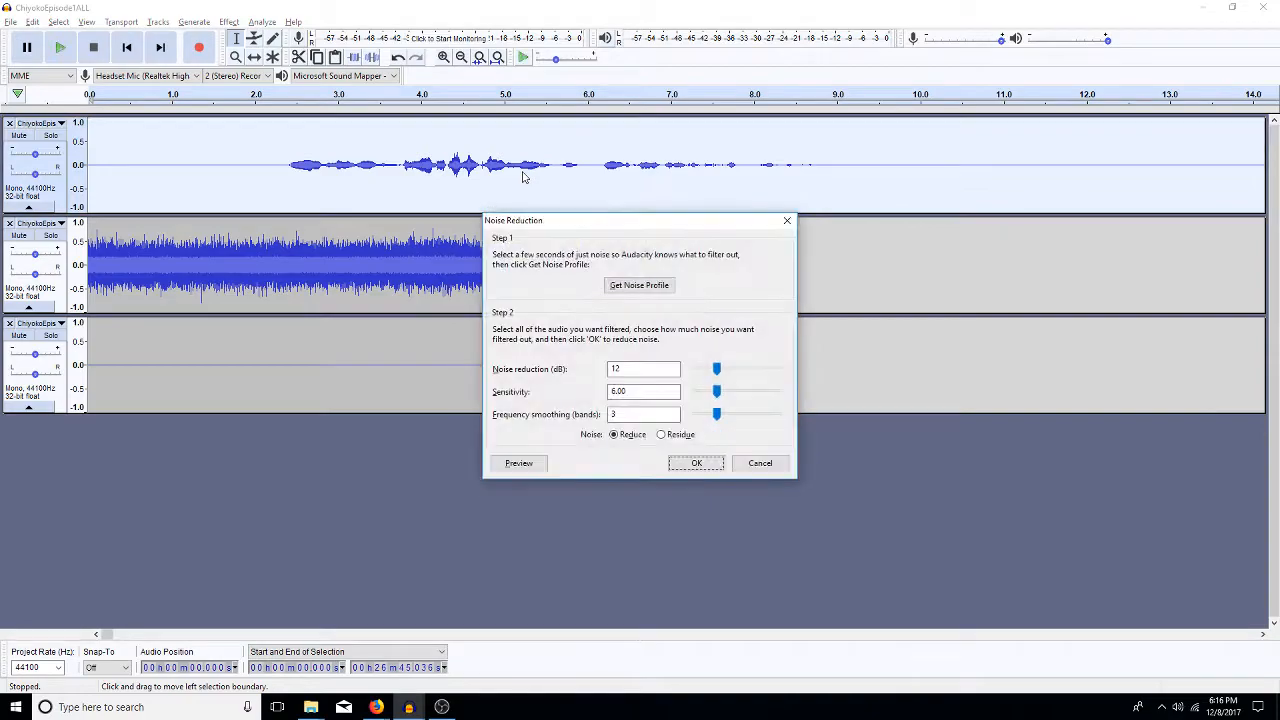
left_click(695, 463)
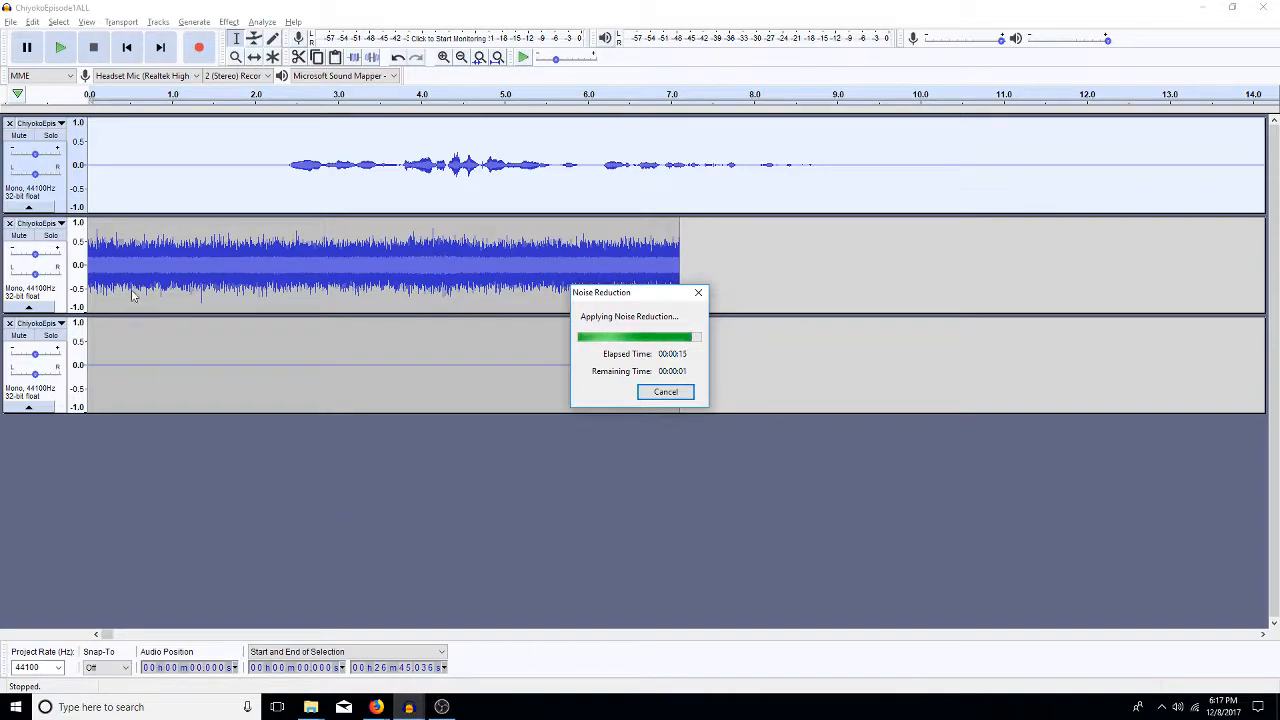
Delete the amplified noise sample track and select the whole ChiyokoEpisode1ALL recording.
left_click(9, 223)
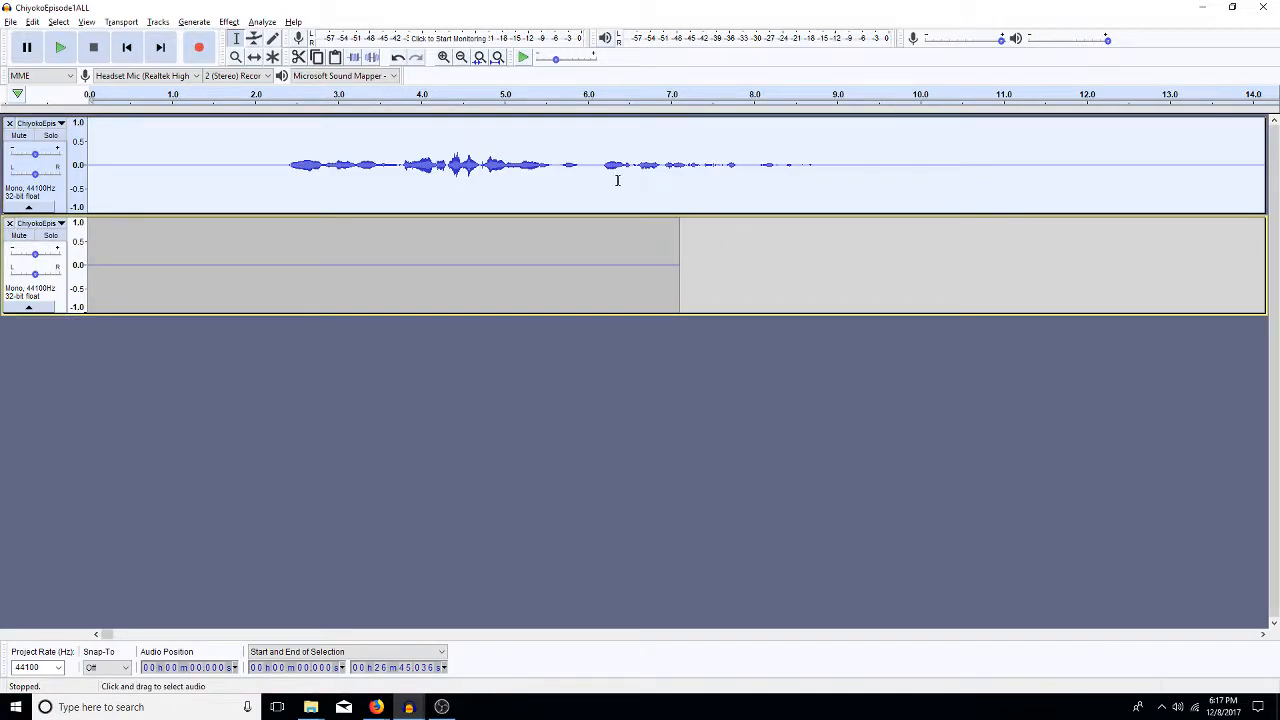
left_click(497, 57)
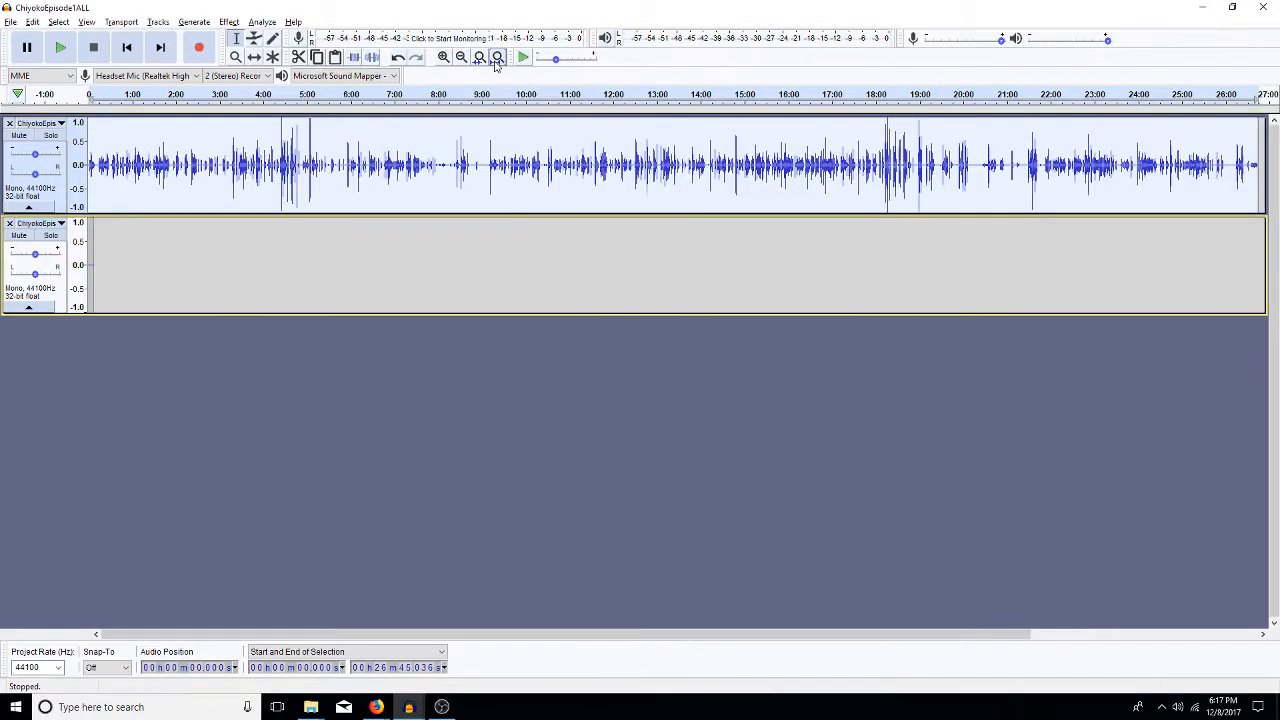
left_click(471, 176)
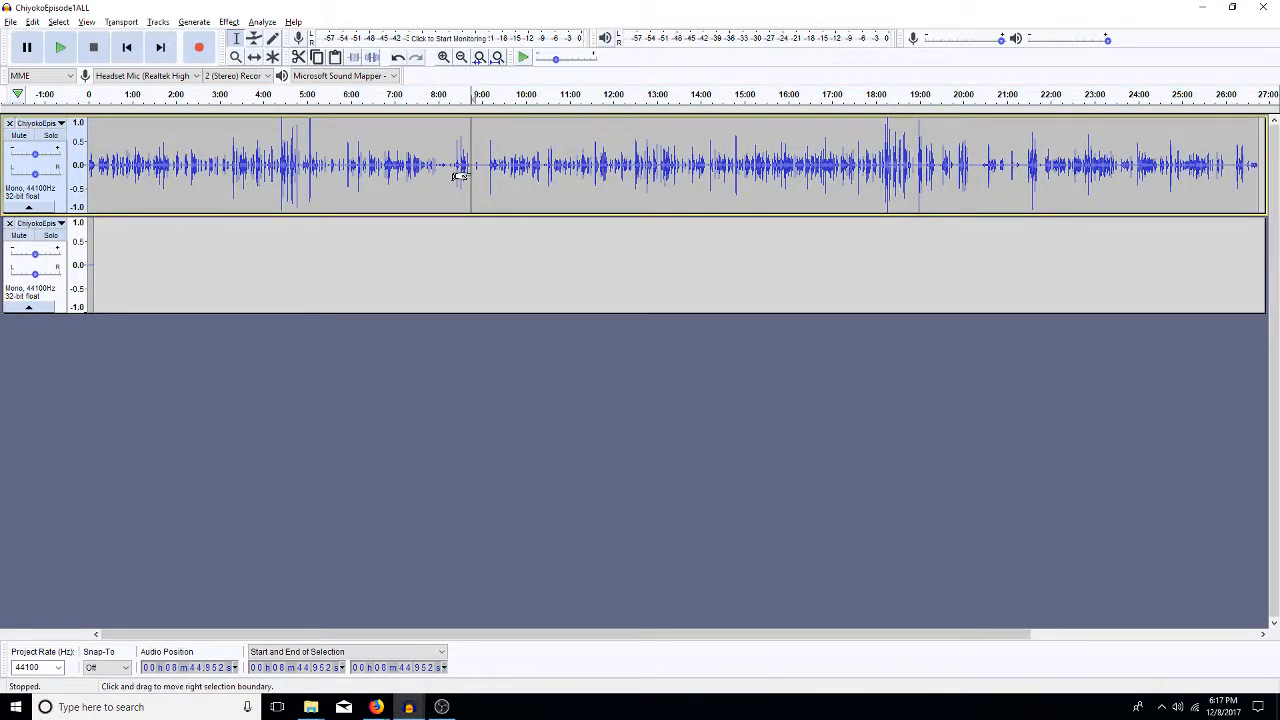
double_click(465, 175)
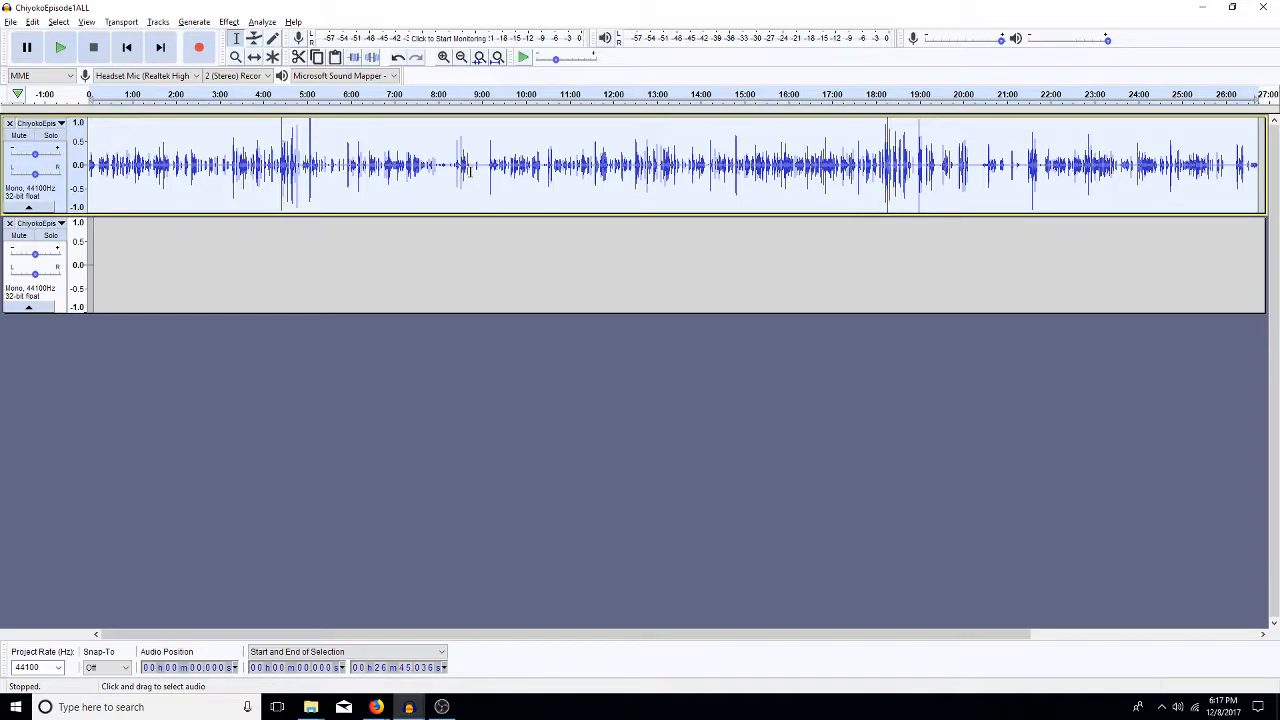
Save the project as an Audacity project named ChiyokoEpisode1ALL.
left_click(12, 22)
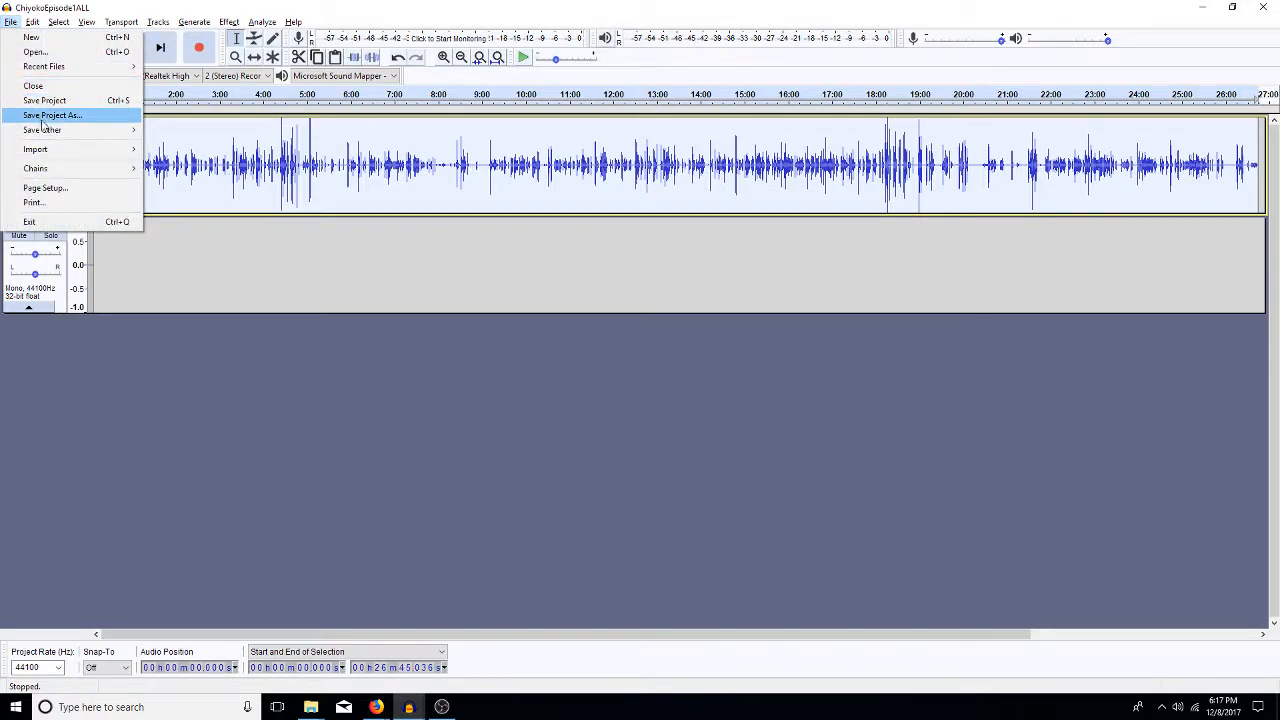
left_click(42, 117)
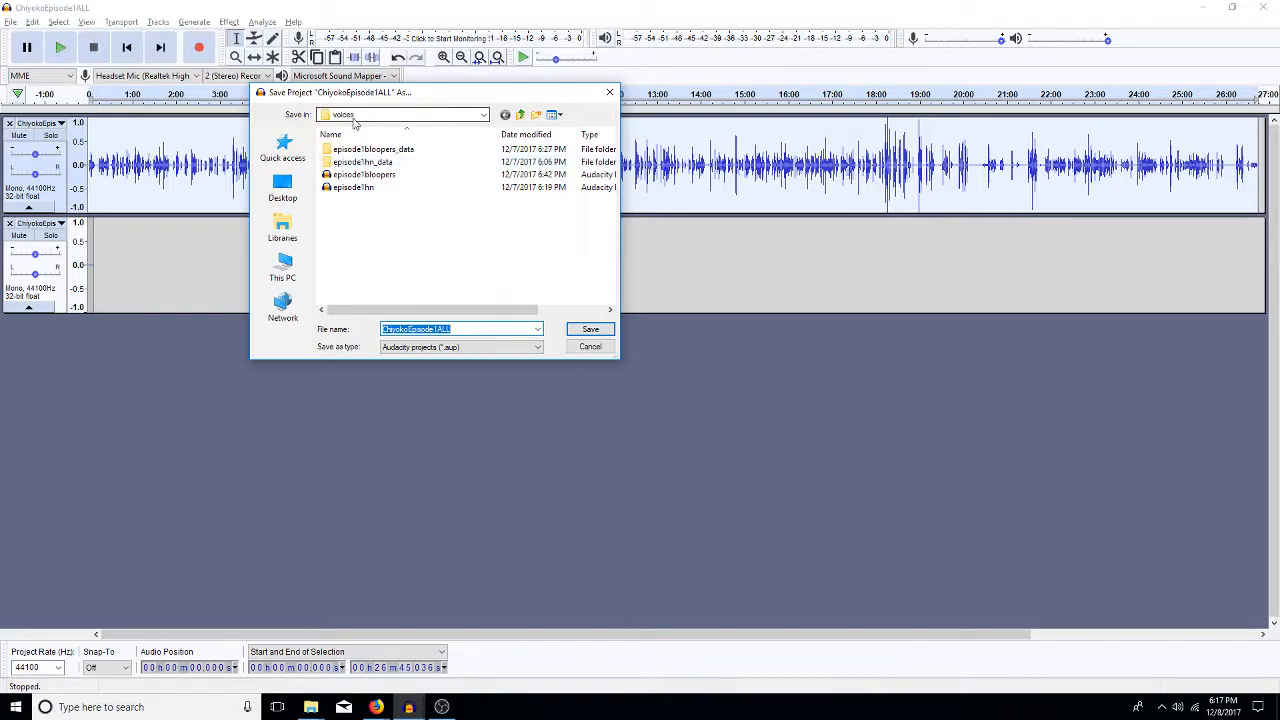
key("Return")
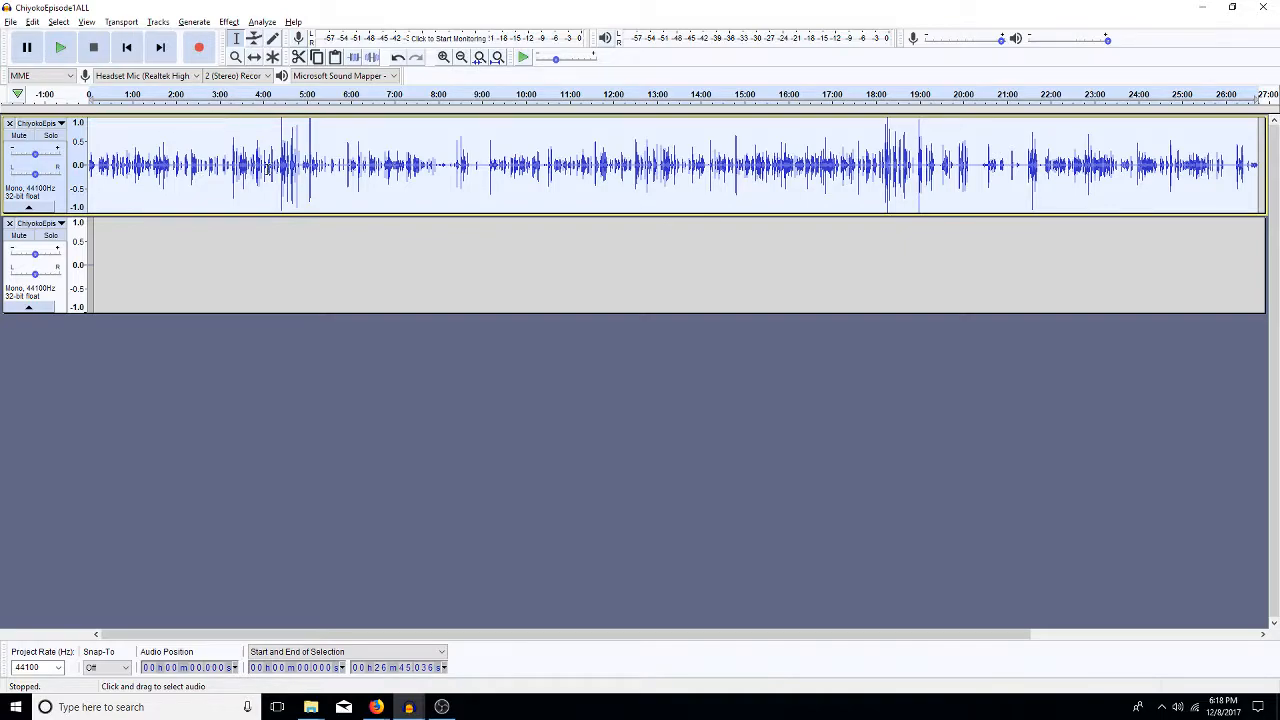
left_click(324, 176)
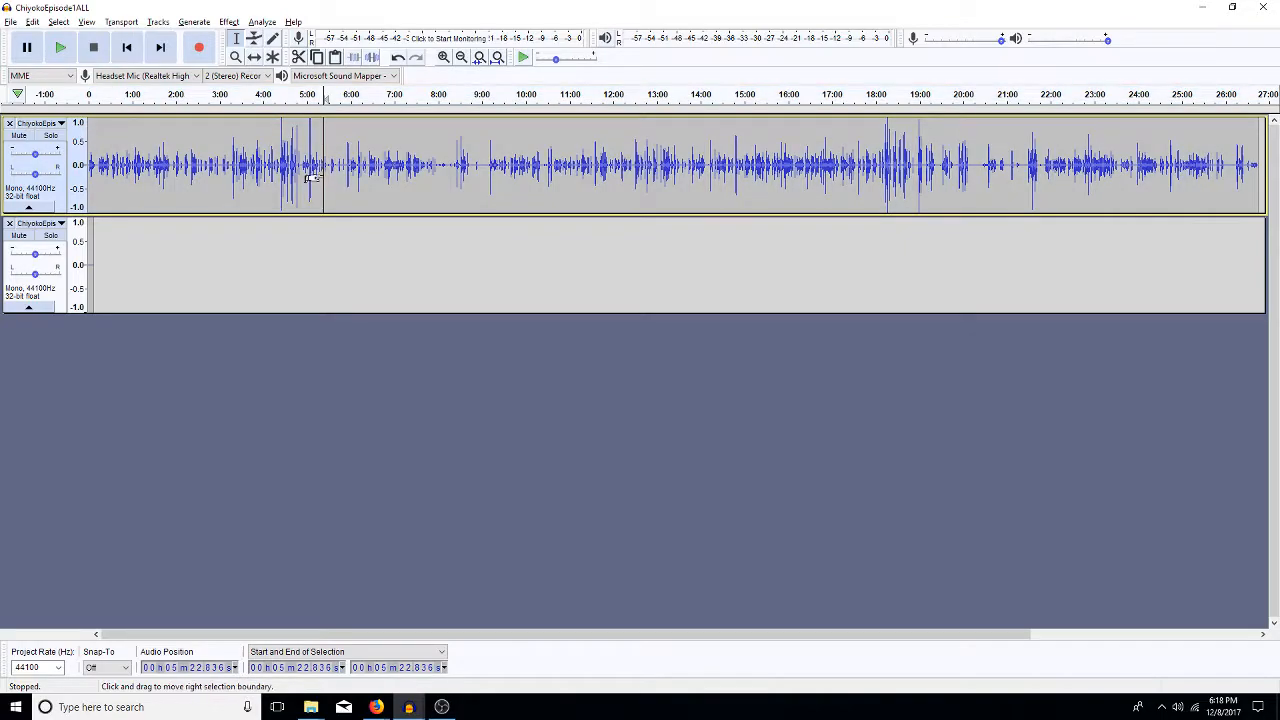
left_click(476, 170)
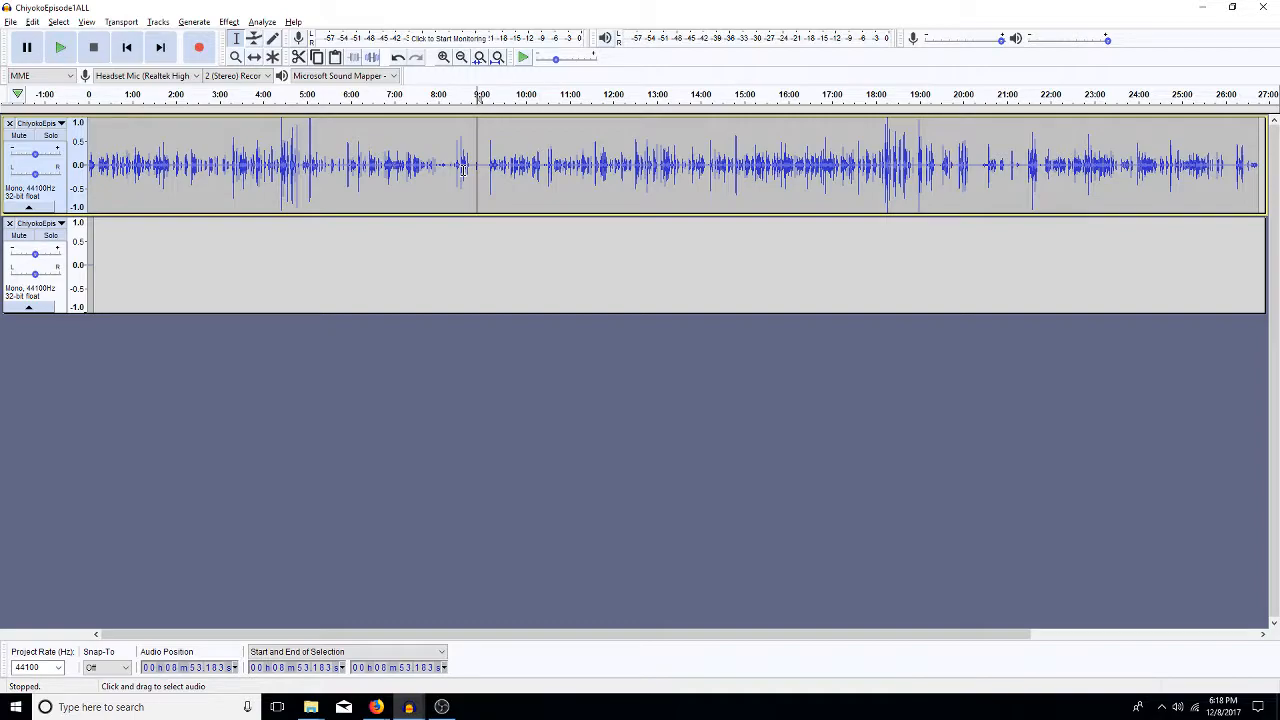
left_click(496, 176)
left_click(463, 172)
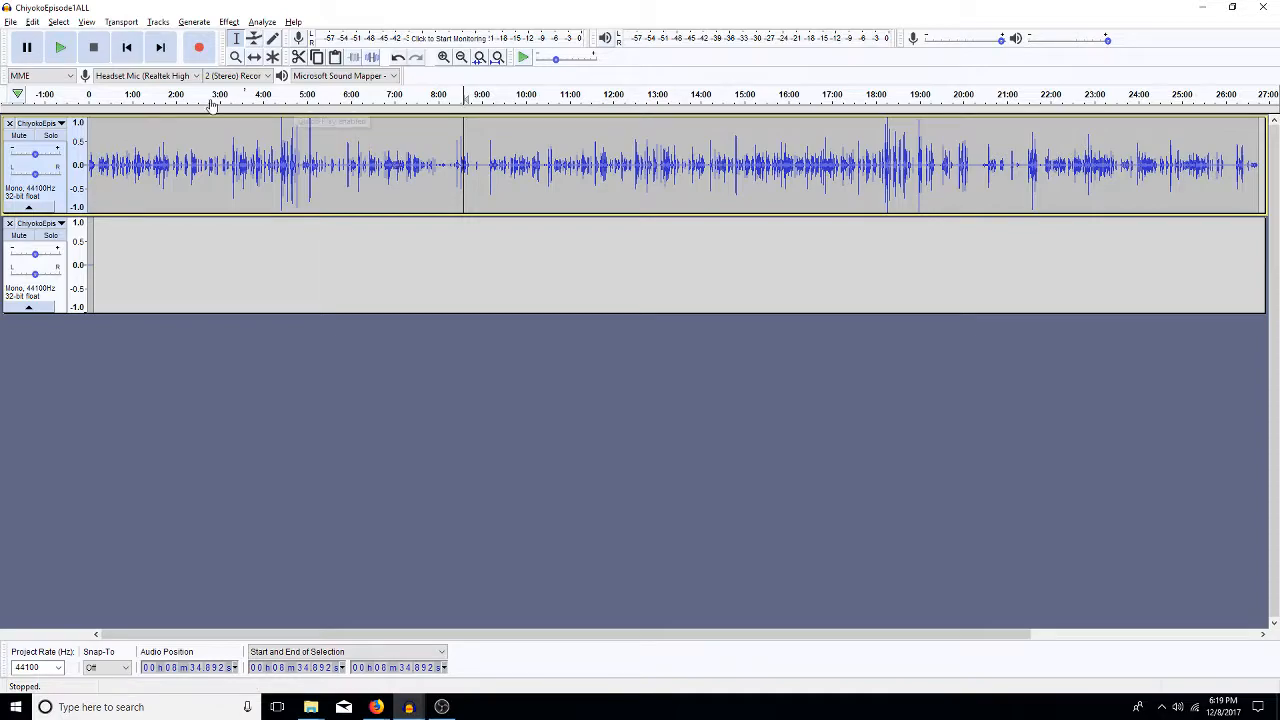
left_click(11, 22)
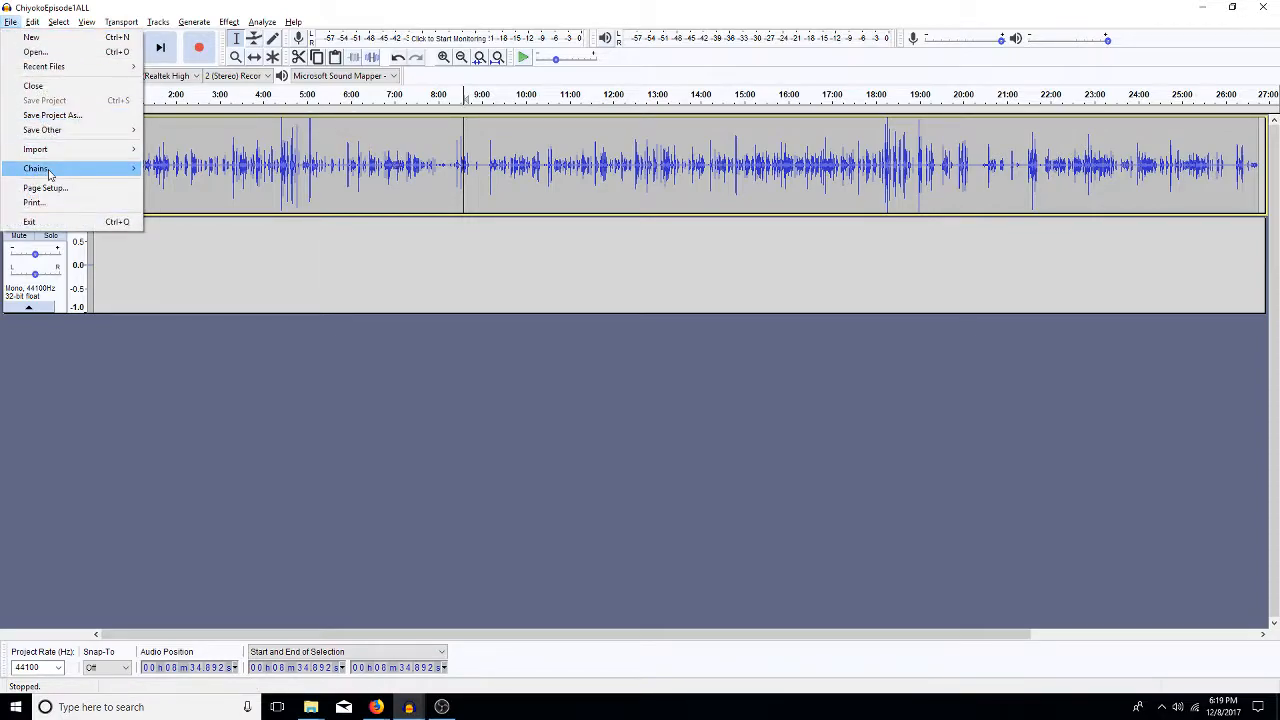
mouse_move(66, 155)
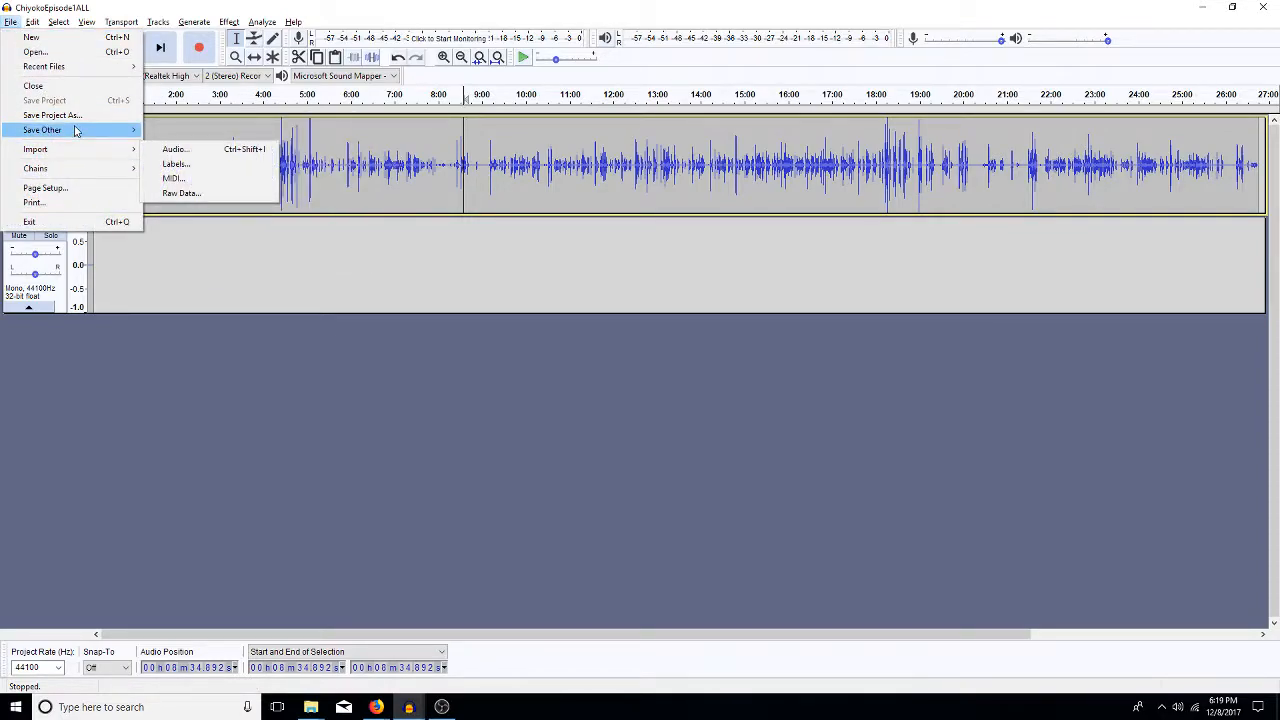
mouse_move(116, 137)
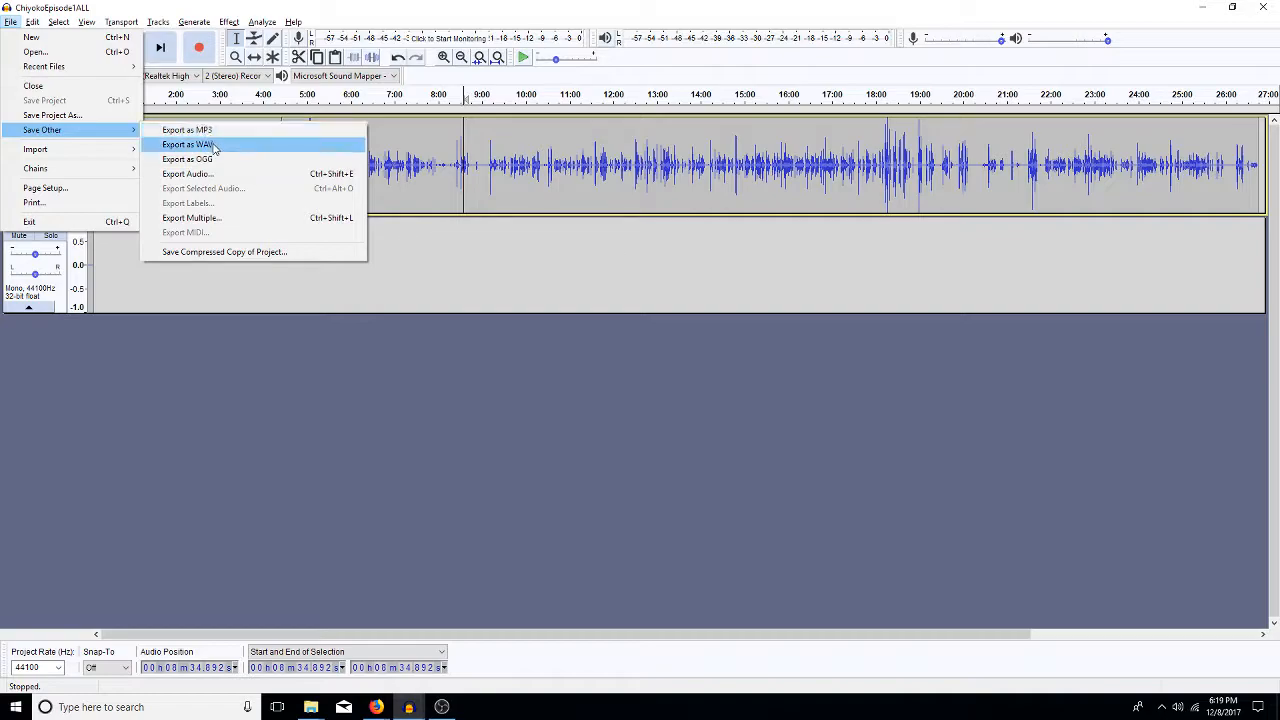
left_click(212, 298)
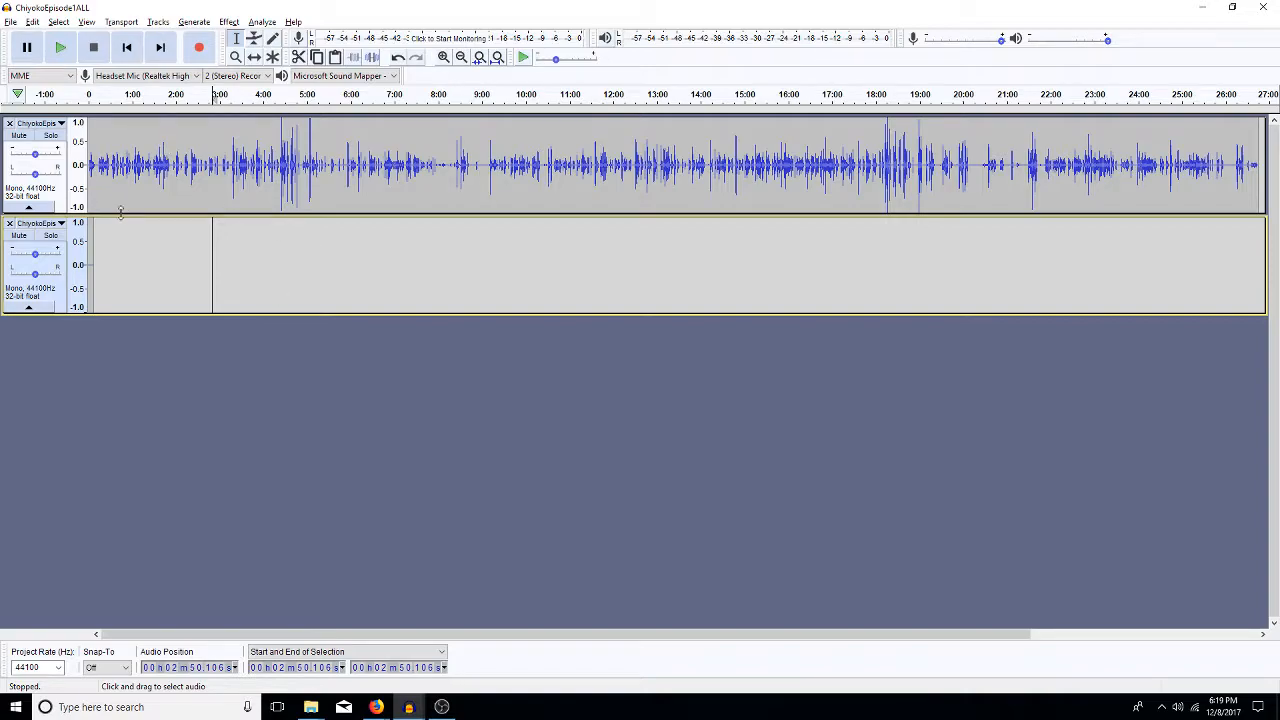
left_click(160, 178)
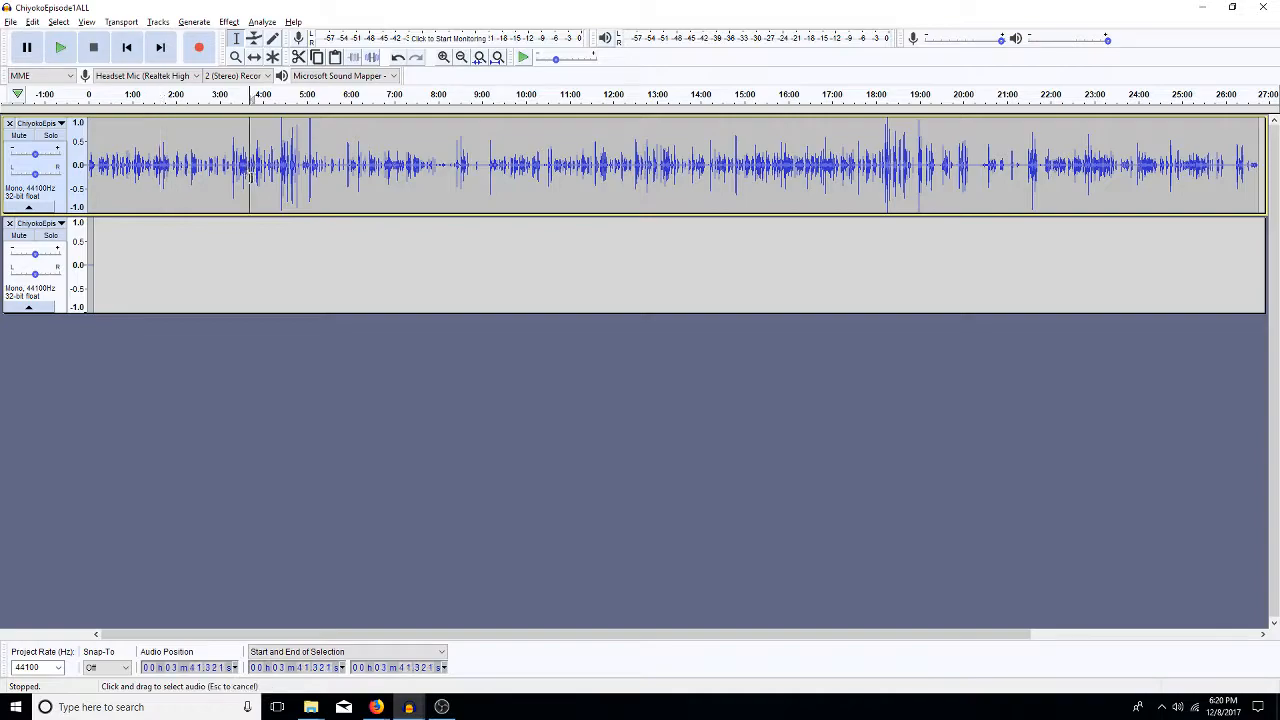
Delete the remaining noise sample track so that only the voice recording is left in the project.
left_click_drag(250, 177, 88, 260)
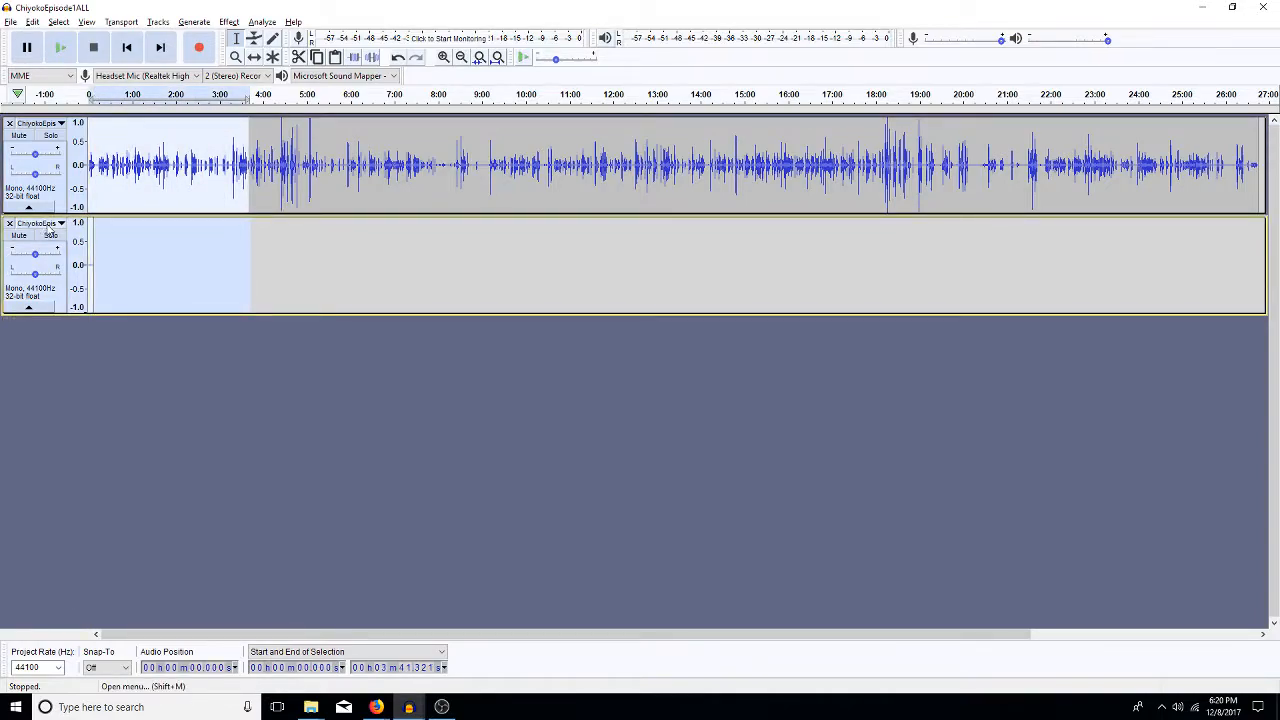
key("ctrl+e")
left_click(665, 164)
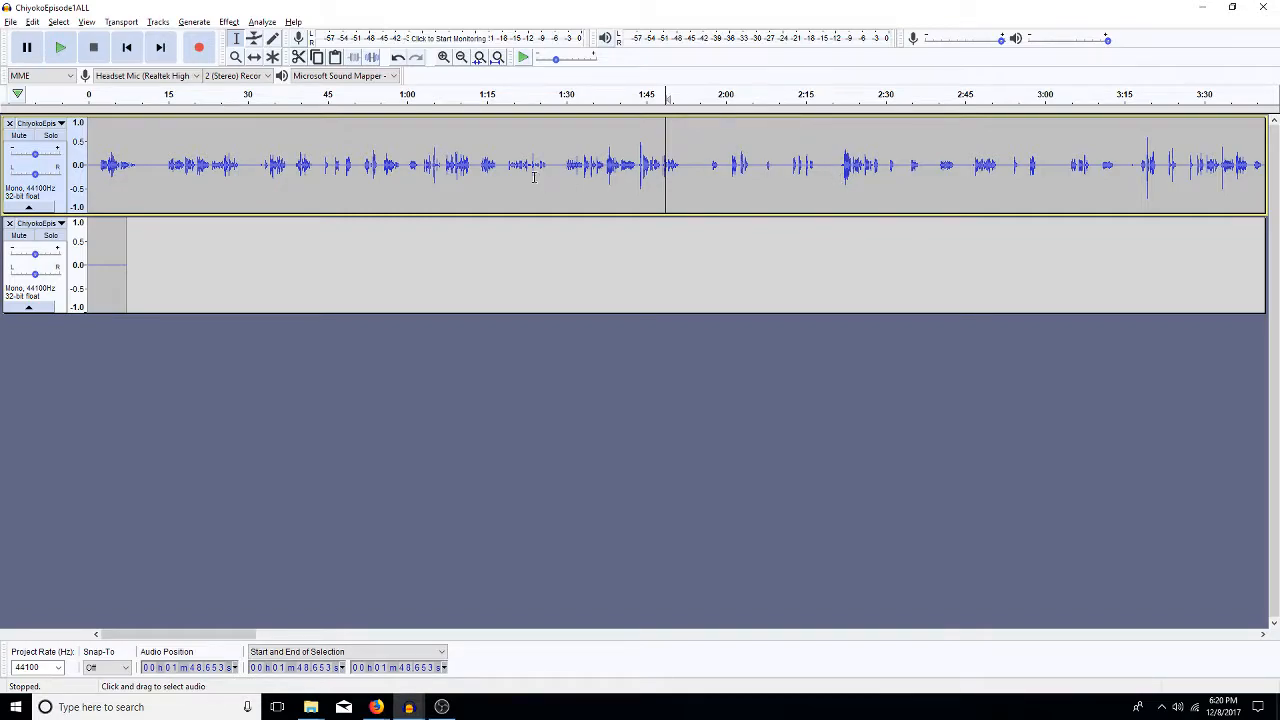
left_click(9, 223)
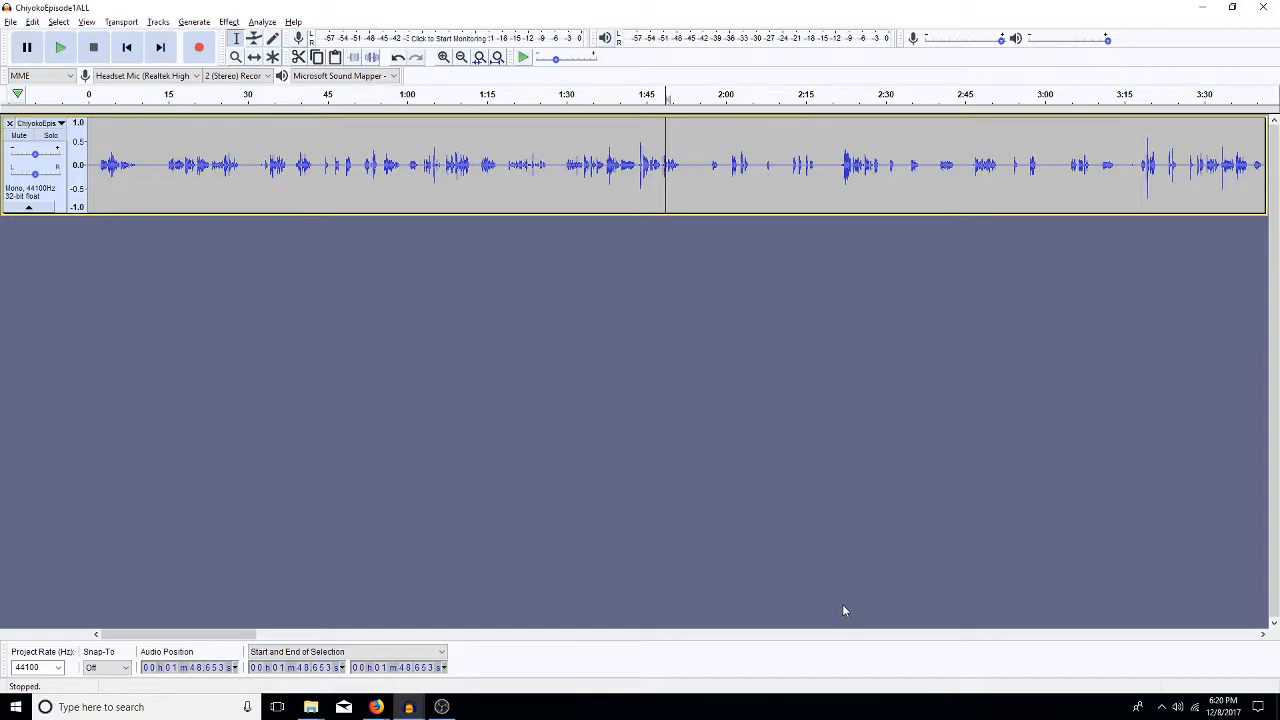
Play back the loud spike at about 5:04 in the voice recording.
left_click(883, 635)
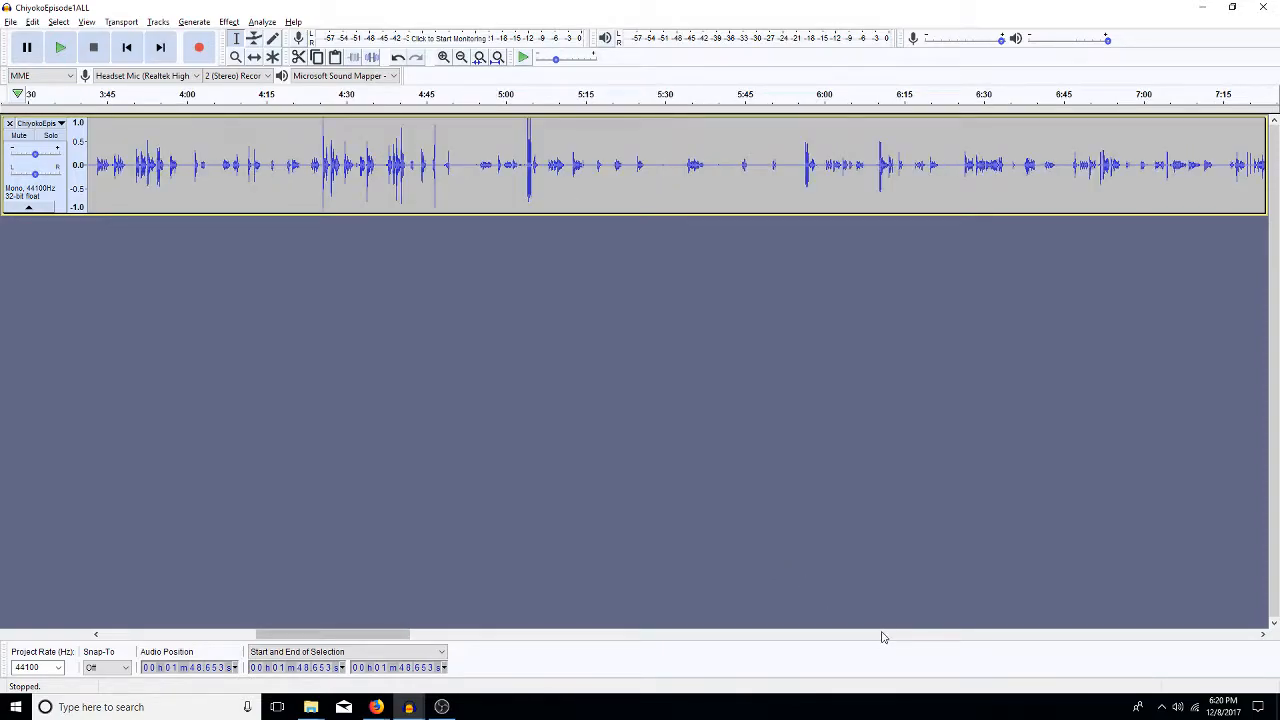
left_click(531, 186)
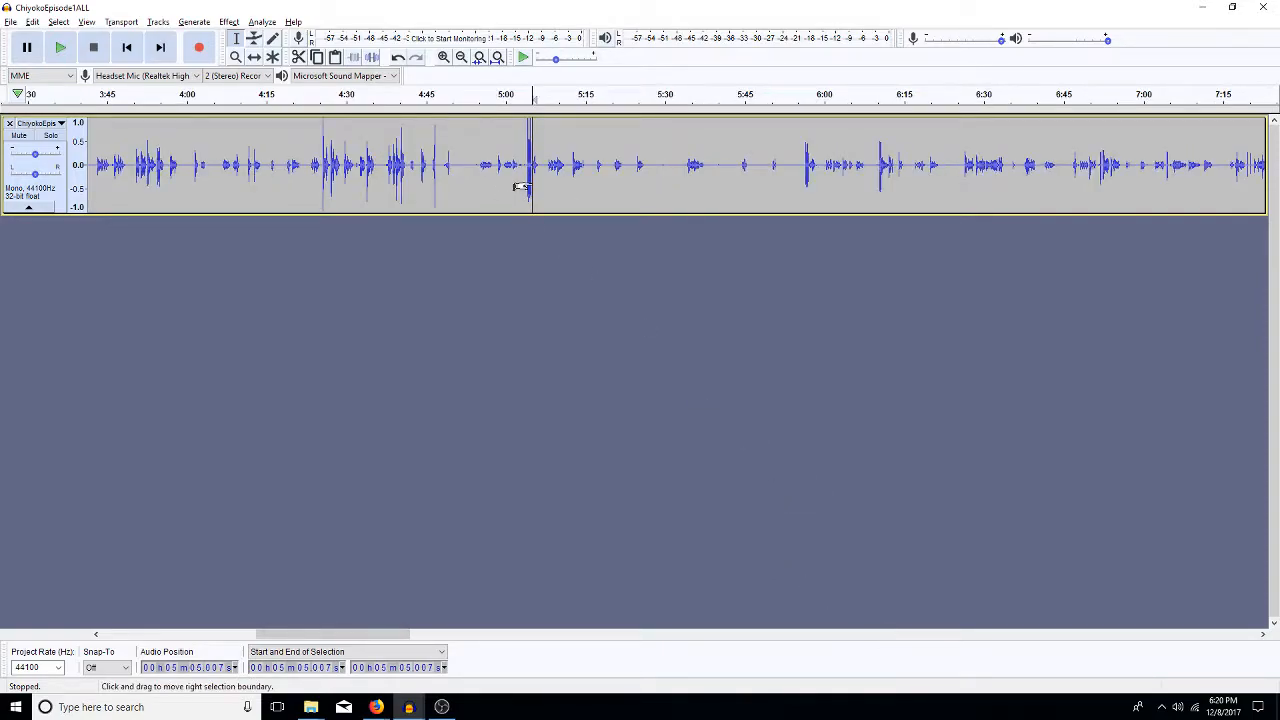
left_click(529, 186)
key("space")
key("space")
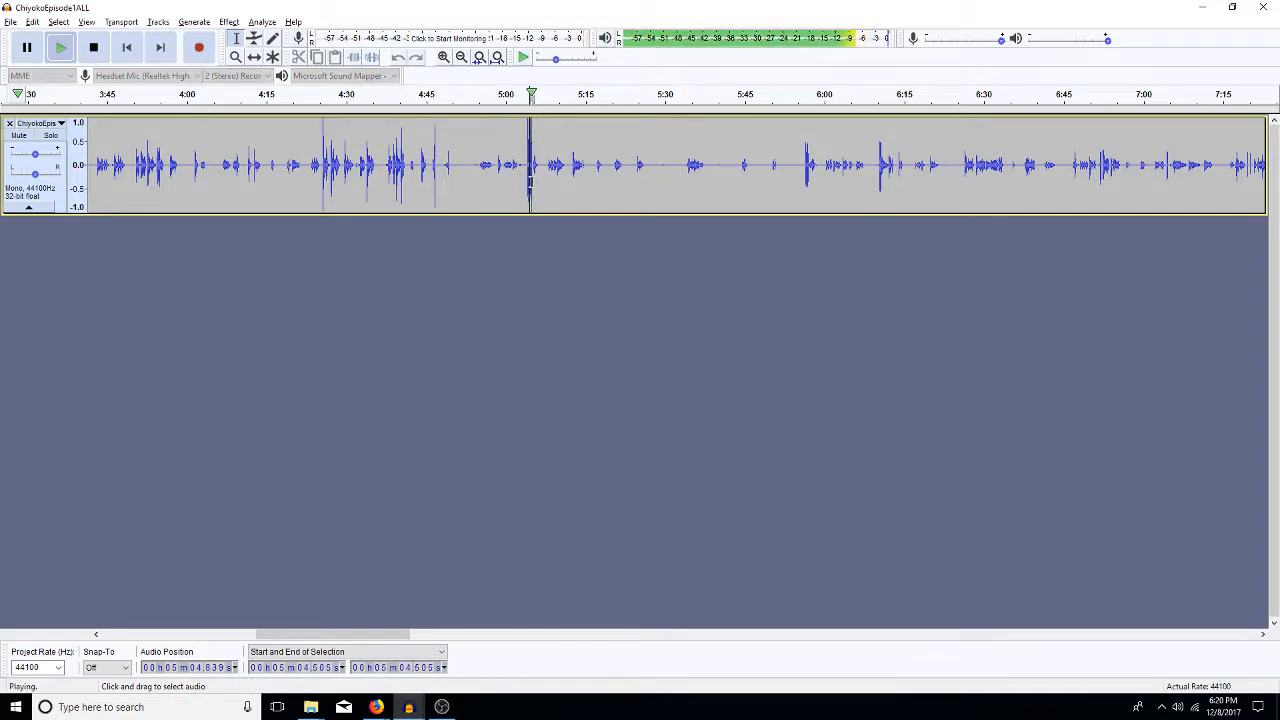
Select the stretch at about 5:02–5:12 around the loud spike and examine the waveform up close from there to about 7:12.
left_click(518, 183)
left_click_drag(518, 183, 568, 183)
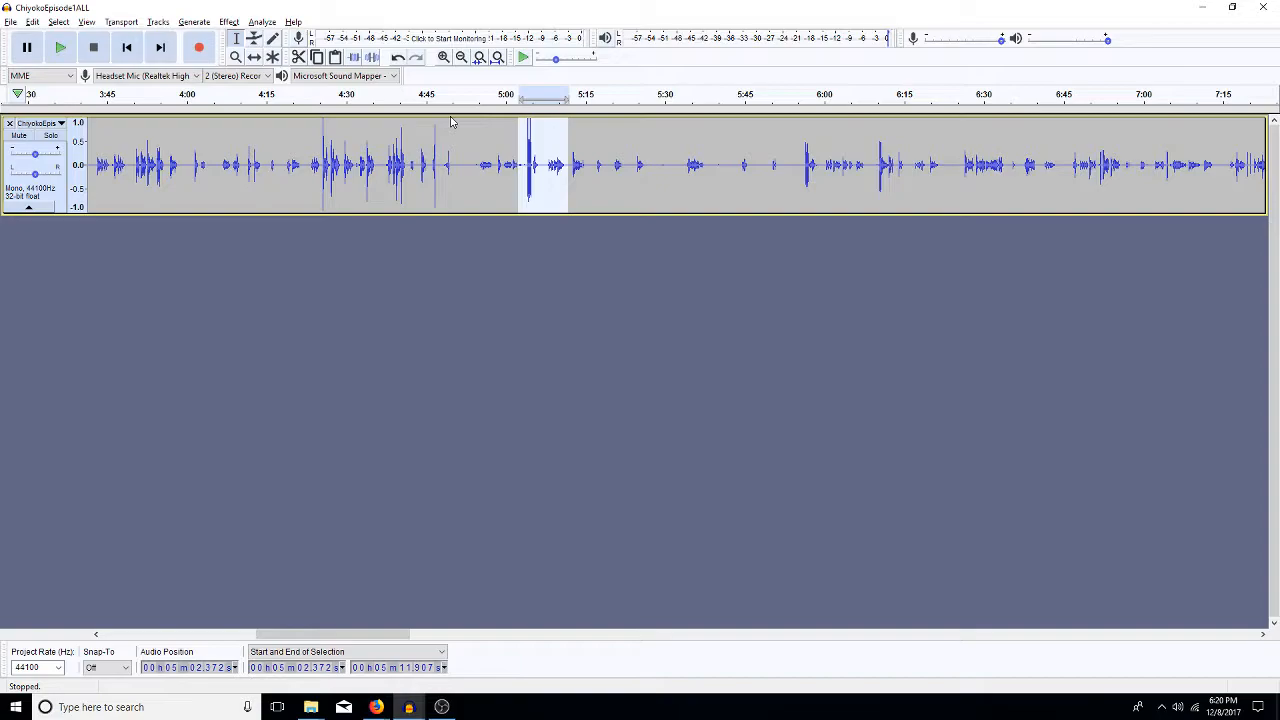
left_click(443, 57)
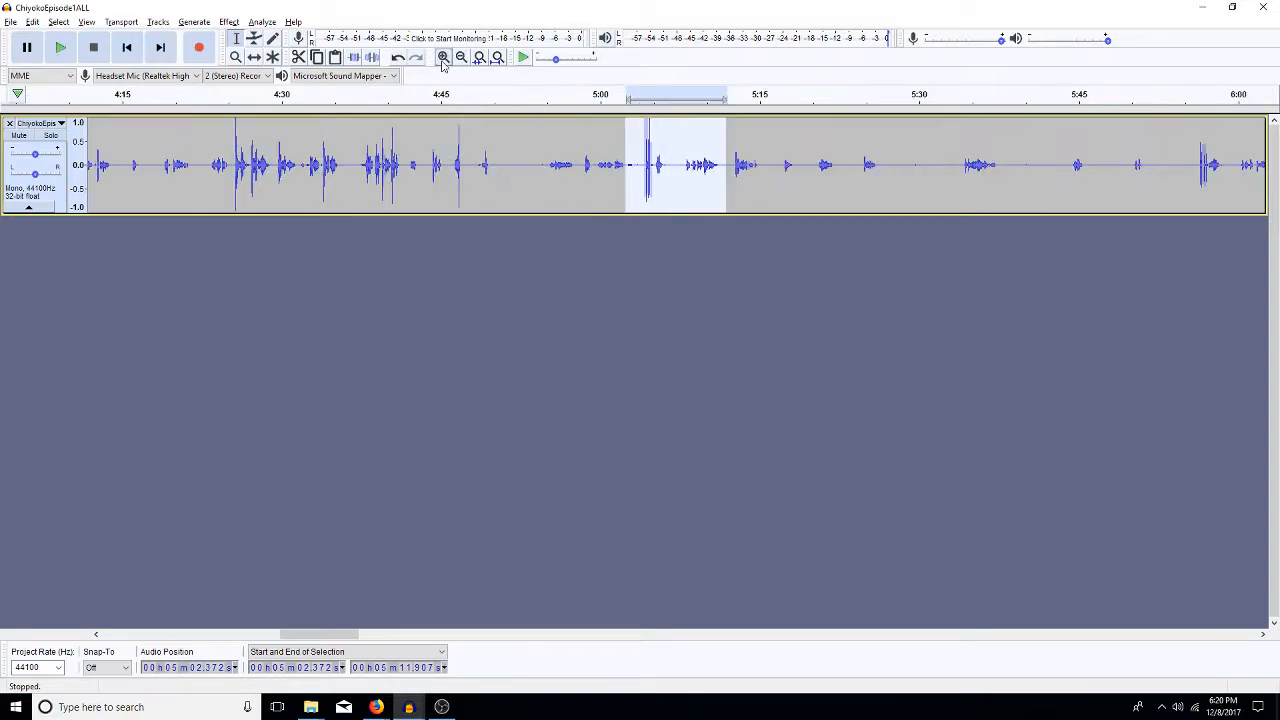
left_click(443, 57)
left_click(443, 57)
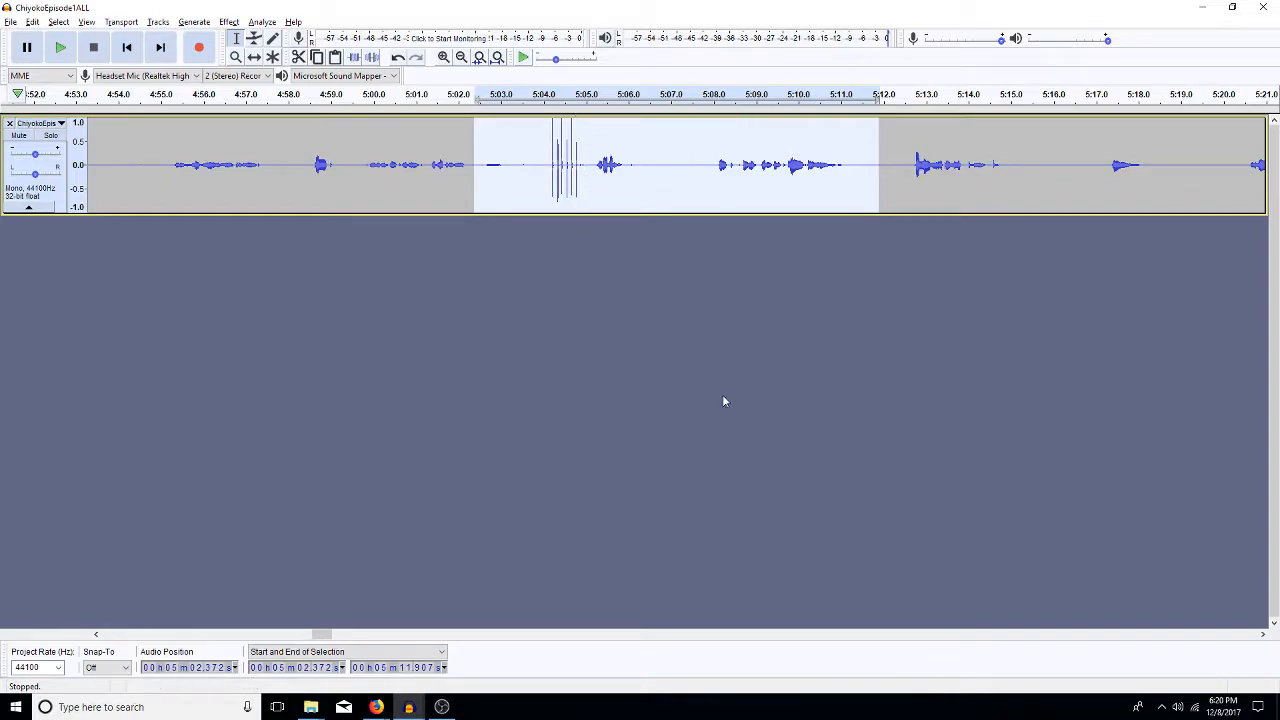
scroll(812, 640, "right", 10)
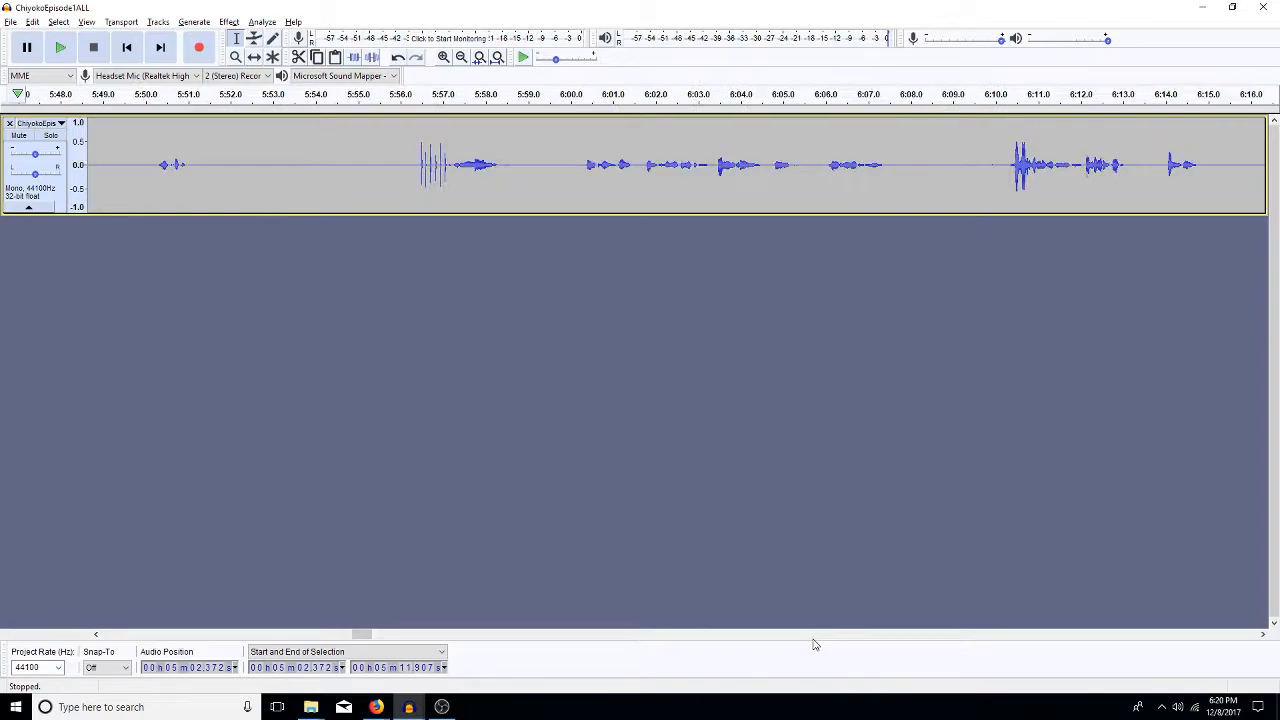
left_click(355, 634)
left_click(1054, 636)
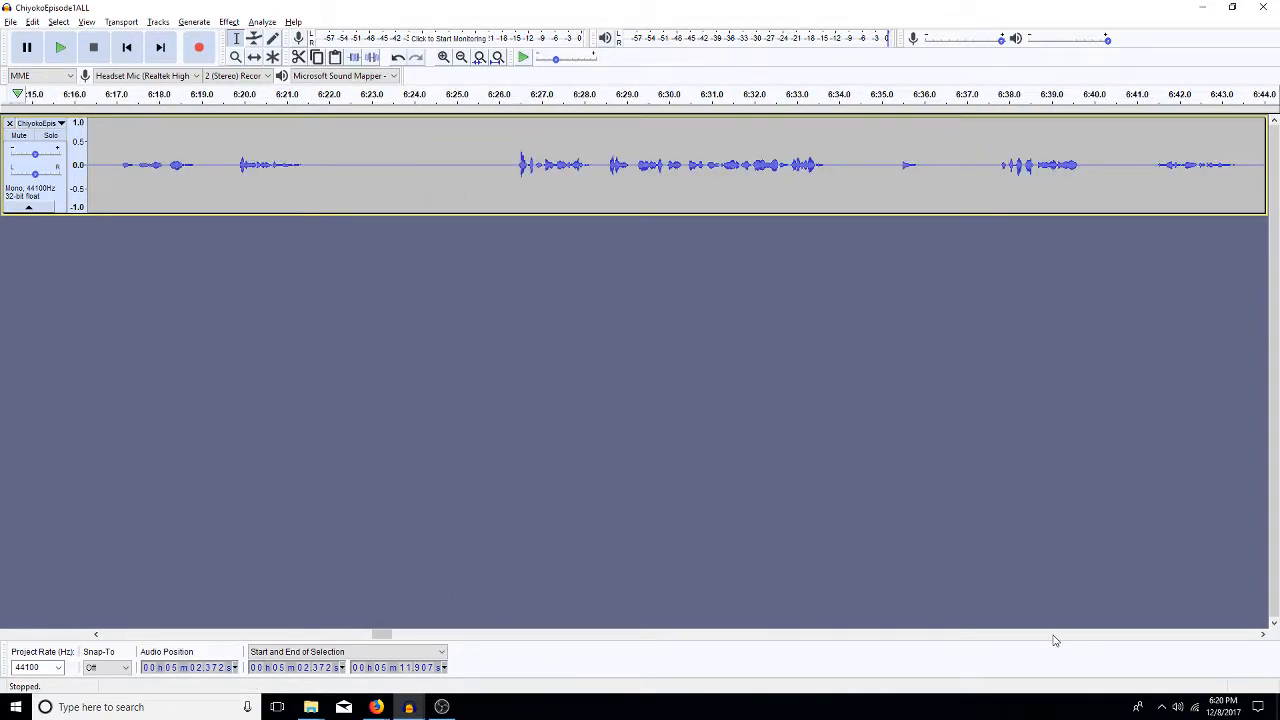
left_click(1054, 636)
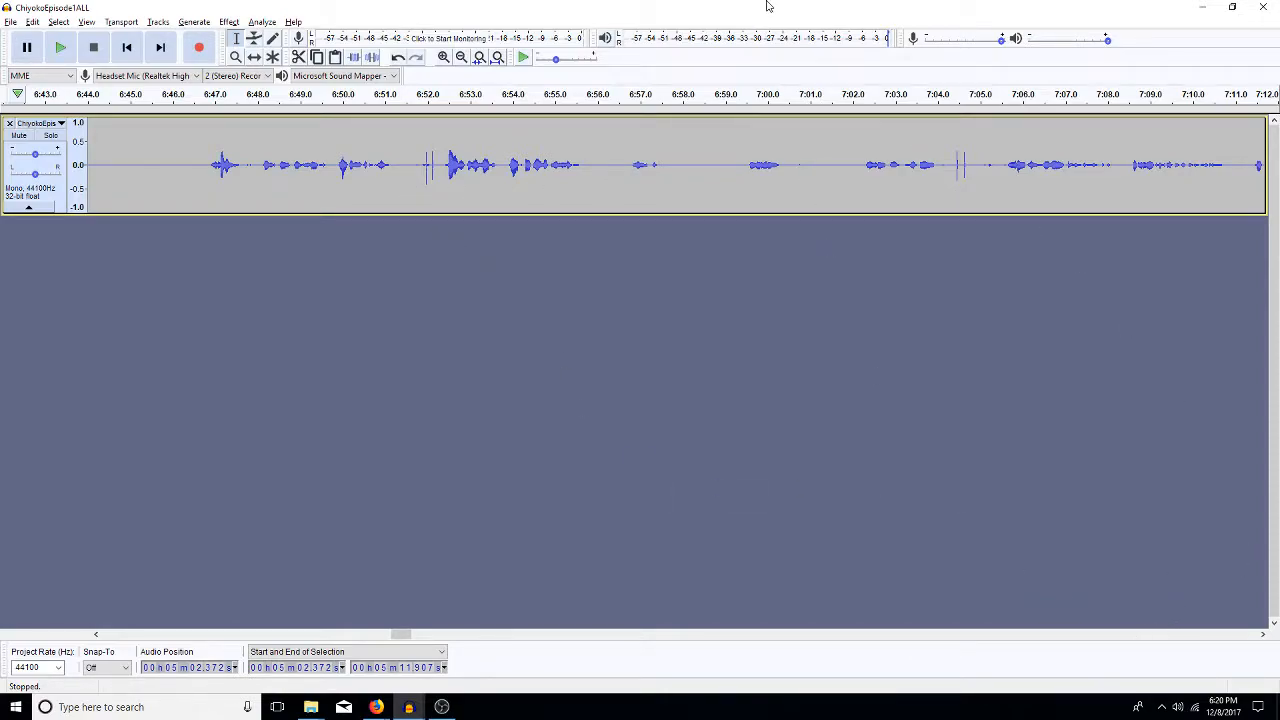
left_click(459, 58)
left_click(459, 58)
left_click(459, 58)
left_click(459, 58)
left_click(459, 58)
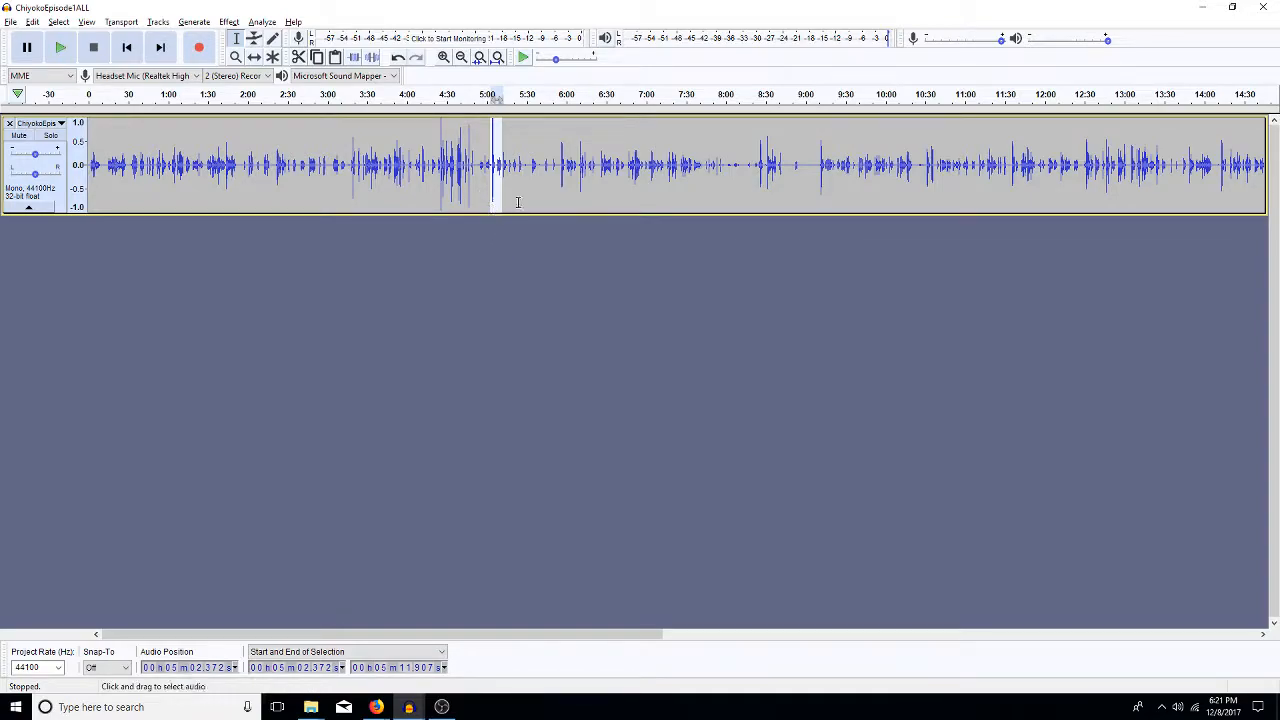
Apply Pop Mute to the entire voice recording with a threshold of -6 dB and a mute level of -2 dB.
left_click(574, 193)
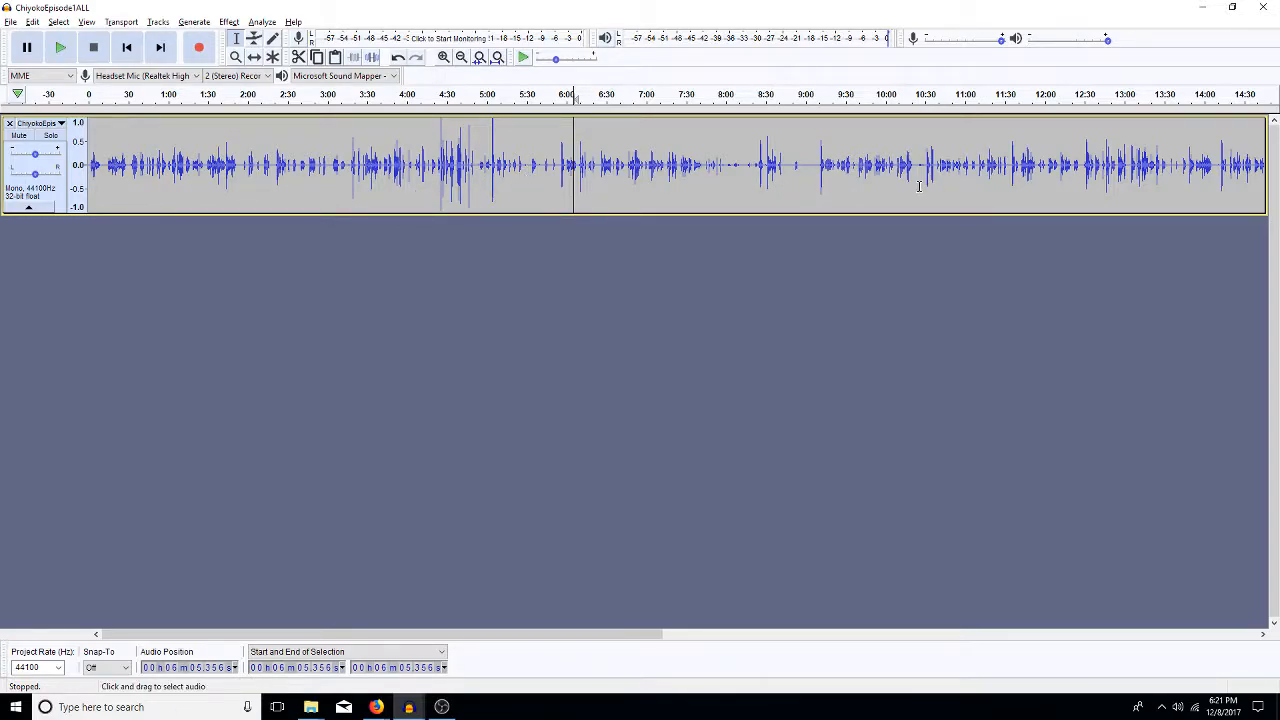
left_click(766, 195)
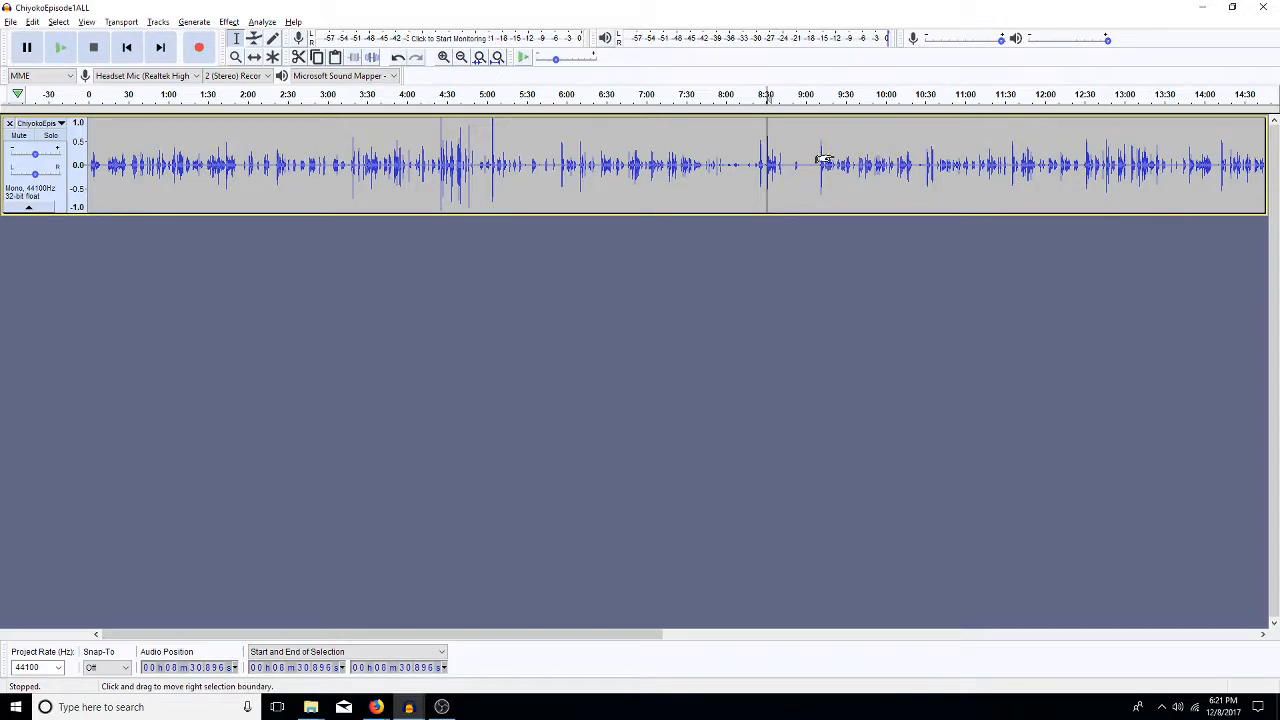
key("ctrl+a")
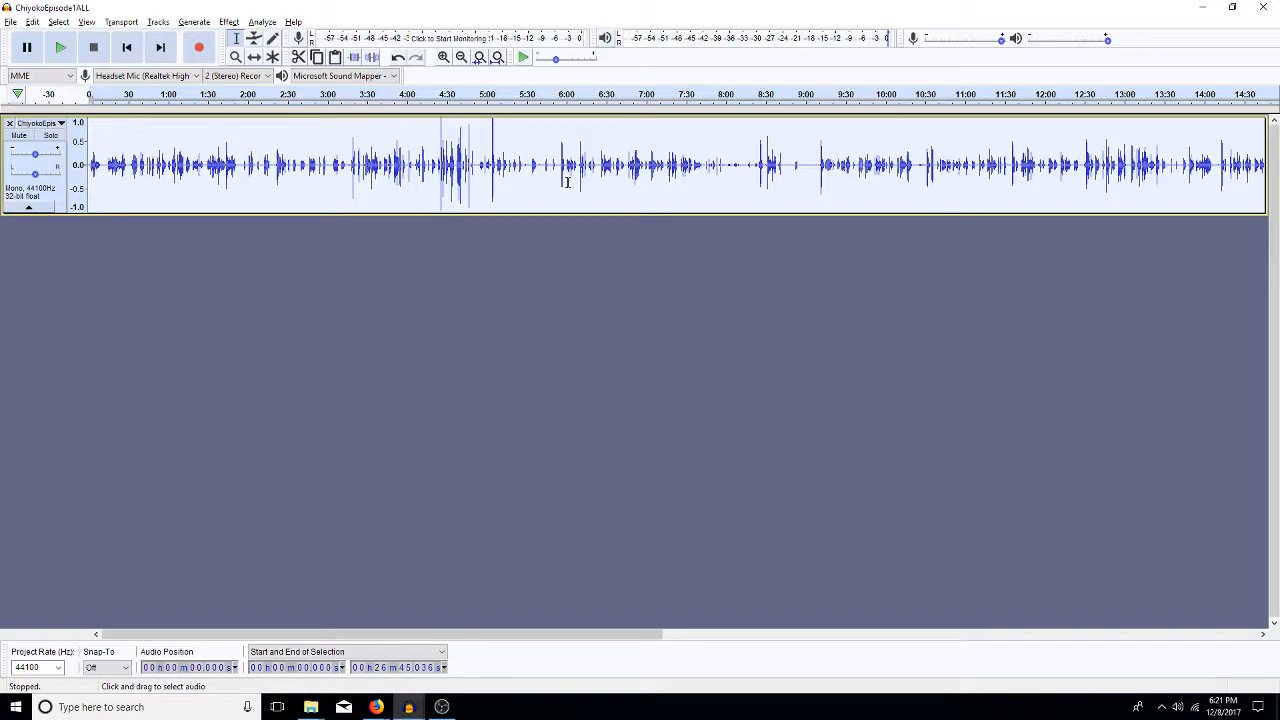
key("ctrl+f")
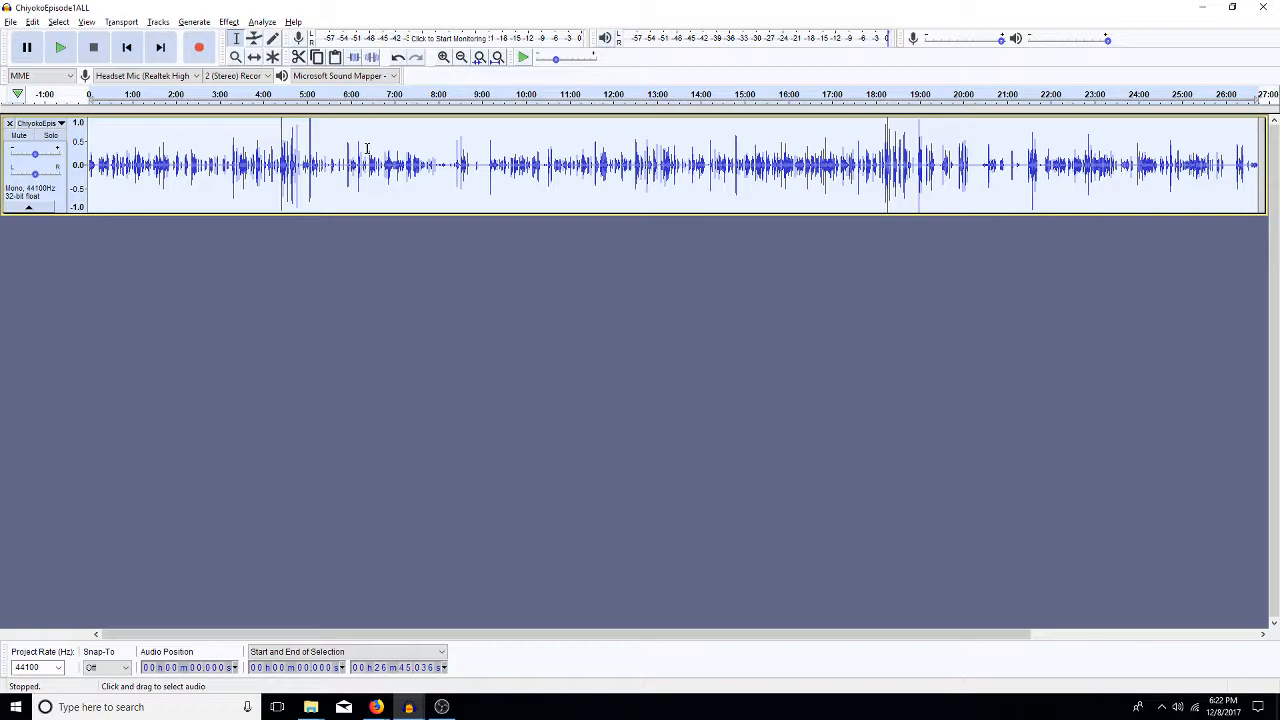
left_click(393, 168)
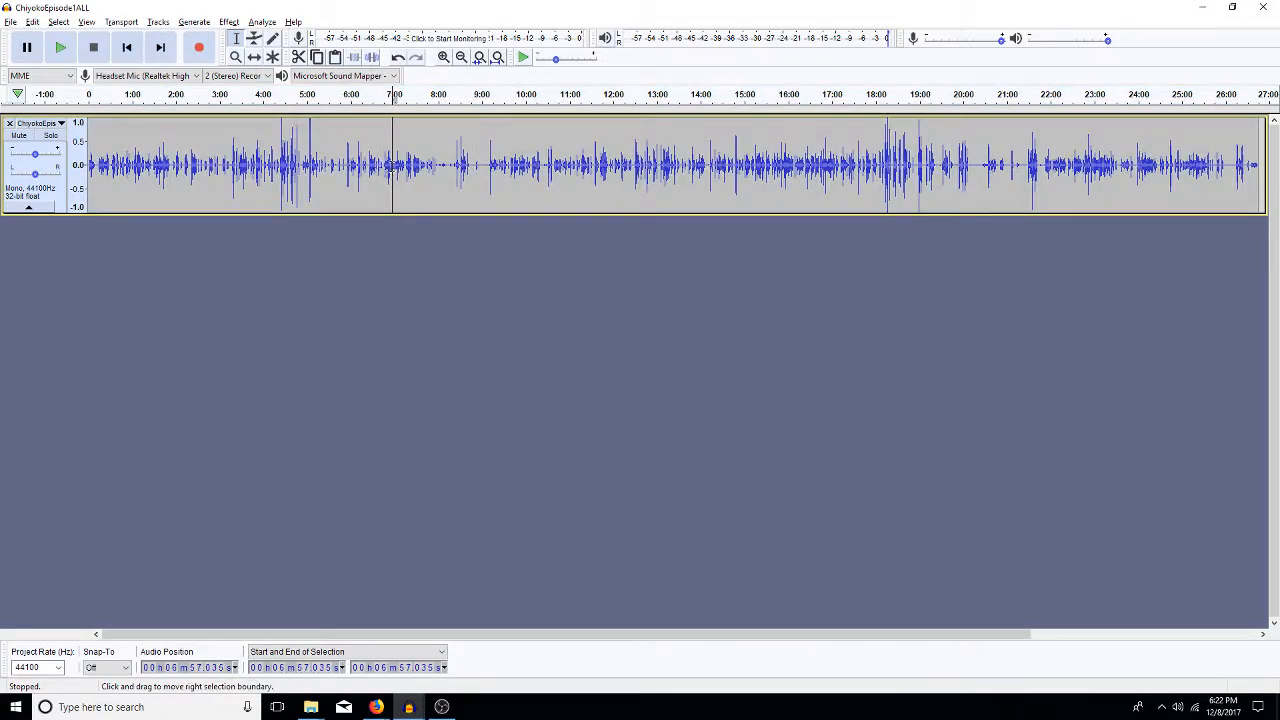
key("ctrl+a")
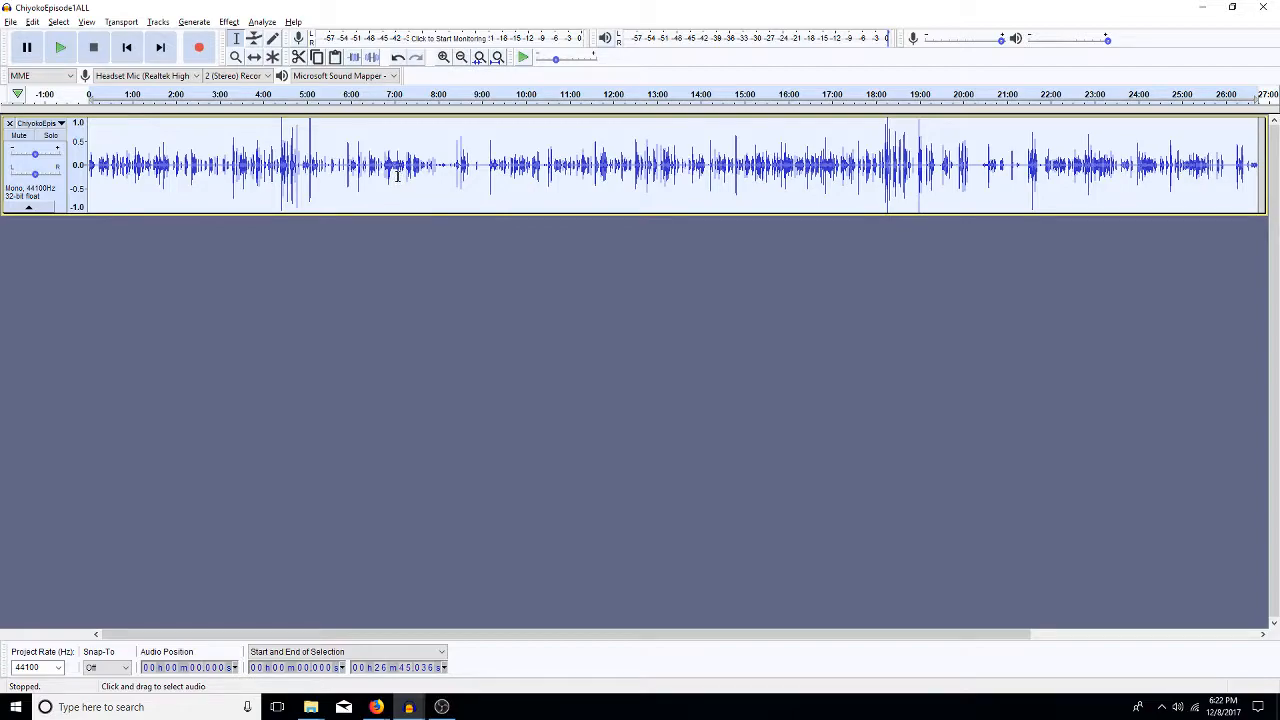
key("ctrl+r")
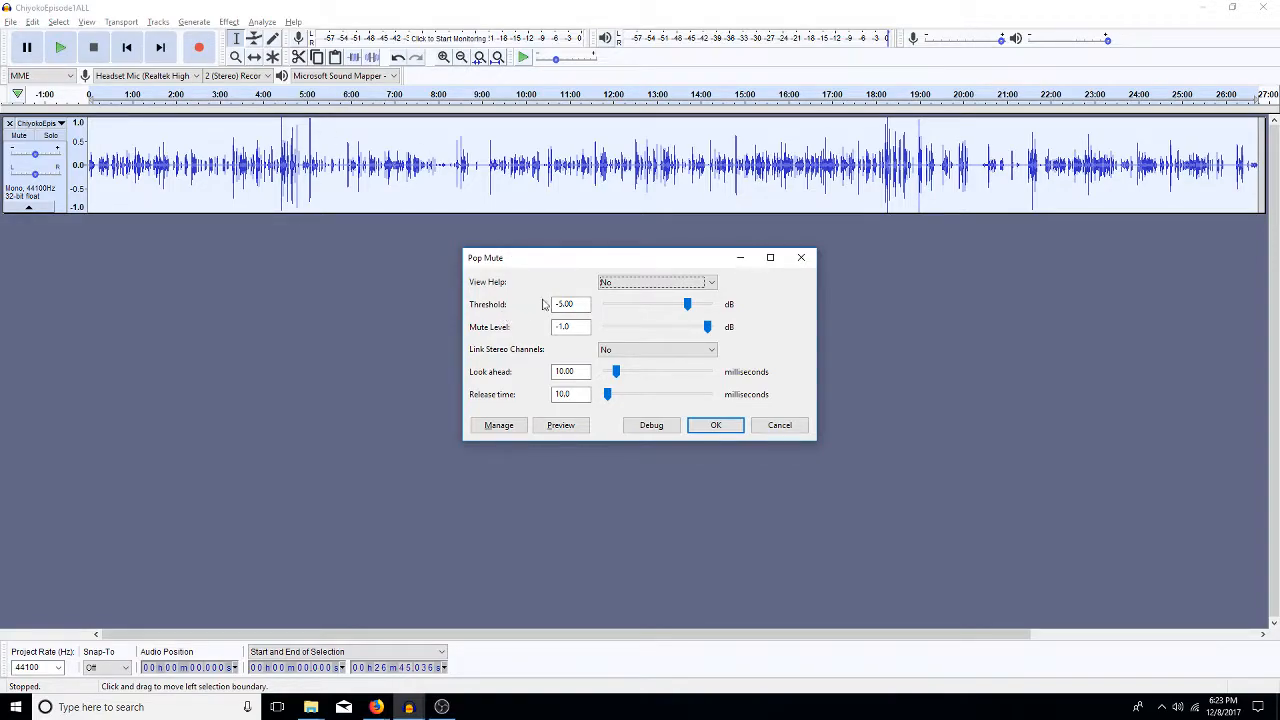
left_click(576, 305)
key("BackSpace")
type("6")
key("Tab")
key("Tab")
key("Left")
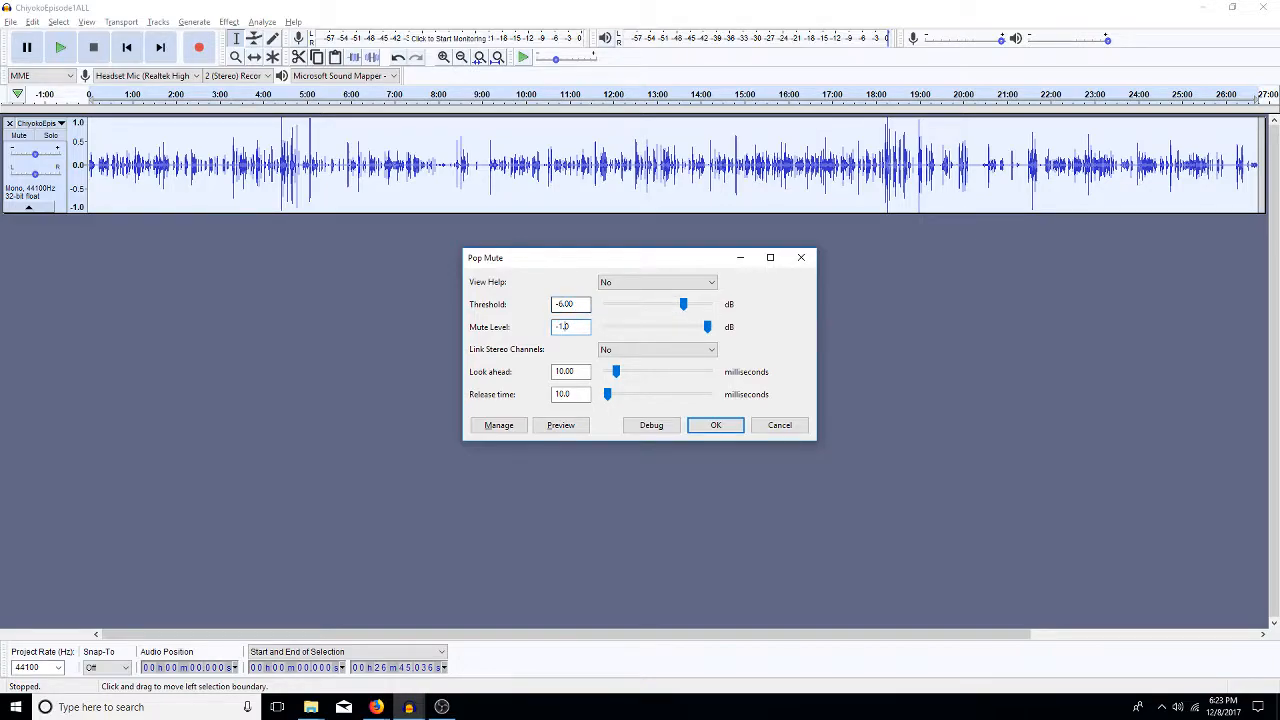
key("BackSpace")
key("BackSpace")
type("3")
key("Return")
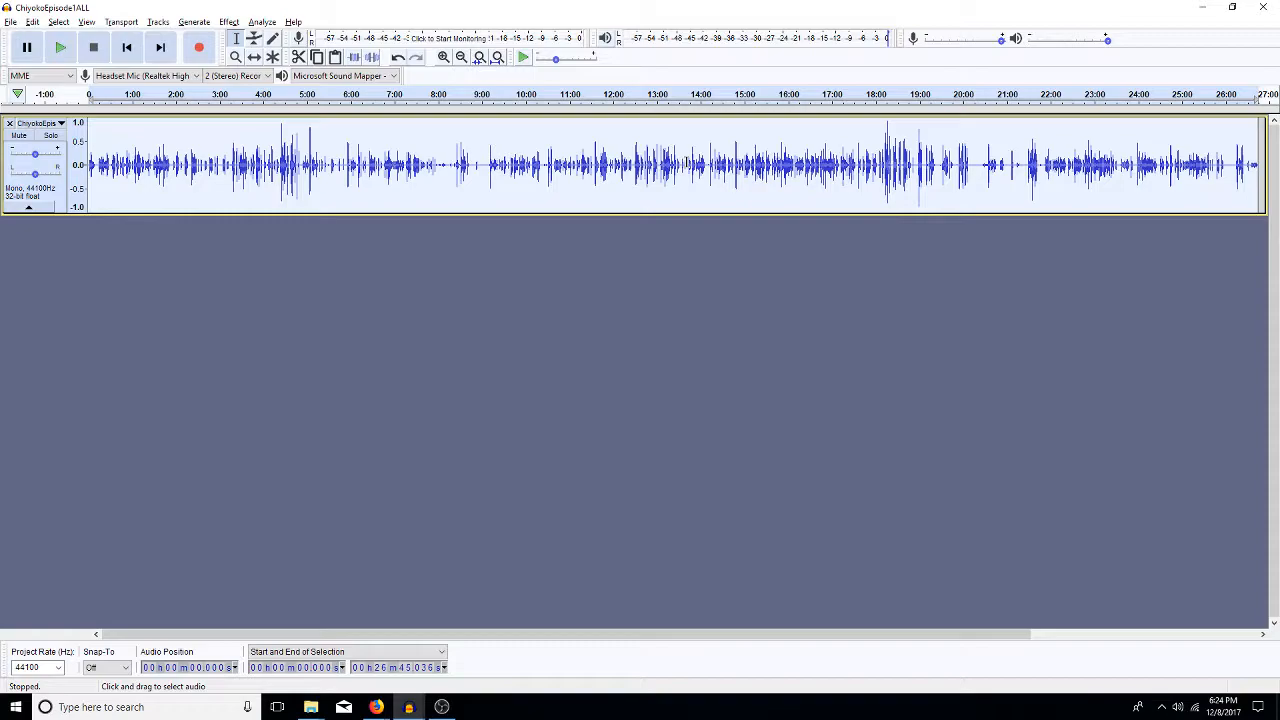
Repeat Pop Mute twice on the entire voice recording with the same settings.
key("ctrl+r")
key("ctrl+r")
left_click(627, 172)
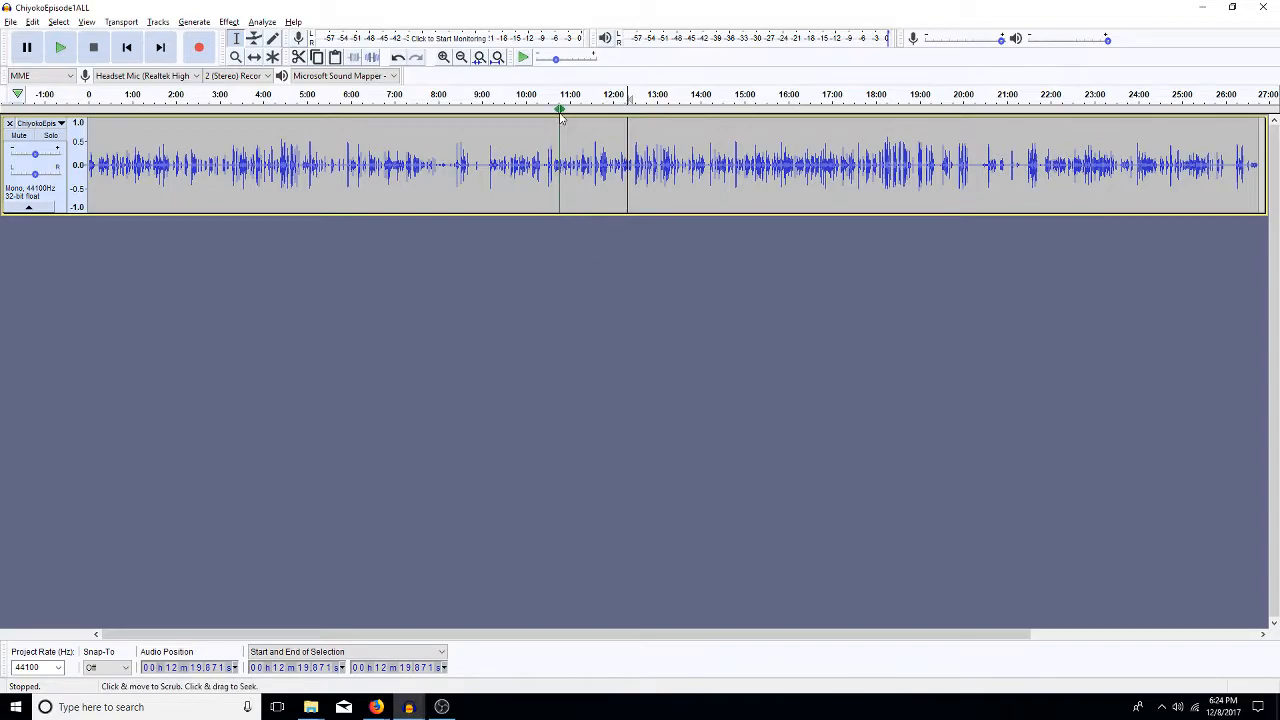
left_click_drag(596, 185, 623, 185)
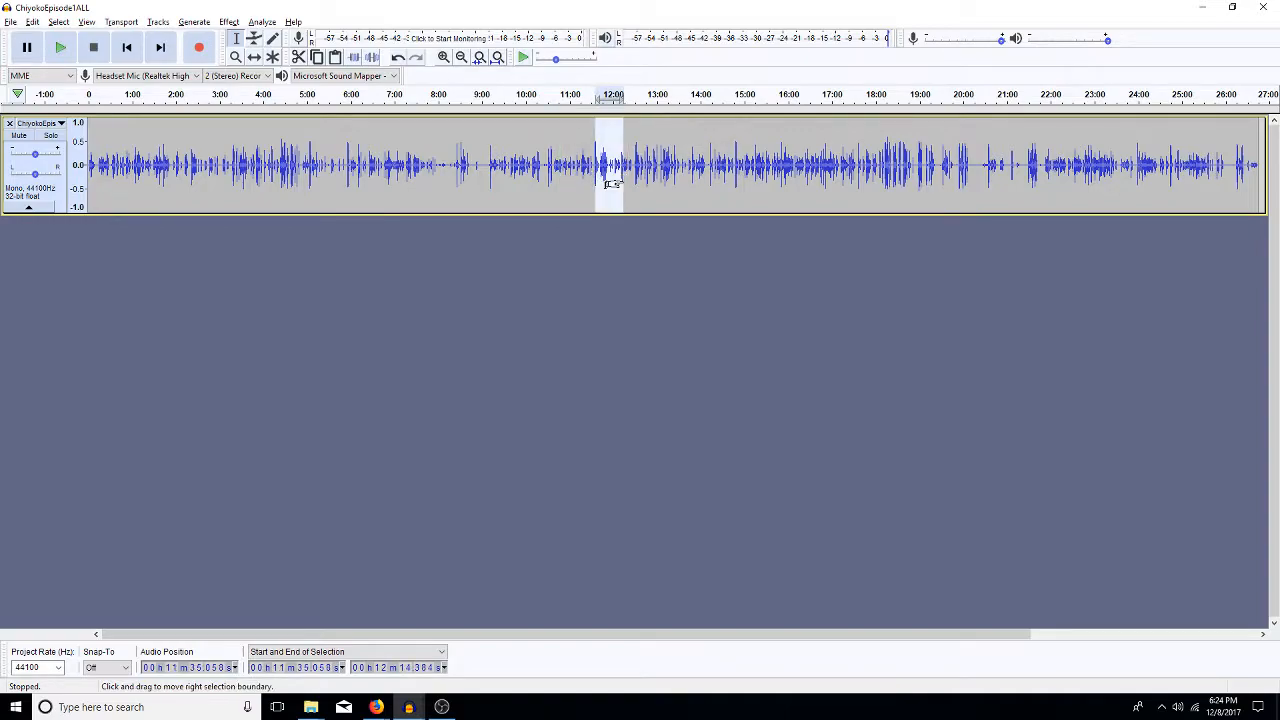
key("space")
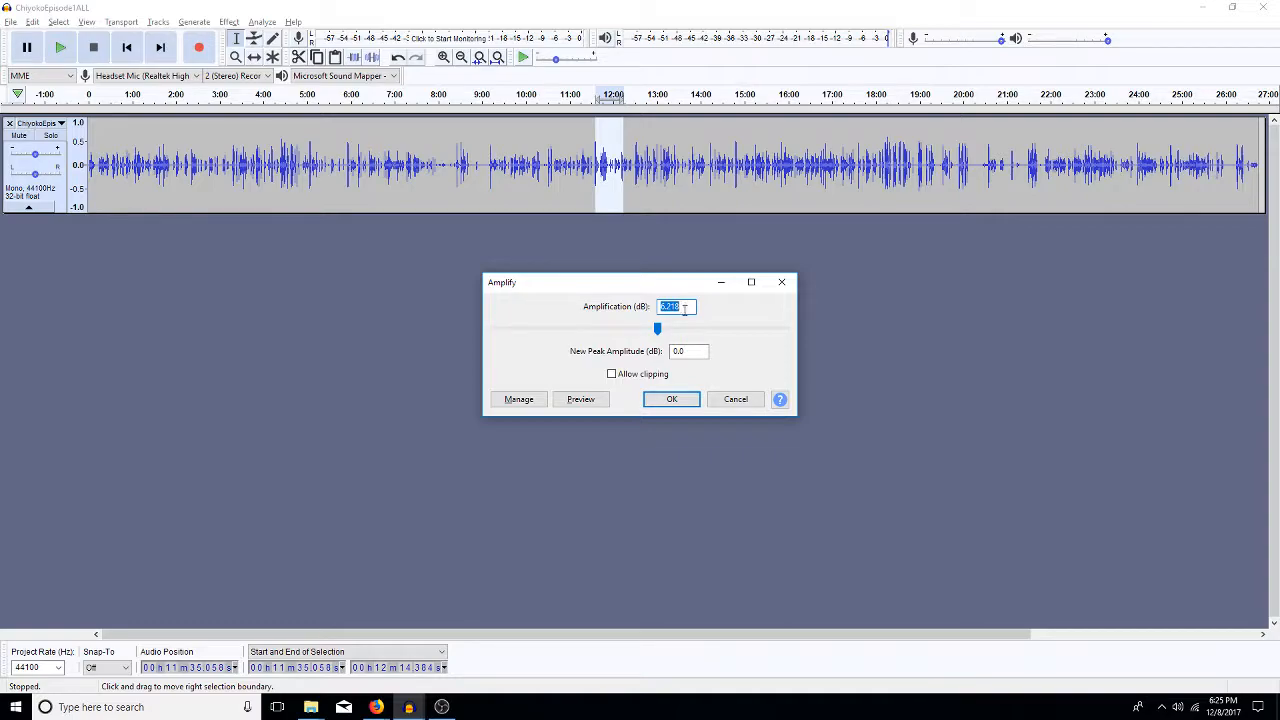
left_click(732, 401)
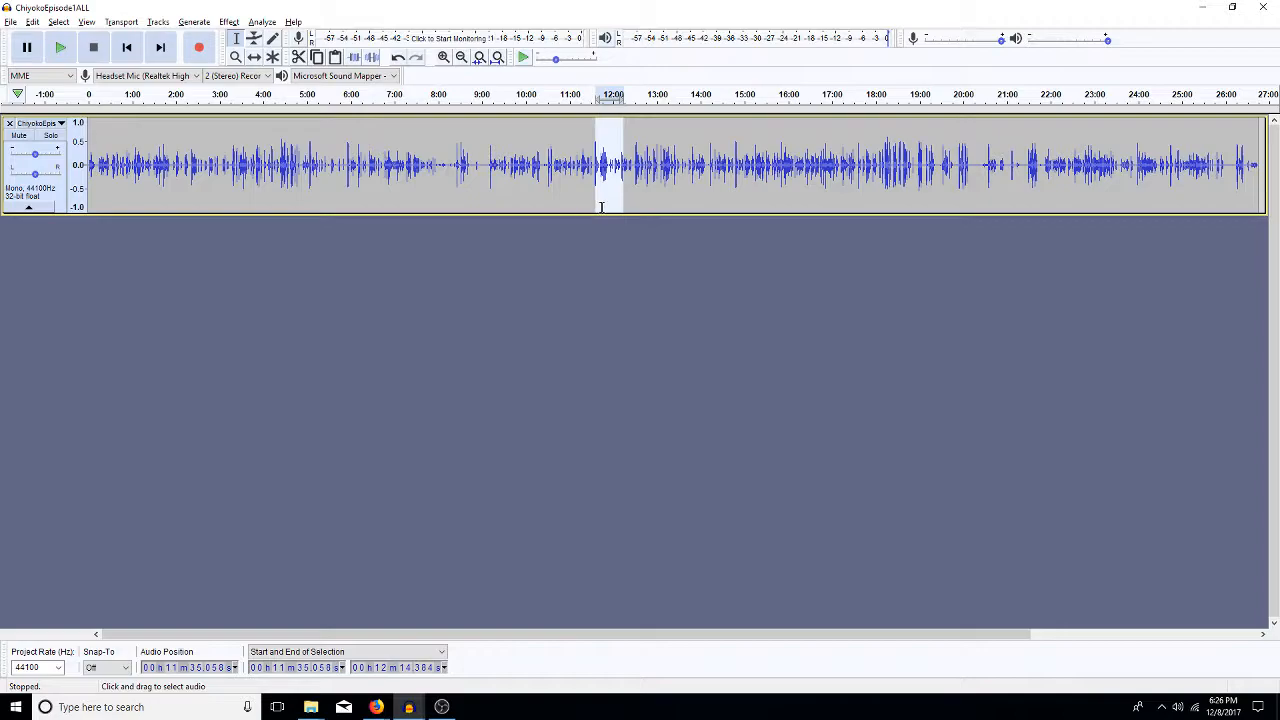
left_click(590, 187)
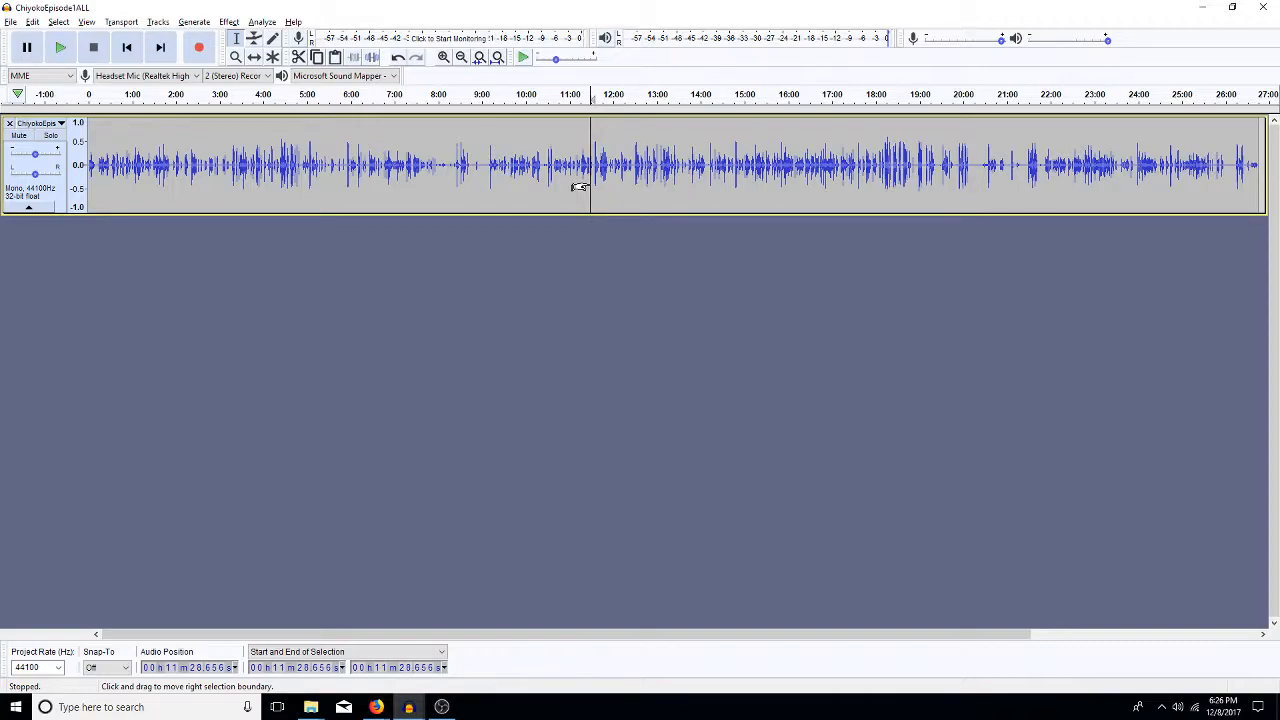
left_click(572, 172)
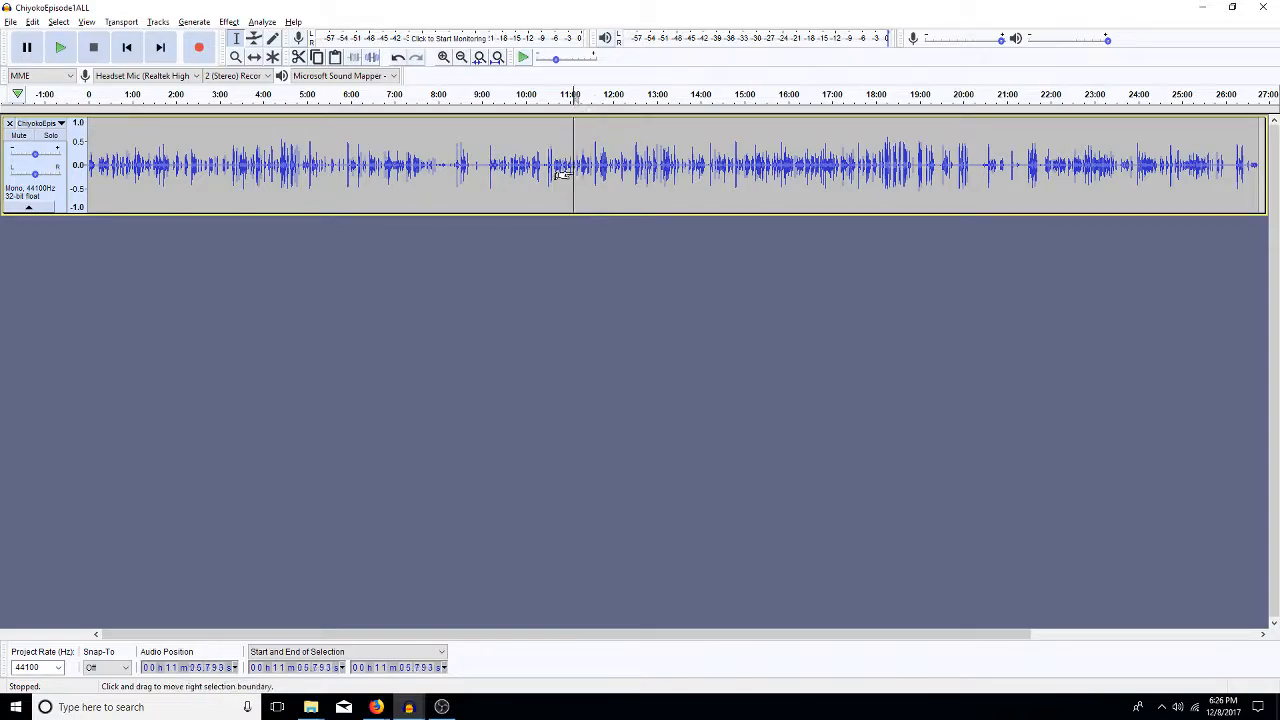
Select the entire voice recording again and run Pop Mute once more with the same settings.
key("ctrl+a")
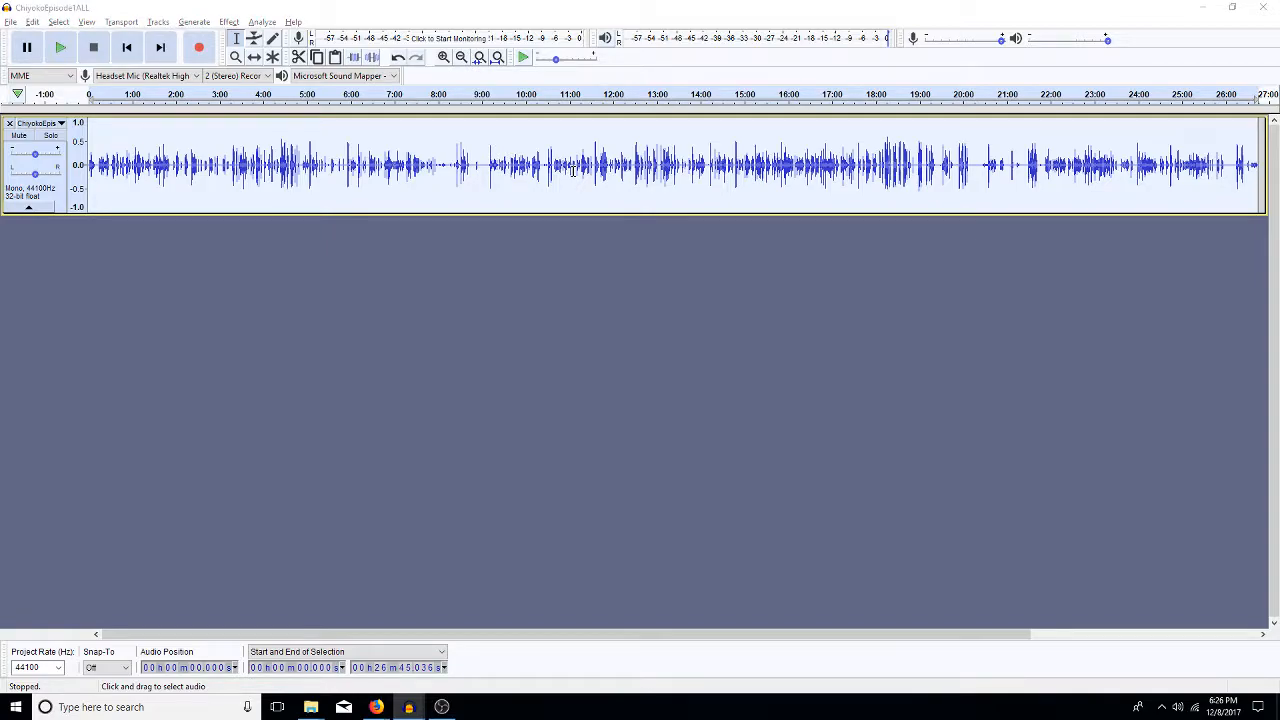
key("ctrl+r")
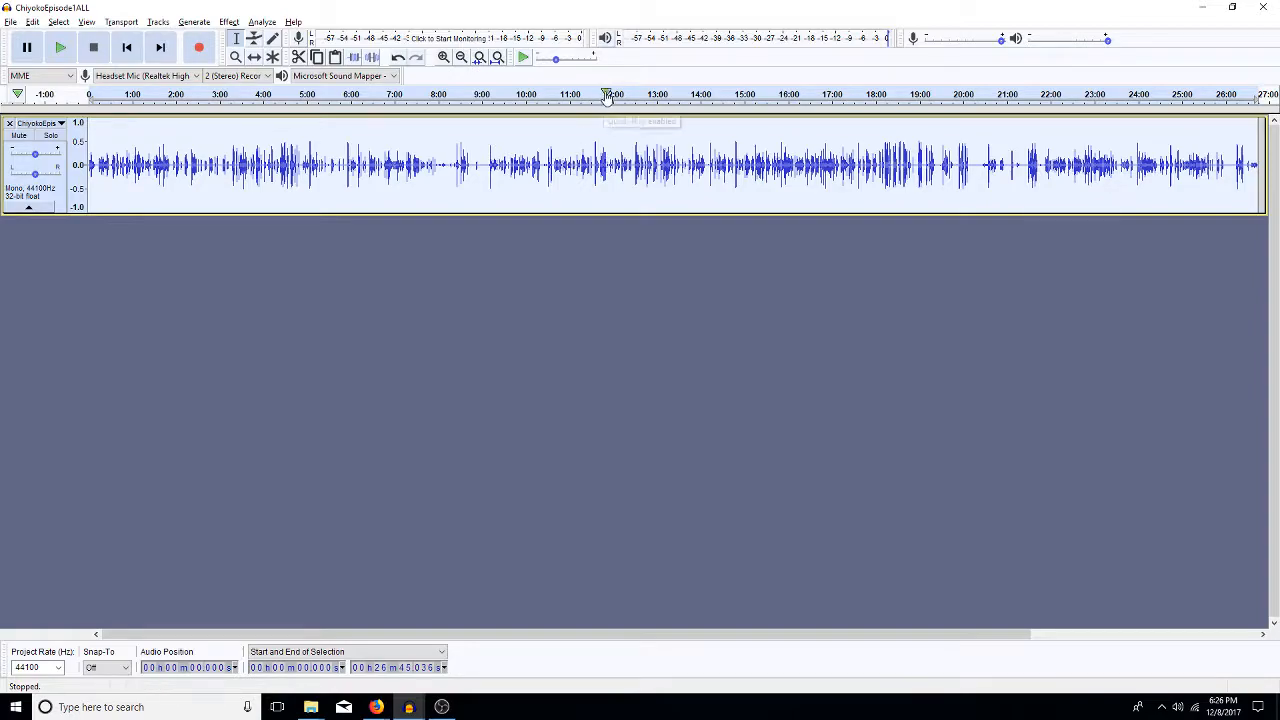
left_click(588, 170)
key("ctrl+a")
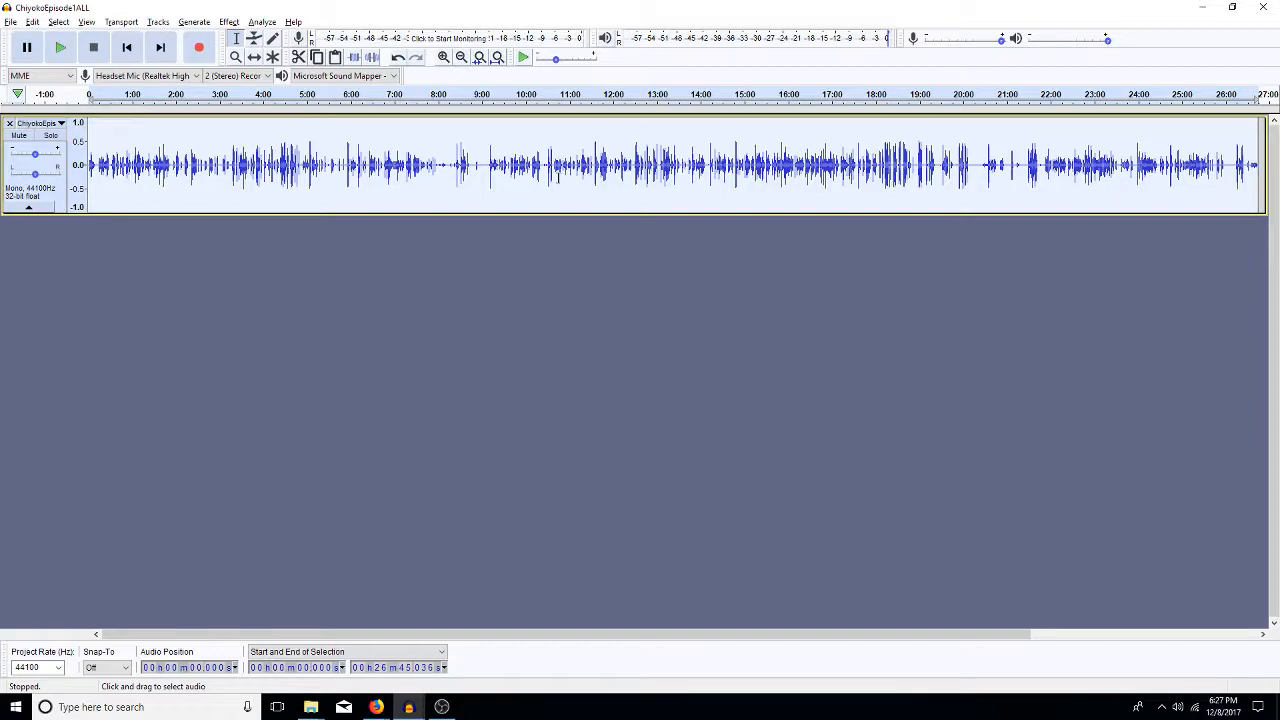
Select the stretch at about 4:08–5:47 and examine its limited peaks up close.
left_click(561, 185)
double_click(560, 188)
left_click_drag(268, 180, 340, 178)
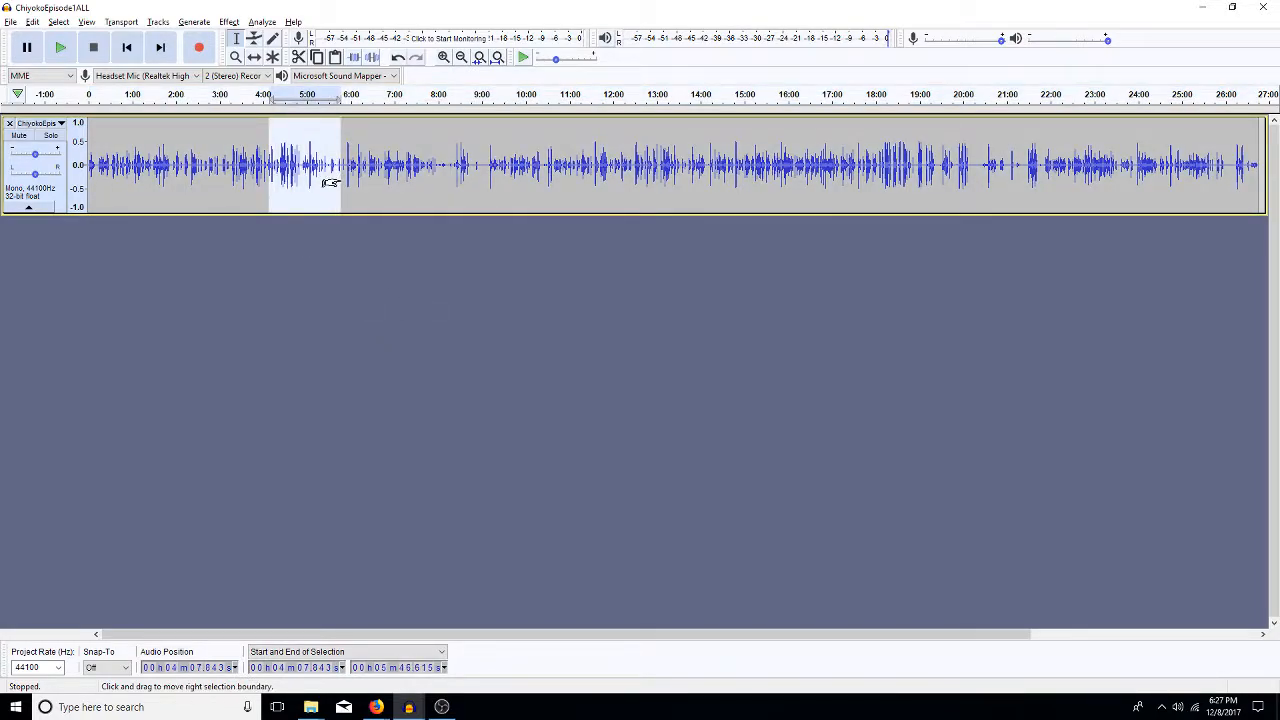
key("ctrl+e")
left_click(348, 168)
left_click_drag(348, 168, 350, 170)
Amplify the entire voice recording to a new peak amplitude of 0 dB.
key("ctrl+a")
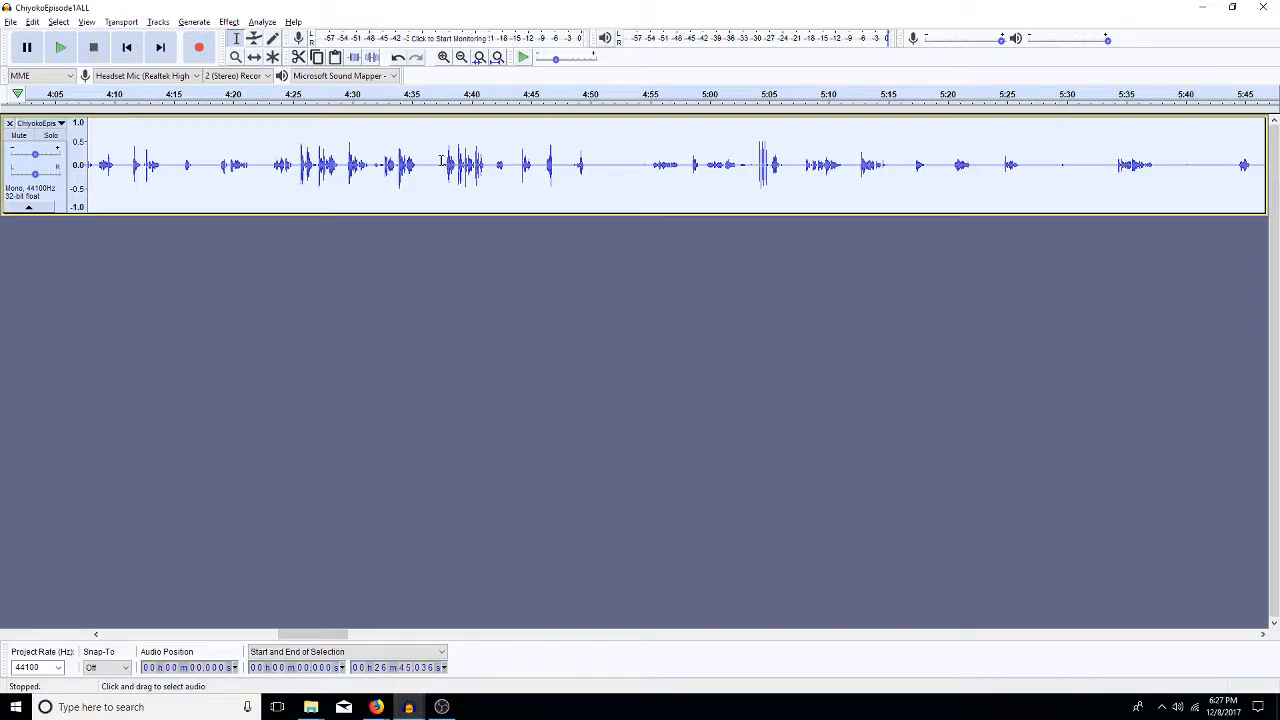
key("ctrl+f")
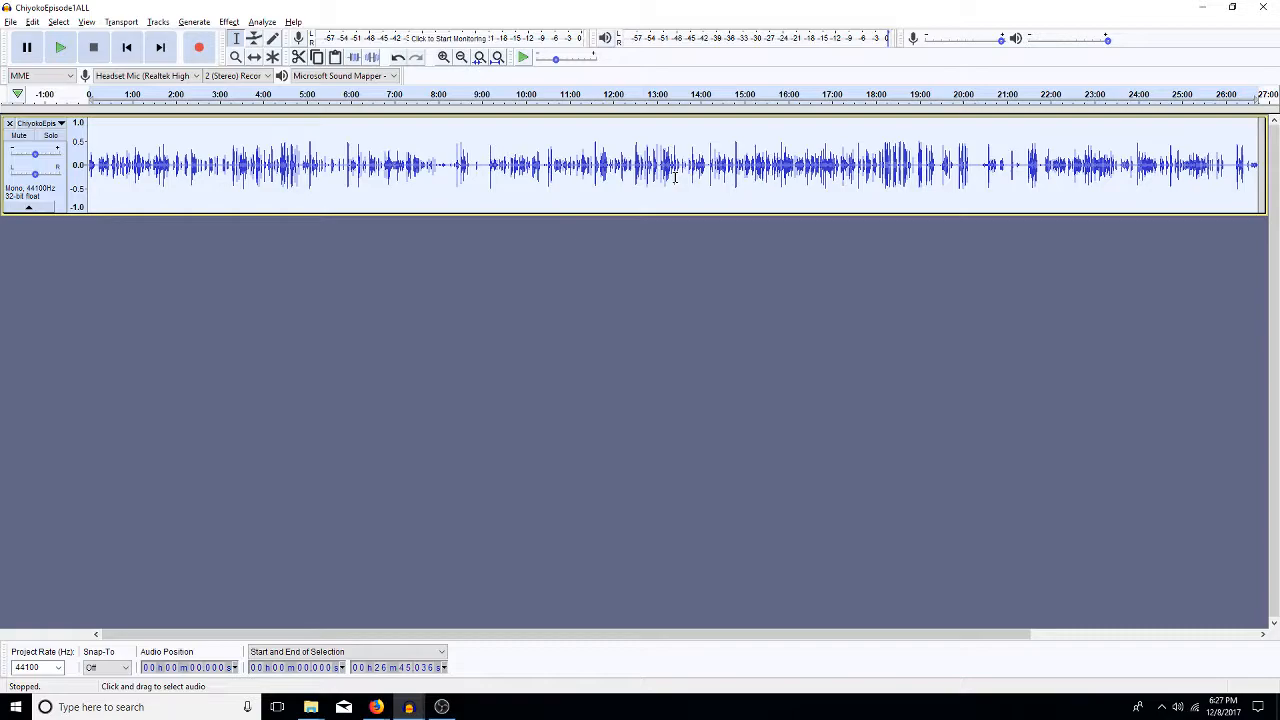
key("ctrl+shift+a")
key("Return")
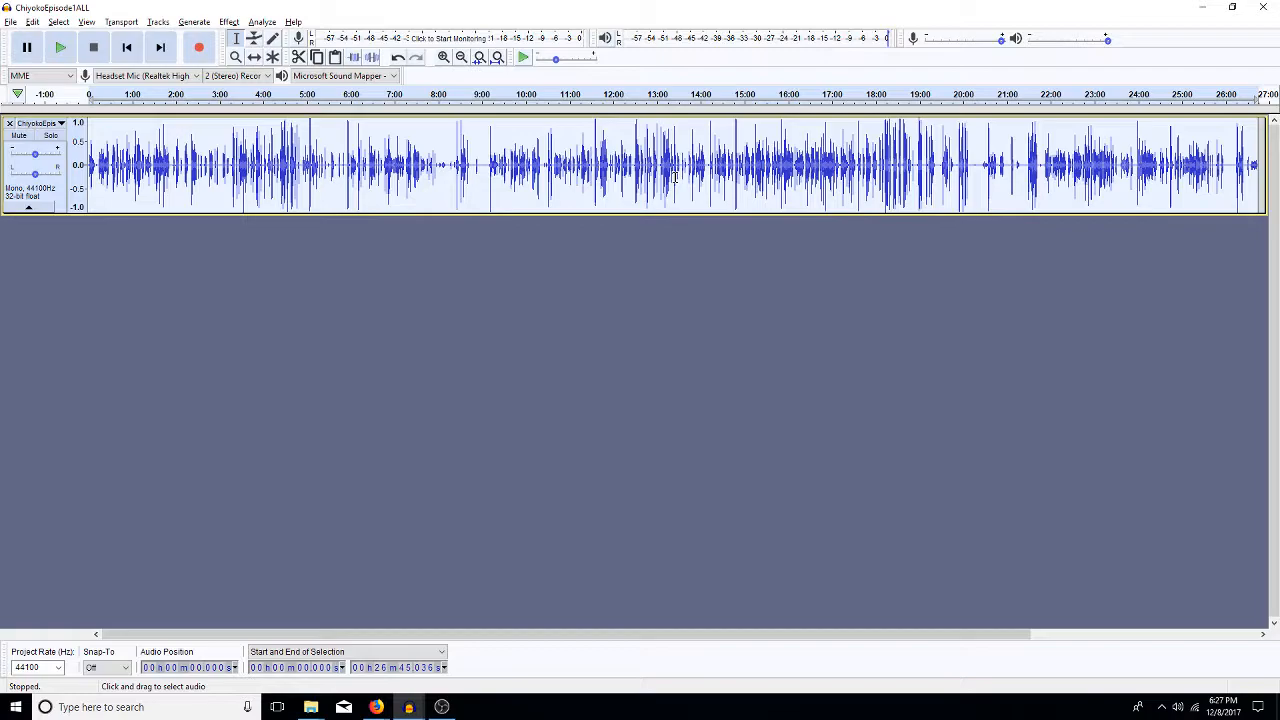
left_click(228, 22)
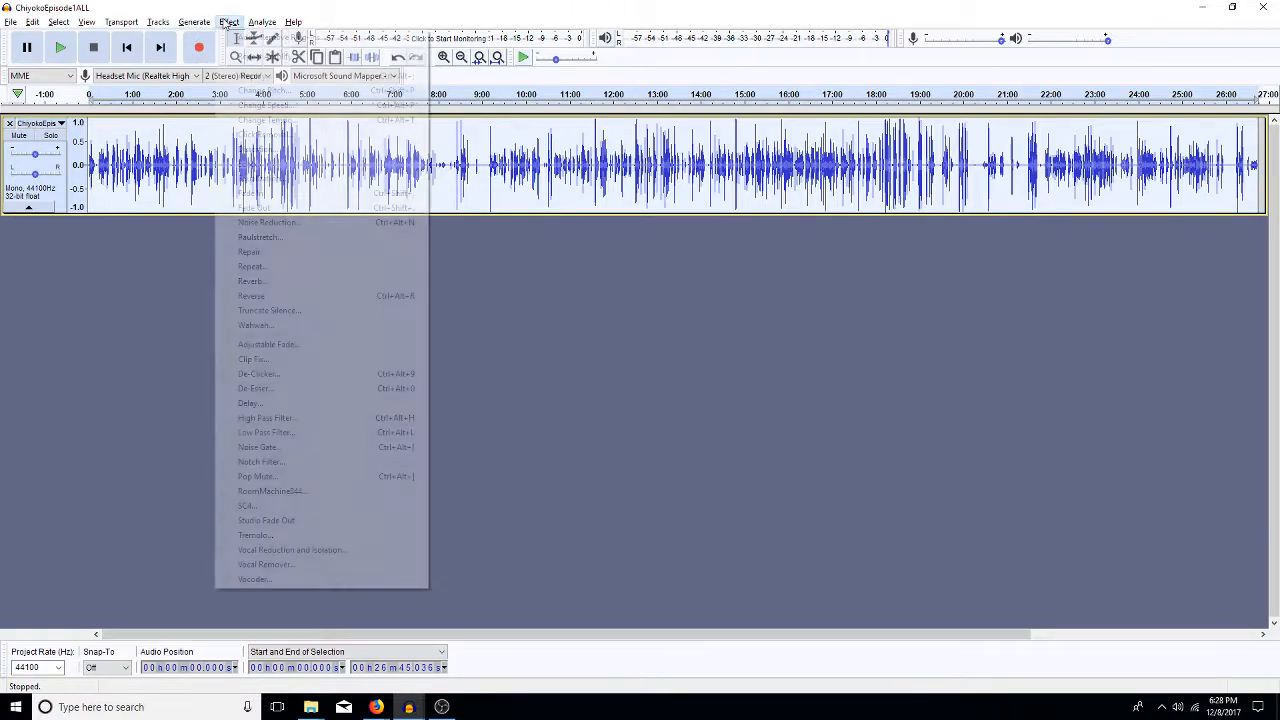
left_click(620, 172)
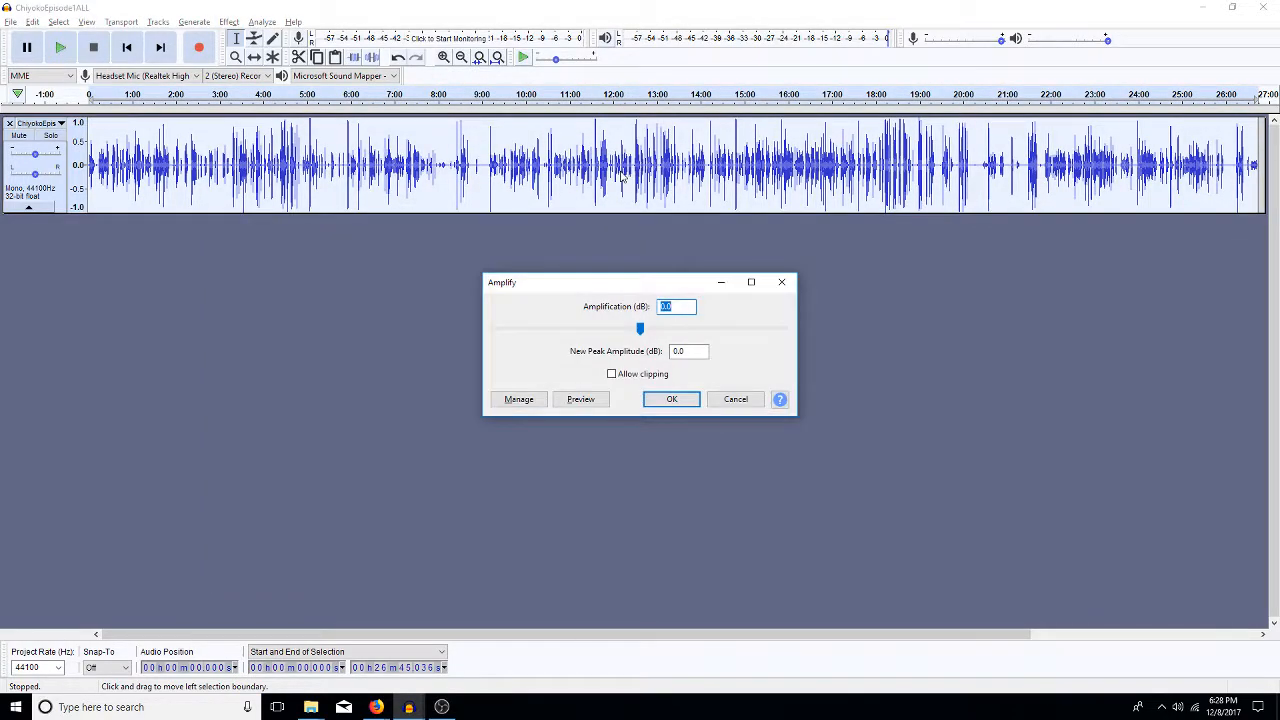
left_click(736, 400)
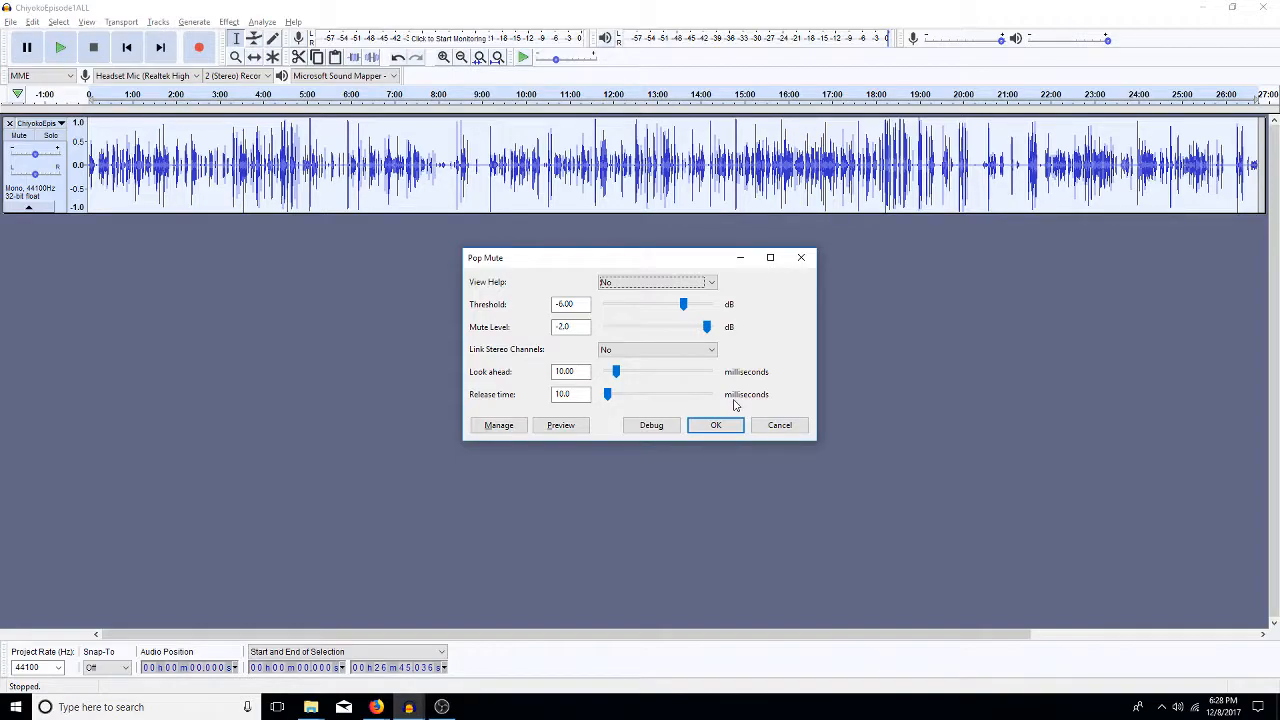
Apply Pop Mute to the entire recording with a threshold of -3 dB and mute level of -1 dB, and repeat it twice.
left_click(565, 305)
left_click(565, 304)
key("BackSpace")
type("3")
left_click(571, 327)
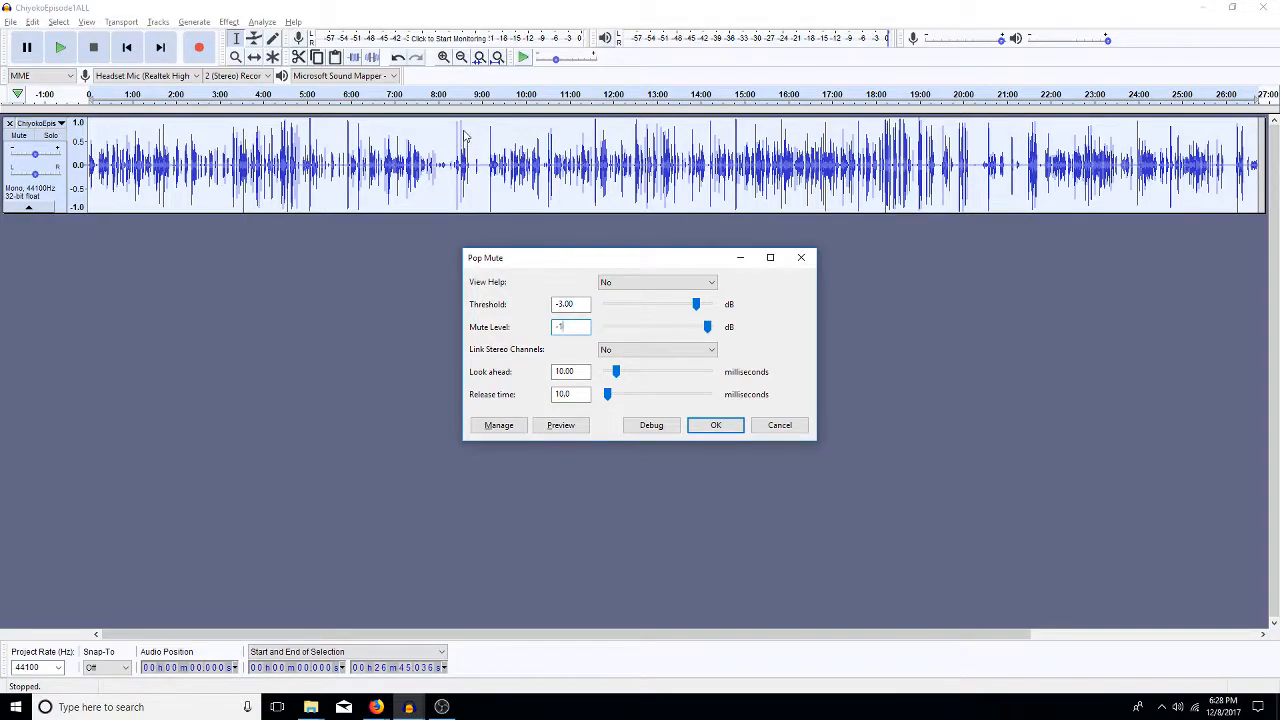
left_click(707, 428)
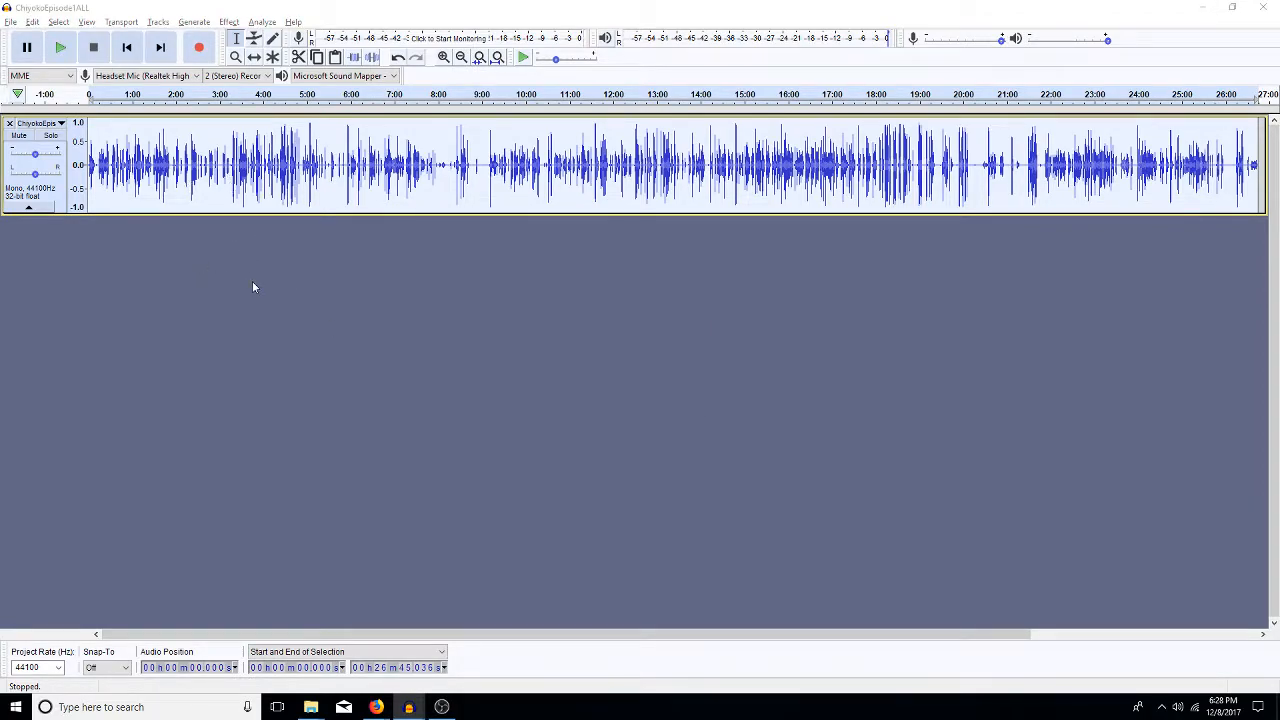
key("ctrl+r")
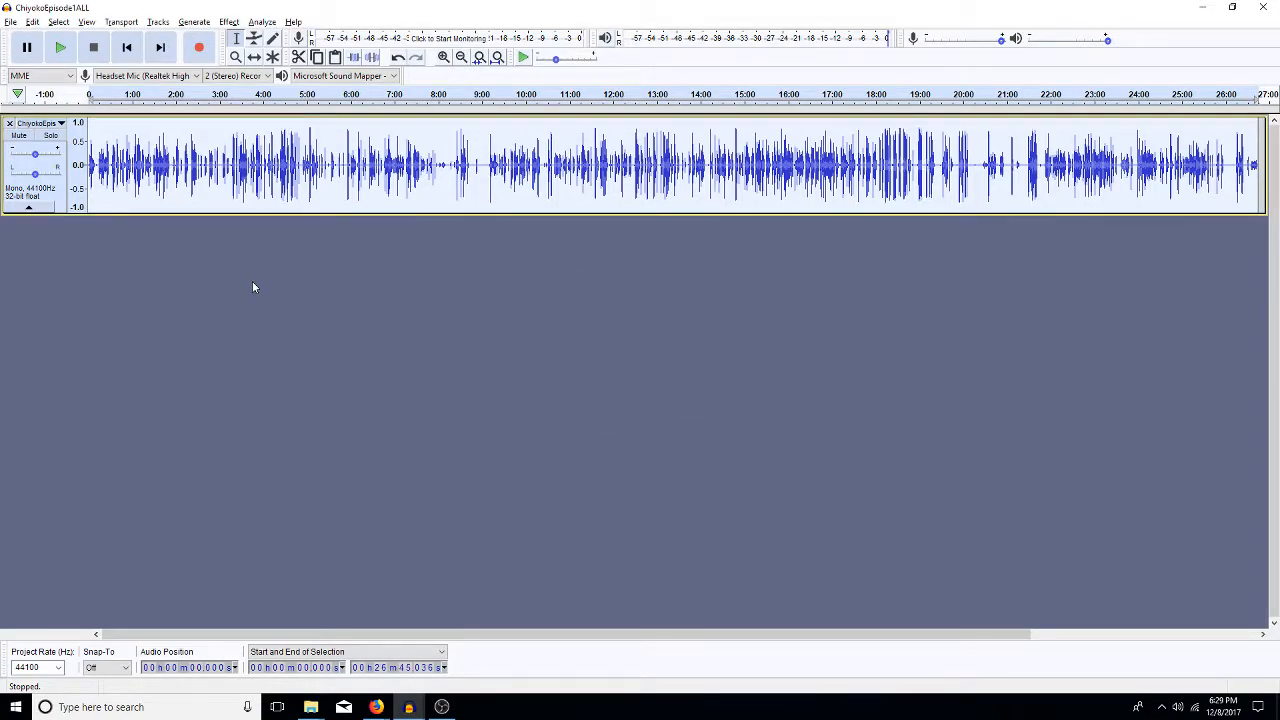
key("ctrl+r")
Compare the quiet stretches at about 2:38–3:07 and 5:18–5:43 with the rest of the voice recording.
left_click_drag(204, 165, 226, 165)
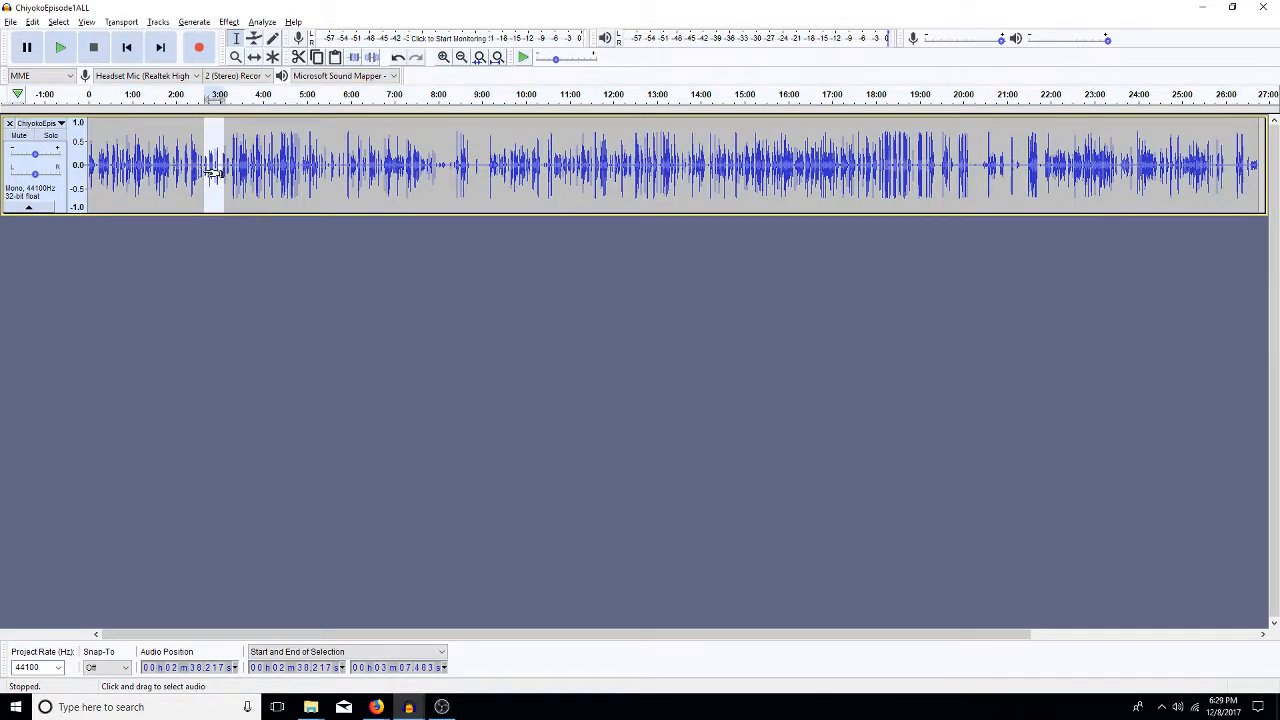
left_click(320, 166)
left_click_drag(327, 169, 338, 168)
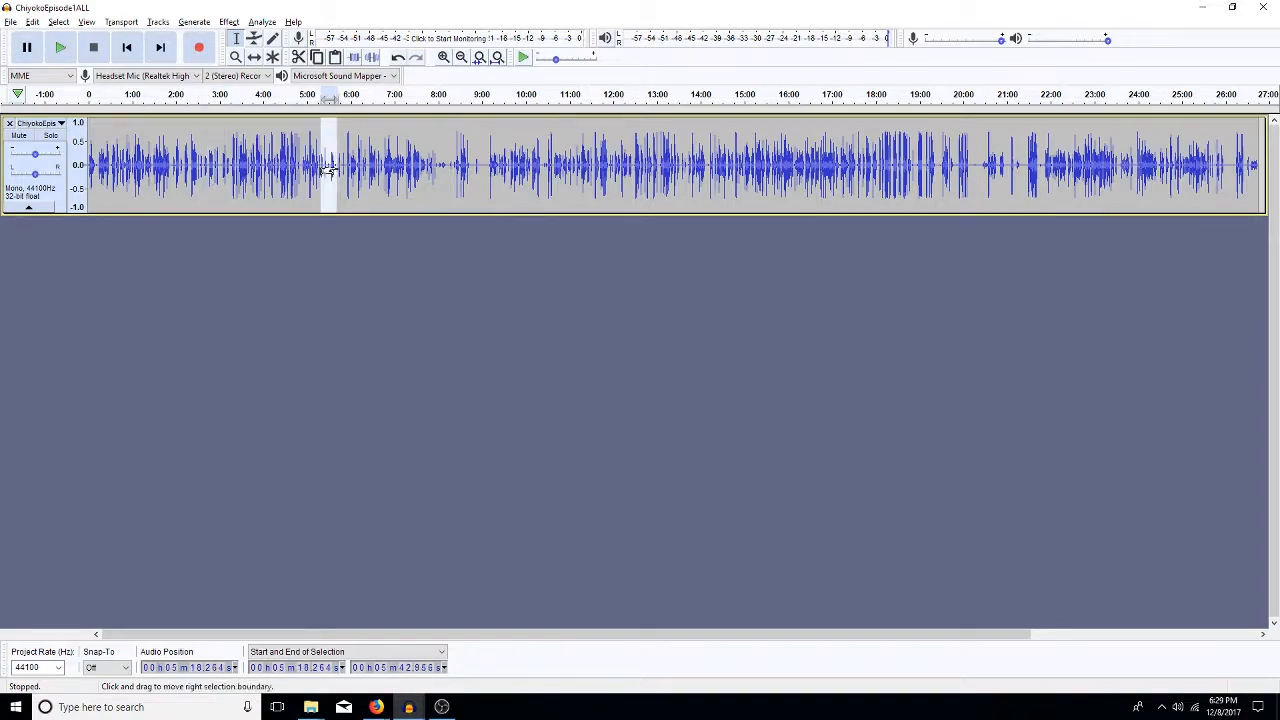
double_click(354, 163)
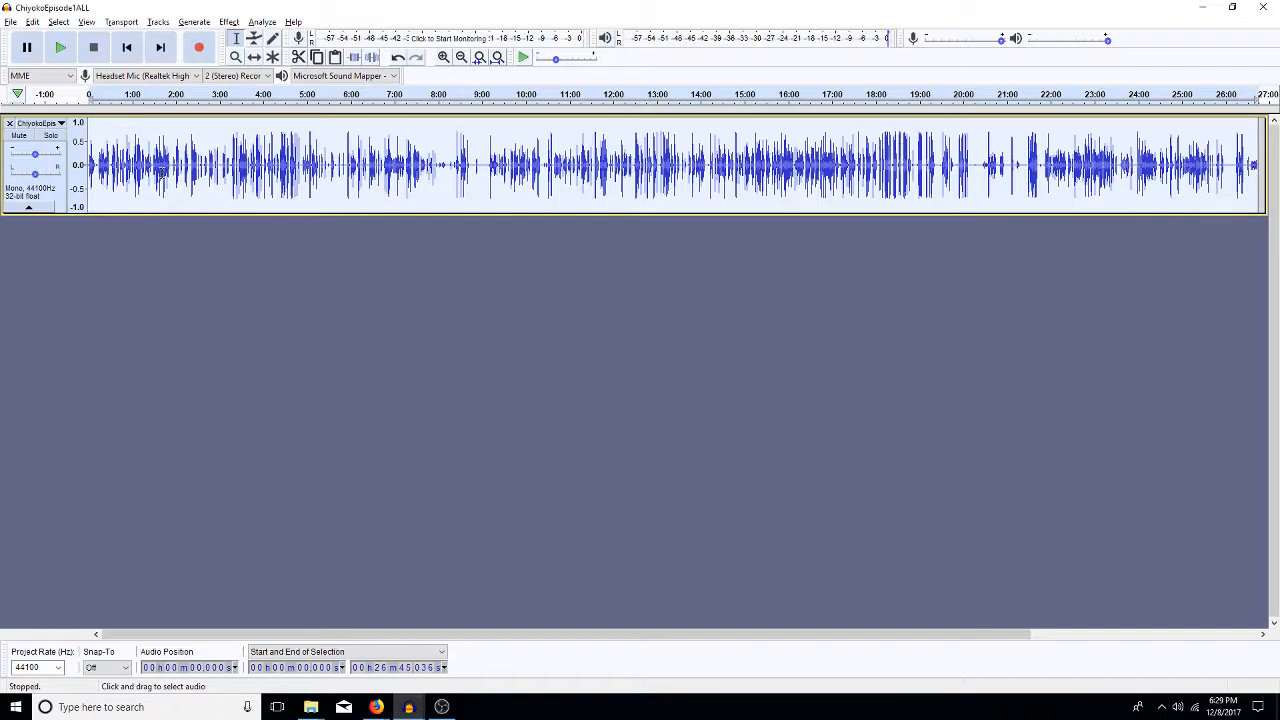
left_click(262, 177)
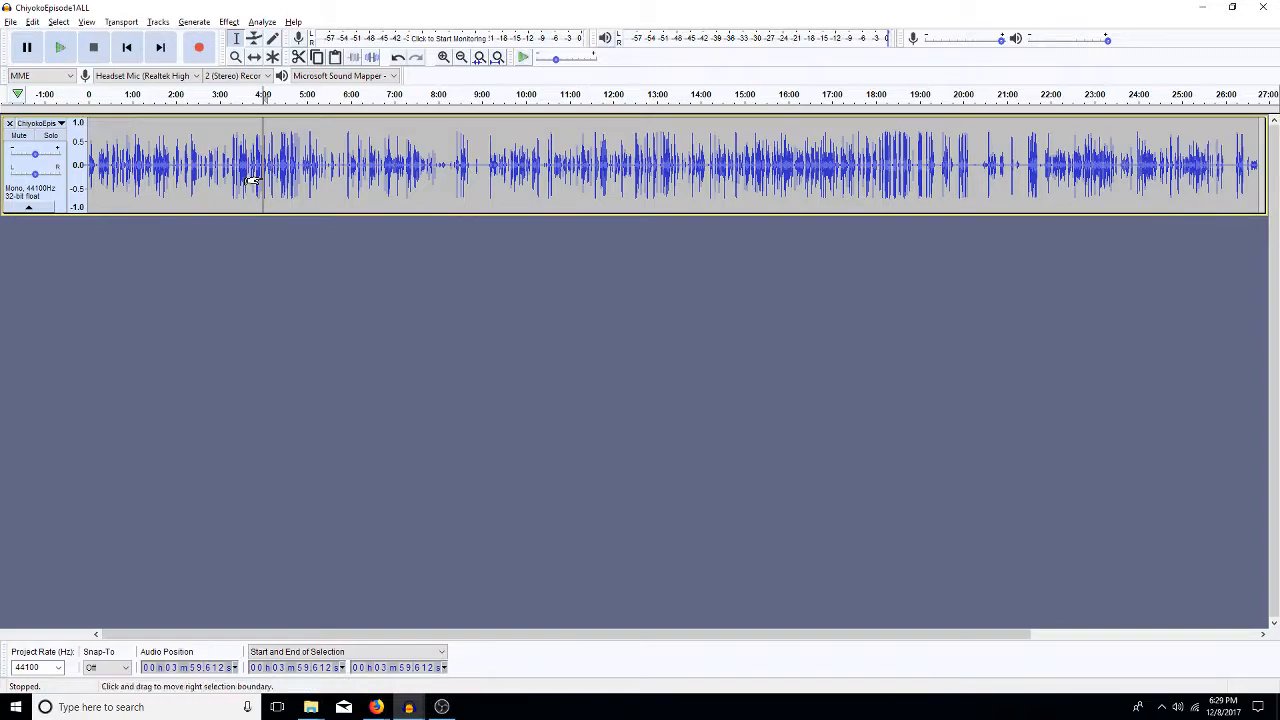
Close the ChiyokoEpisode1ALL project, solo track 37 in Scene37hn and play its opening stretch up to about 0:25.
left_click(1265, 10)
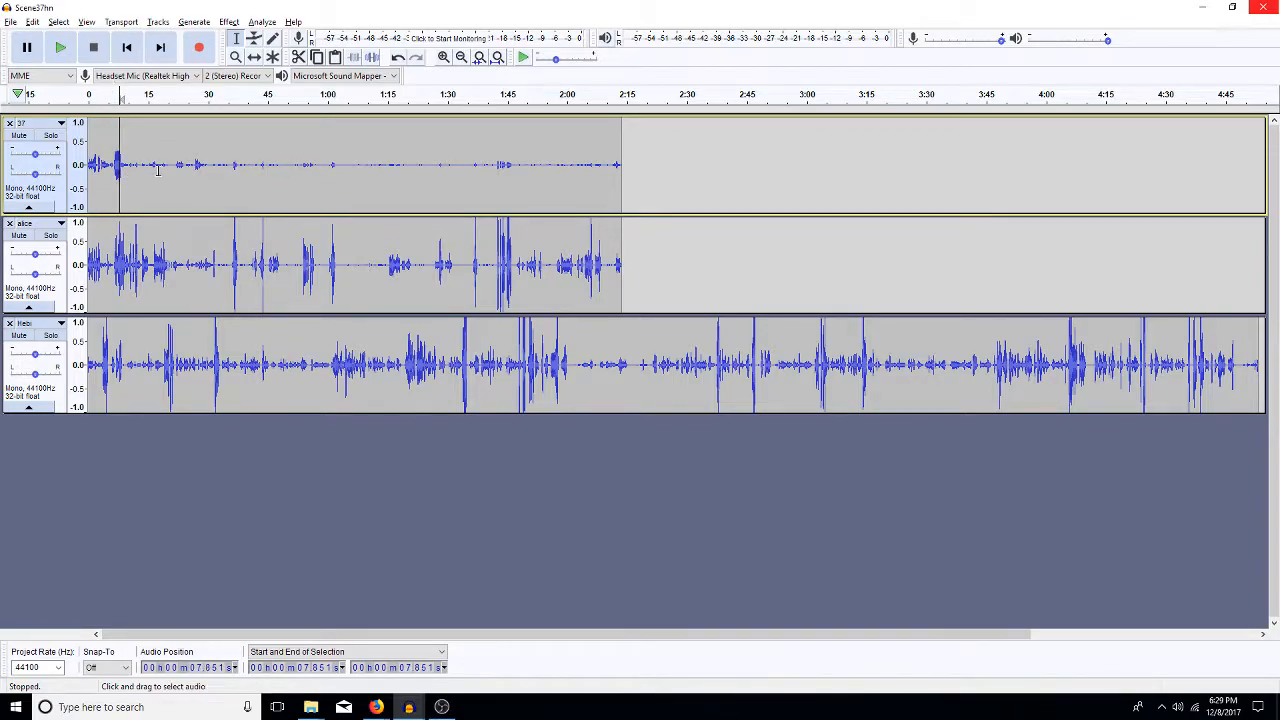
left_click_drag(186, 166, 70, 176)
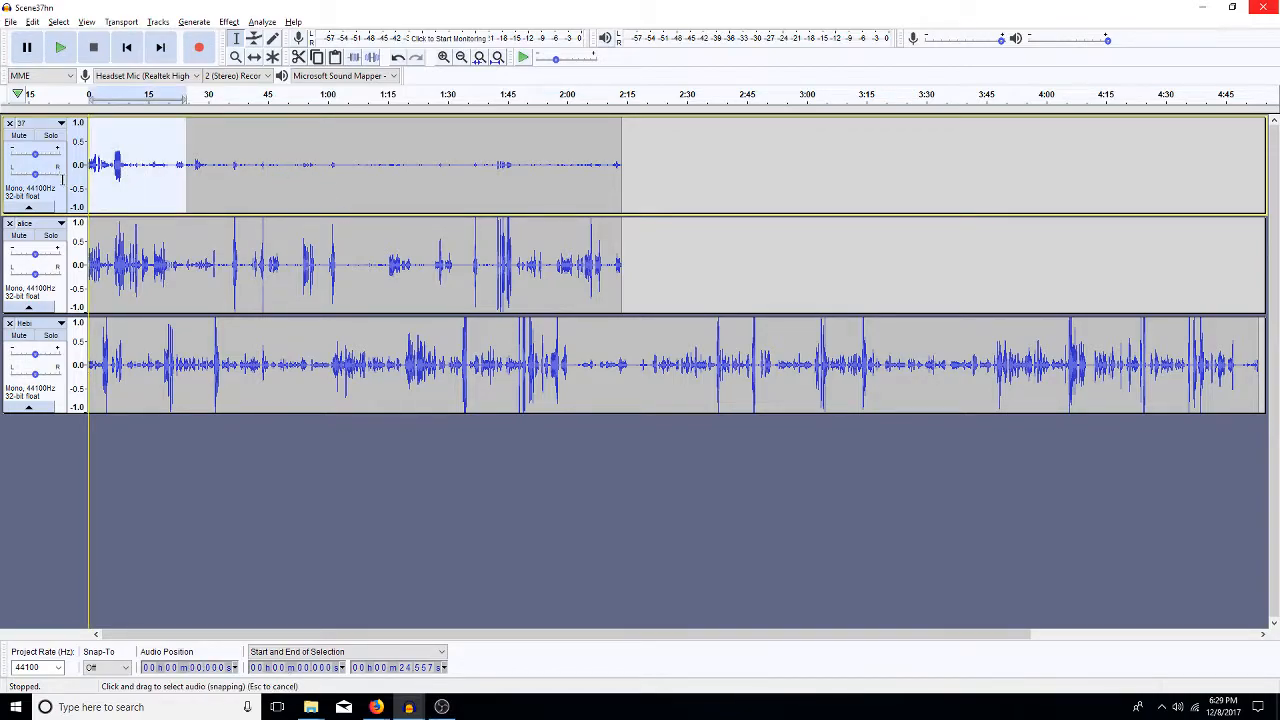
left_click(50, 136)
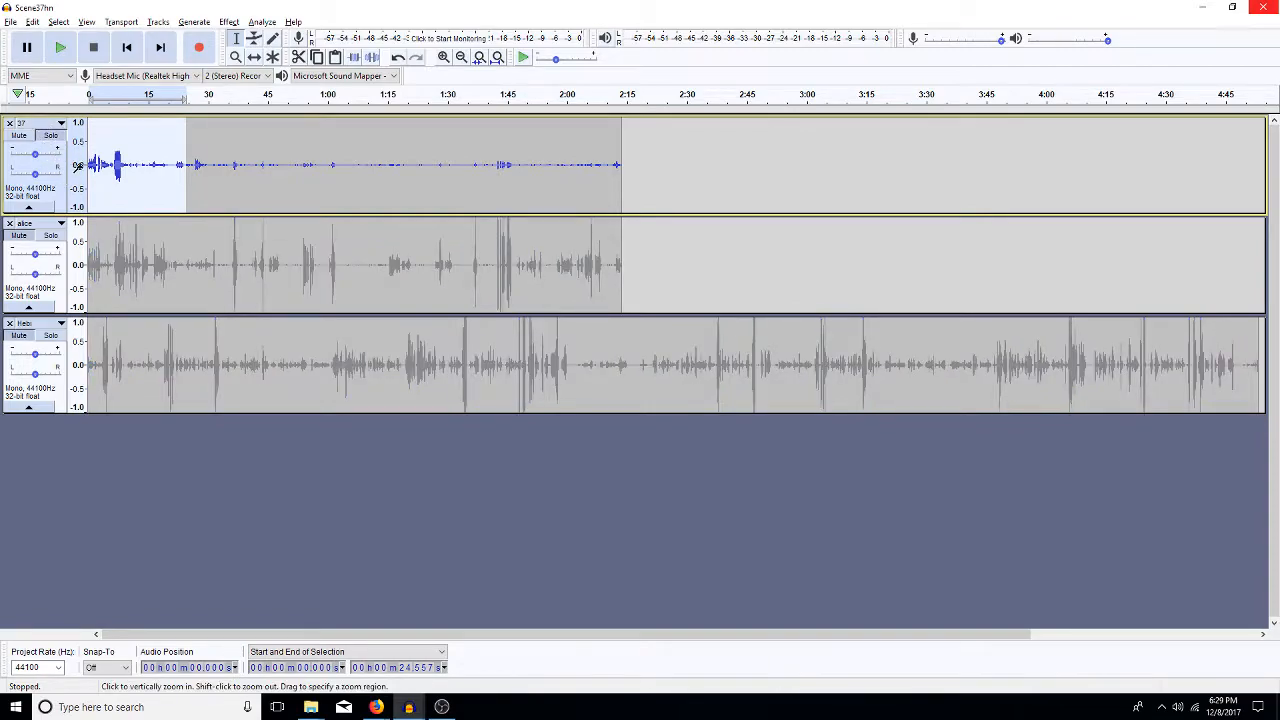
key("space")
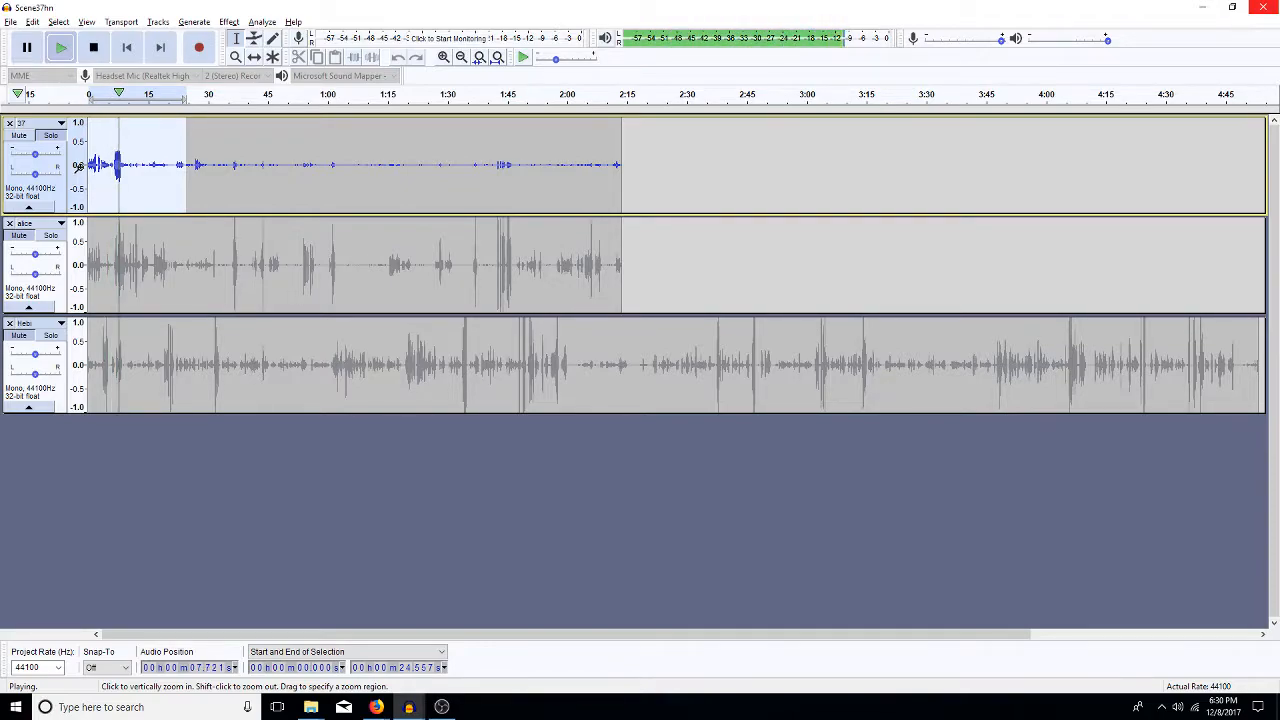
Stop the playback and listen to track 37 from about 0:21.5 onward.
left_click(174, 194)
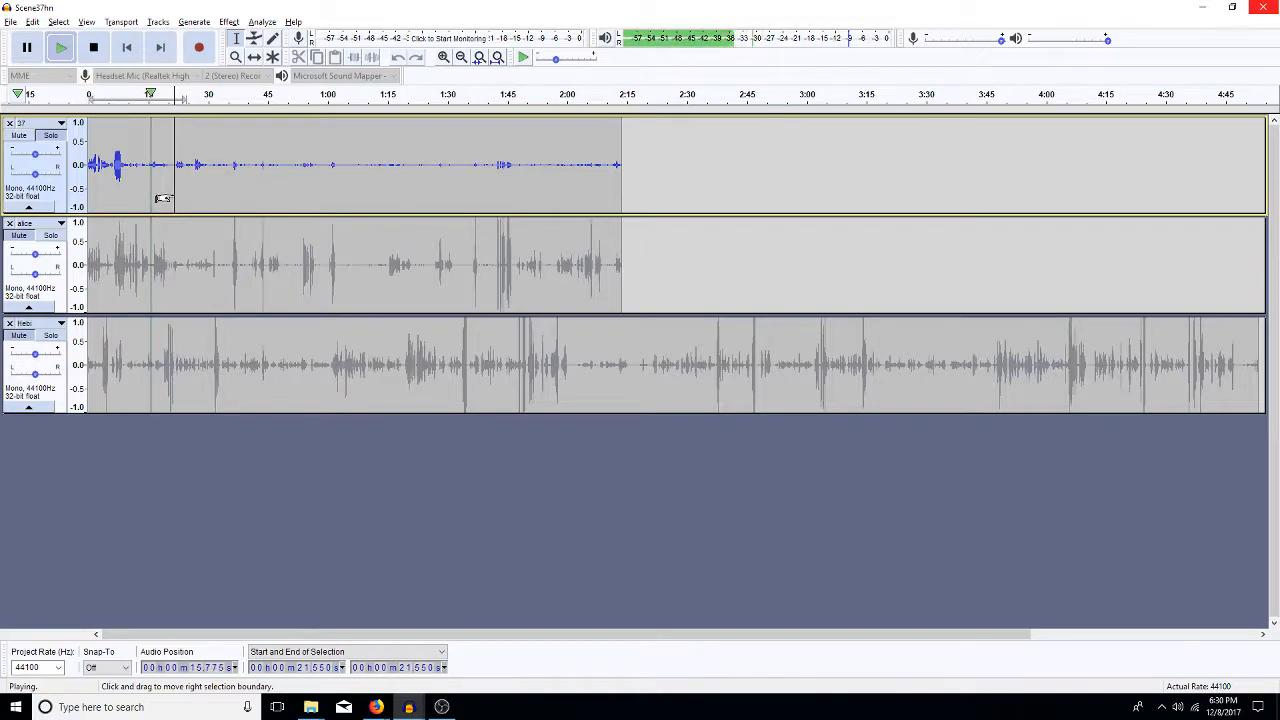
key("space")
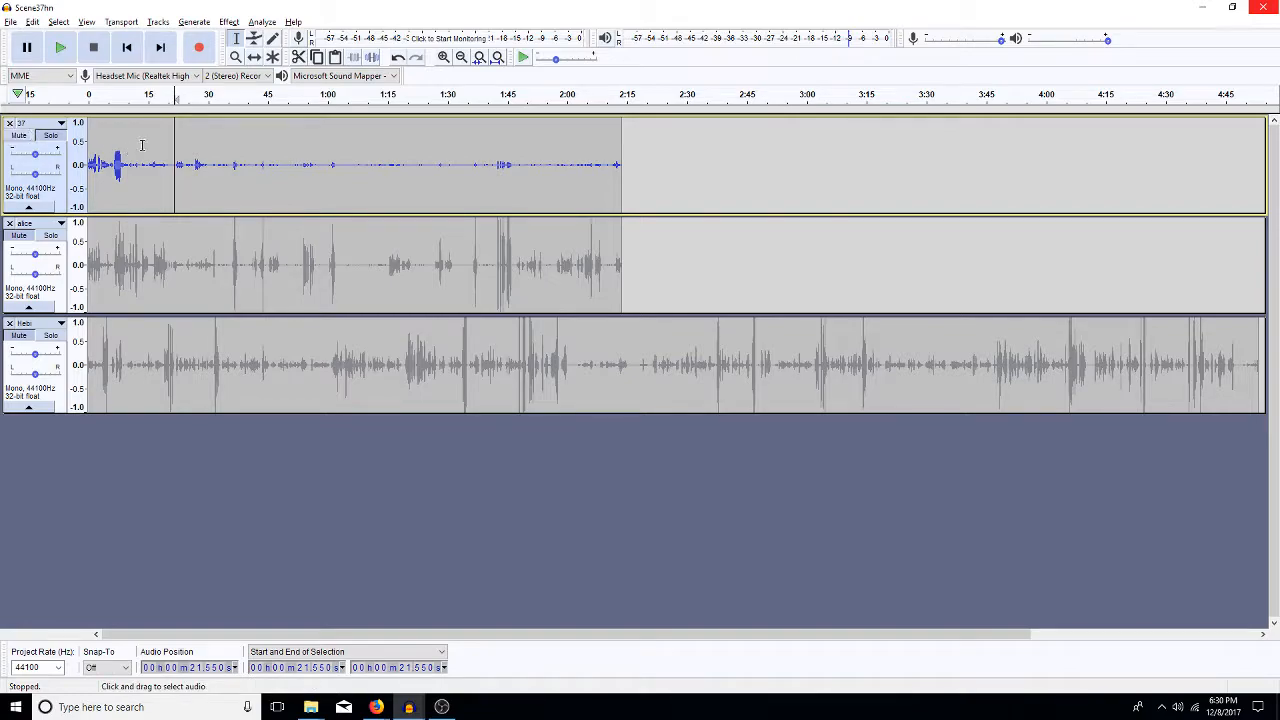
key("space")
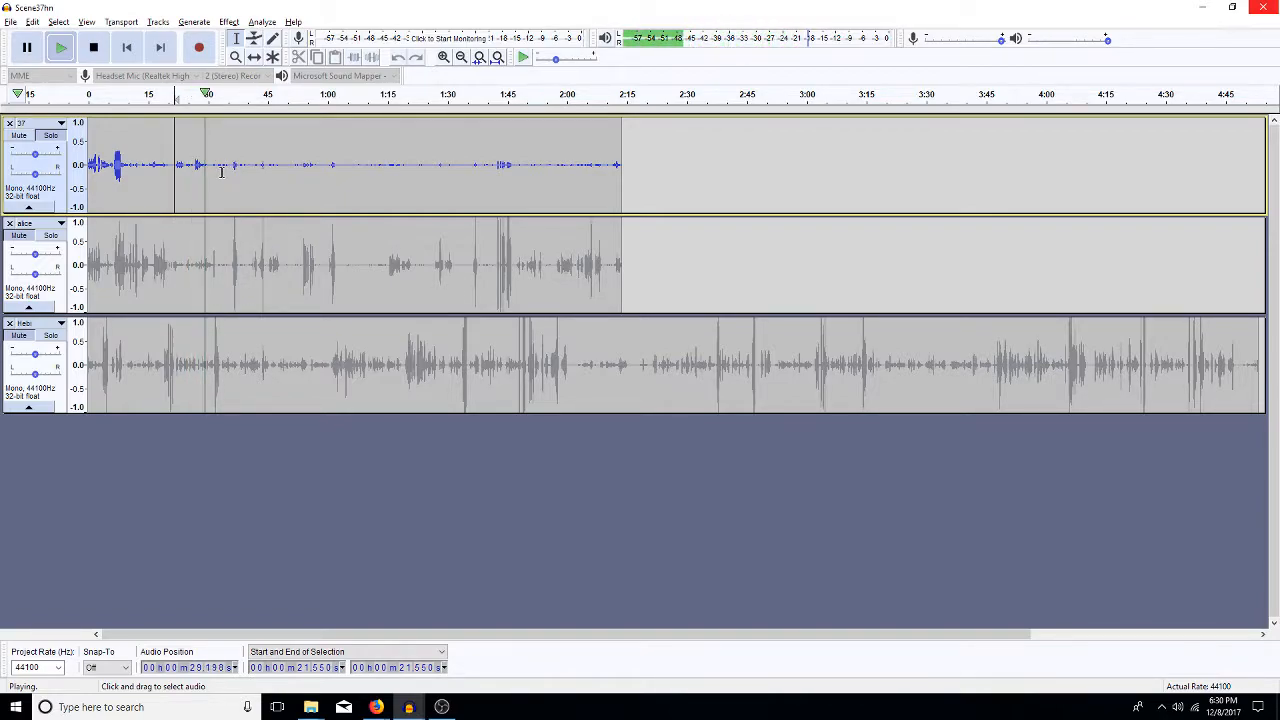
key("space")
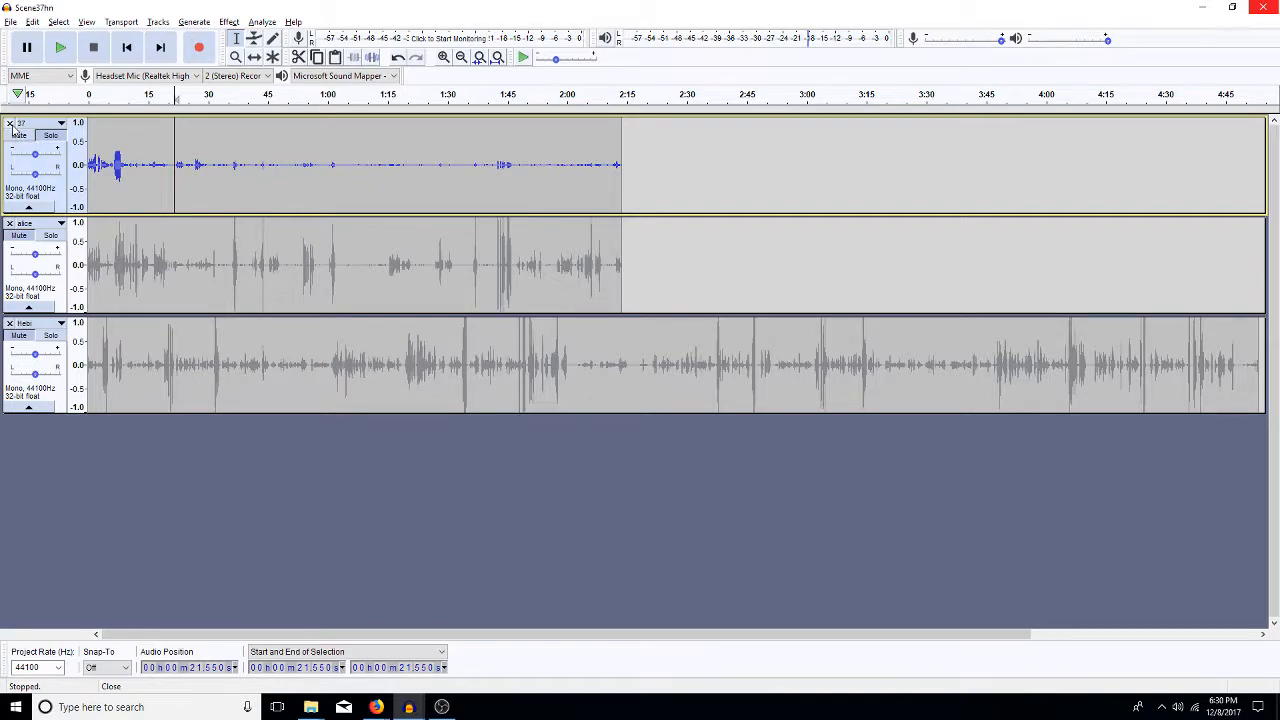
Delete track 37 from the project and solo the alice track.
left_click(9, 123)
left_click(141, 165)
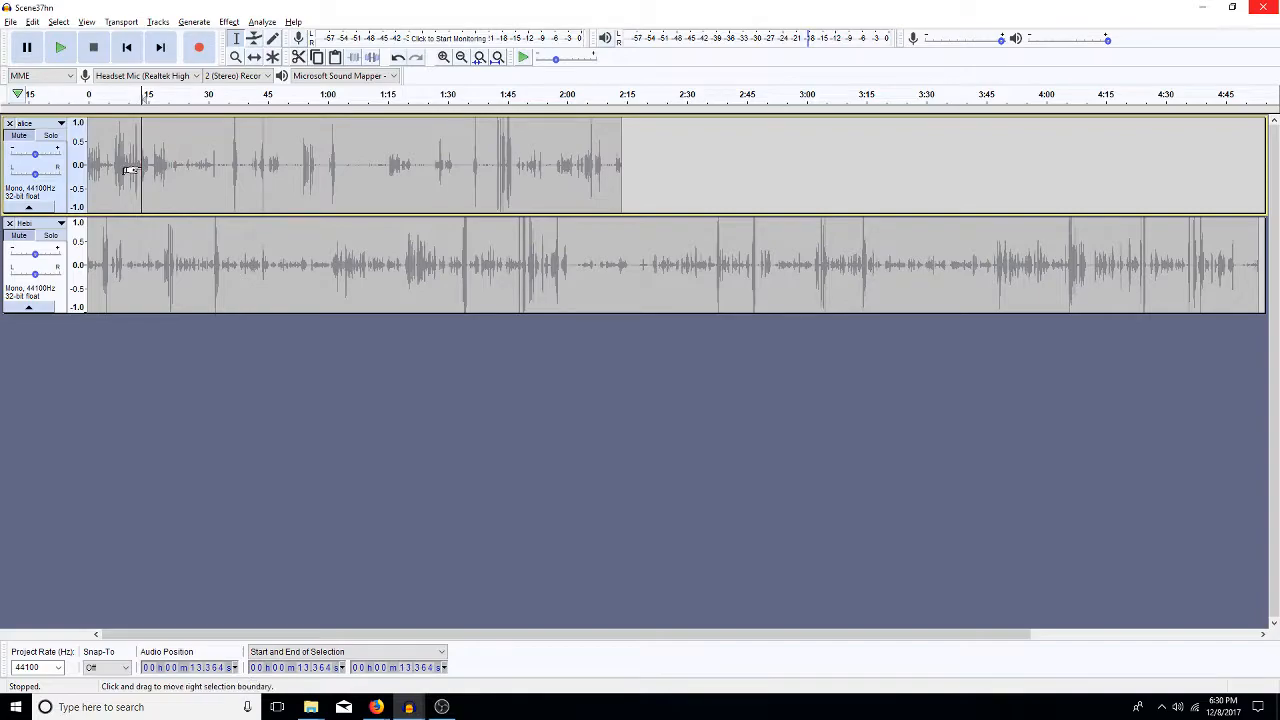
left_click(22, 143)
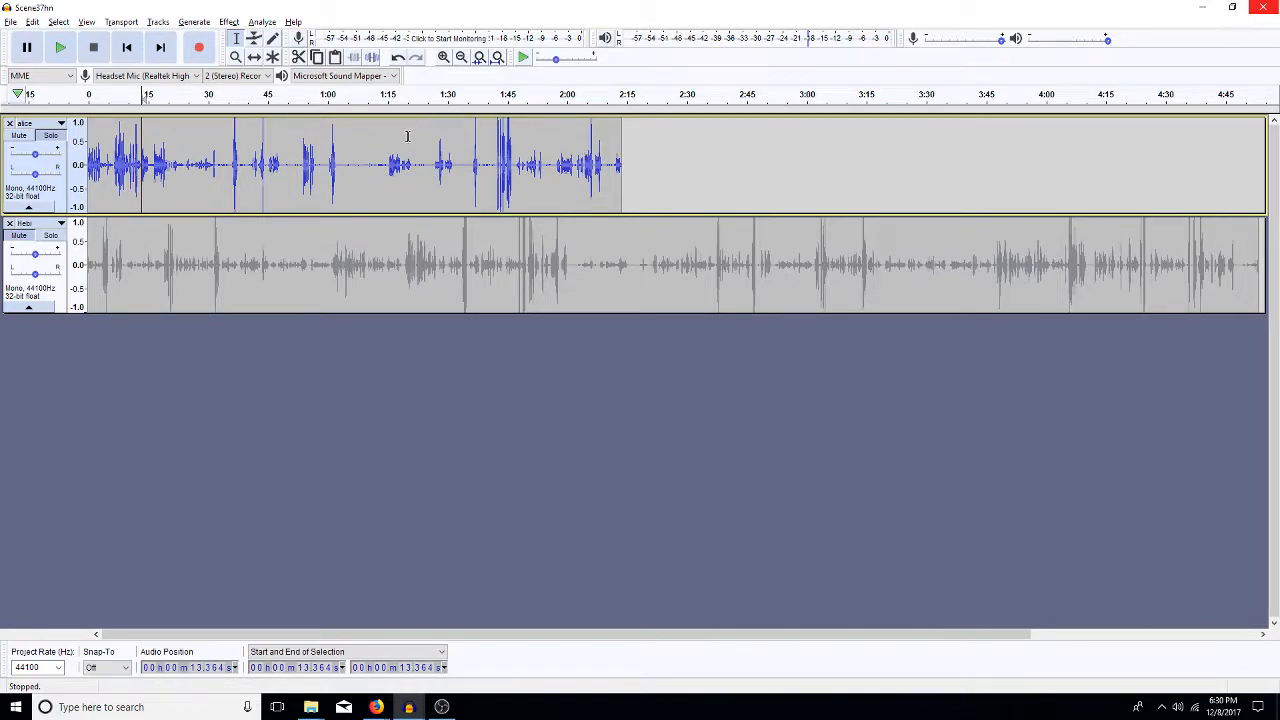
double_click(326, 150)
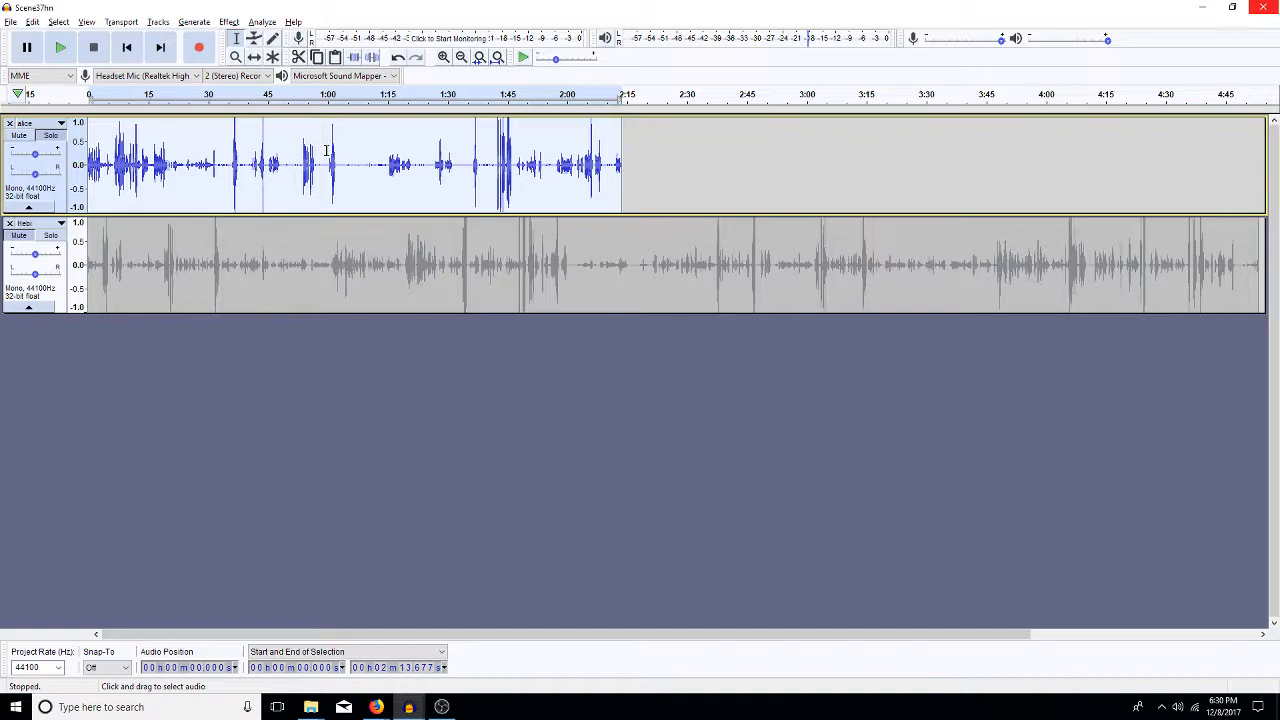
key("ctrl+r")
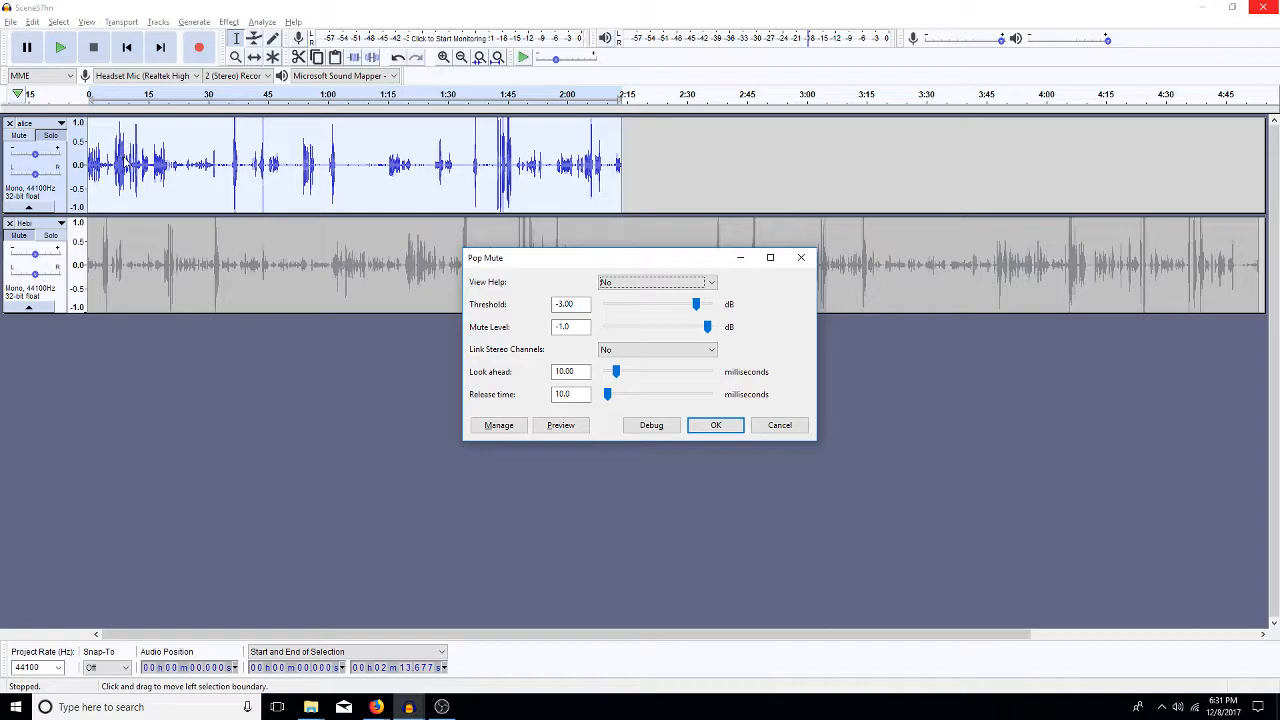
left_click(779, 425)
Examine the alice track's waveform between about 0:04 and 0:14.5 up close, and return to the full-length view.
left_click_drag(146, 168, 104, 168)
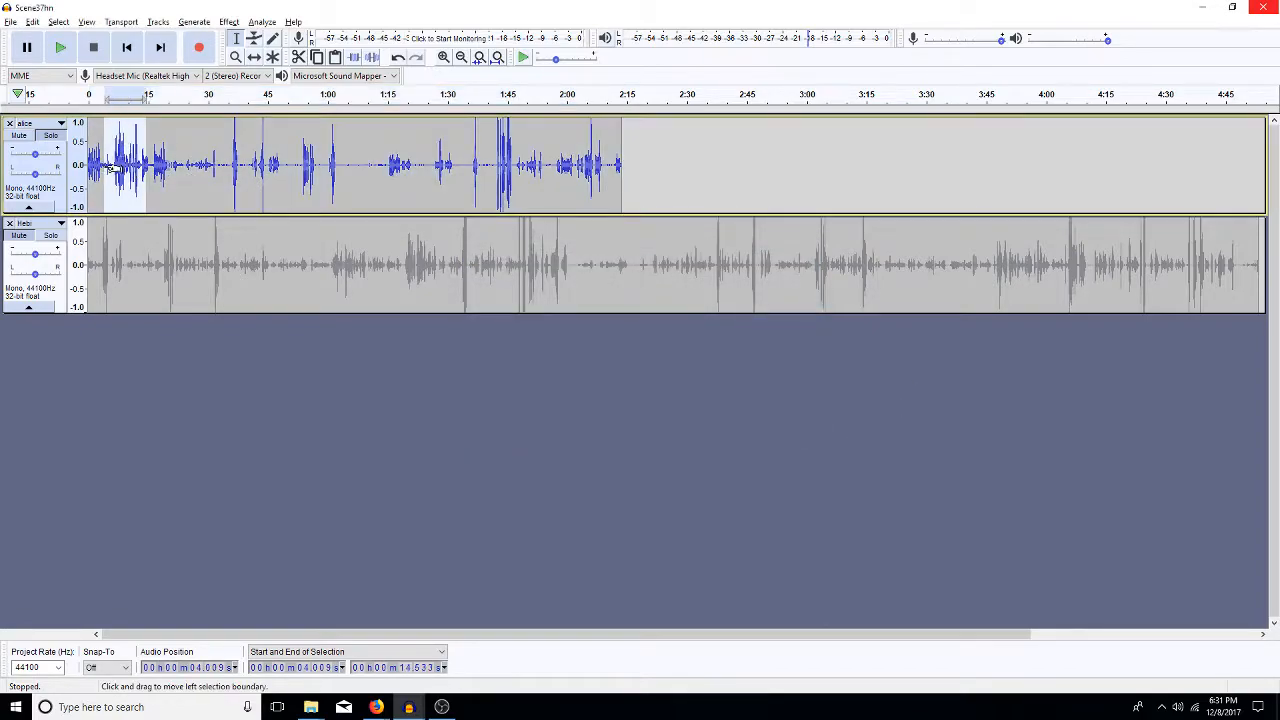
key("ctrl+e")
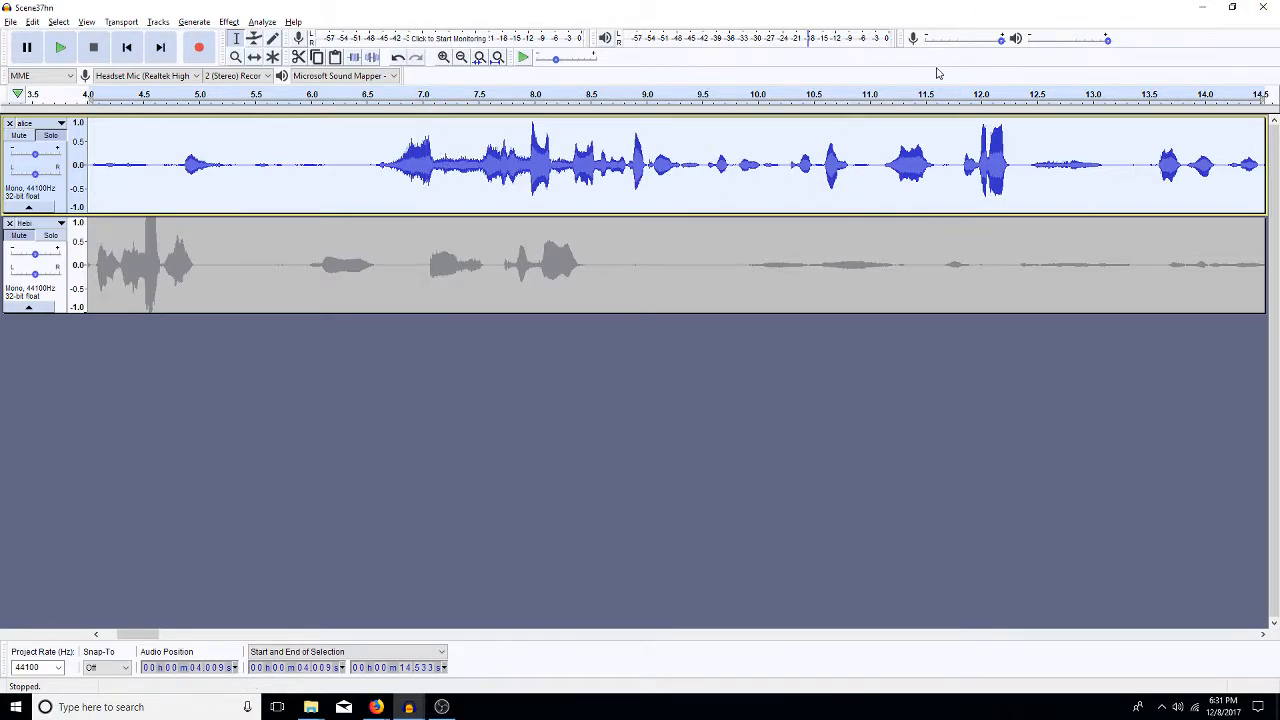
double_click(828, 300)
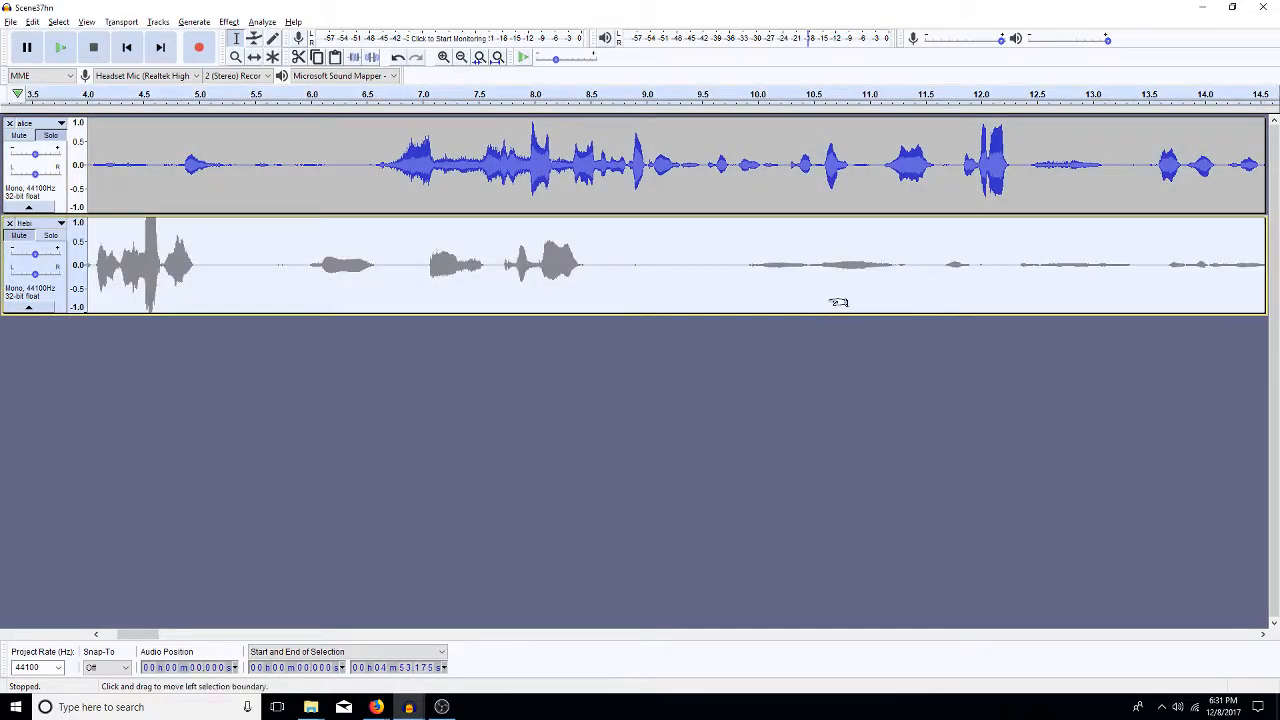
key("ctrl+e")
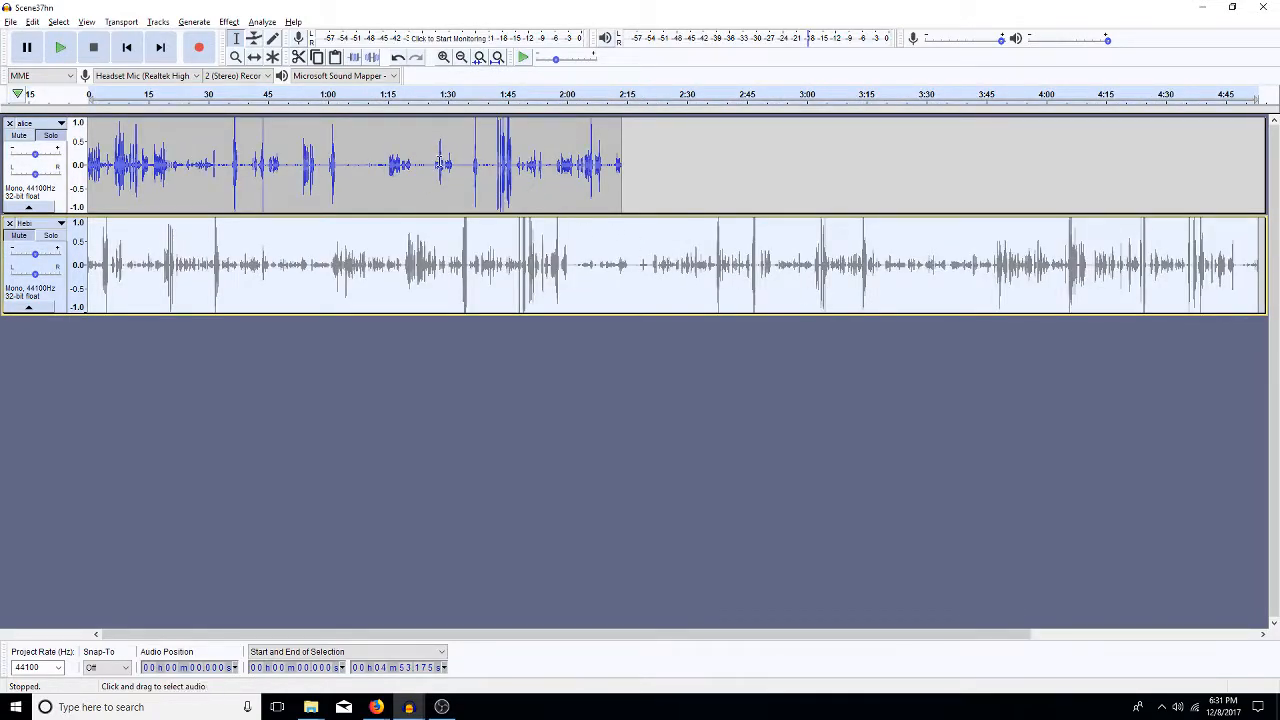
Apply Pop Mute to the entire alice track with a threshold of -3 dB and mute level of -1 dB, and undo it.
double_click(372, 186)
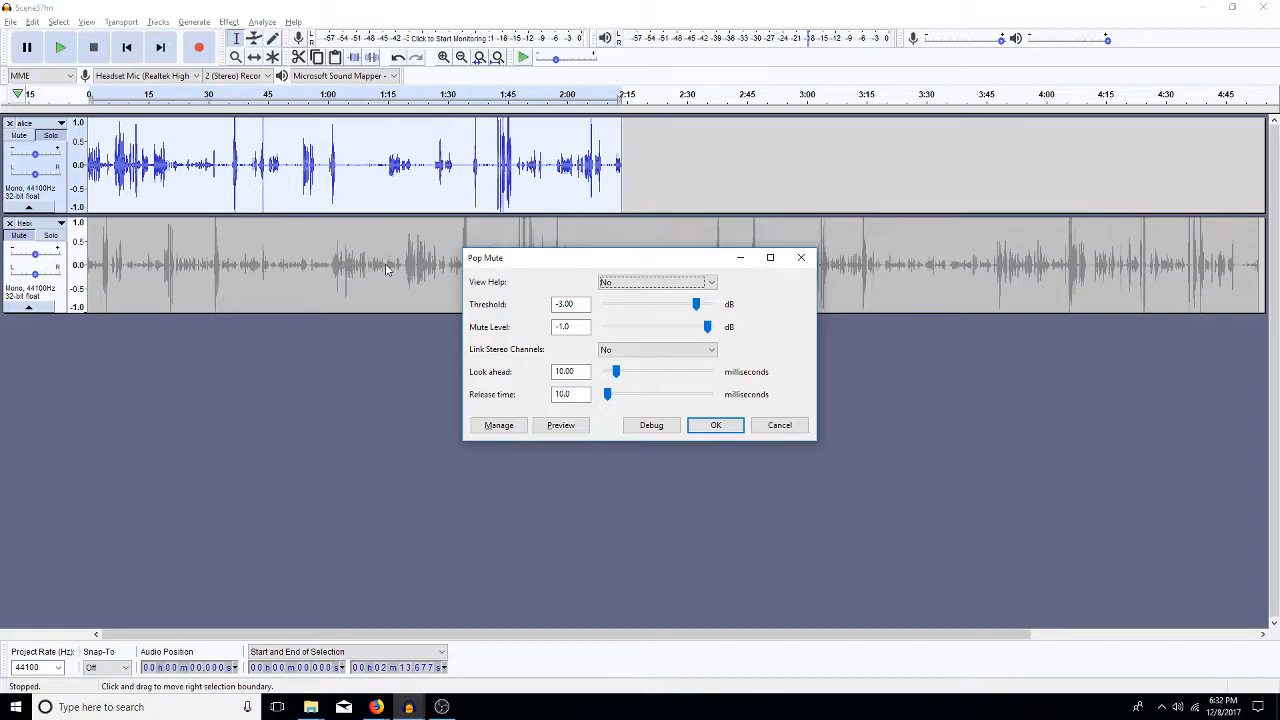
key("Escape")
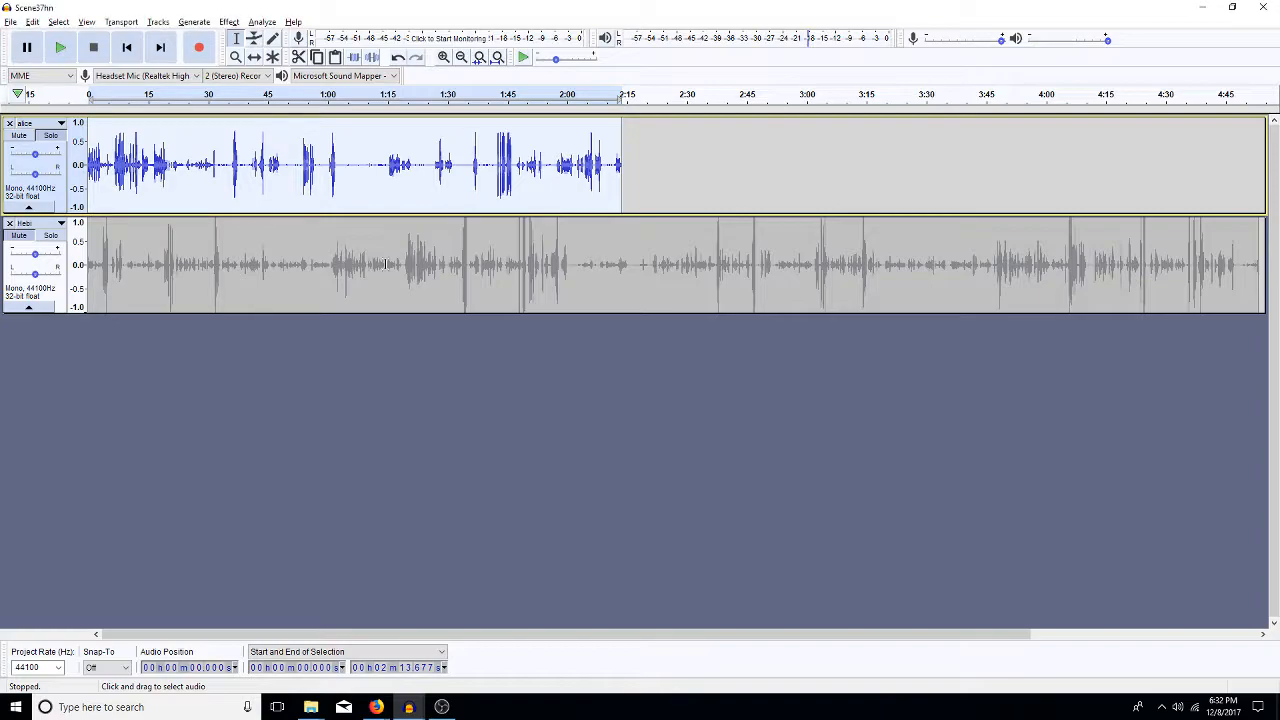
key("ctrl")
key("ctrl")
key("ctrl")
Apply Pop Mute with threshold -3 dB and mute level -1 dB to the alice track's 1:34–1:49 stretch, and repeat it on the entire track.
left_click_drag(524, 140, 463, 172)
key("space")
key("ctrl+r")
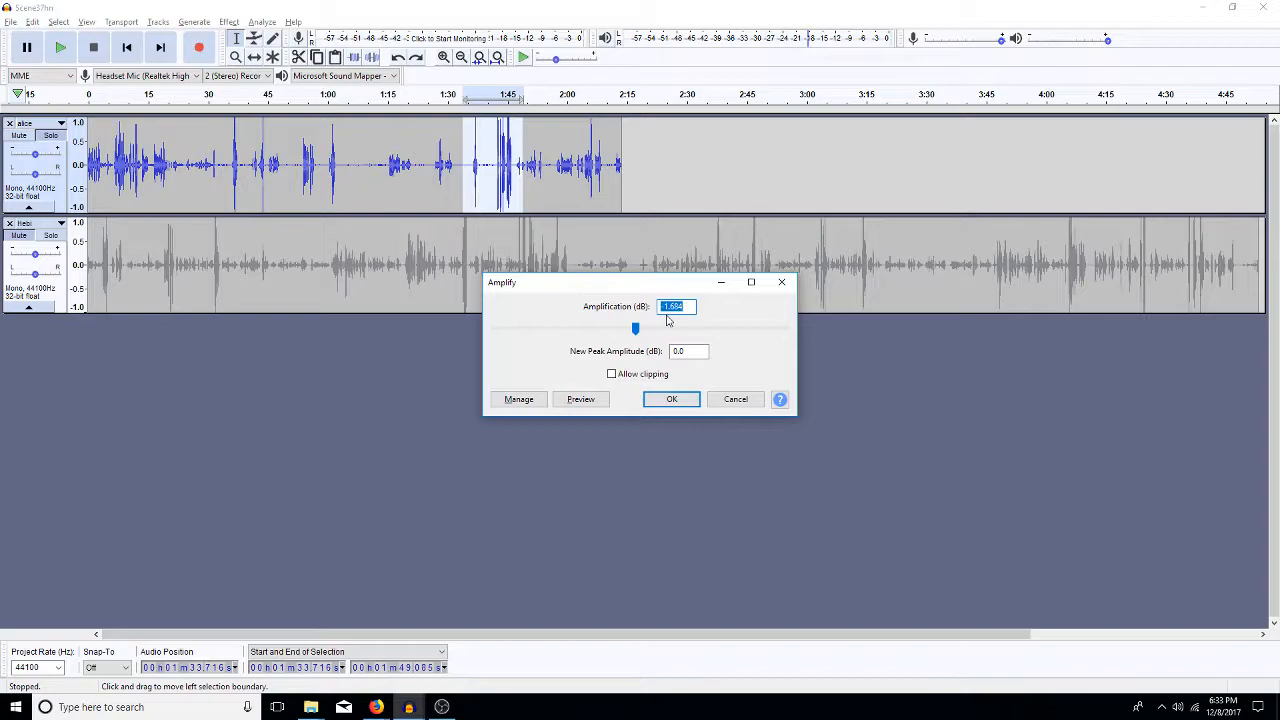
left_click(734, 399)
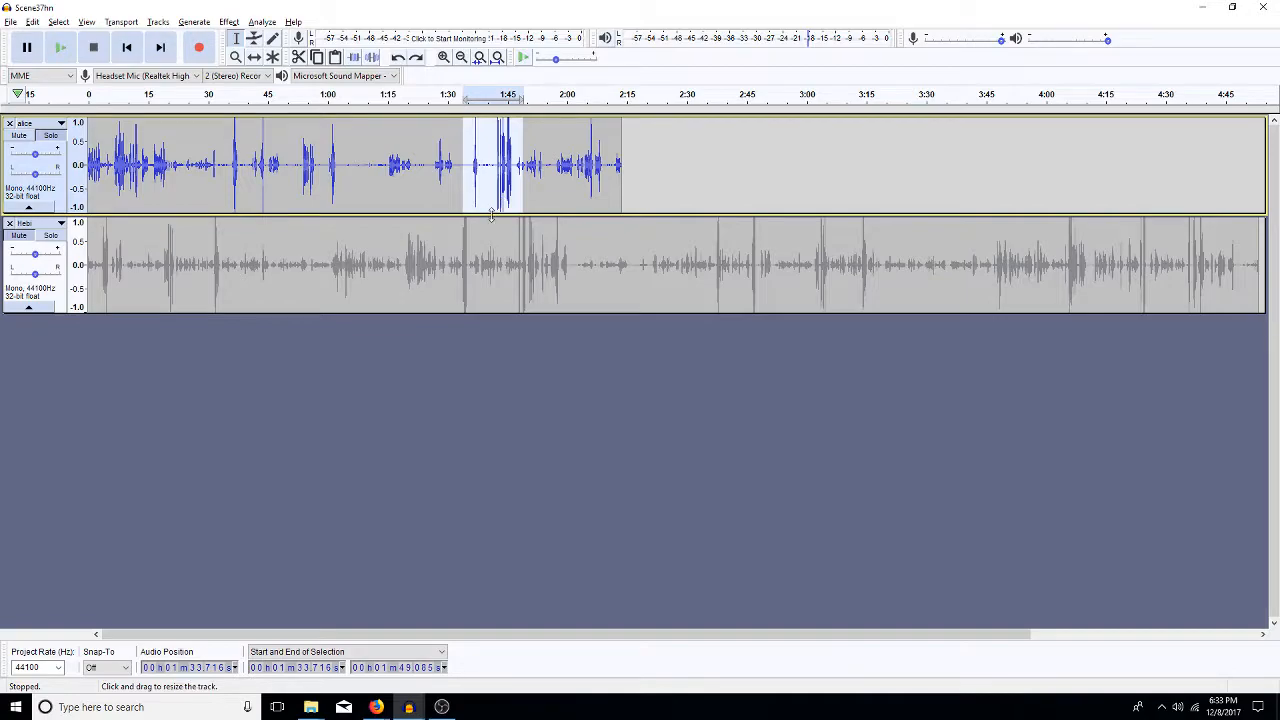
key("ctrl+r")
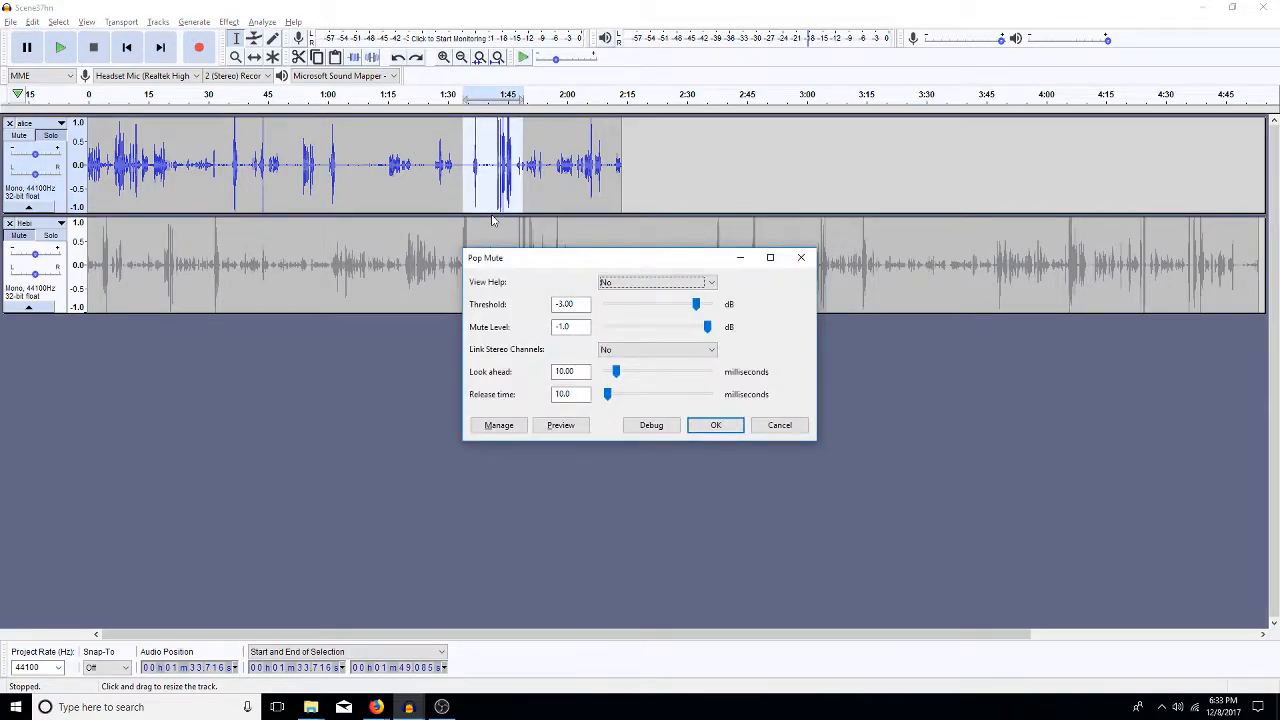
left_click(717, 425)
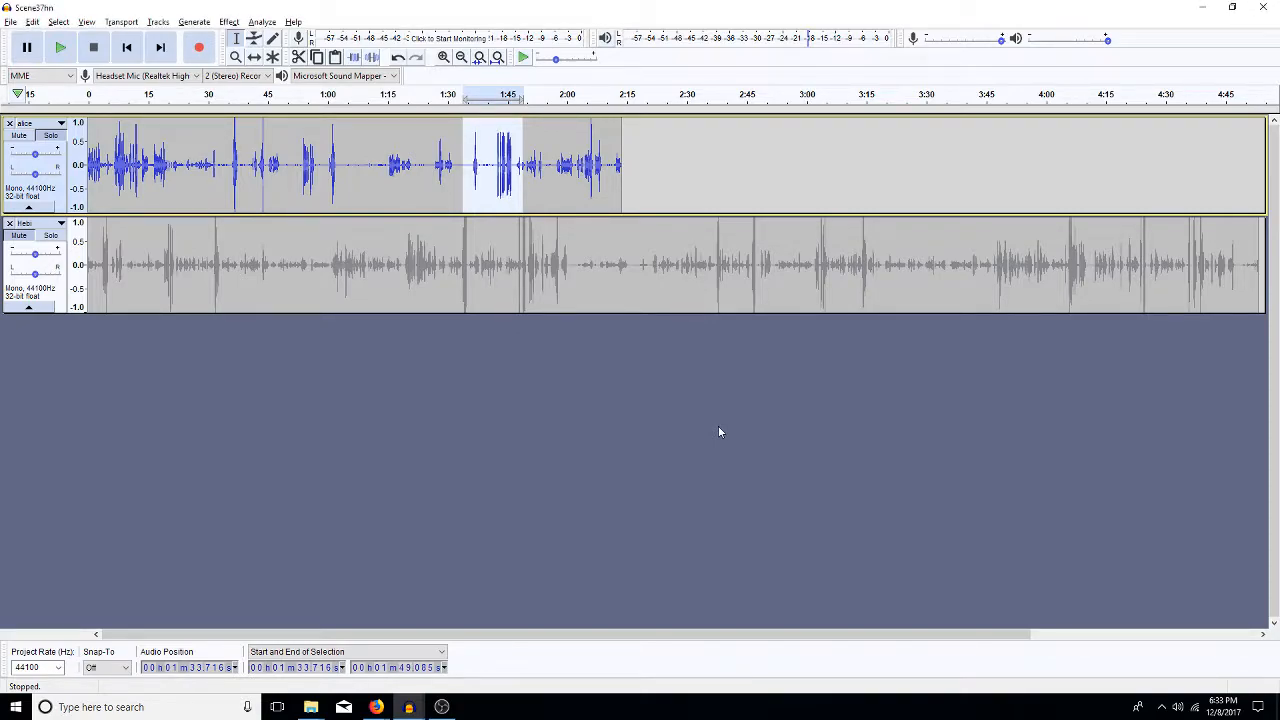
double_click(405, 162)
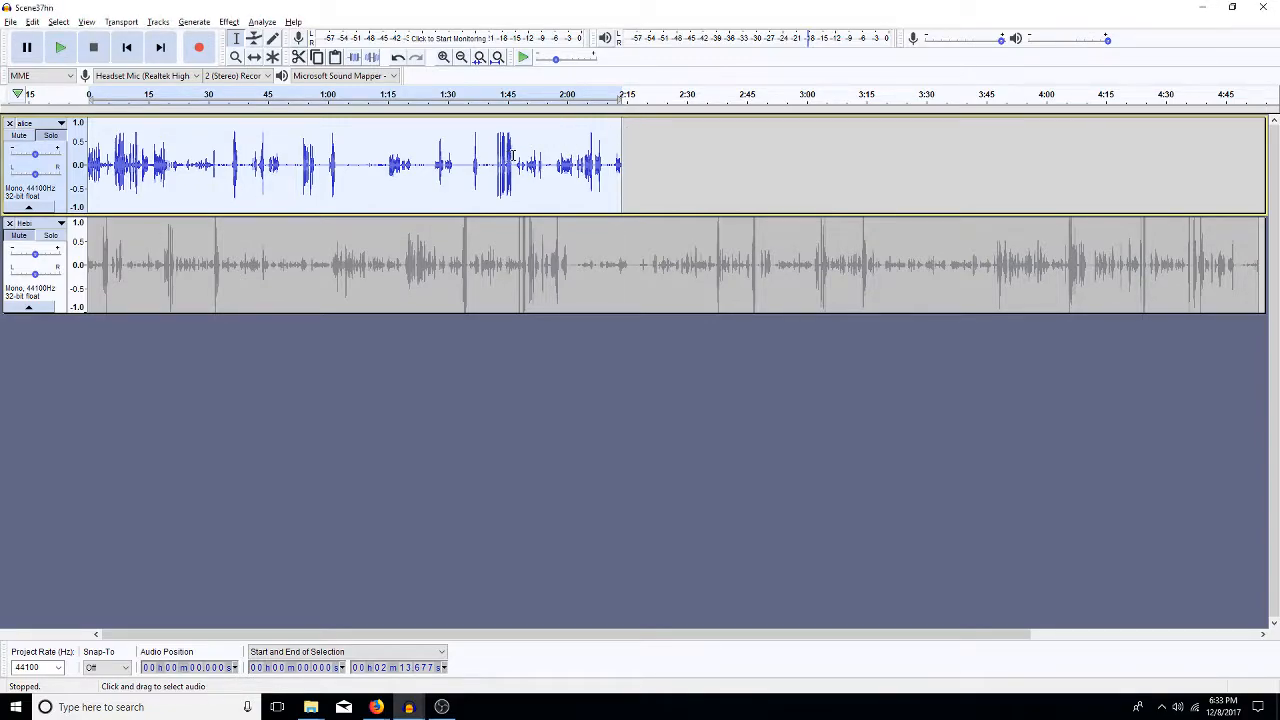
Zoom in on the first track's loud section between about 1:41.6 and 1:46.6 to examine its waveform.
left_click_drag(494, 160, 514, 160)
key("ctrl+e")
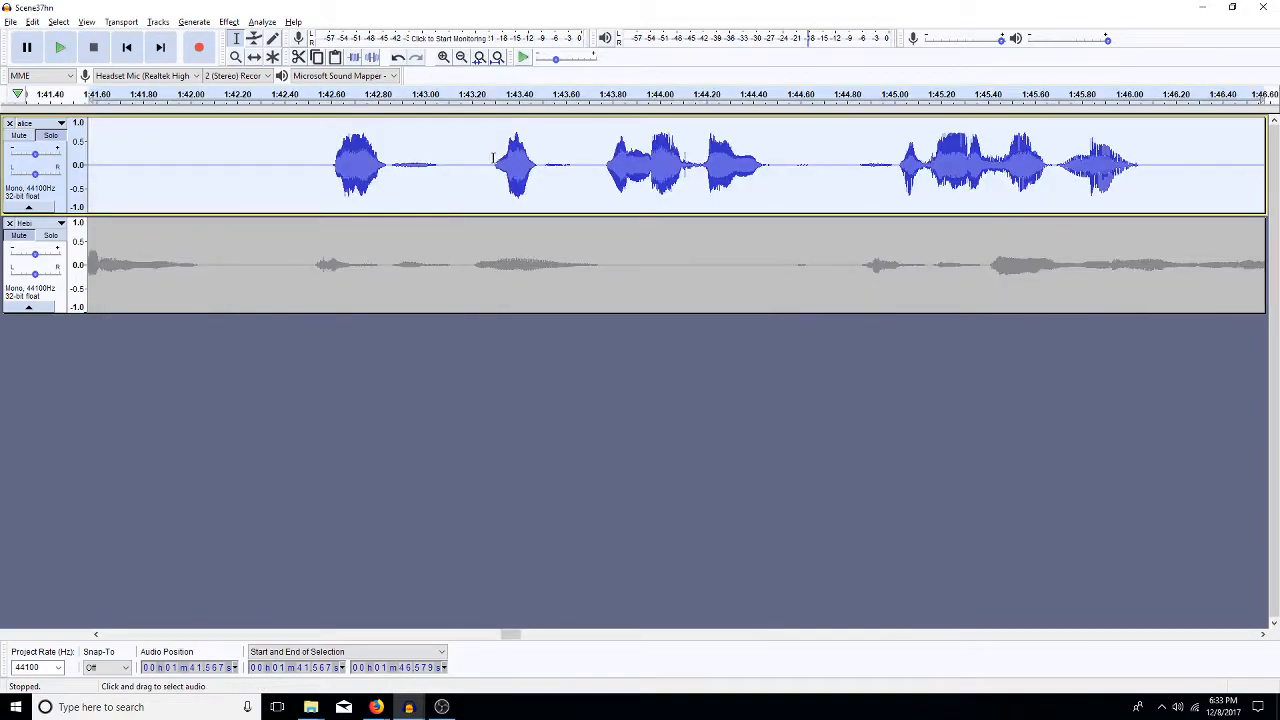
left_click(1262, 634)
left_click(1263, 636)
left_click(1263, 636)
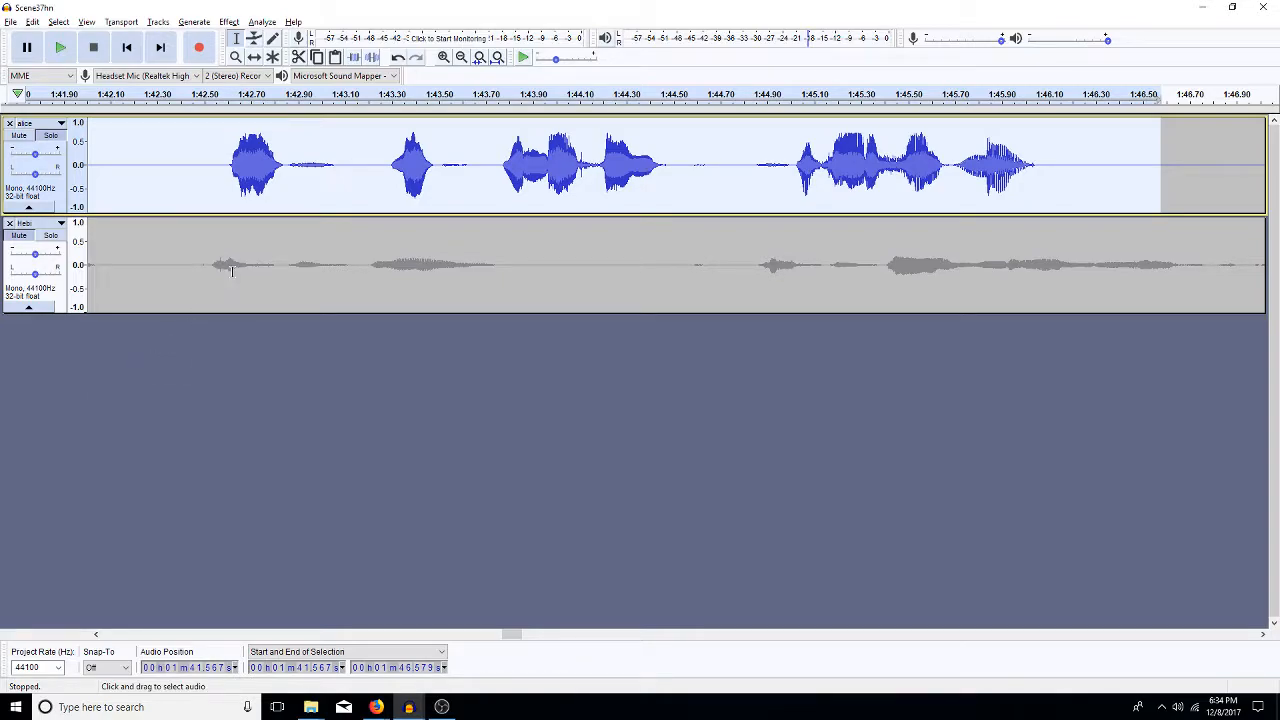
double_click(768, 164)
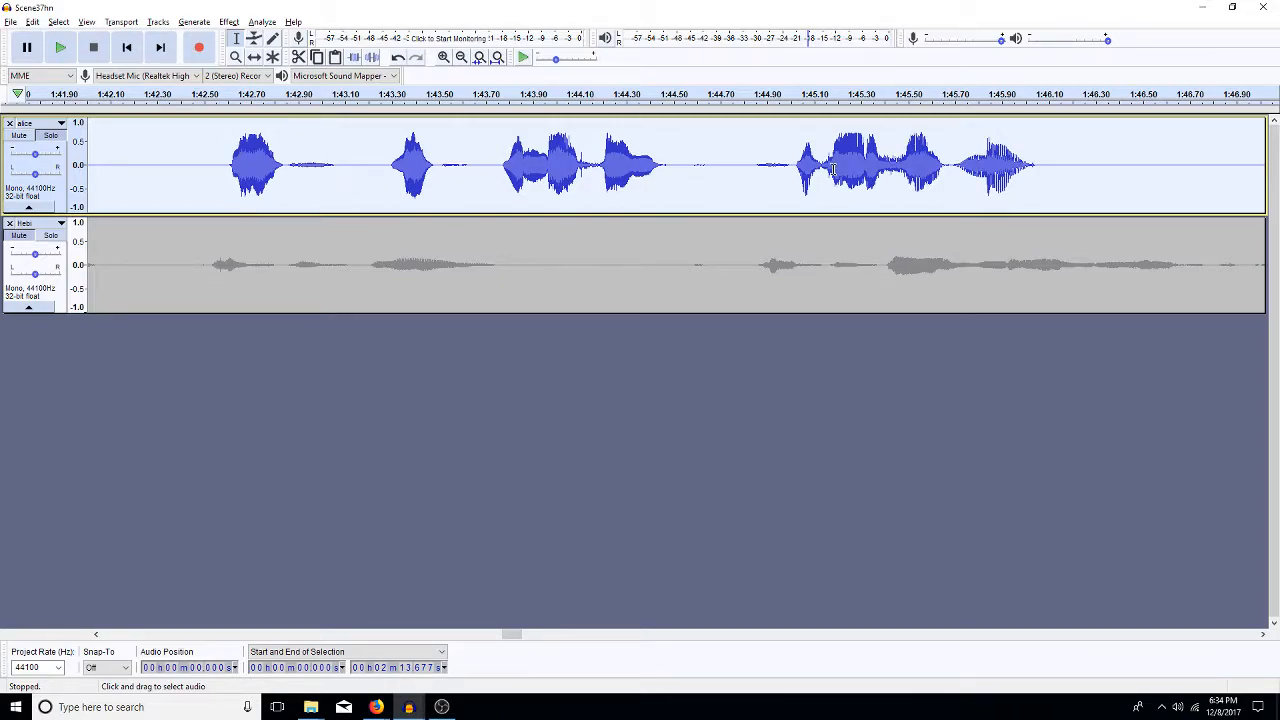
left_click(720, 182)
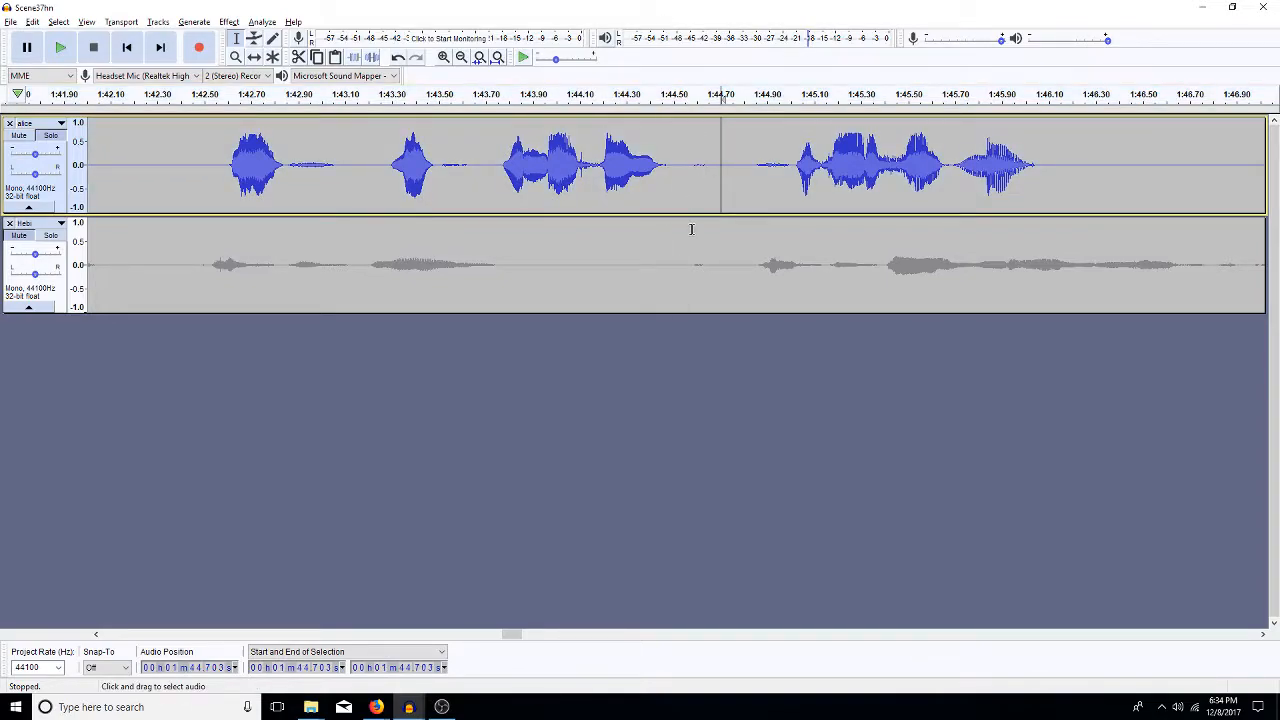
left_click(711, 150)
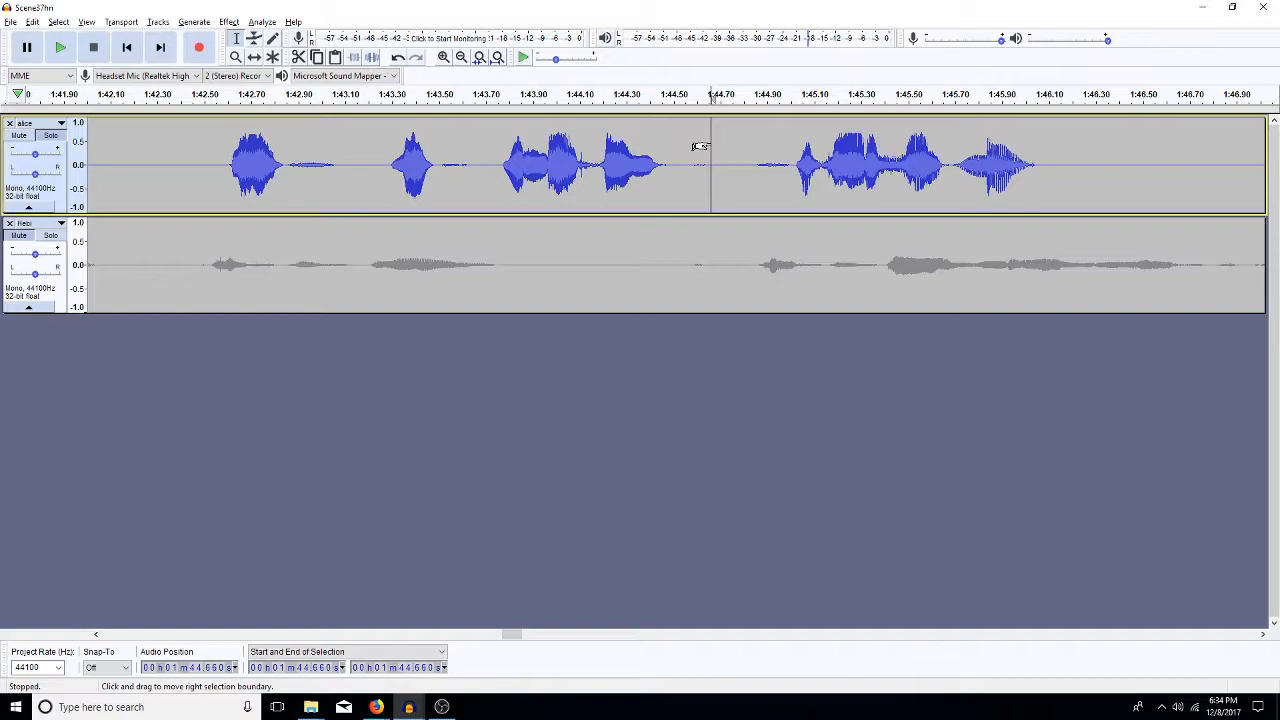
left_click(767, 160)
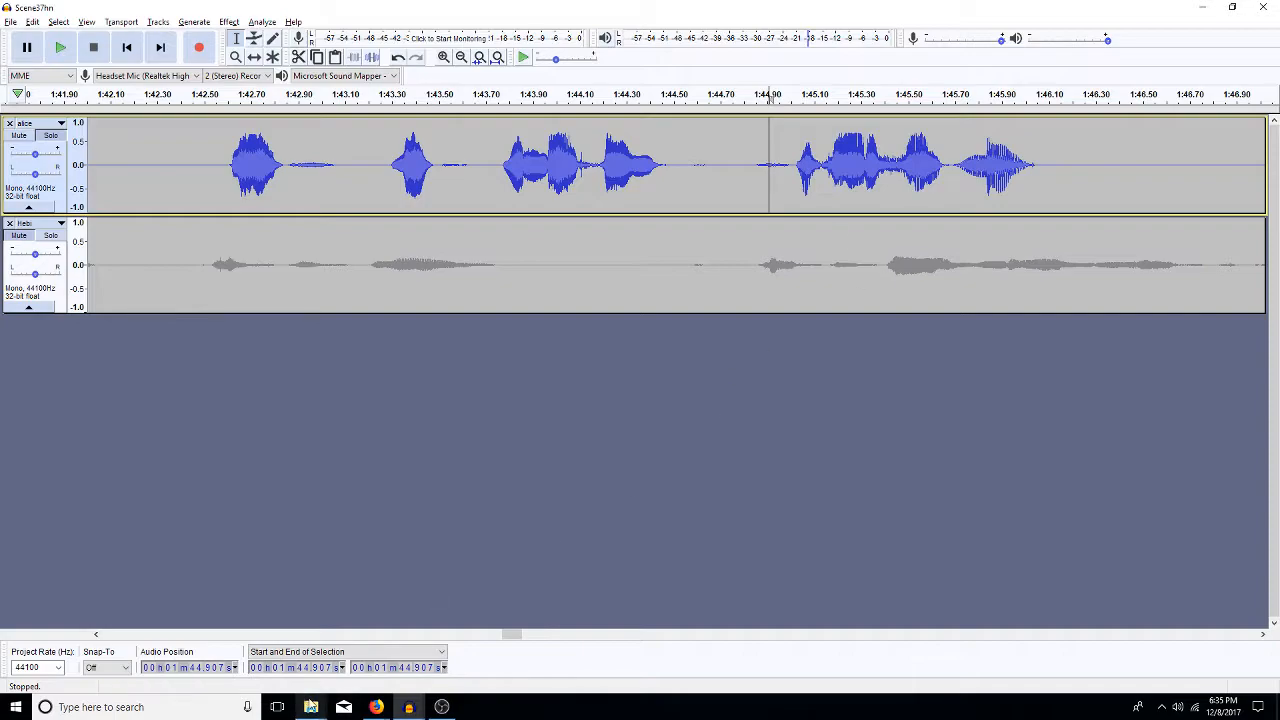
mouse_move(377, 709)
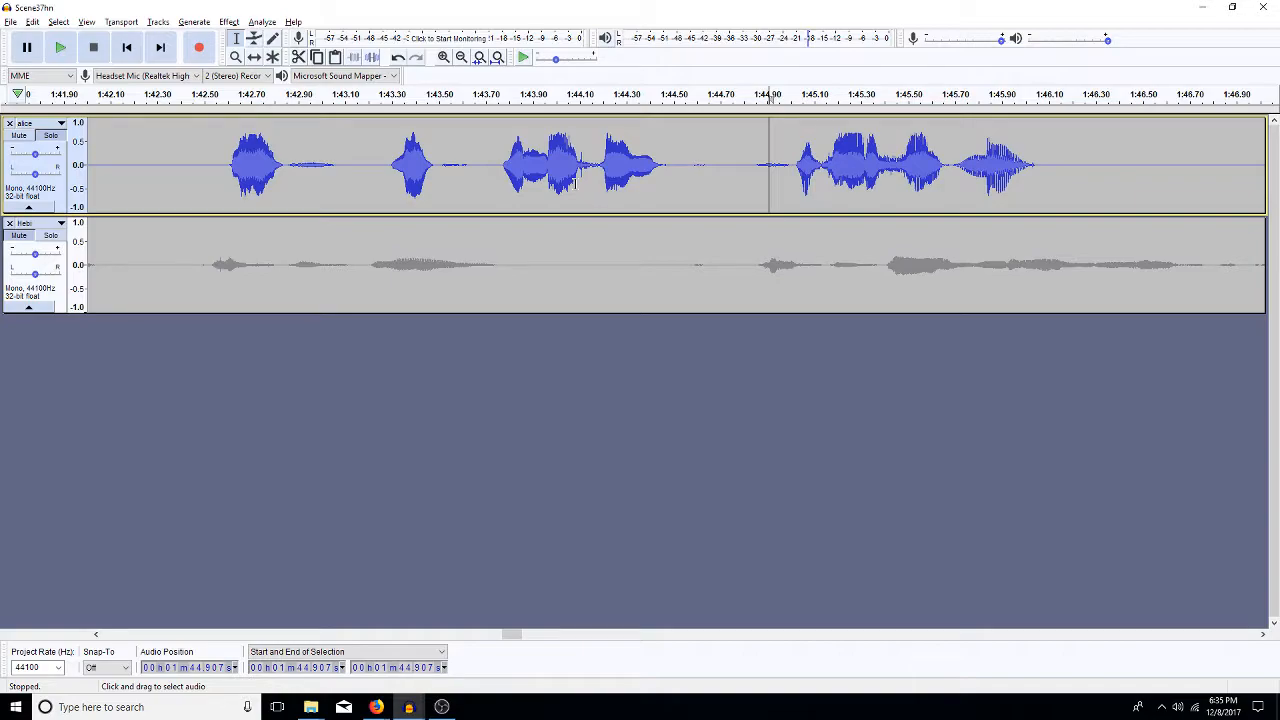
left_click(686, 173)
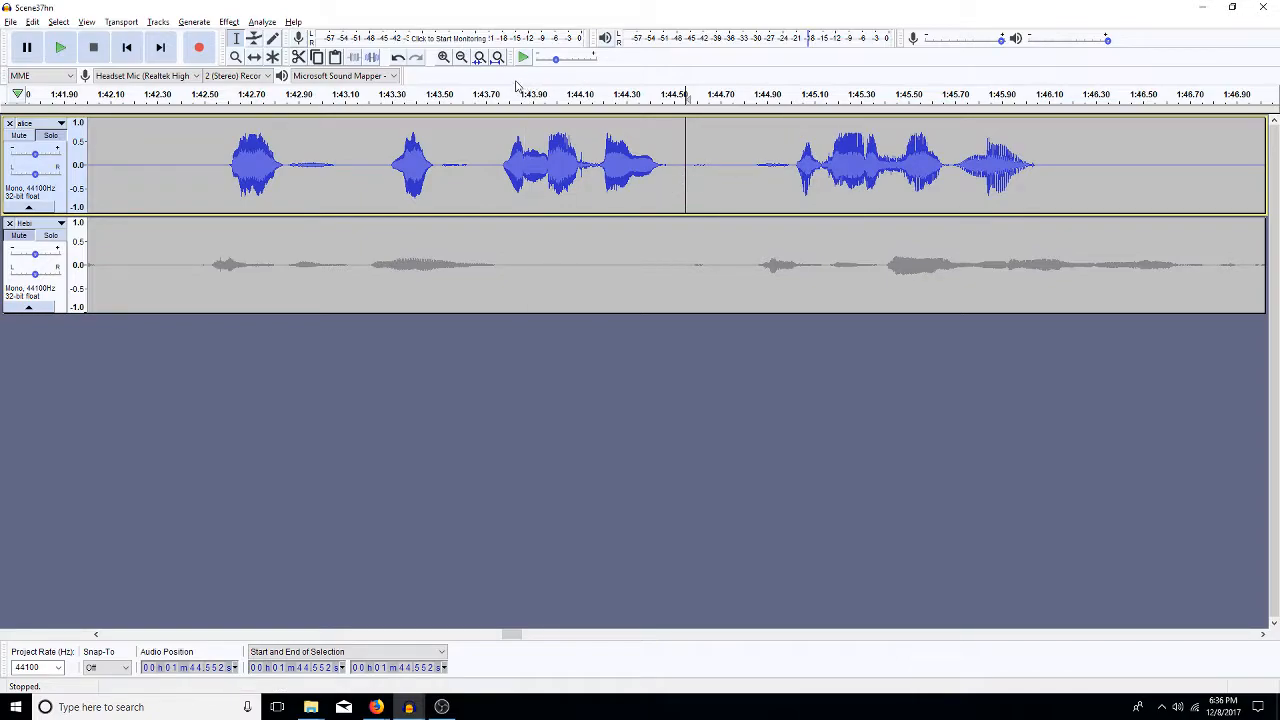
Zoom back out until the full length of both tracks is shown.
double_click(278, 184)
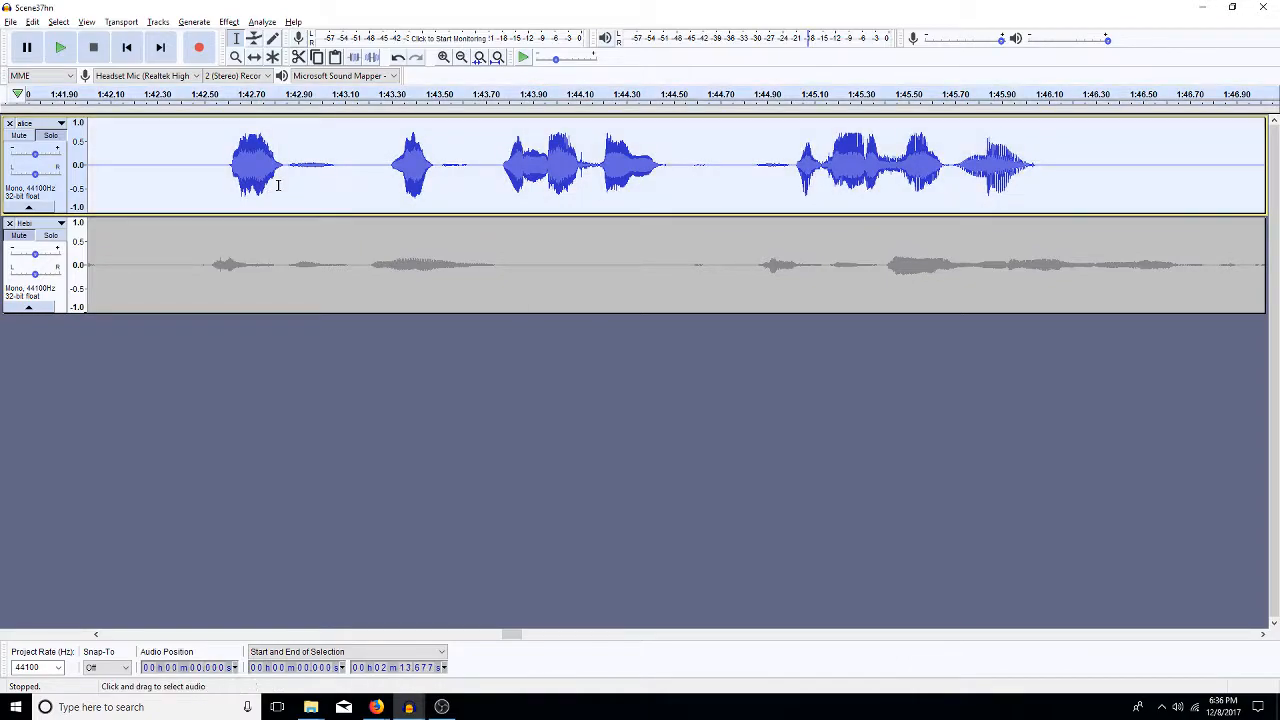
key("ctrl+f")
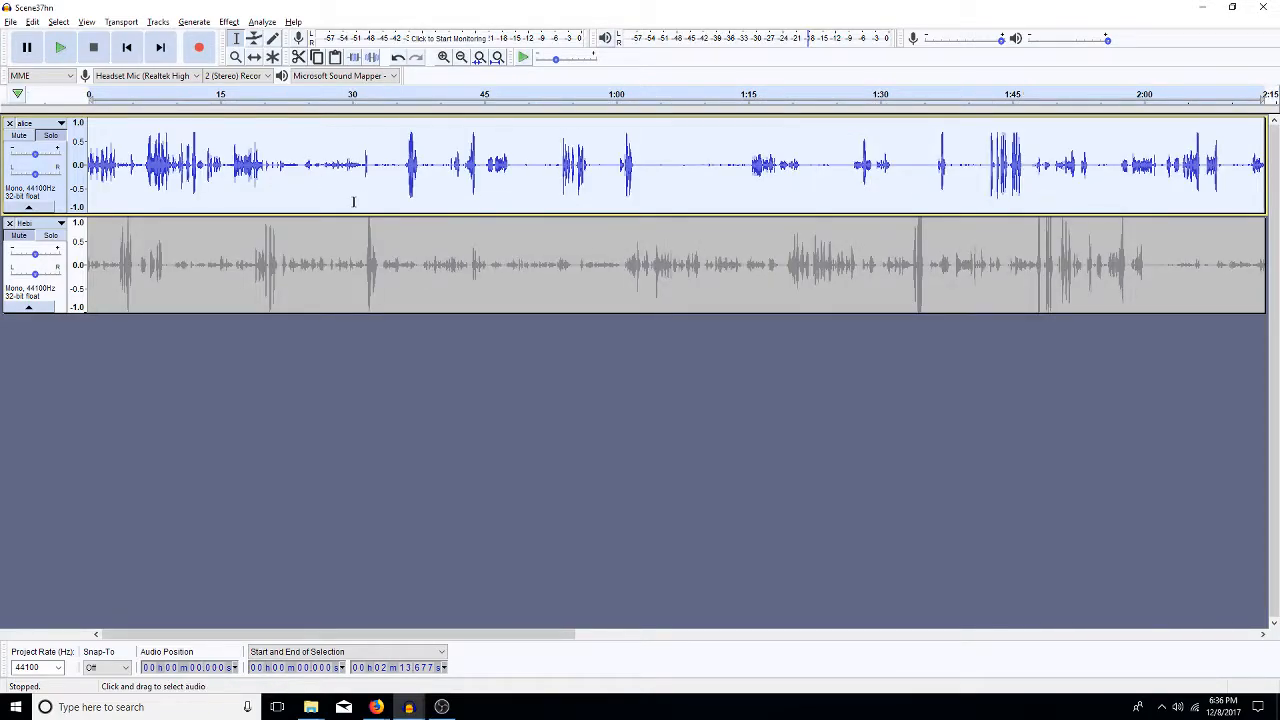
key("ctrl+3")
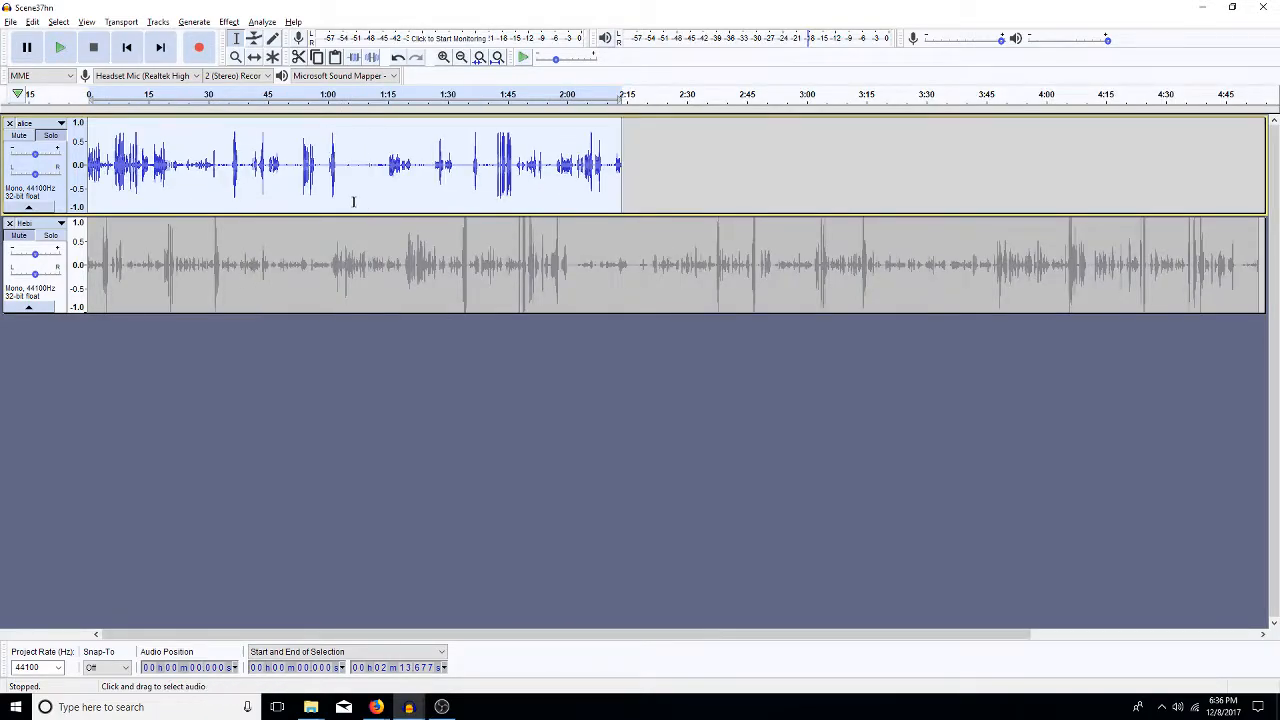
left_click(508, 175)
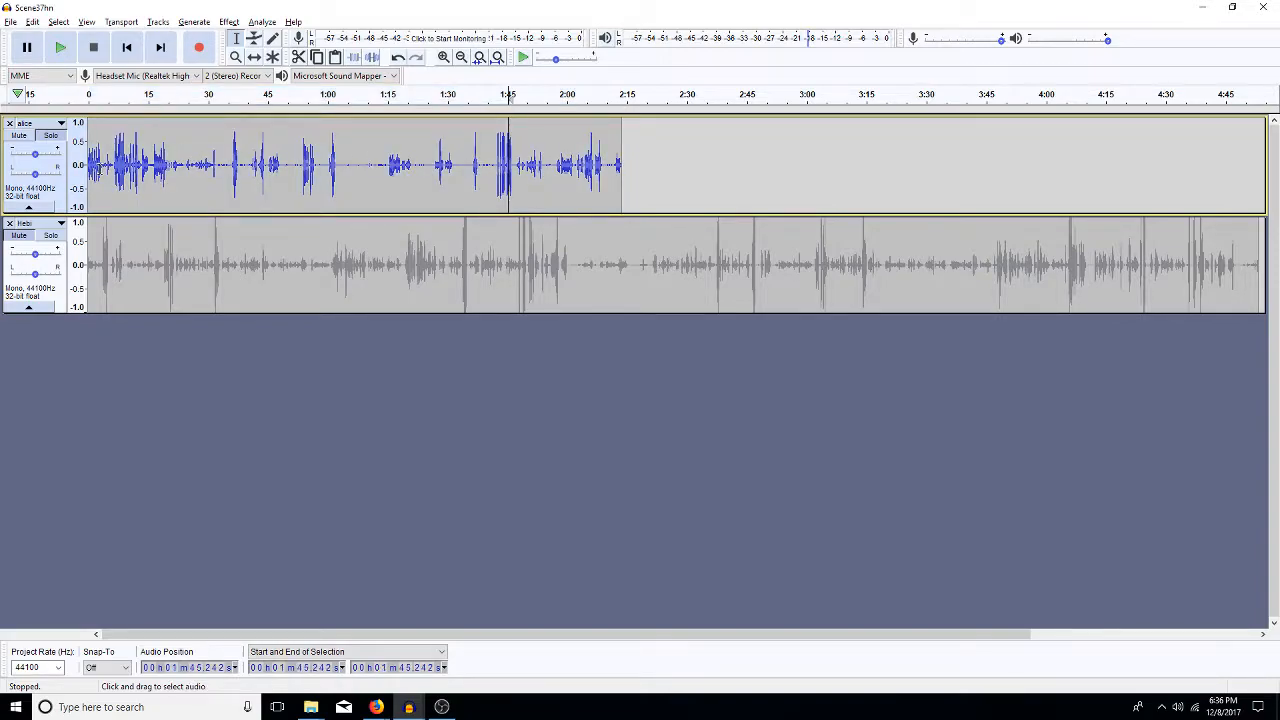
left_click(136, 165)
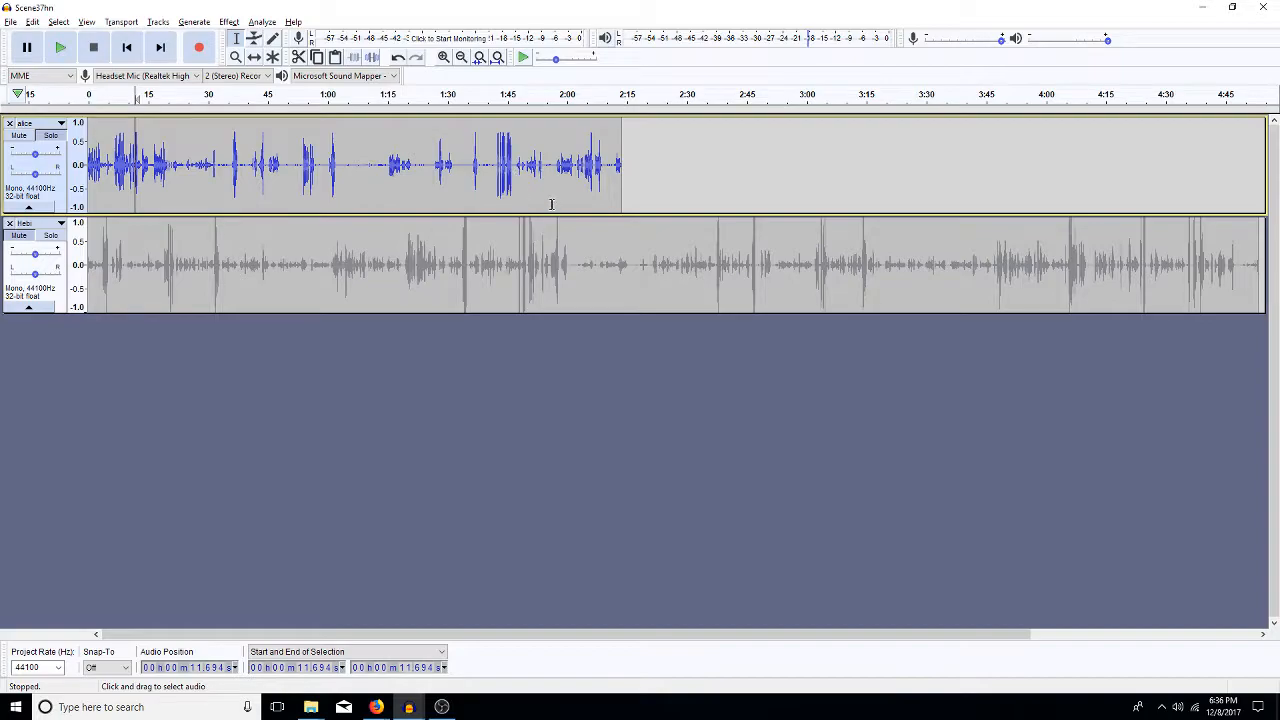
left_click(448, 172)
left_click(358, 198)
left_click(529, 181)
left_click(339, 190)
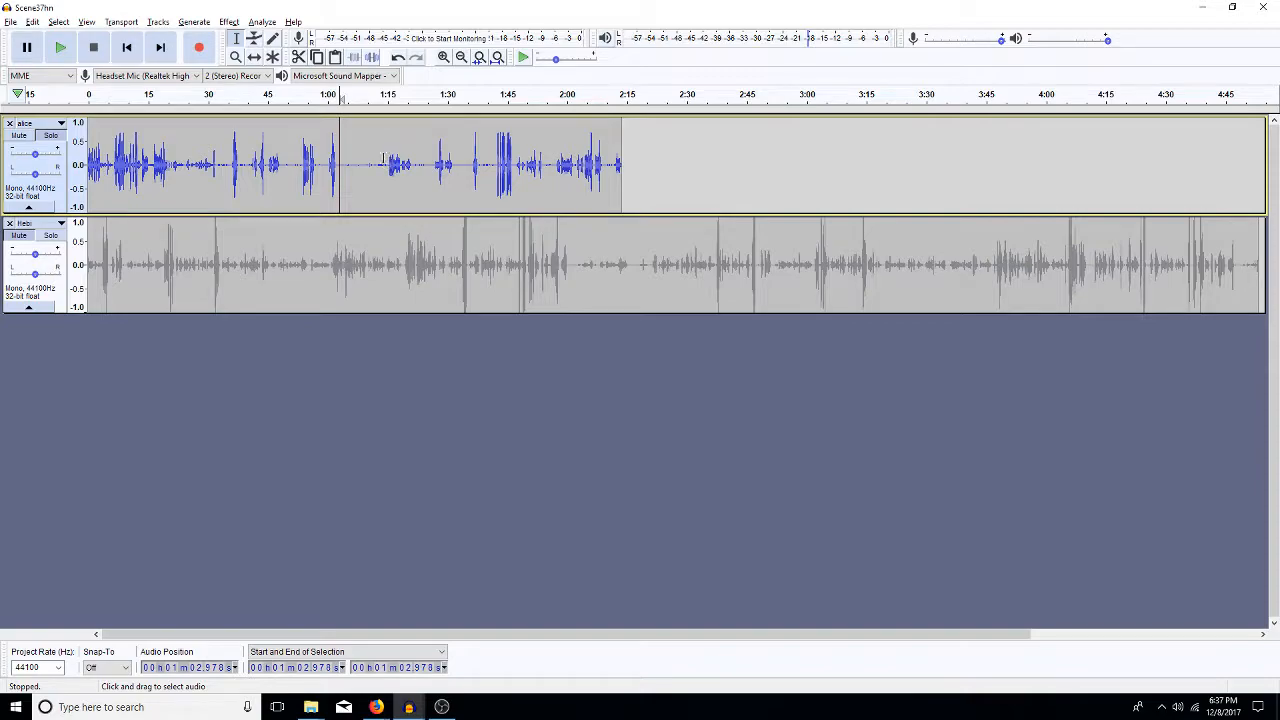
Mark the first track's quiet gap between about 1:03 and 1:14 to inspect its background noise, then clear the selection.
left_click_drag(388, 163, 338, 165)
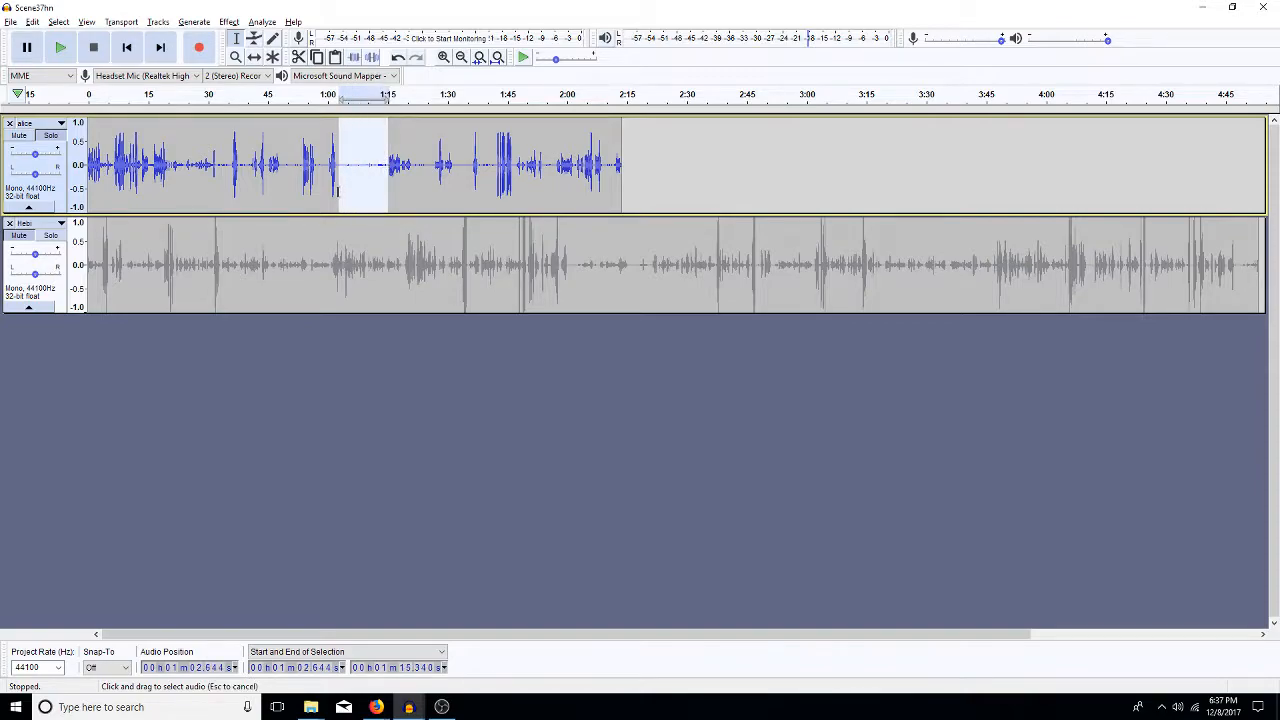
left_click(353, 190)
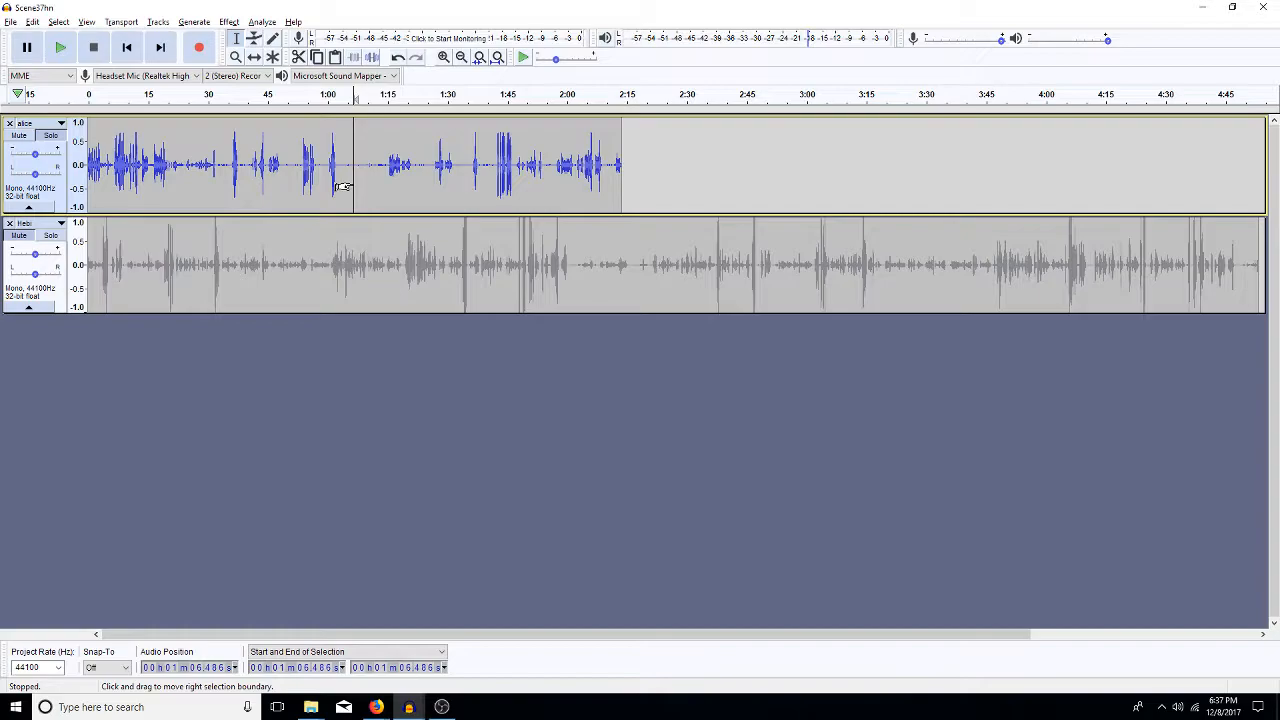
left_click(398, 266)
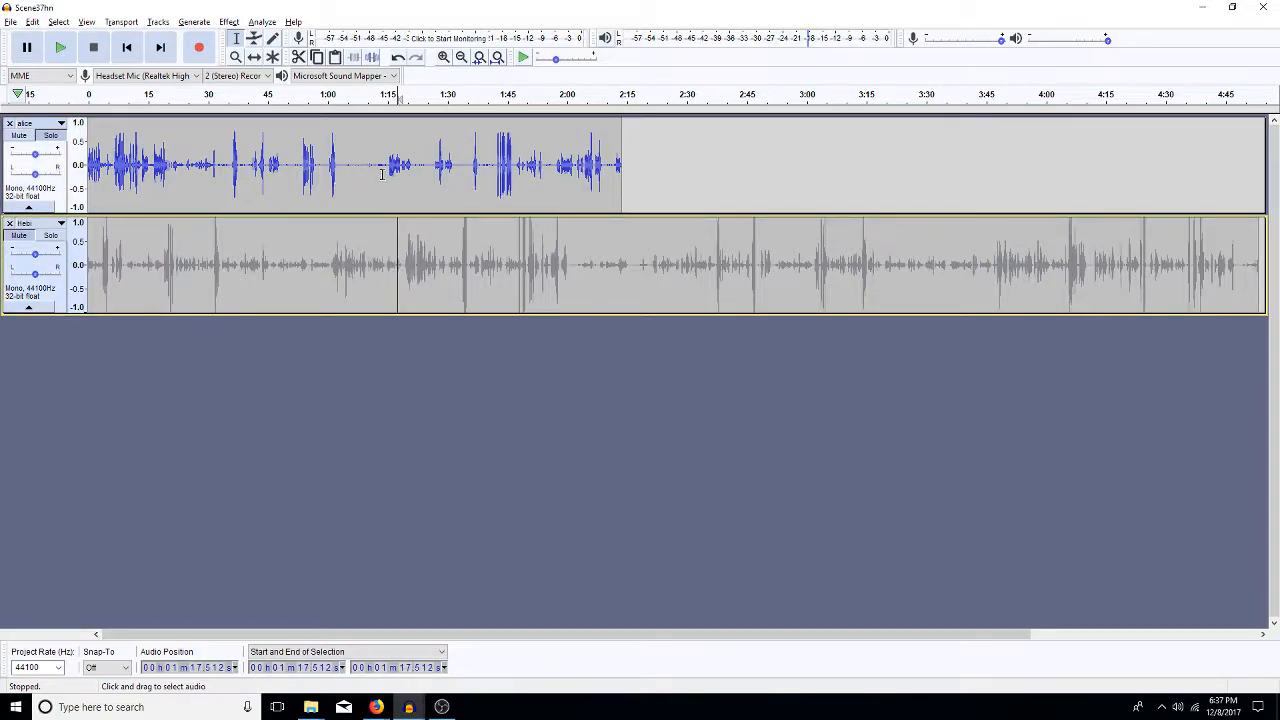
left_click_drag(387, 180, 342, 188)
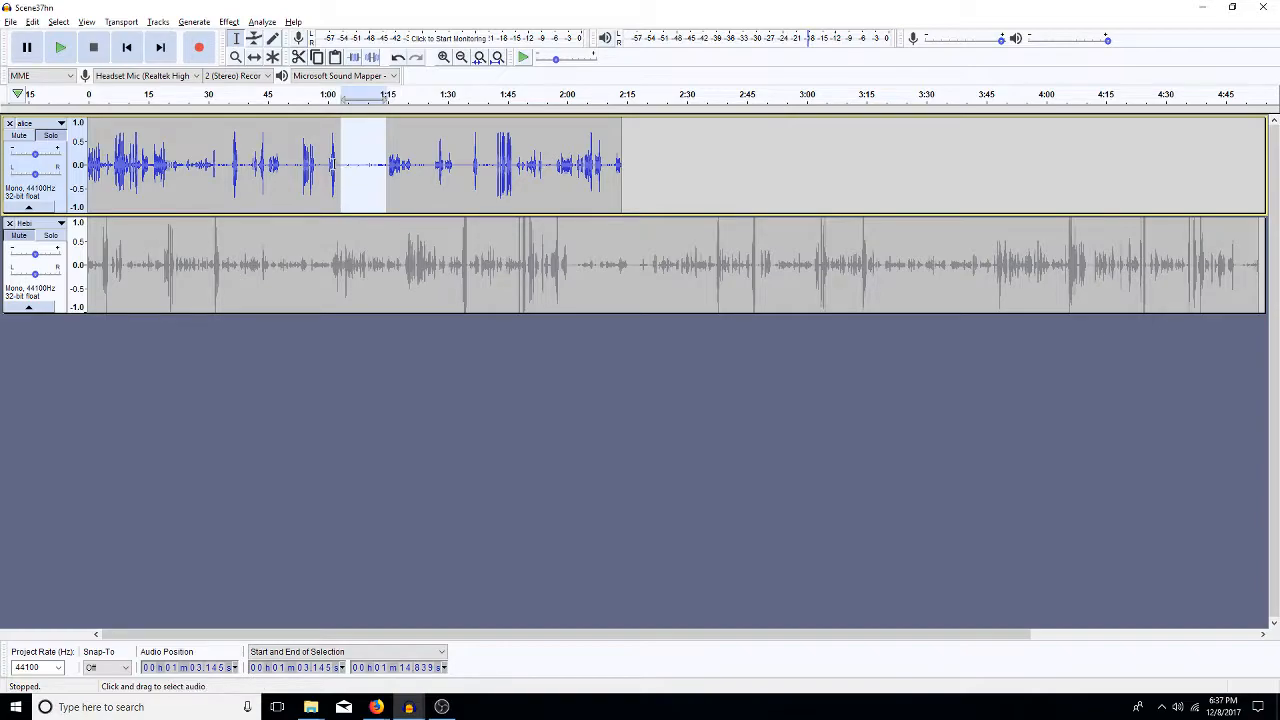
left_click(323, 160)
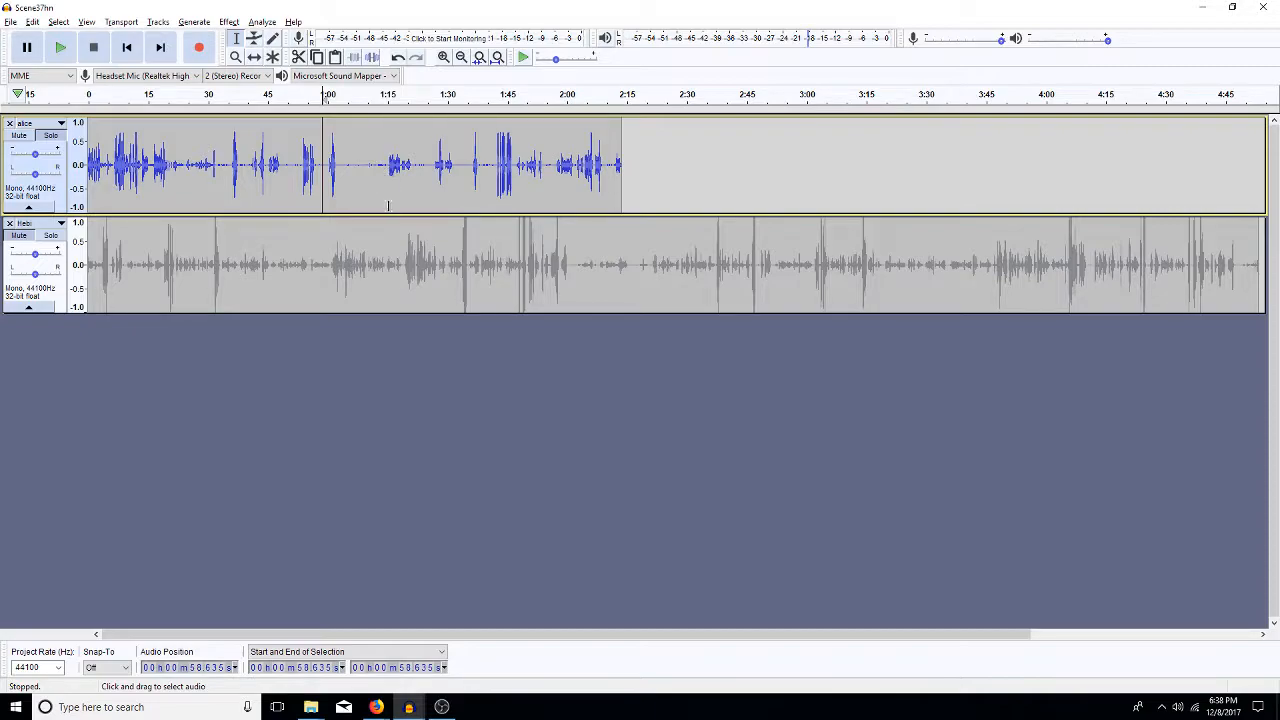
left_click(357, 193)
left_click_drag(382, 163, 342, 175)
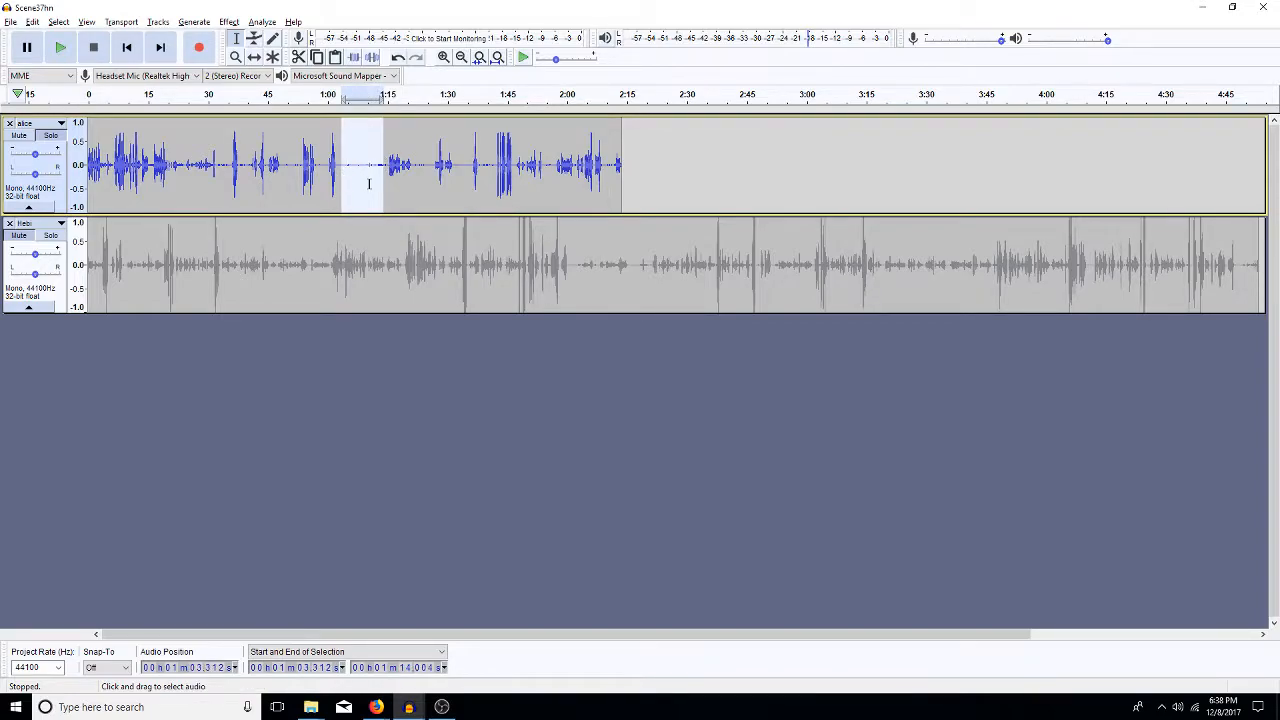
left_click(370, 182)
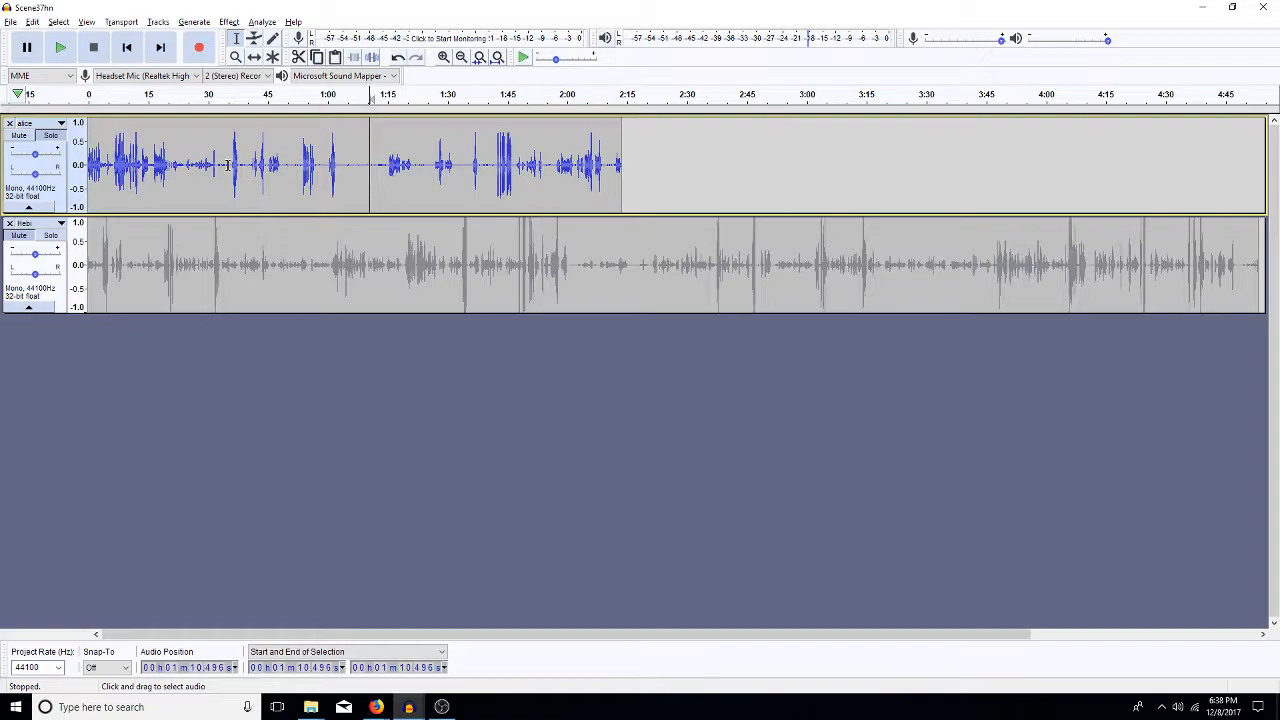
left_click(363, 171)
left_click(349, 176)
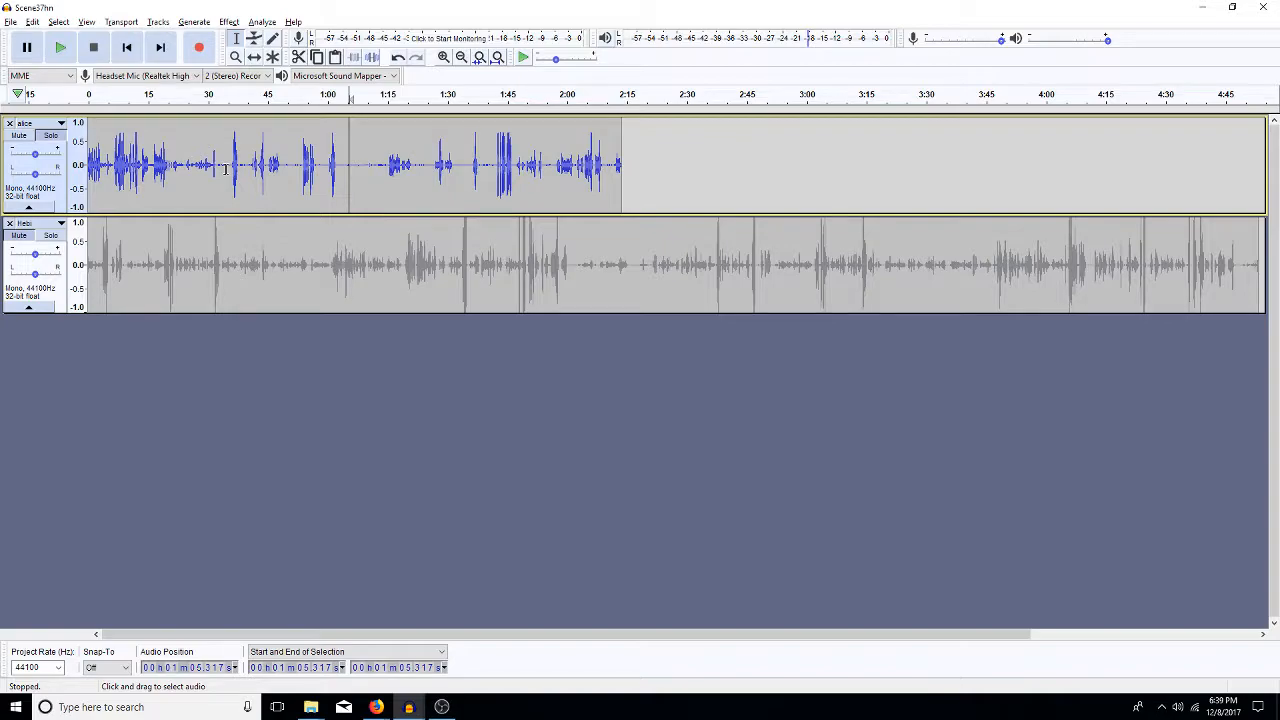
Select the first track from about 1:46.9 to its end and play that section.
left_click(174, 155)
left_click_drag(514, 163, 612, 157)
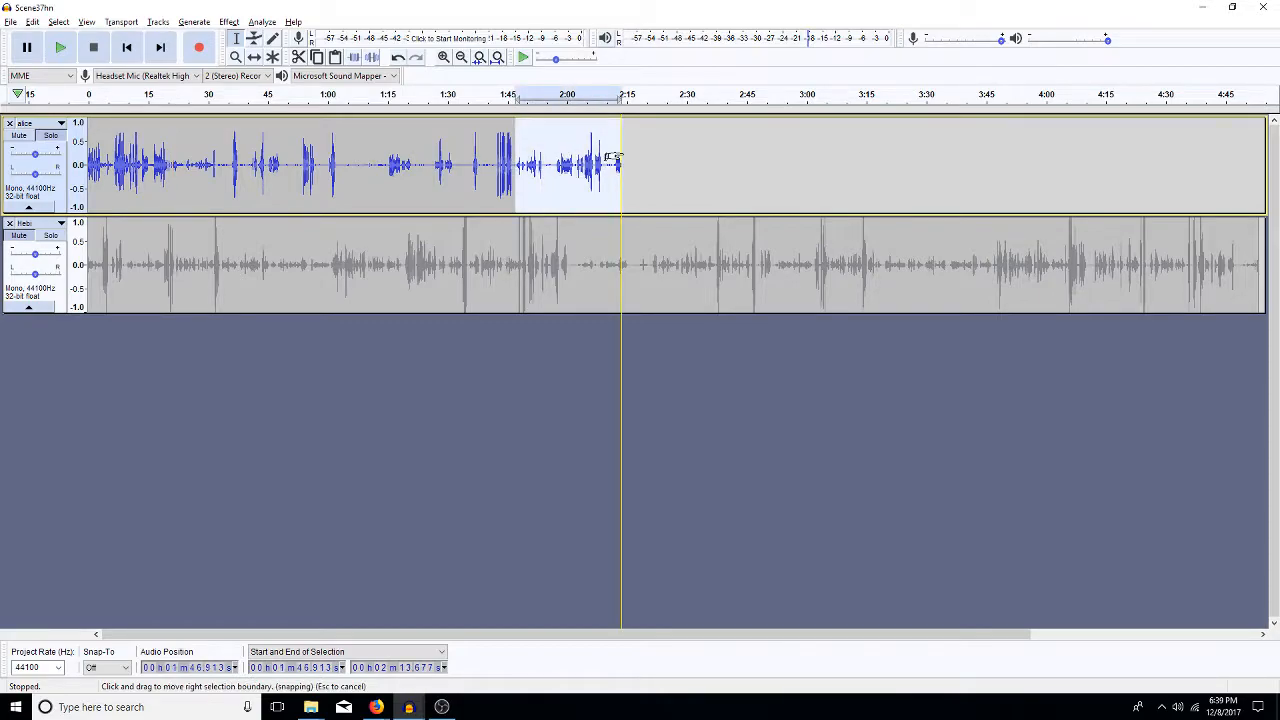
key("space")
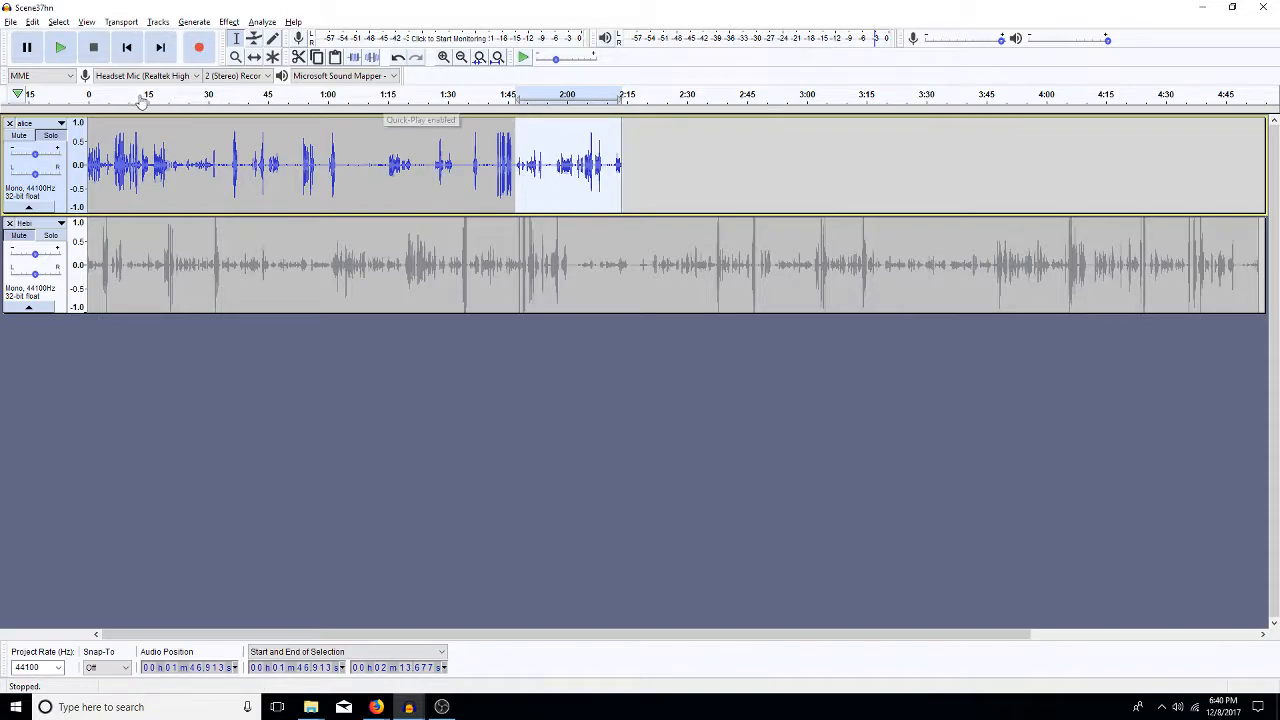
Clear the selection and save the current project.
left_click(166, 180)
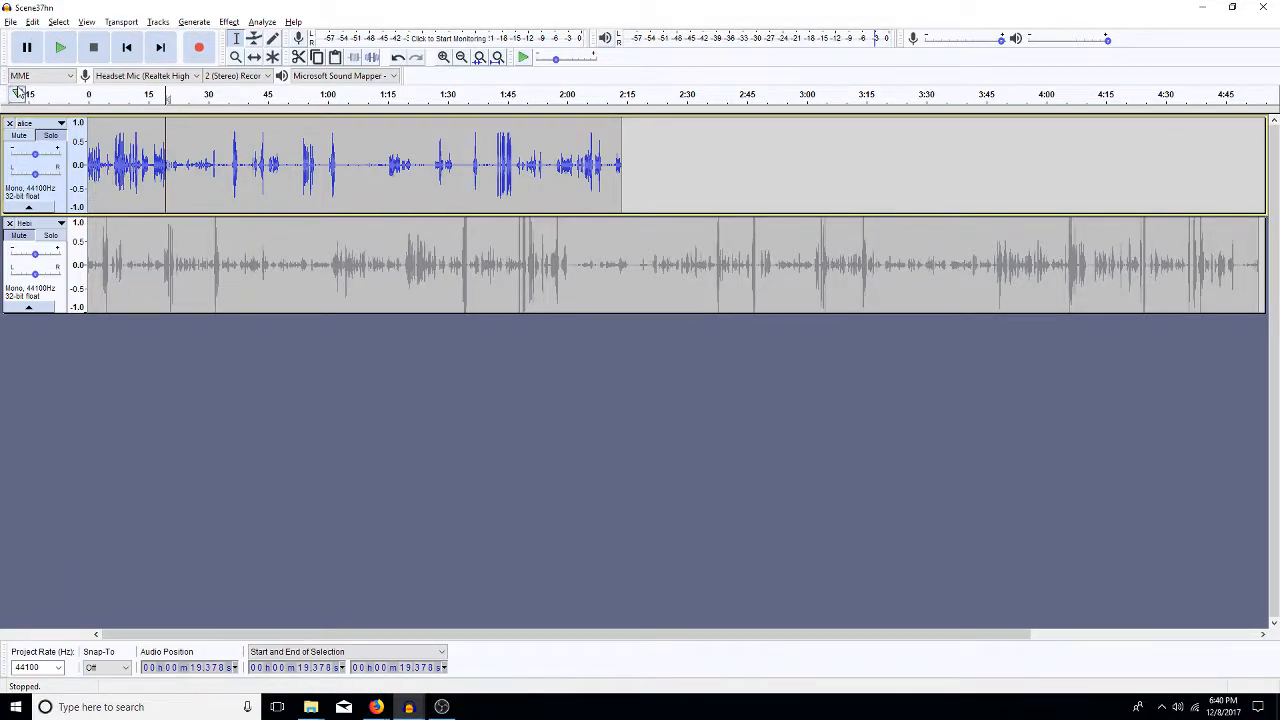
left_click(10, 22)
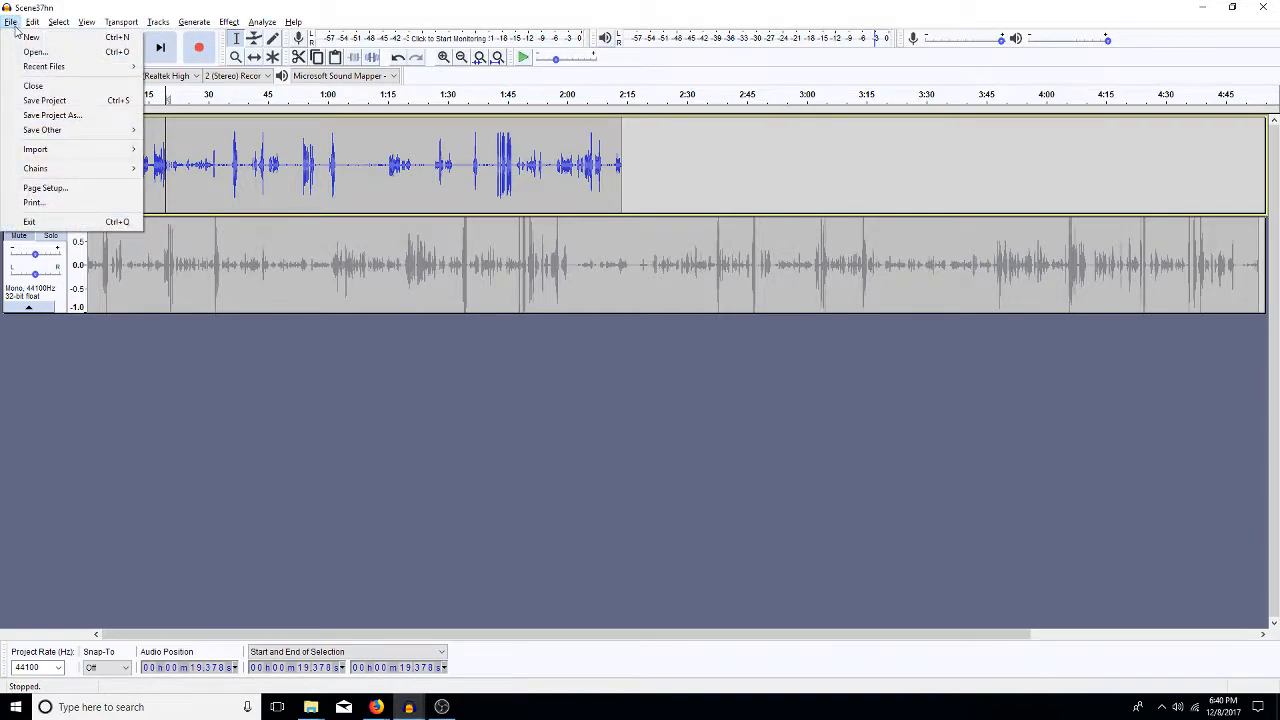
left_click(45, 101)
Save the project under the new name Scene37hnedited in the Scene37 folder.
left_click(10, 22)
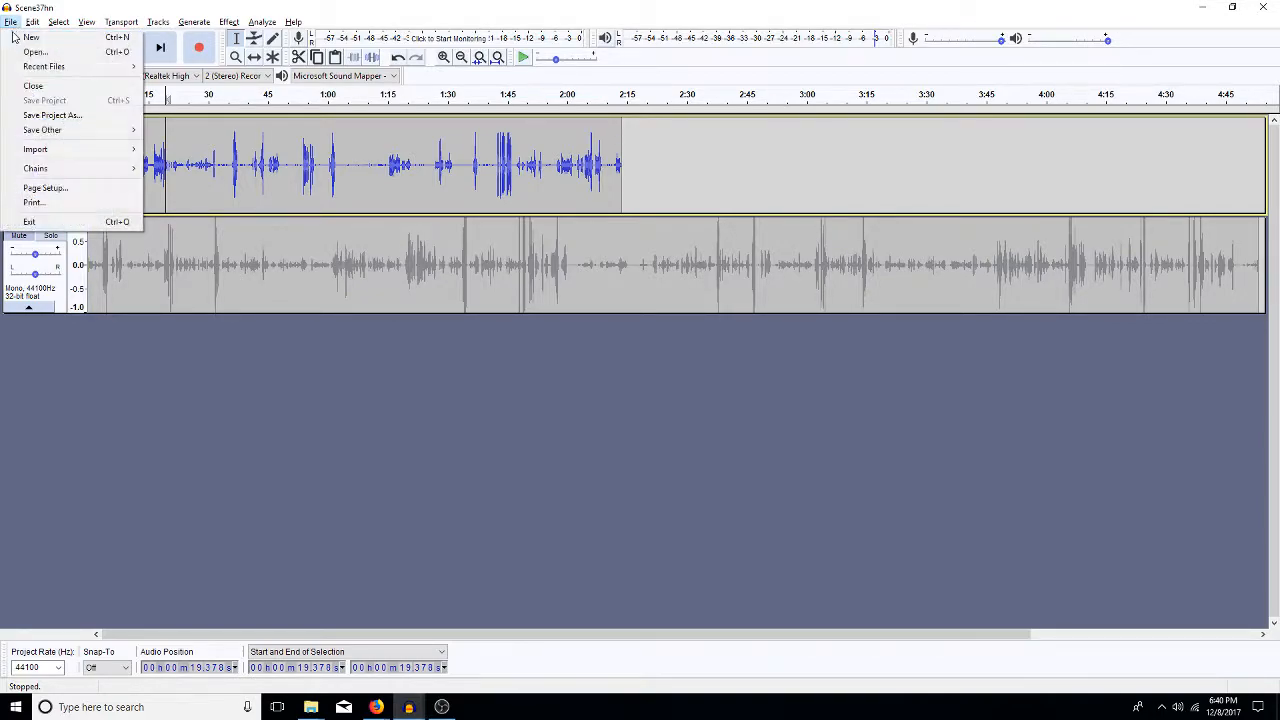
left_click(50, 115)
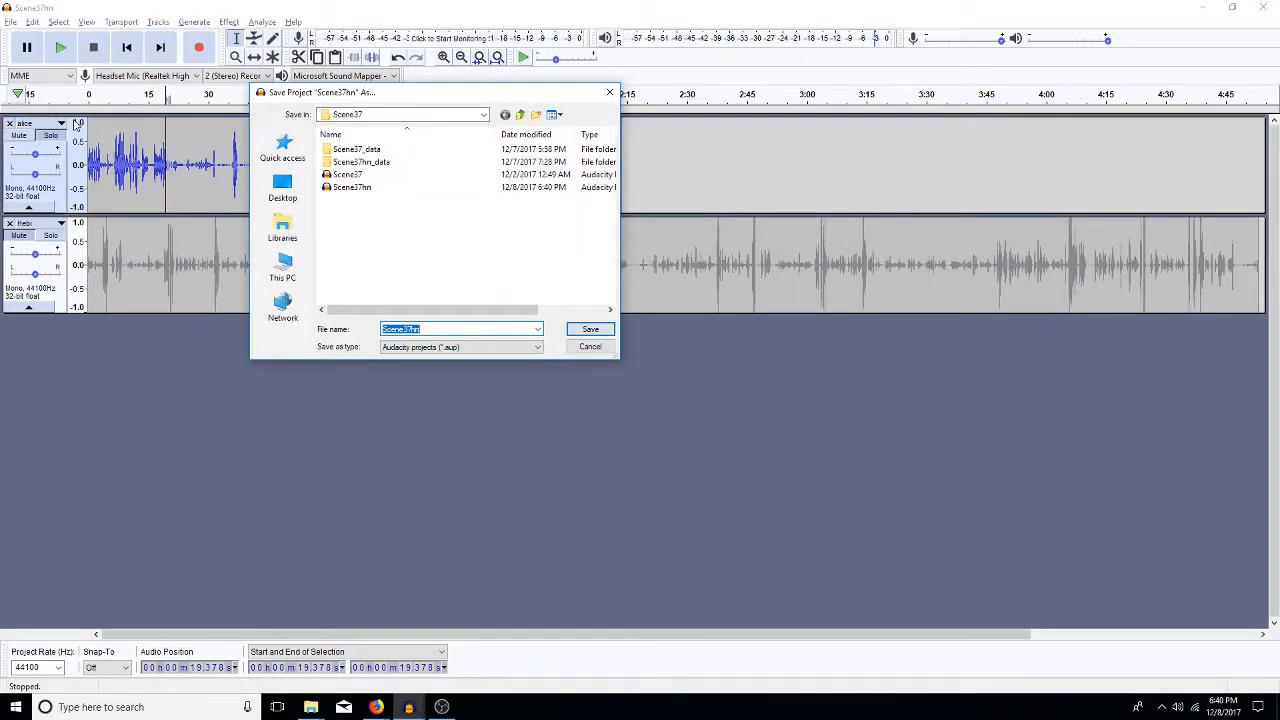
key("End")
type("edited")
key("Return")
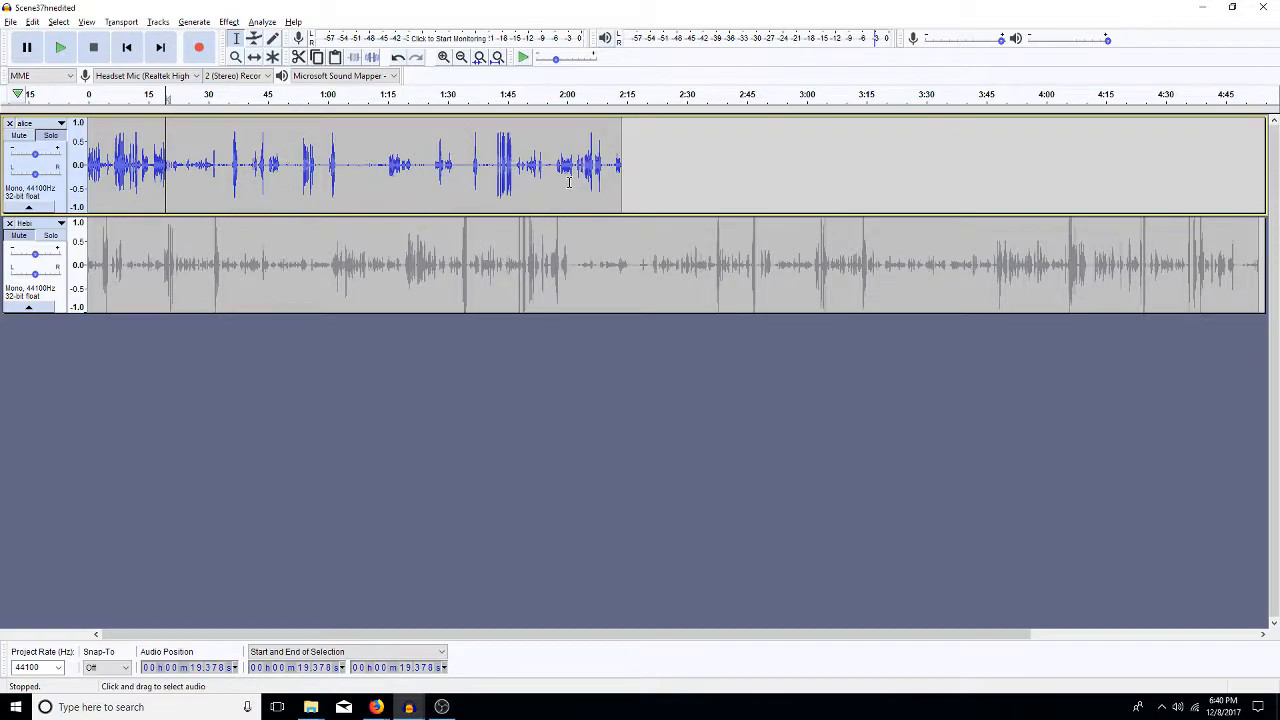
Zoom in on the section from about 1:47.2 to 2:13.7 and play the first track from about 2:02.6.
left_click_drag(622, 168, 516, 213)
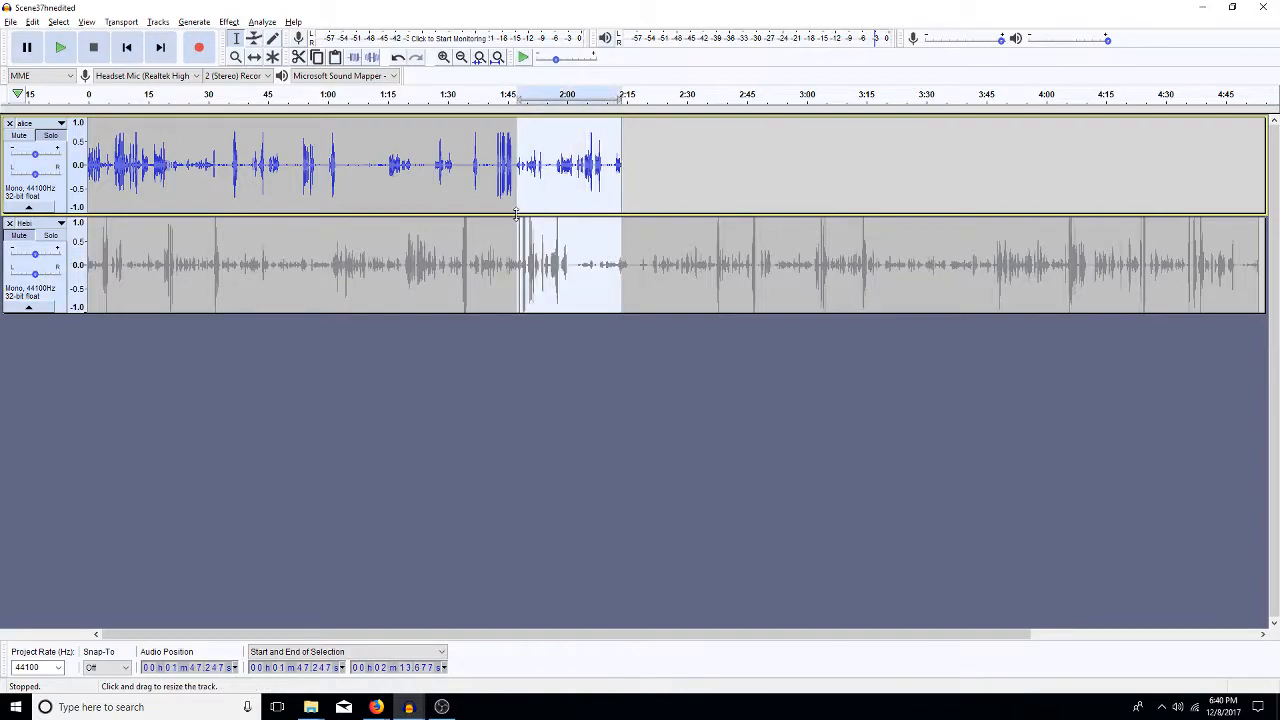
key("ctrl+e")
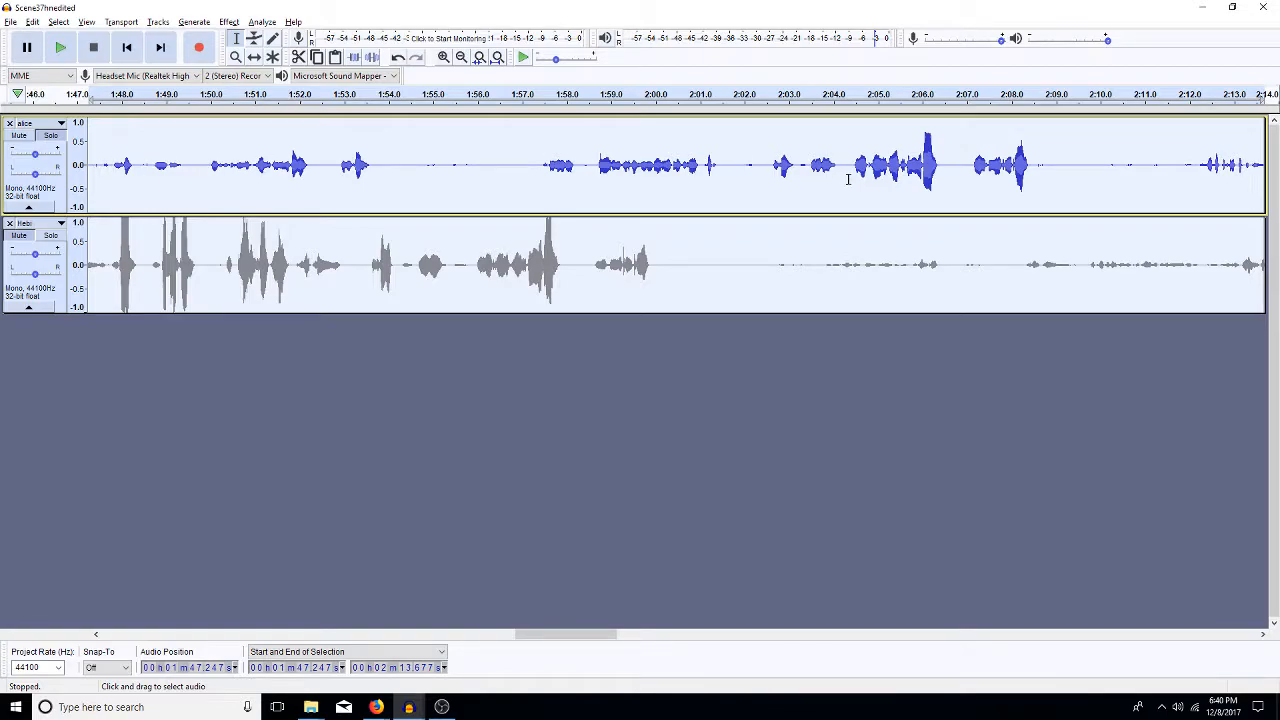
left_click(771, 162)
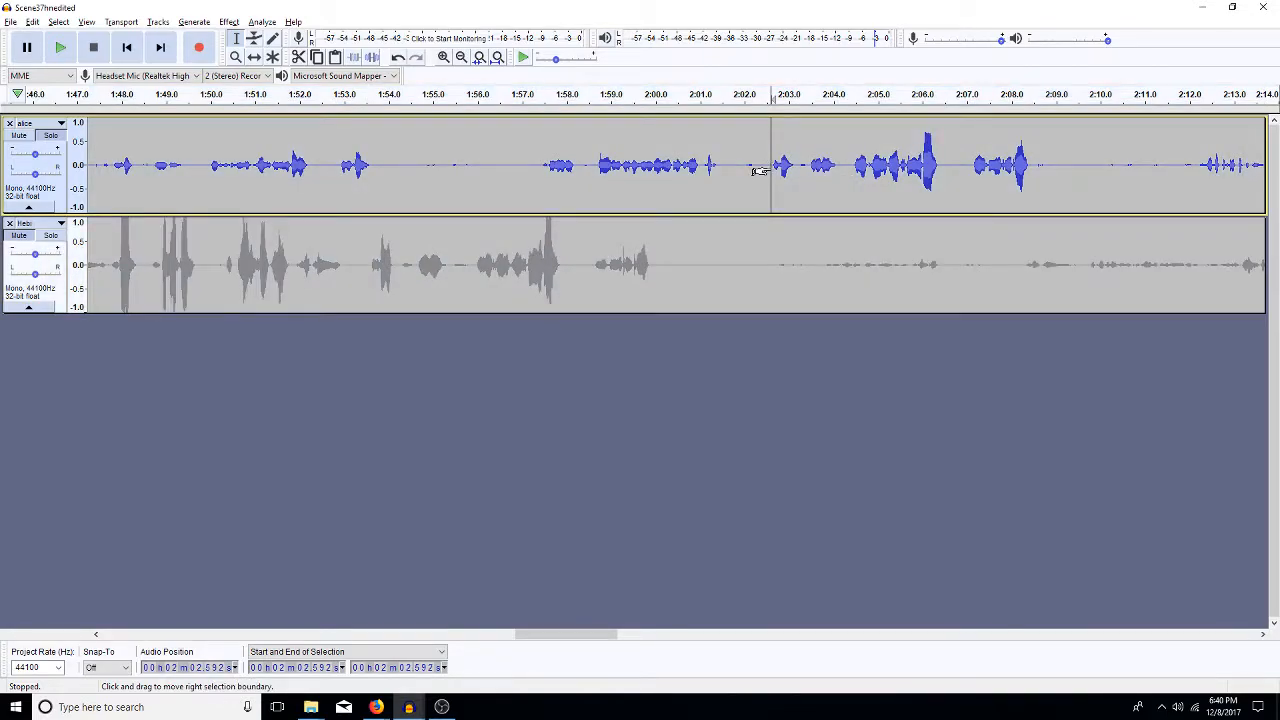
key("space")
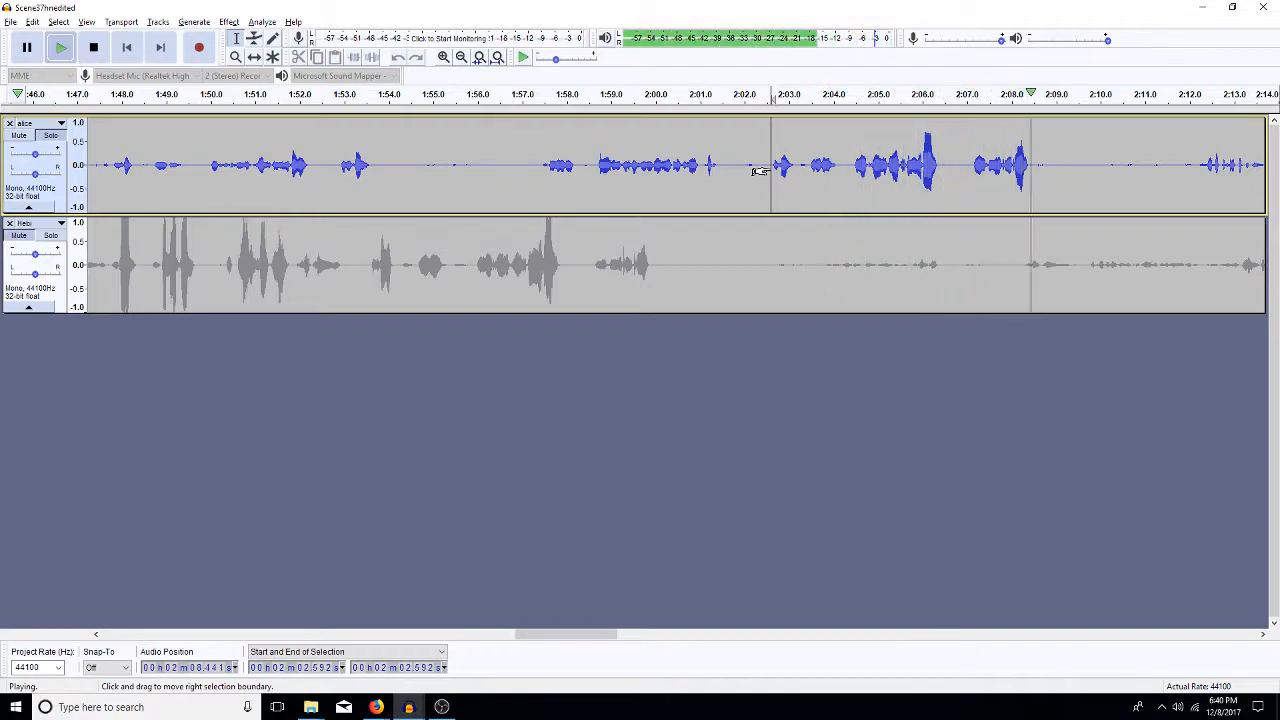
key("space")
Silence the first track from about 1:47.3 to 2:02.4.
left_click_drag(765, 171, 468, 240)
left_click(522, 166)
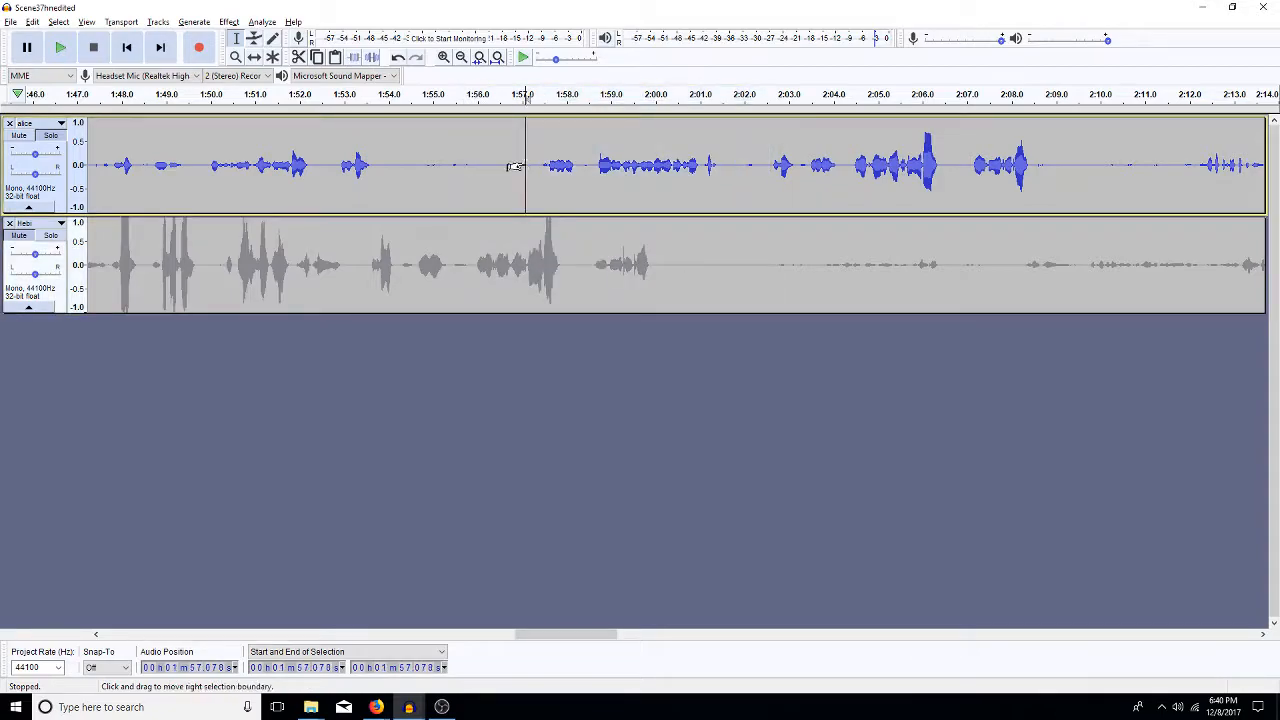
left_click_drag(763, 155, 88, 180)
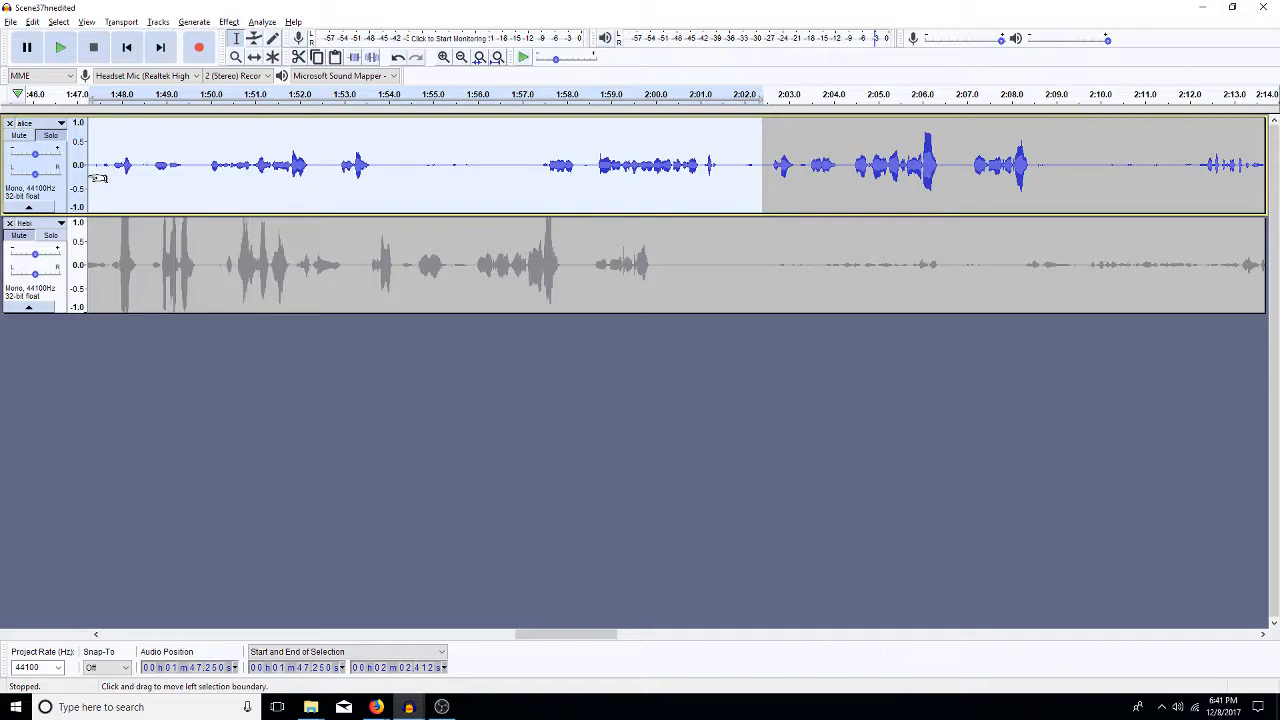
key("ctrl+l")
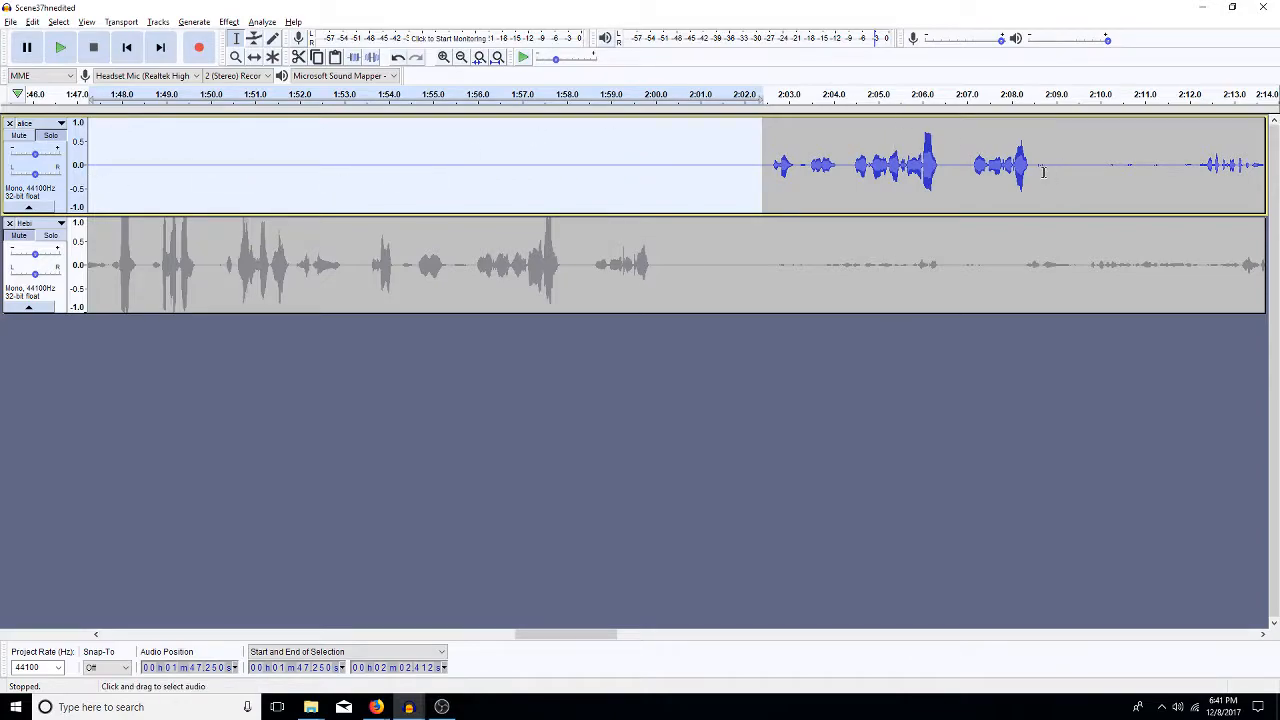
Silence the first track from just after its last loud phrase, about 2:08.5, to its end.
left_click_drag(1034, 165, 1145, 165)
key("ctrl+l")
left_click(778, 170)
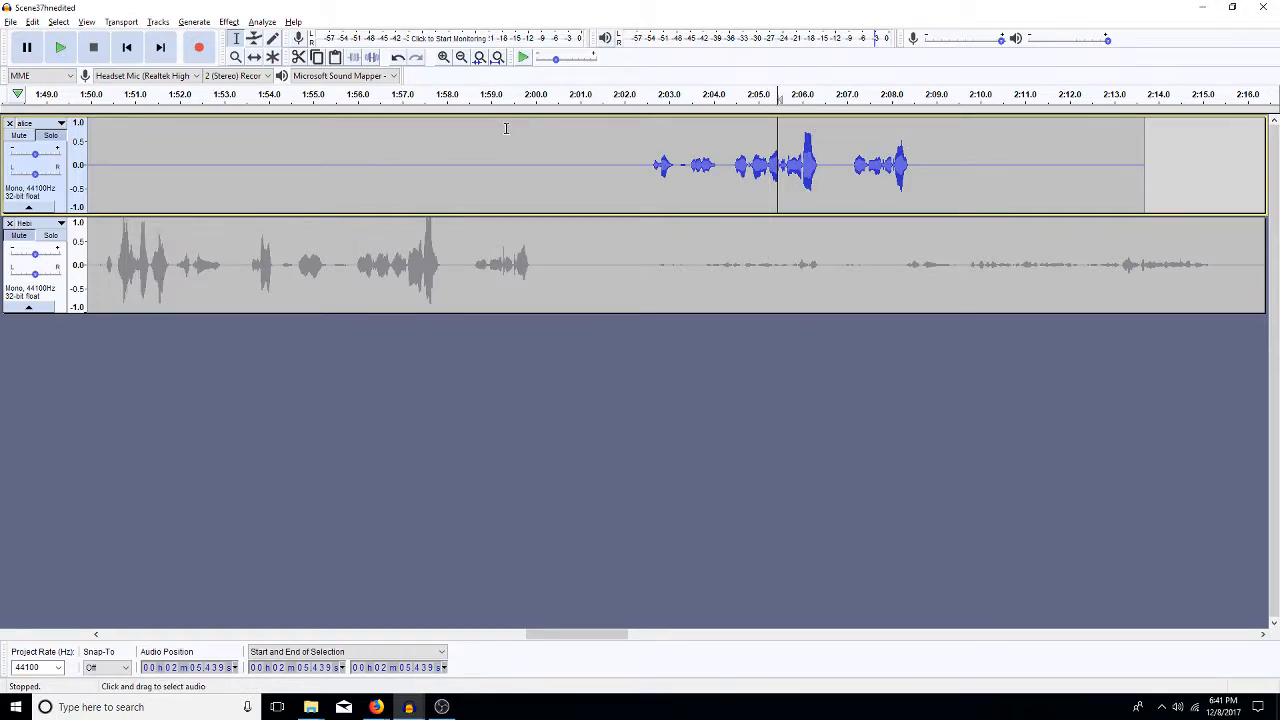
Select the whole first track, fit the full recording in view and play it from the start.
double_click(487, 173)
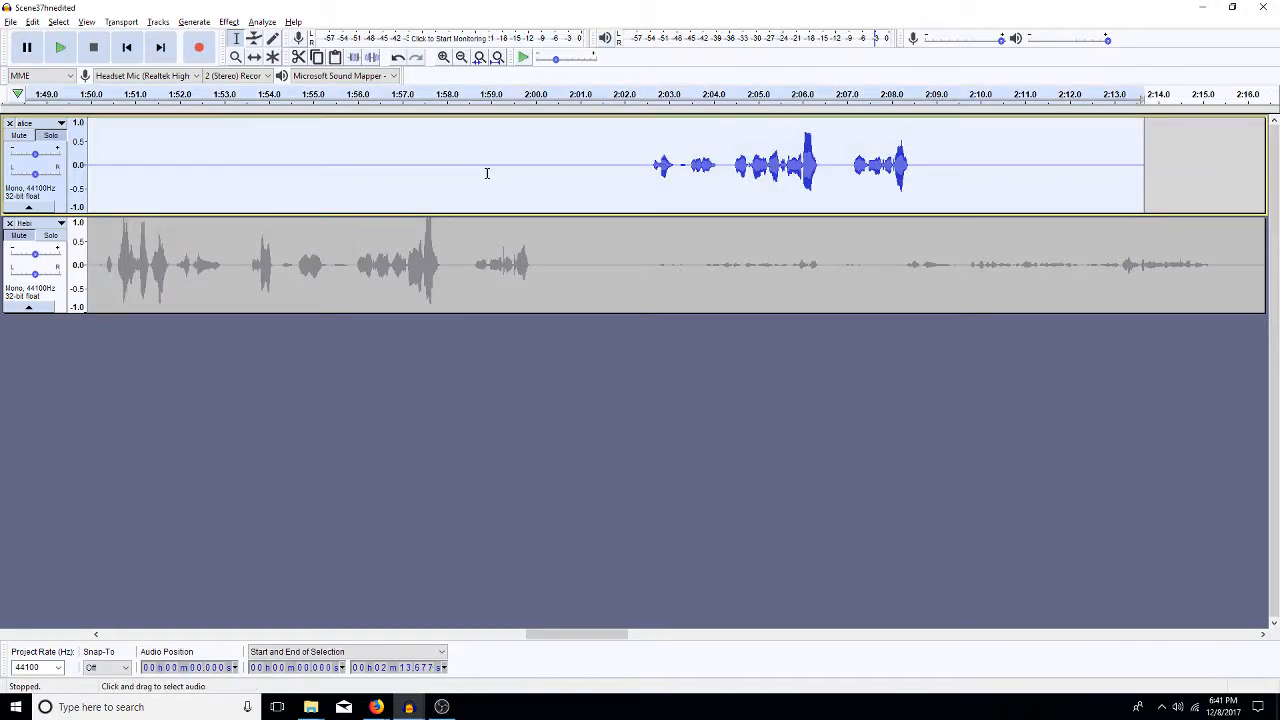
key("ctrl+f")
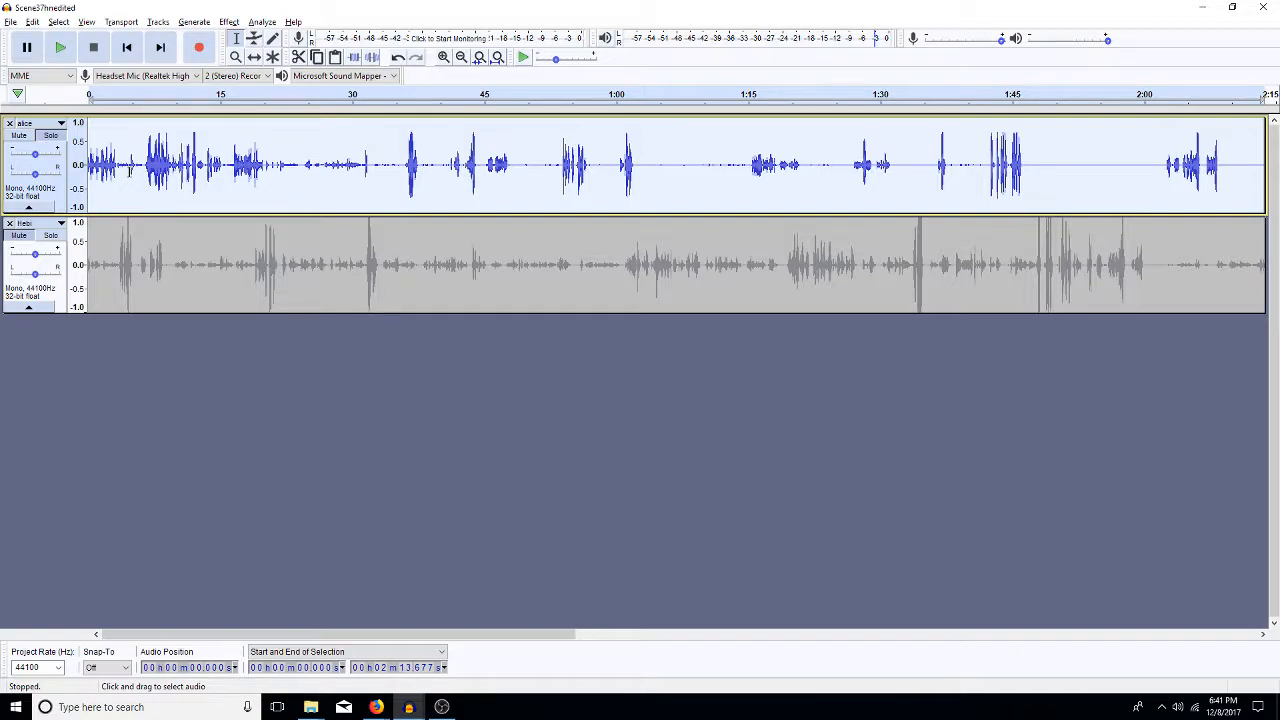
key("space")
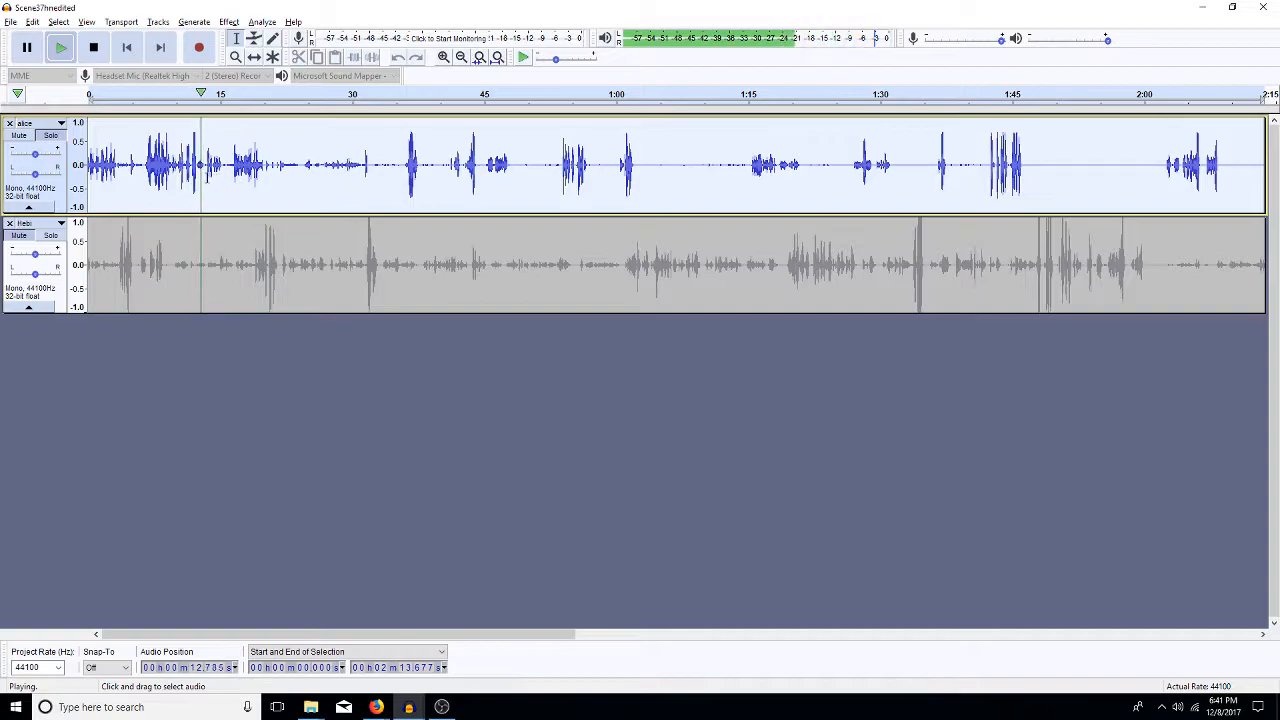
Copy the first track's section from about 6.2 s to 25.8 s and paste it into the episode1bloopers project as a new track.
left_click_drag(143, 163, 232, 178)
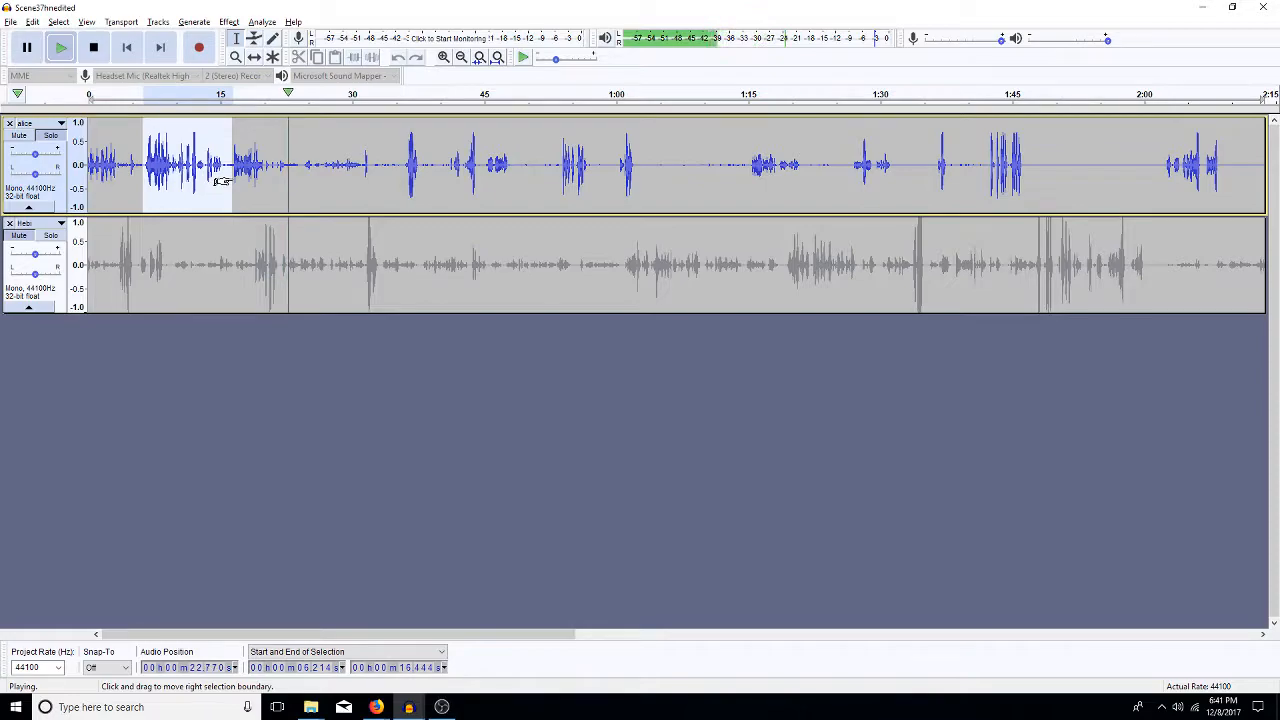
left_click_drag(222, 181, 305, 180)
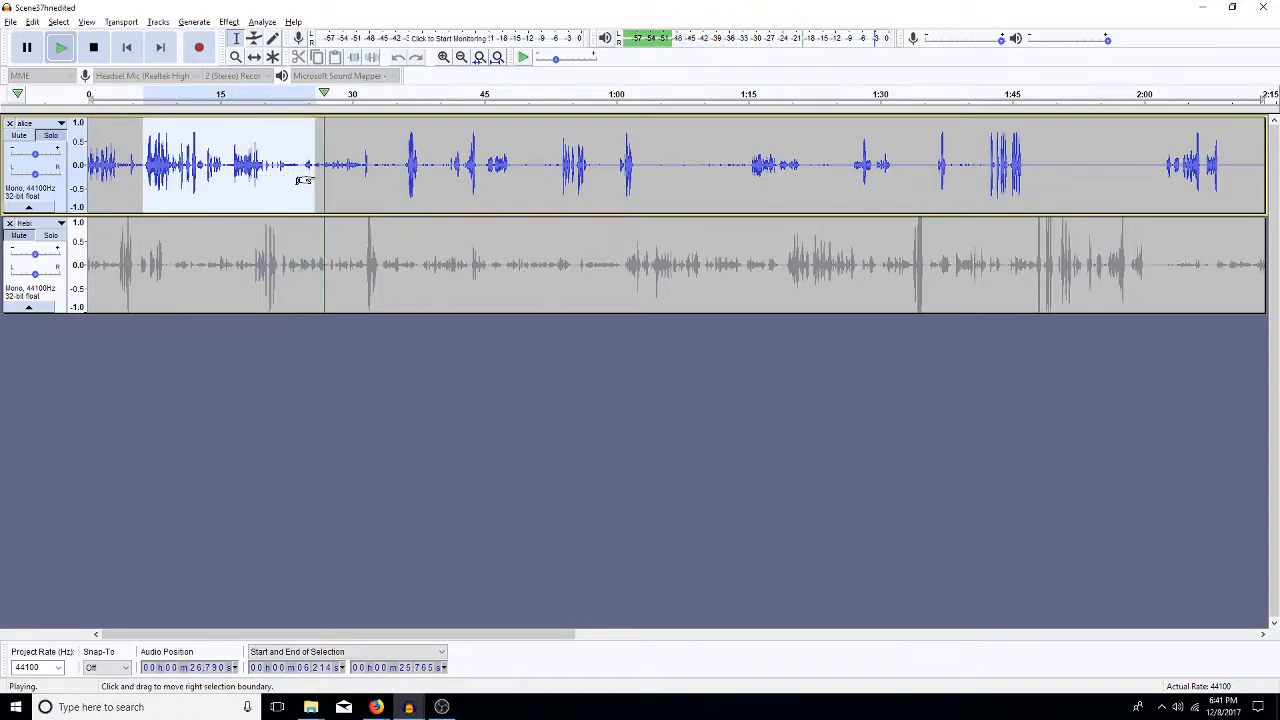
key("space")
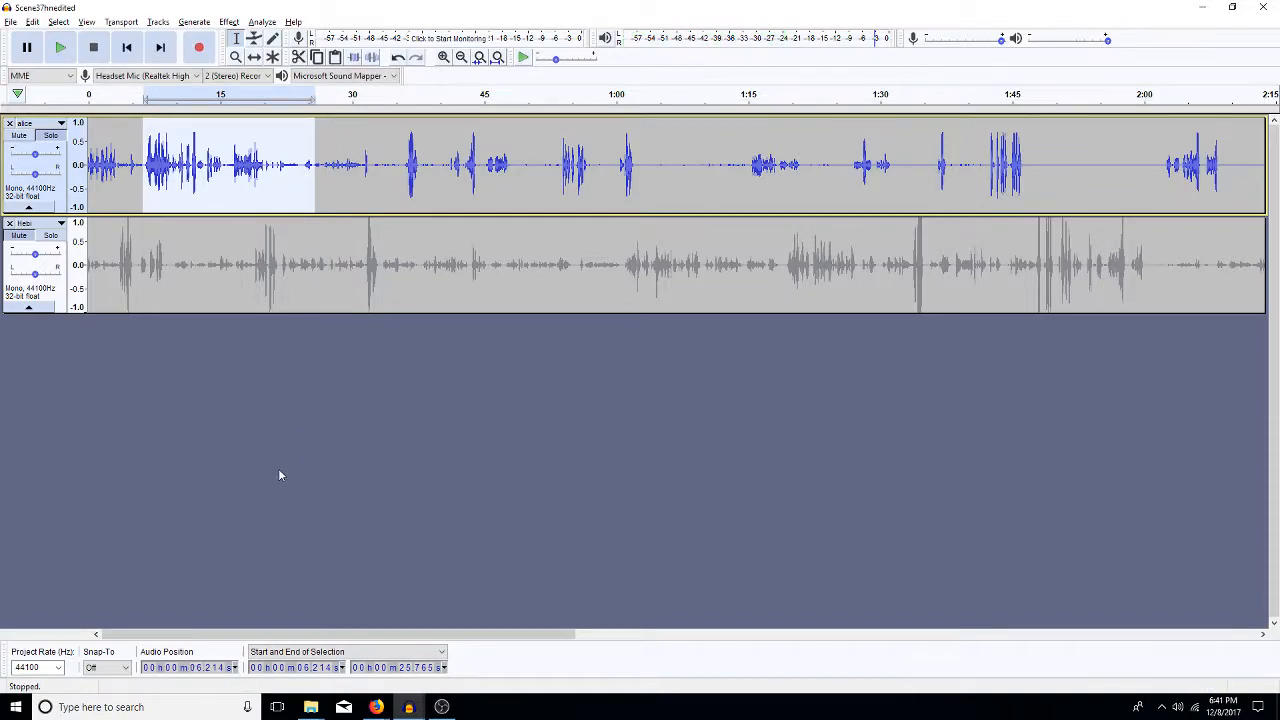
mouse_move(405, 710)
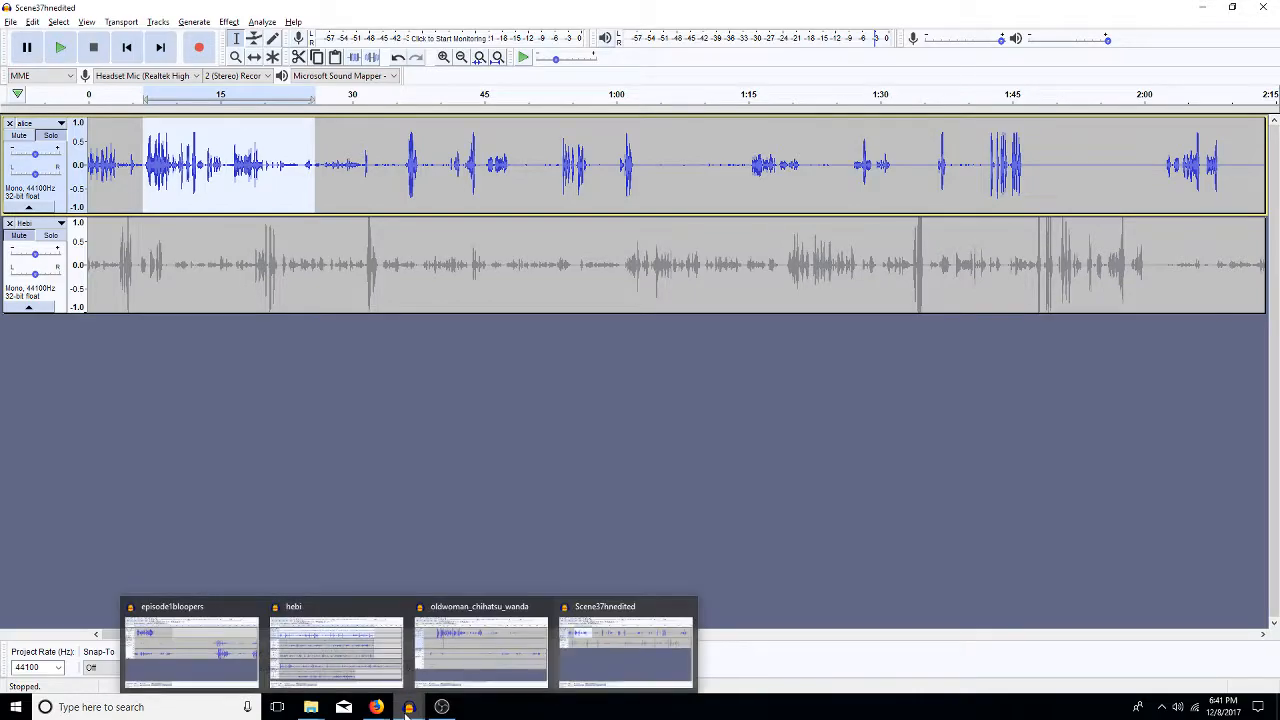
left_click(190, 650)
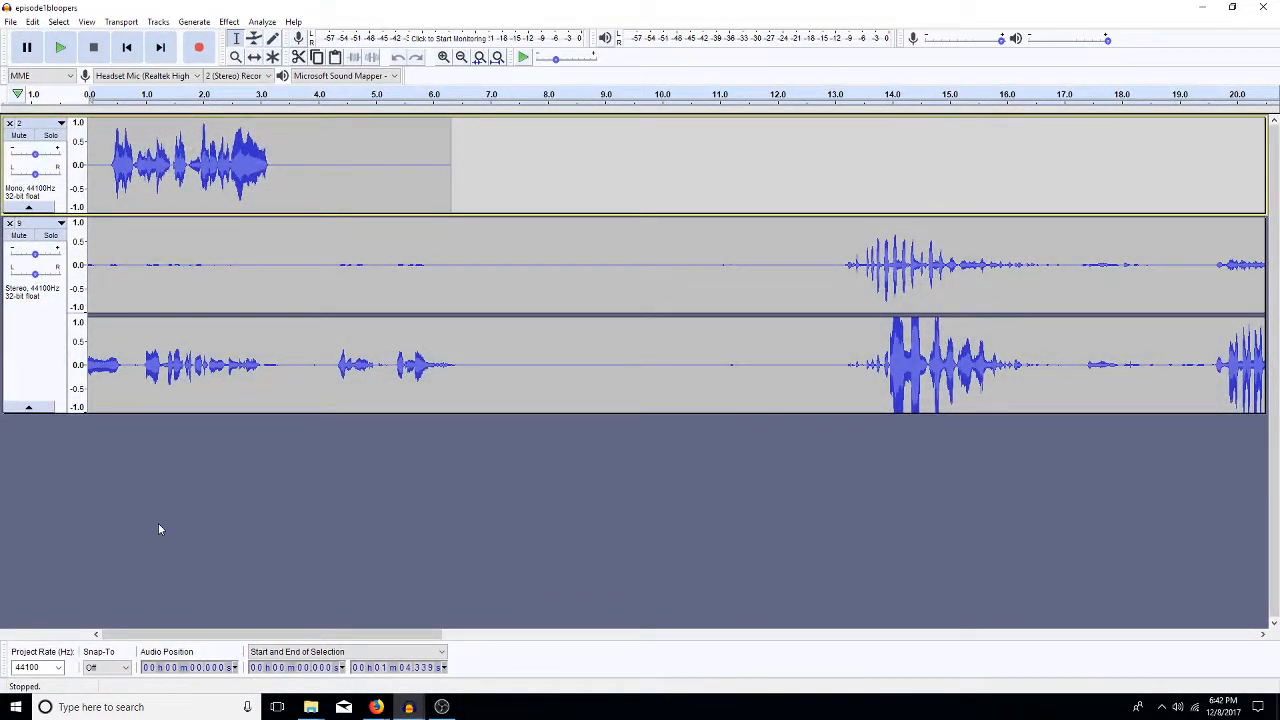
key("ctrl+v")
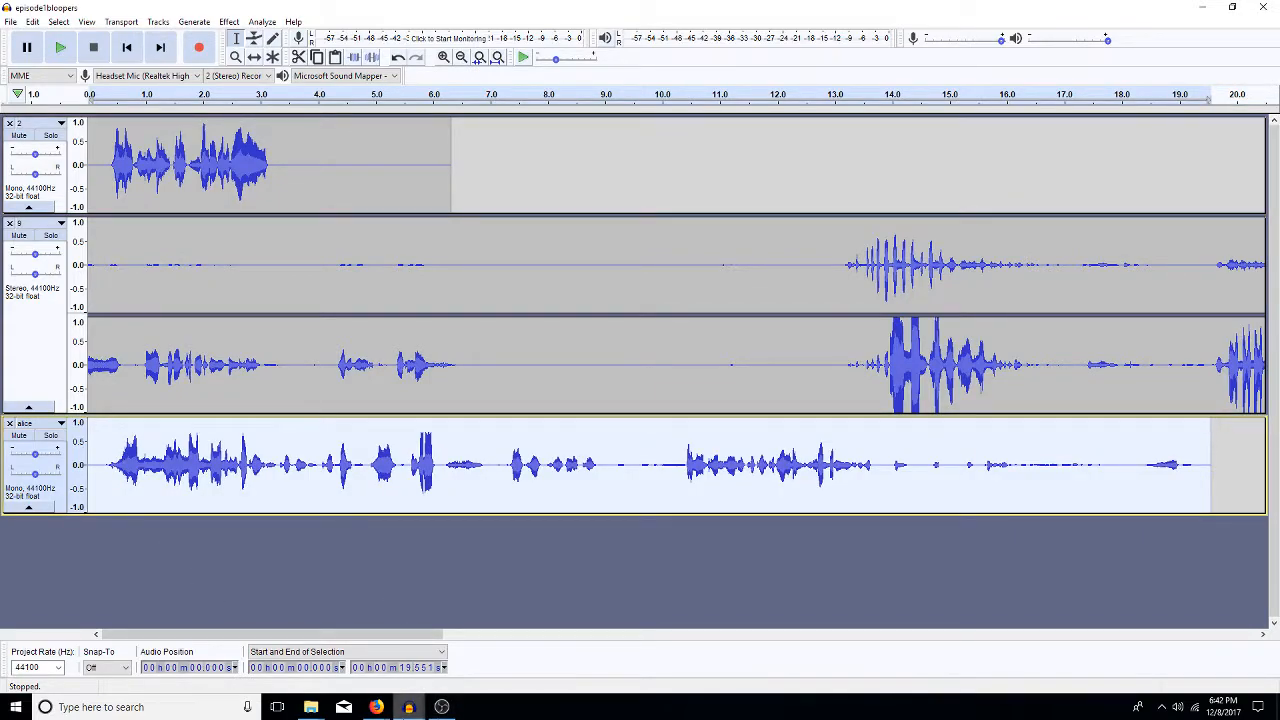
Return to the Scene37hnedited project, silence the first track from its start to about 35.7 s, and delete its first 30.2 s.
mouse_move(409, 712)
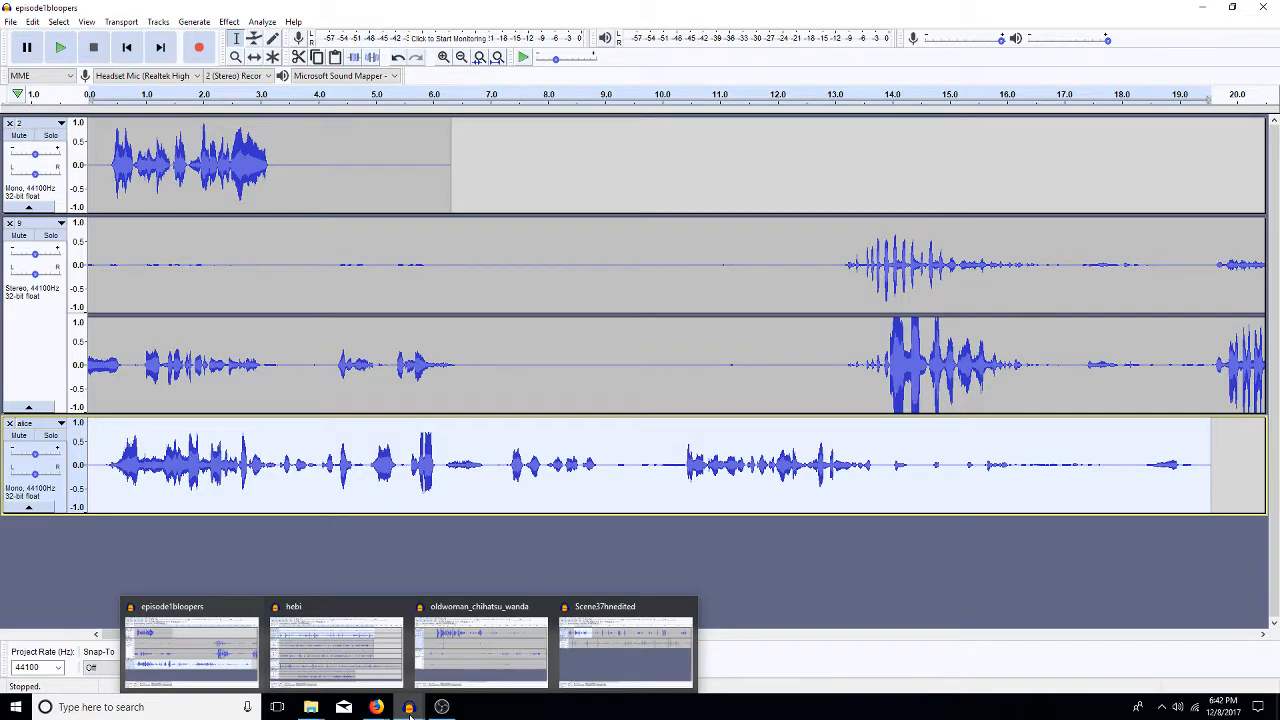
mouse_move(448, 660)
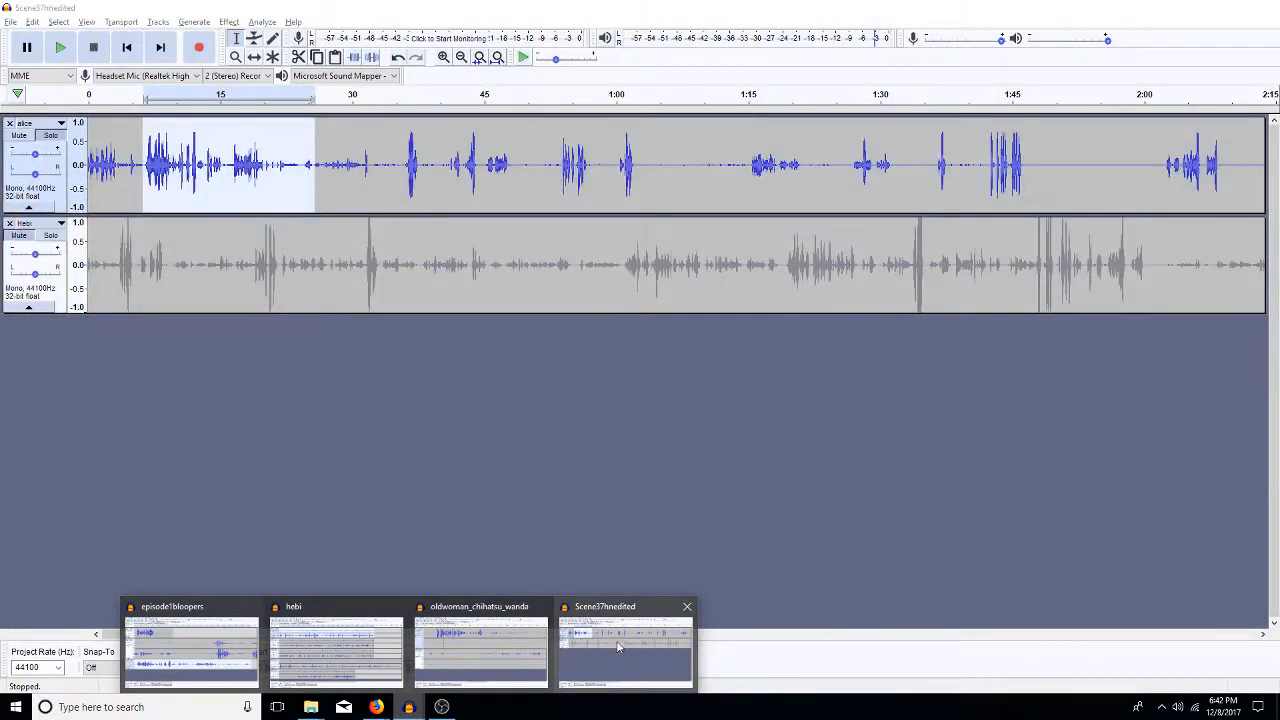
left_click(616, 650)
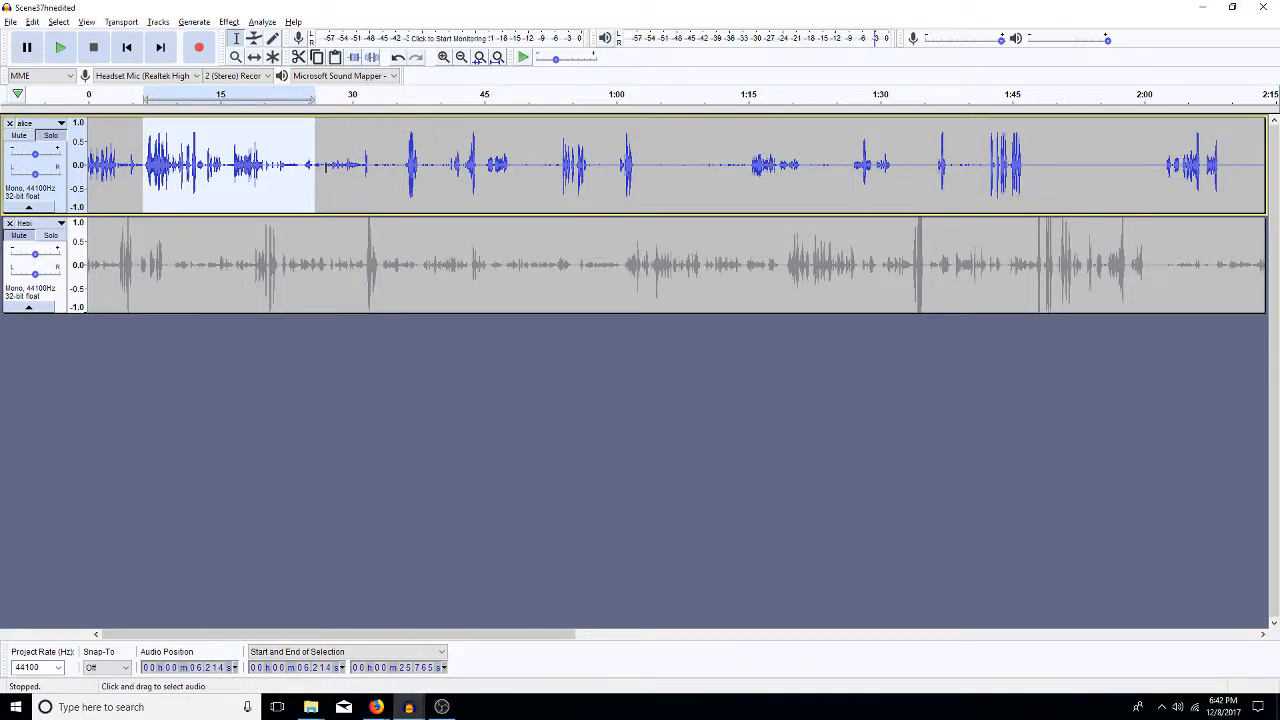
left_click(323, 166)
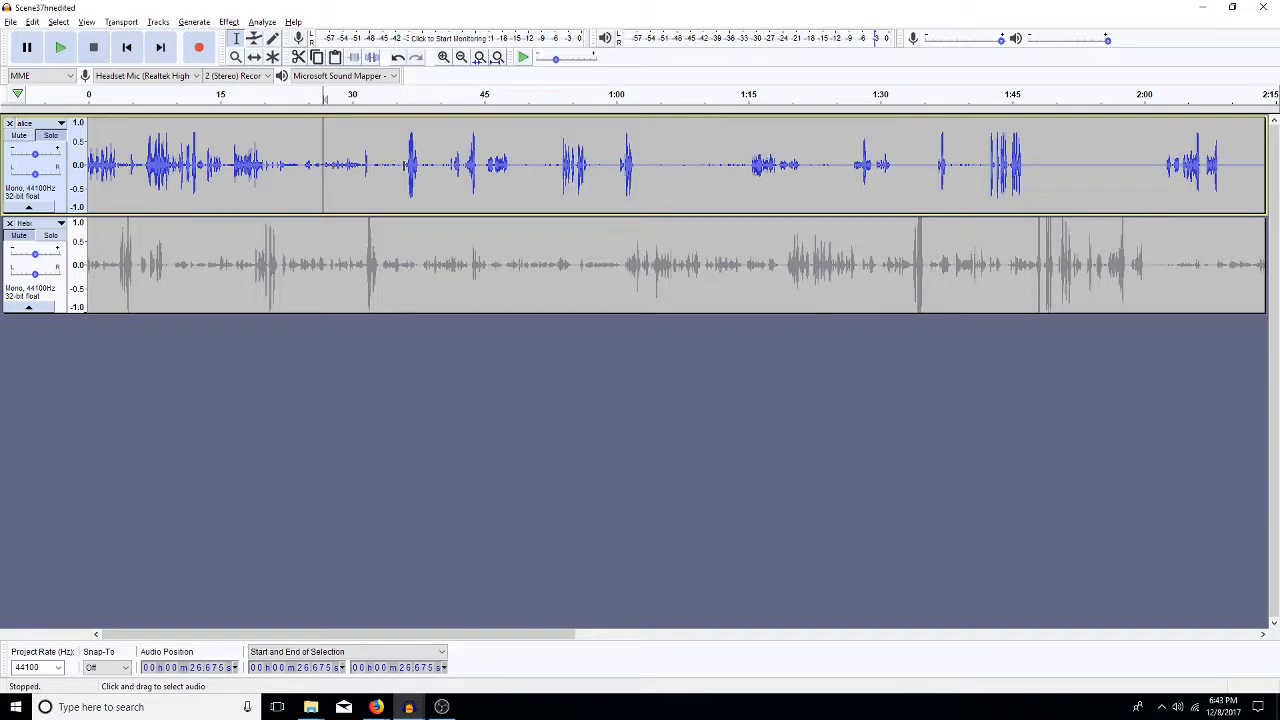
left_click(402, 165)
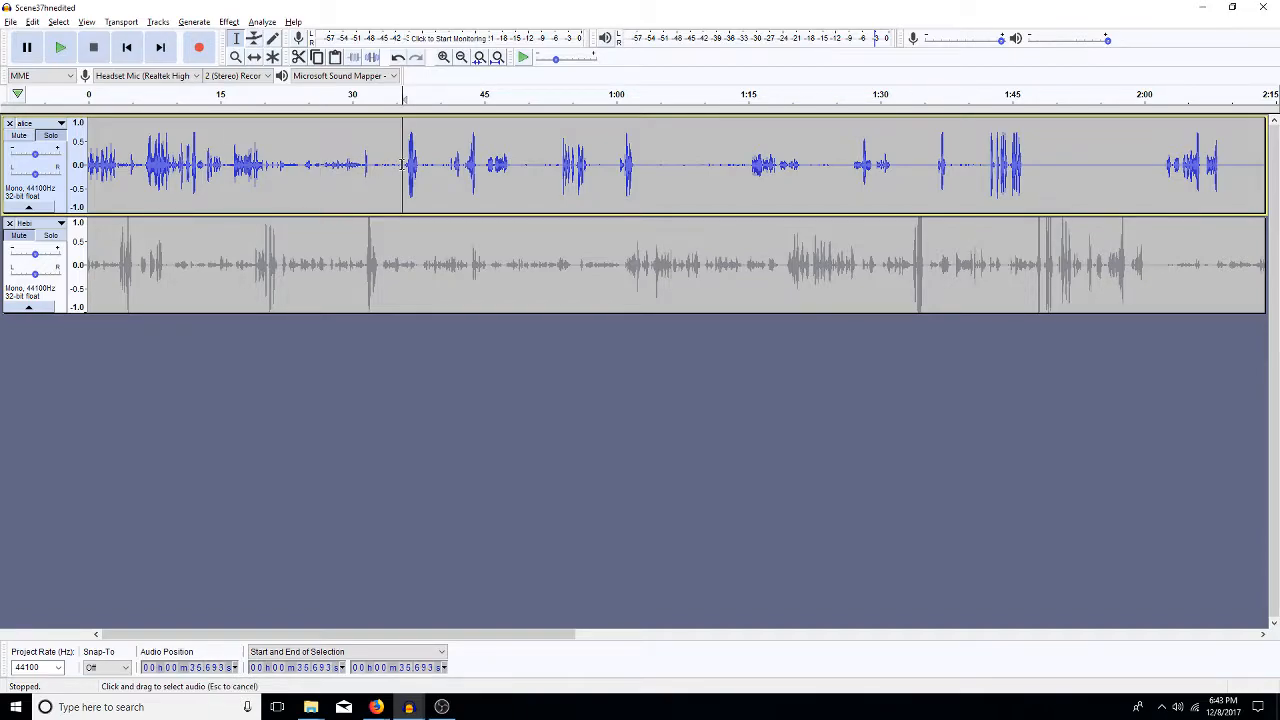
key("space")
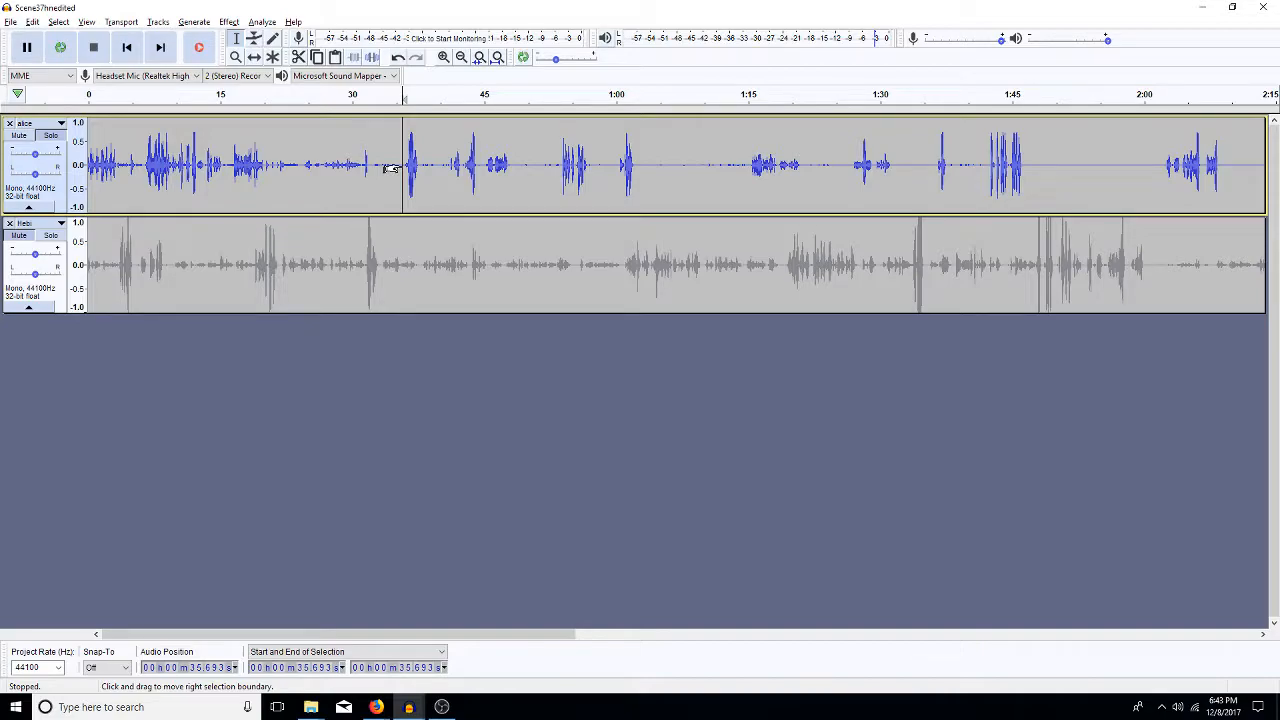
key("shift+Home")
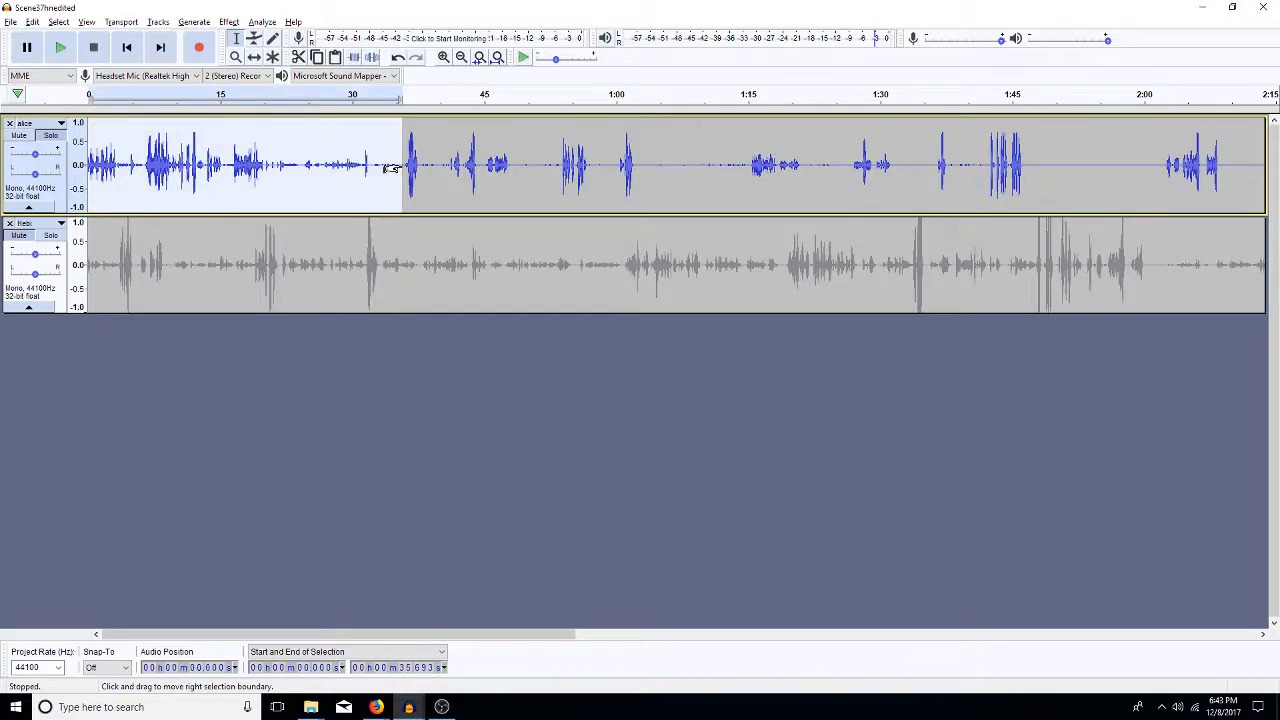
key("ctrl+l")
left_click_drag(390, 168, 343, 151)
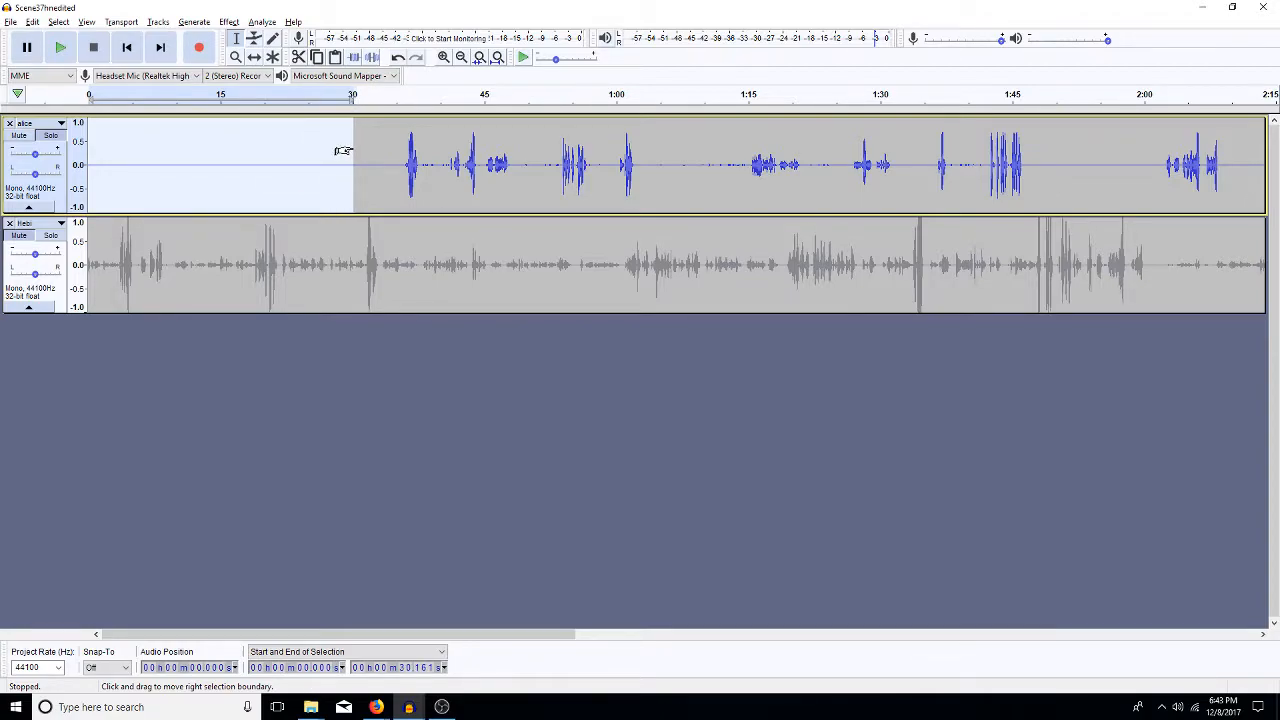
key("Delete")
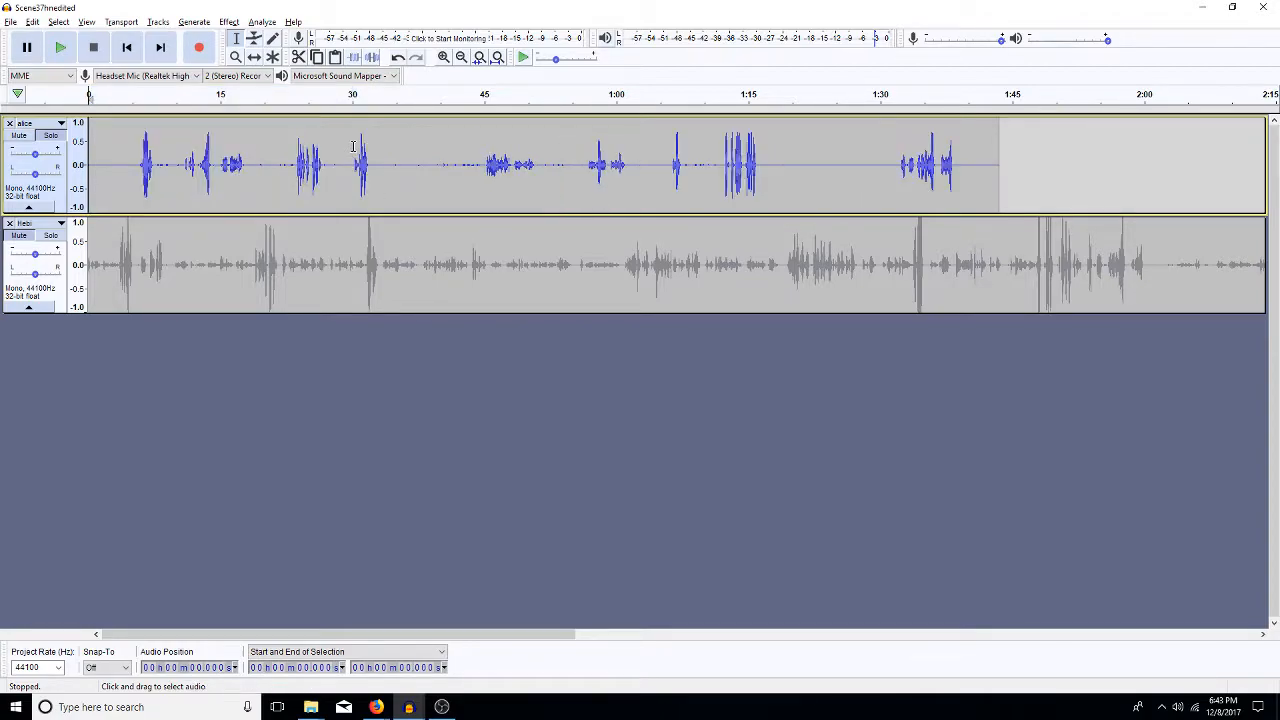
Play the first track from about 5.3 s and stop with the cursor just before the first phrase, at about 5.8 s.
left_click(139, 165)
left_click(135, 179)
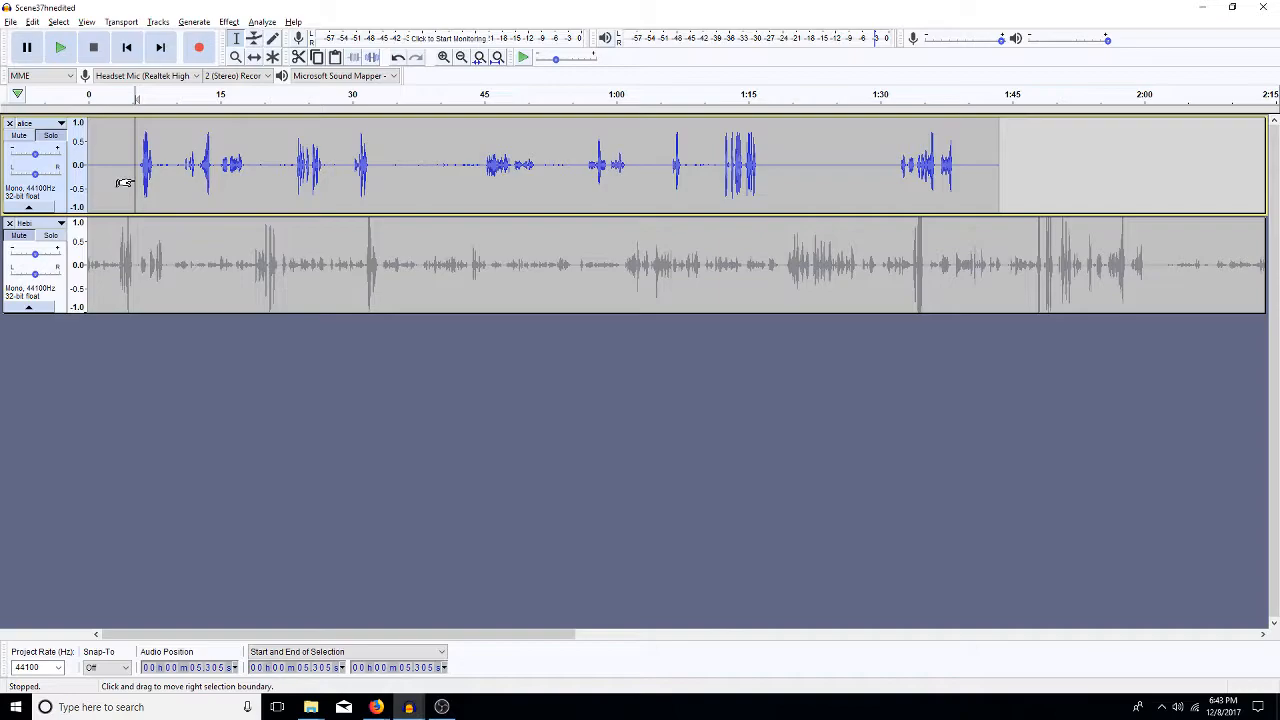
key("space")
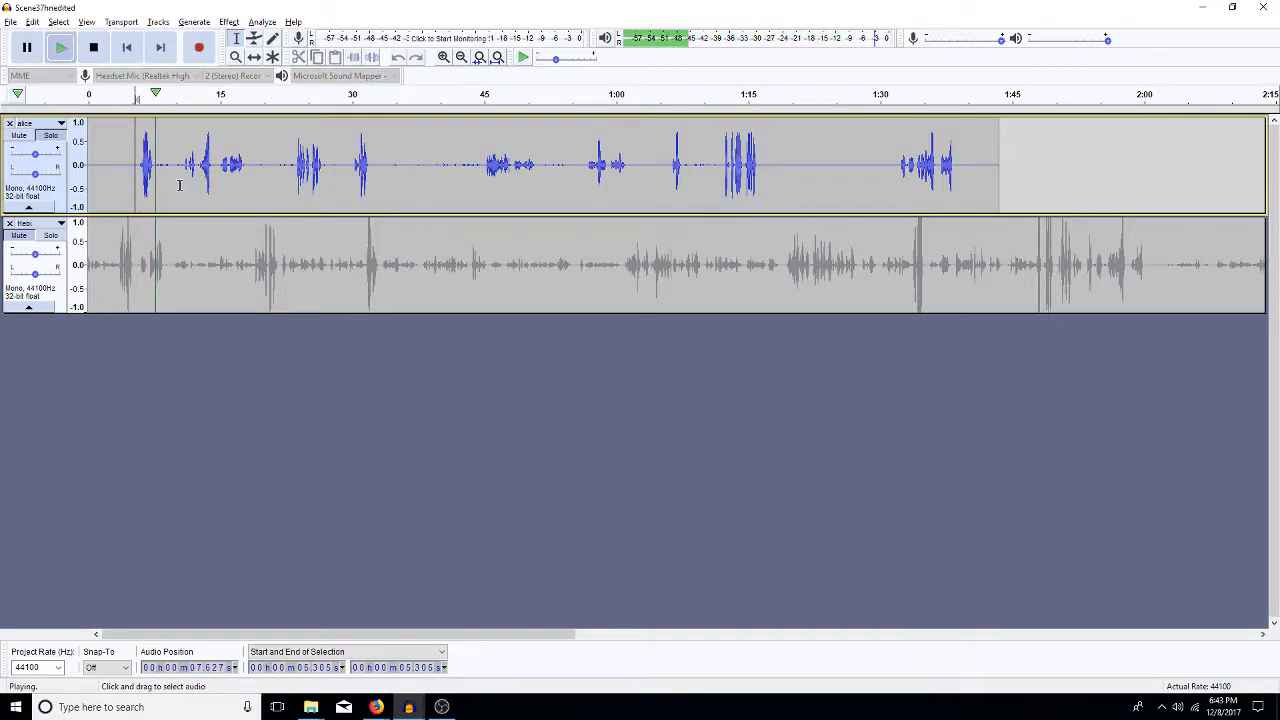
left_click(139, 166)
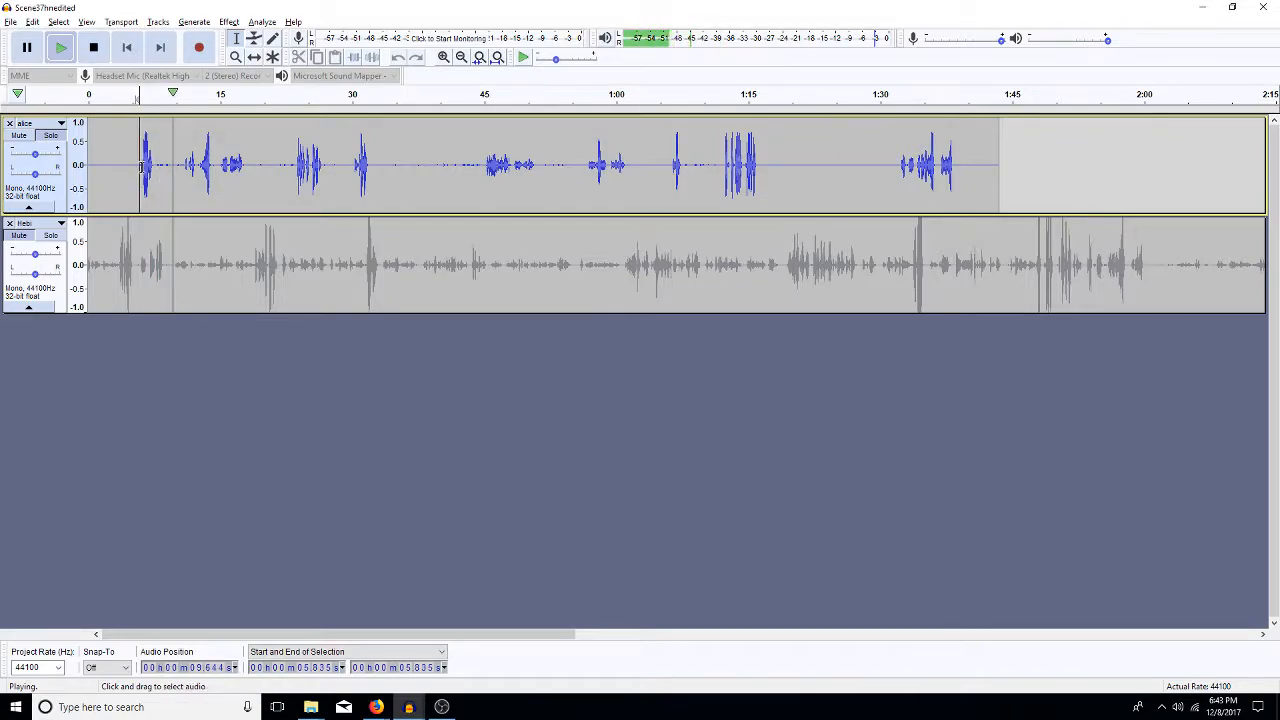
key("space")
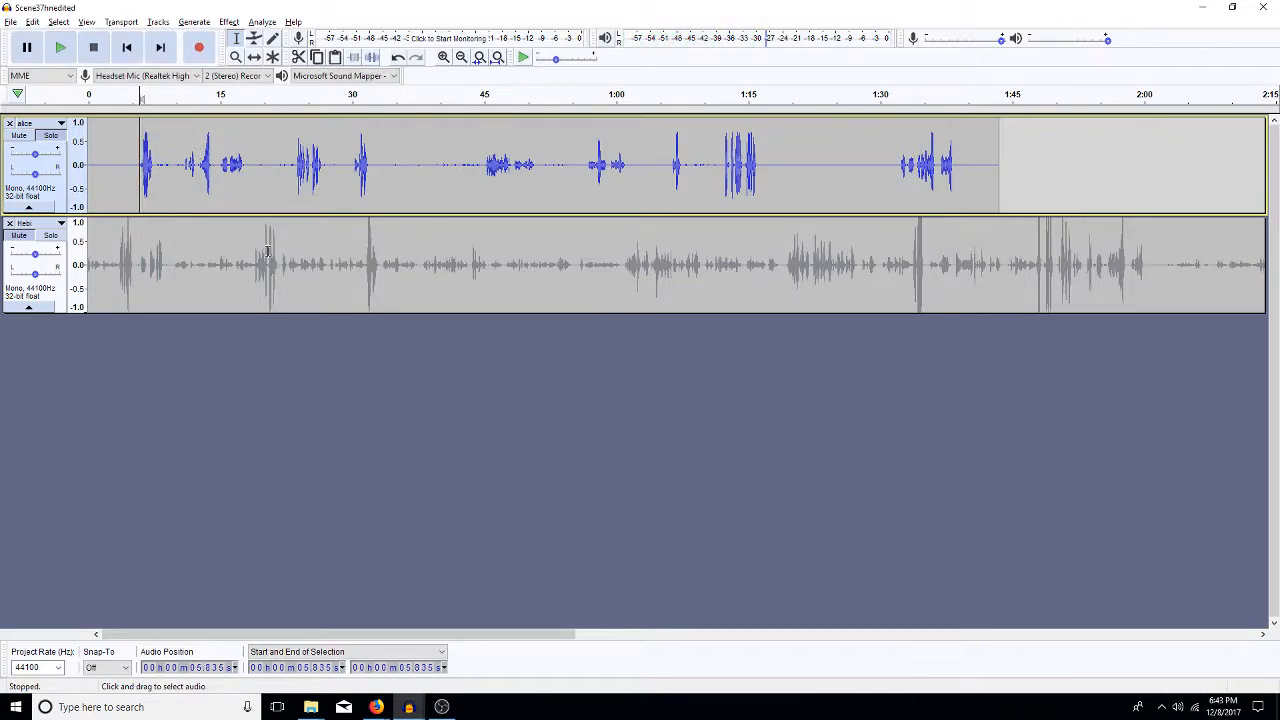
Play the first track briefly from about 55.5 s and again from about 44.7 s.
left_click(269, 183)
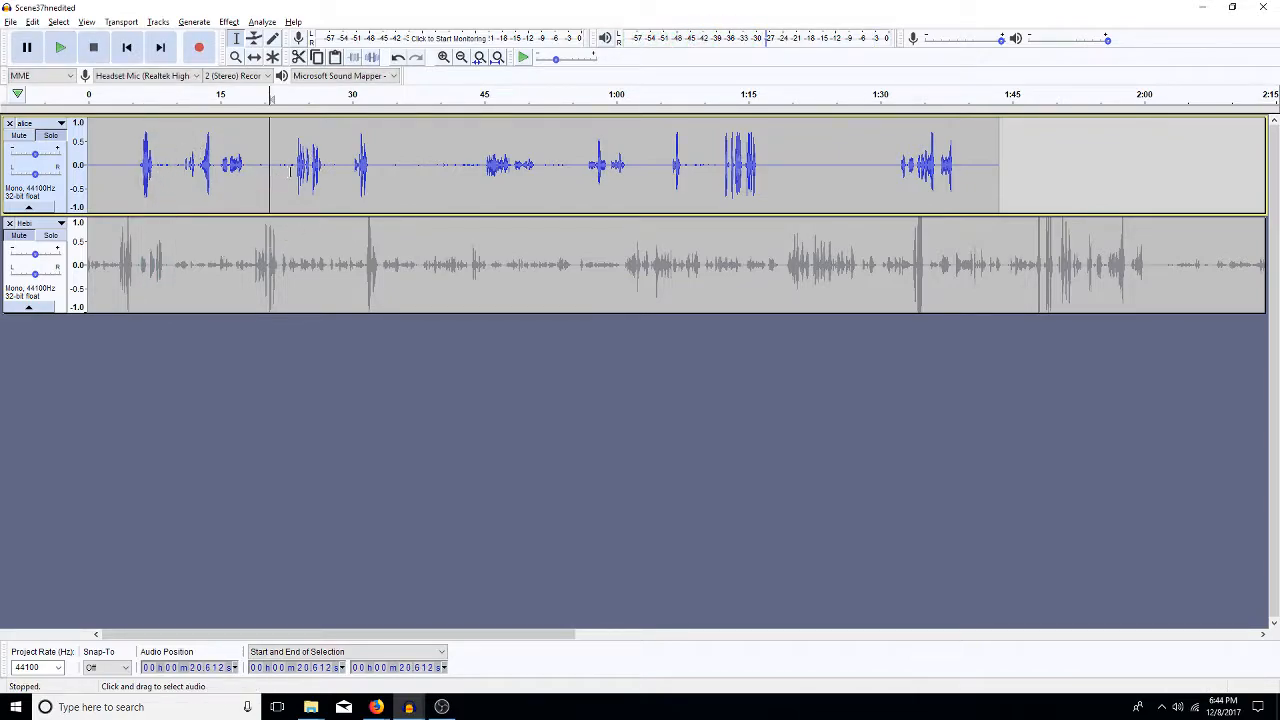
left_click(577, 170)
key("space")
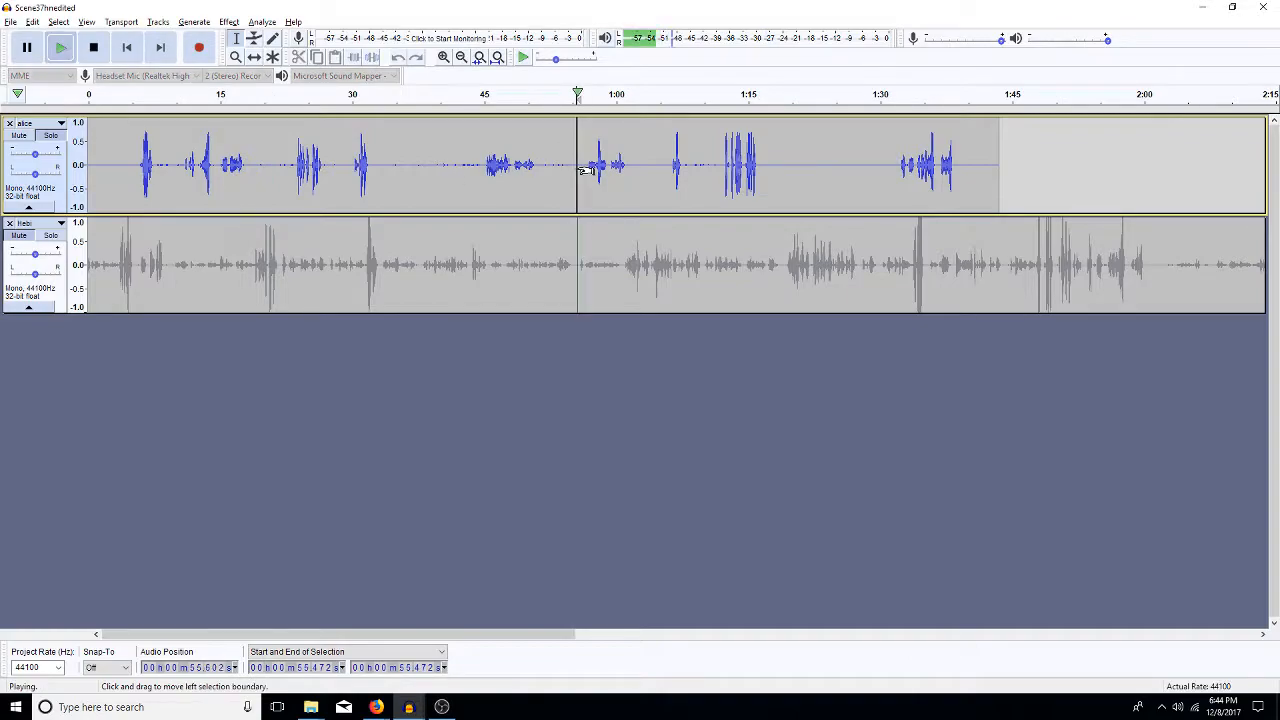
left_click(484, 162)
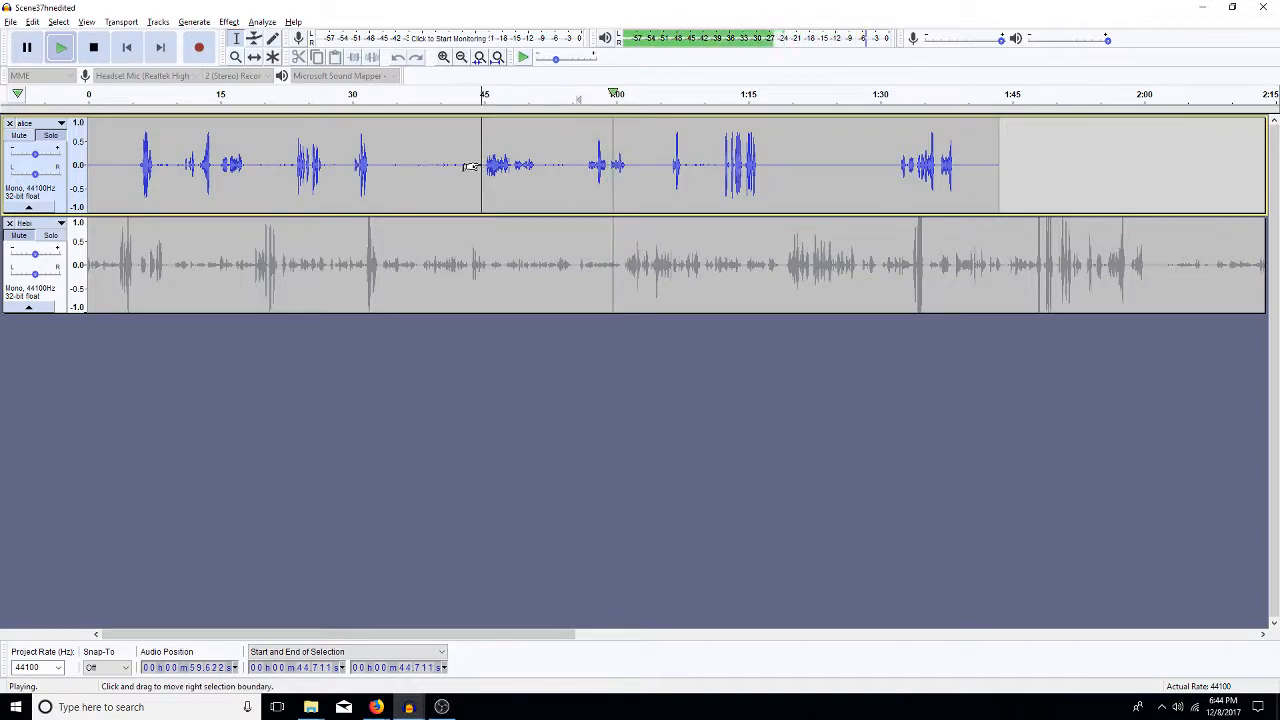
key("space")
key("space")
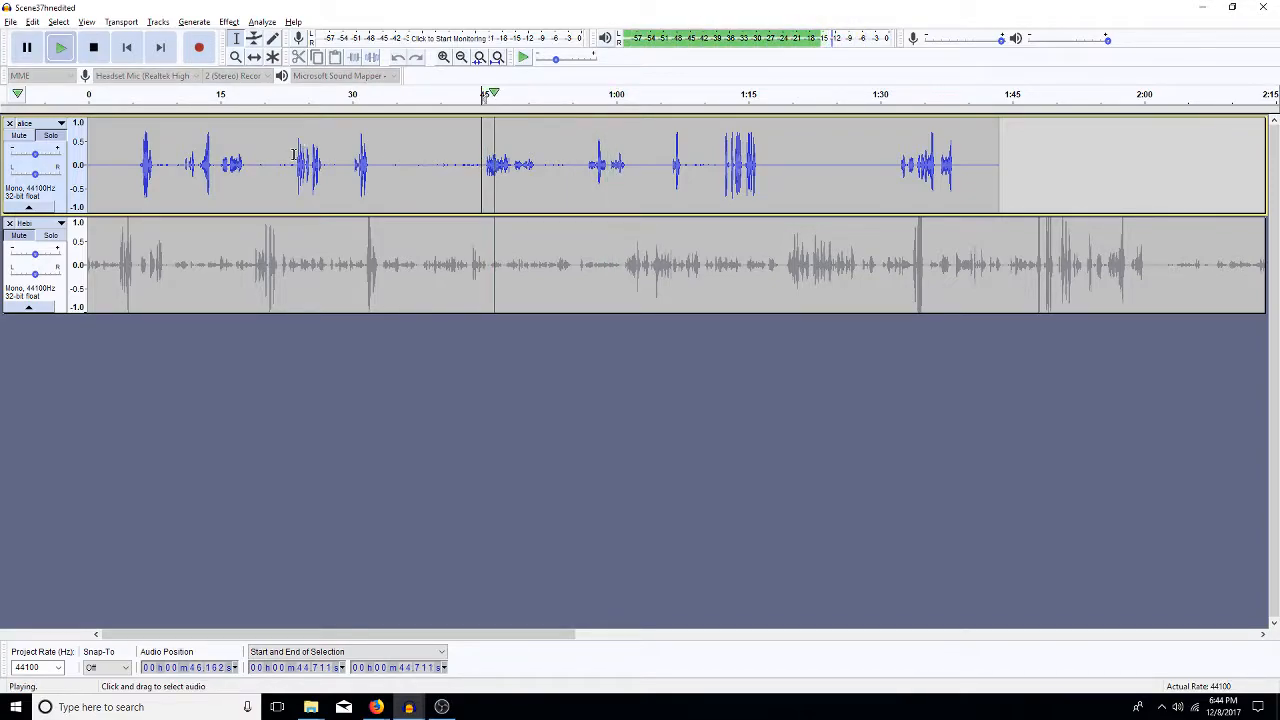
key("space")
Zoom in on the first track's section from about 4.0 s to 28.7 s and select the gap from about 7.3 s to 11.0 s.
left_click(123, 170)
left_click_drag(123, 170, 340, 171)
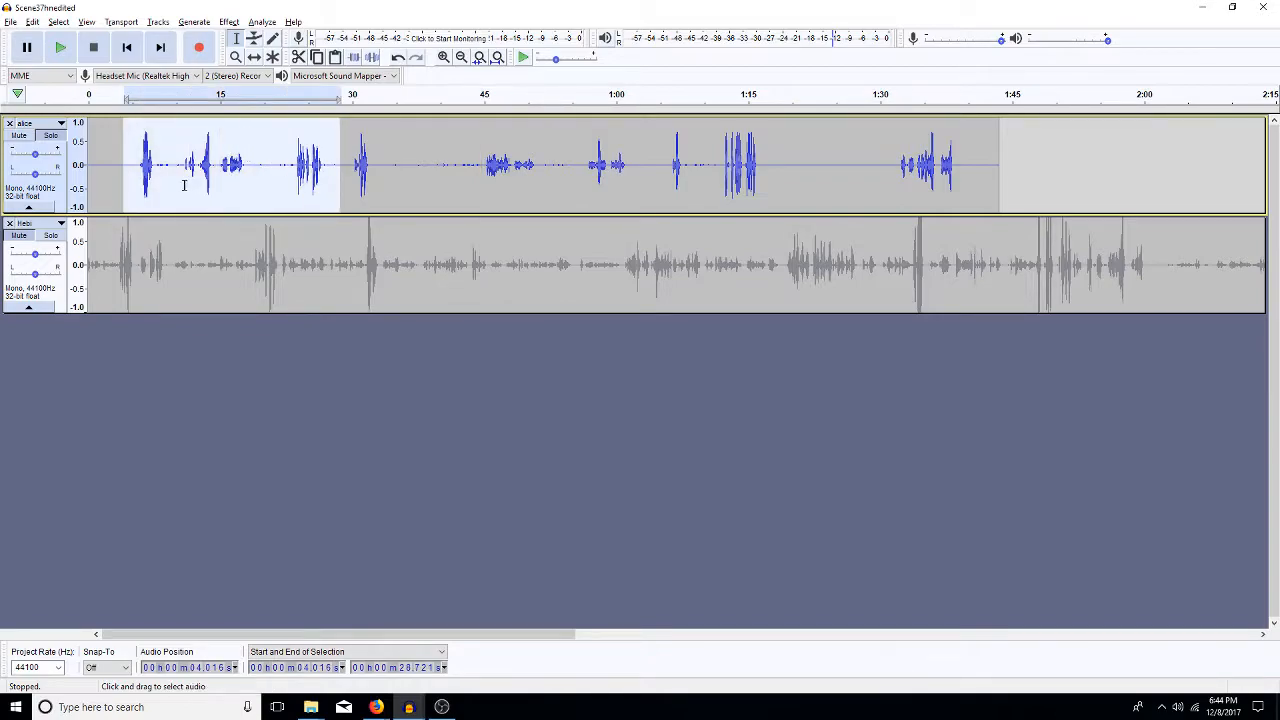
key("ctrl+e")
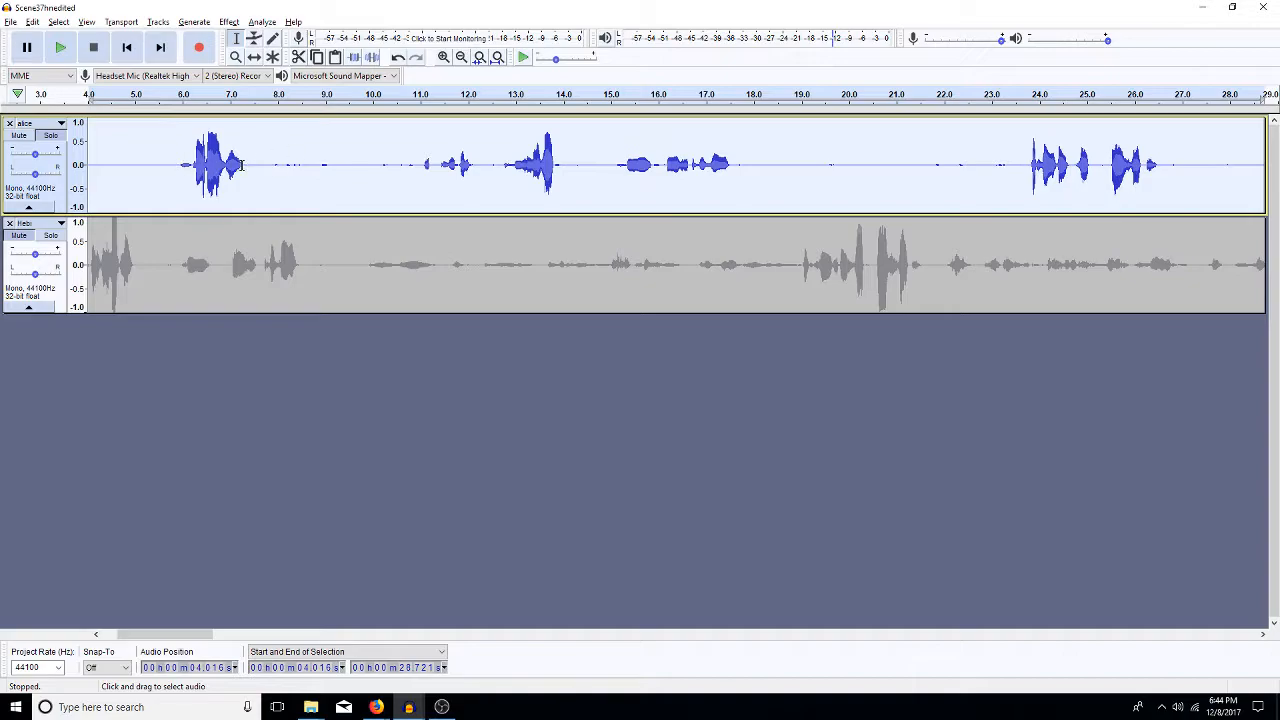
left_click_drag(247, 170, 422, 169)
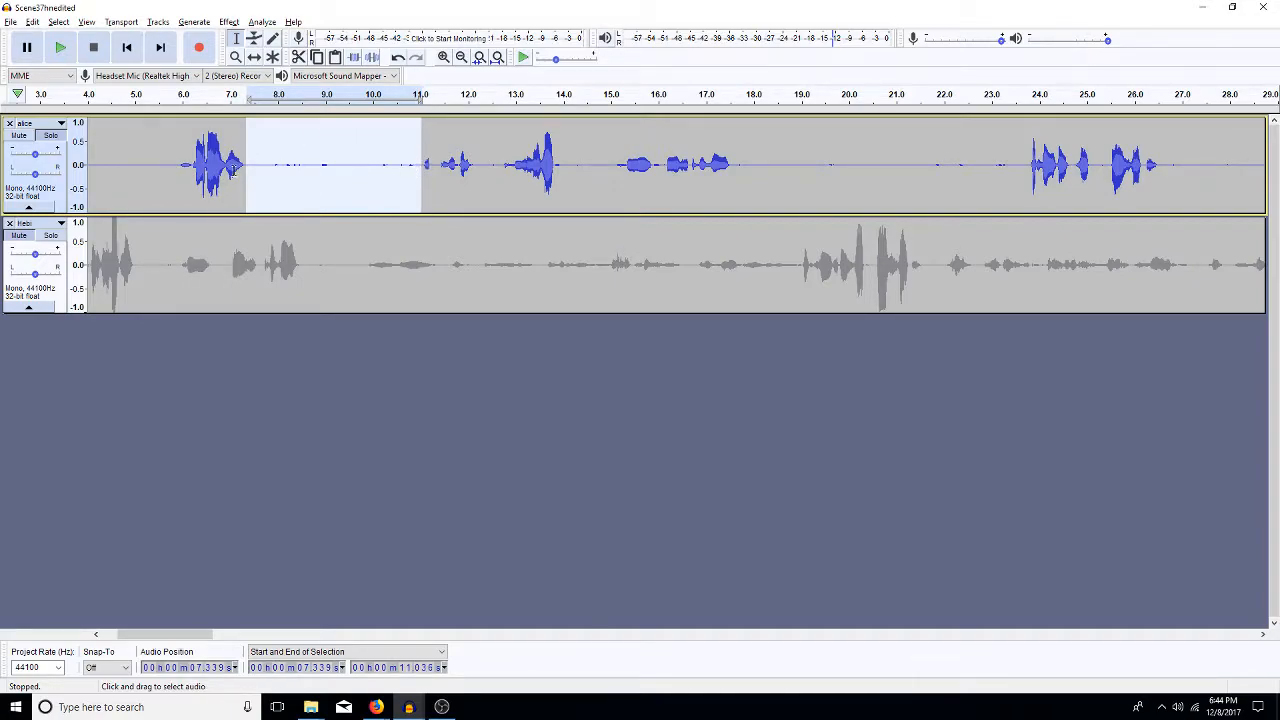
Play the first track's opening phrase, starting from about 5.7 s and again from about 5.2 s.
left_click(170, 162)
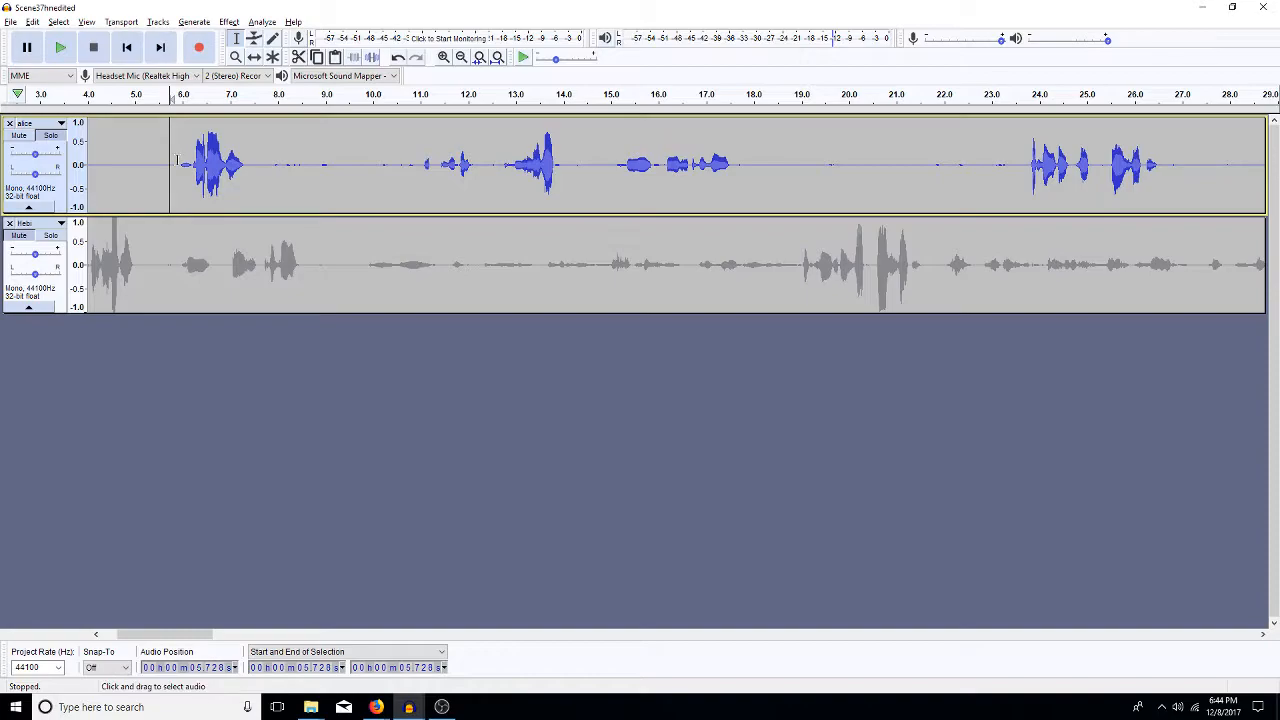
key("space")
key("space")
left_click_drag(180, 171, 146, 190)
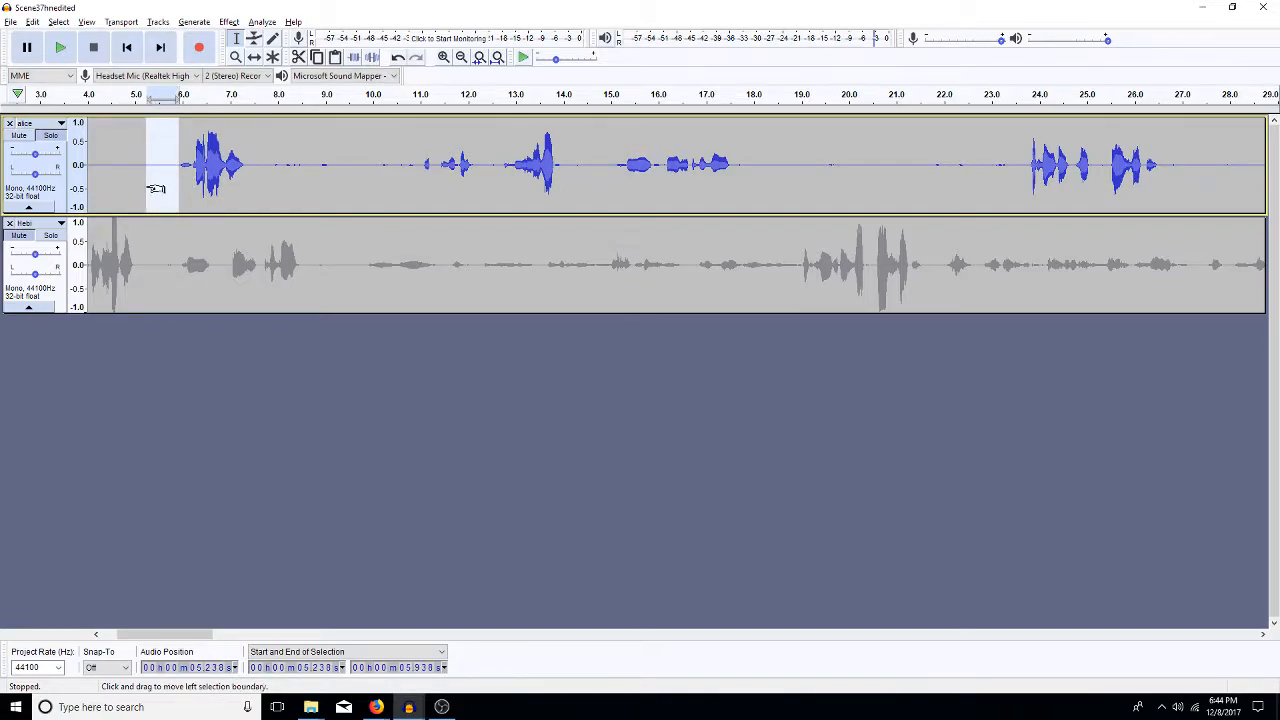
left_click(146, 190)
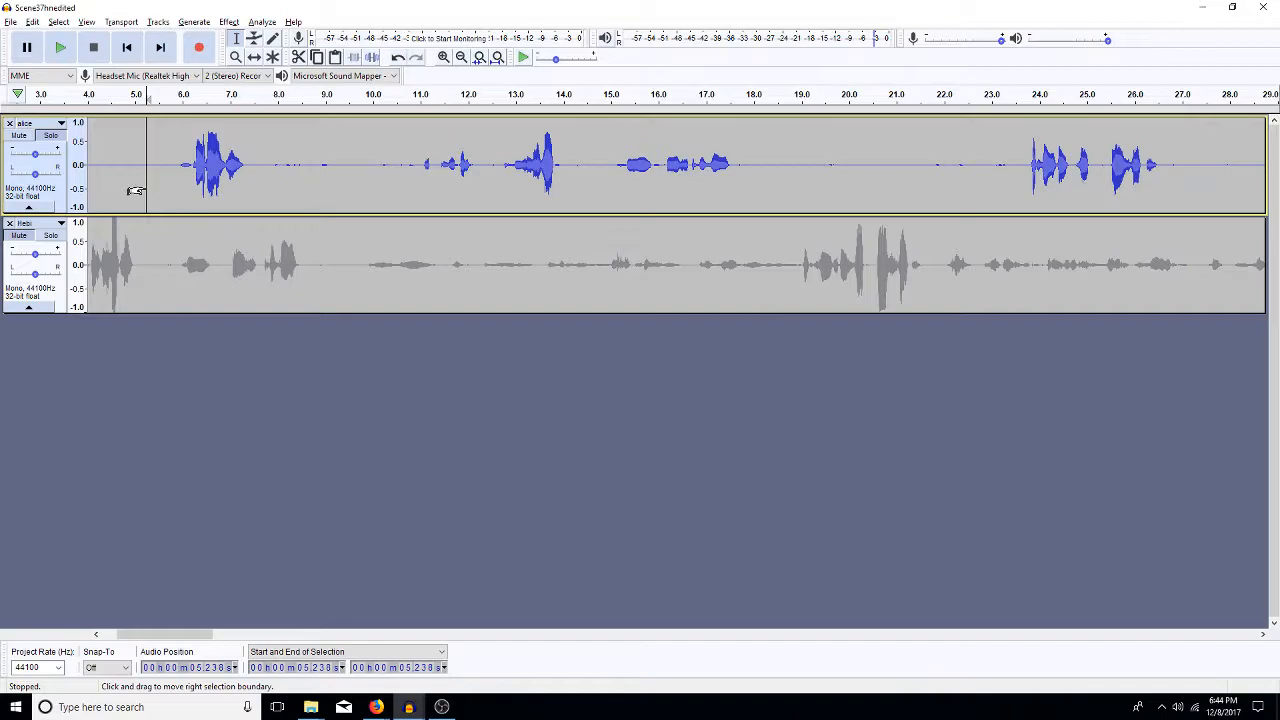
key("space")
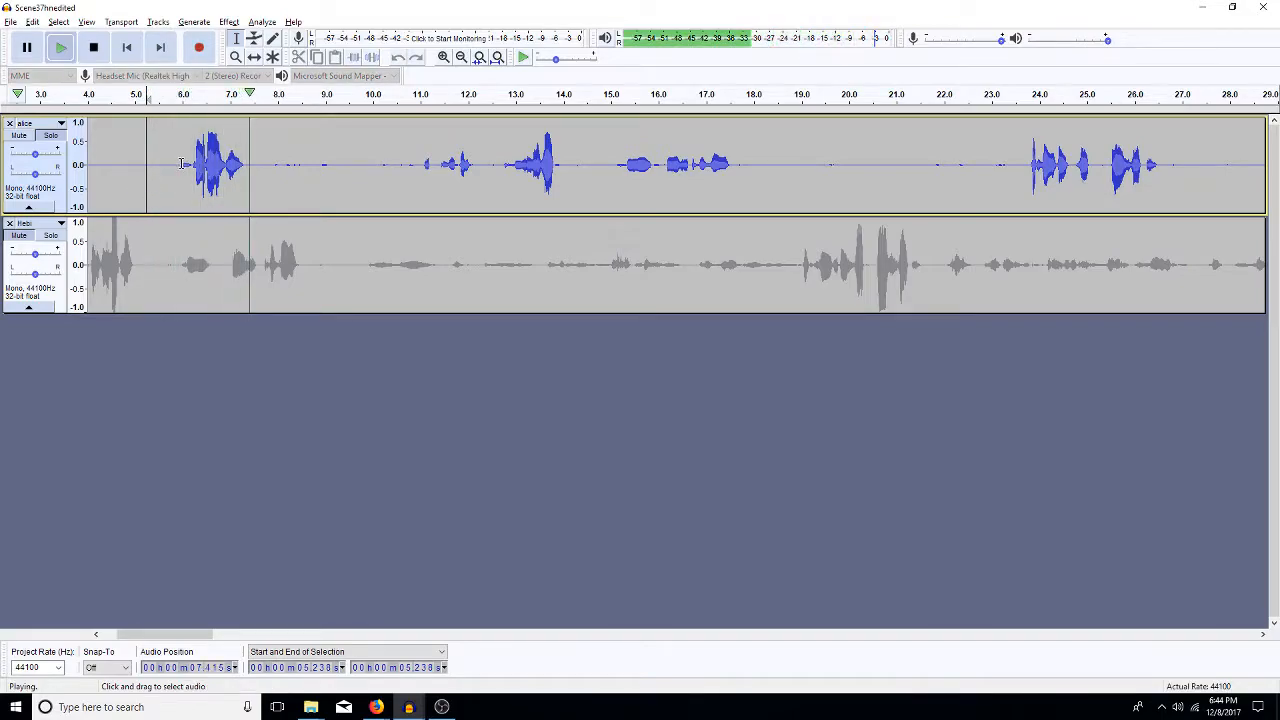
key("space")
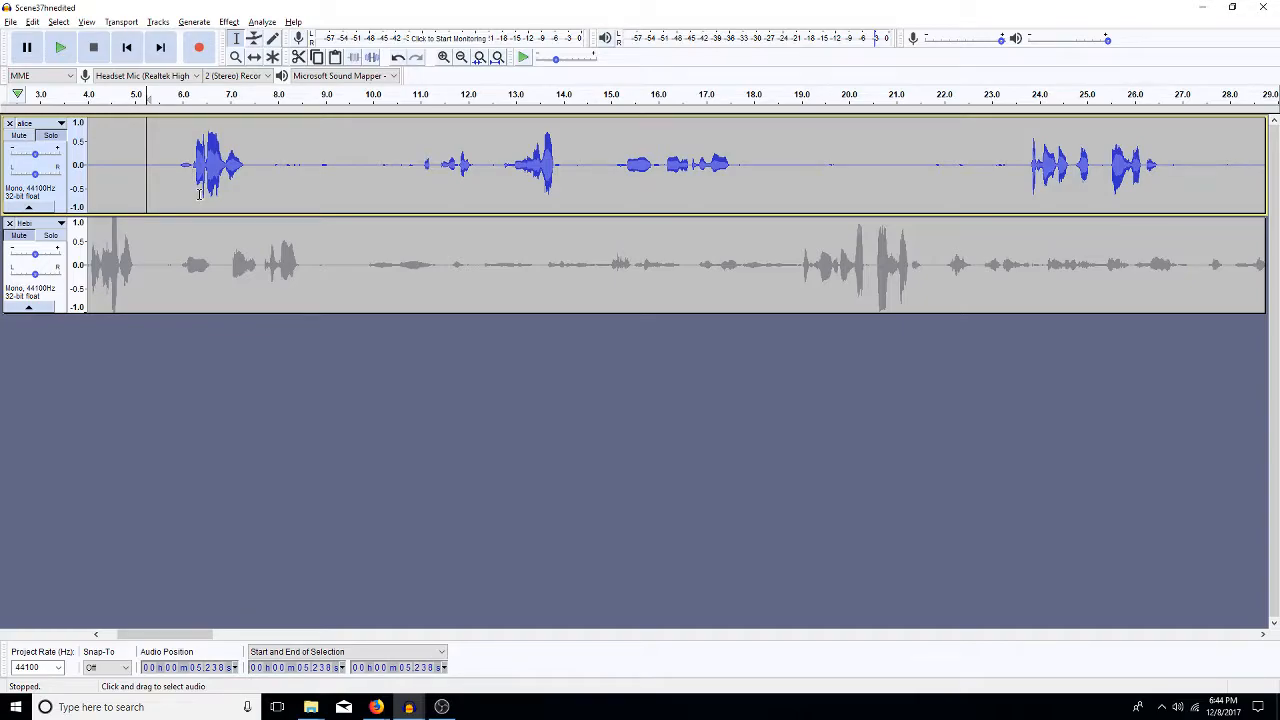
Zoom in on the first track's phrase from about 5.97 s to 7.6 s and play it from about 6.2 s.
left_click_drag(258, 170, 181, 187)
key("ctrl+e")
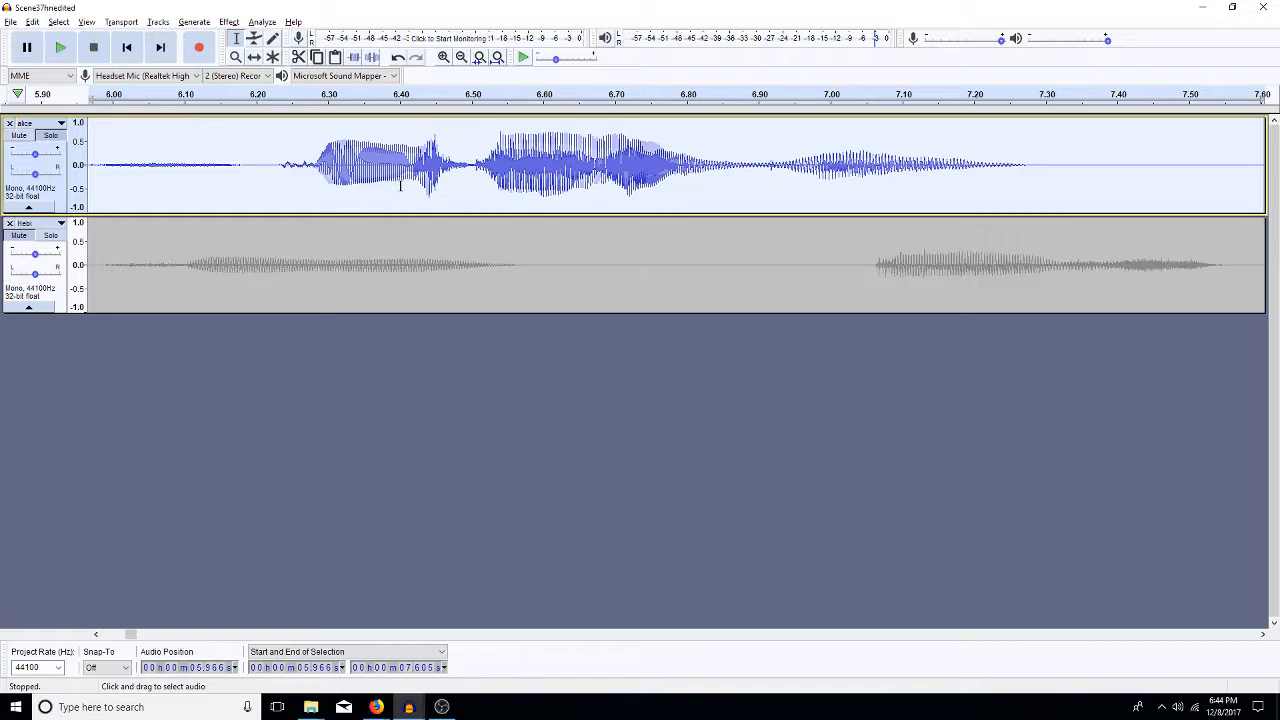
left_click(263, 180)
key("space")
key("space")
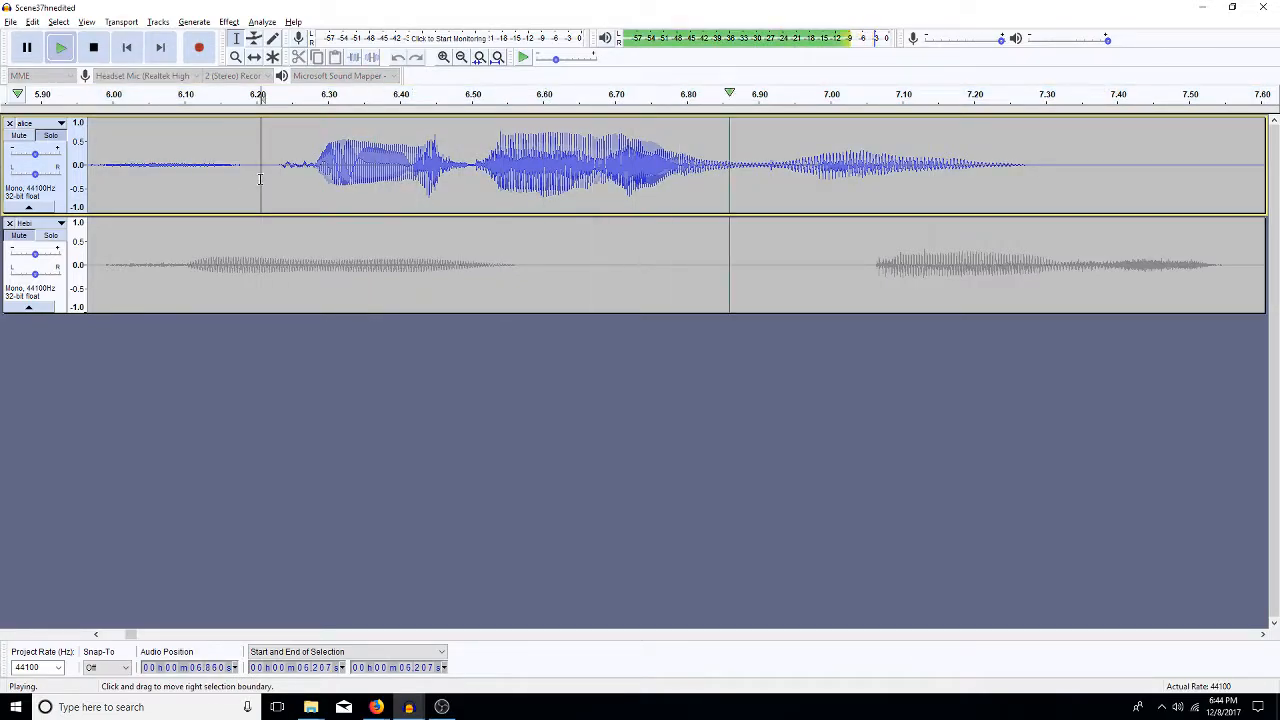
Try silencing the faint sound before the first phrase, from about 6.225 s to 6.279 s, listen to it, and undo the silencing.
left_click_drag(318, 165, 238, 185)
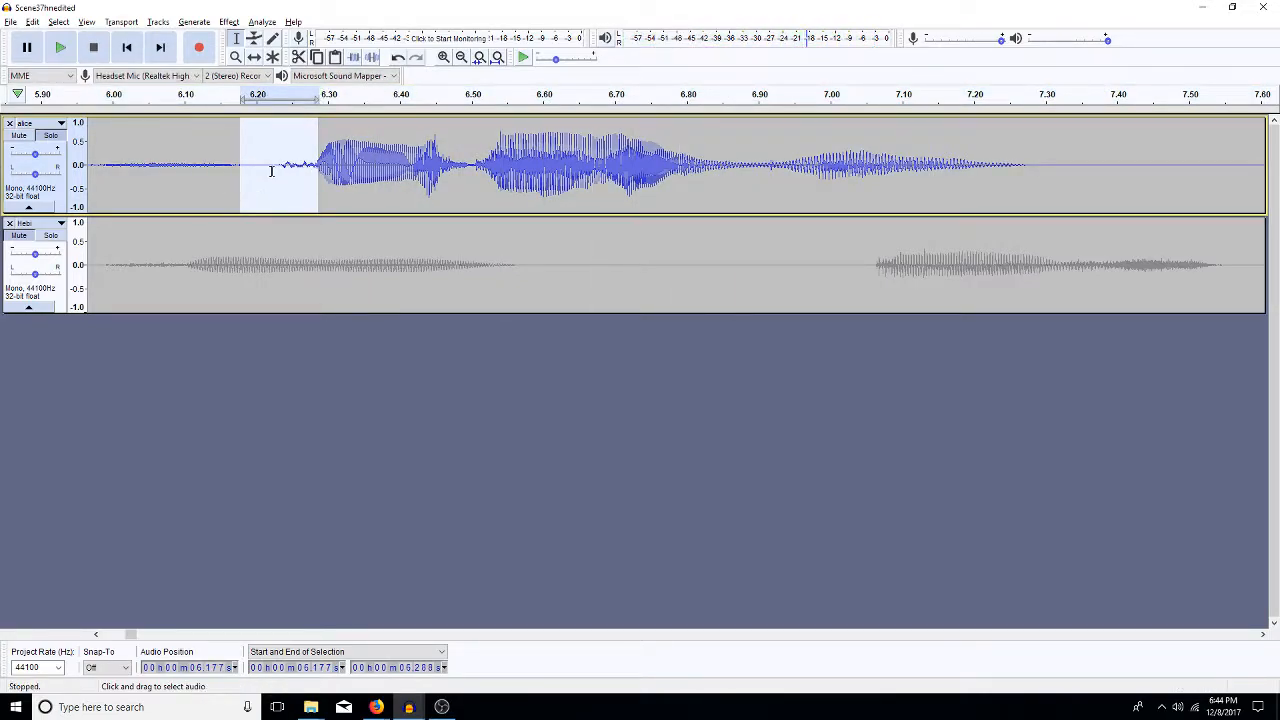
left_click(271, 171)
left_click_drag(314, 170, 276, 183)
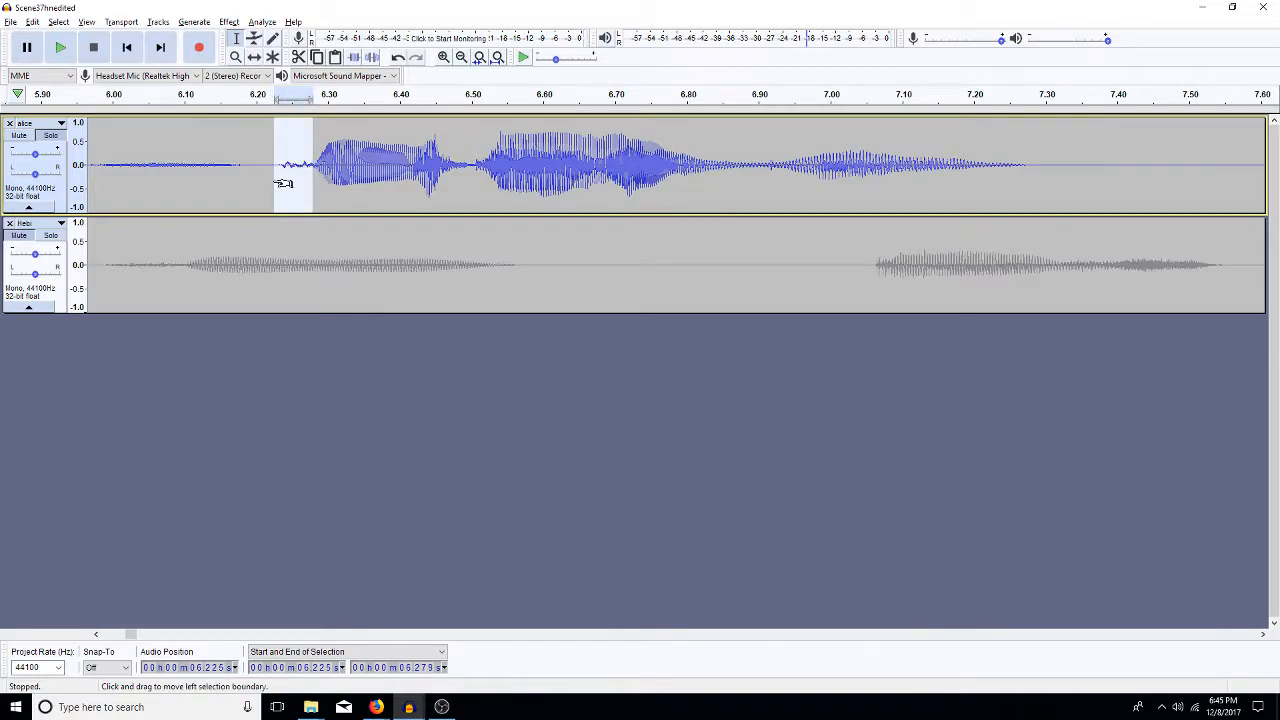
left_click(222, 168)
key("space")
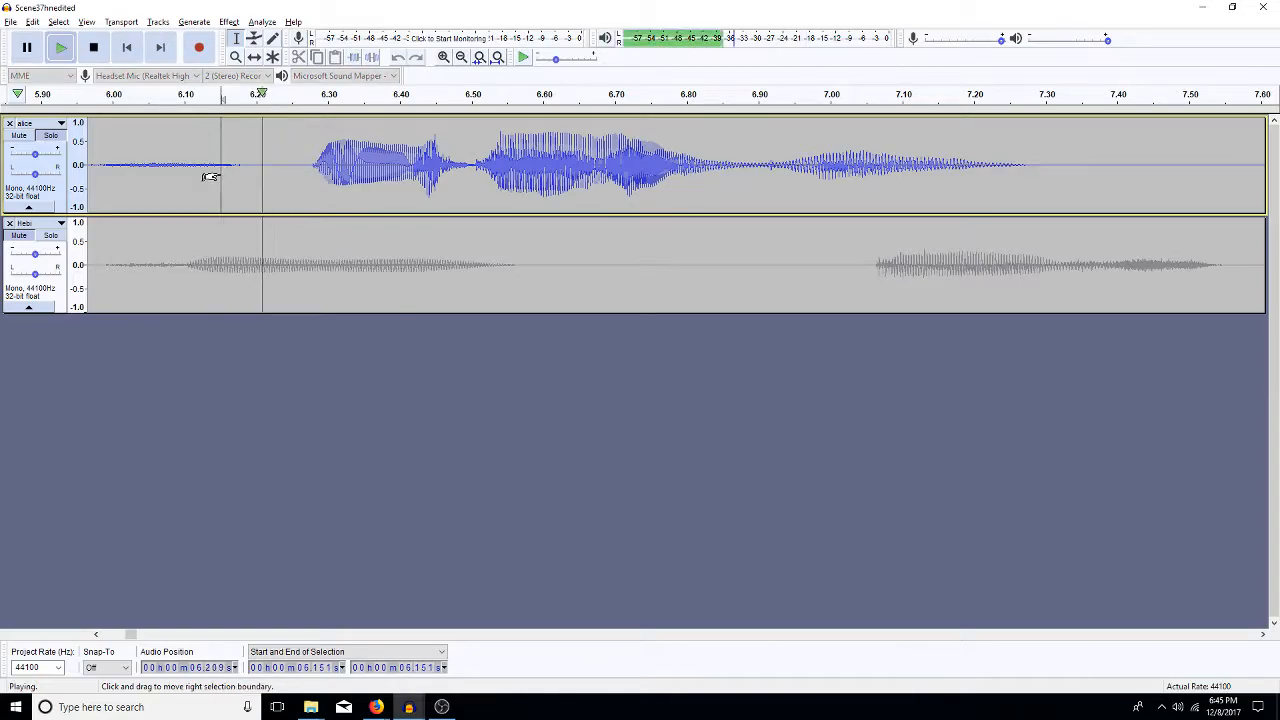
key("space")
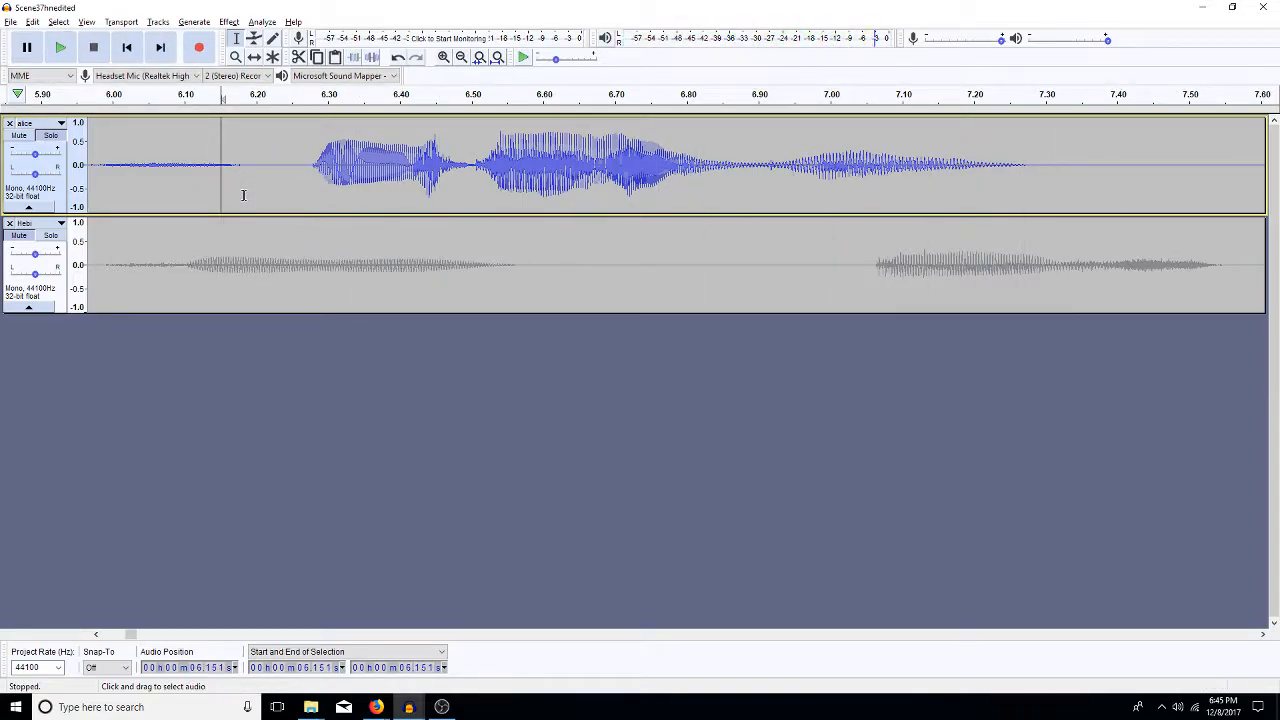
key("ctrl+z")
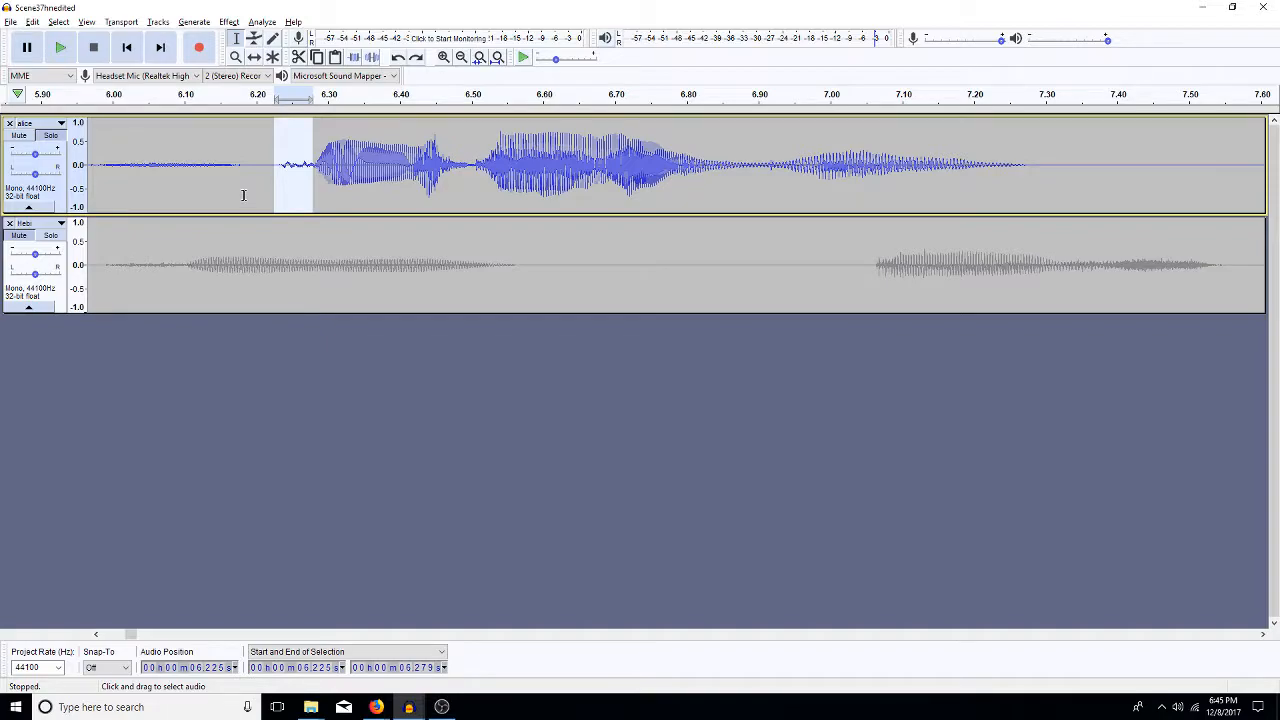
Apply a High Pass Filter at 200 Hz with 6 dB rolloff to the first track from about 6.229 s to 6.287 s.
key("Right")
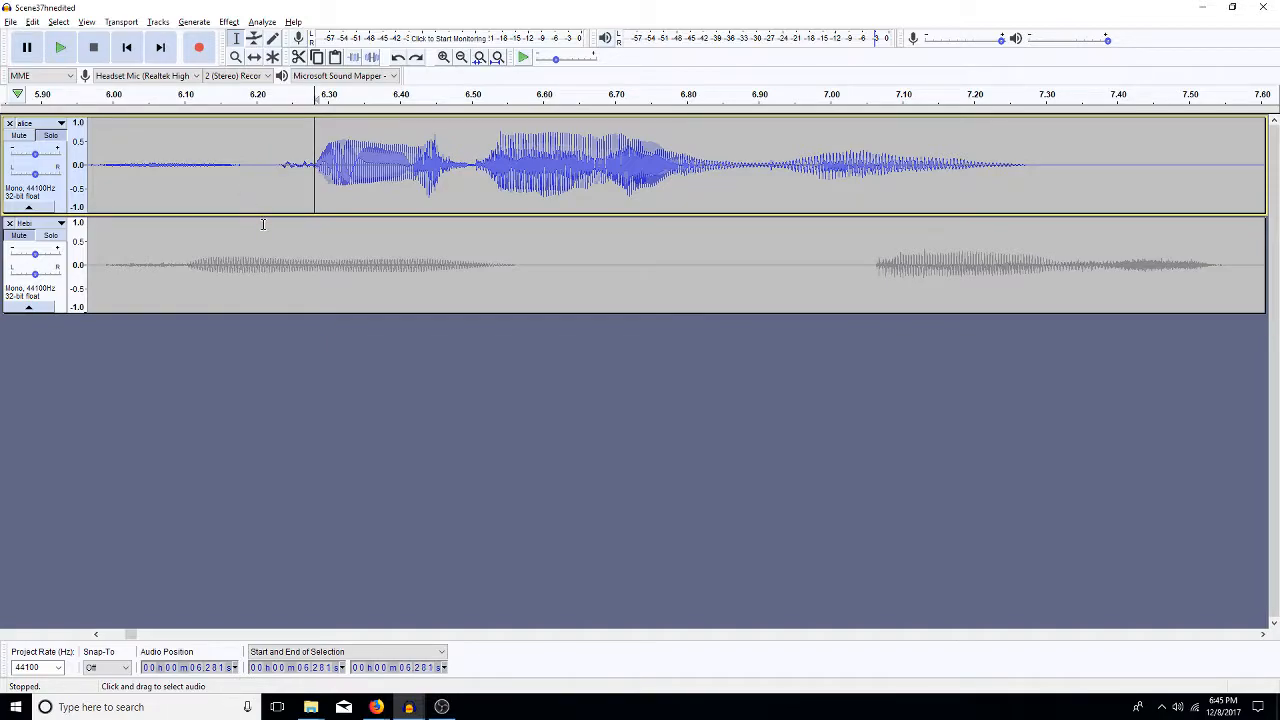
left_click_drag(271, 173, 314, 184)
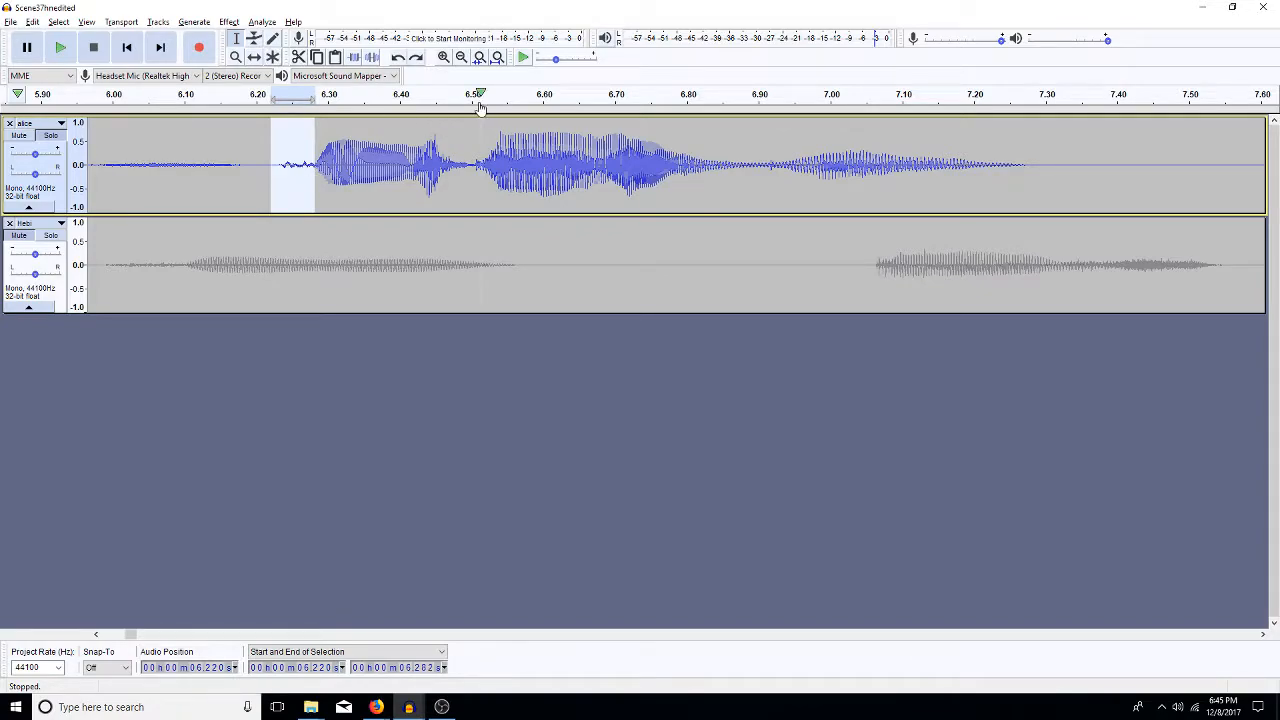
left_click(443, 57)
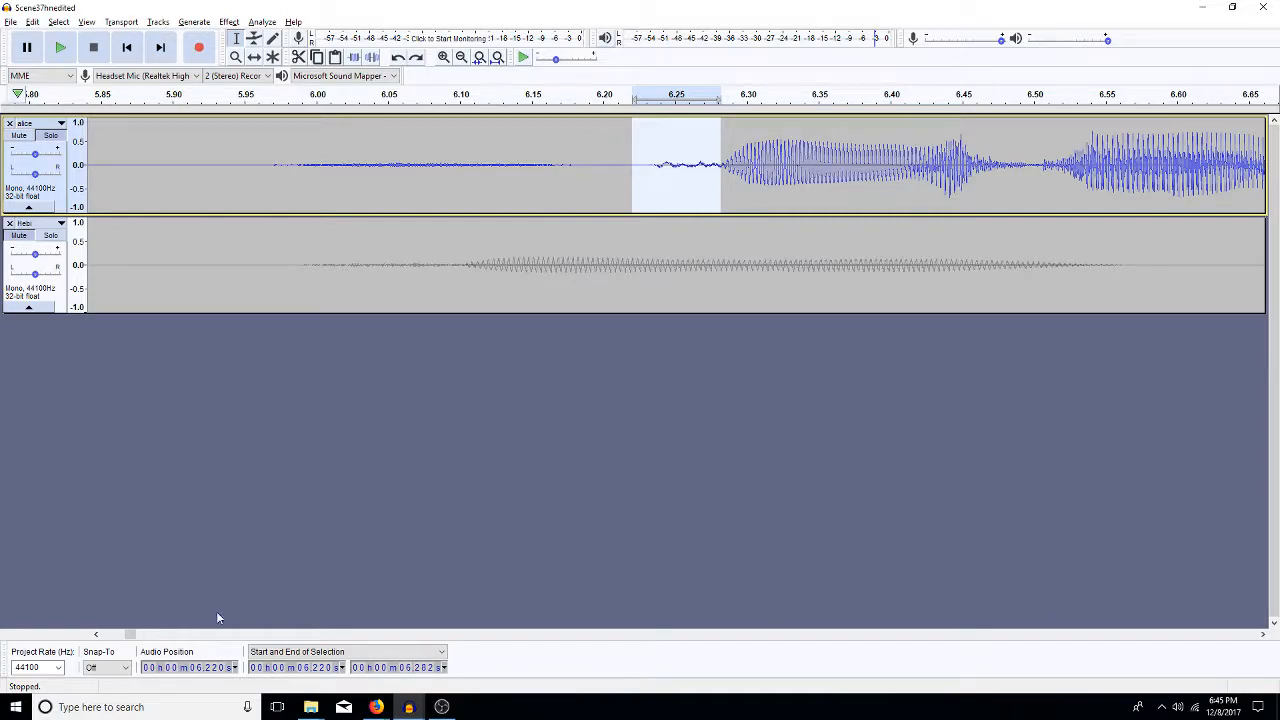
mouse_move(130, 634)
left_mouse_down()
mouse_move(185, 638)
mouse_move(150, 637)
left_mouse_up()
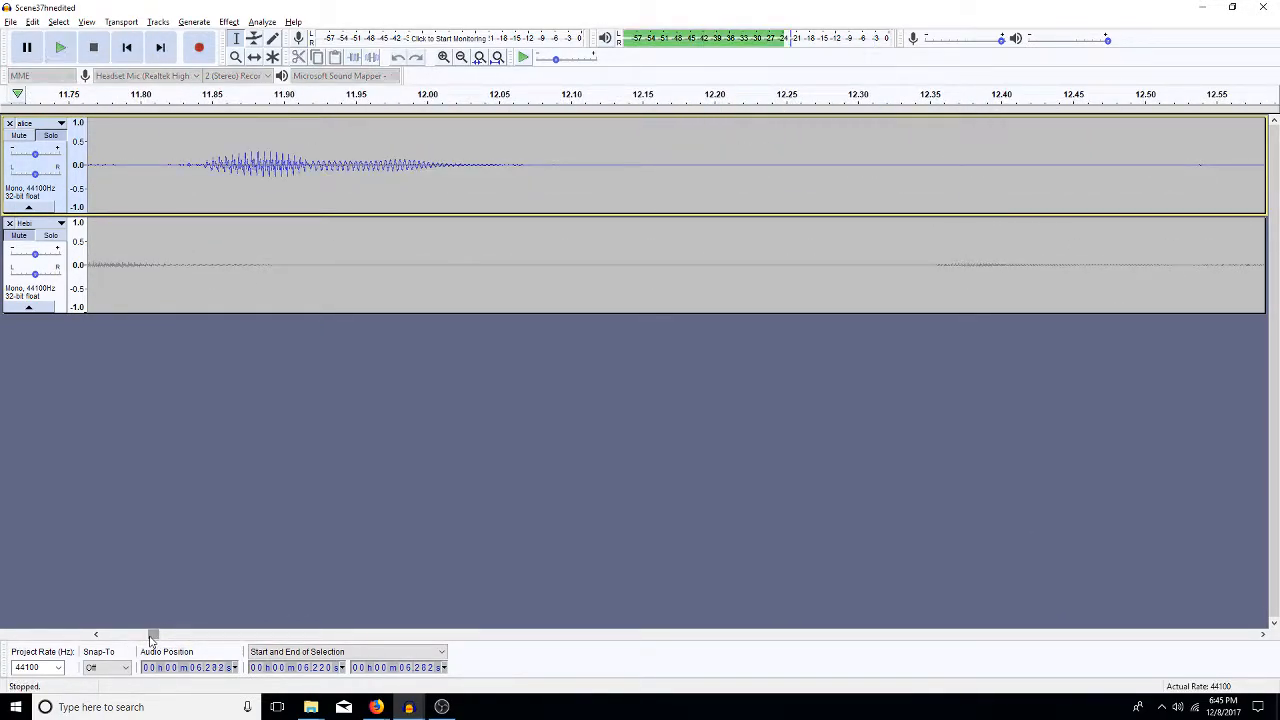
left_click_drag(150, 637, 132, 637)
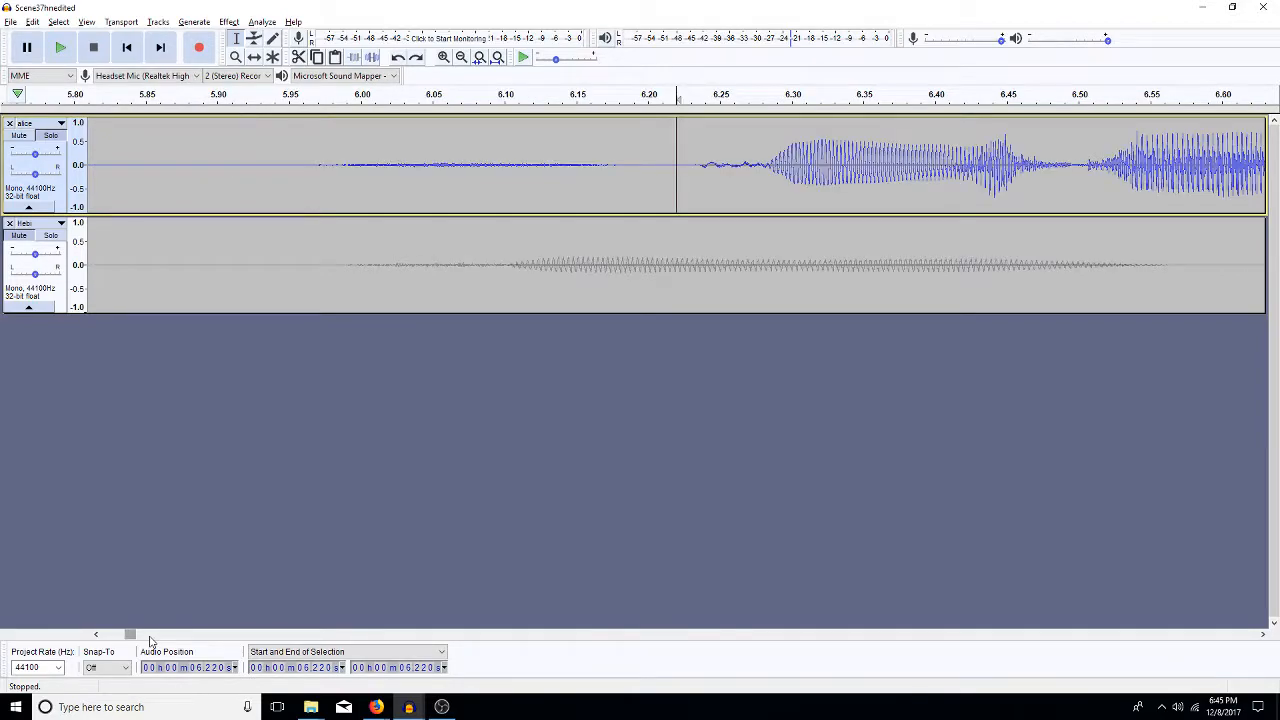
left_click_drag(772, 166, 690, 175)
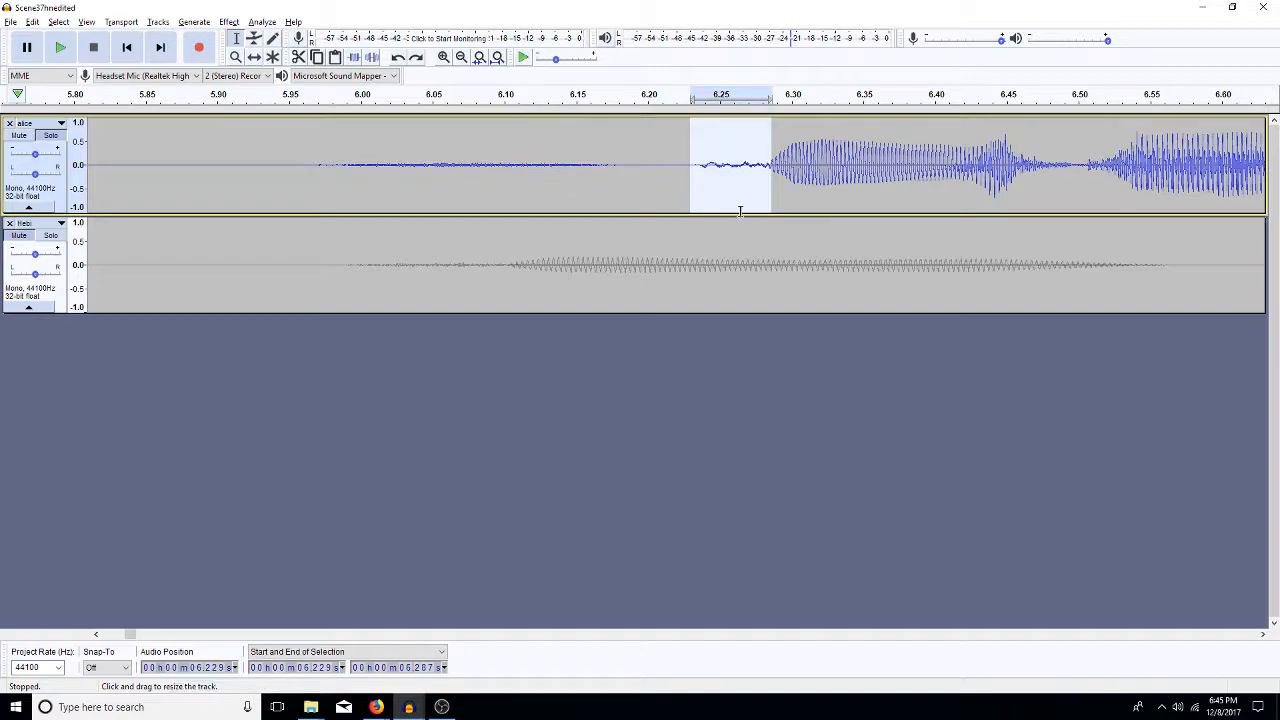
key("space")
key("h")
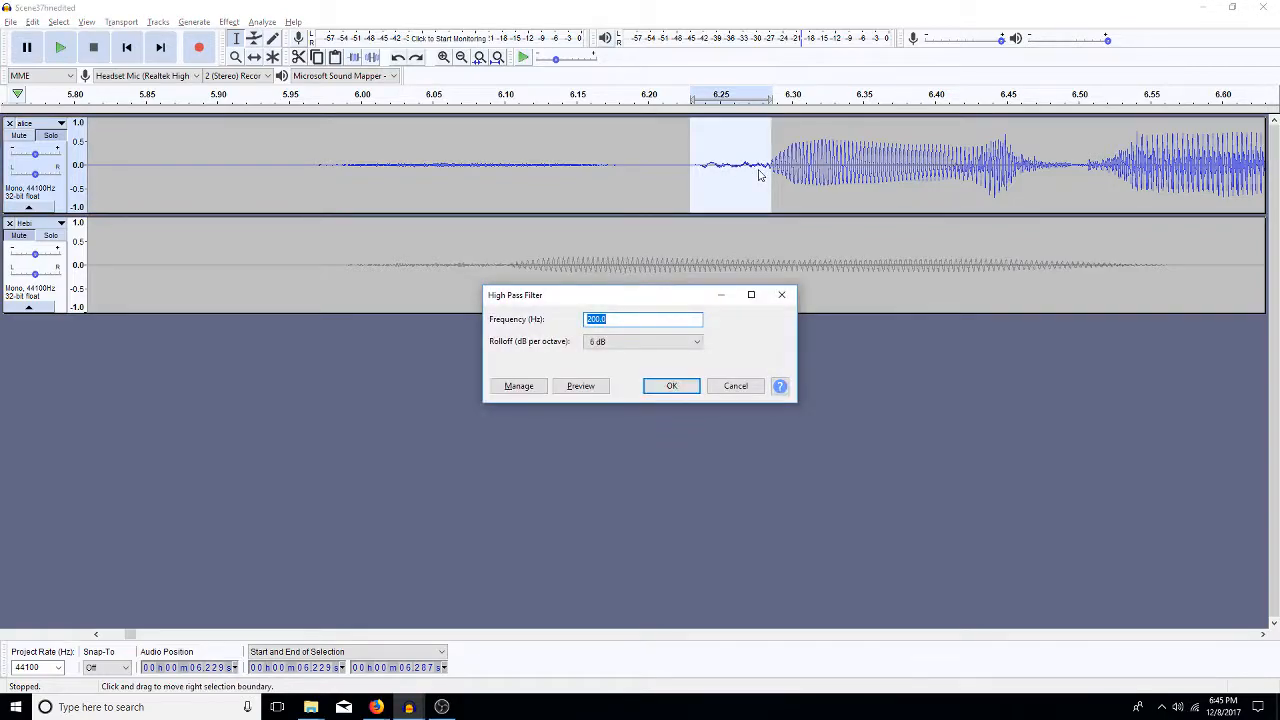
key("Return")
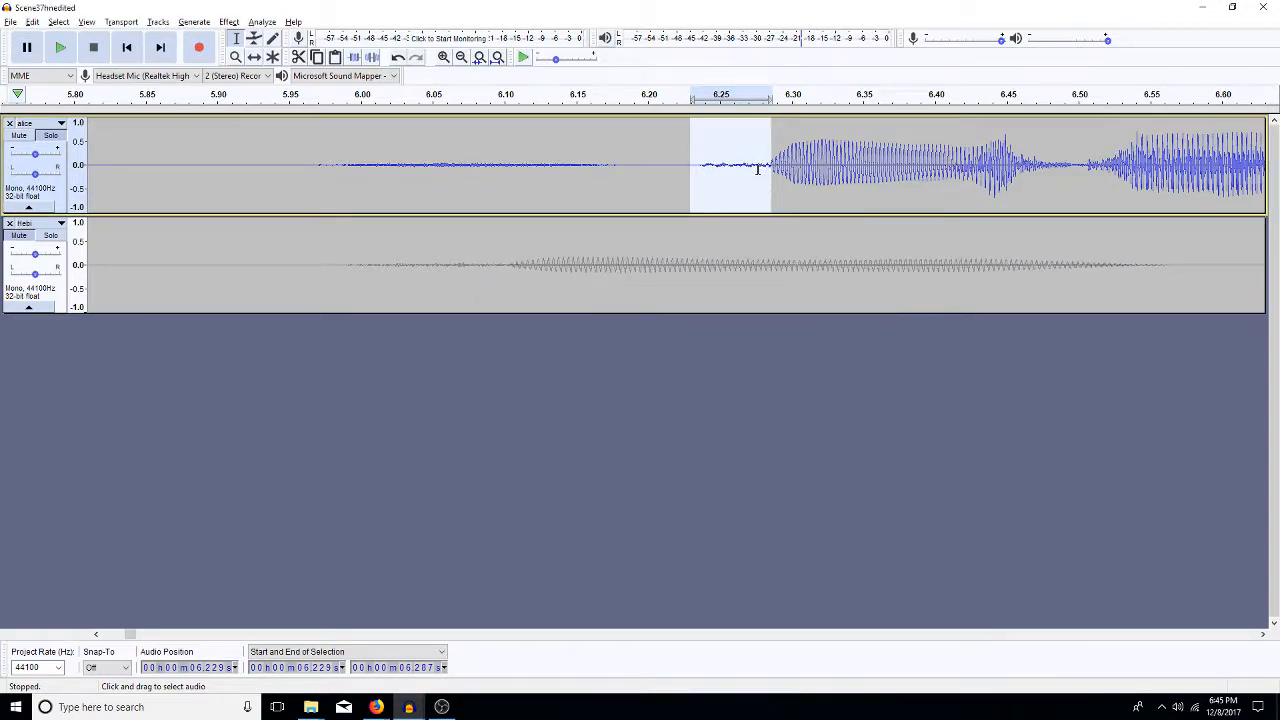
Play the filtered start of the phrase from about 6.215 s and widen the view to about 3.0–9.5 s.
left_click(669, 172)
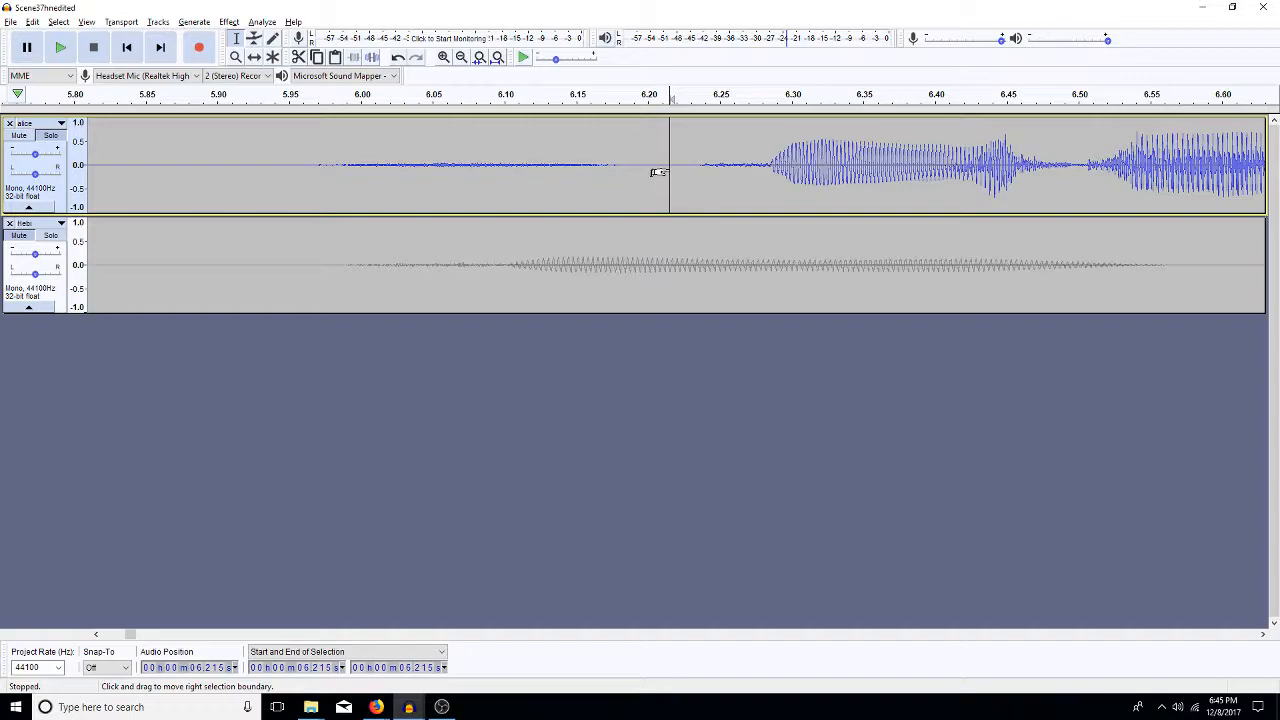
key("space")
key("space")
left_click(461, 58)
left_click(461, 58)
left_click(461, 58)
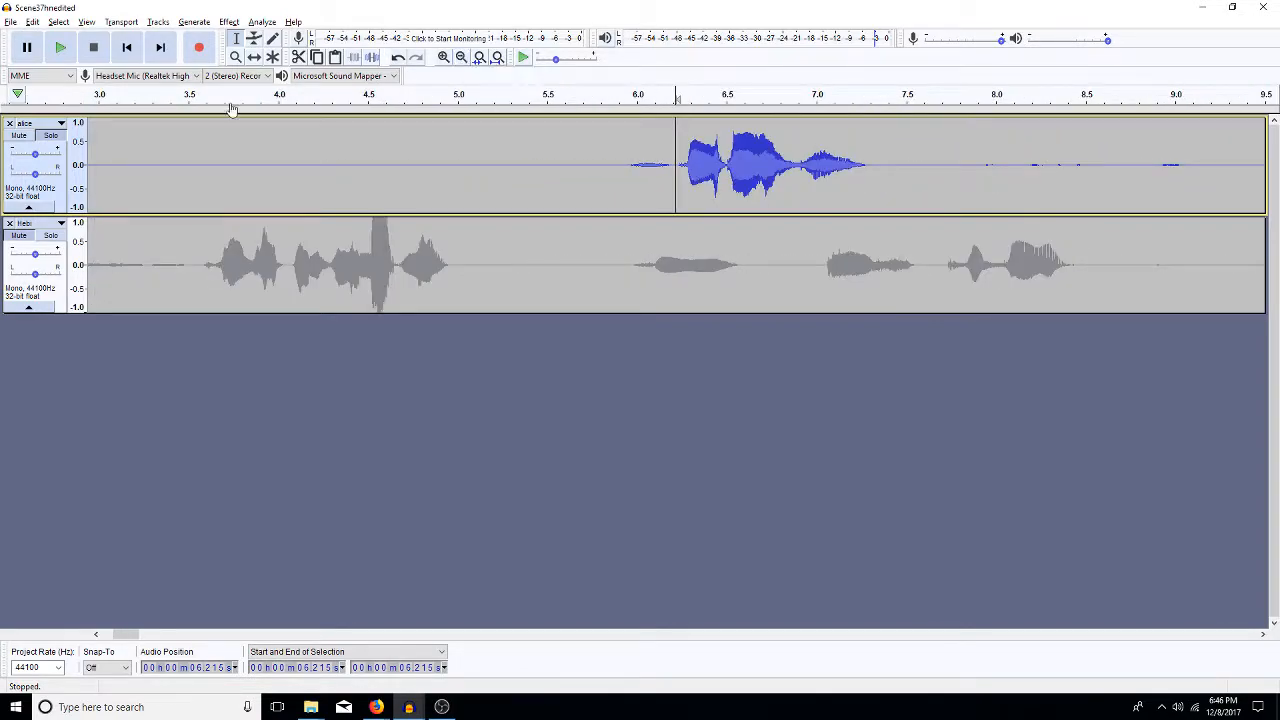
Examine the Playback, Recording, Interface, Tracks, Projects, Libraries and Directories preferences, and close them without changing any setting.
left_click(33, 22)
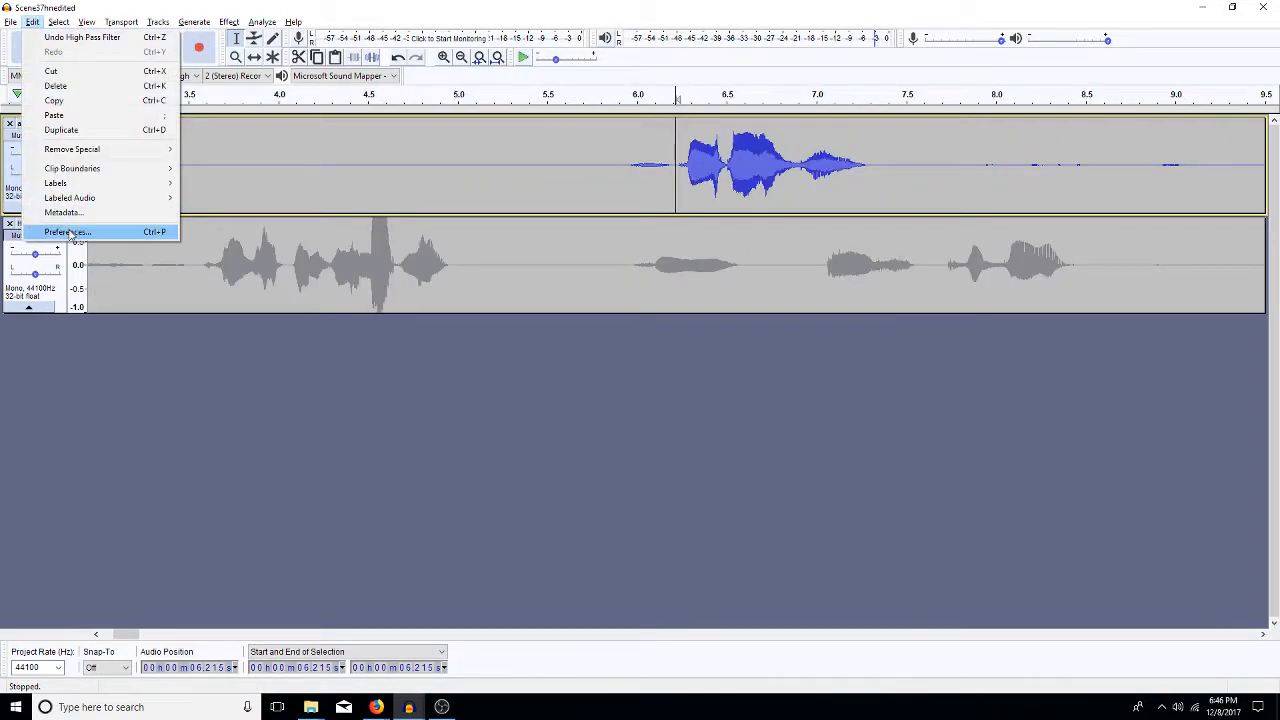
left_click(155, 231)
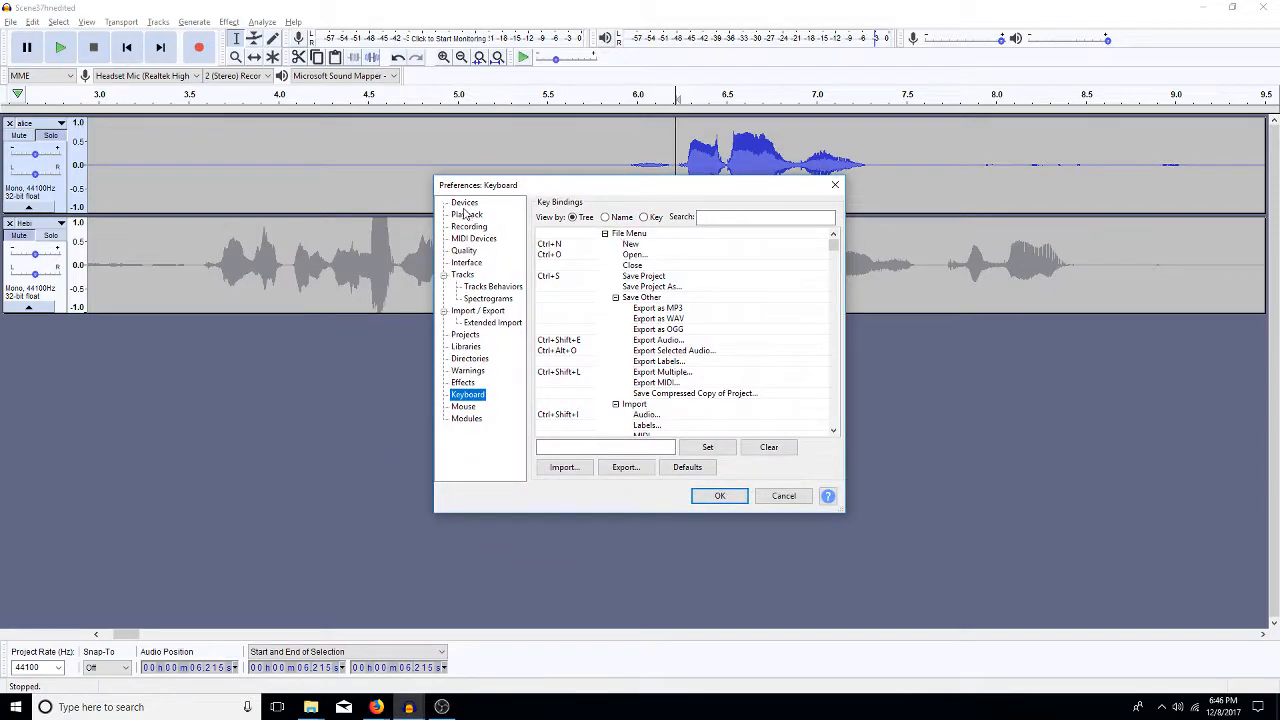
left_click(464, 216)
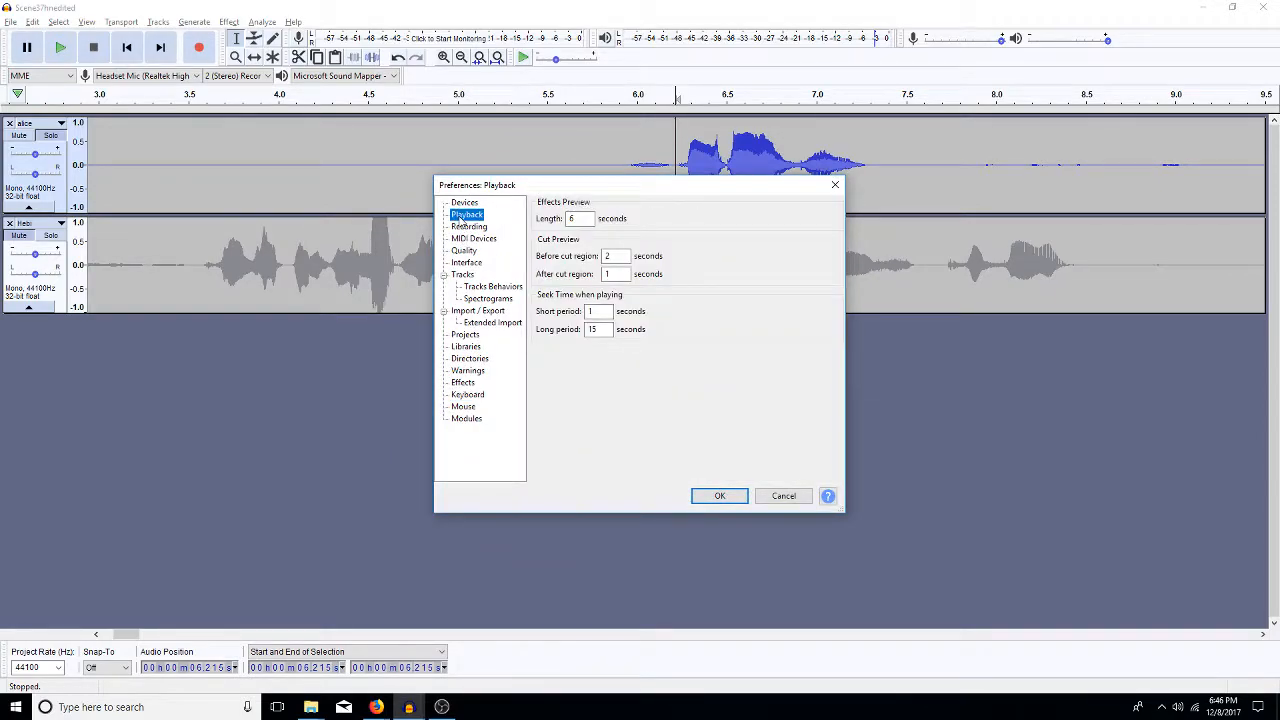
left_click(463, 229)
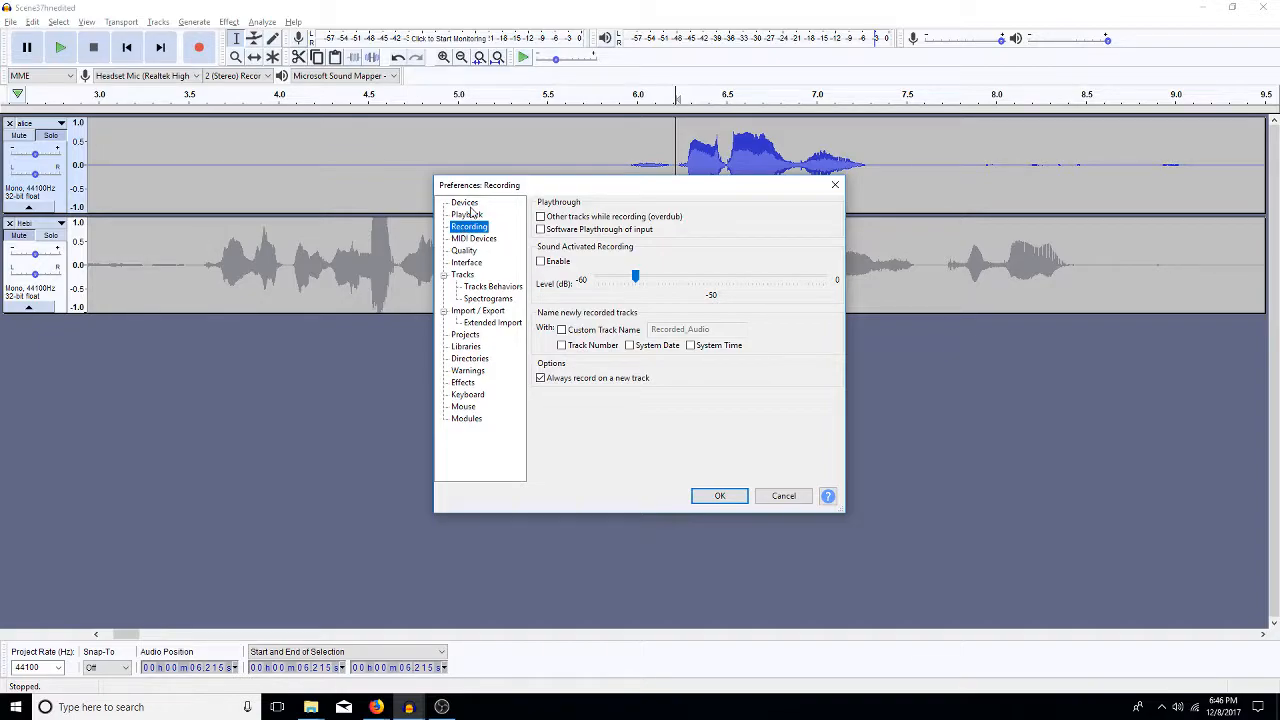
left_click(466, 263)
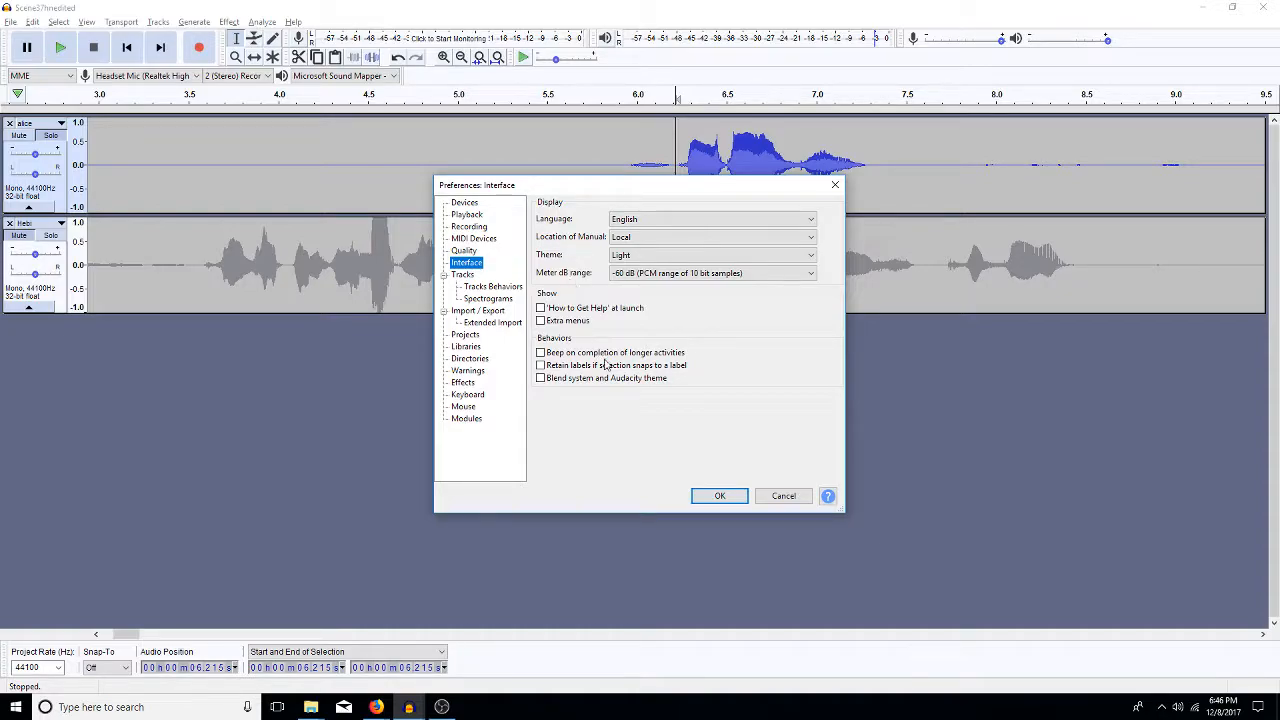
left_click(463, 275)
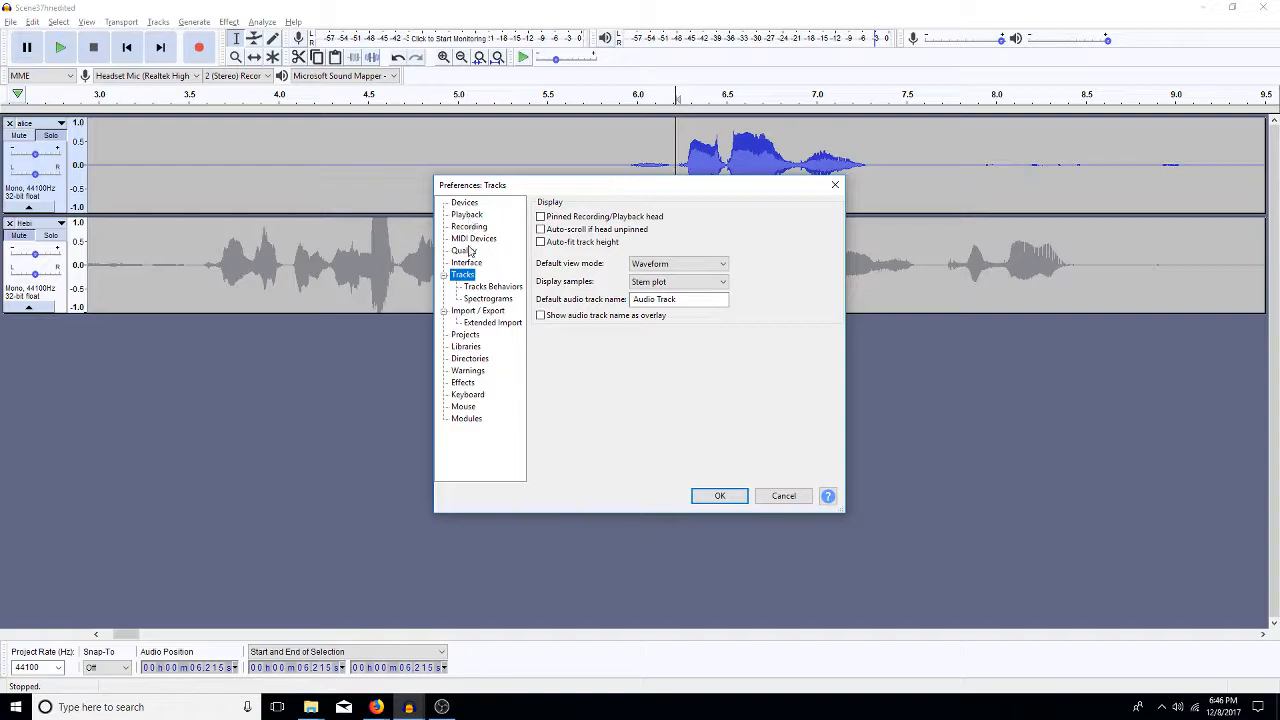
left_click(465, 335)
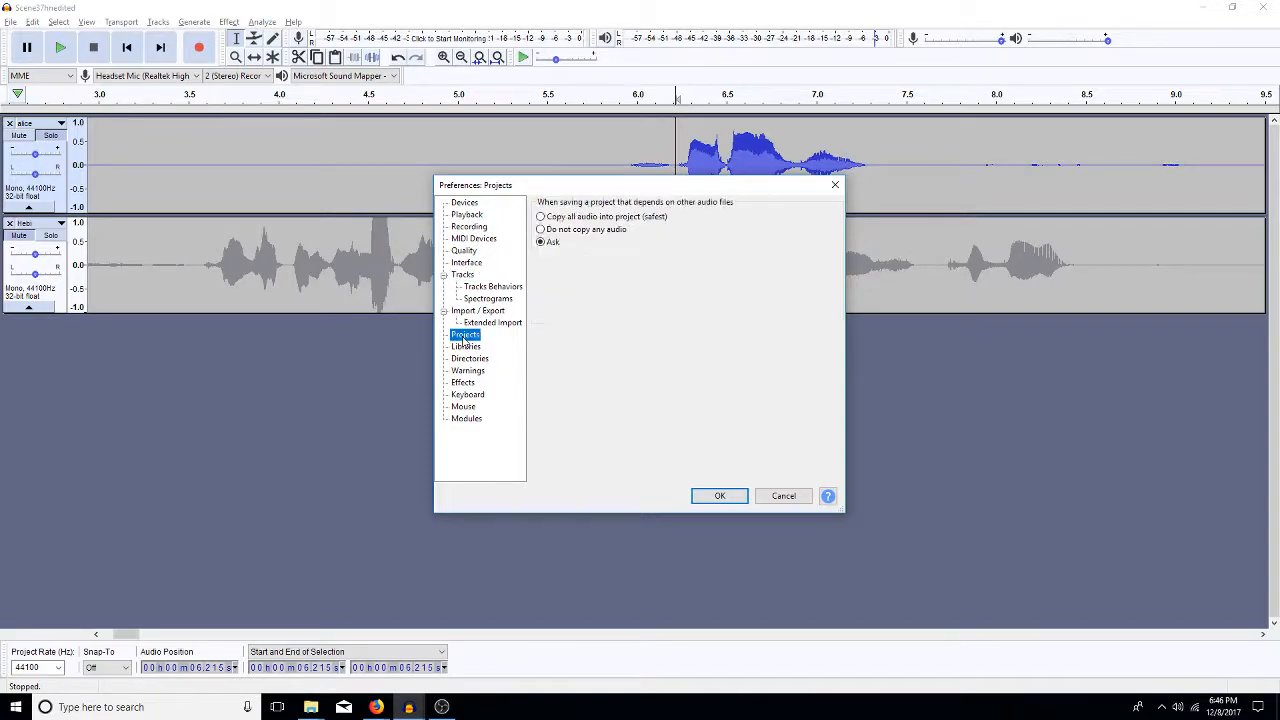
left_click(466, 347)
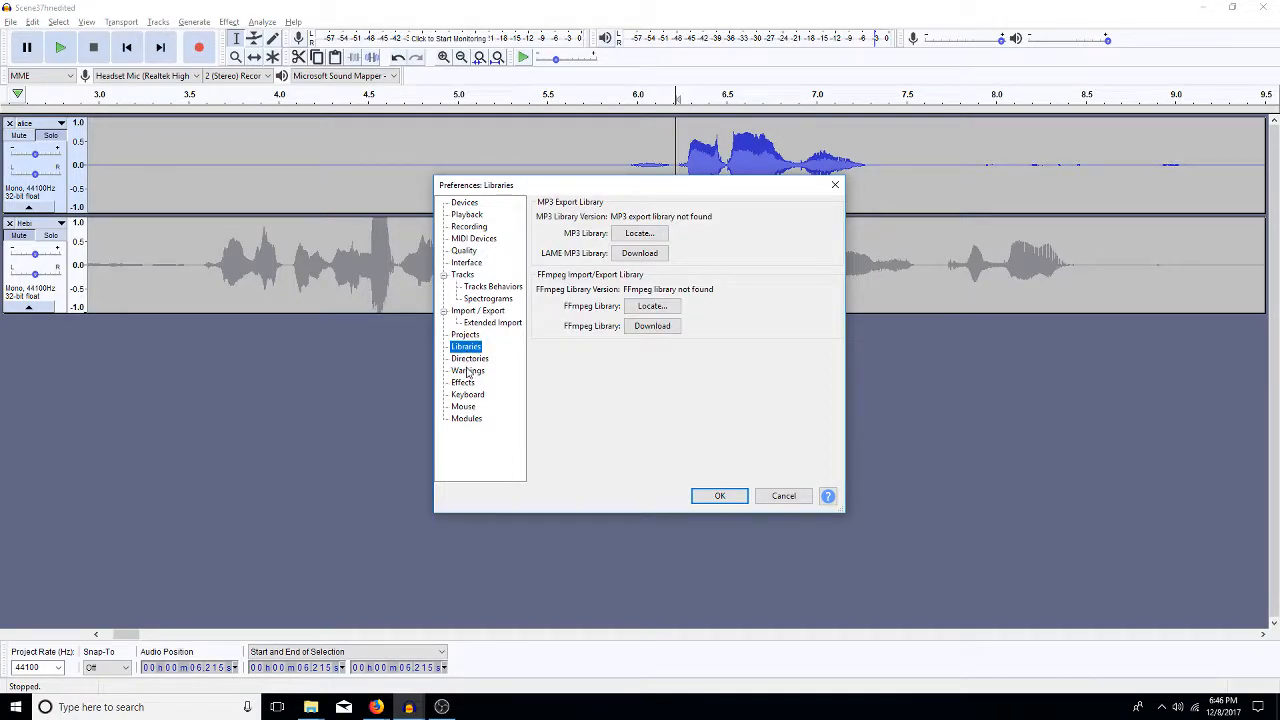
left_click(469, 360)
left_click(458, 216)
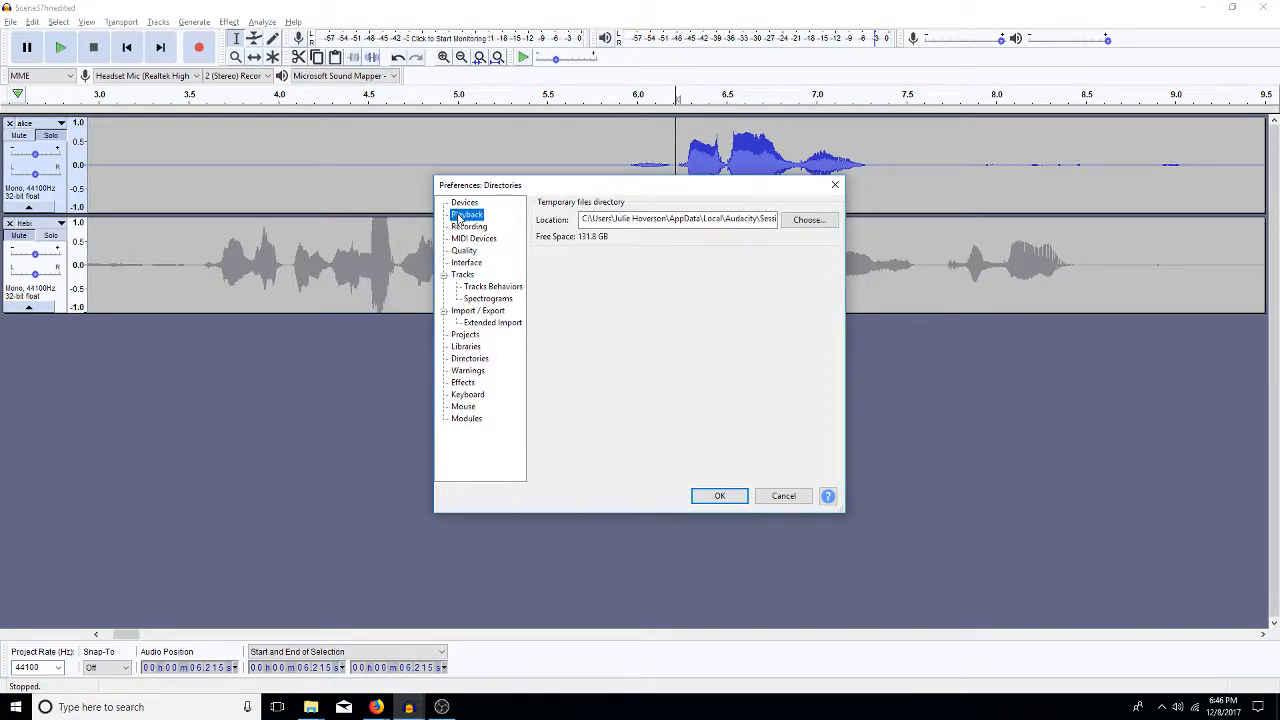
left_click(465, 228)
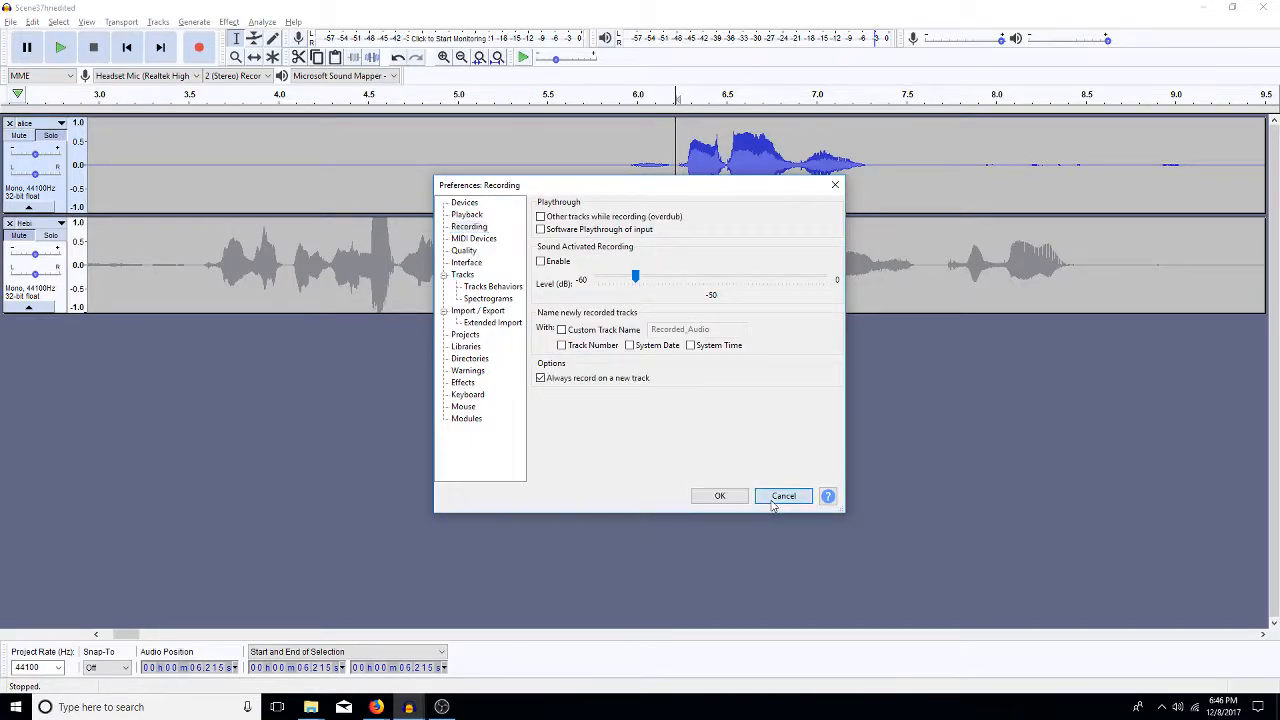
left_click(720, 496)
Play the first track from about 6.2 s, place the cursor at about 6.1 s, and show the first 26 s of both tracks.
key("space")
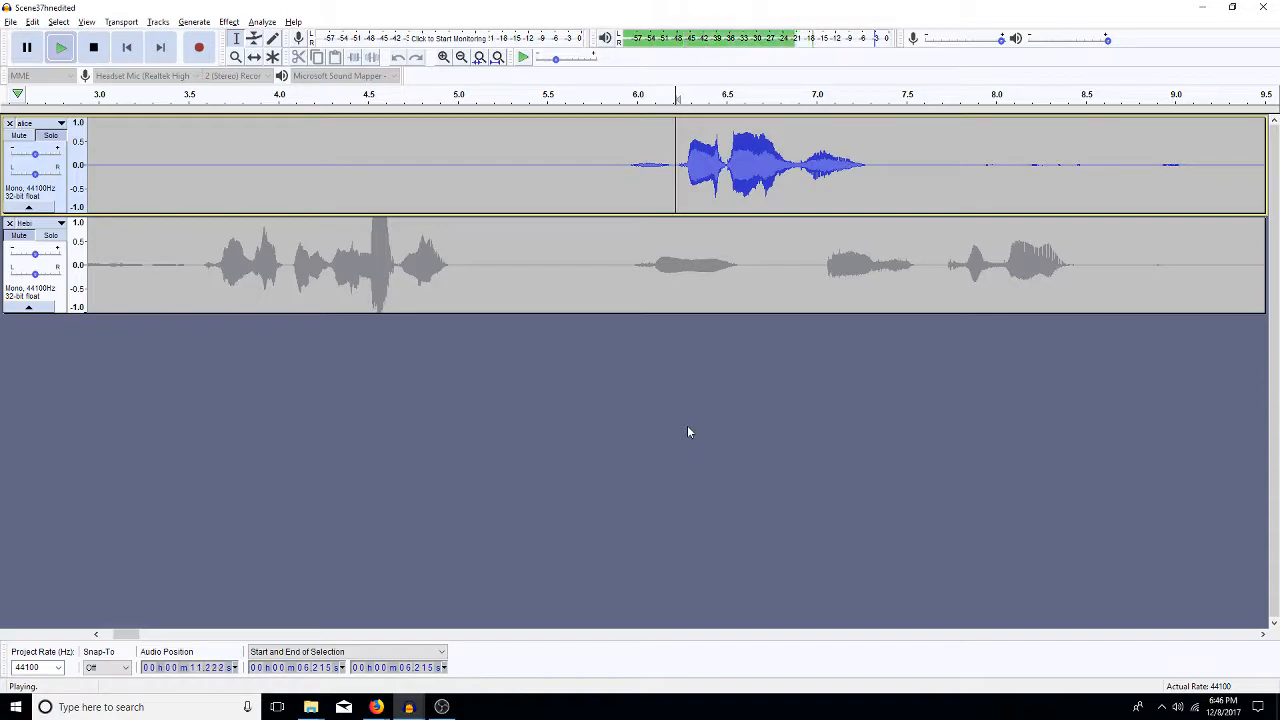
left_click(656, 163)
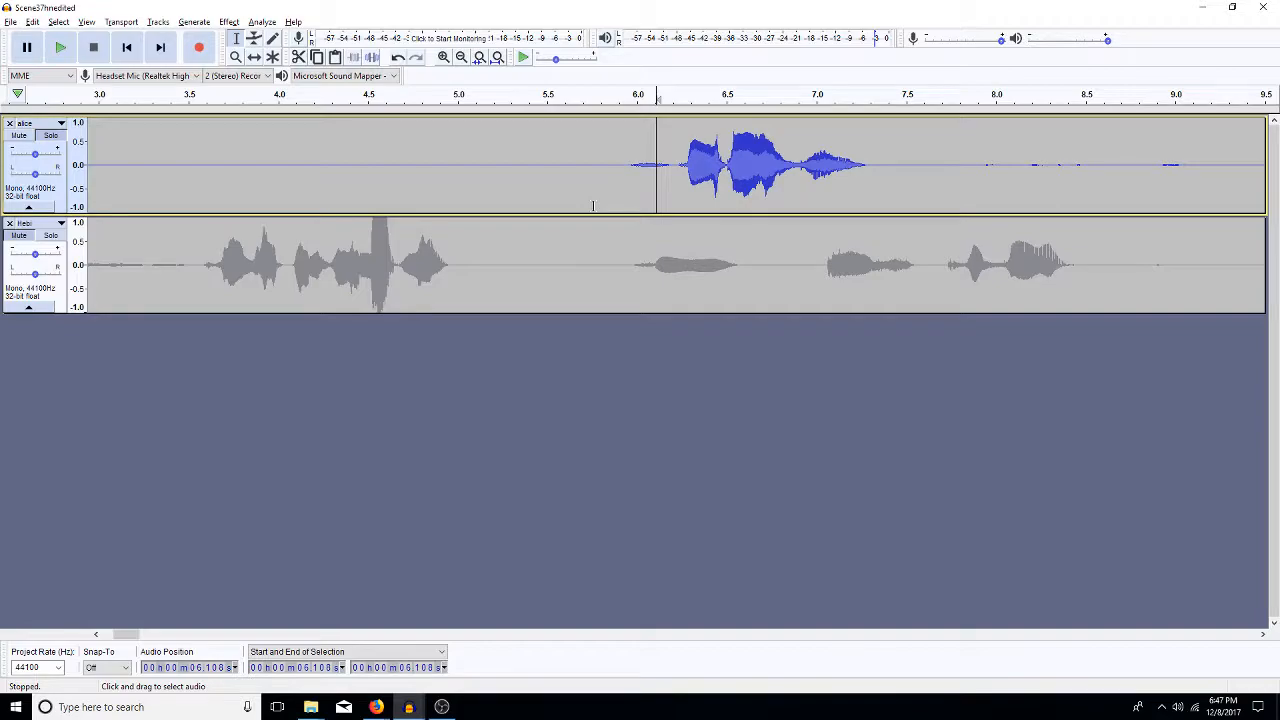
left_click(462, 58)
left_click(462, 58)
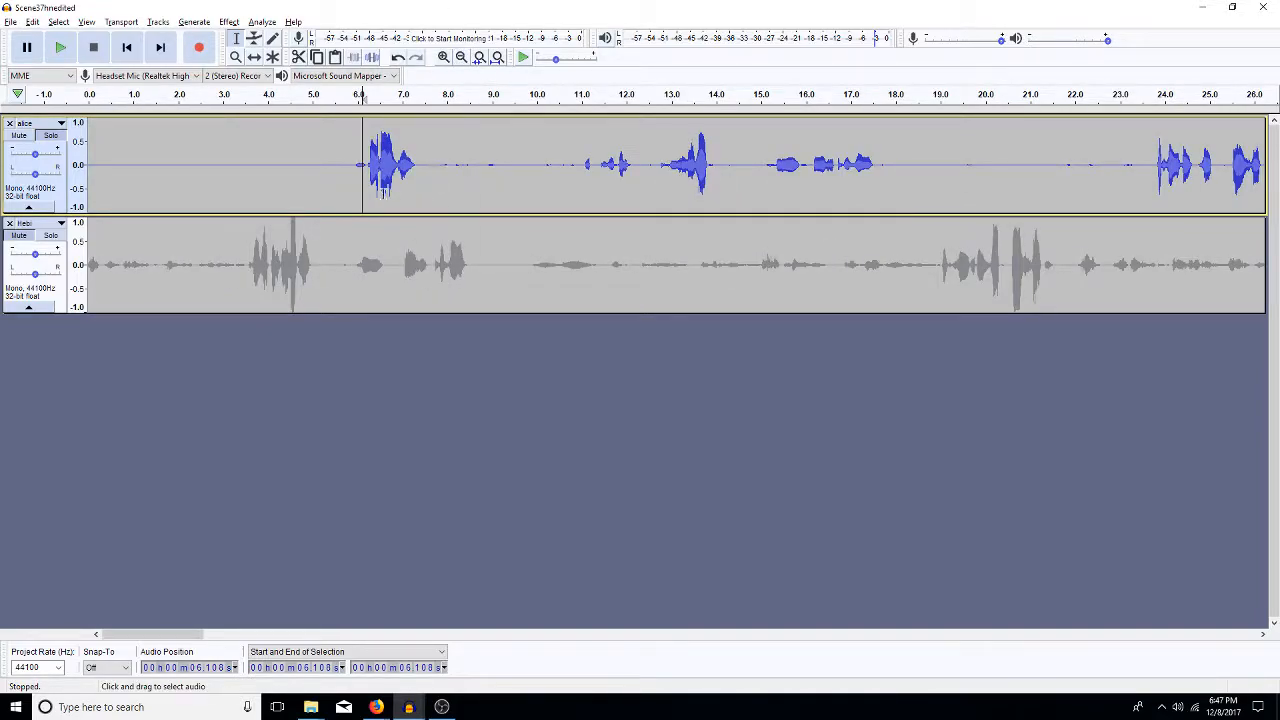
Play the phrase on the first track from about 5.841 s and again from about 5.737 s.
left_click(350, 172)
key("space")
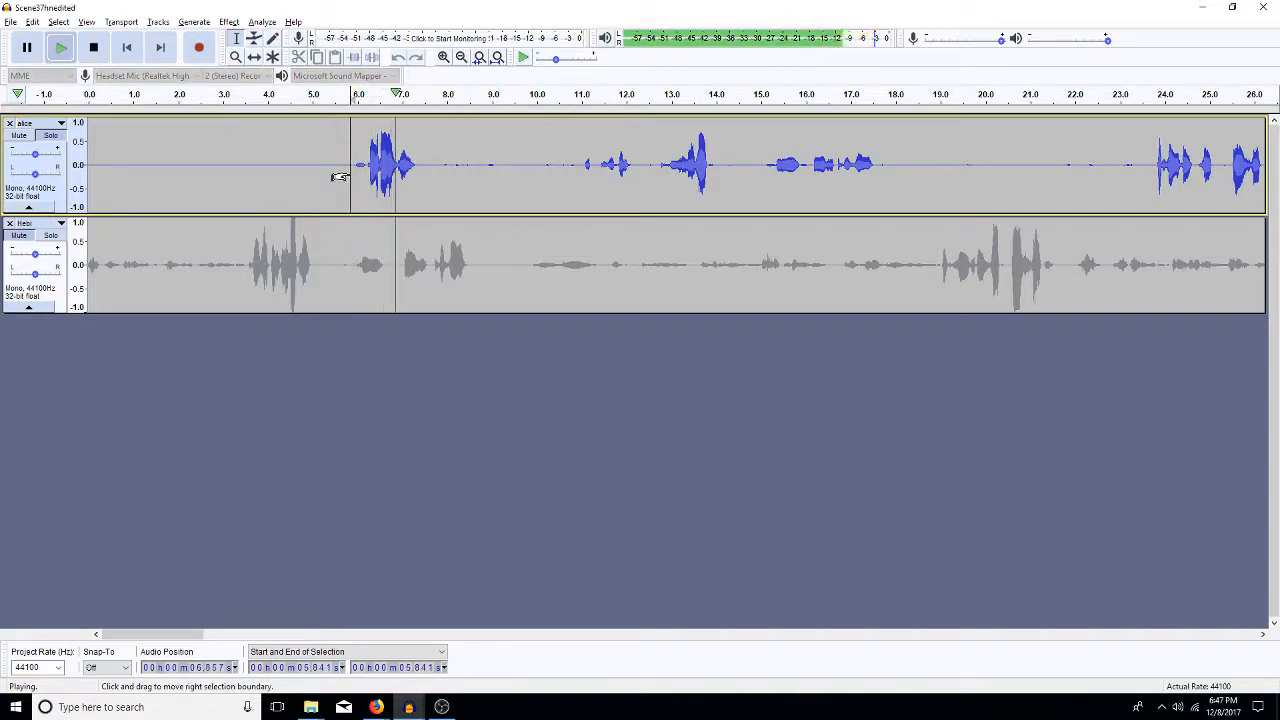
key("space")
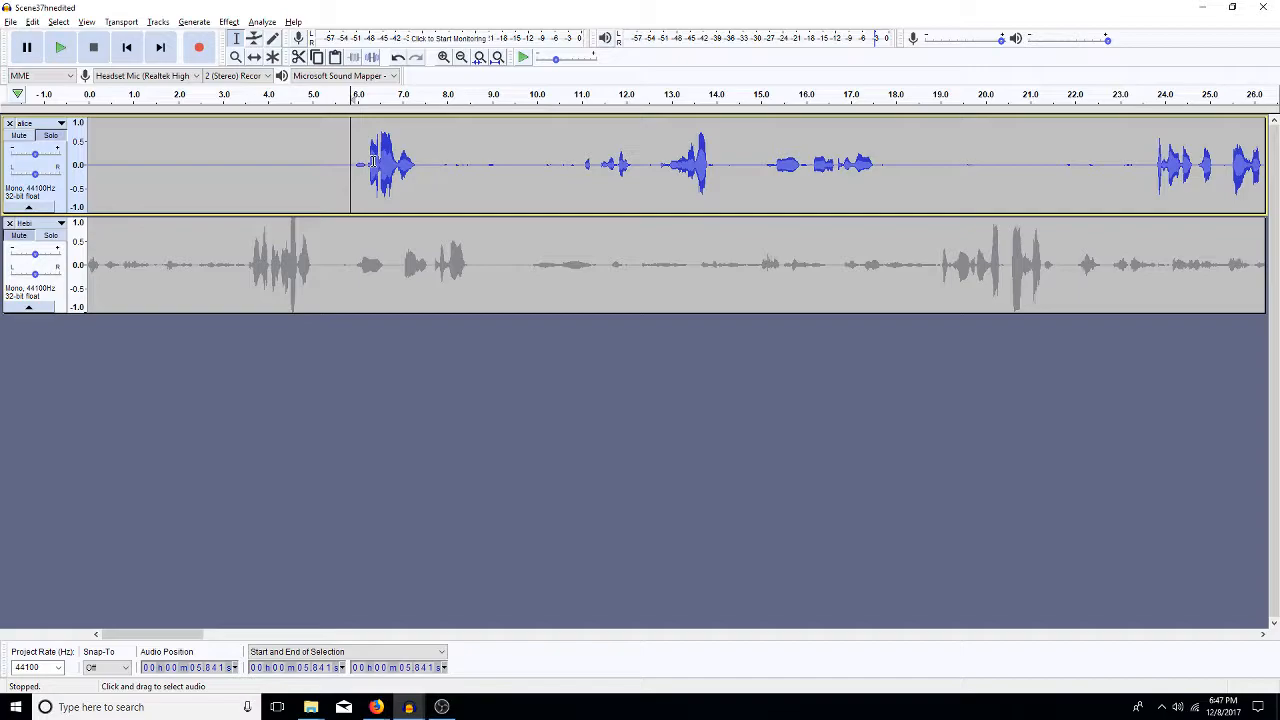
left_click_drag(366, 165, 346, 168)
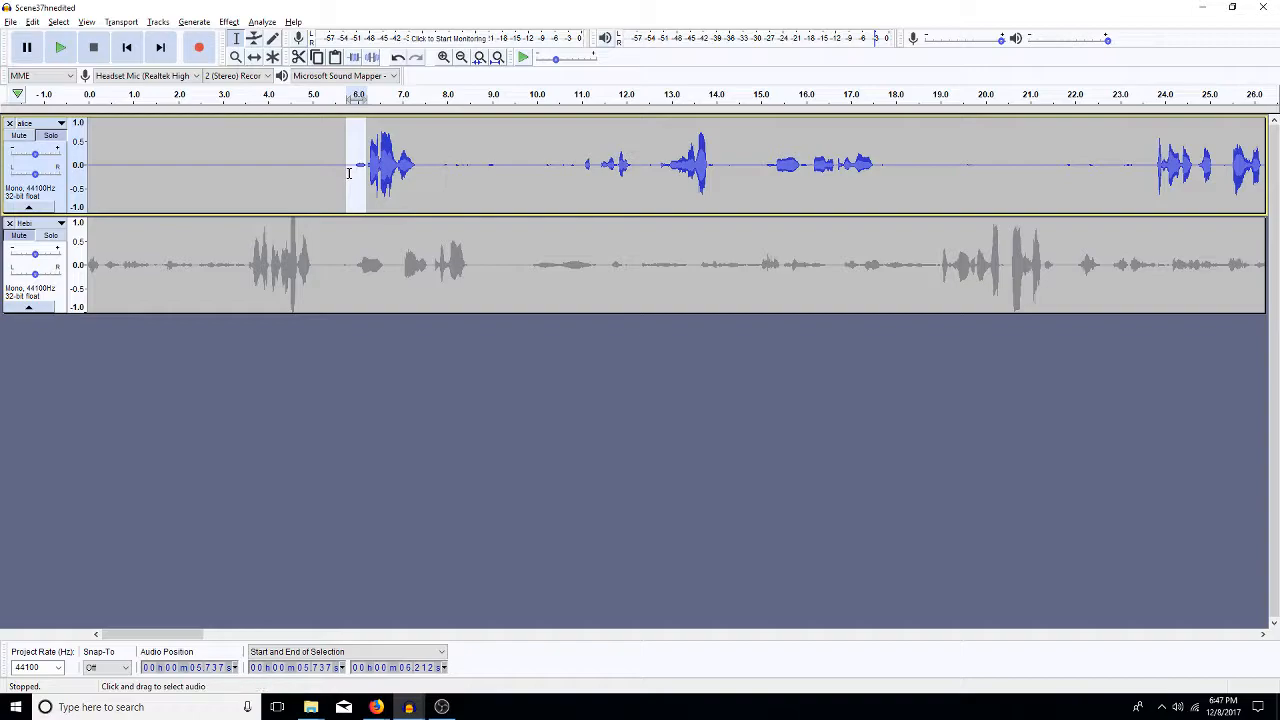
left_click(349, 173)
key("space")
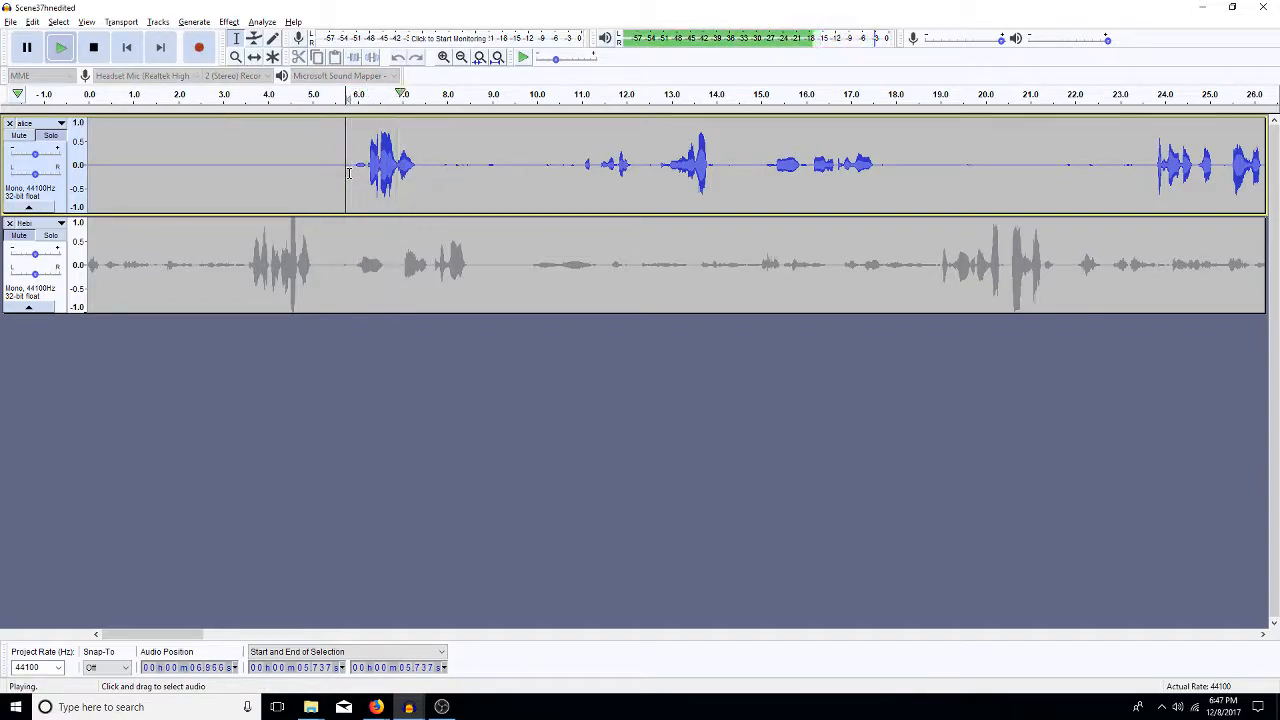
key("space")
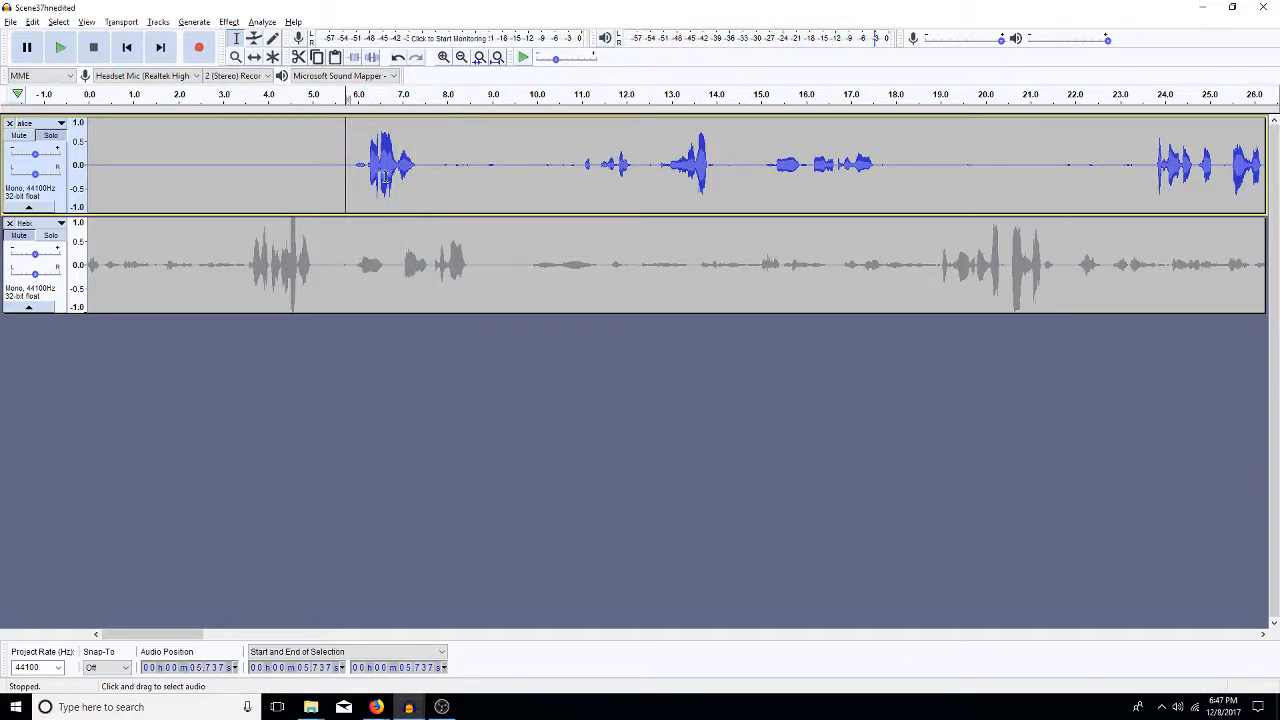
Zoom in on the first track's 6.153–6.569 s stretch and play the sound from about 6.256 s to 6.464 s.
left_click(364, 186)
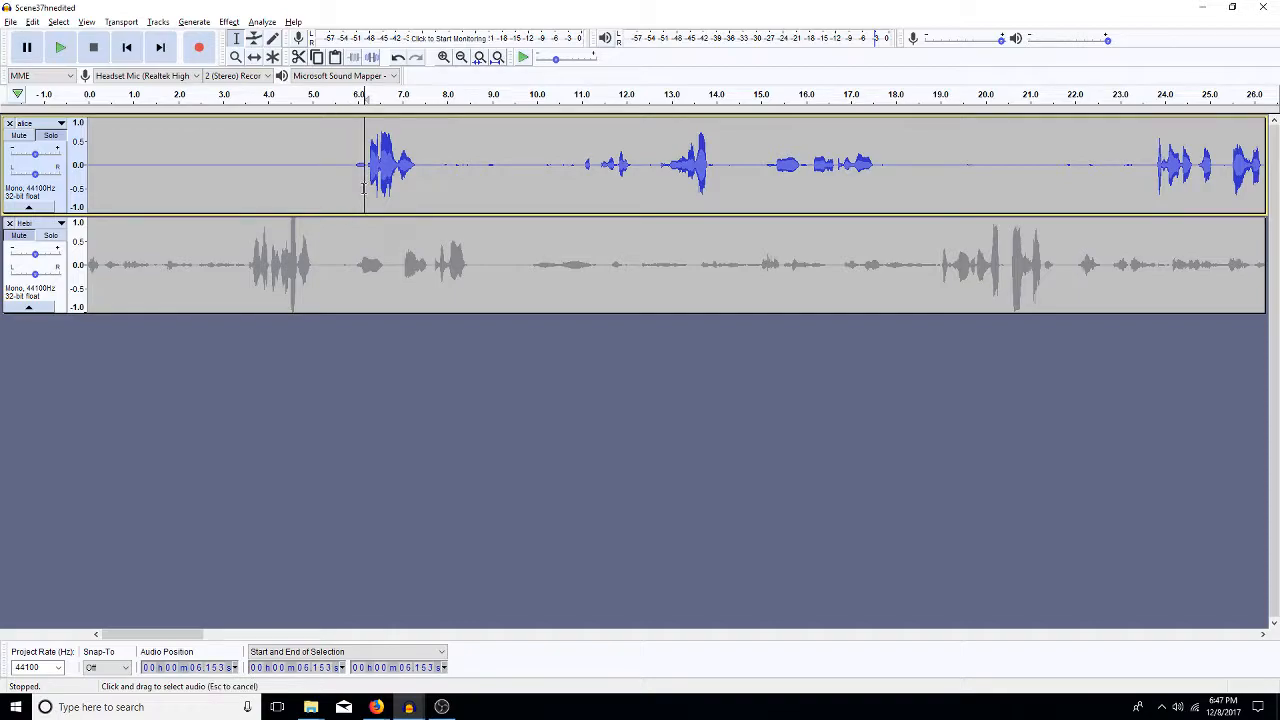
left_click_drag(364, 186, 383, 200)
key("space")
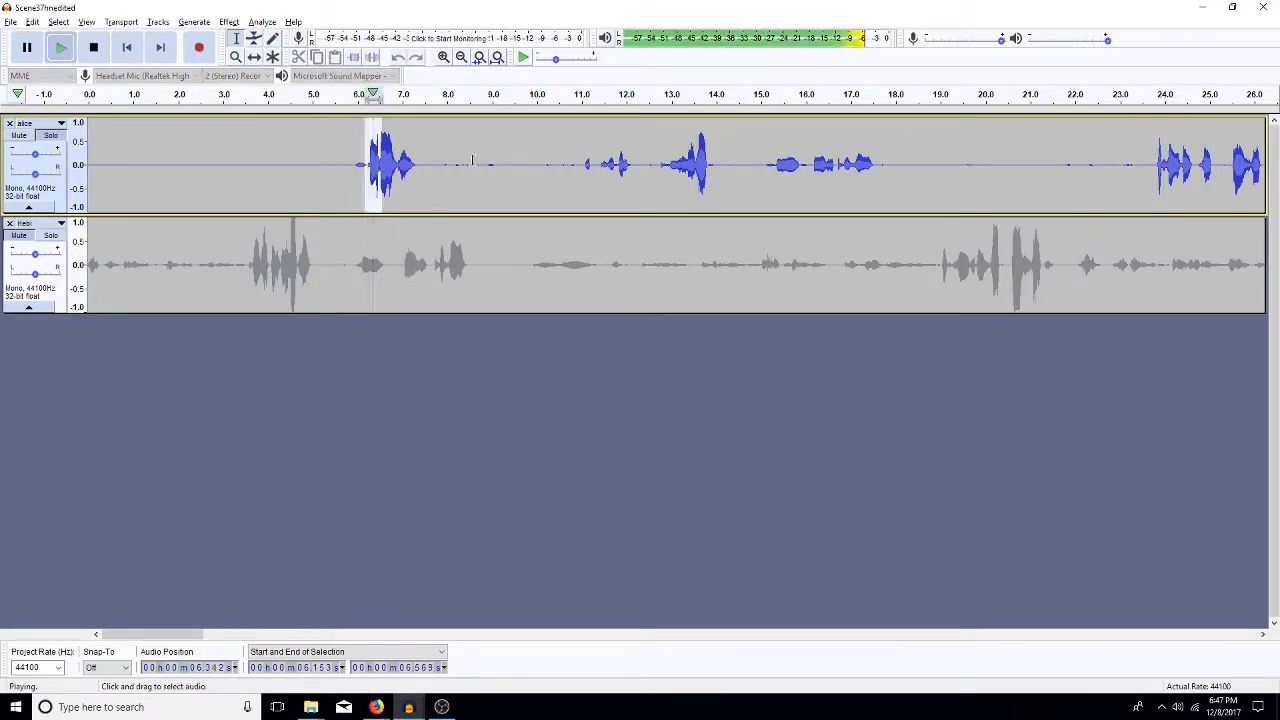
key("ctrl+e")
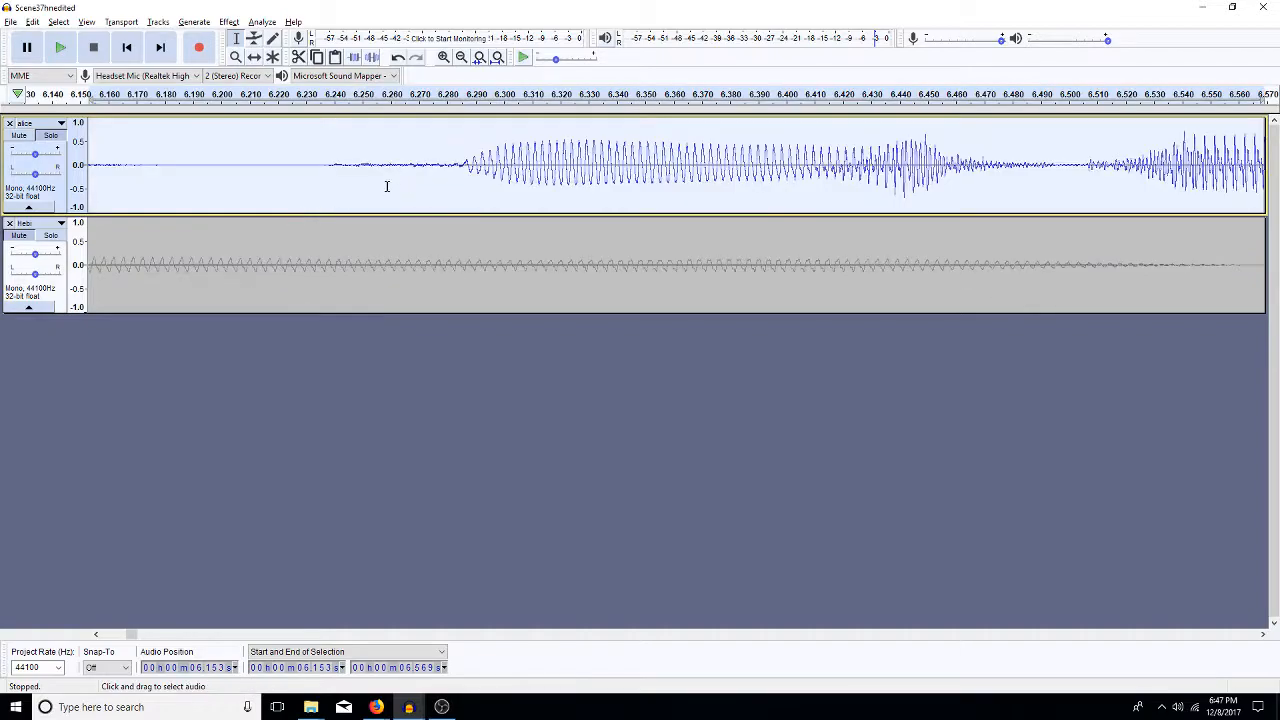
left_click_drag(1134, 157, 380, 210)
key("space")
key("space")
key("space")
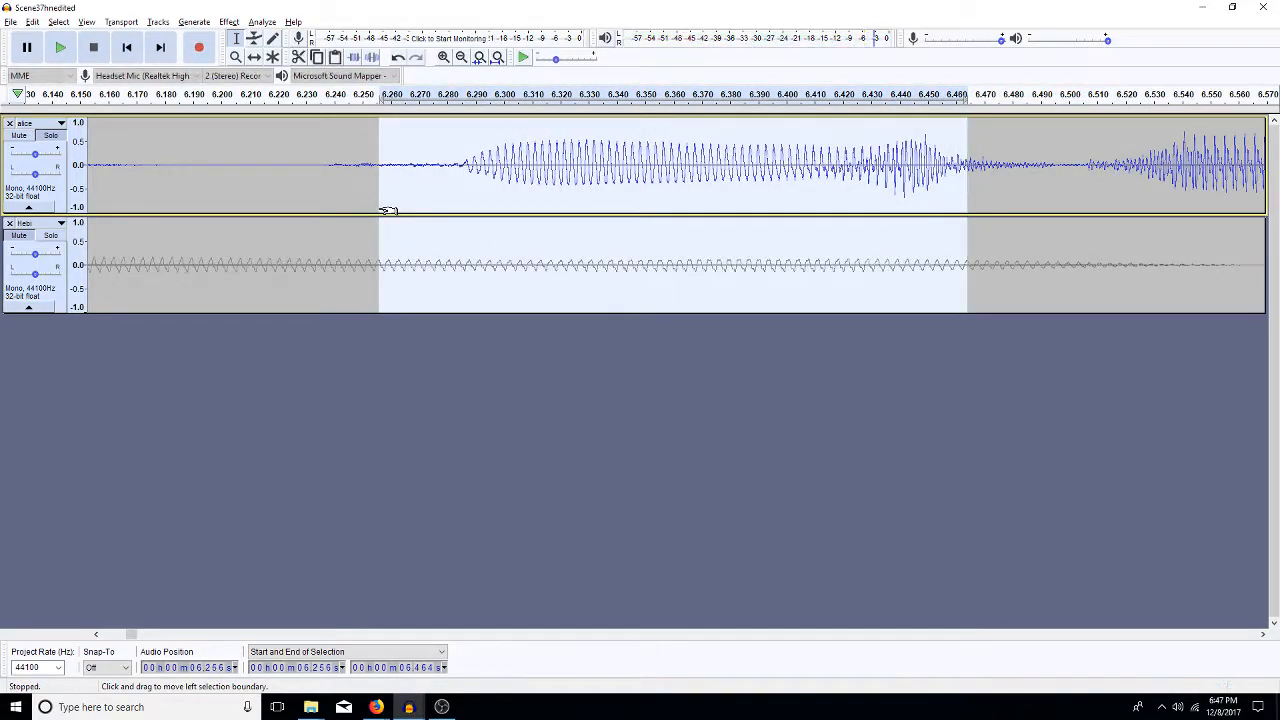
left_click(363, 196)
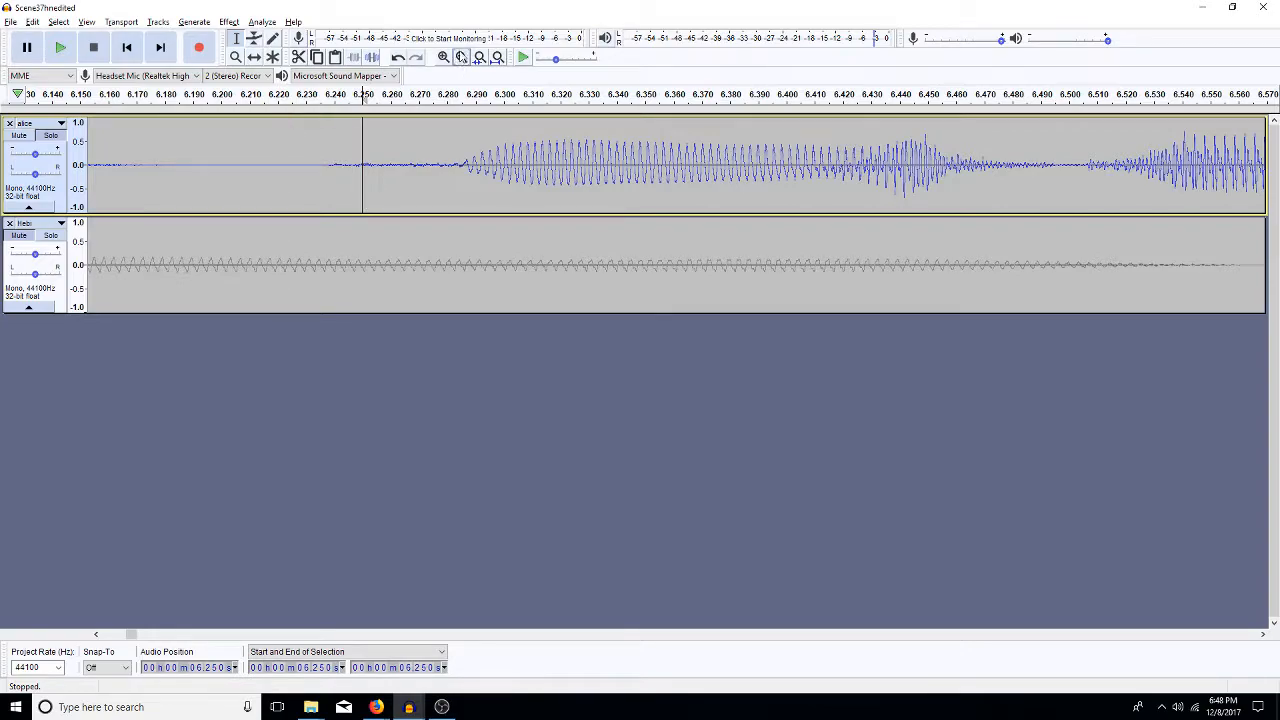
Widen the view to about 4.7–8.0 s and play the first track's phrase from about 5.896 s.
left_click(461, 57)
left_click(461, 57)
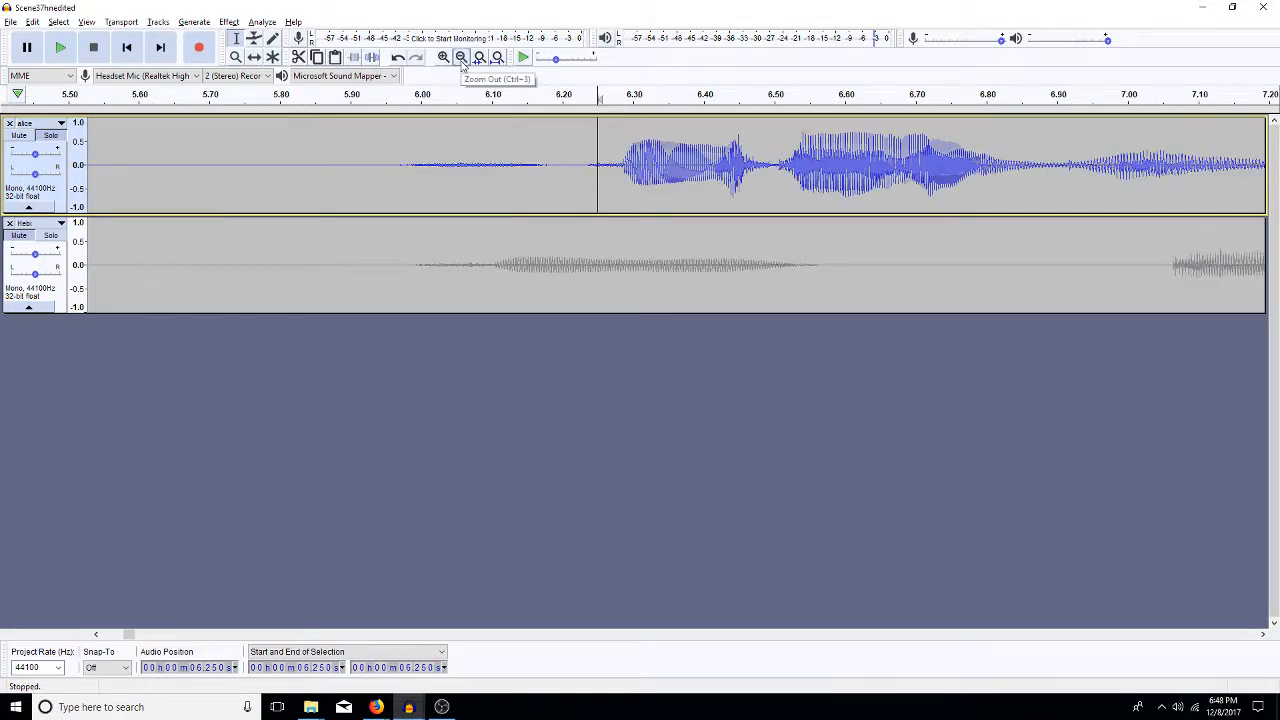
left_click(461, 57)
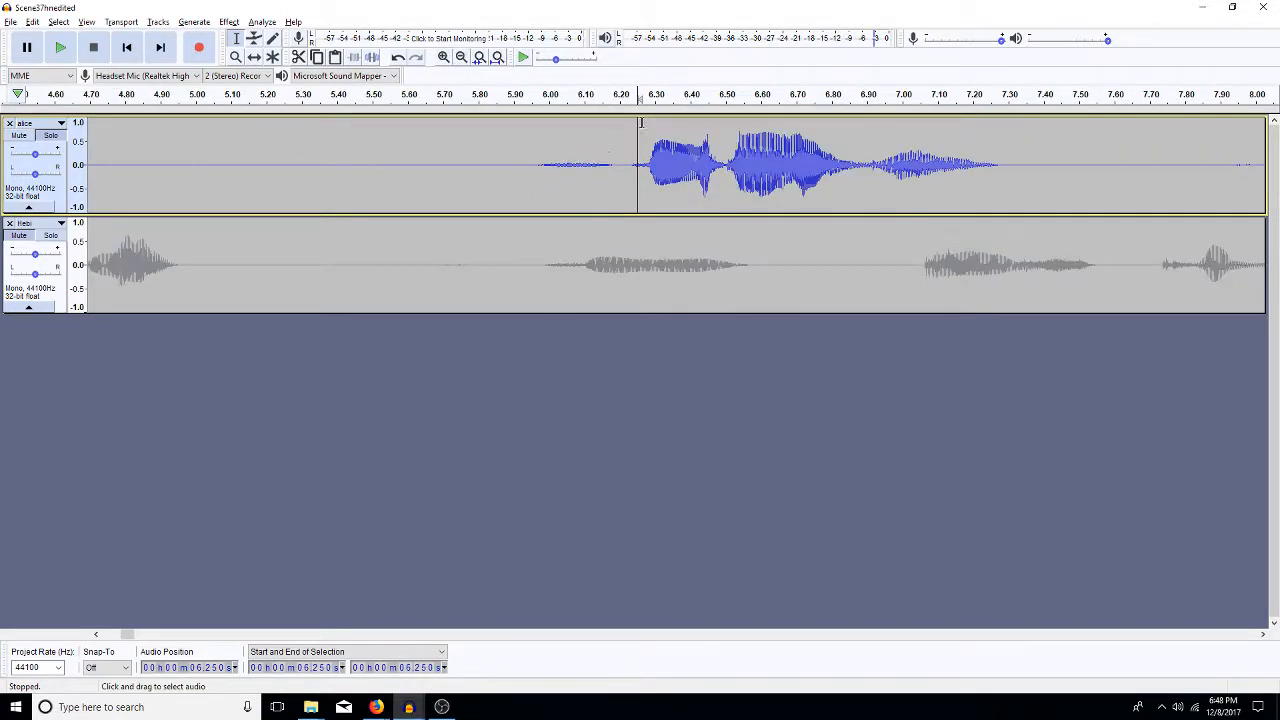
left_click_drag(717, 145, 695, 160)
key("space")
left_click(619, 191)
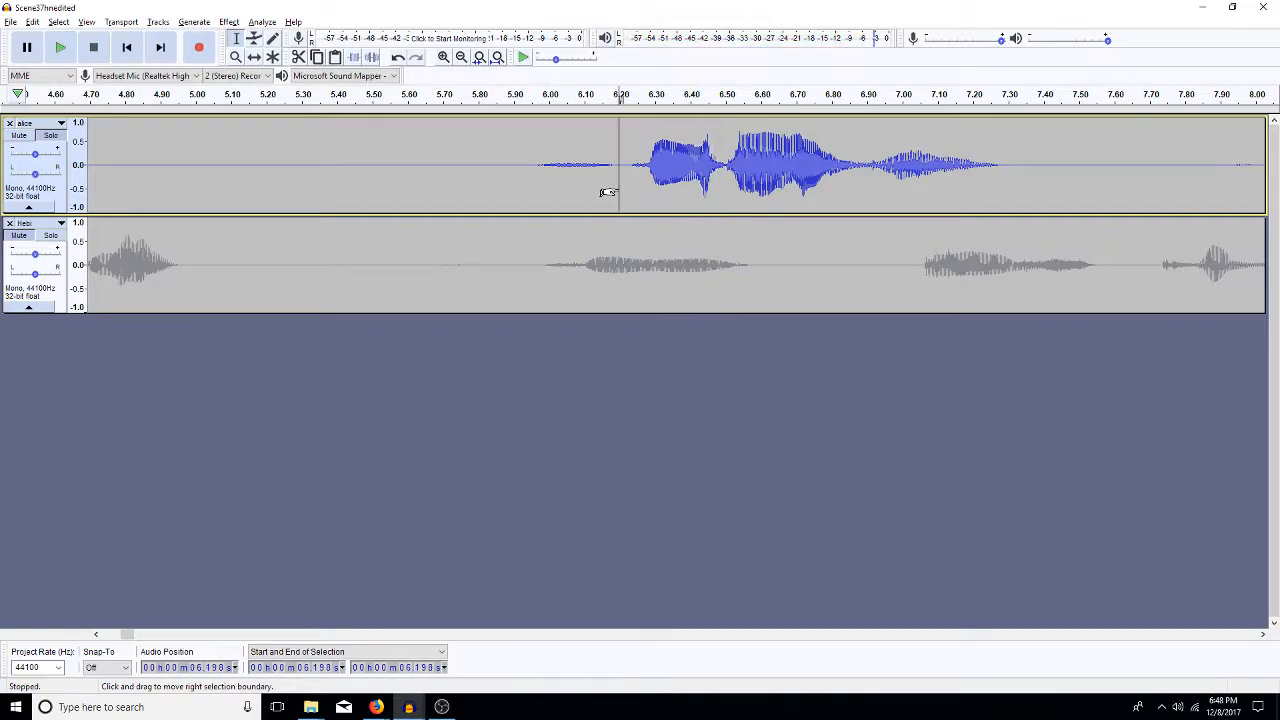
left_click_drag(519, 176, 513, 177)
left_click(510, 179)
key("space")
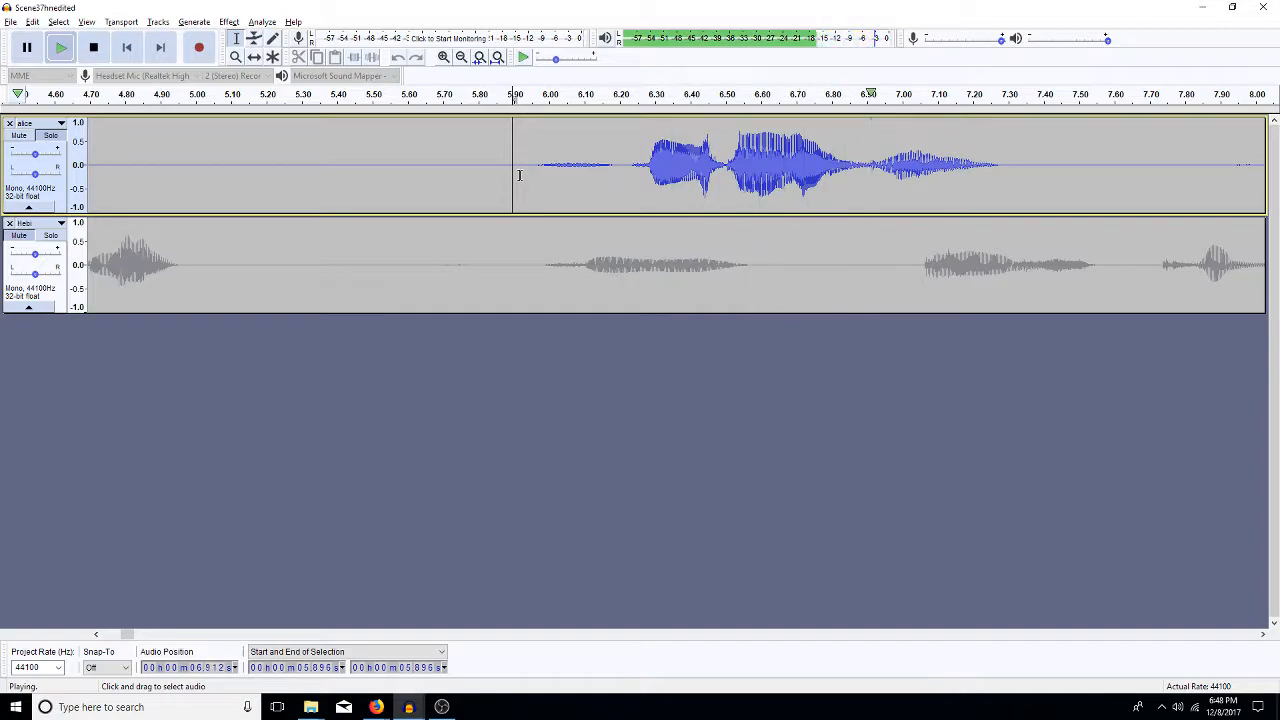
key("space")
Play the first track's short stretch from about 6.211 s to 6.283 s, and replay the phrase from about 5.856 s.
left_click_drag(624, 175, 648, 176)
key("space")
key("space")
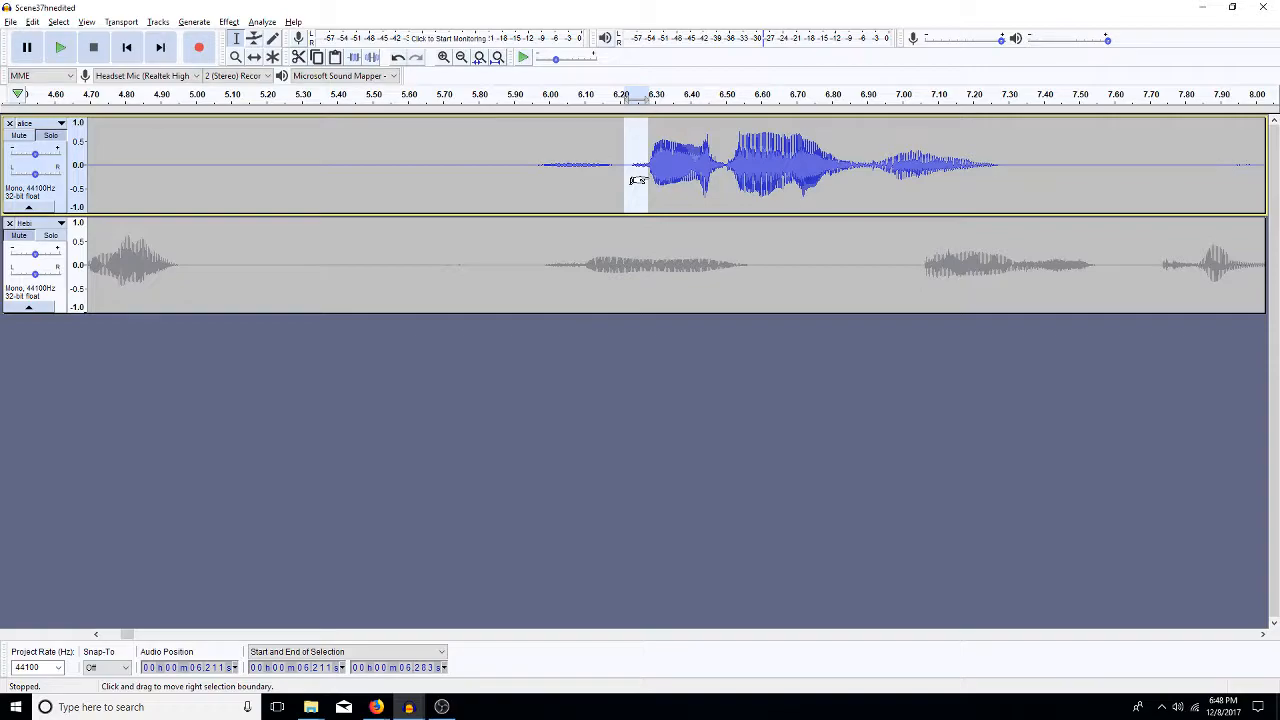
left_click(497, 180)
key("space")
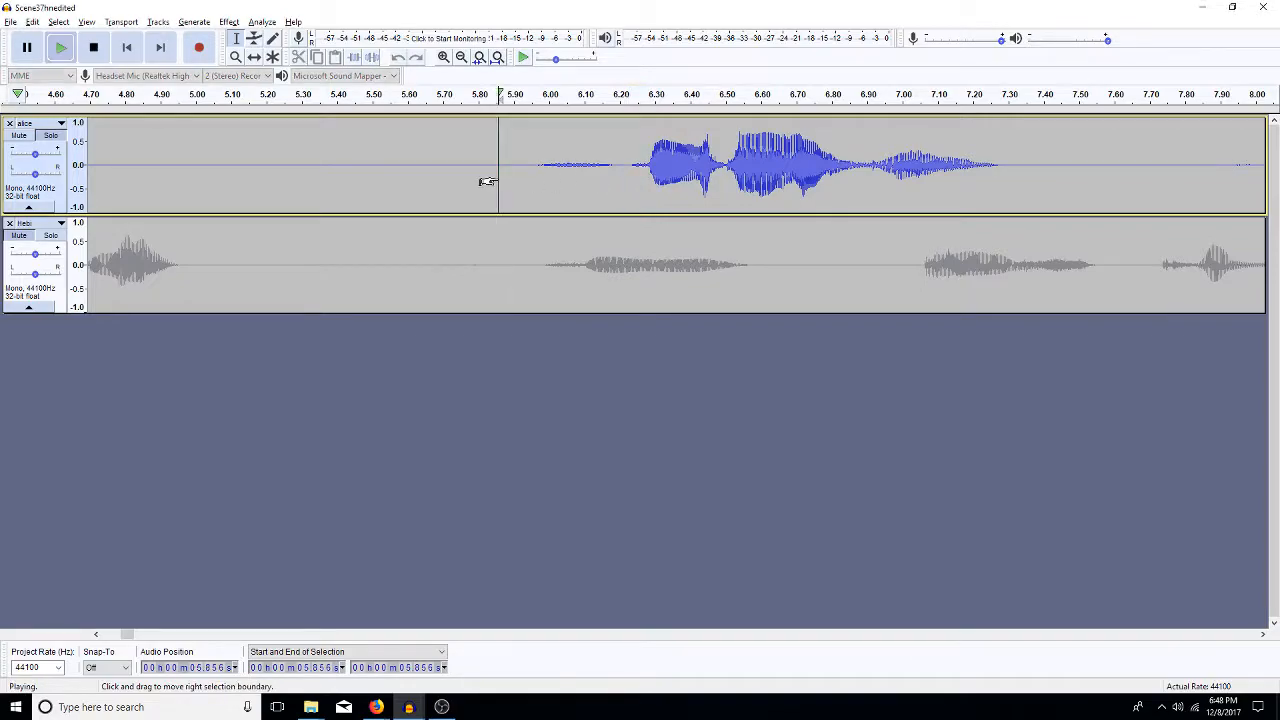
key("space")
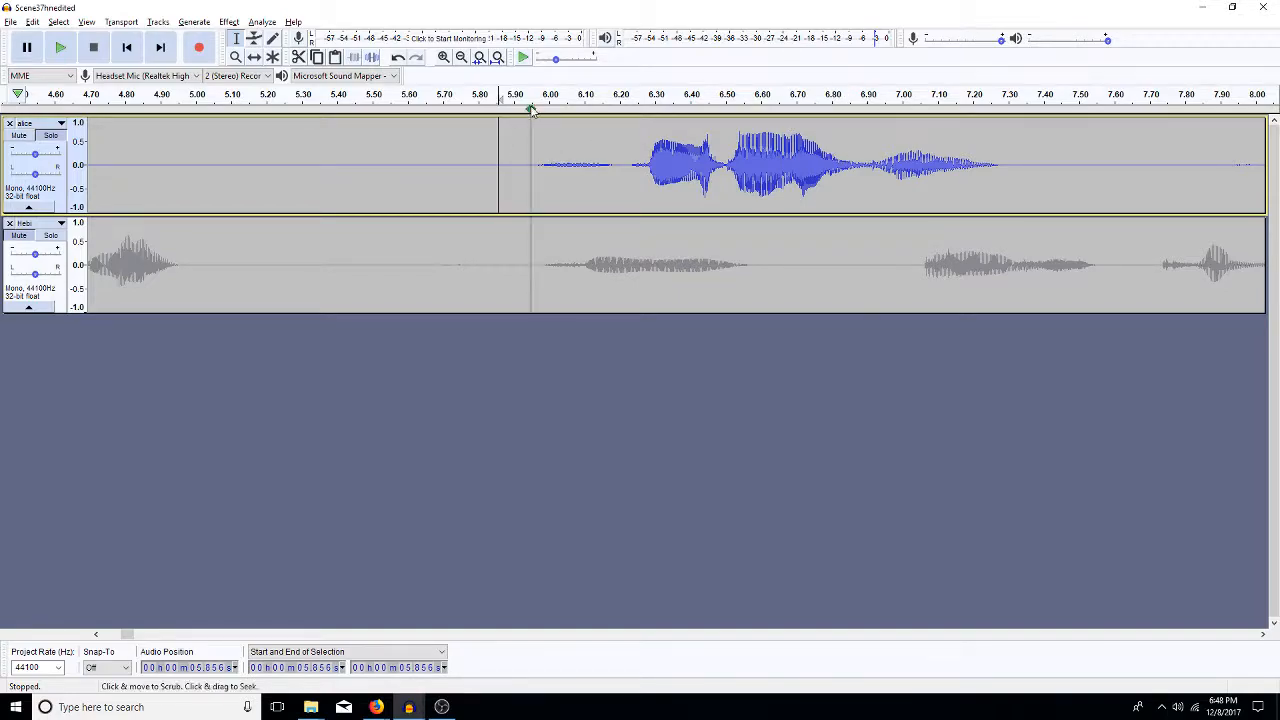
Silence the gap between phrases on the first track from about 7.323 s to 11.067 s.
left_click(460, 58)
left_click(460, 58)
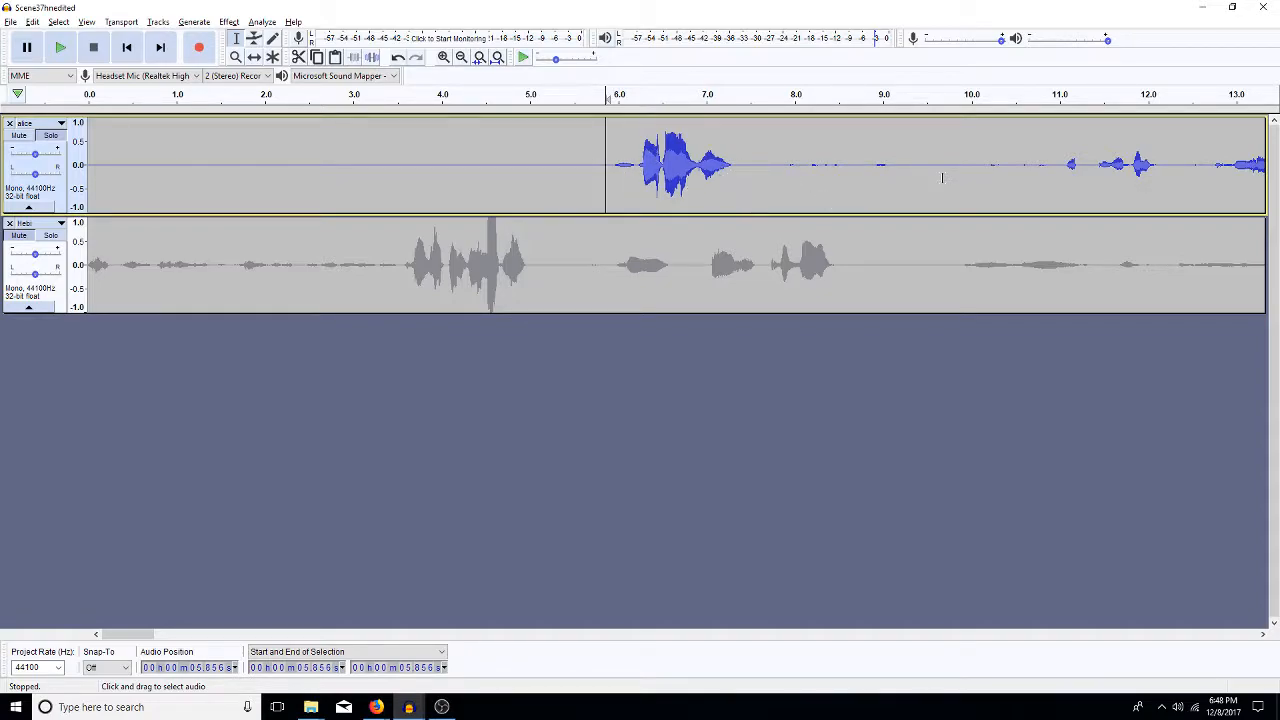
left_click(1262, 635)
left_click_drag(1263, 638, 1263, 638)
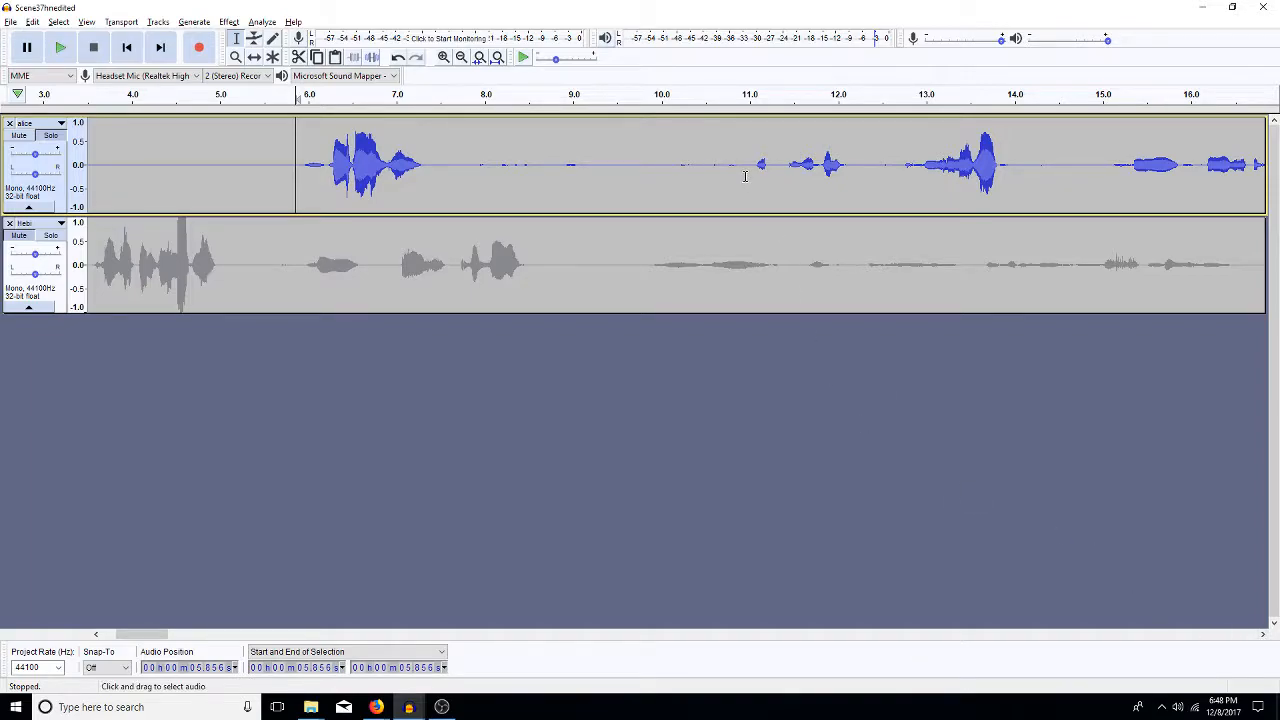
left_click_drag(756, 162, 426, 204)
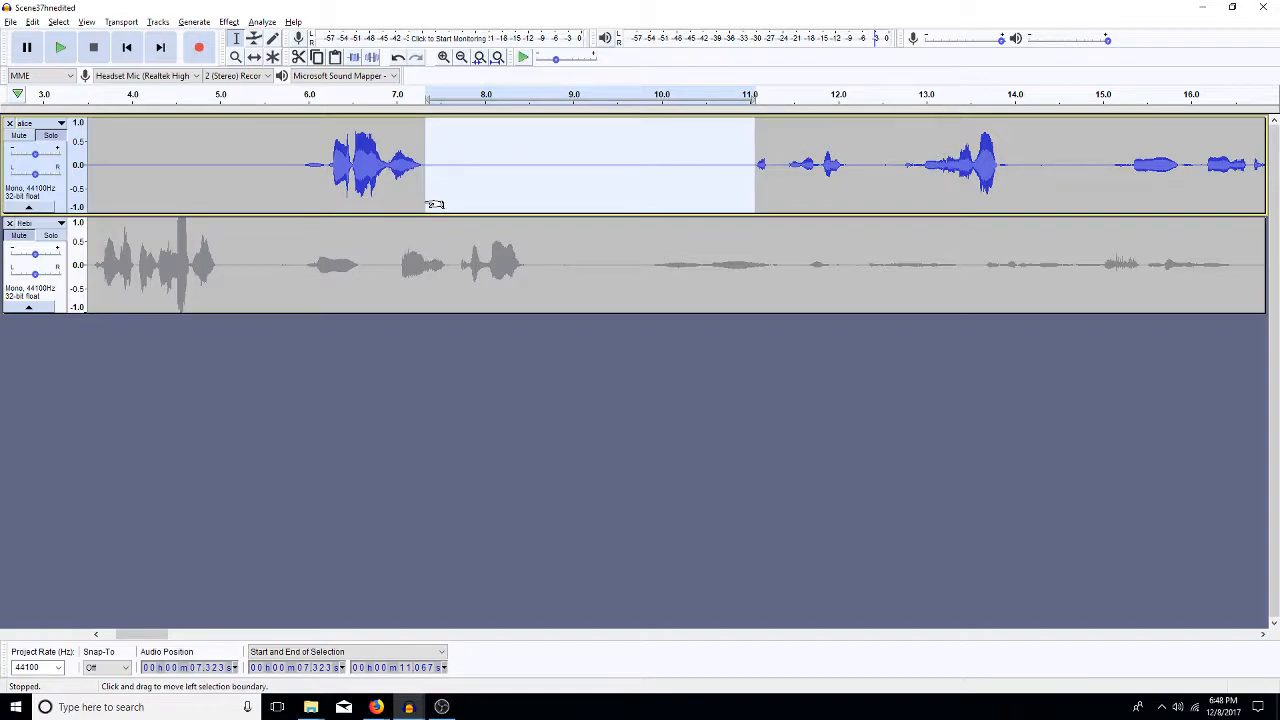
key("Right")
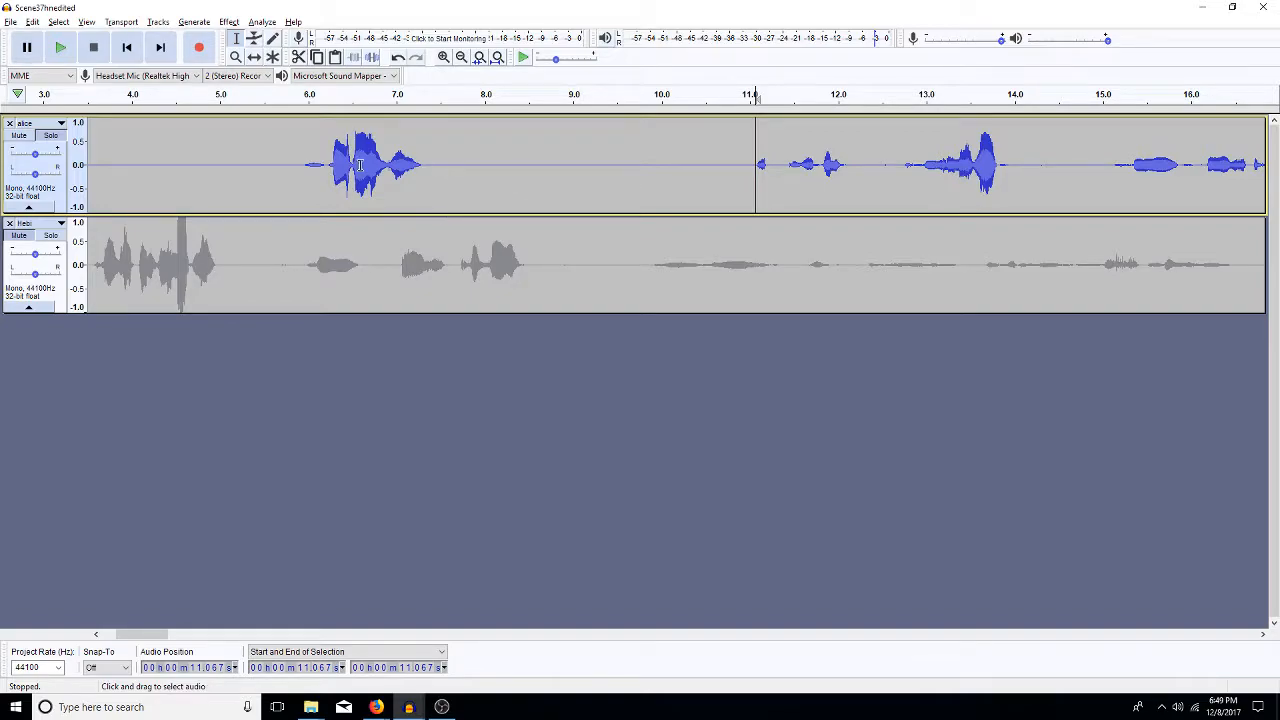
Play the first track from about 11.067 s and zoom in on the stretch from about 10.893 s to 14.381 s.
key("space")
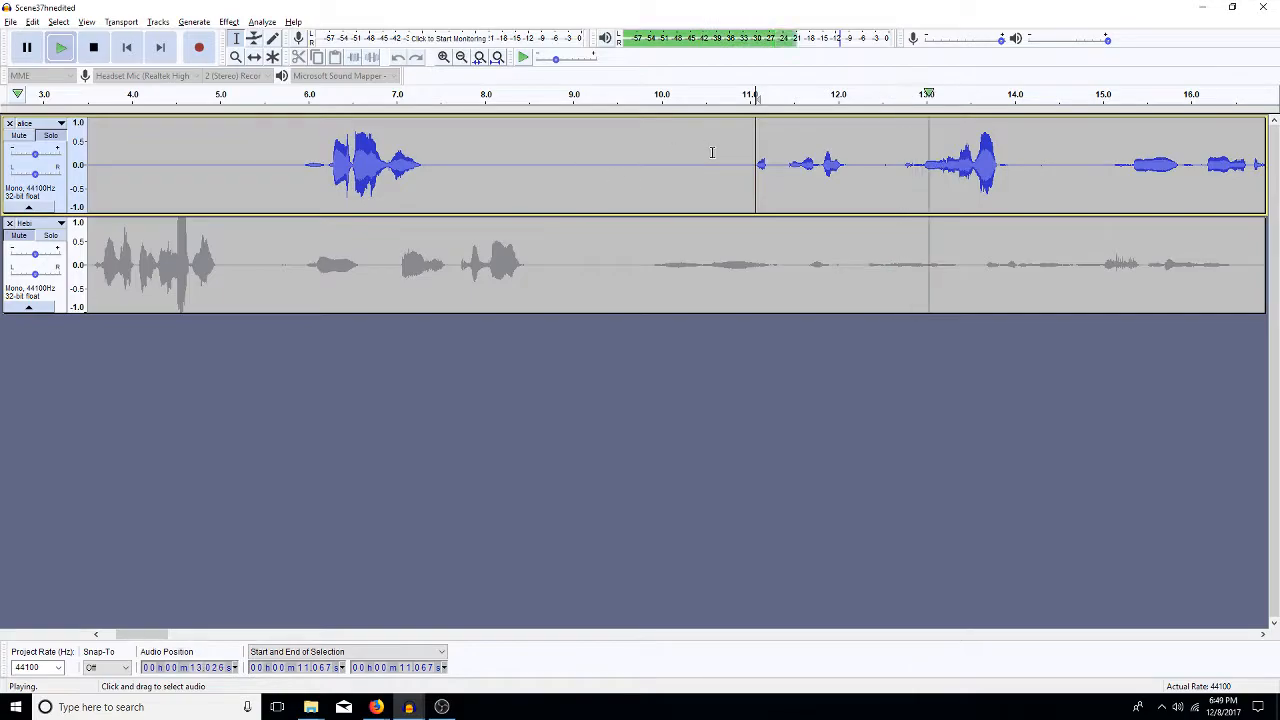
key("space")
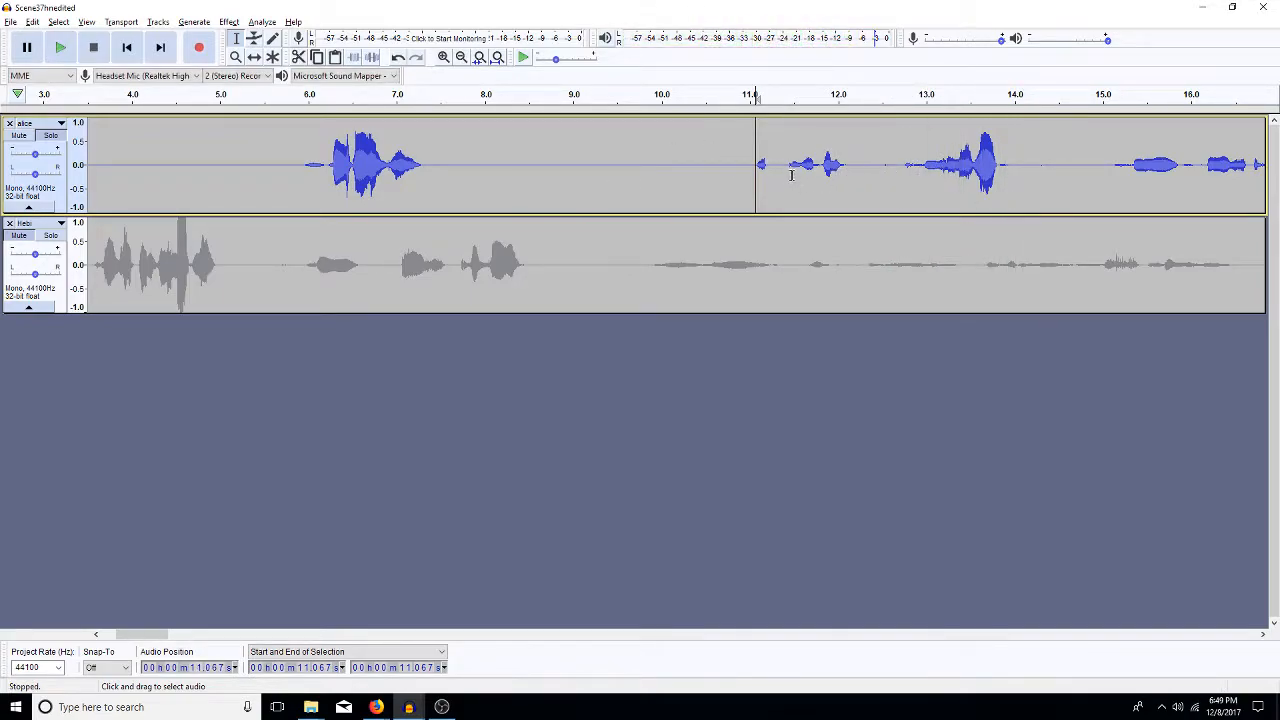
left_click_drag(778, 183, 791, 181)
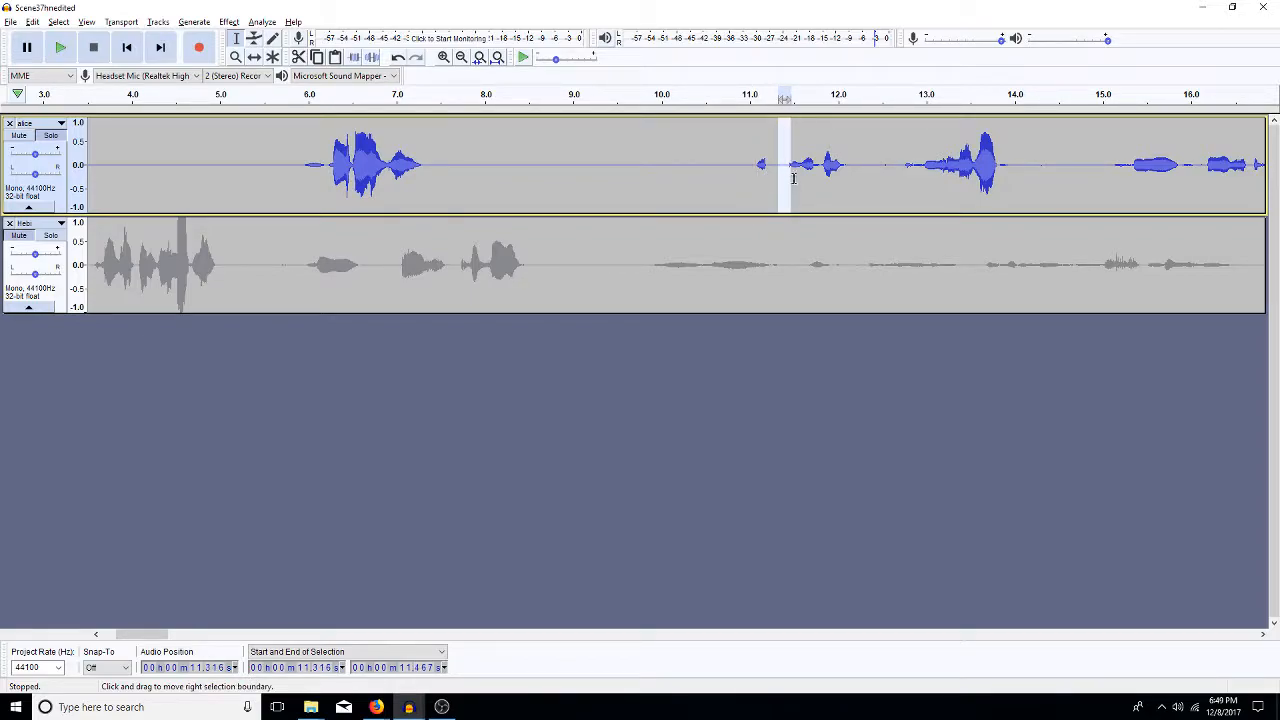
left_click_drag(1046, 180, 741, 180)
key("ctrl+e")
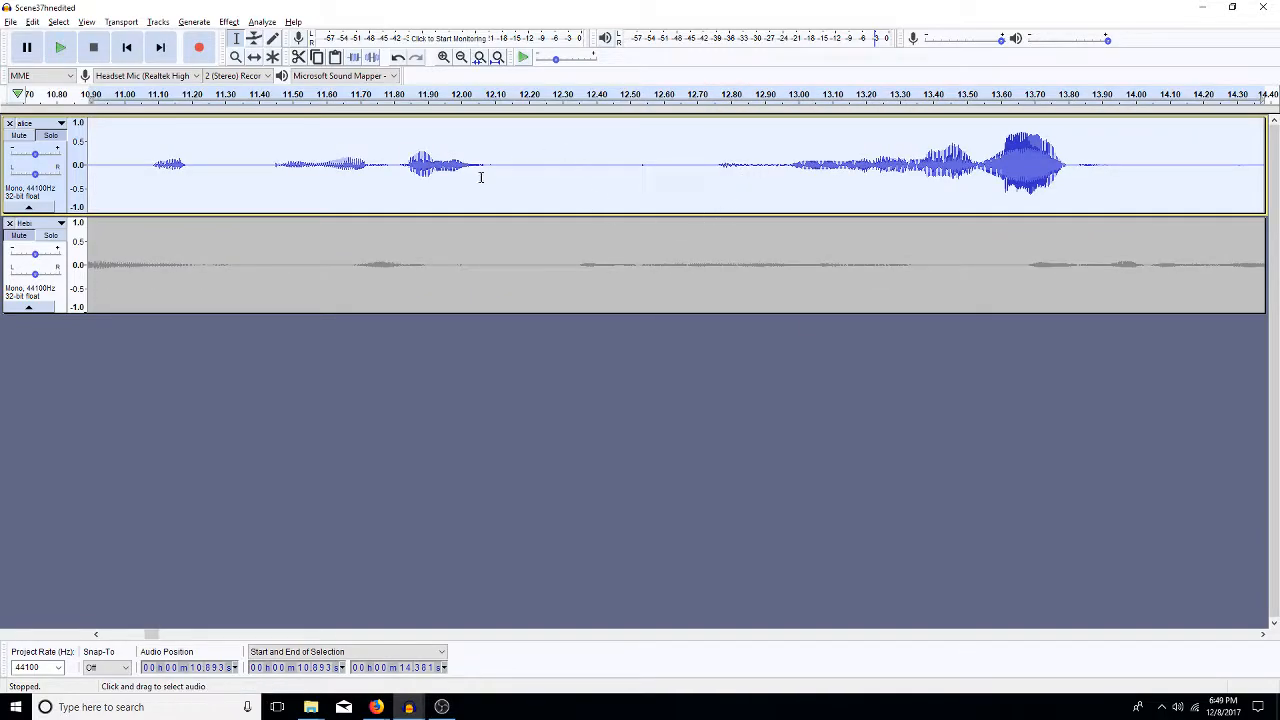
Apply a High Pass Filter at 100 Hz with 6 dB rolloff to the first track from about 11.359 s to 11.764 s, and play the result.
left_click_drag(265, 170, 371, 157)
key("space")
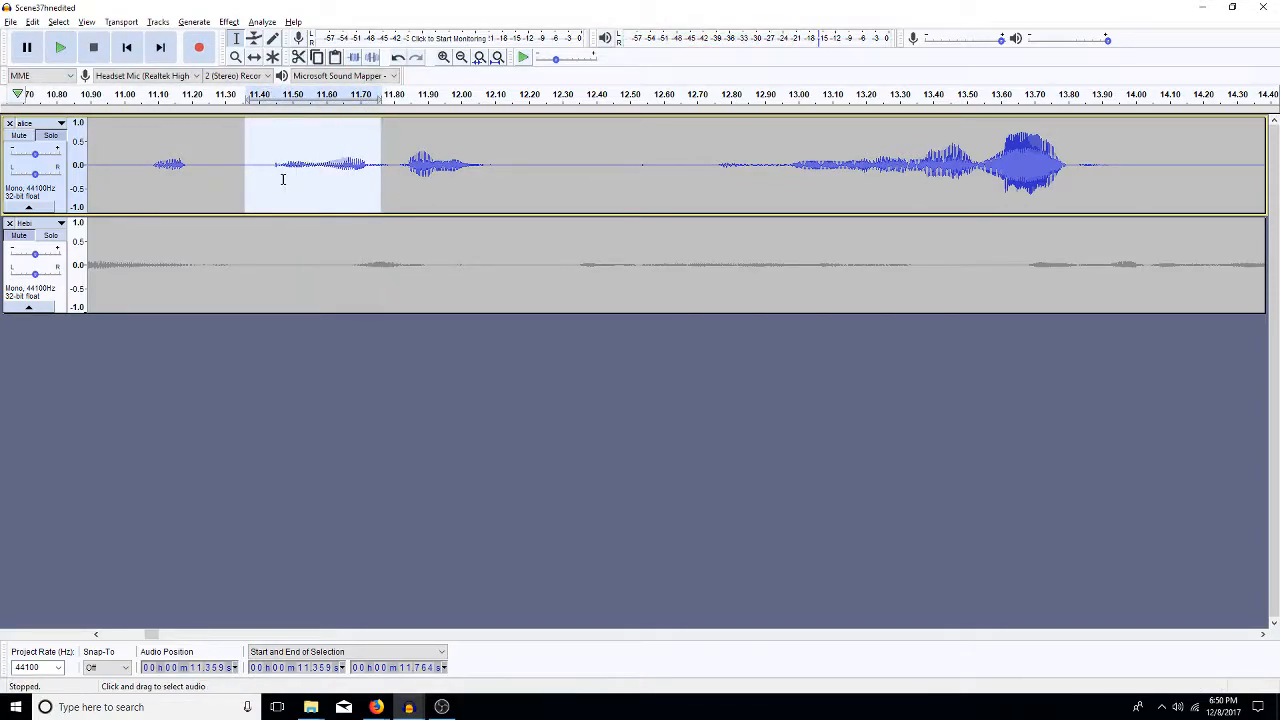
key("ctrl+r")
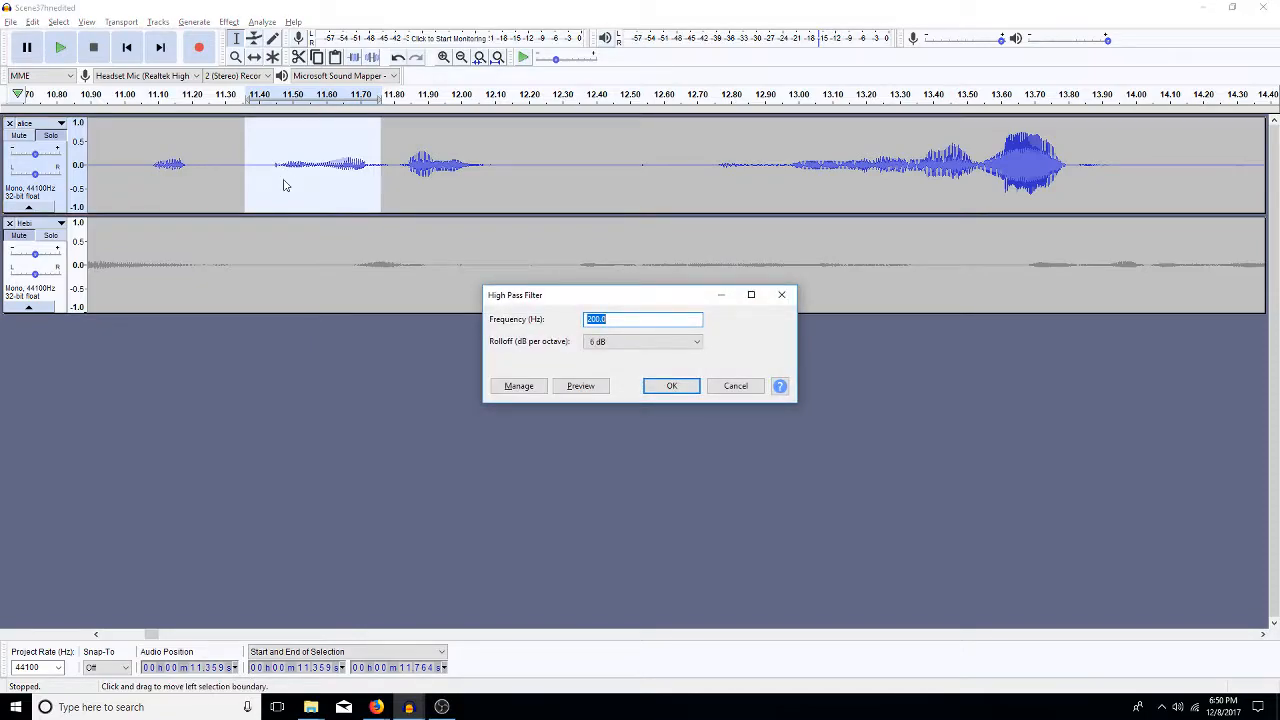
type("100")
key("Return")
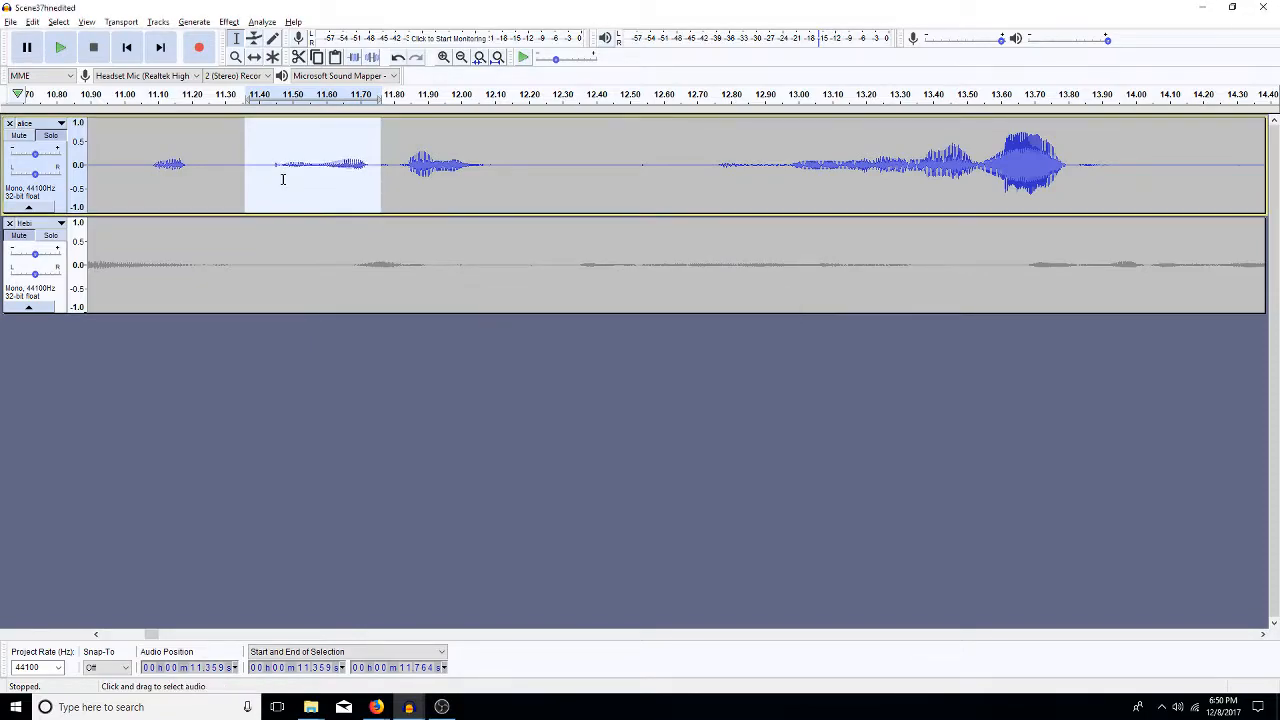
left_click(267, 163)
key("space")
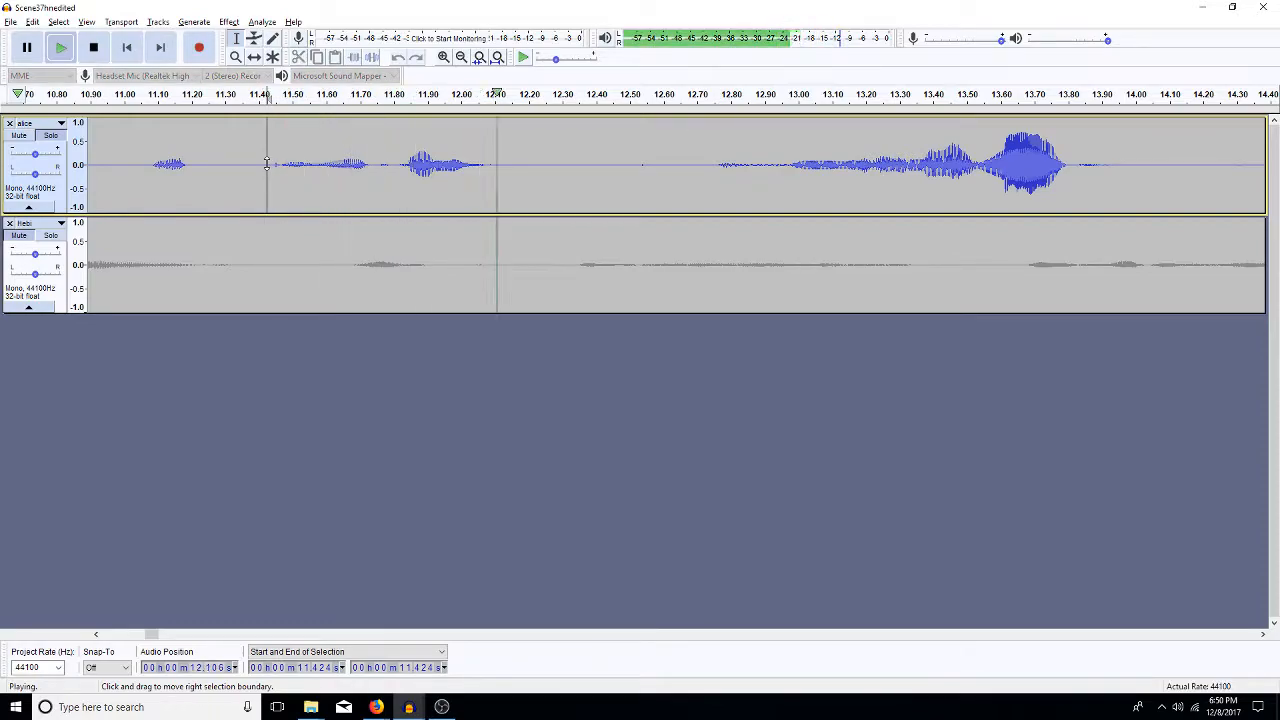
key("space")
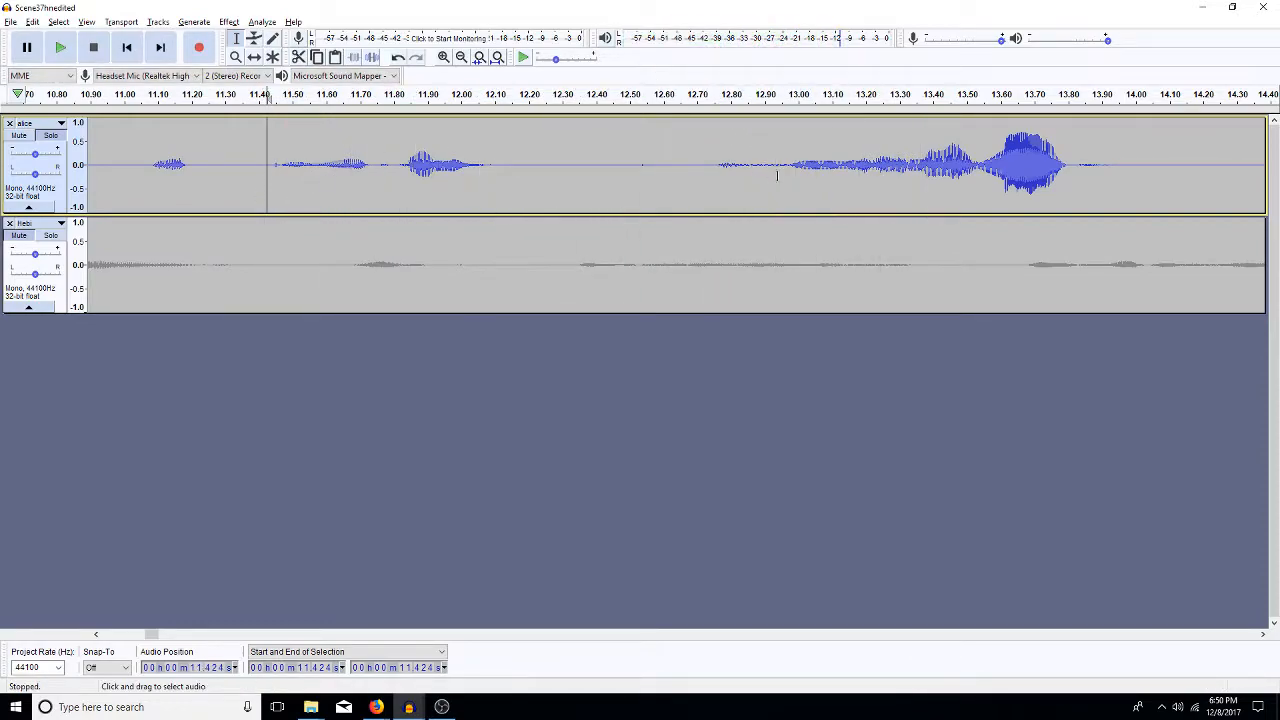
Silence the first track's gap from about 12.09 s to 12.707 s, and play the phrase that follows it.
left_click_drag(793, 182, 706, 183)
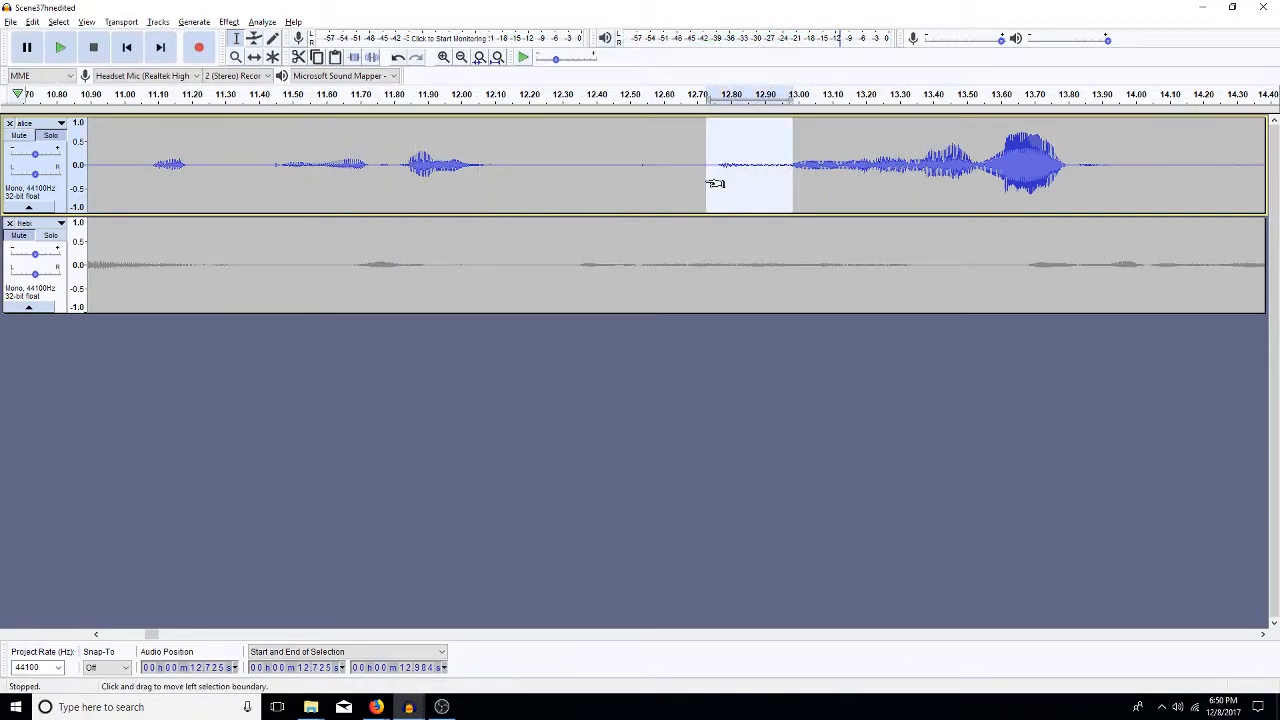
left_click(707, 183)
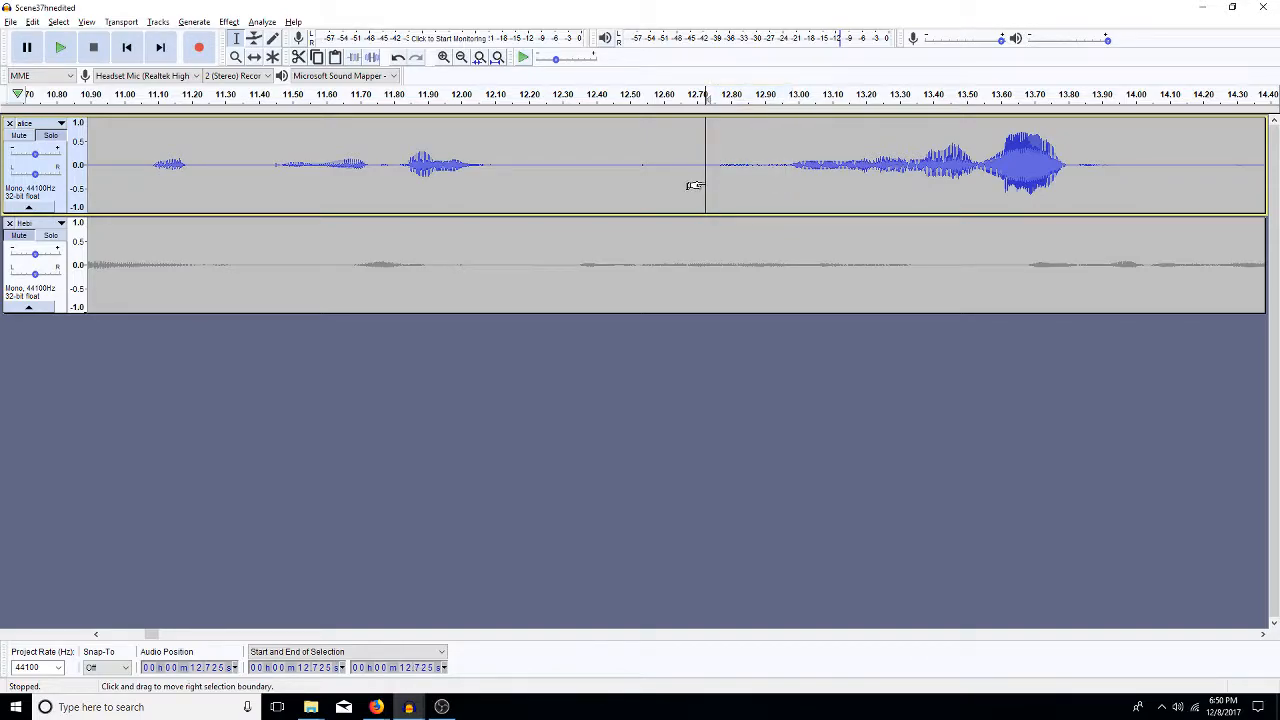
left_click_drag(698, 184, 491, 189)
key("Right")
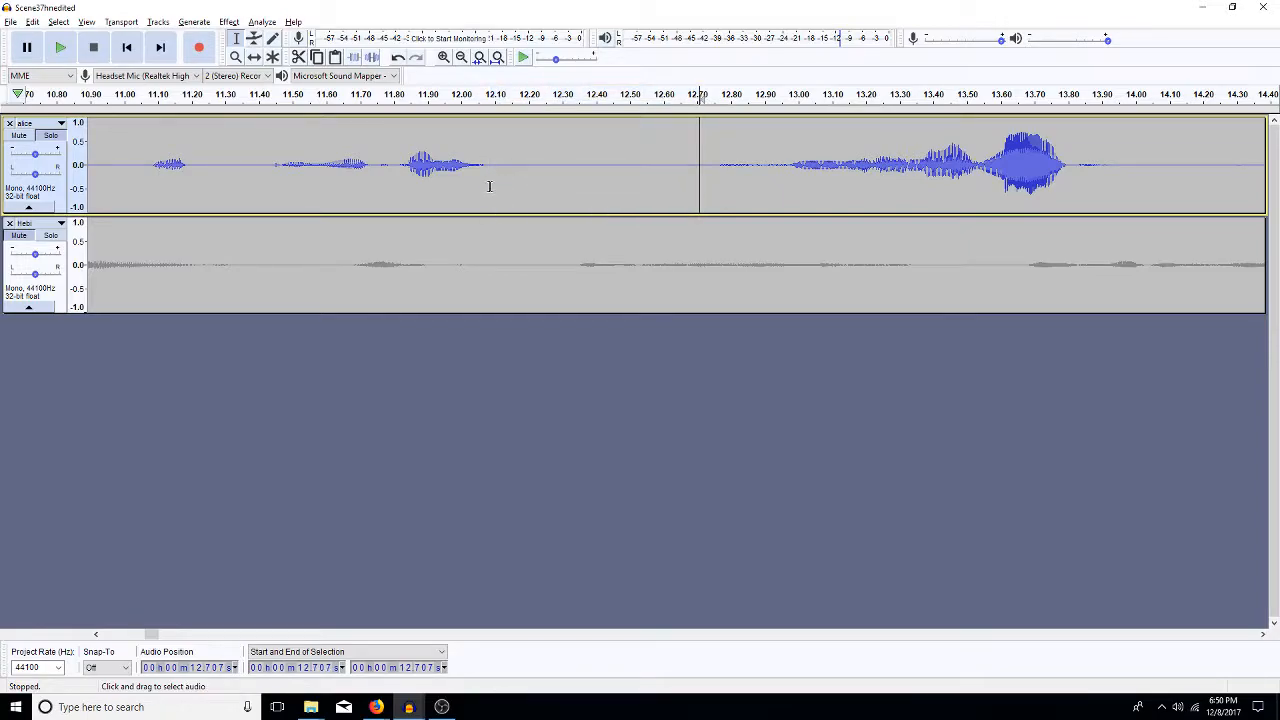
key("space")
key("space")
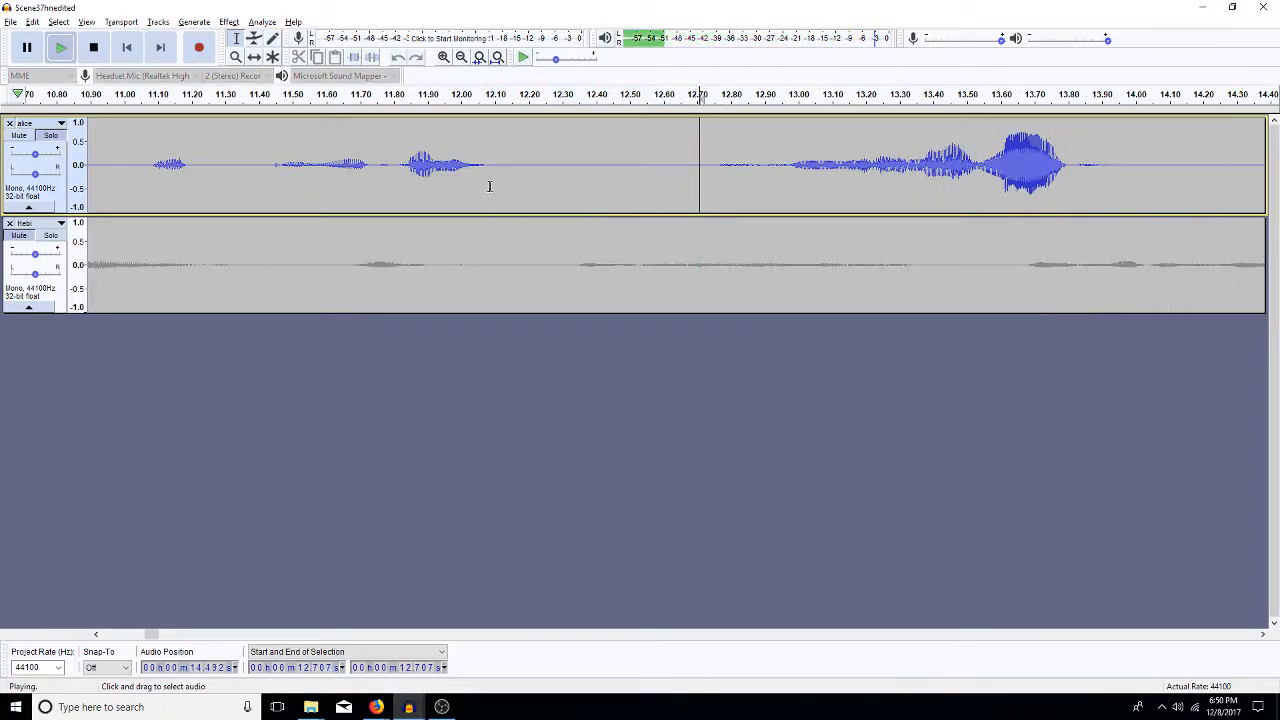
key("space")
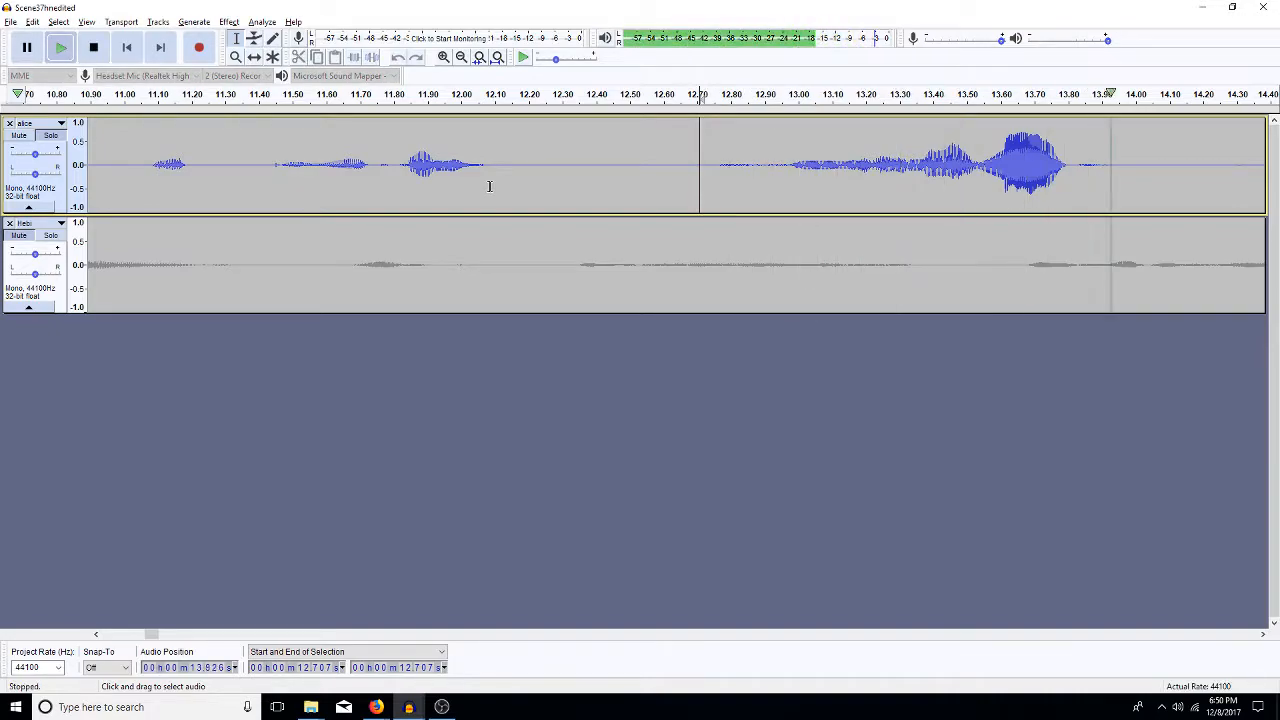
Try an effect on the first track from about 12.699 s to 13.049 s, play the result, and undo the attempts.
key("space")
left_click_drag(816, 165, 698, 183)
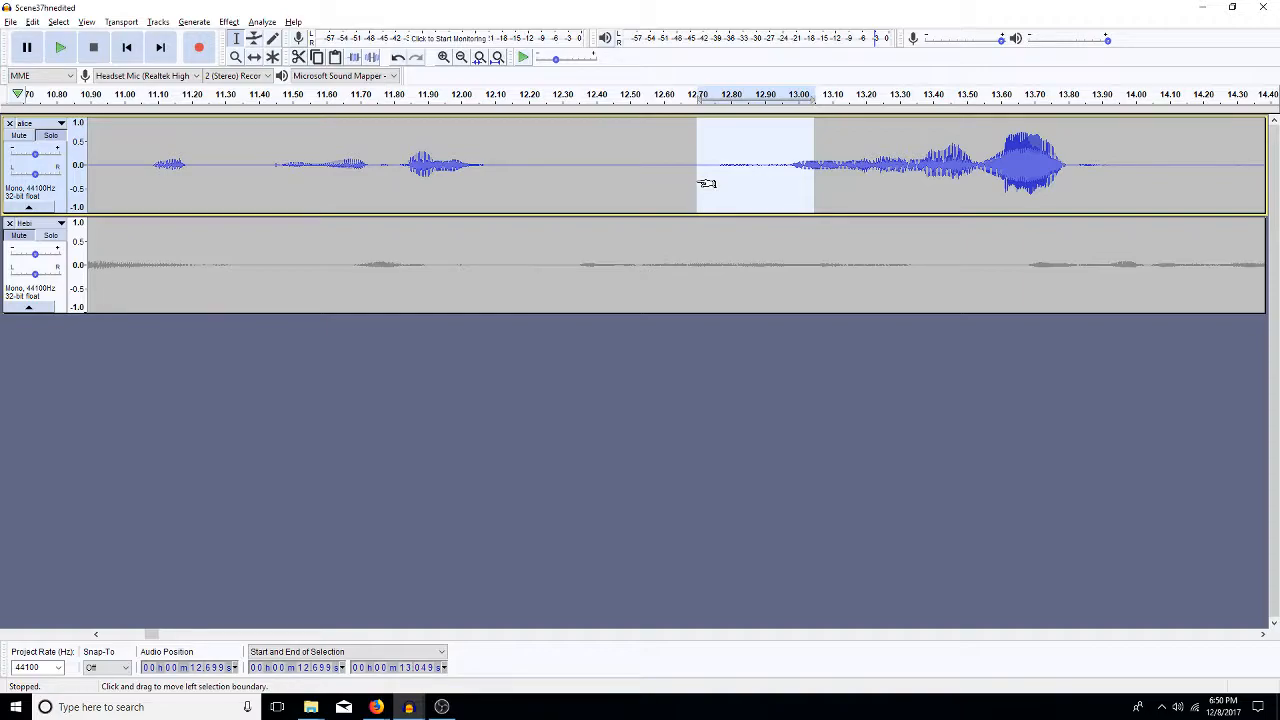
left_click(698, 183)
key("space")
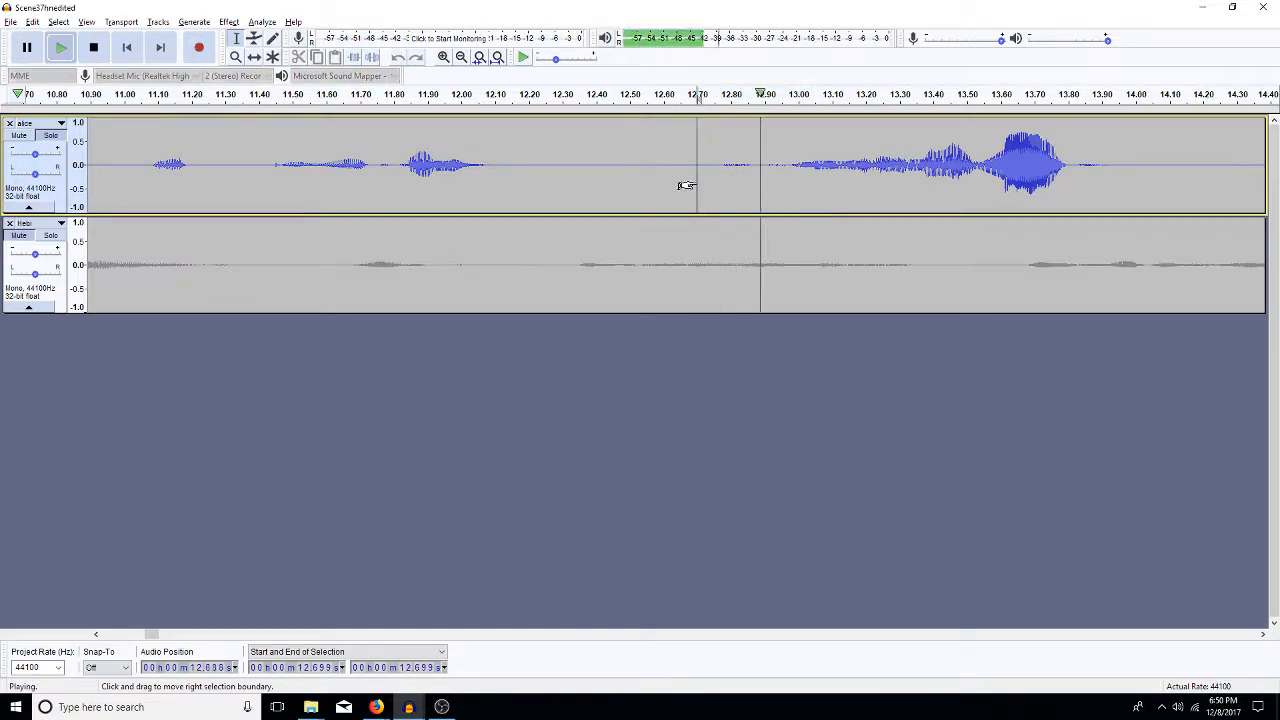
key("space")
key("ctrl+z")
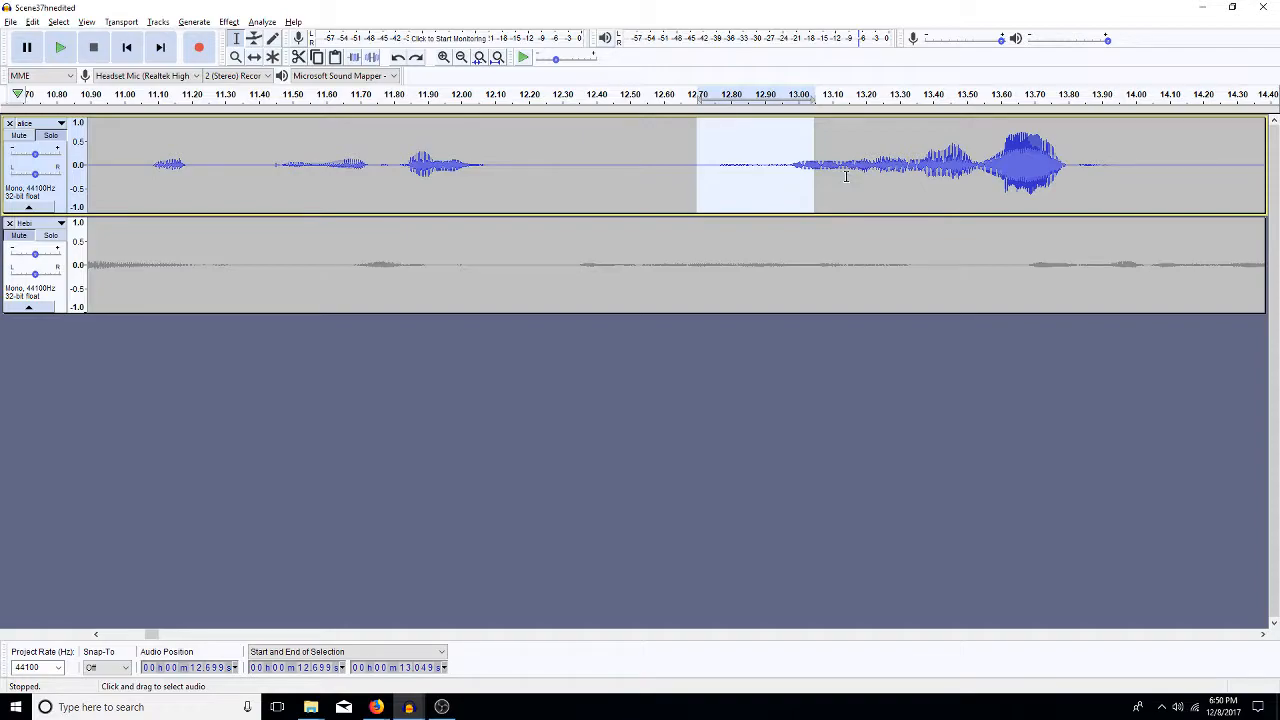
left_click(443, 57)
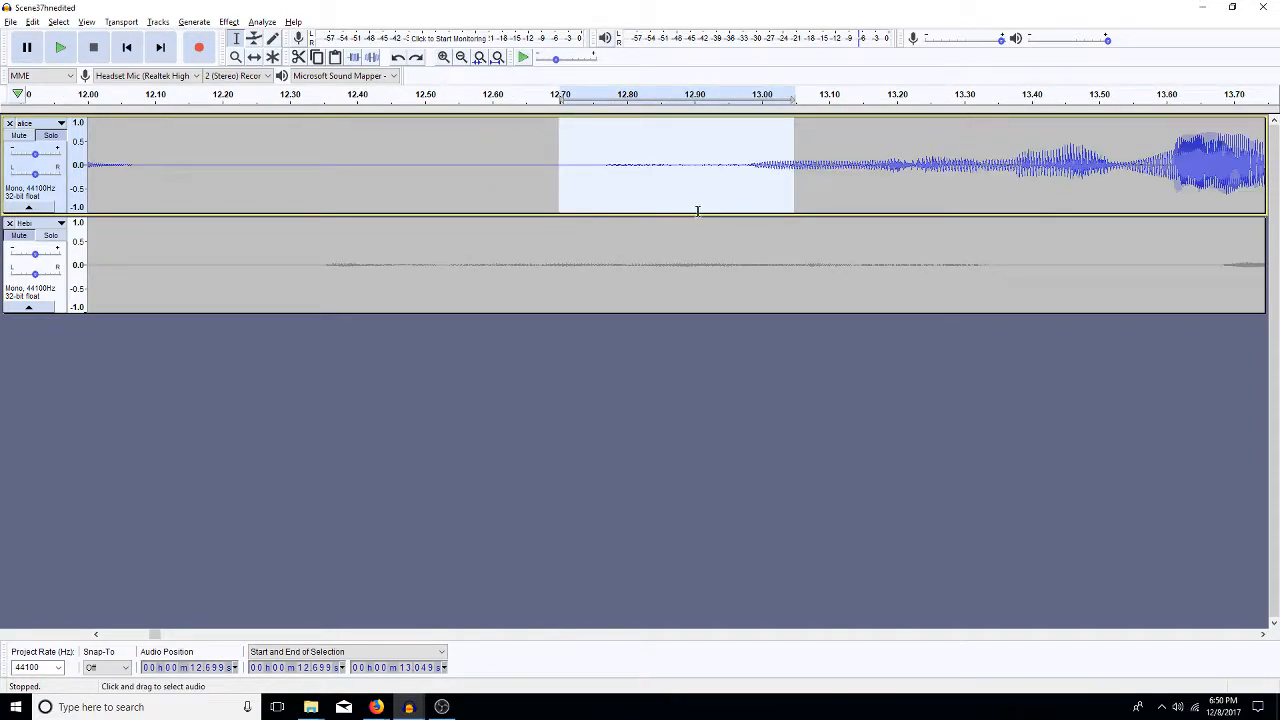
key("ctrl+r")
key("ctrl+z")
Select the first track's phrase onset from about 12.973 s to 13.019 s, and play from about 12.722 s.
left_click(805, 179)
left_click_drag(760, 182, 722, 185)
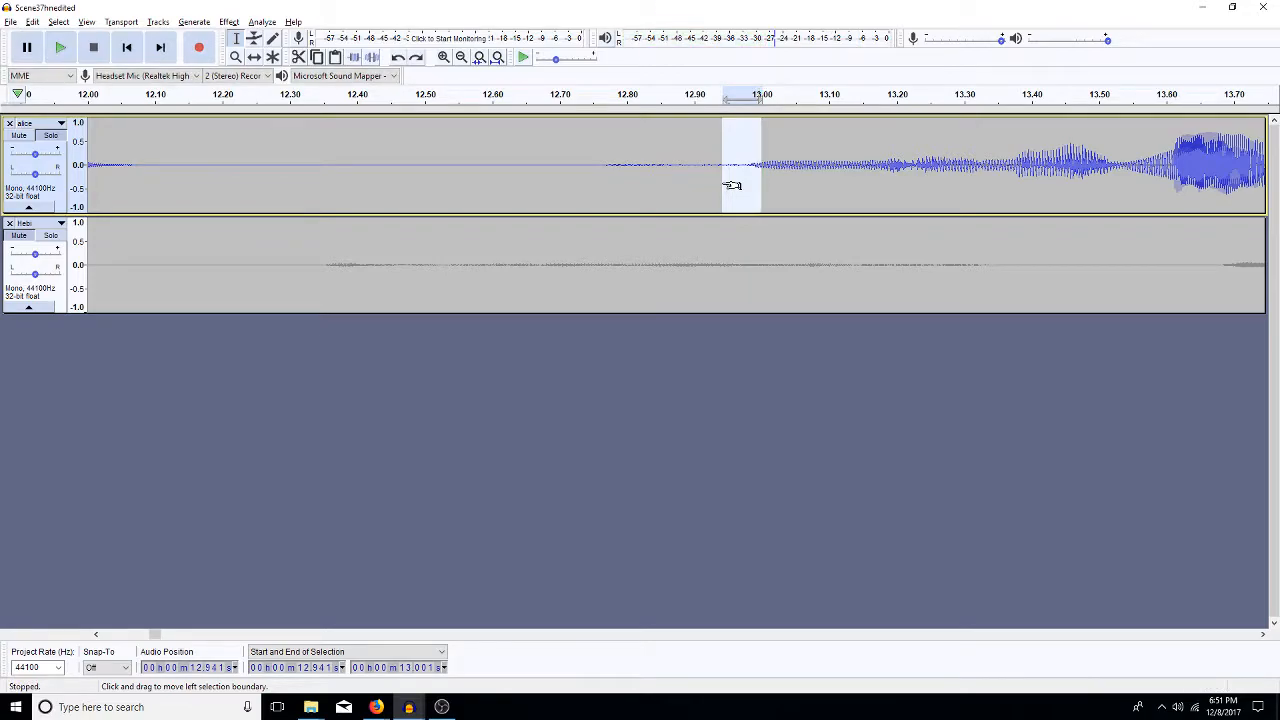
left_click(757, 185)
mouse_move(757, 185)
left_mouse_down()
mouse_move(711, 195)
mouse_move(743, 196)
left_mouse_up()
left_click(746, 196)
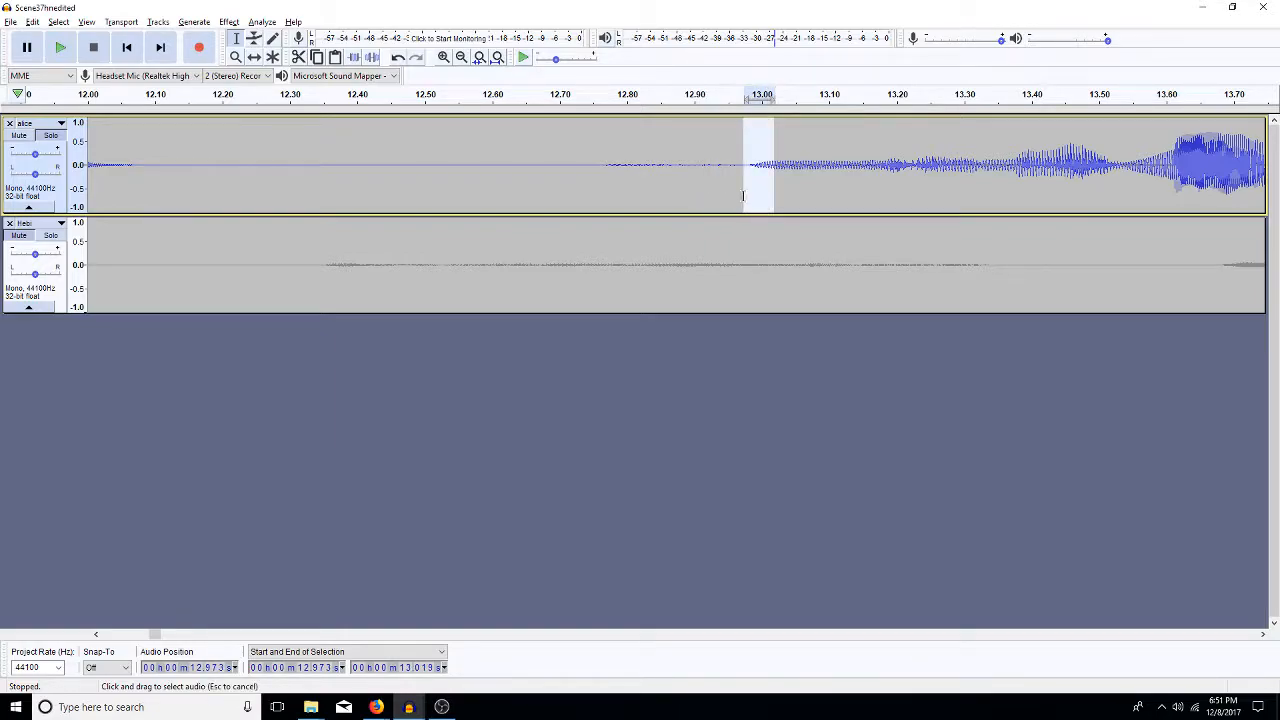
left_click(574, 178)
key("space")
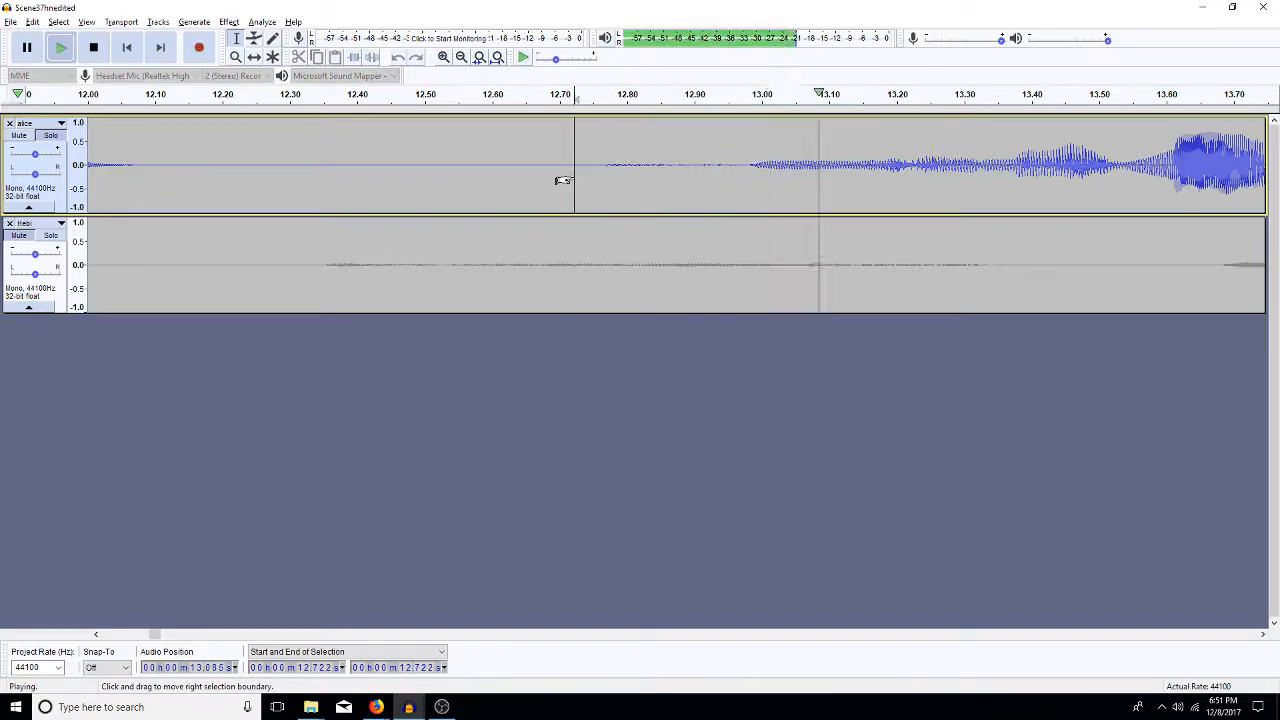
key("space")
Soften the first track's phrase onset from about 12.974 s to 13.014 s, and play the result from about 12.684 s.
left_click_drag(746, 172, 771, 179)
key("space")
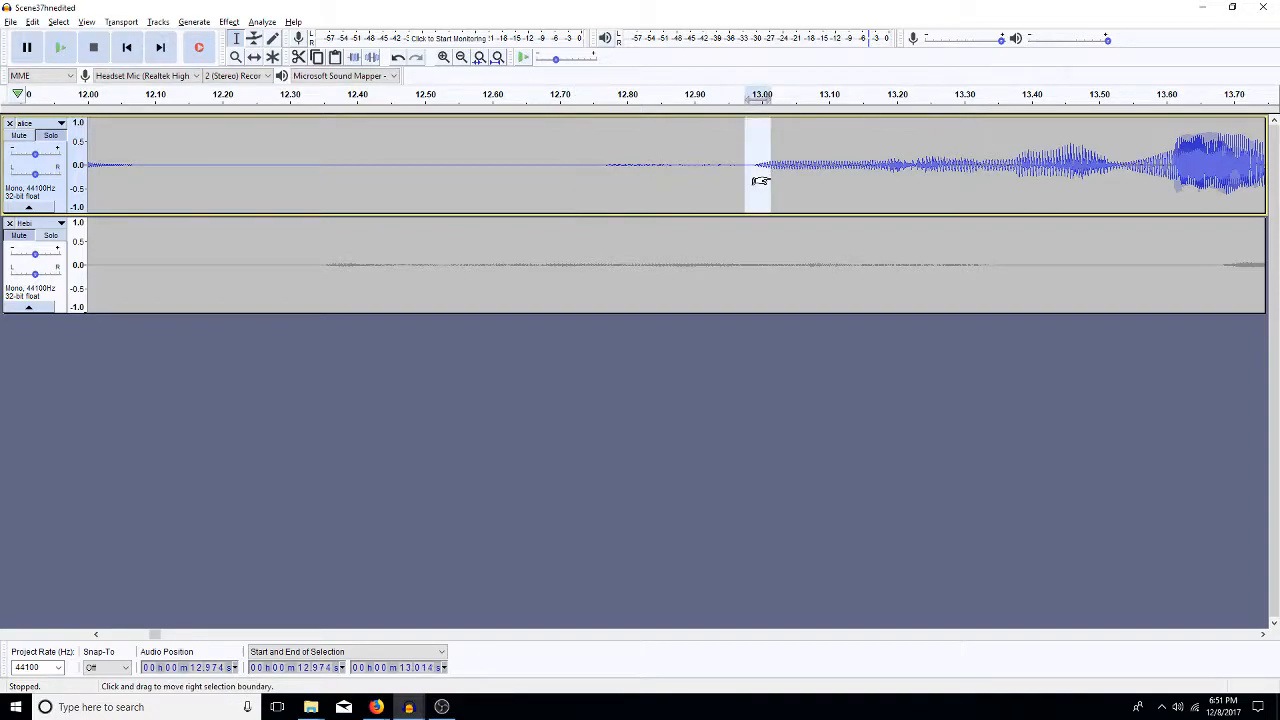
left_click(549, 193)
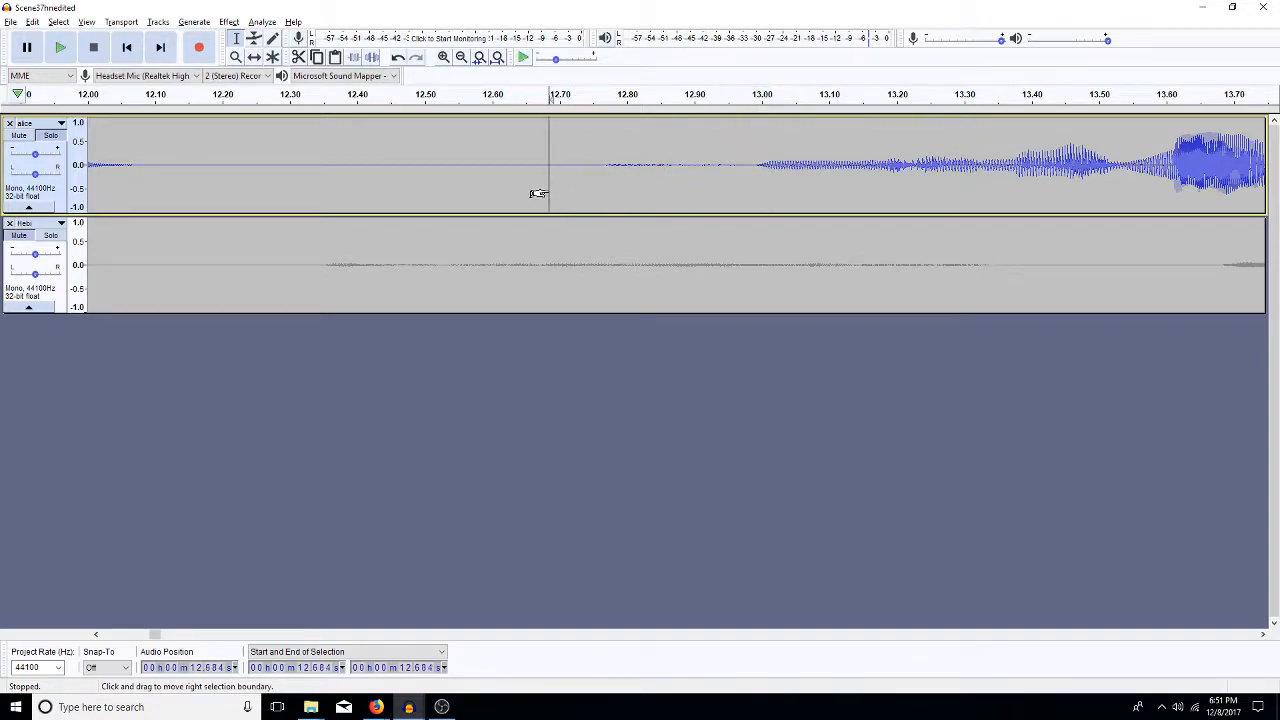
key("space")
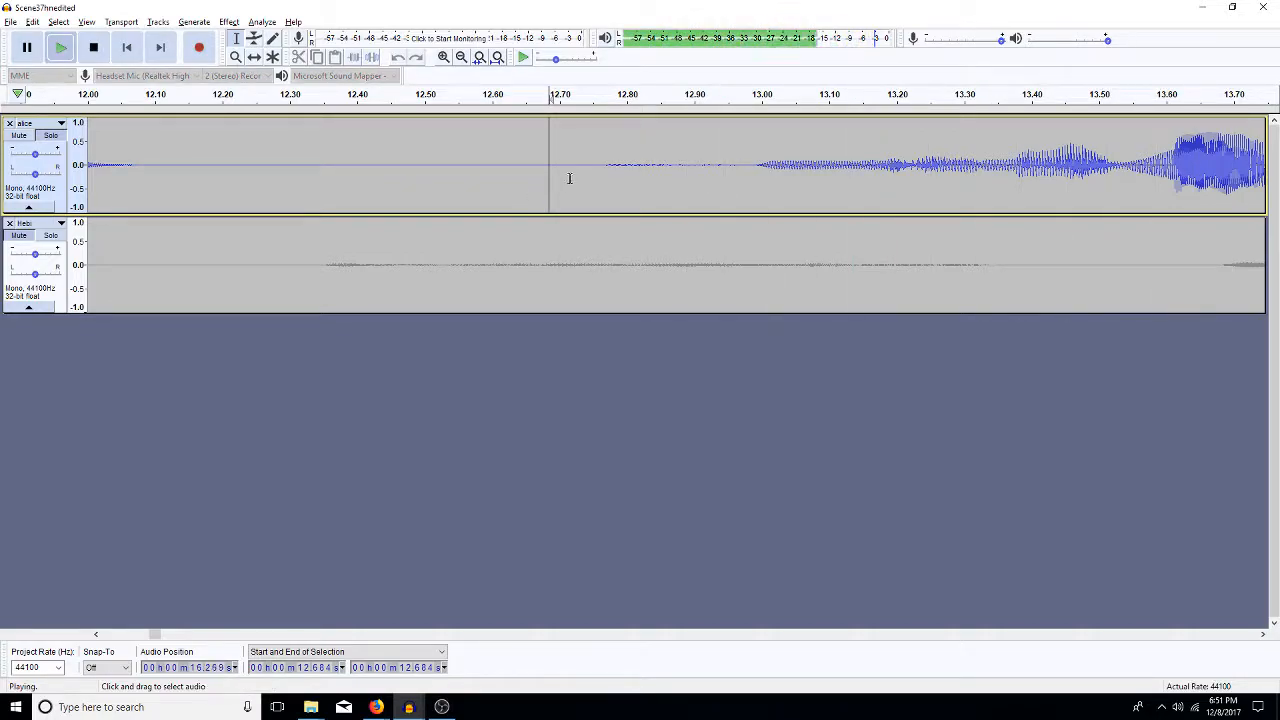
key("space")
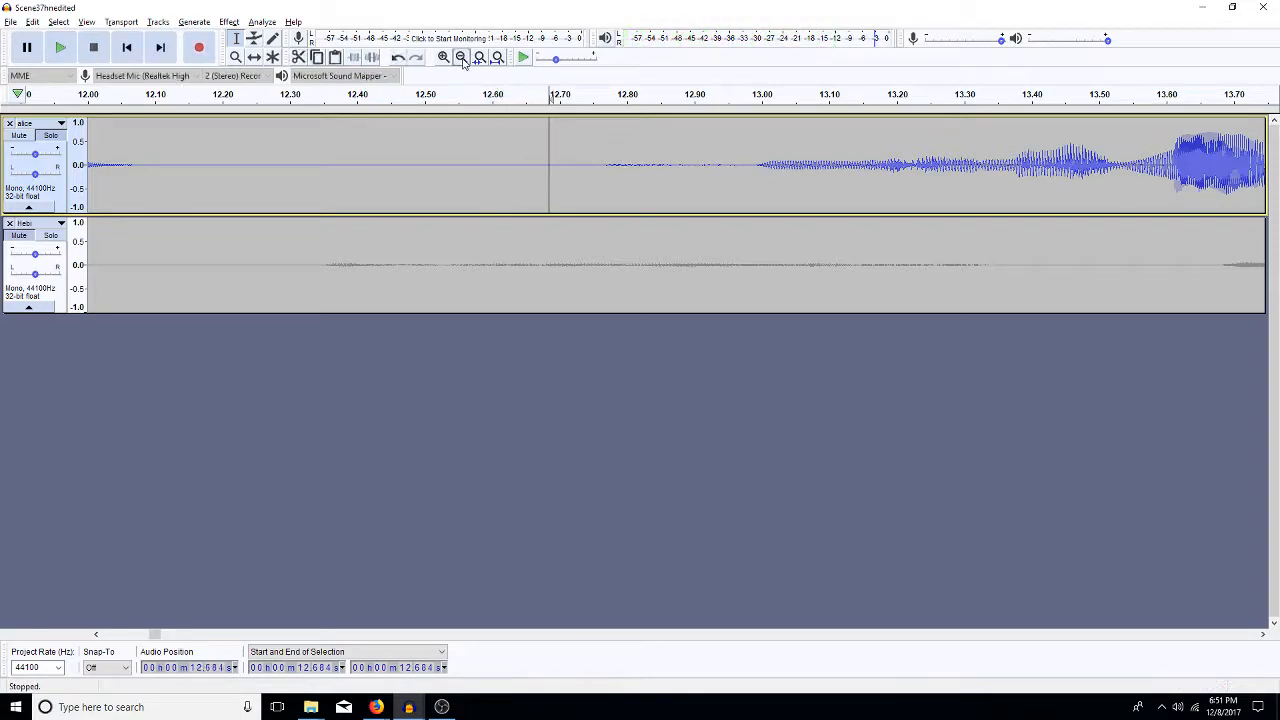
Apply a High Pass Filter to the first track from about 12.63 s to 13.002 s, and play the result from about 12.733 s.
left_click(461, 57)
left_click(461, 57)
left_click(461, 57)
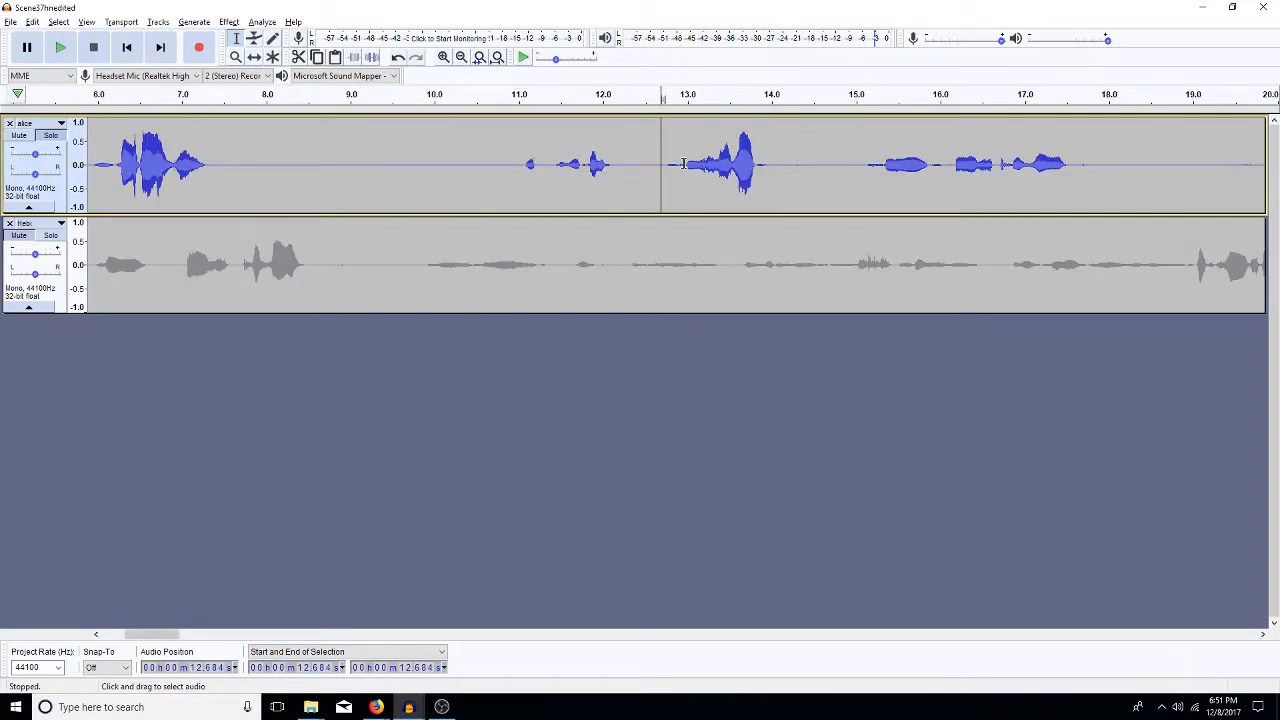
left_click_drag(687, 164, 657, 181)
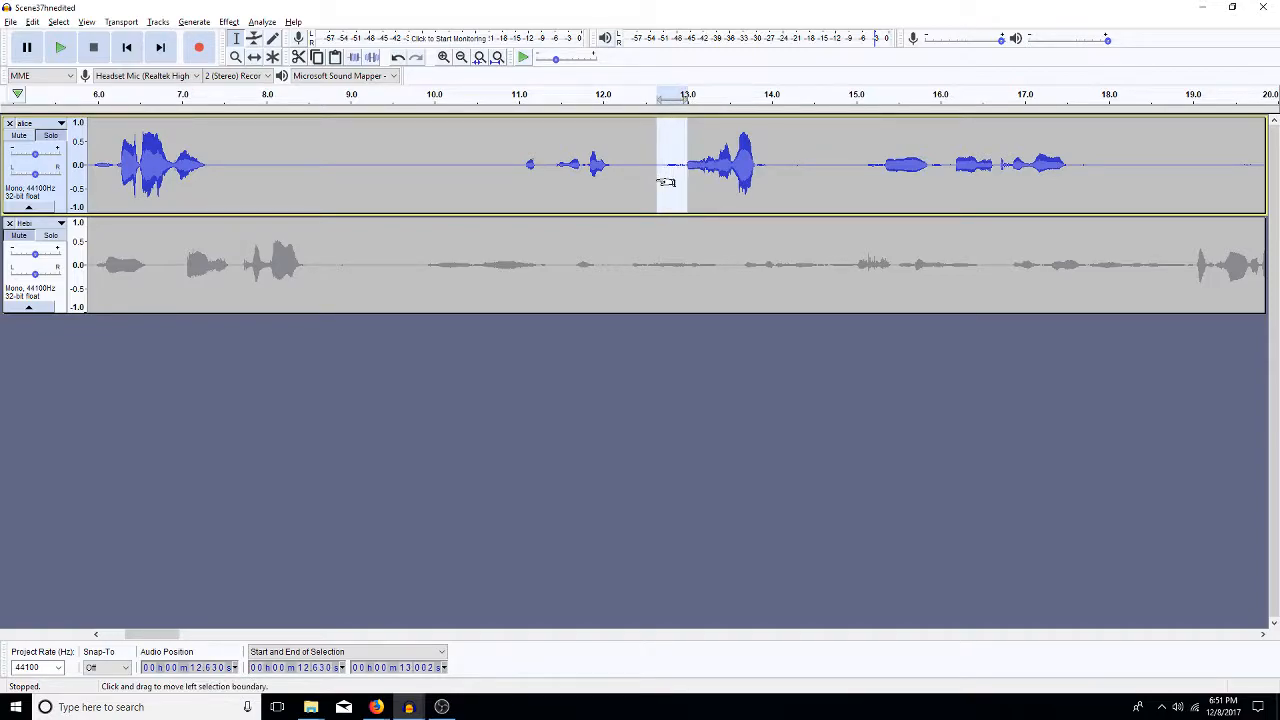
key("space")
key("ctrl+h")
key("Return")
left_click(665, 189)
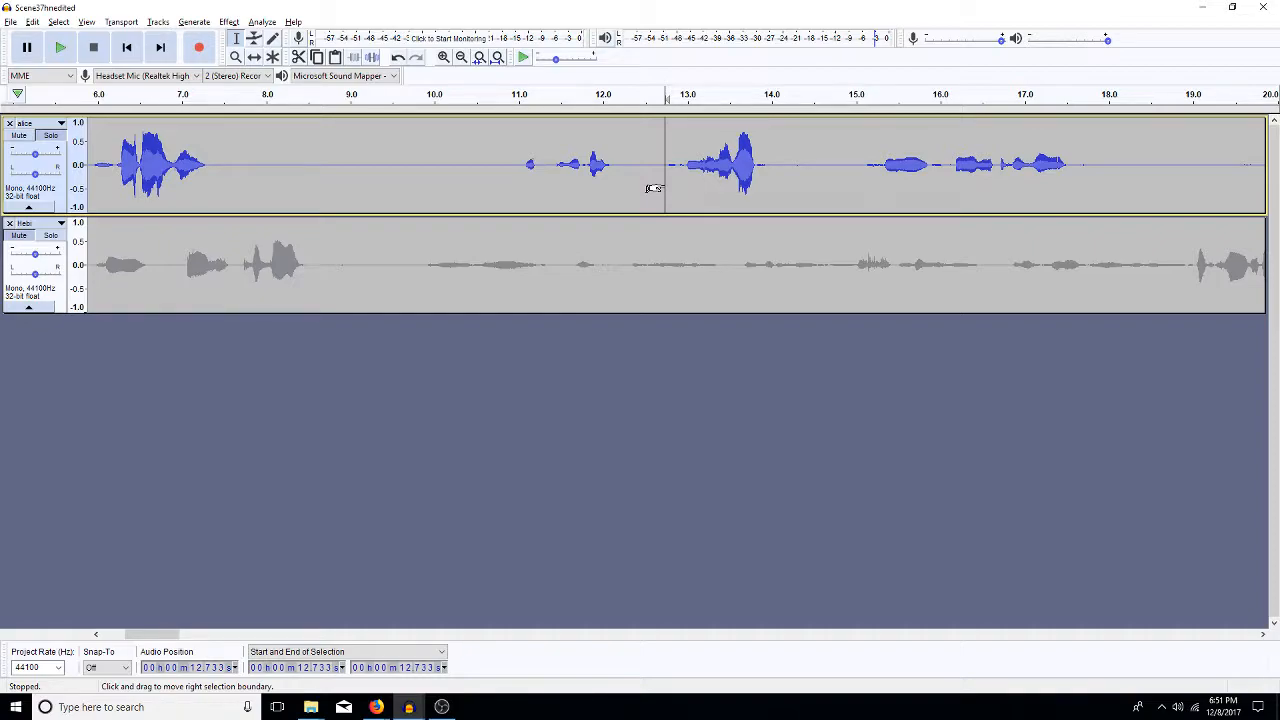
key("space")
key("space")
Select the first track's phrase onset from about 12.991 s to 13.006 s, and play from about 12.682 s.
left_click(702, 164)
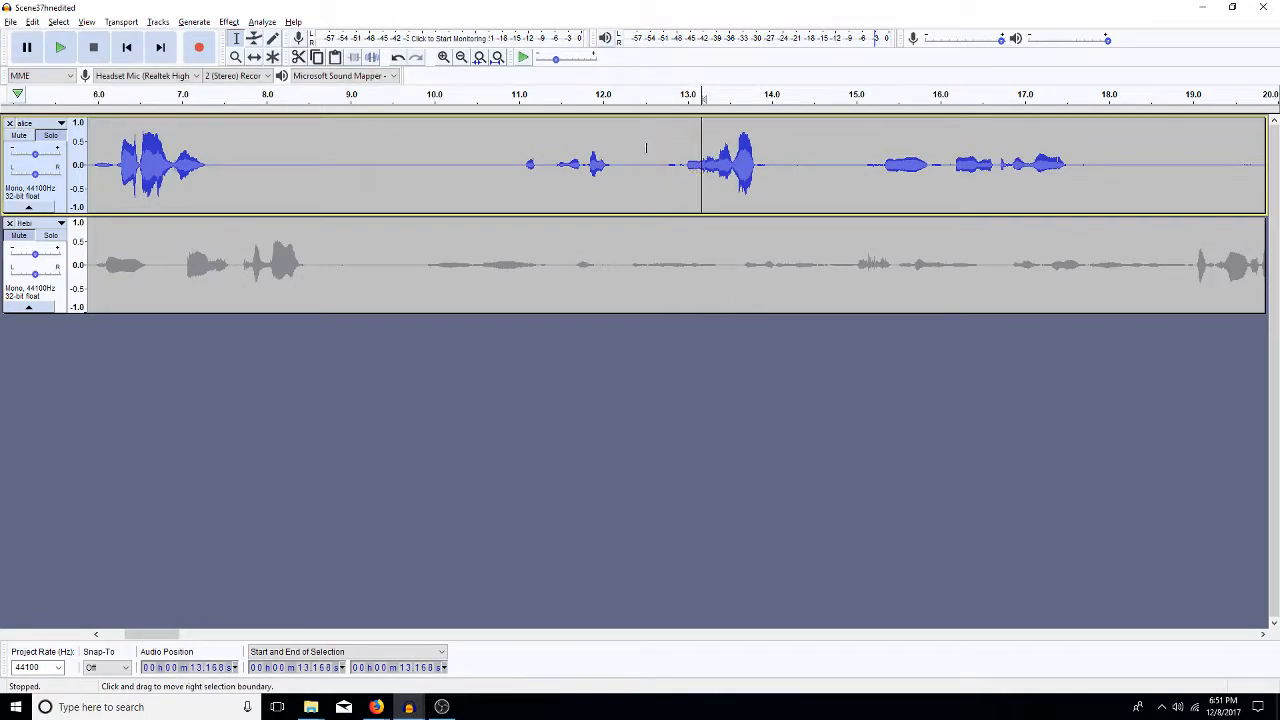
left_click(445, 60)
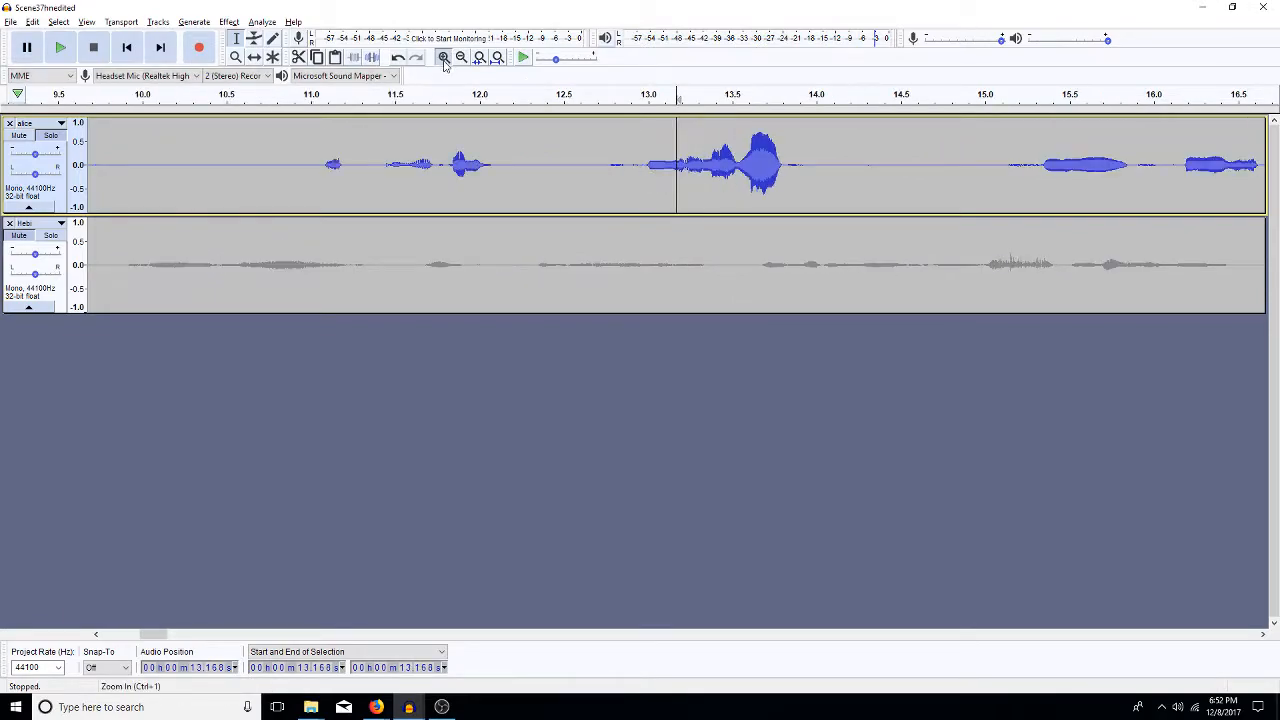
left_click(445, 60)
left_click_drag(567, 162, 558, 172)
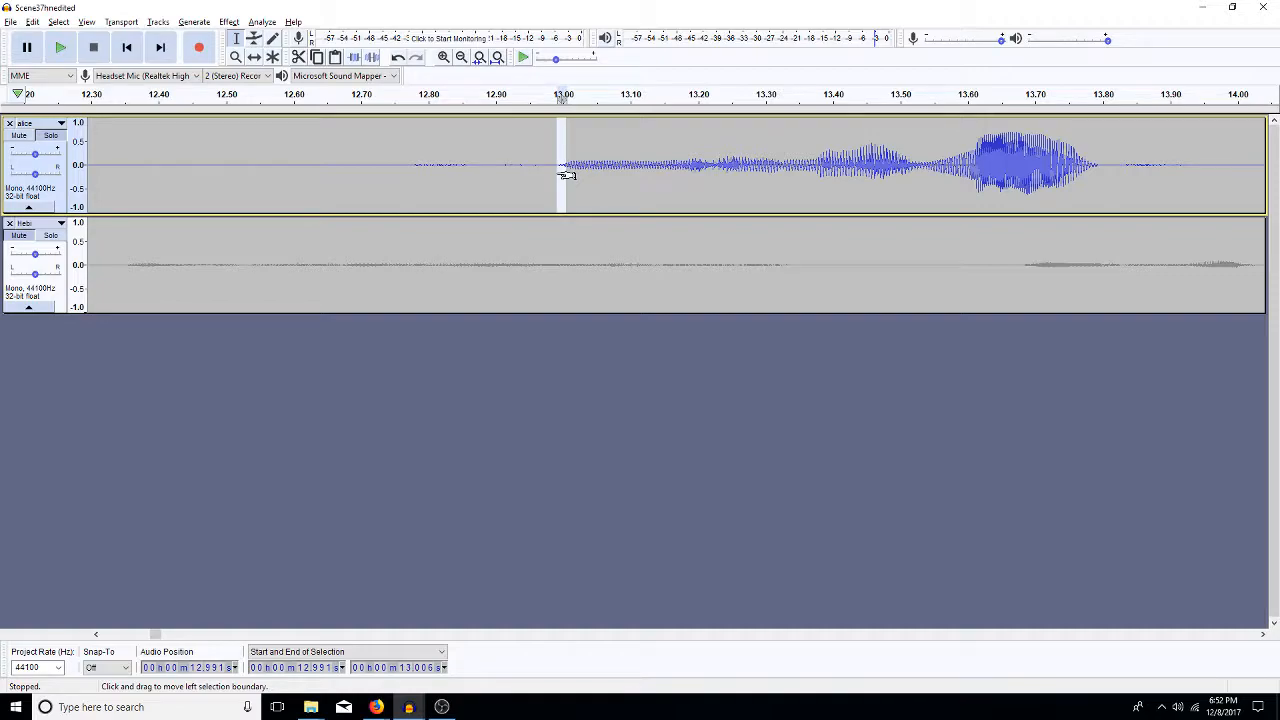
key("space")
left_click(349, 135)
key("space")
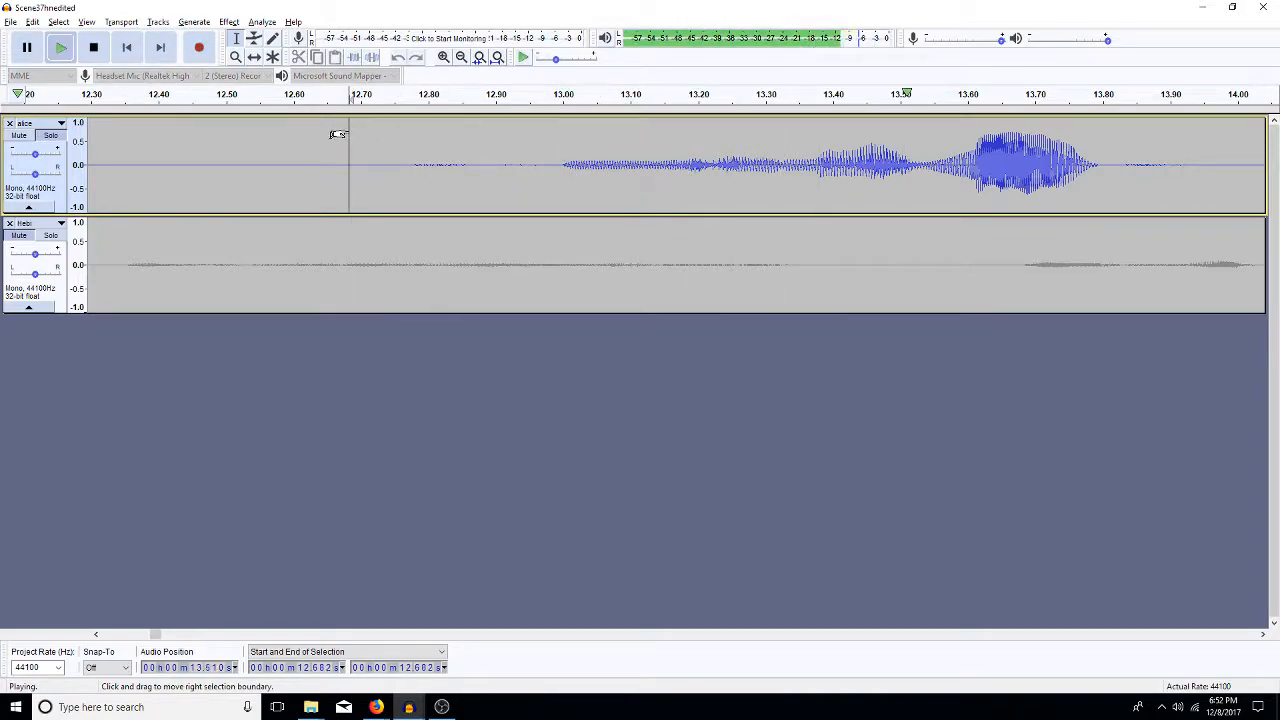
key("space")
Soften the first track's phrase onset from about 12.993 s to 13.018 s, and play the result from about 12.599 s.
left_click_drag(559, 168, 576, 178)
key("ctrl+r")
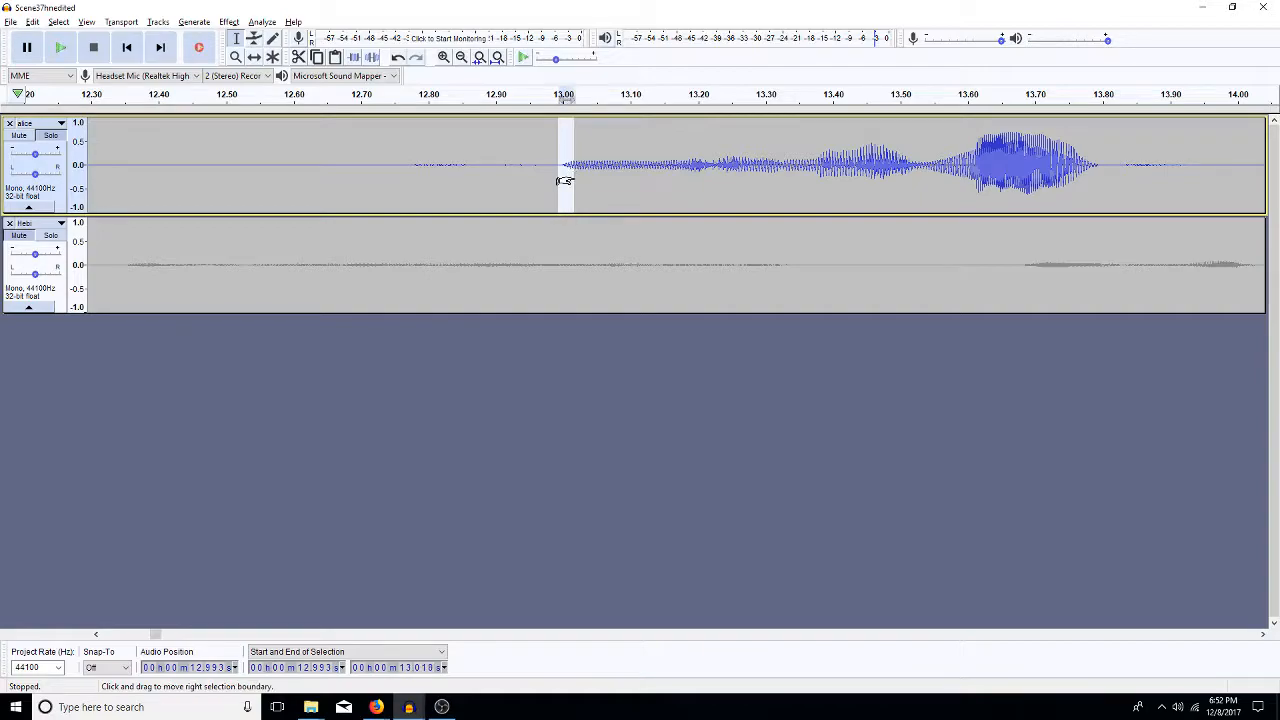
left_click(292, 150)
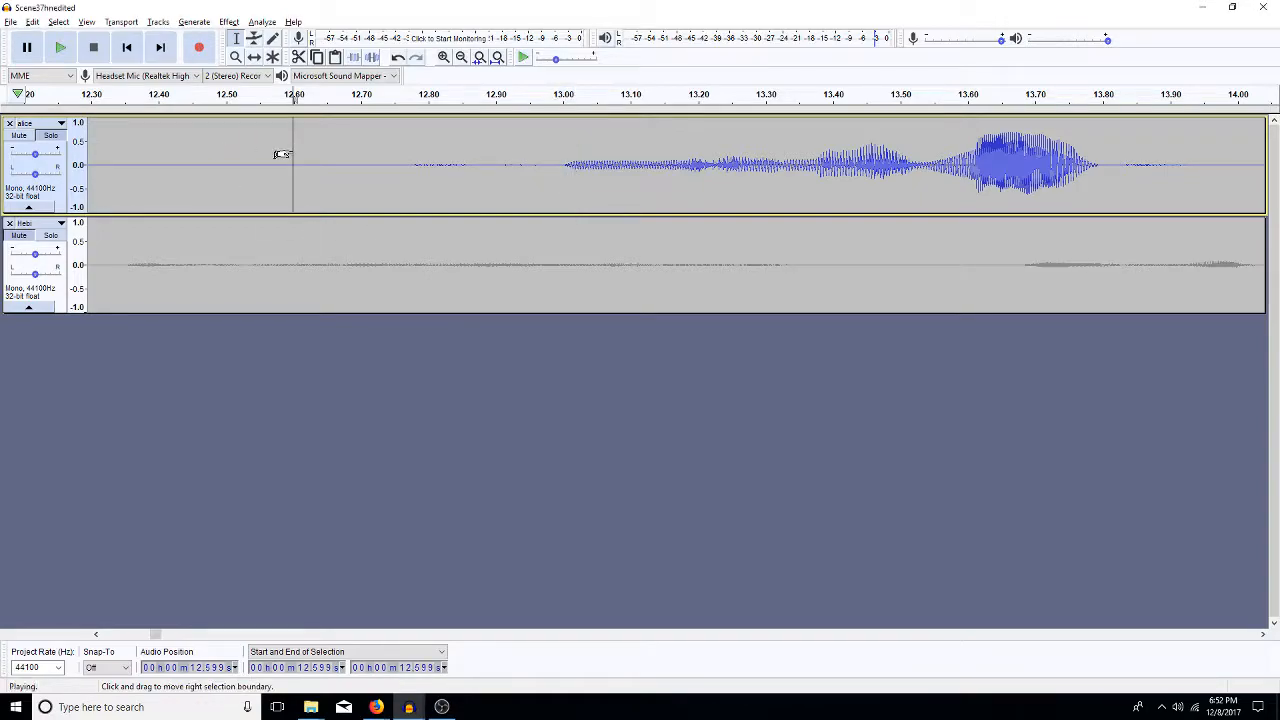
key("space")
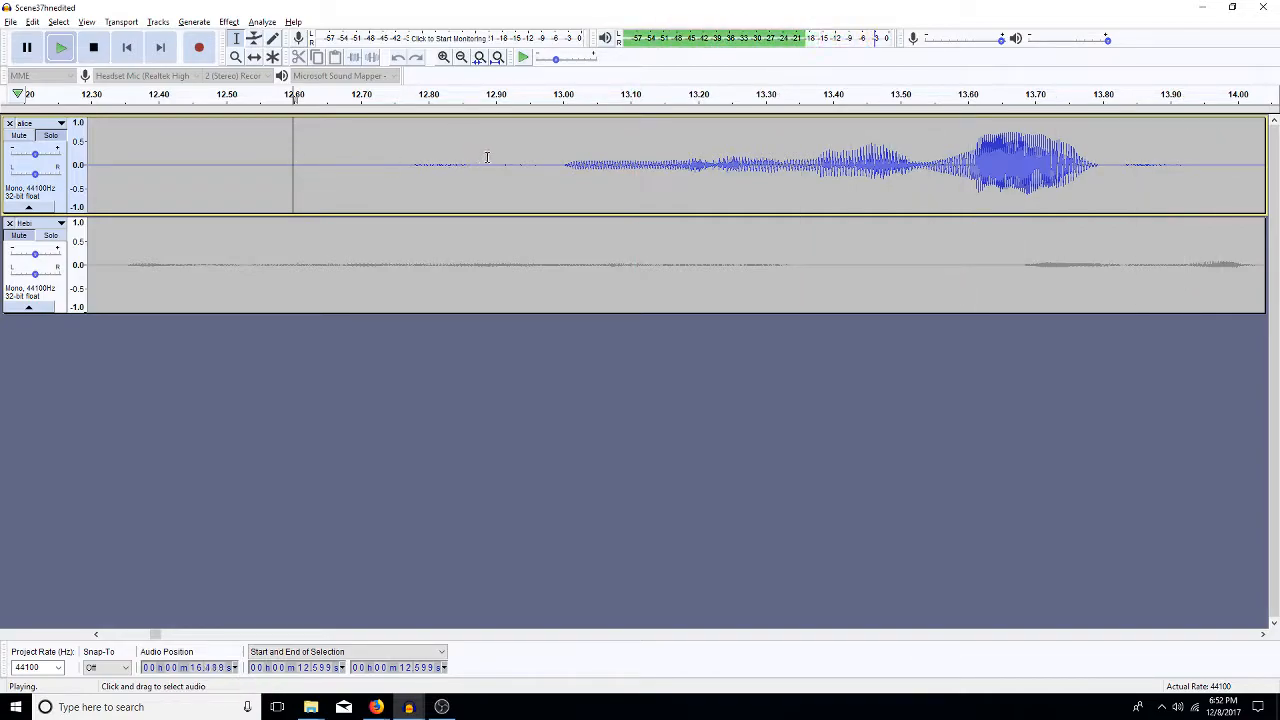
key("space")
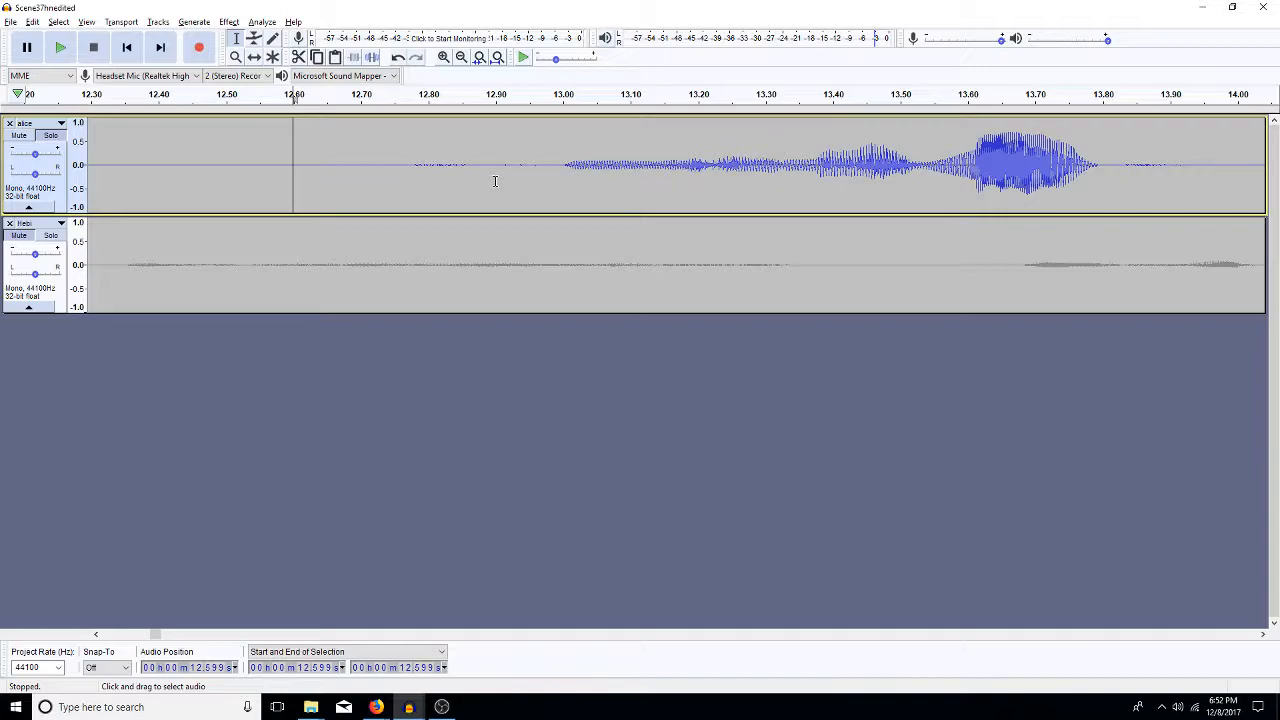
Play the beginning of the first track's next phrase from about 14.995 s.
left_click(461, 57)
left_click(461, 57)
left_click(461, 57)
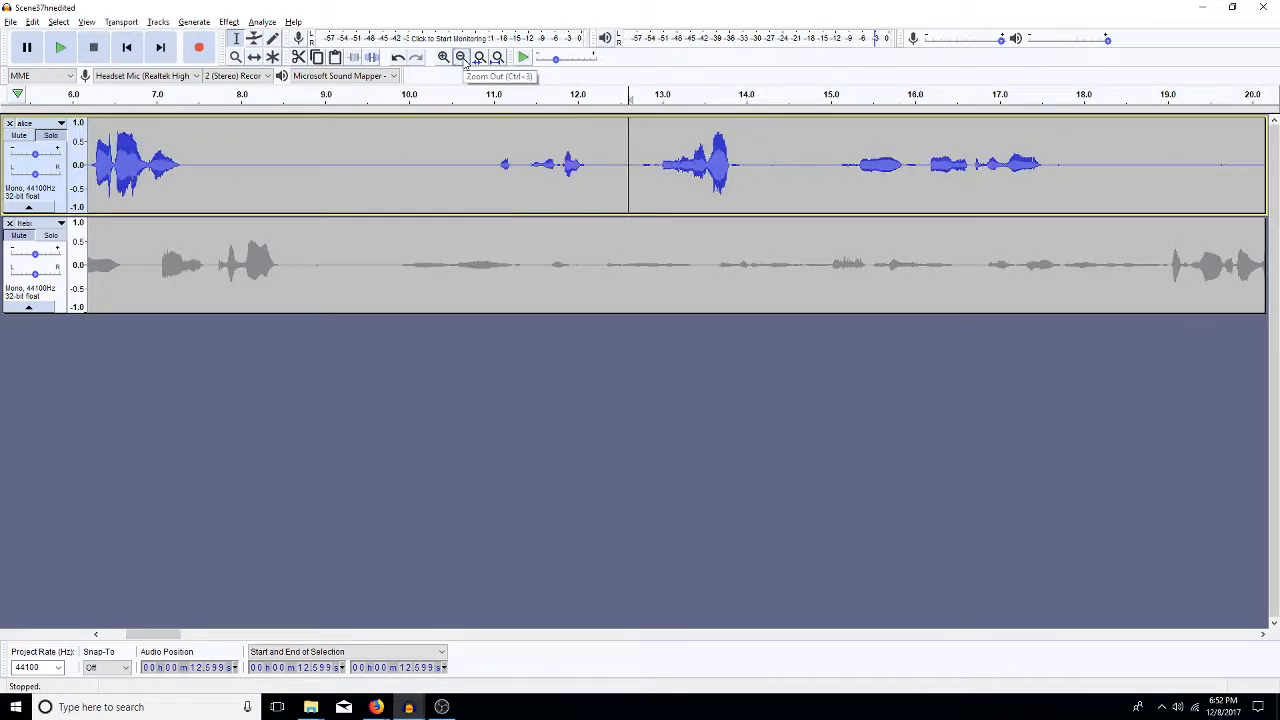
left_click(830, 163)
key("space")
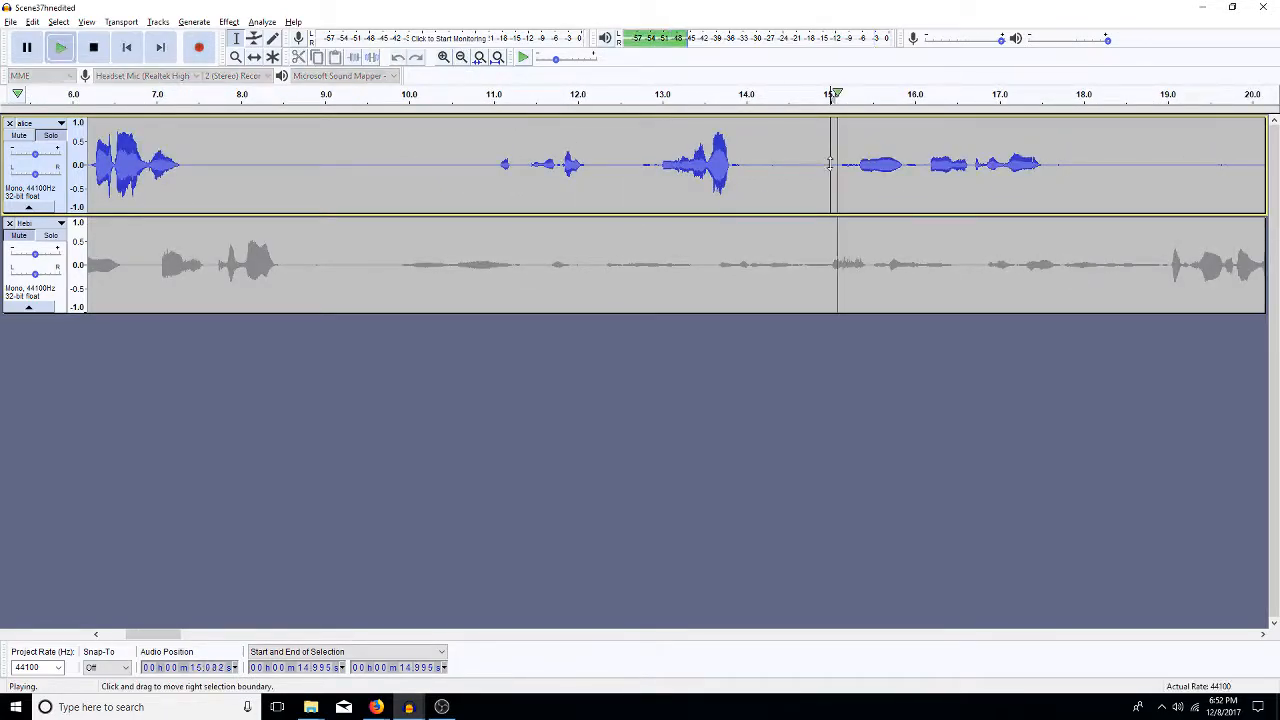
key("space")
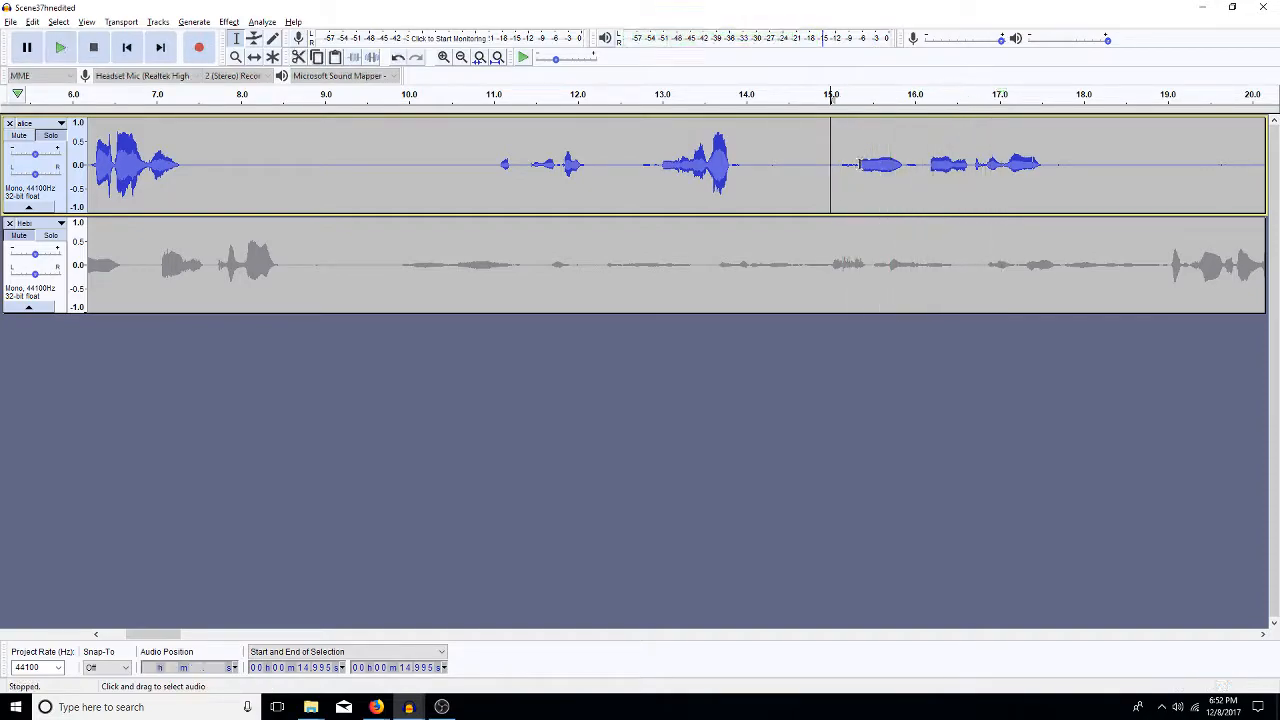
Apply a High Pass Filter at 300 Hz with 6 dB rolloff to the first track from about 15.026 s to 15.351 s, and play the result.
left_click_drag(859, 163, 833, 165)
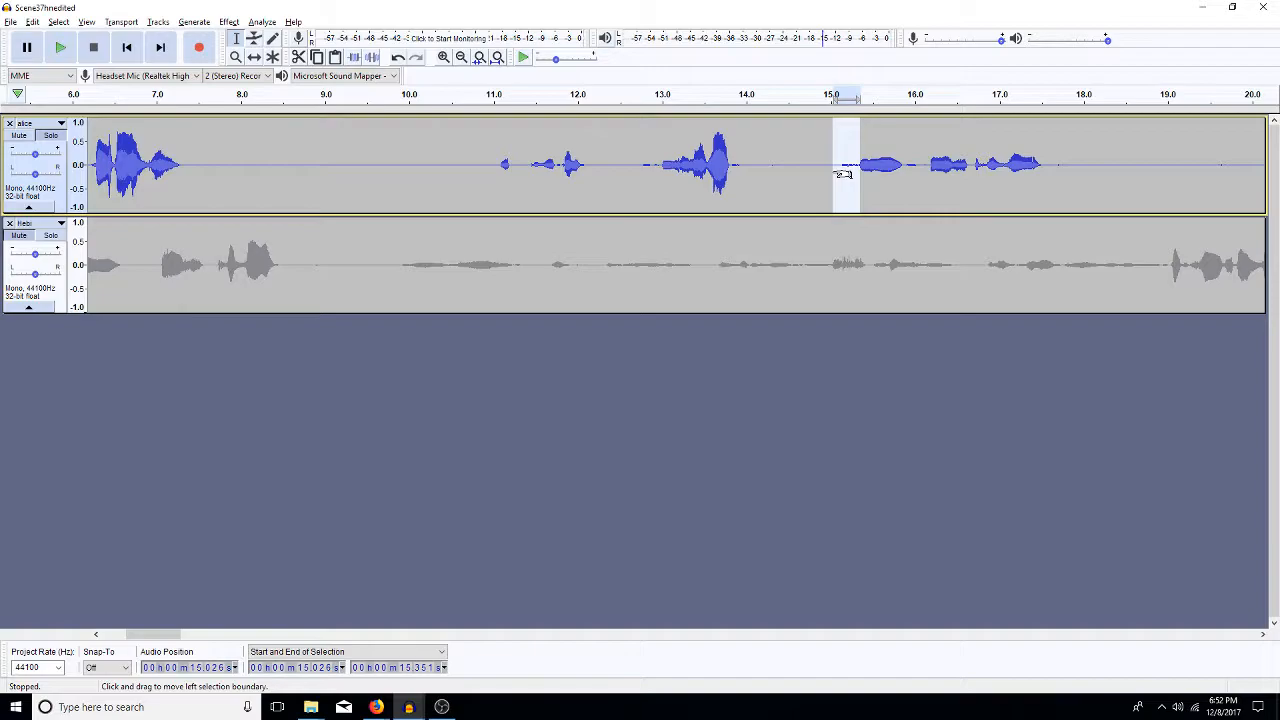
key("ctrl+h")
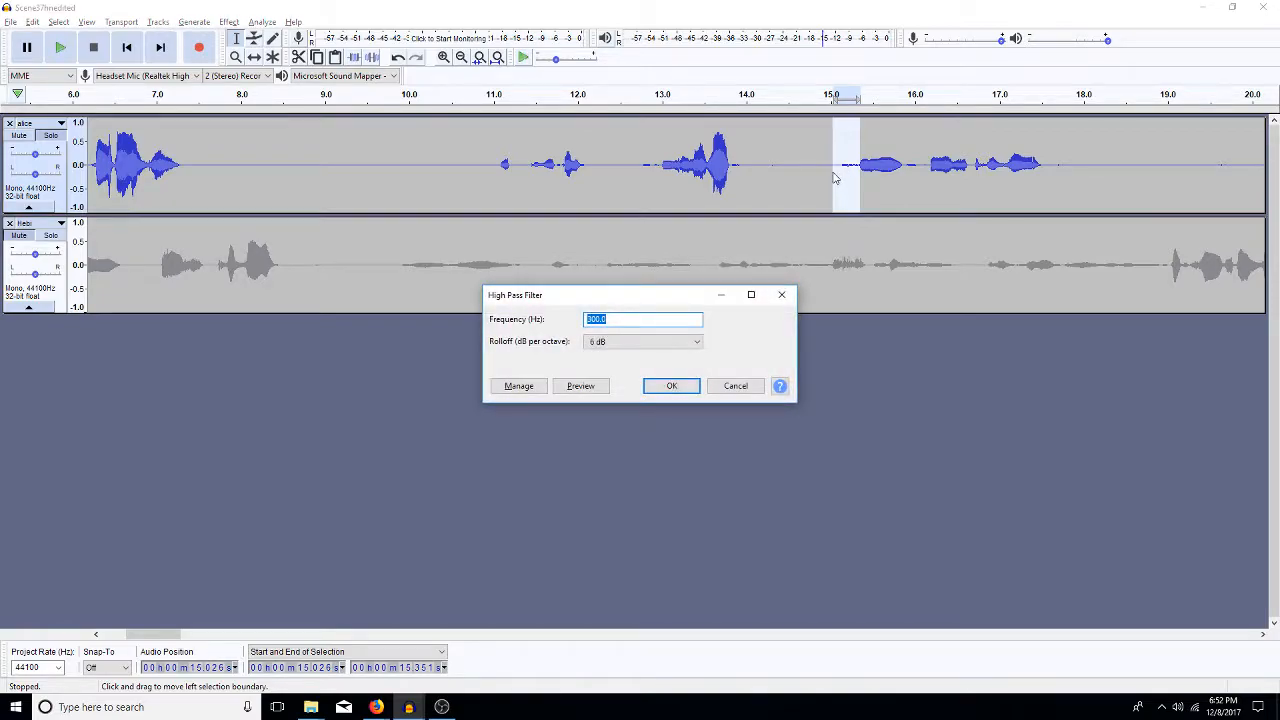
key("Return")
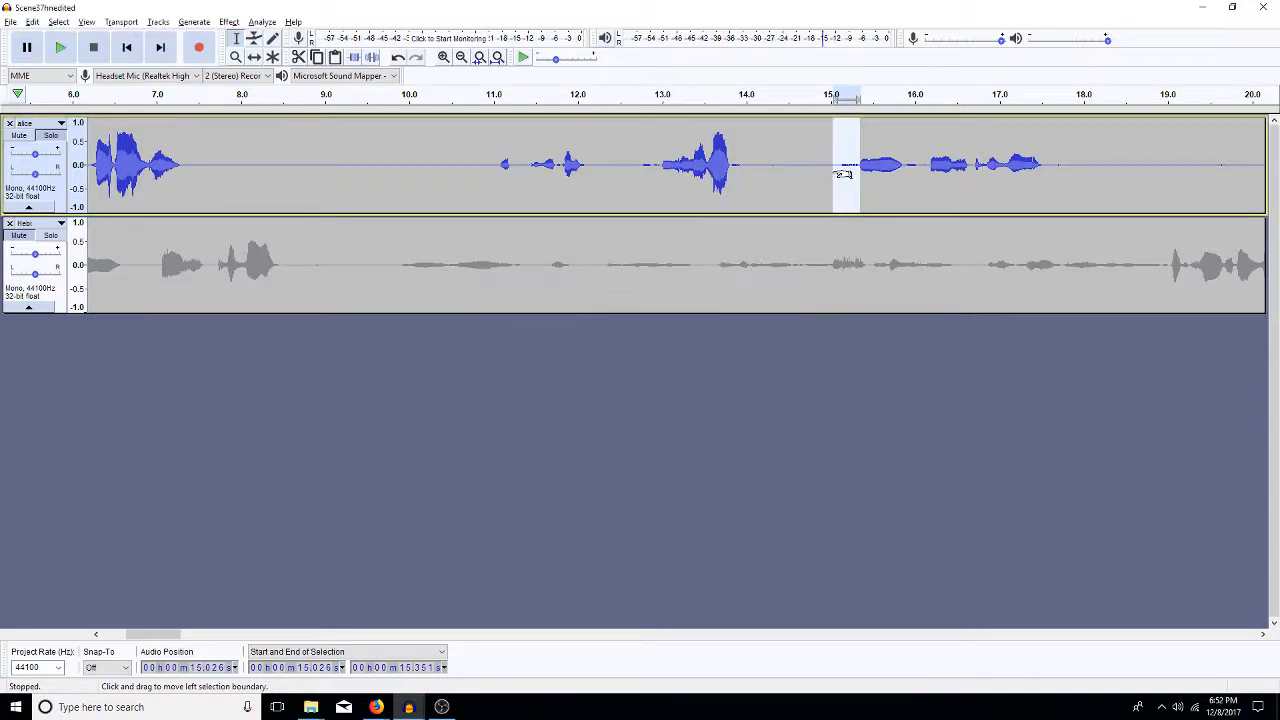
left_click(839, 178)
key("space")
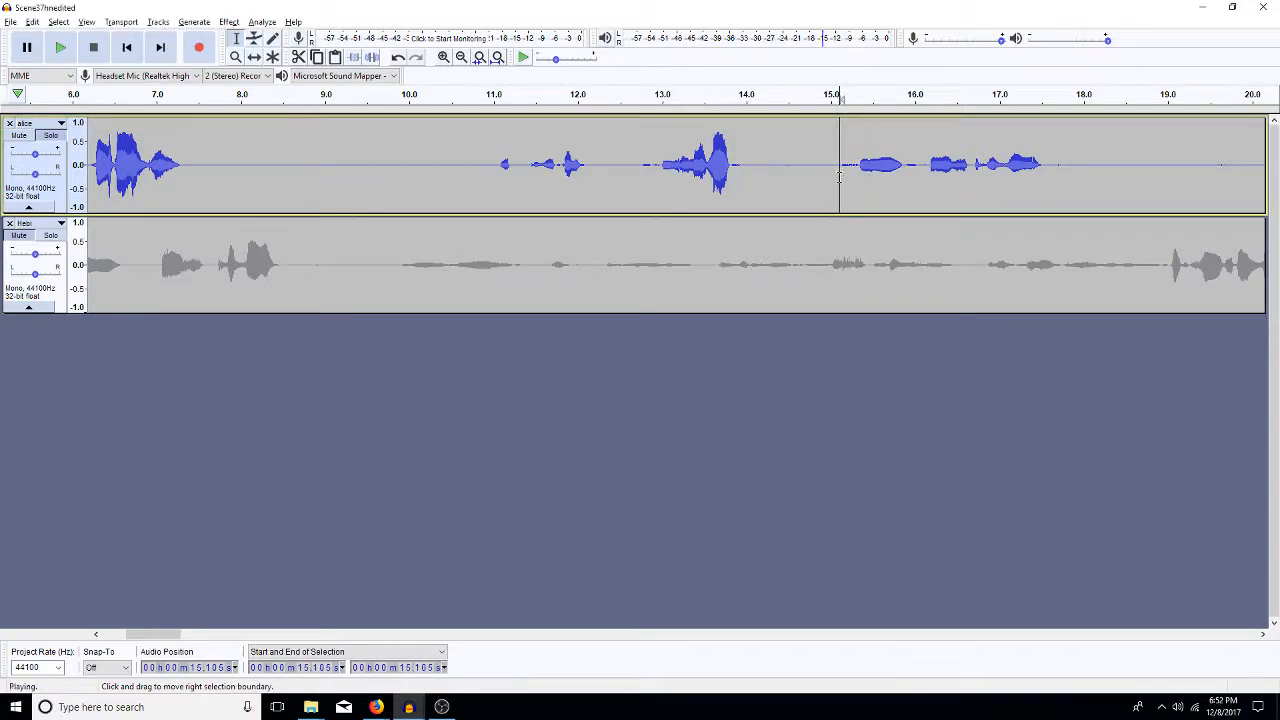
key("space")
Soften the first track's phrase onset from about 15.339 s to 15.392 s, and play the result from about 14.92 s.
left_click(861, 181)
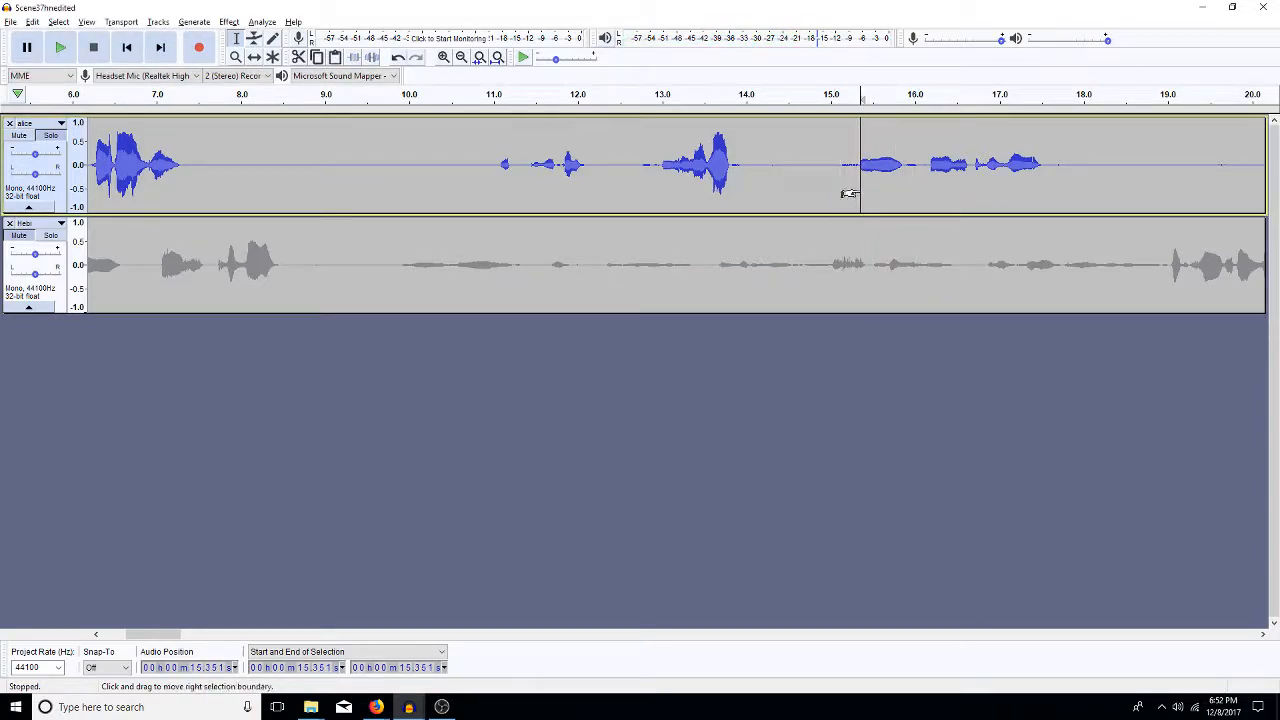
left_click(442, 57)
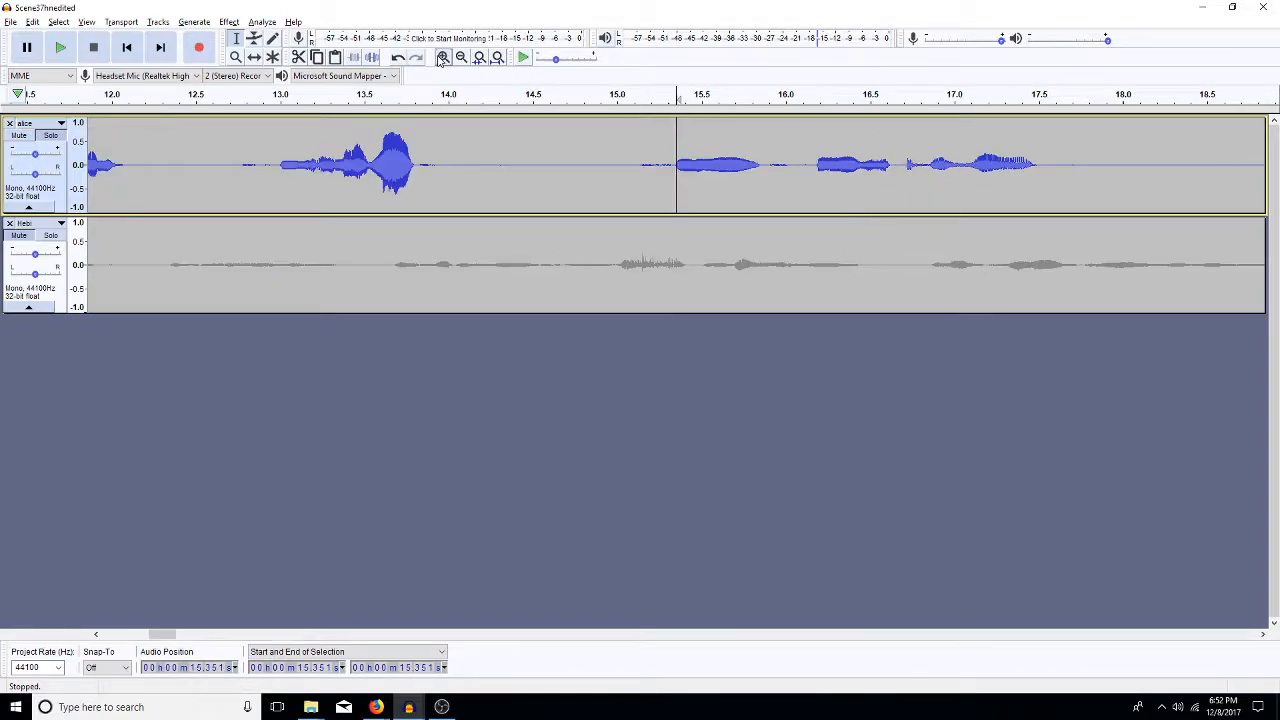
left_click(442, 57)
left_click_drag(674, 190, 689, 184)
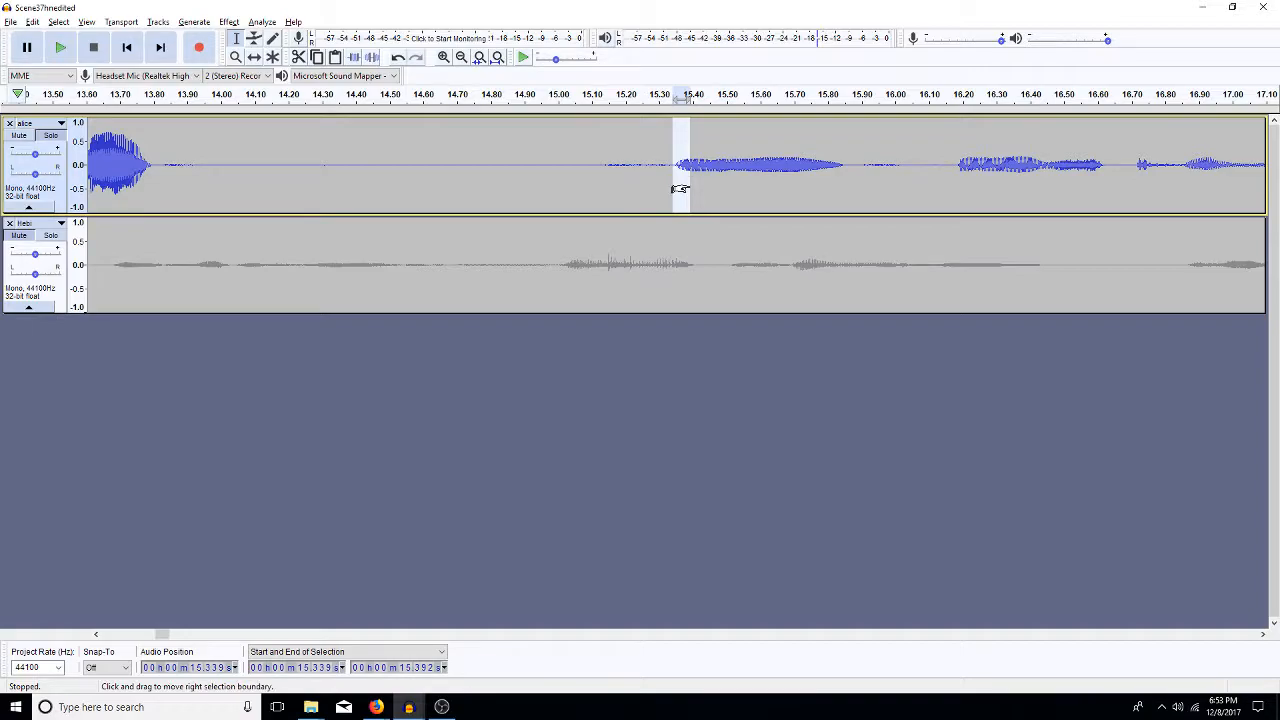
left_click(531, 188)
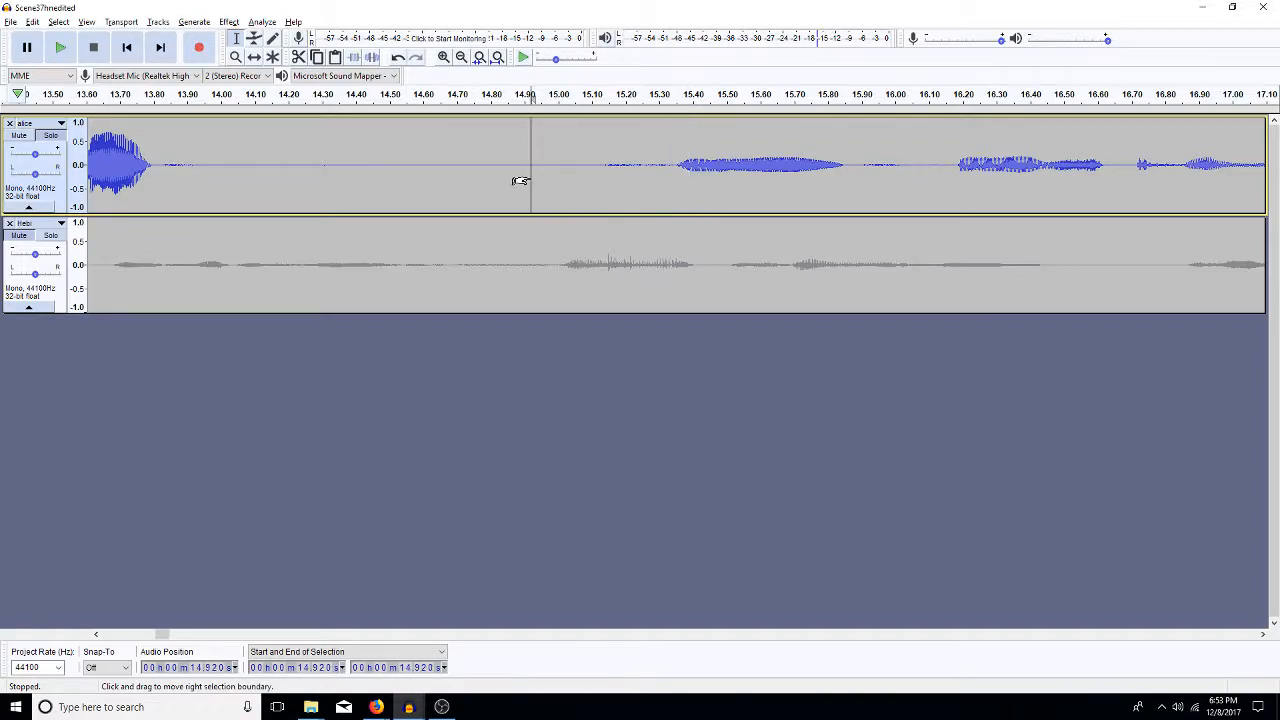
key("space")
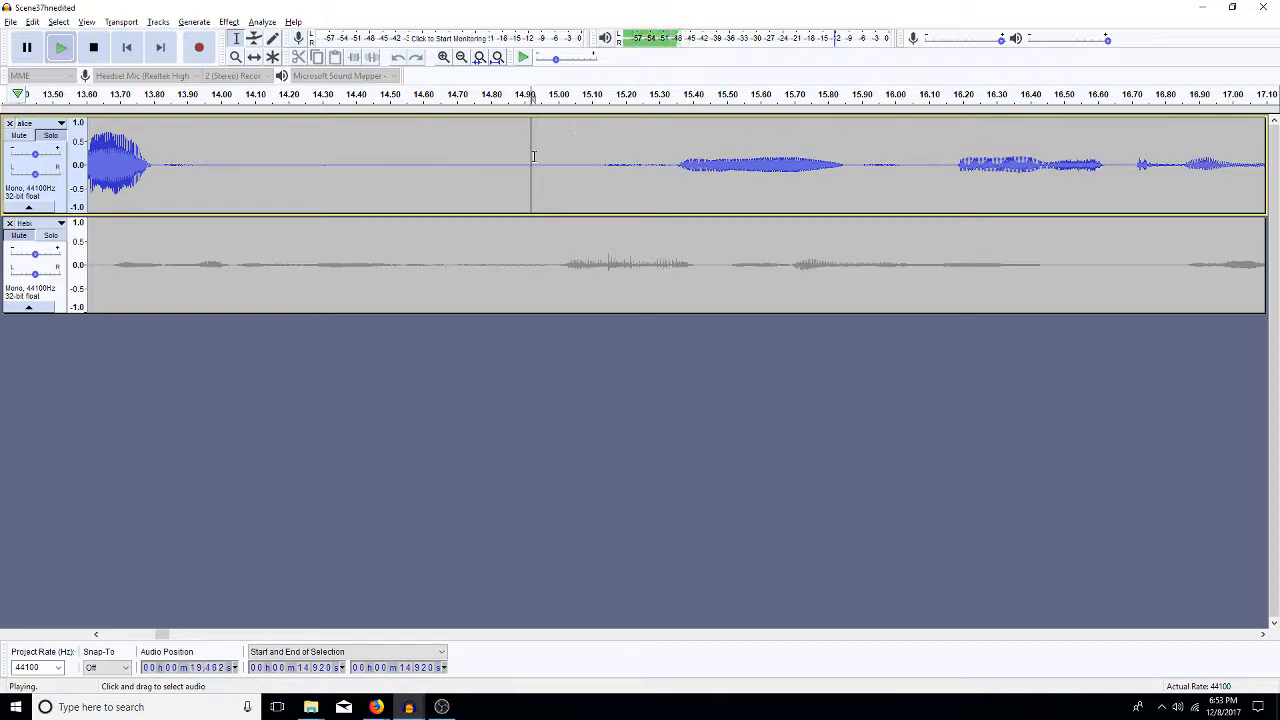
key("space")
left_click(443, 57)
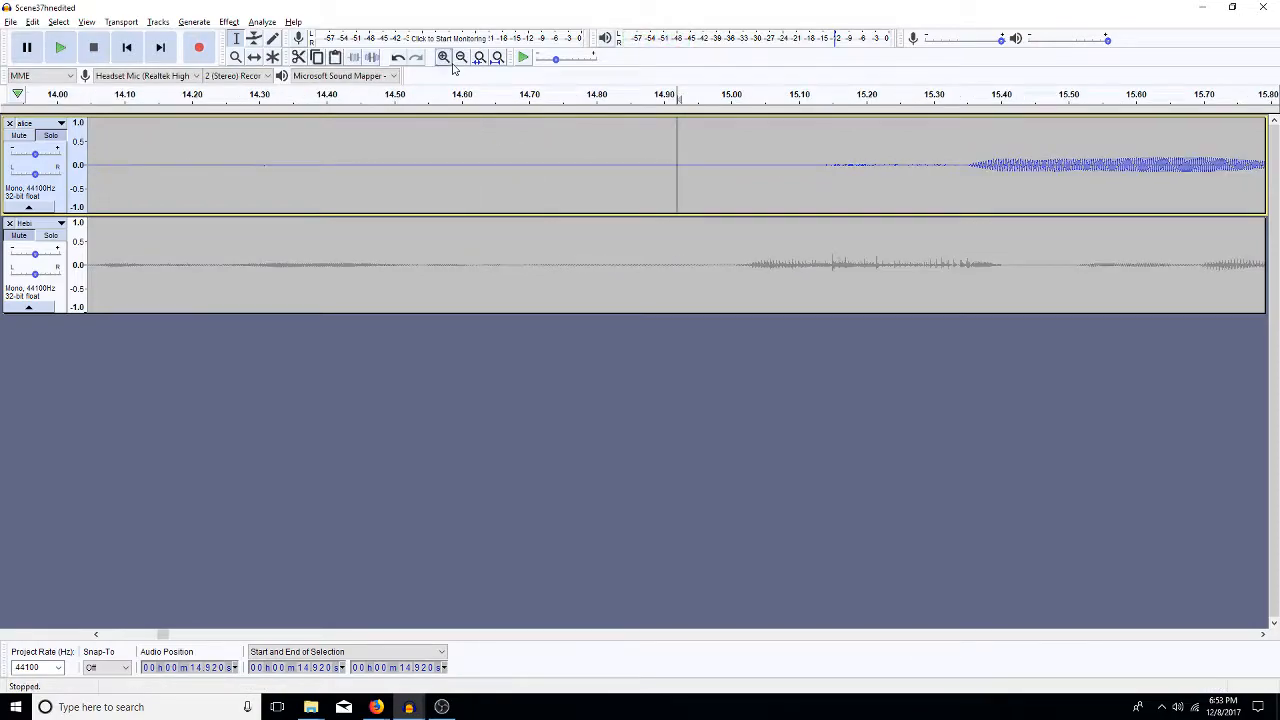
Play the first track's quiet gap from about 17.525 s, and replay the end of the phrase before it.
left_click(461, 57)
left_click(461, 57)
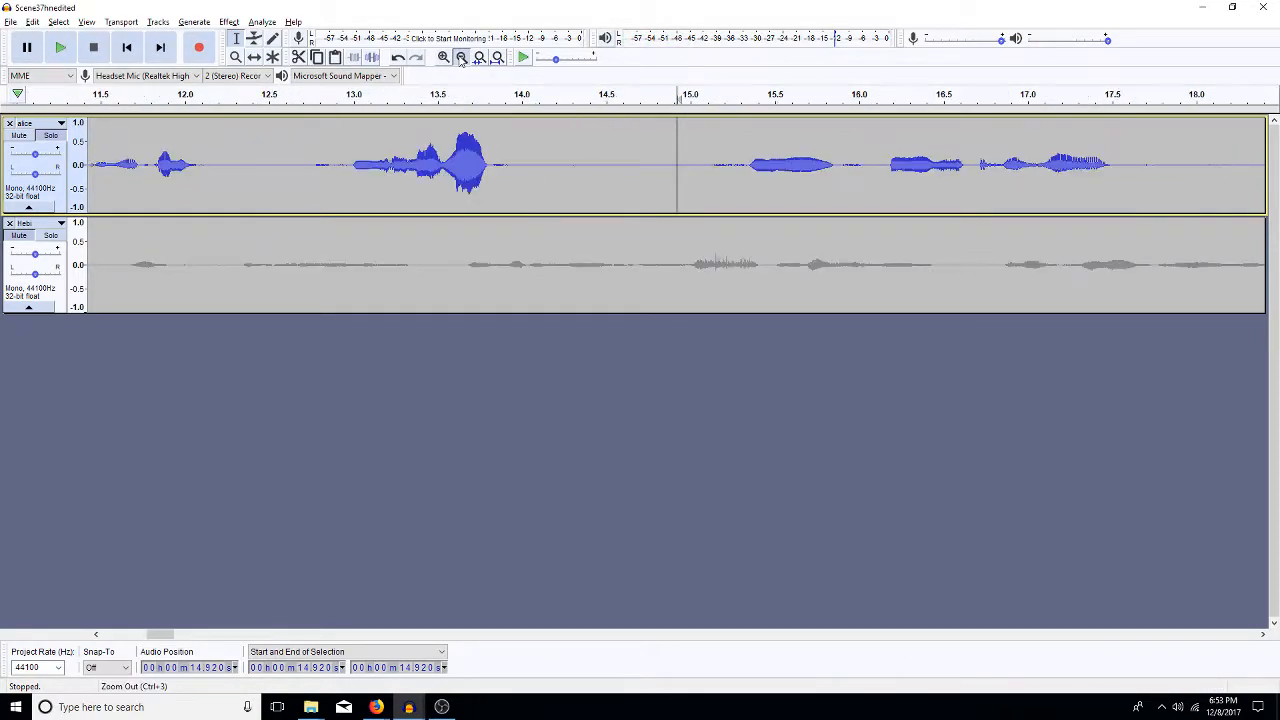
left_click(461, 57)
left_click(461, 57)
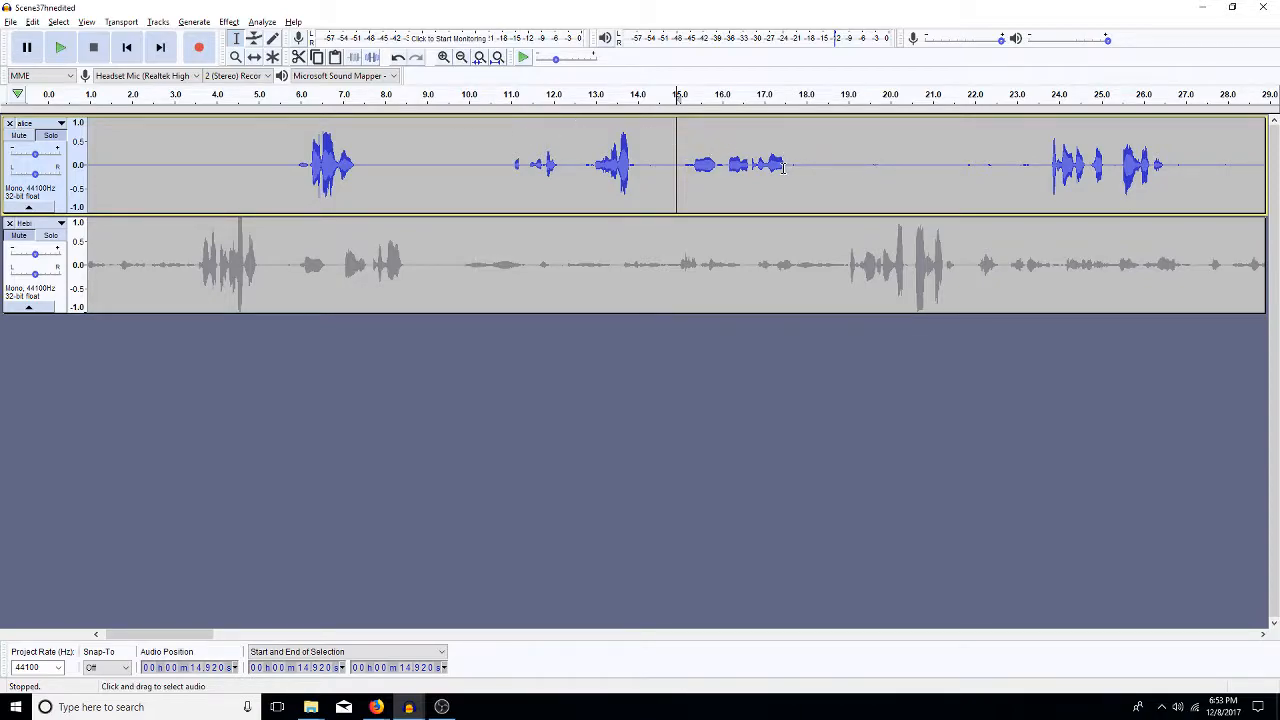
left_click_drag(788, 165, 1051, 163)
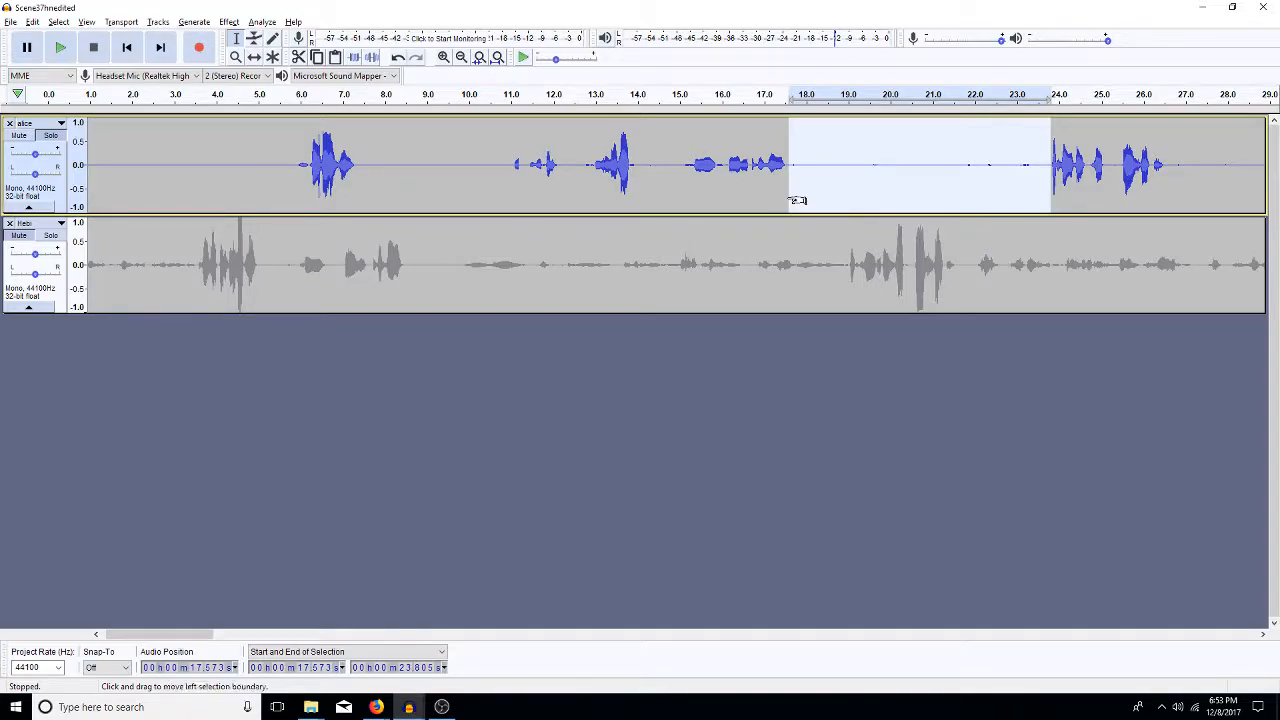
mouse_move(793, 200)
left_mouse_down()
mouse_move(781, 200)
mouse_move(795, 204)
left_mouse_up()
key("space")
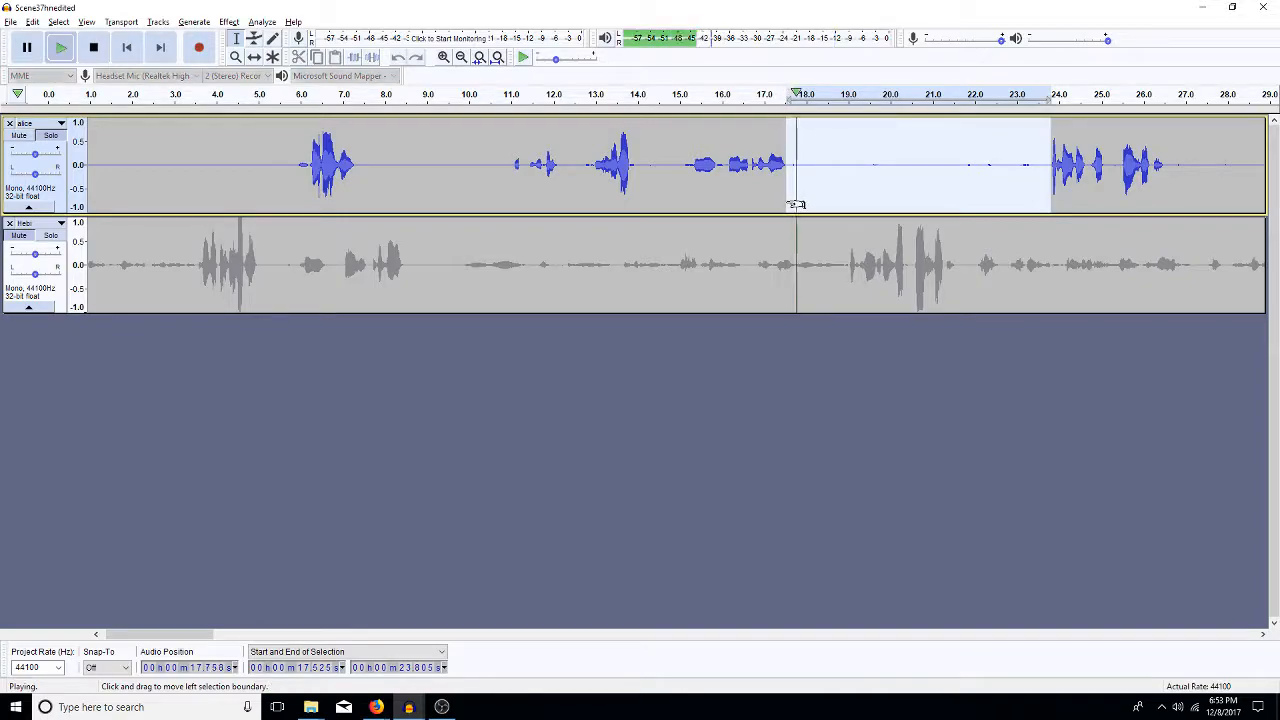
key("space")
left_click(775, 196)
key("space")
key("space")
Play the first track's phrase ending from about 17.122 s to 17.842 s.
left_click(795, 163)
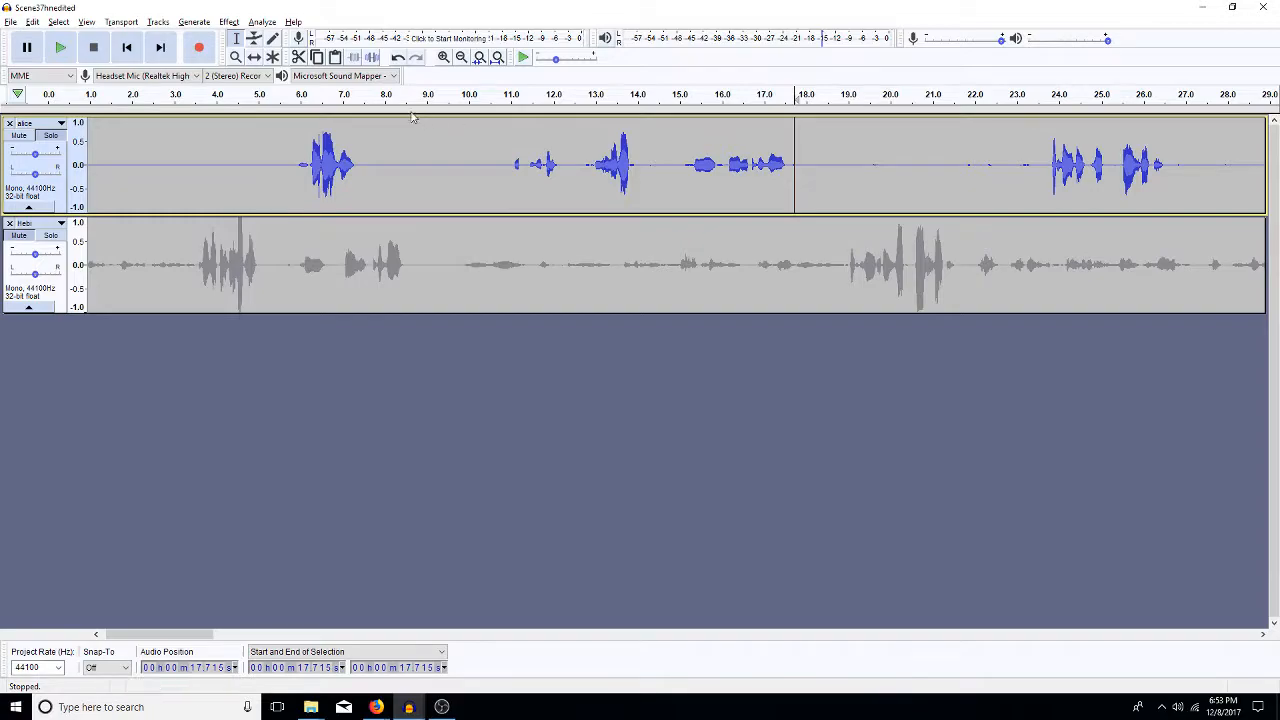
left_click(443, 57)
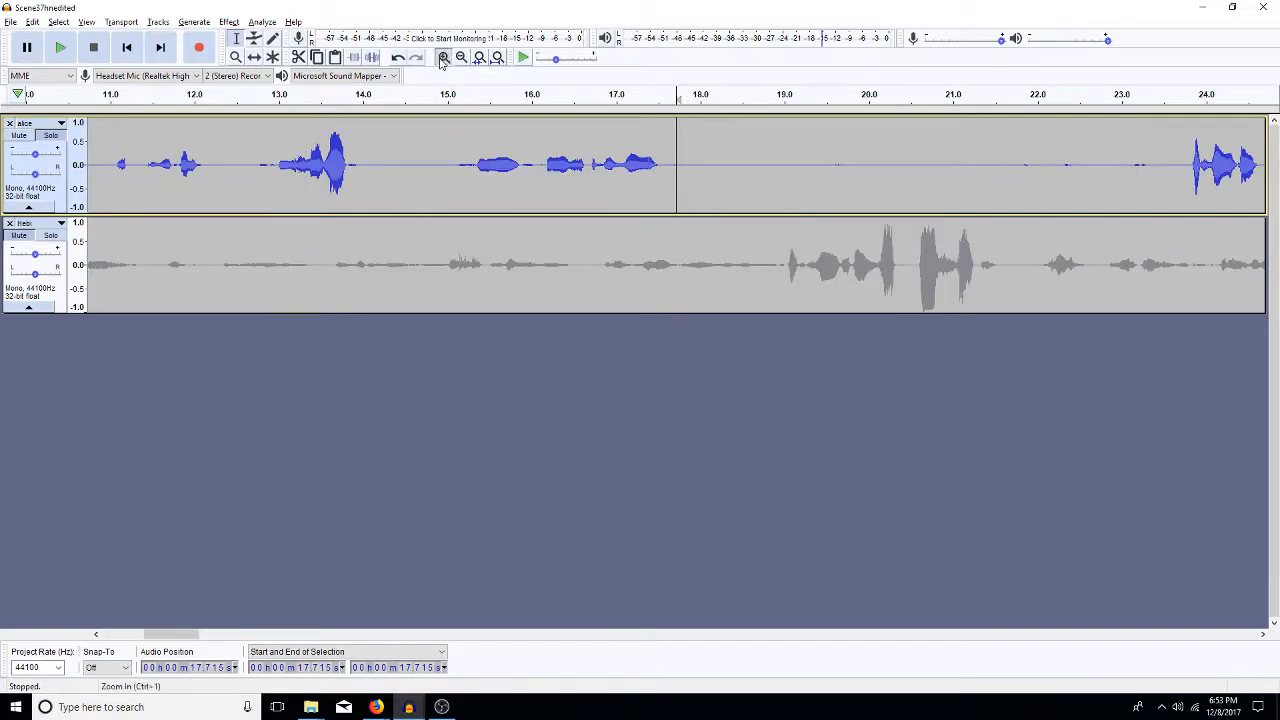
left_click(443, 57)
left_click_drag(693, 150, 577, 171)
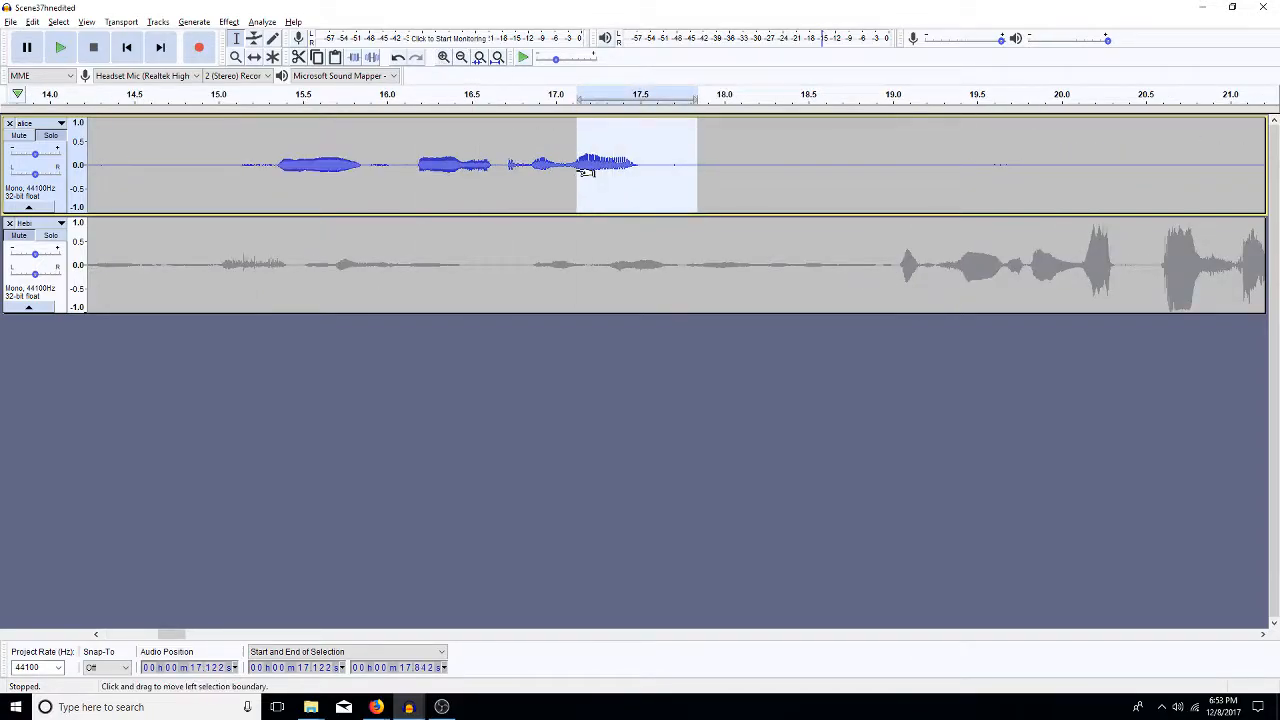
key("space")
Try silencing the first track from about 17.517 s to 18.166 s, play it from about 16.355 s, and undo the silence.
left_click_drag(643, 164, 751, 172)
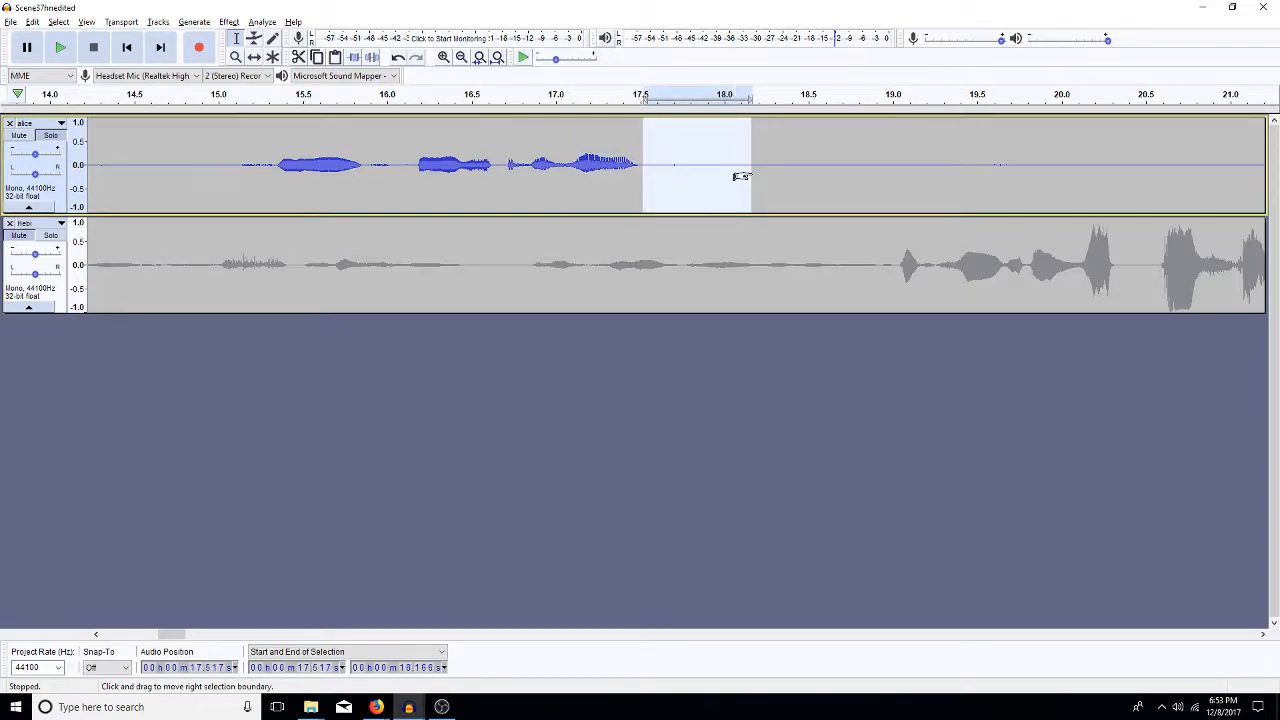
left_click(447, 189)
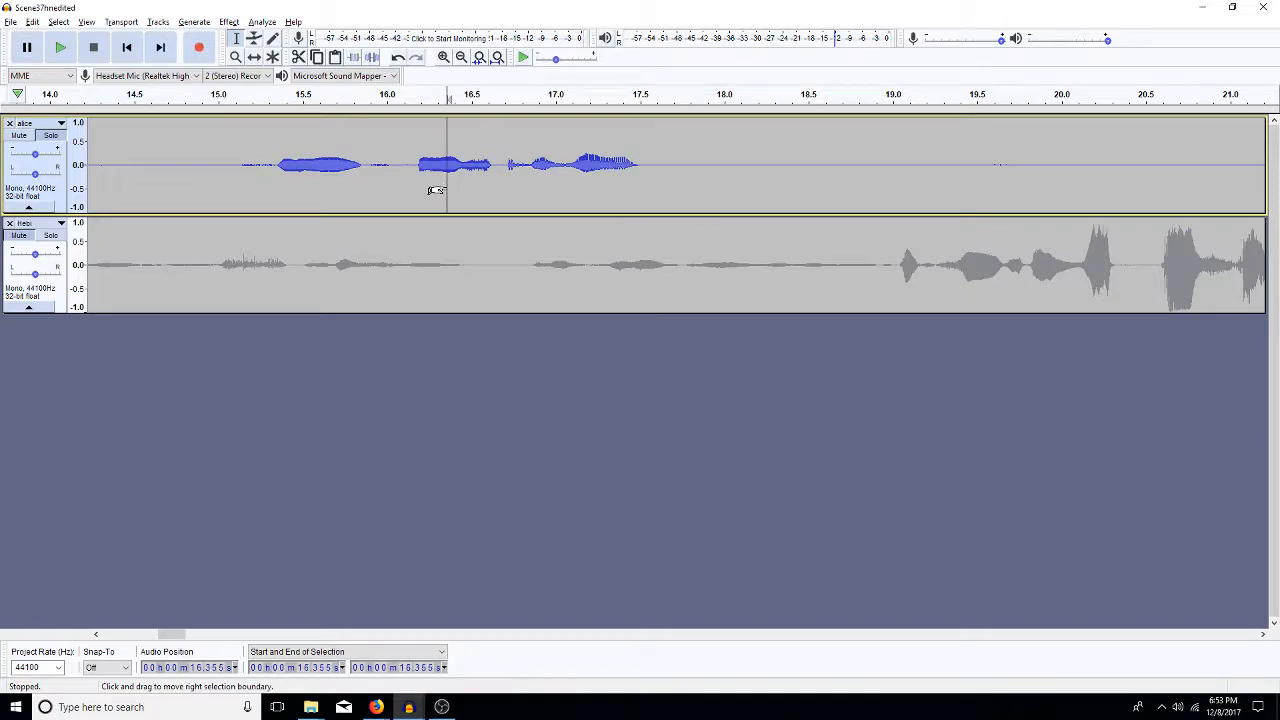
key("space")
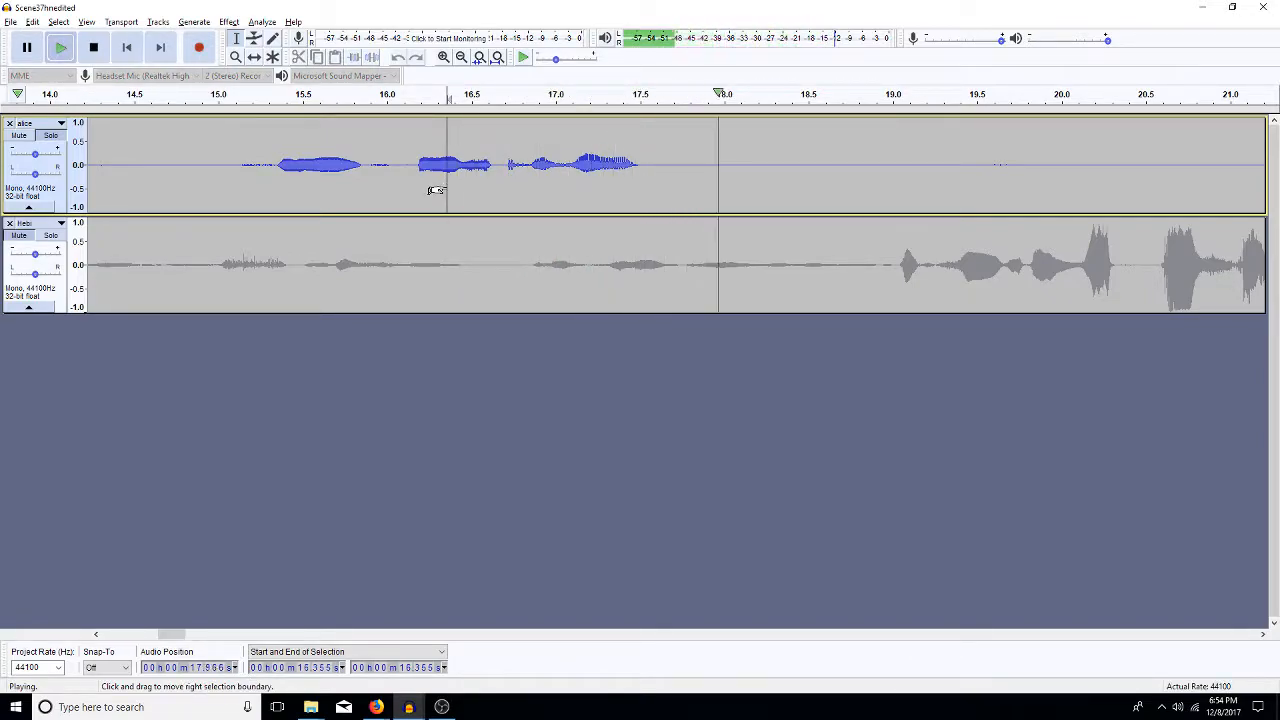
key("space")
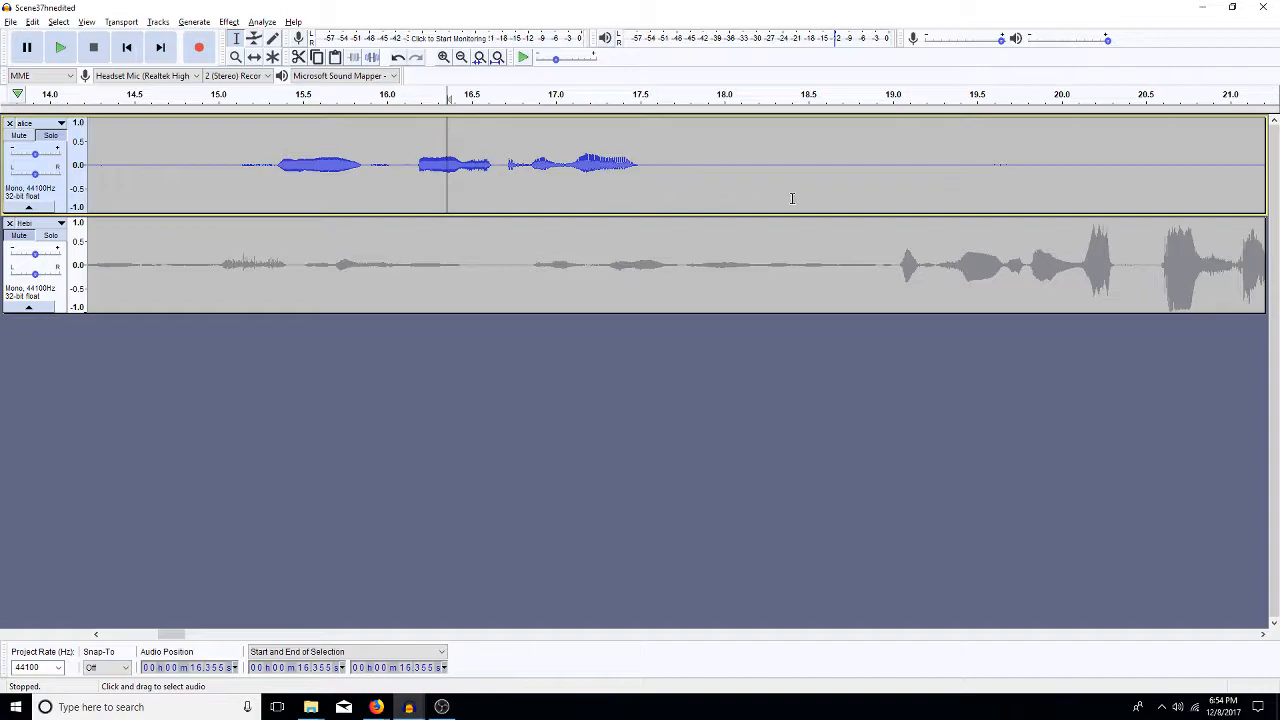
left_click(671, 158)
key("ctrl+z")
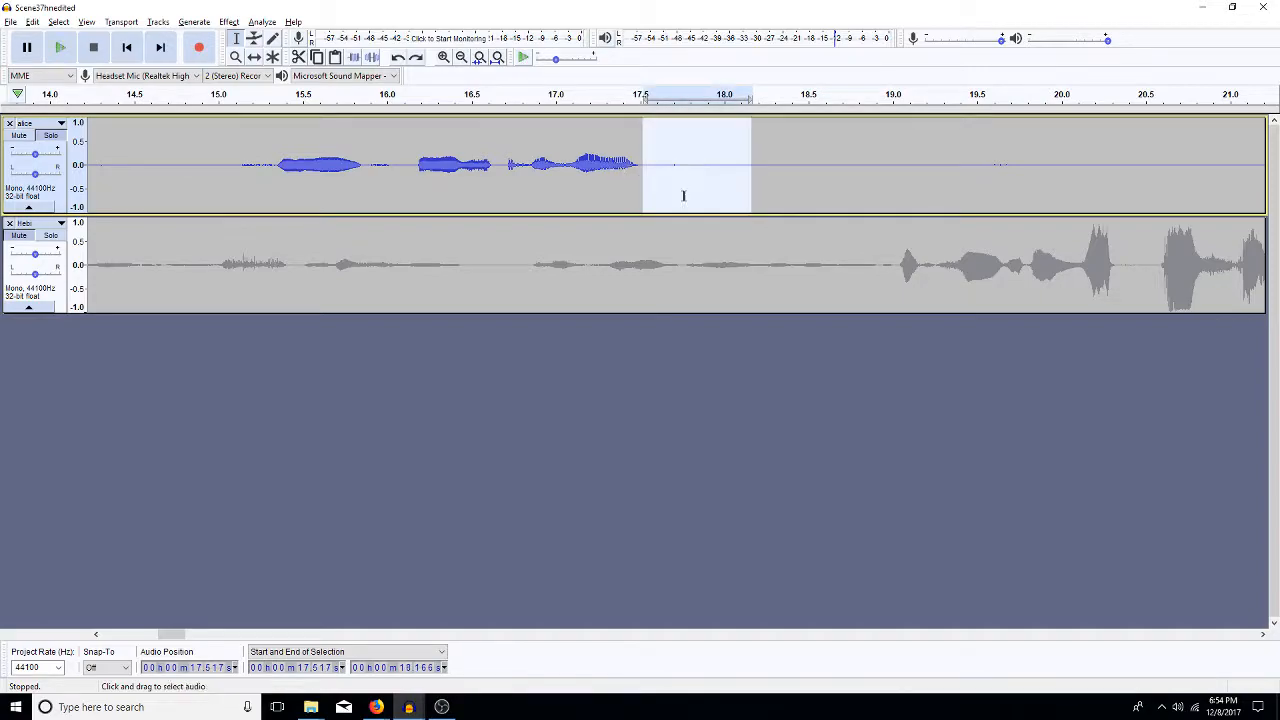
Play the first track's phrase ending again from about 17.217 s.
left_click(654, 189)
left_click(590, 162)
key("space")
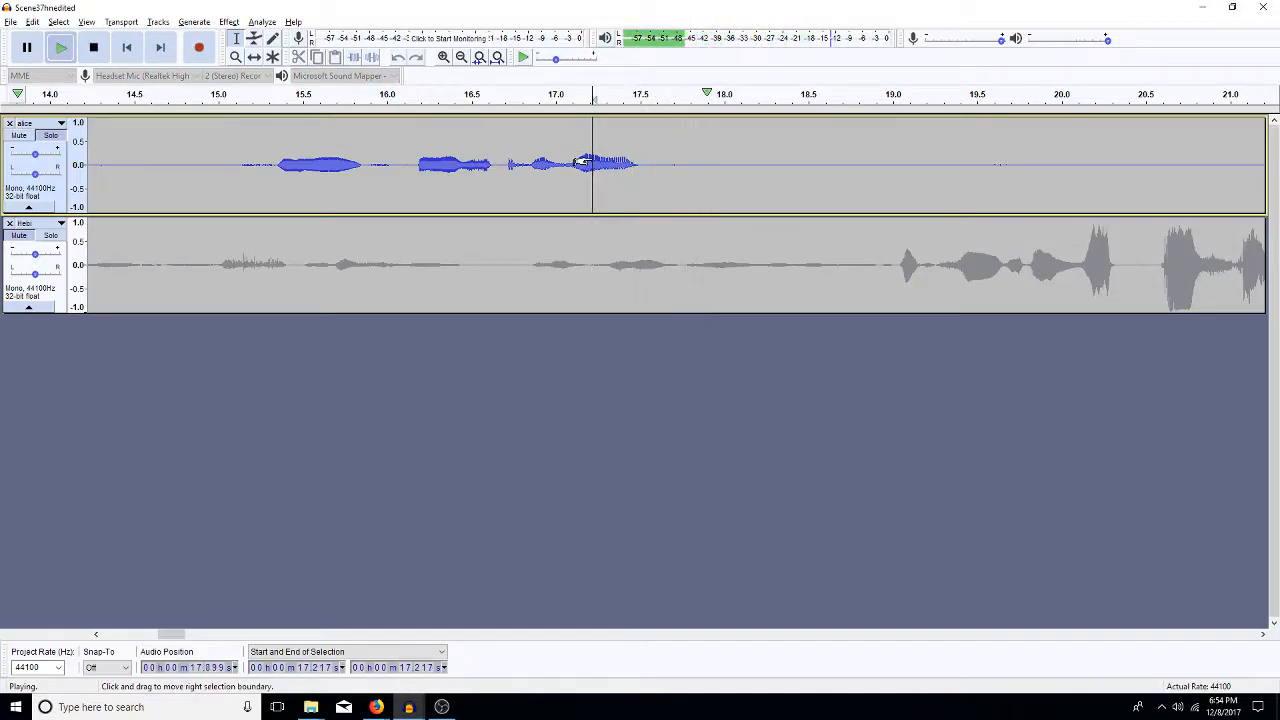
key("space")
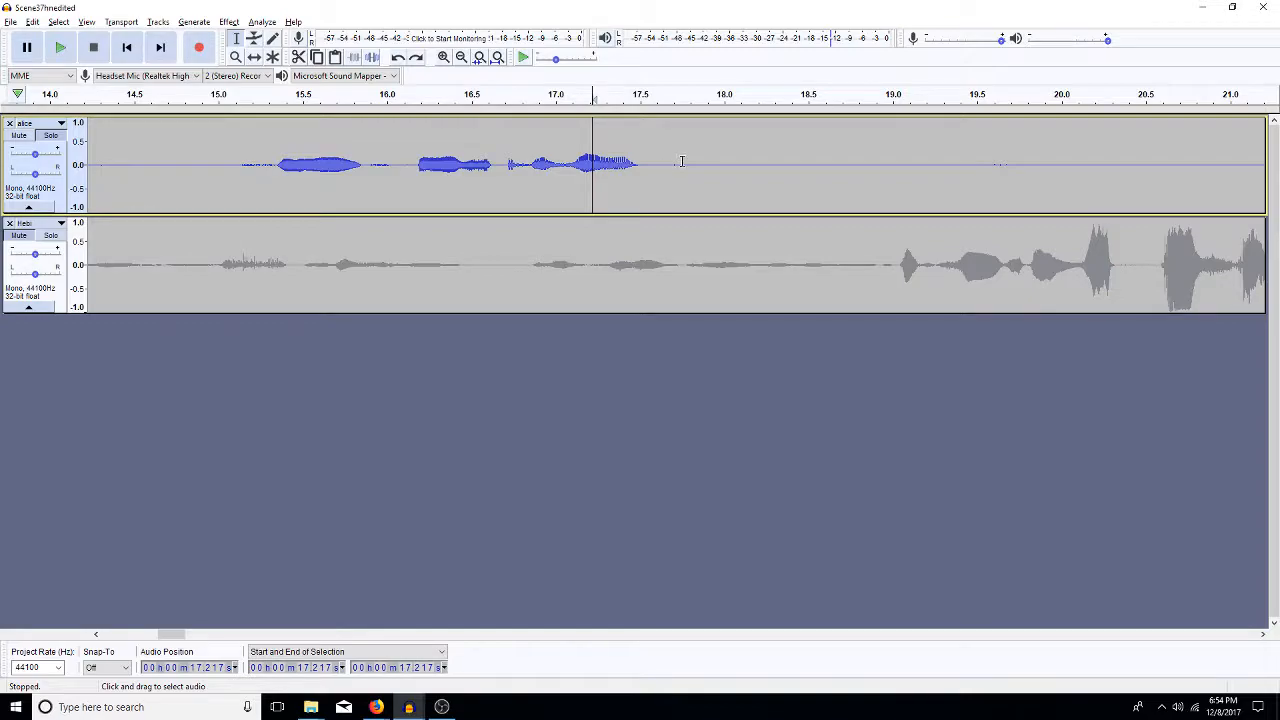
left_click(670, 162)
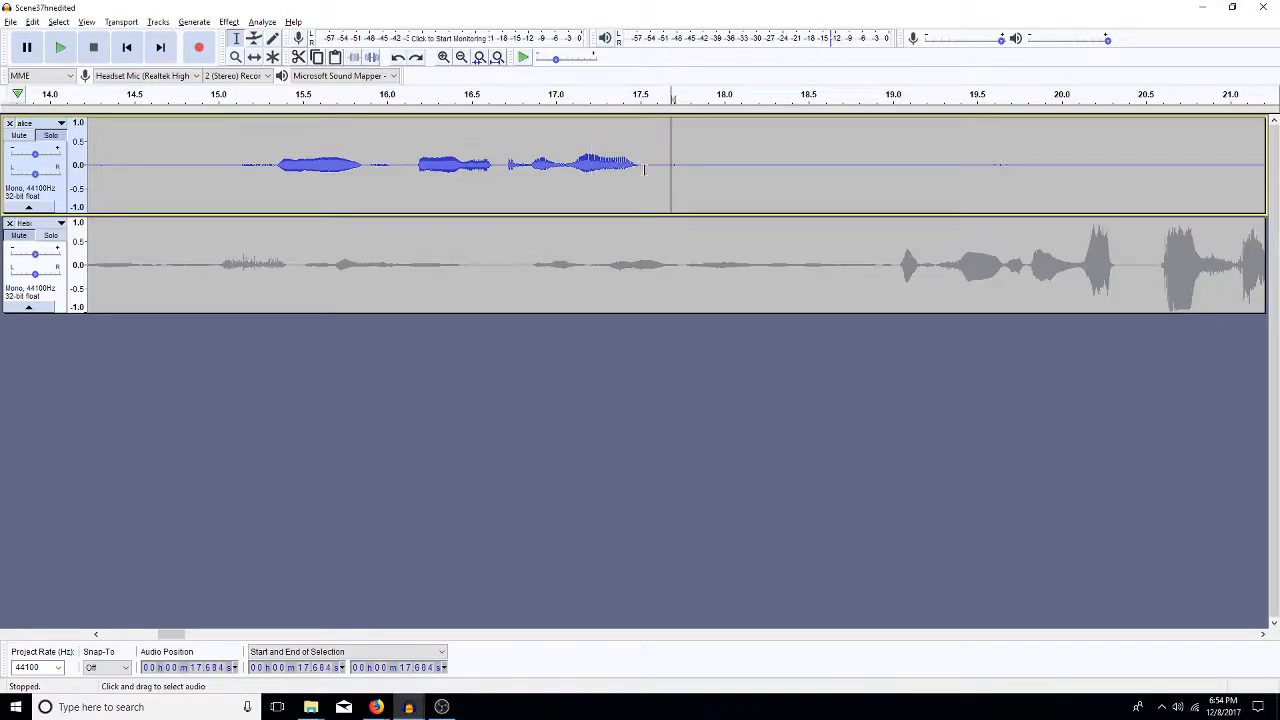
Try silencing the first track from about 17.486 s to 17.846 s, play it from about 16.434 s, and undo the silence.
left_click_drag(637, 165, 697, 166)
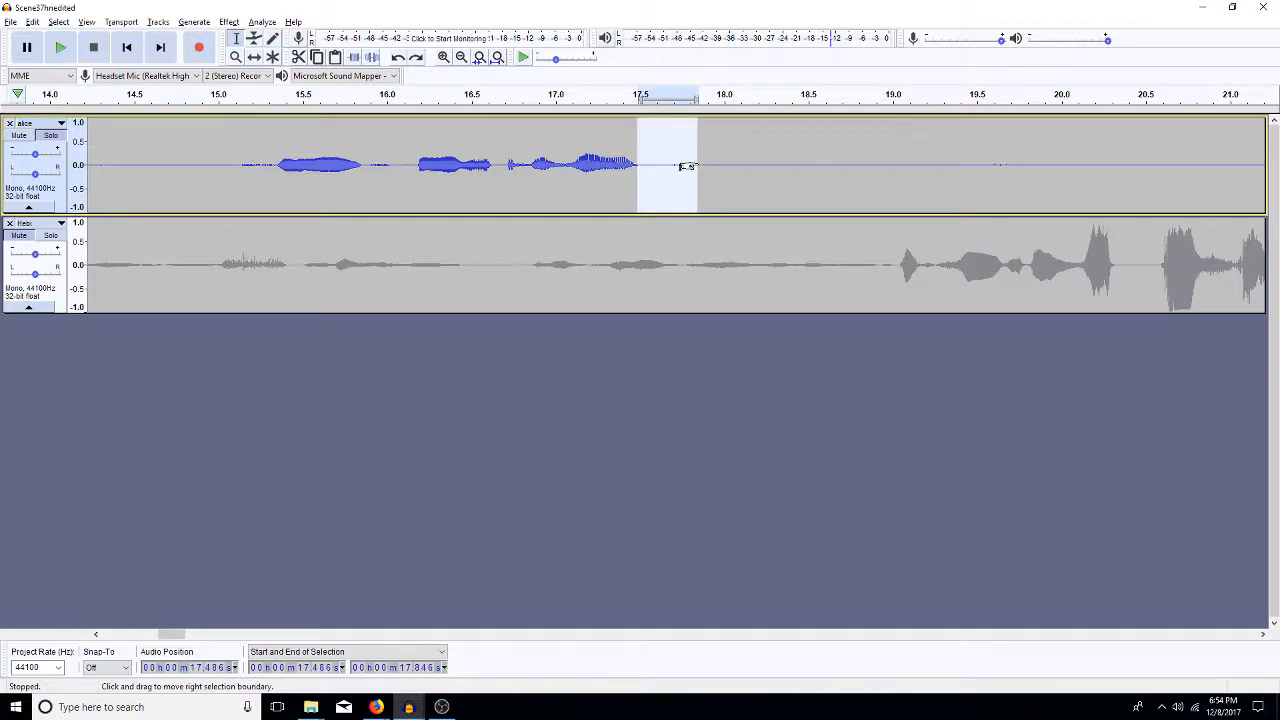
left_click(461, 172)
key("space")
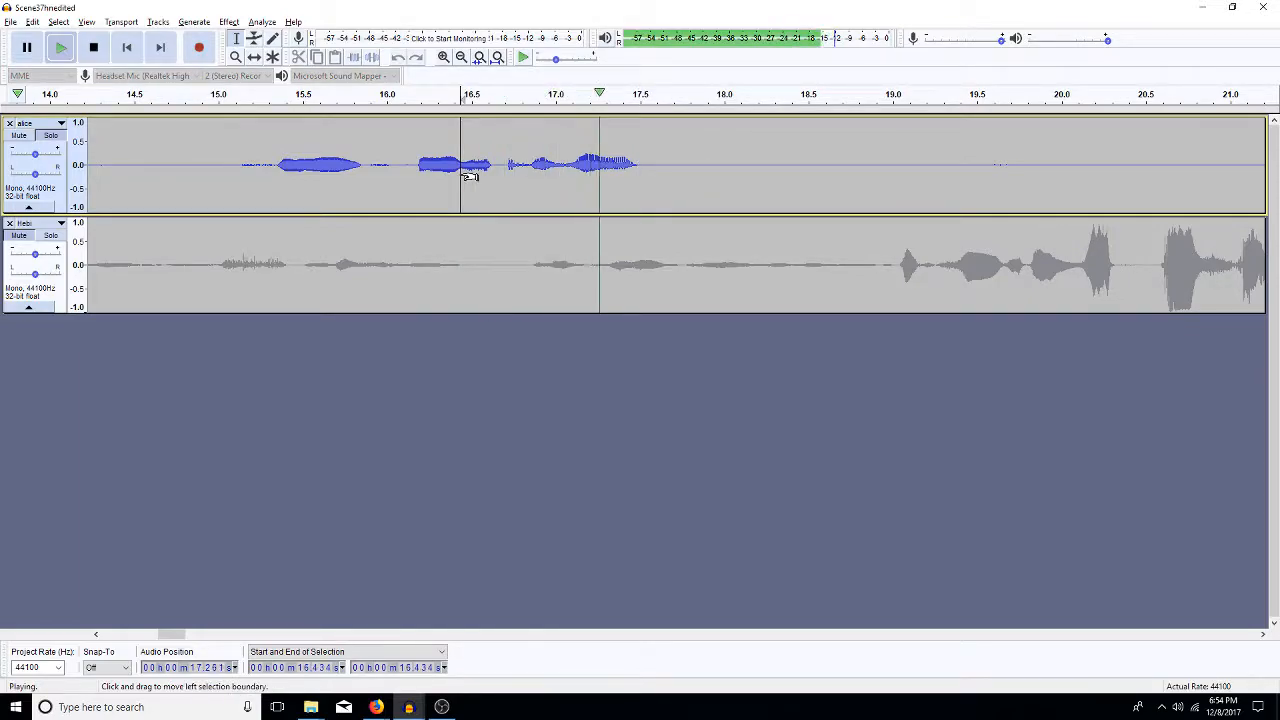
key("space")
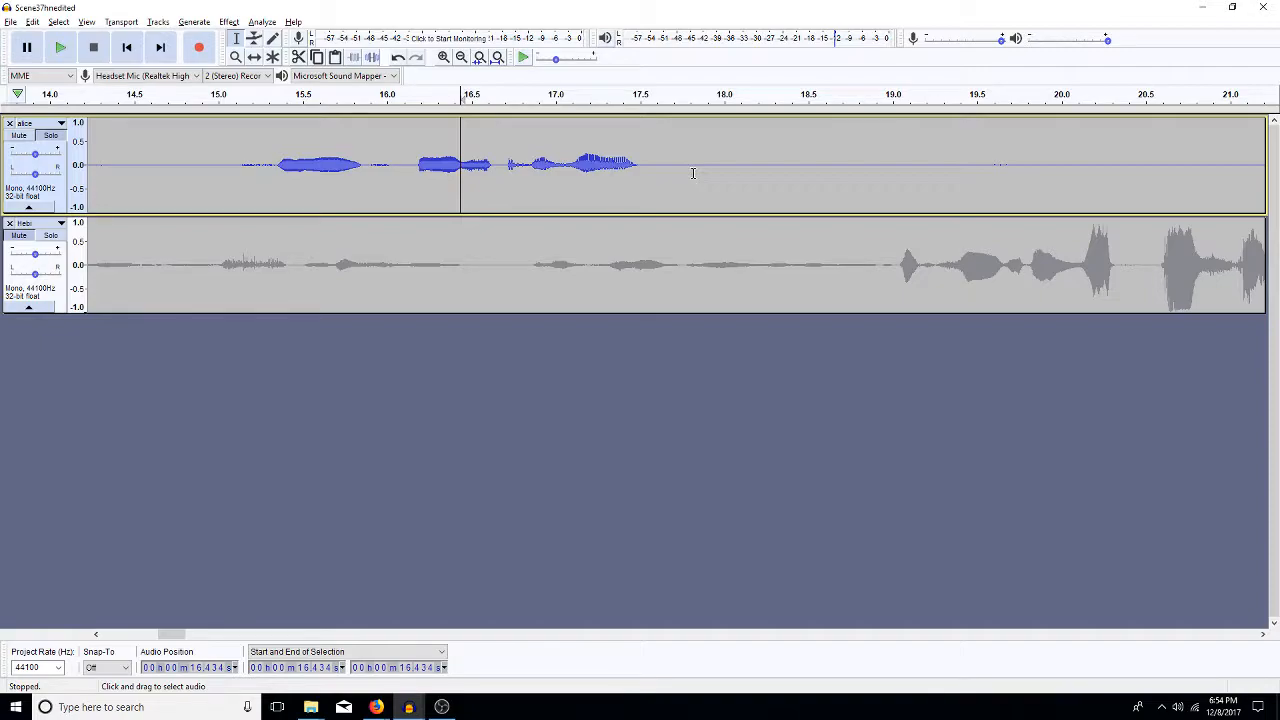
key("ctrl+z")
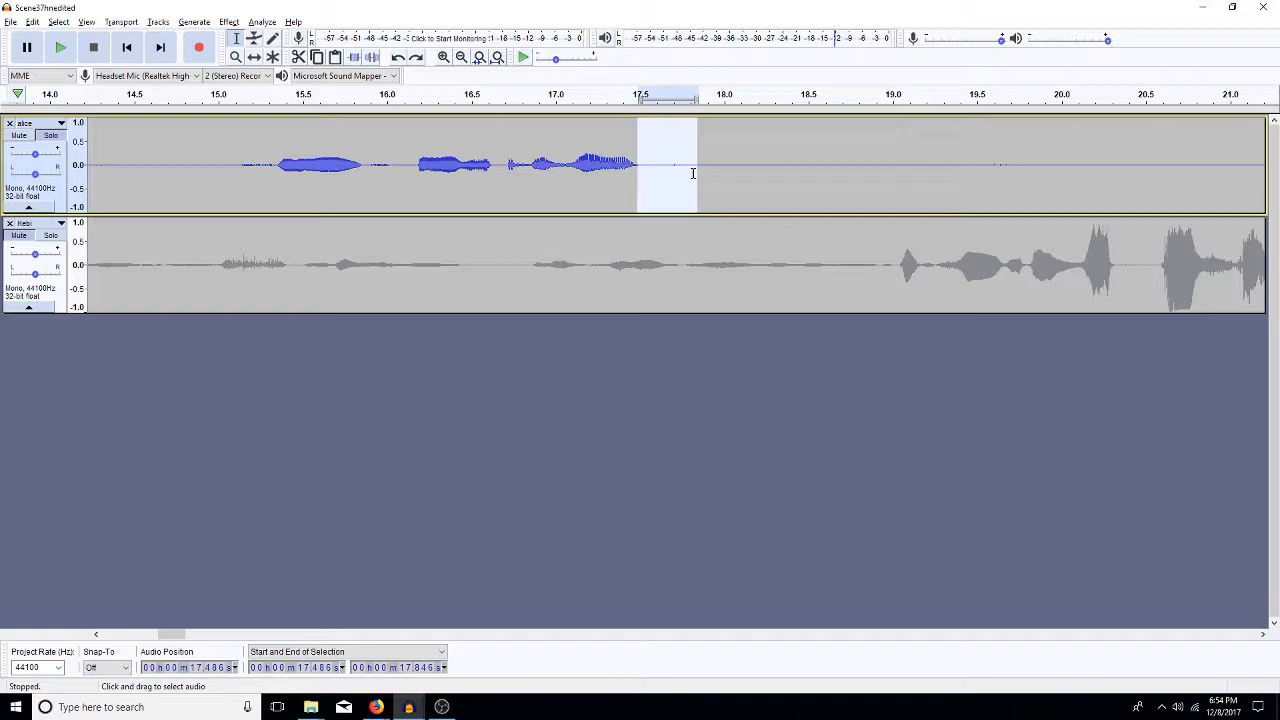
Try silencing the first track from about 17.703 s to 18.170 s, play it from about 16.707 s, and undo the silence.
left_click_drag(674, 171, 752, 171)
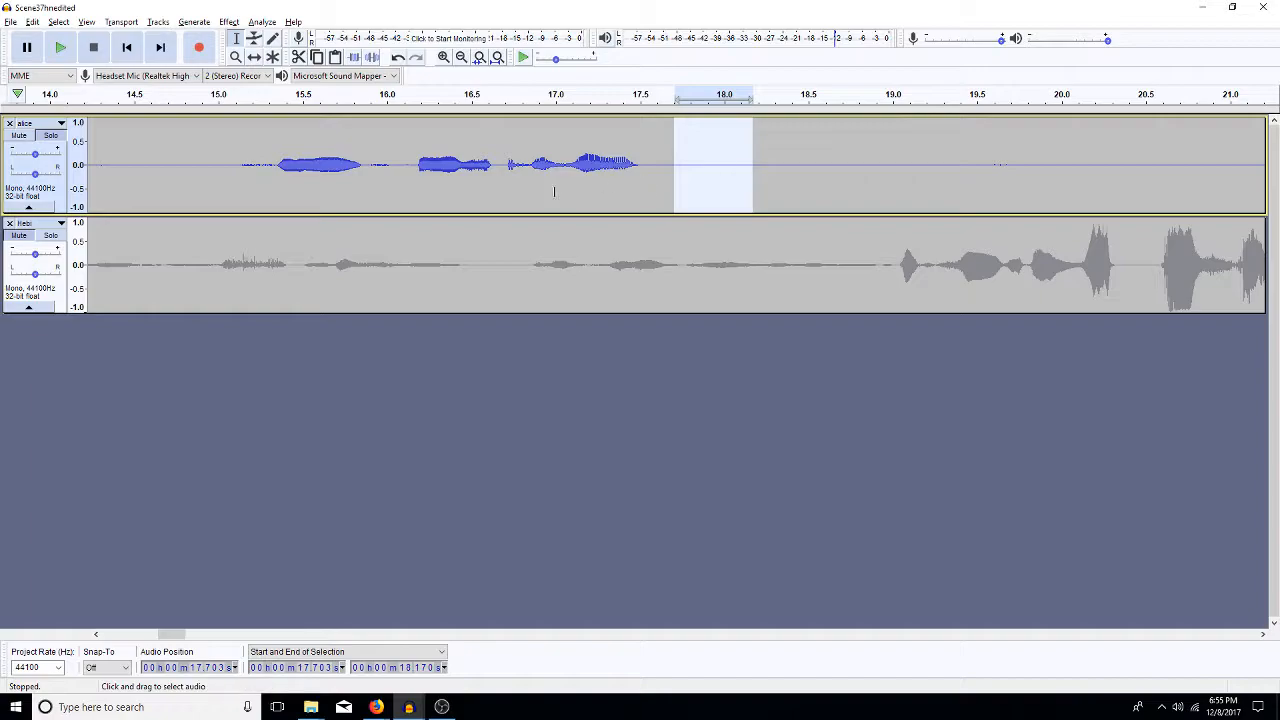
left_click(506, 184)
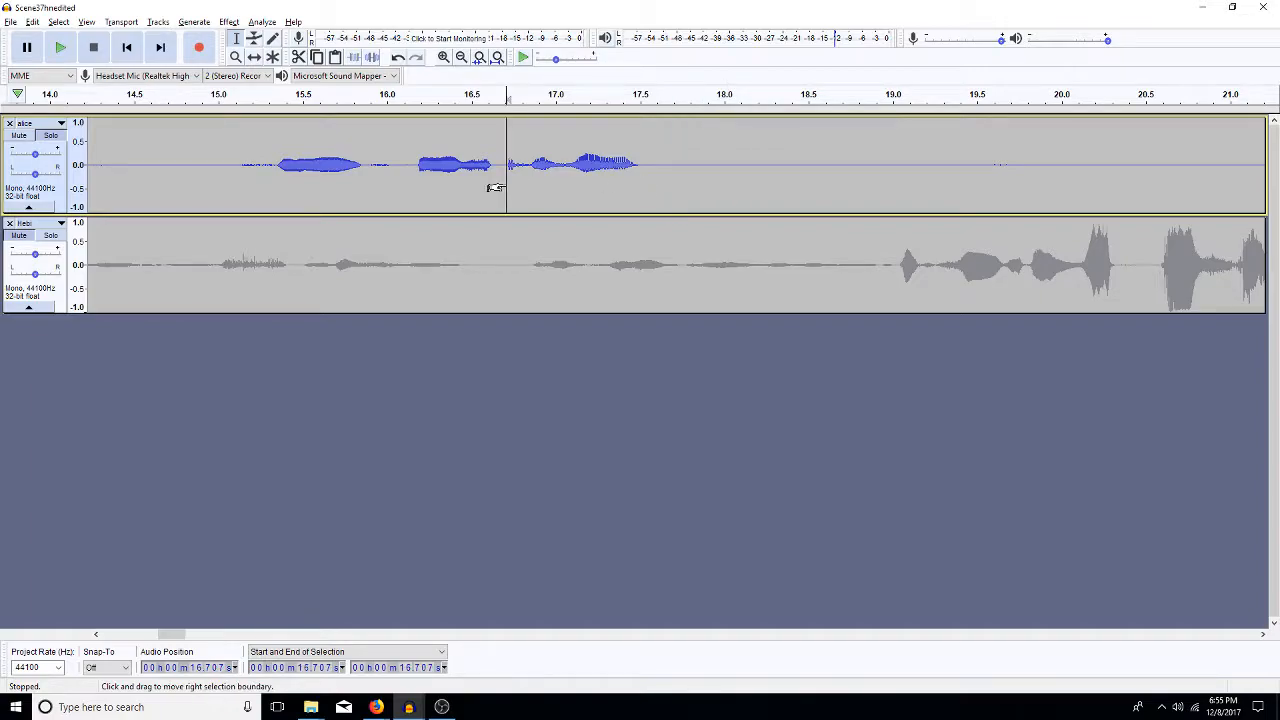
key("space")
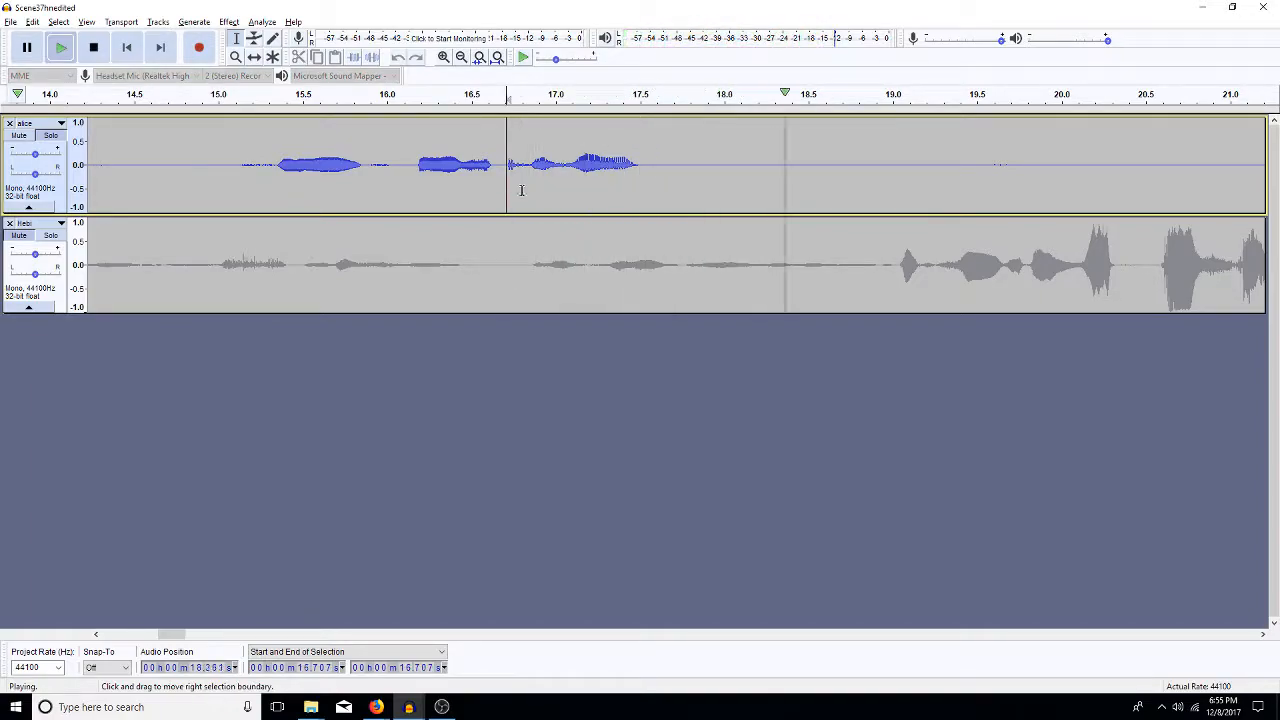
key("space")
key("ctrl+z")
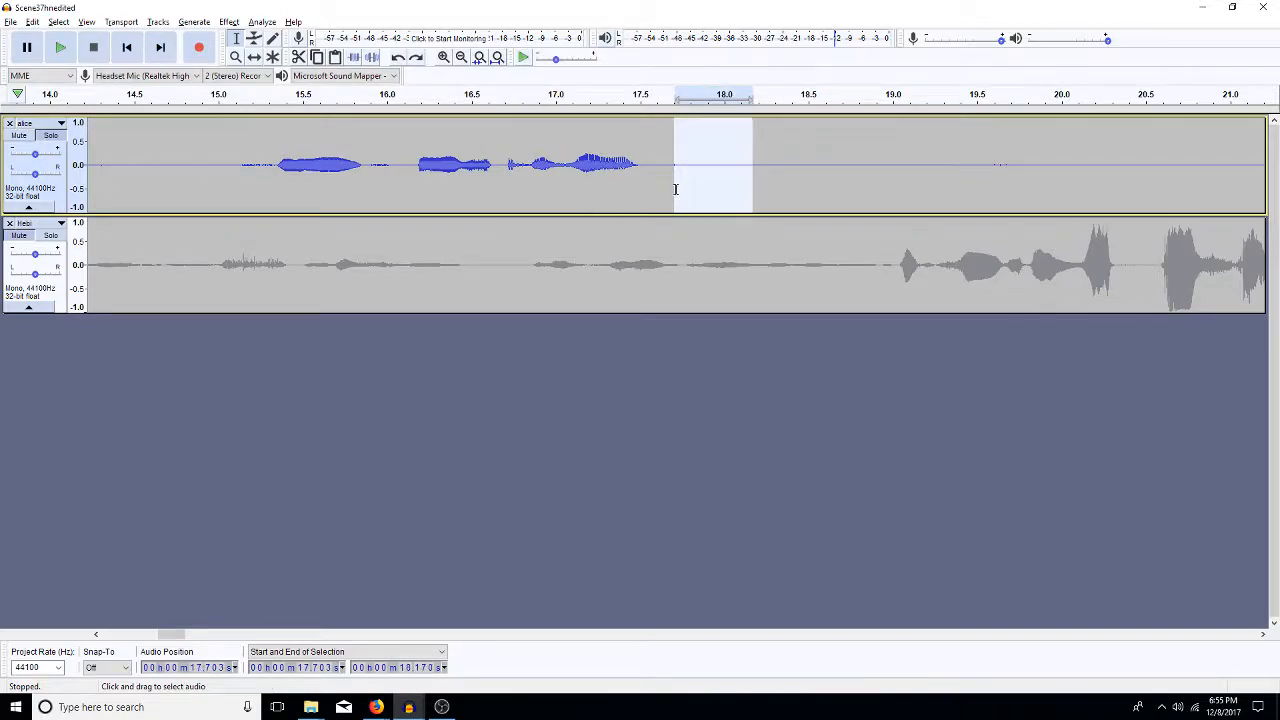
Play the faint noise after the first track's phrase, from about 17.628 s to 17.782 s.
left_click(675, 189)
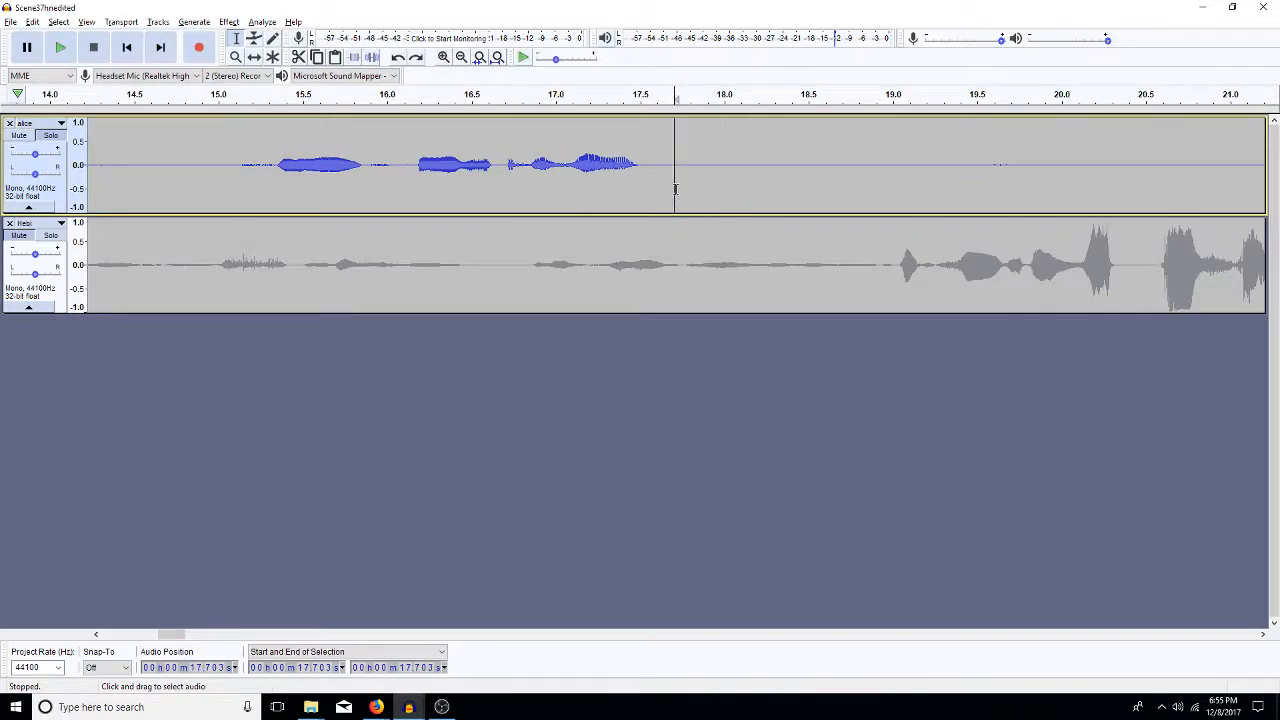
left_click(713, 165)
left_click_drag(661, 174, 687, 174)
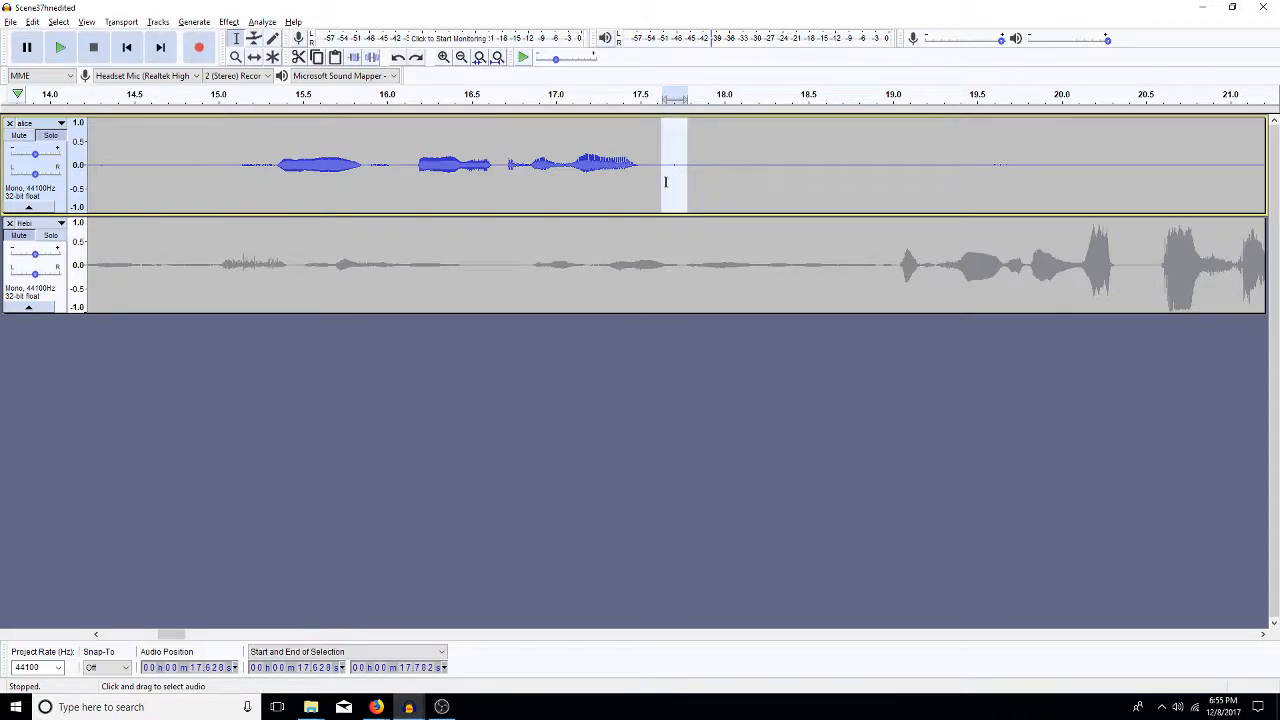
Try silencing the first track from about 17.668 s to 18.336 s, play it from about 16.707 s, and undo the silence.
left_click(667, 183)
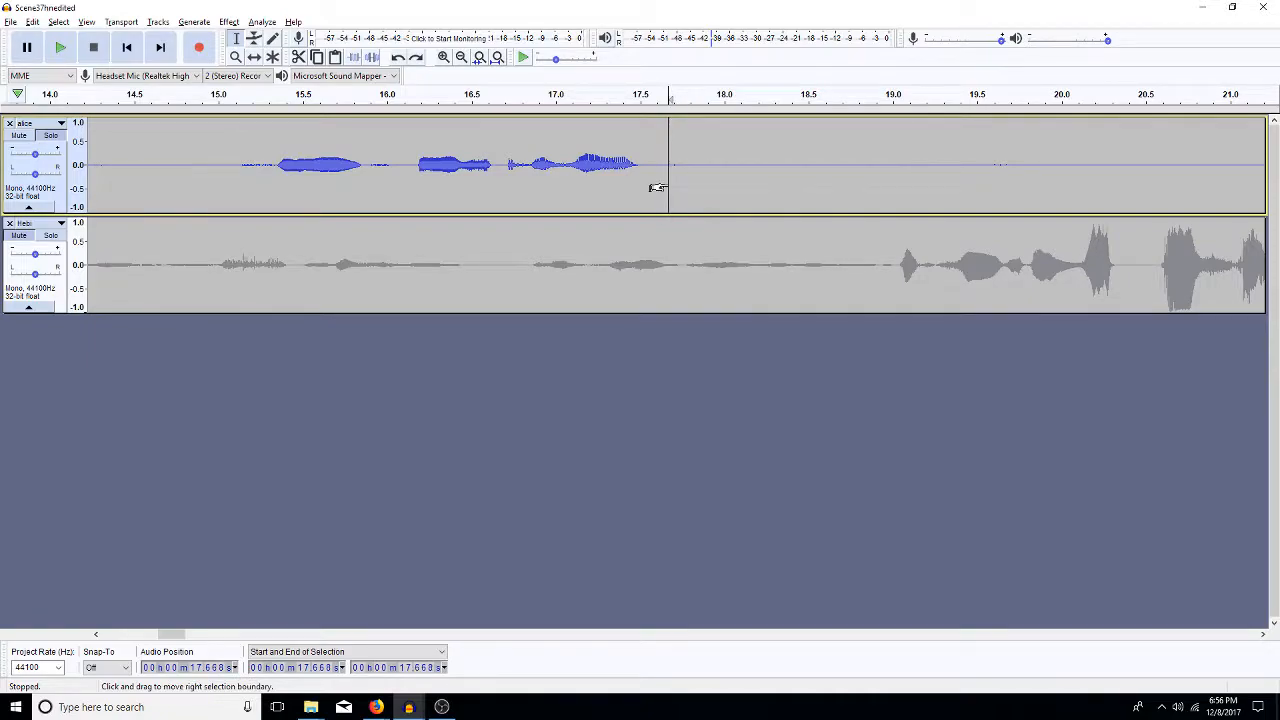
left_click_drag(655, 187, 770, 174)
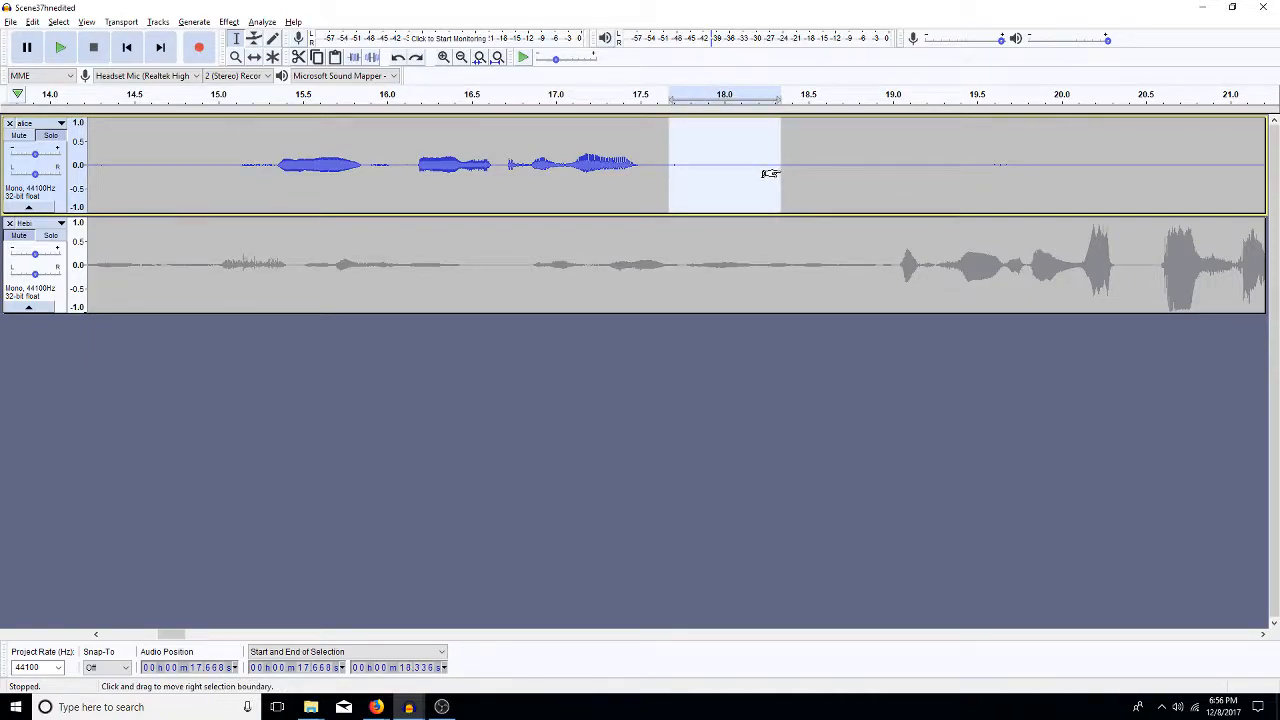
left_click(506, 188)
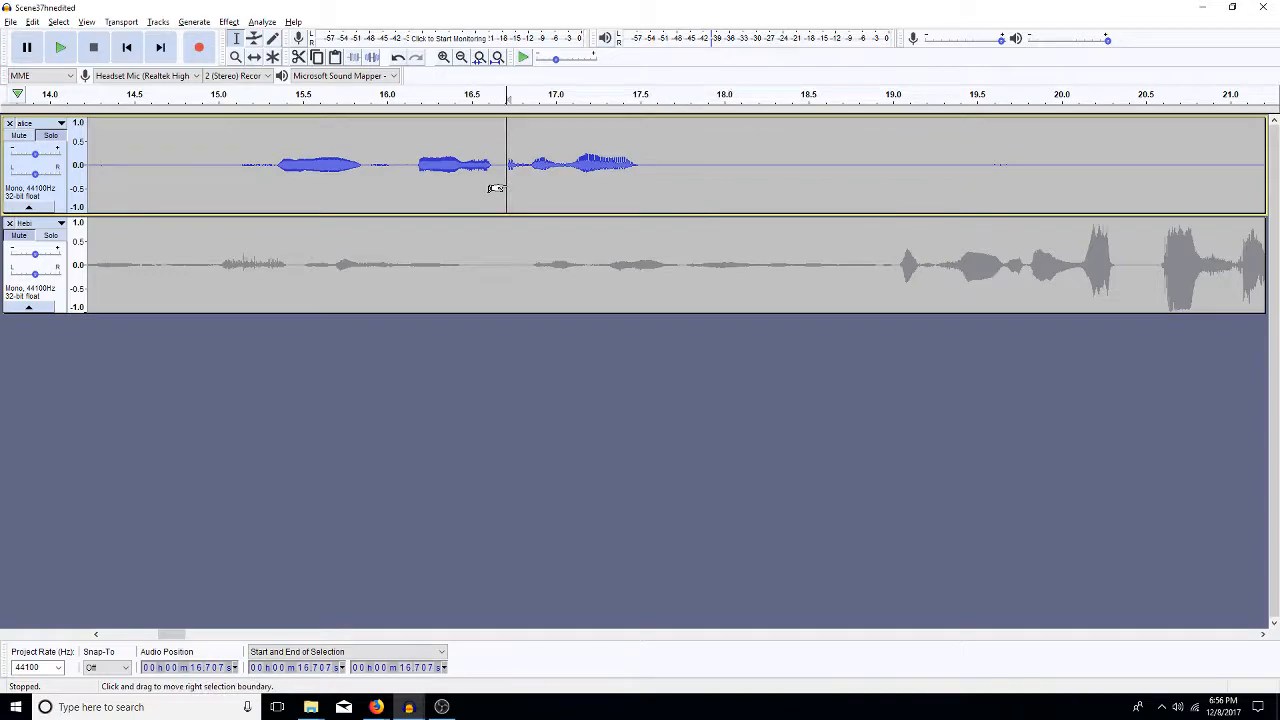
key("space")
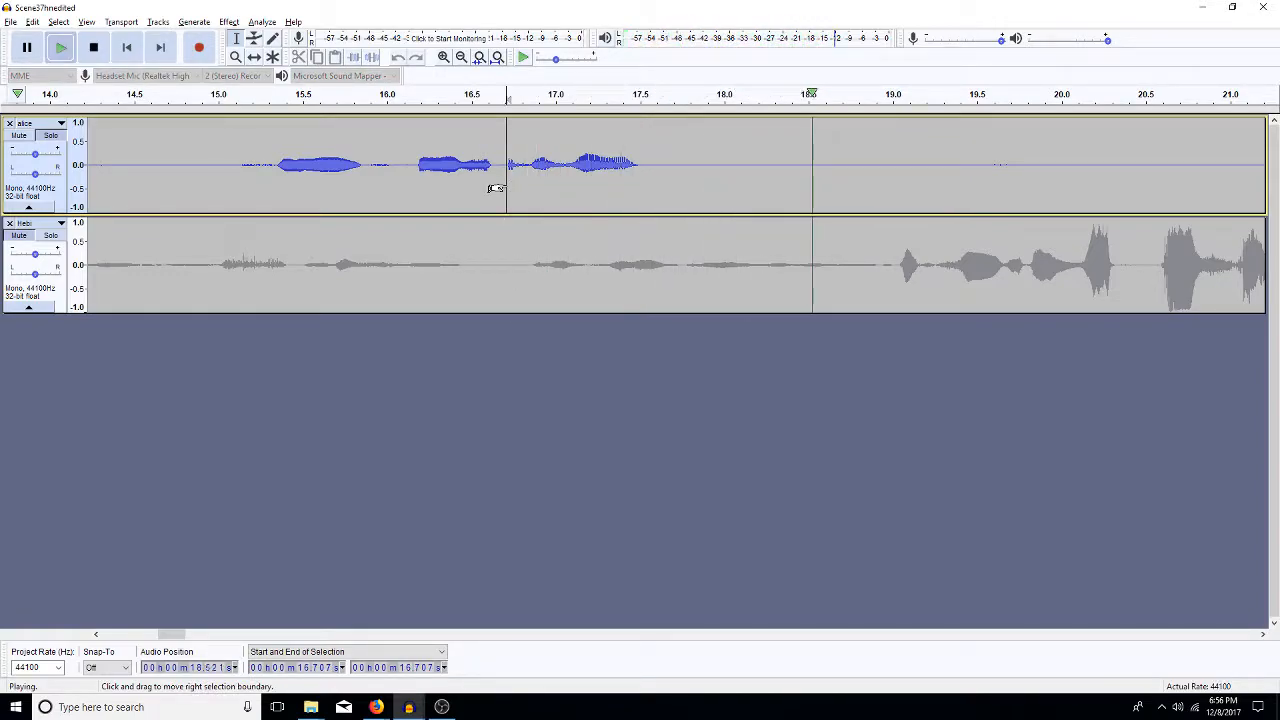
key("space")
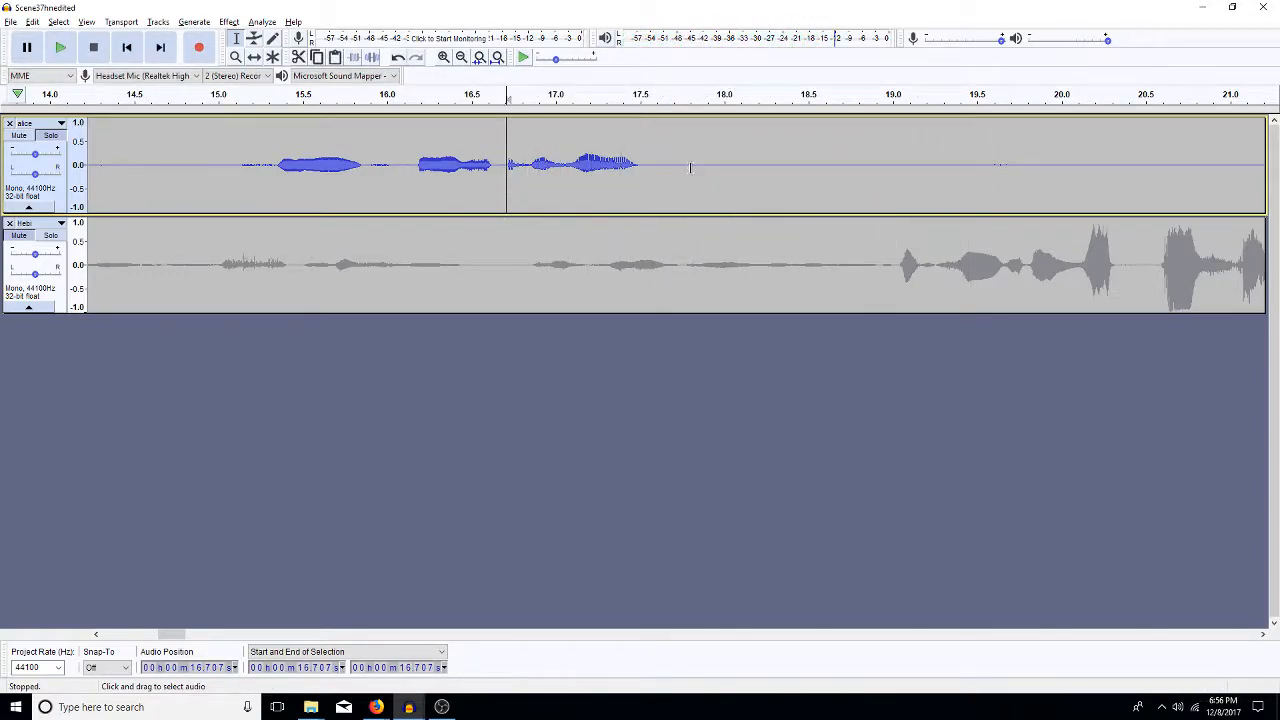
key("ctrl+z")
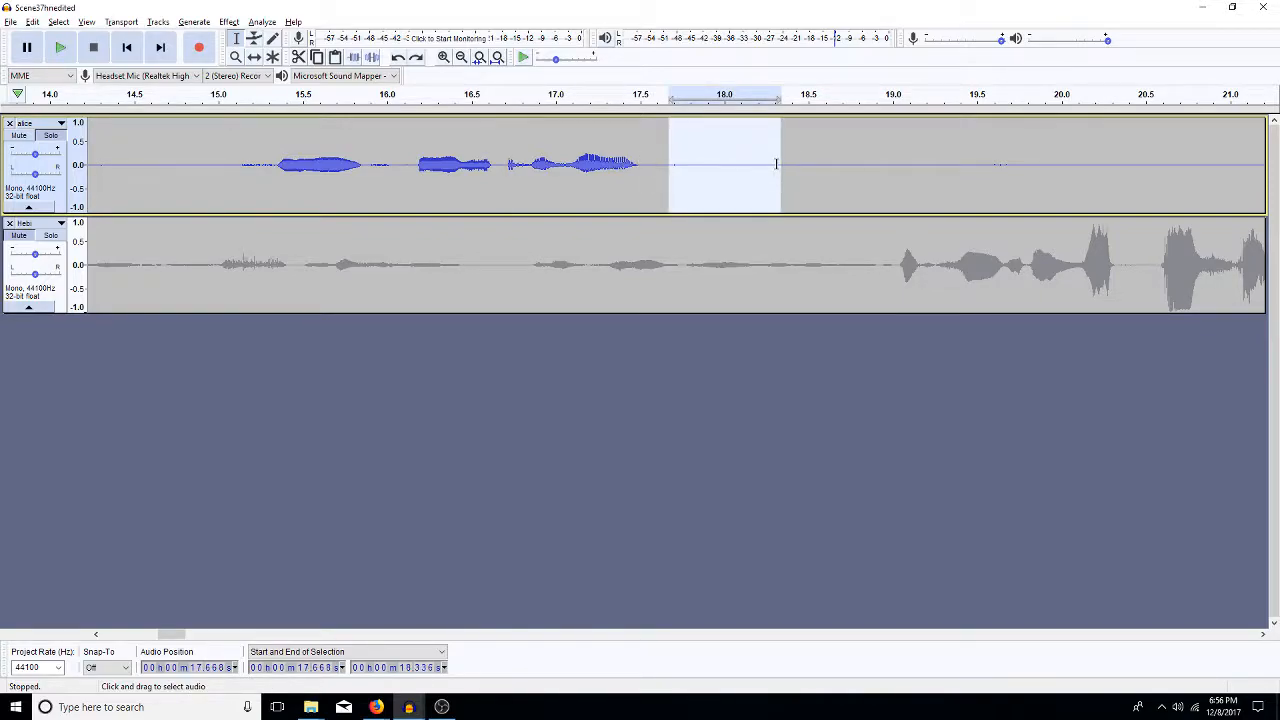
Play the first track's gap from about 17.668 s to 23.805 s, and silence that whole stretch.
left_click_drag(771, 174, 1245, 150)
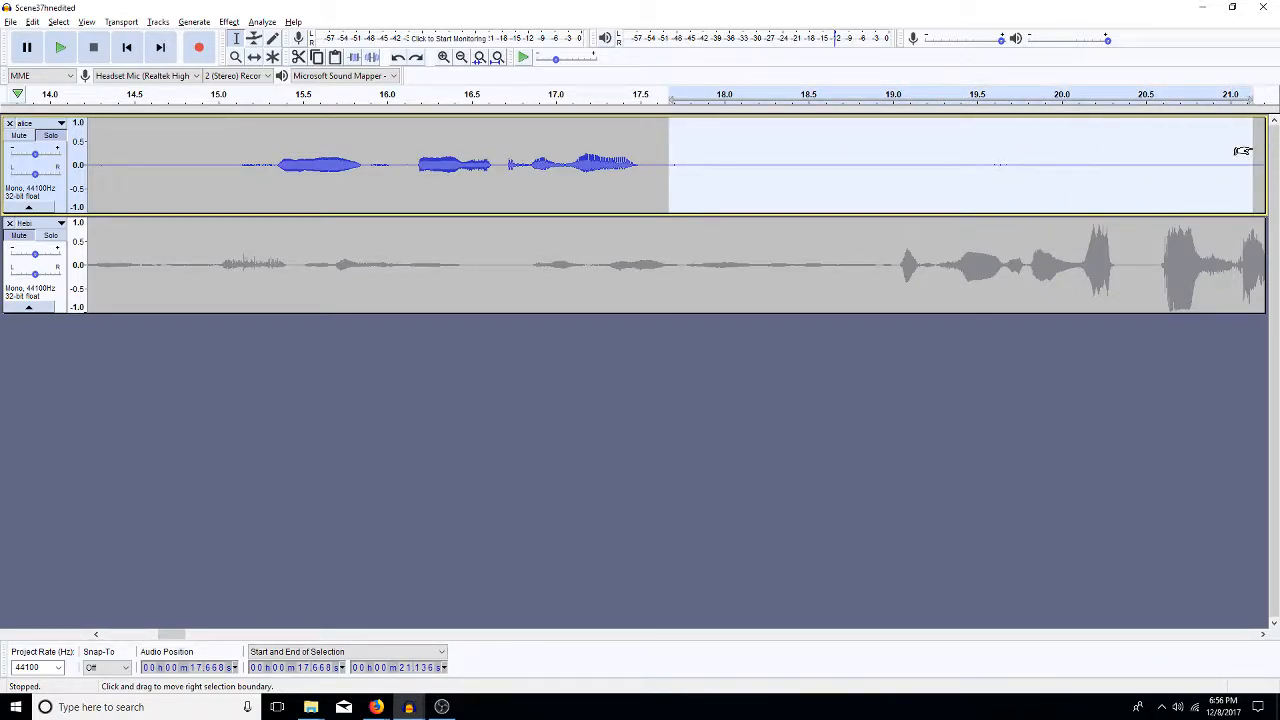
left_click(461, 57)
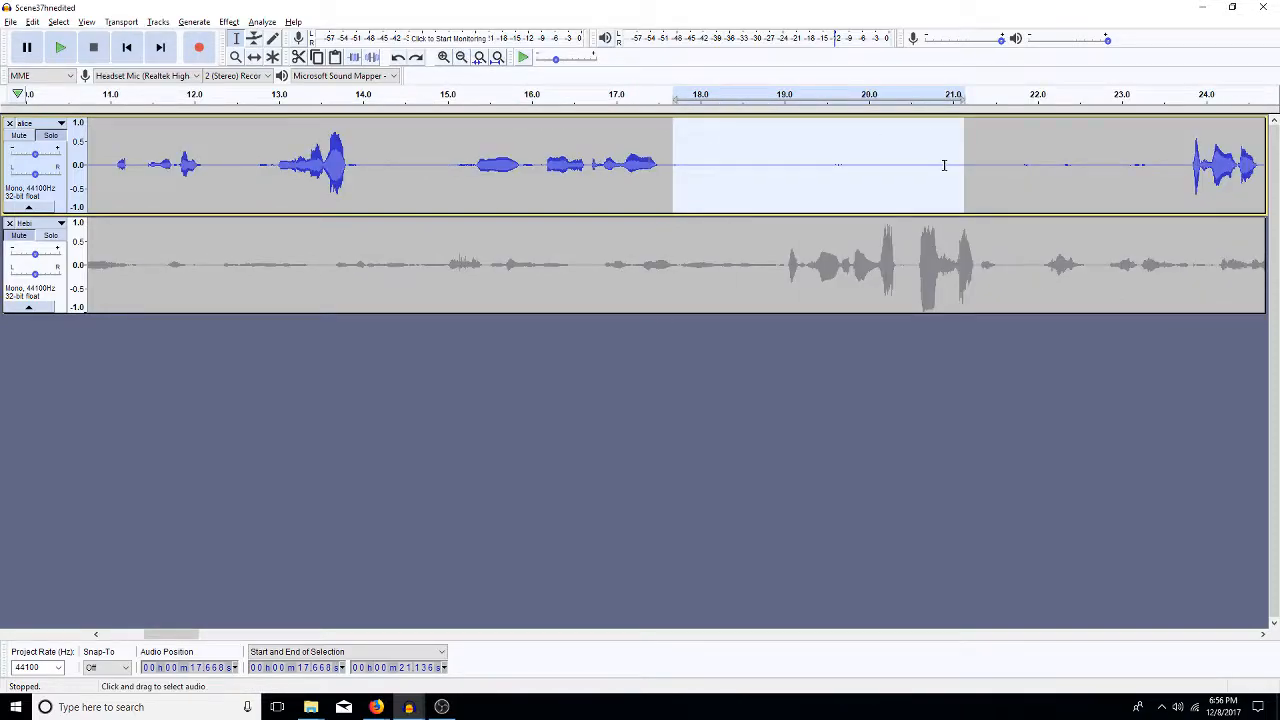
left_click_drag(943, 189, 1177, 146)
key("shift+Right")
key("shift+Right")
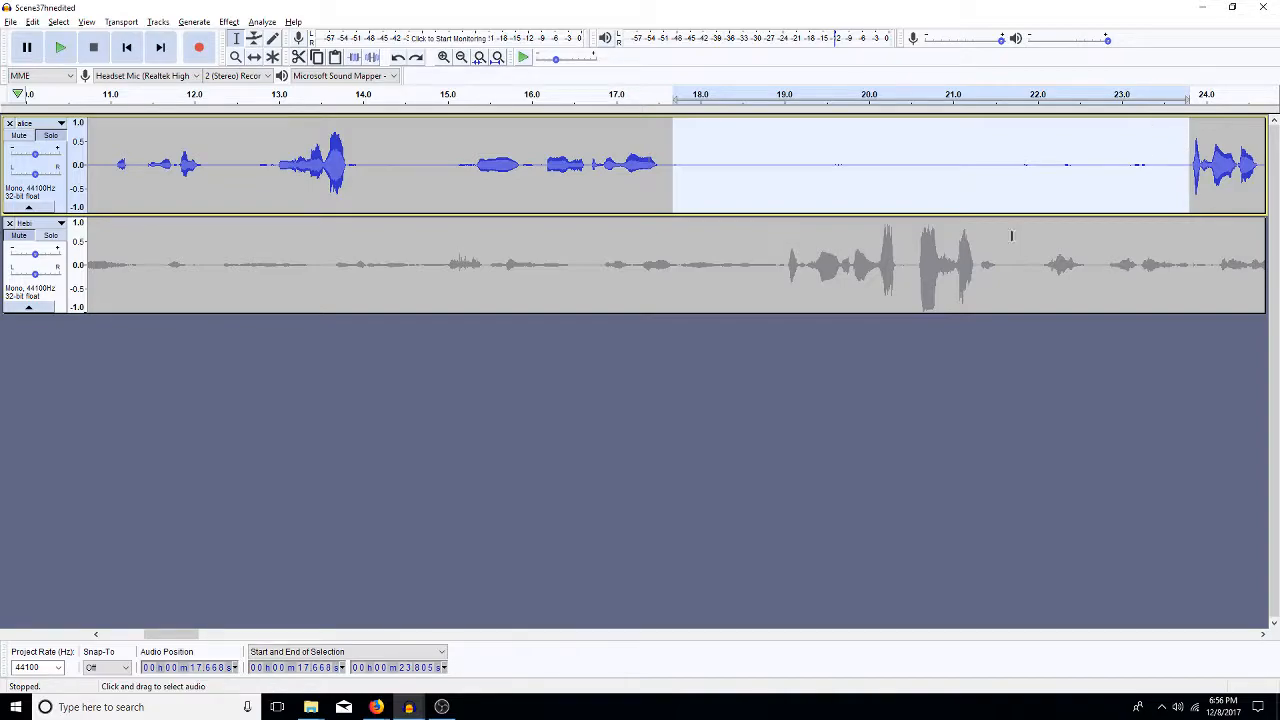
key("space")
key("Right")
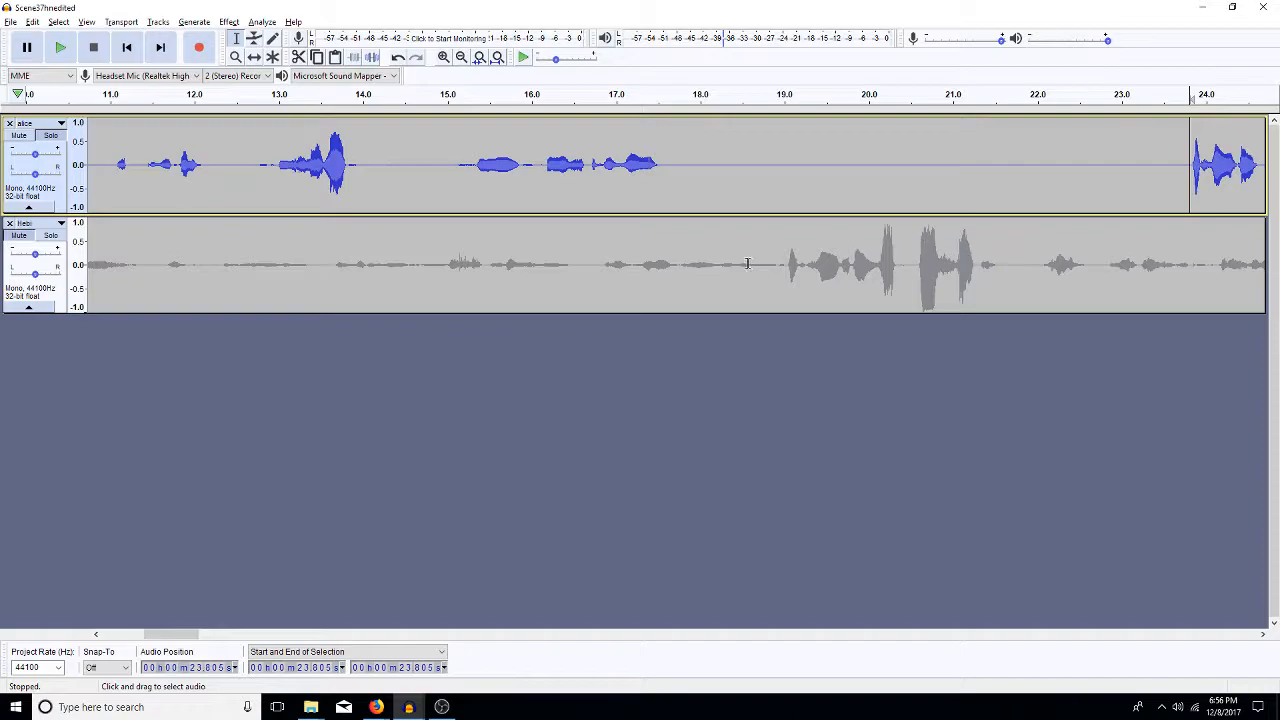
Play part of the first track's gap after the 13.8 s phrase, and silence it from about 13.927 s to 15.121 s.
left_click_drag(374, 185, 419, 205)
key("space")
key("space")
left_click_drag(457, 180, 357, 186)
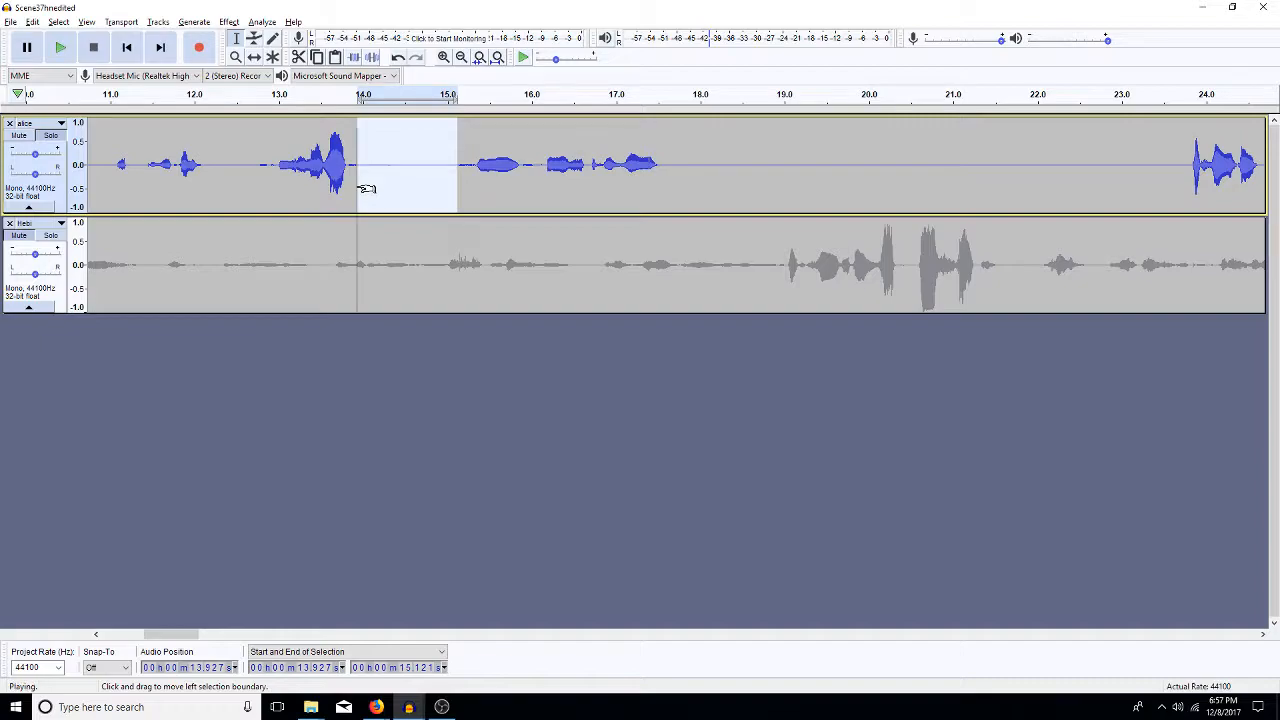
key("space")
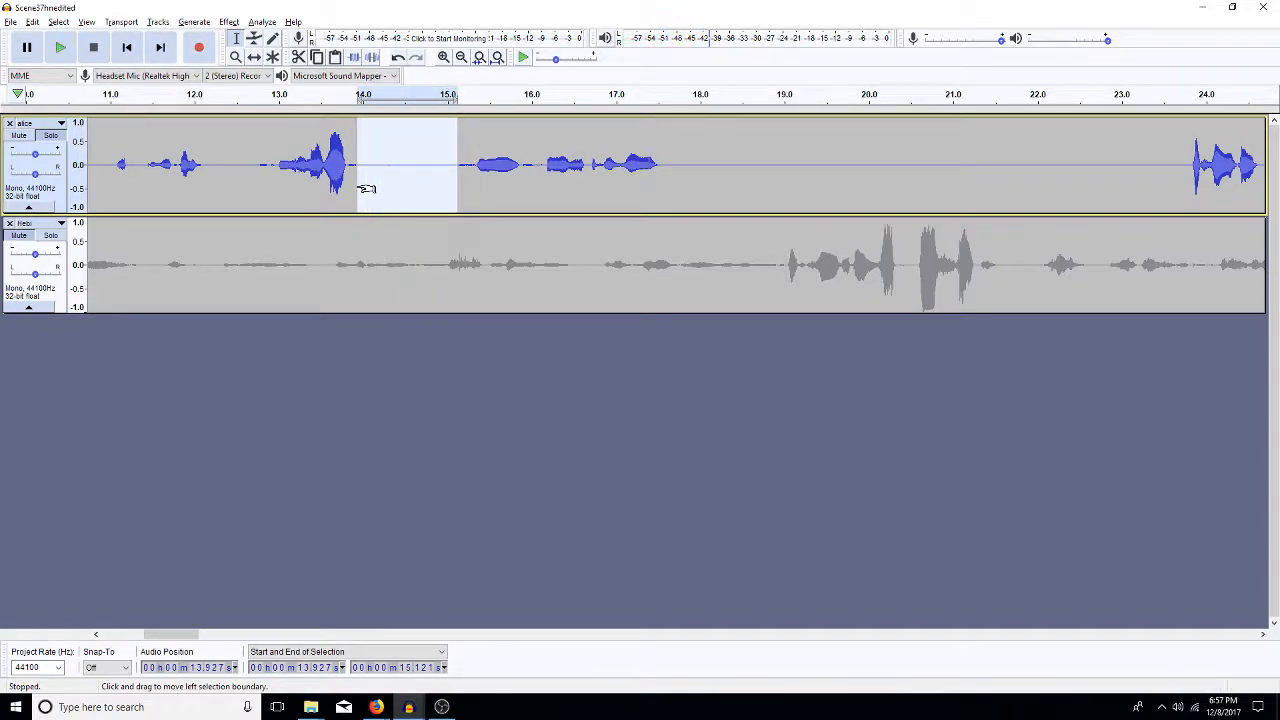
Play the first track's phrase before 14 s, and silence the noise right after it, from about 13.816 s to 13.959 s.
left_click(271, 164)
key("space")
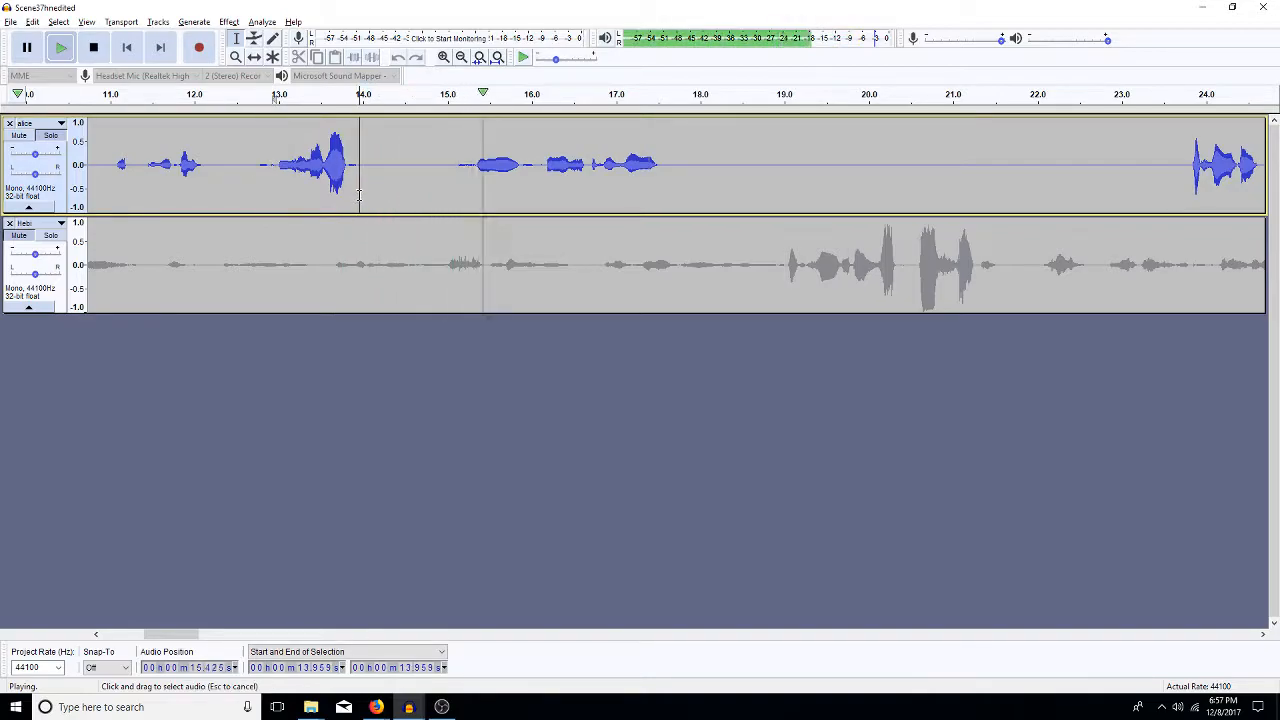
left_click_drag(359, 195, 346, 197)
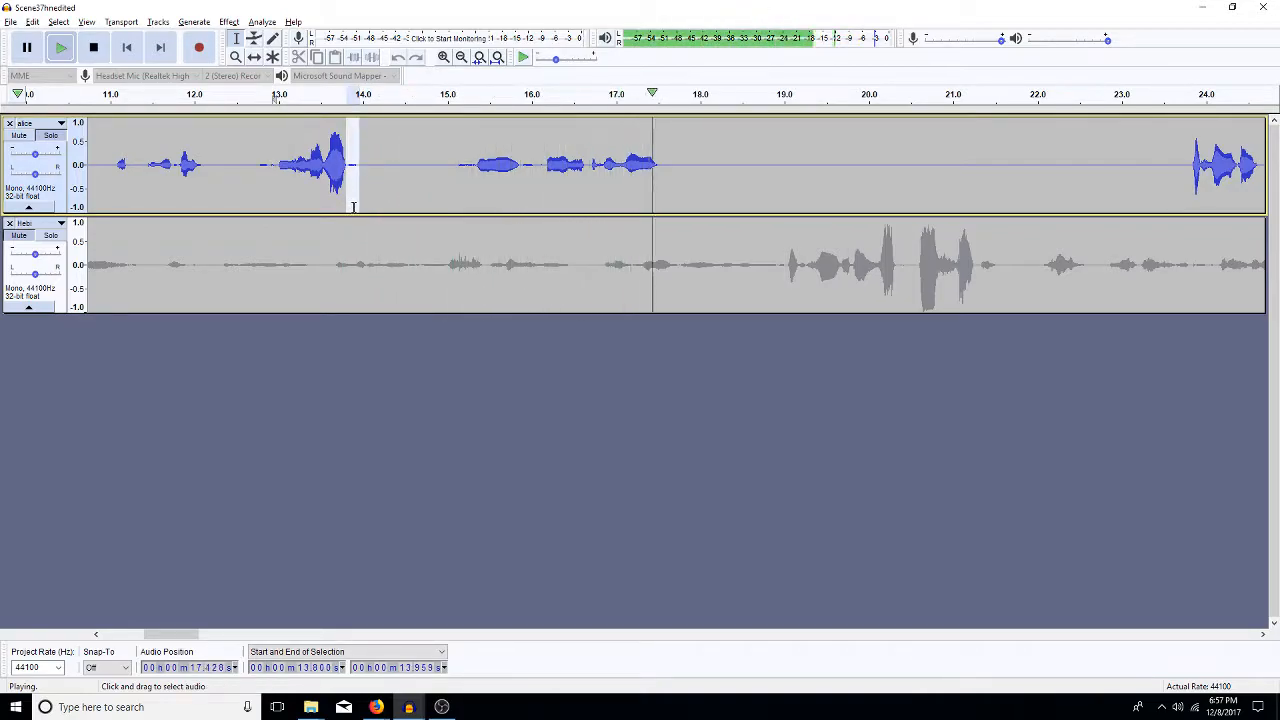
key("space")
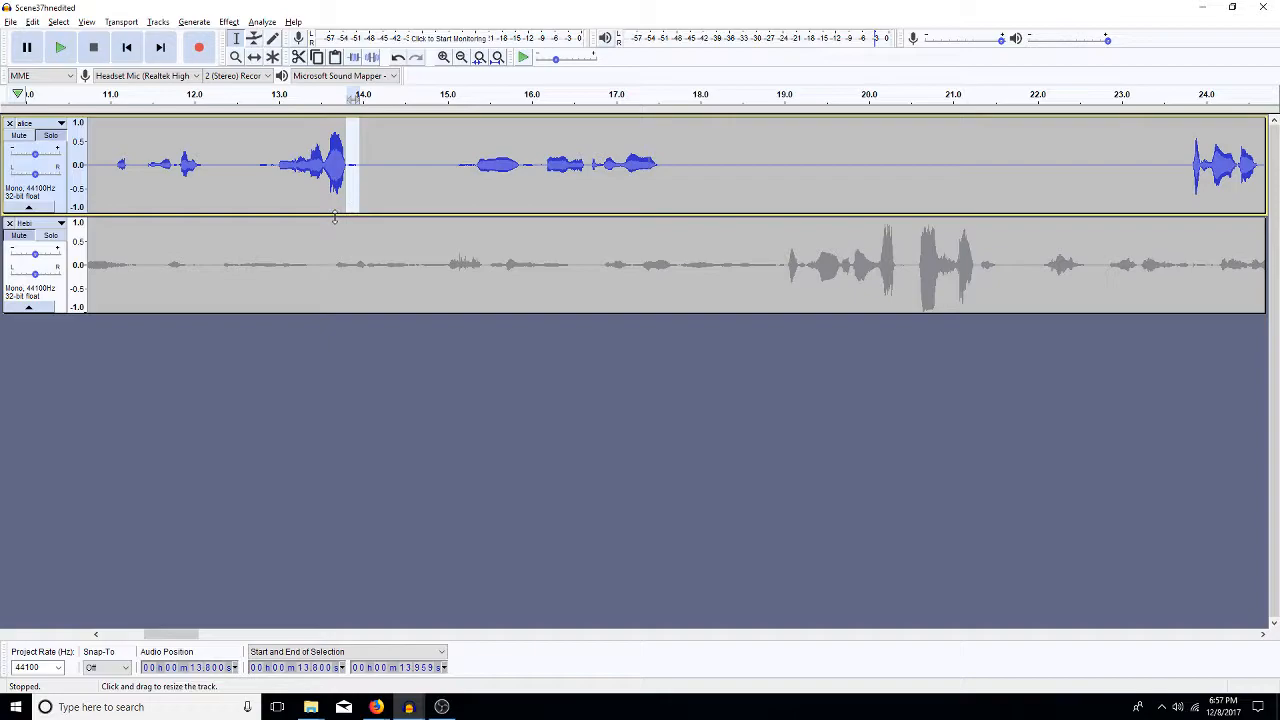
left_click_drag(357, 208, 358, 212)
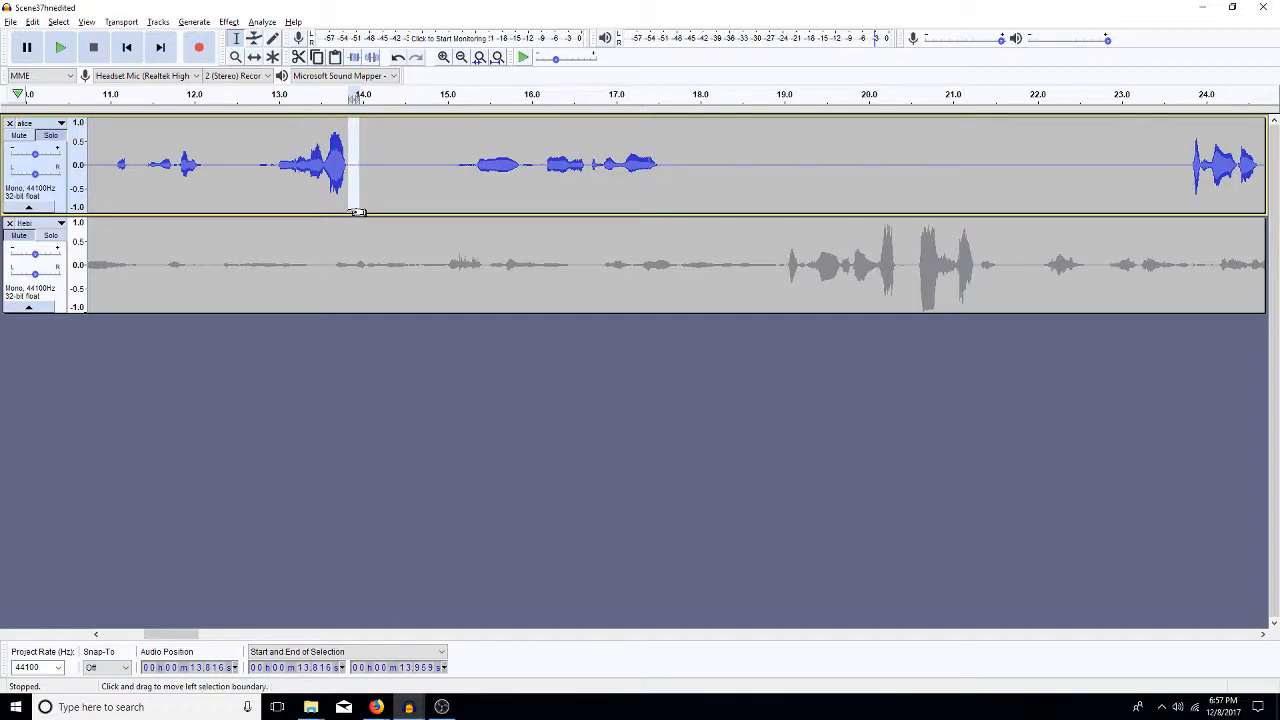
Play the first track from about 12.171 s, and check the faint noise from about 12.741 s to 13.073 s.
left_click(209, 165)
key("space")
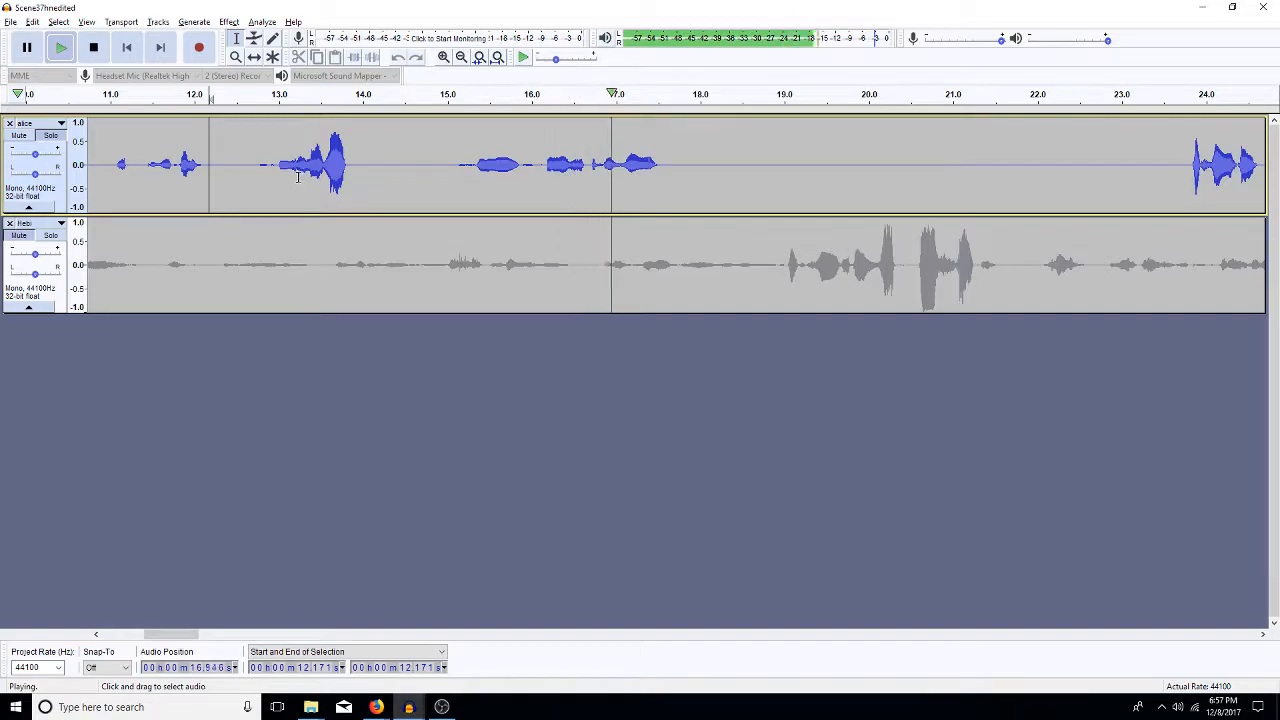
left_click_drag(284, 192, 257, 194)
key("space")
key("space")
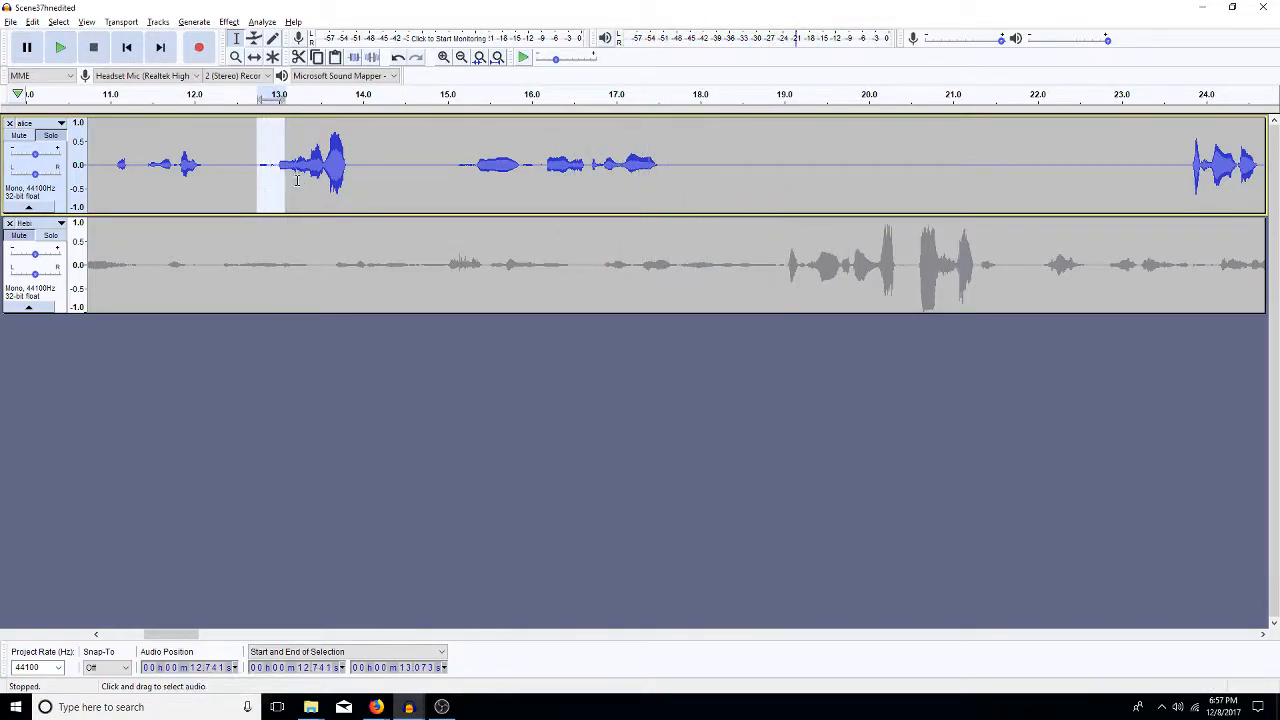
Try cleaning the first track's faint noise from about 12.654 s to 12.994 s, play from its start, and undo the last edit.
left_click(290, 180)
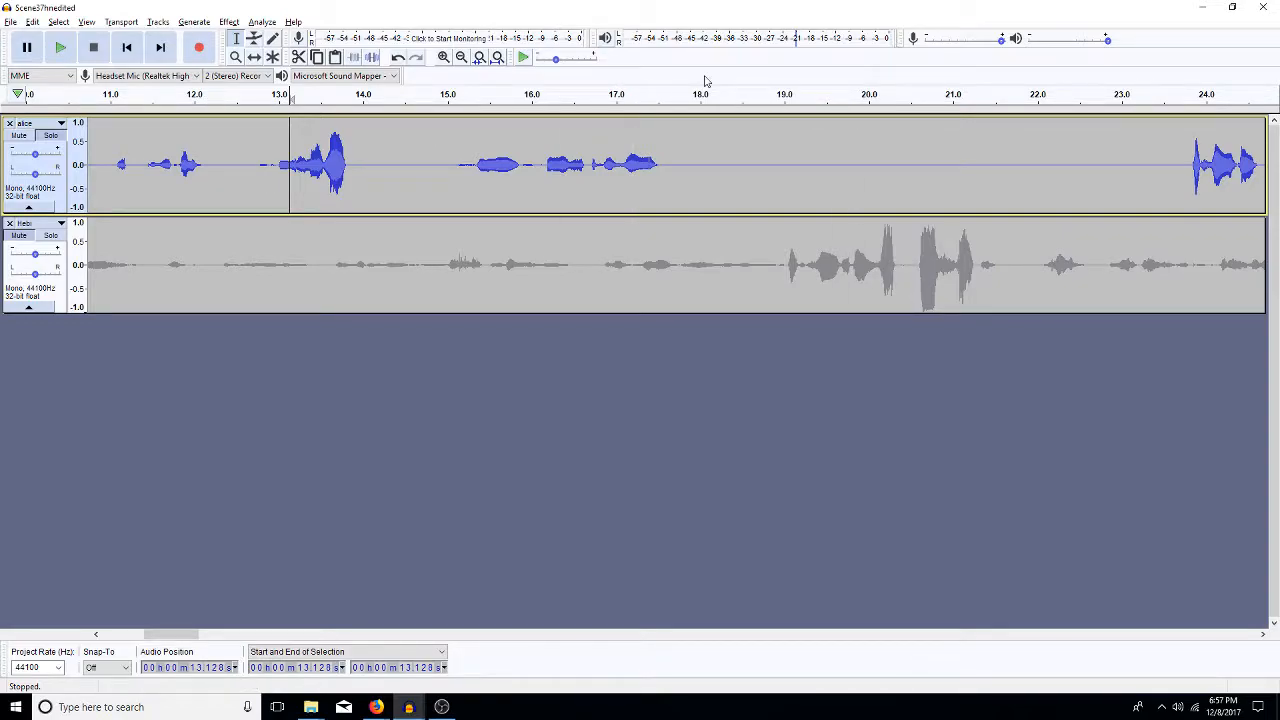
left_click(443, 58)
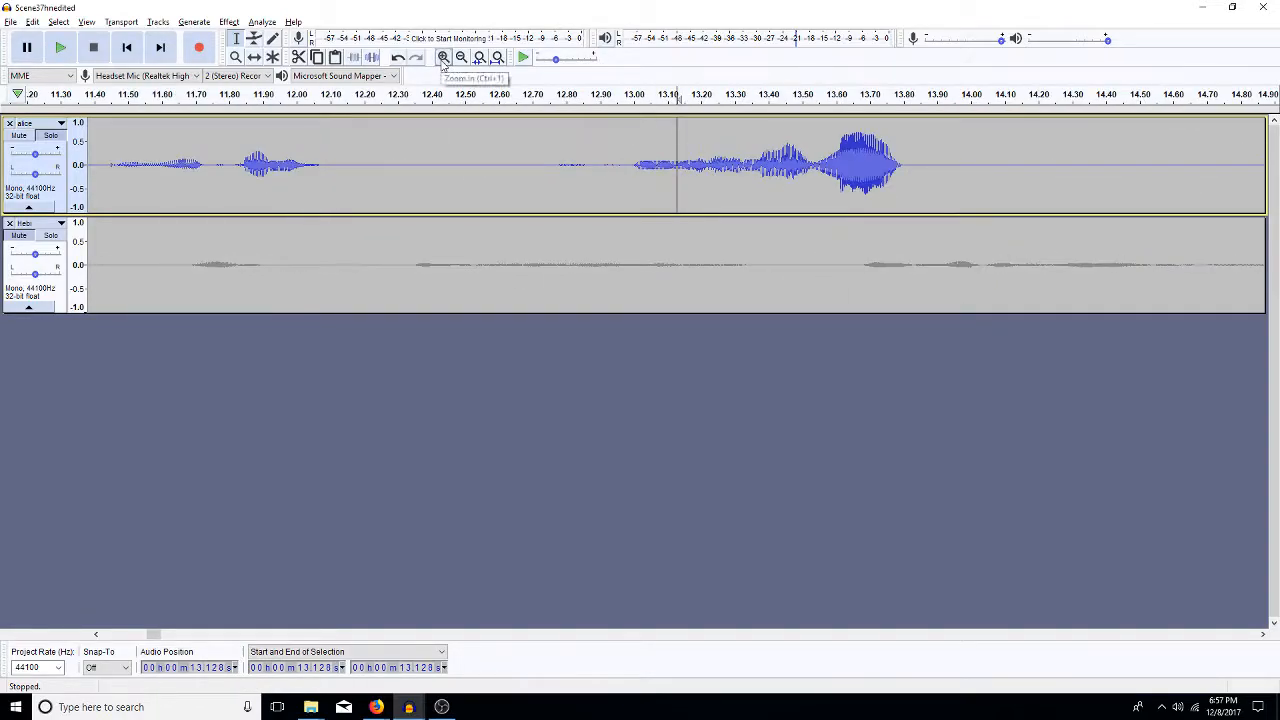
left_click_drag(630, 163, 517, 165)
key("space")
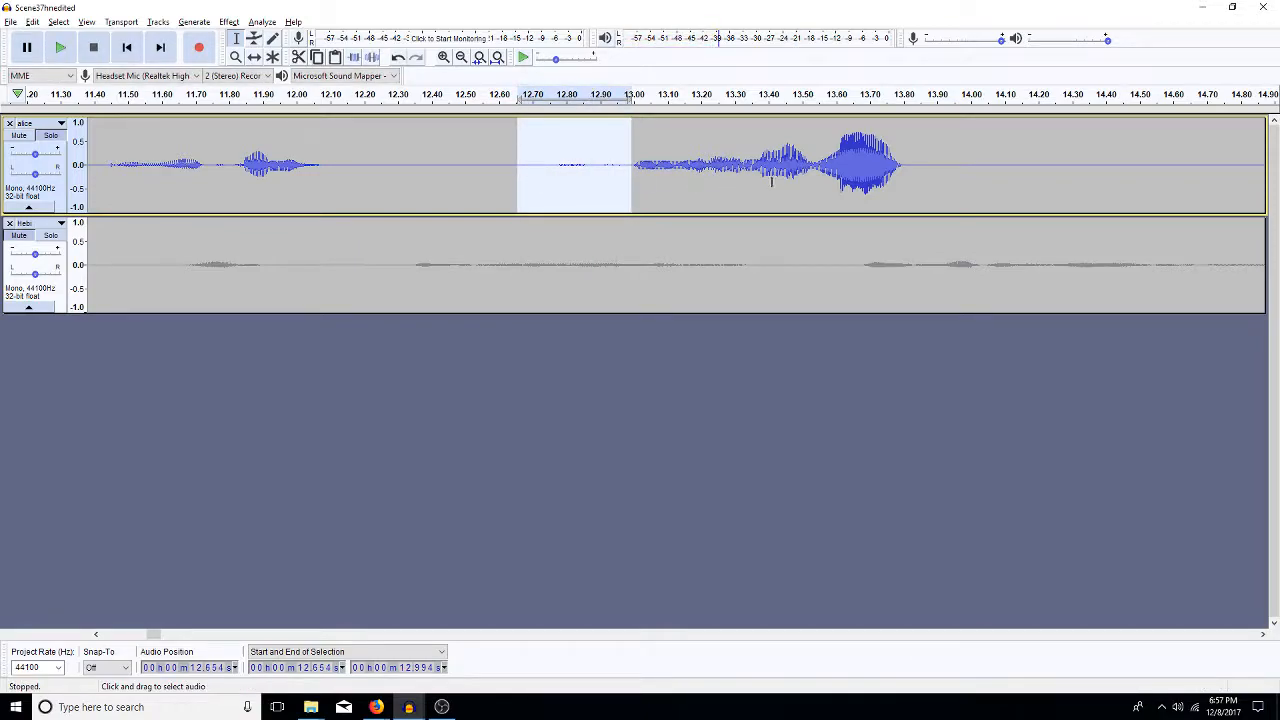
key("Left")
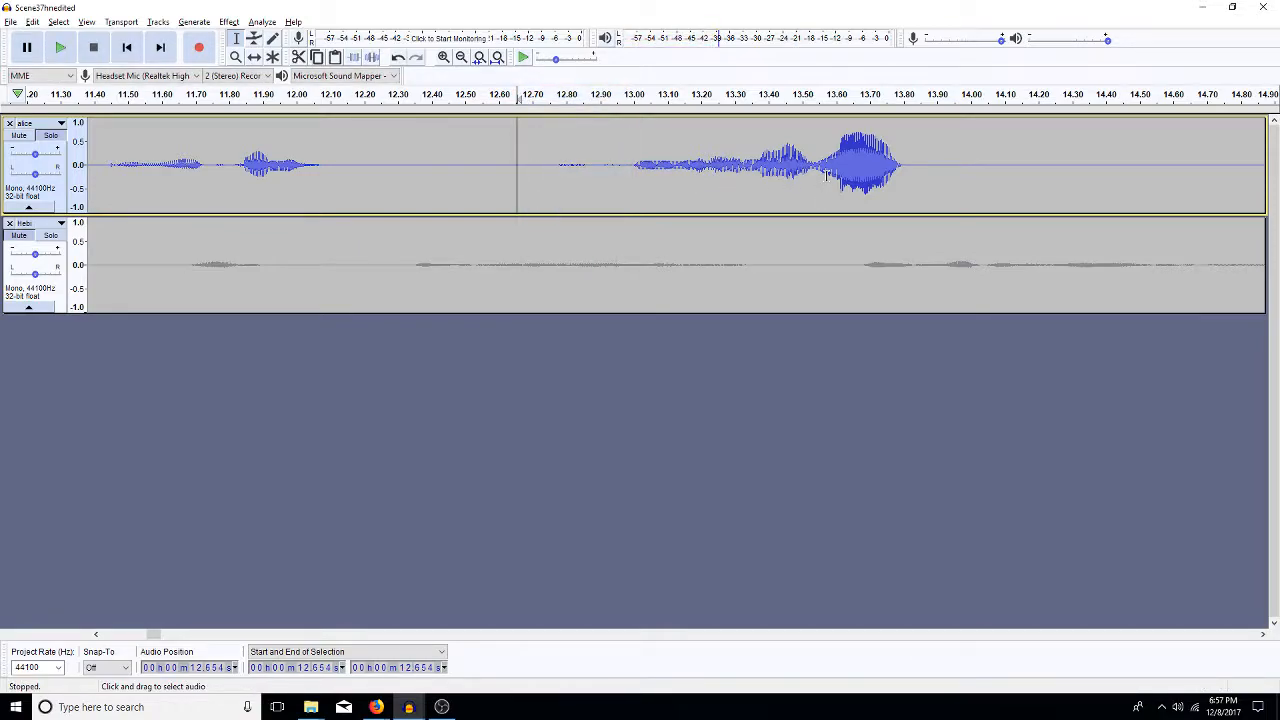
key("space")
key("space")
key("ctrl+z")
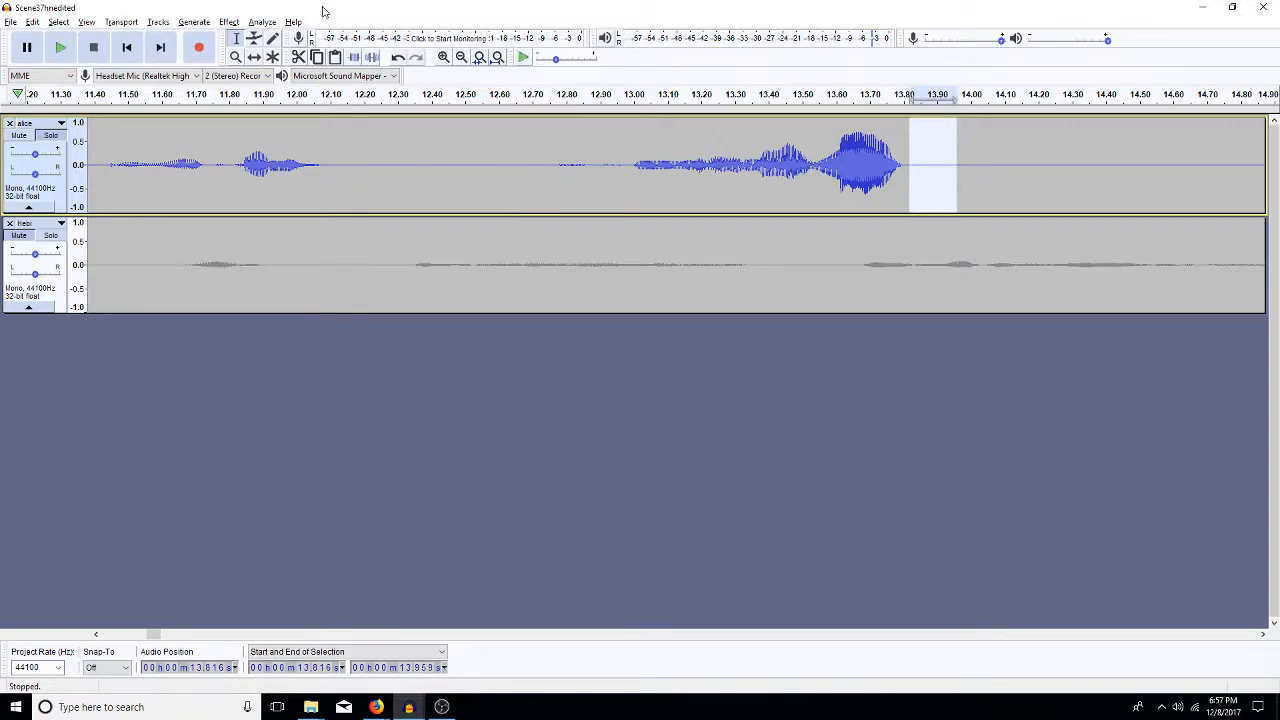
Play the first track from about 16.039 s and 23.781 s, and silence the short gap from about 25.110 s to 25.458 s.
left_click(461, 58)
left_click(461, 58)
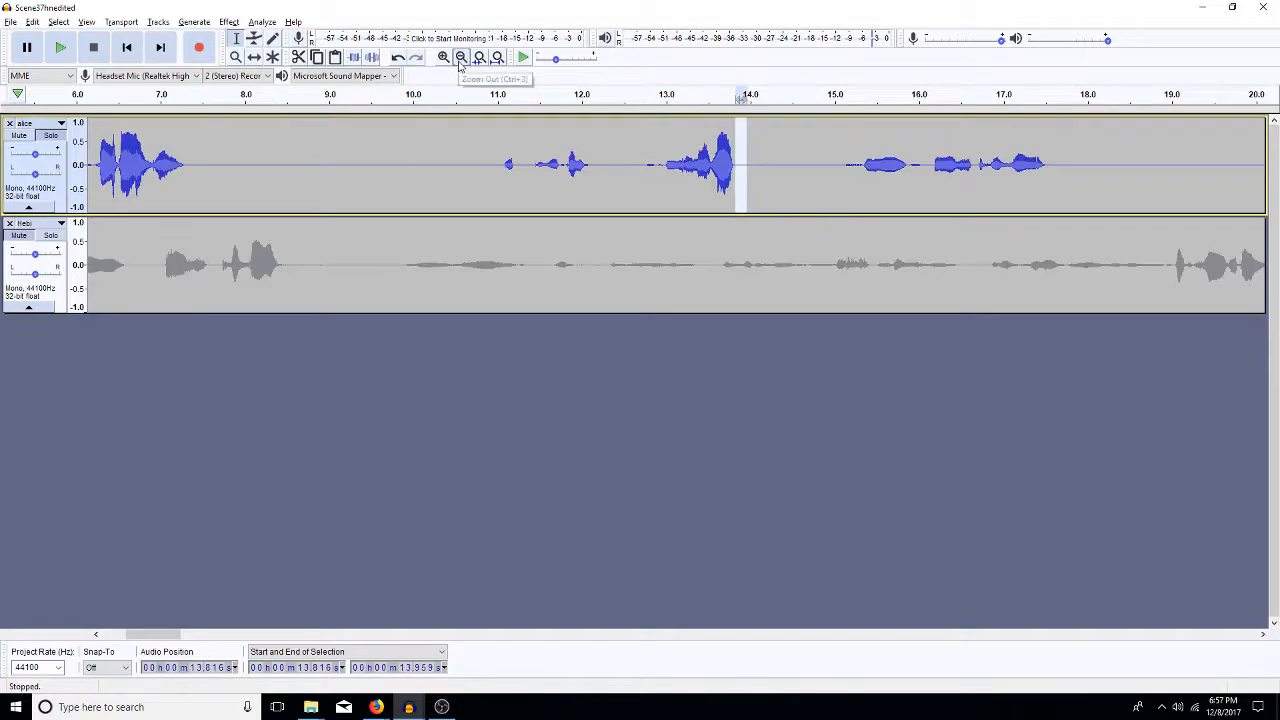
left_click(920, 160)
key("space")
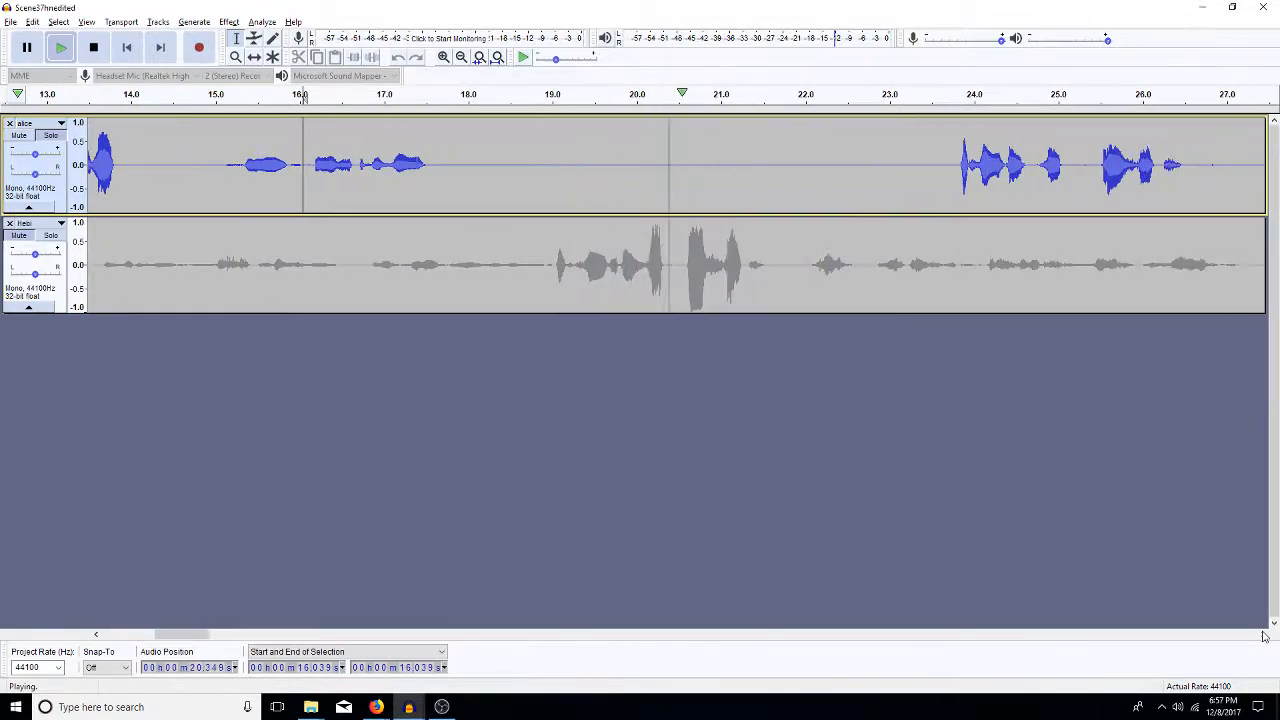
left_click(855, 170)
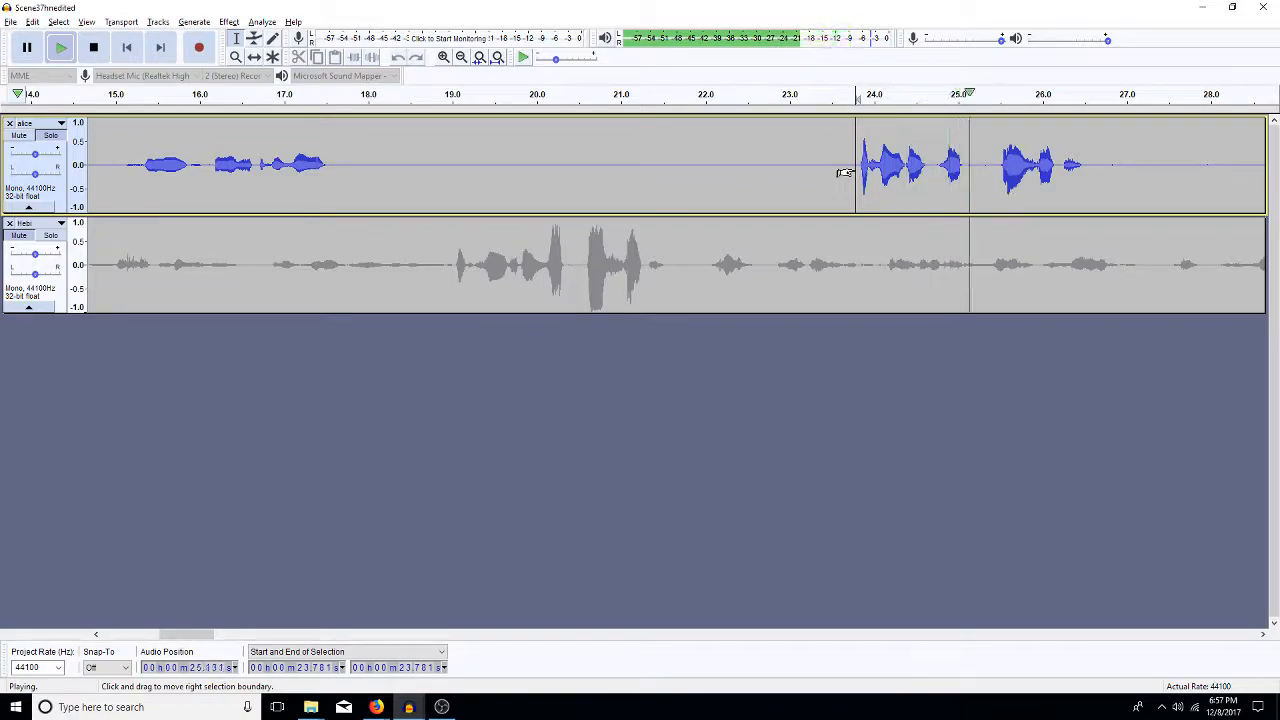
key("space")
left_click_drag(996, 165, 968, 187)
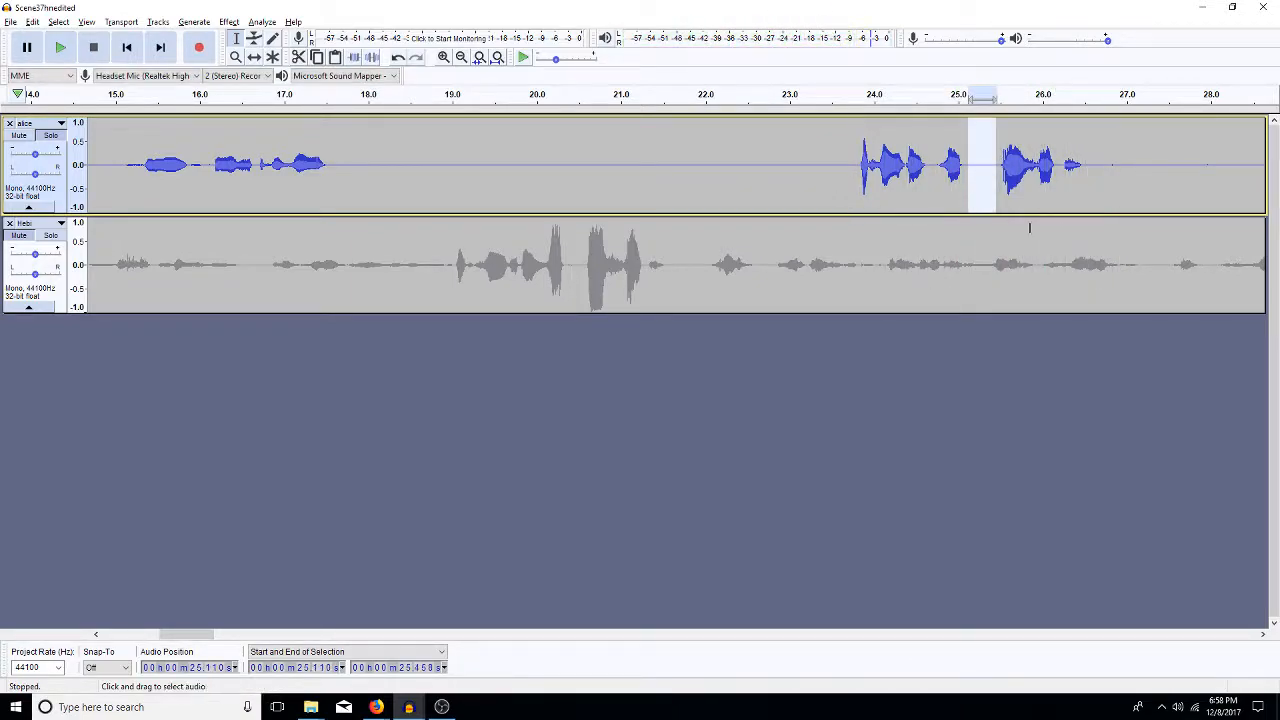
Play the first track from about 25.798 s, and silence the gap from about 26.517 s to 30.290 s.
left_click(1263, 634)
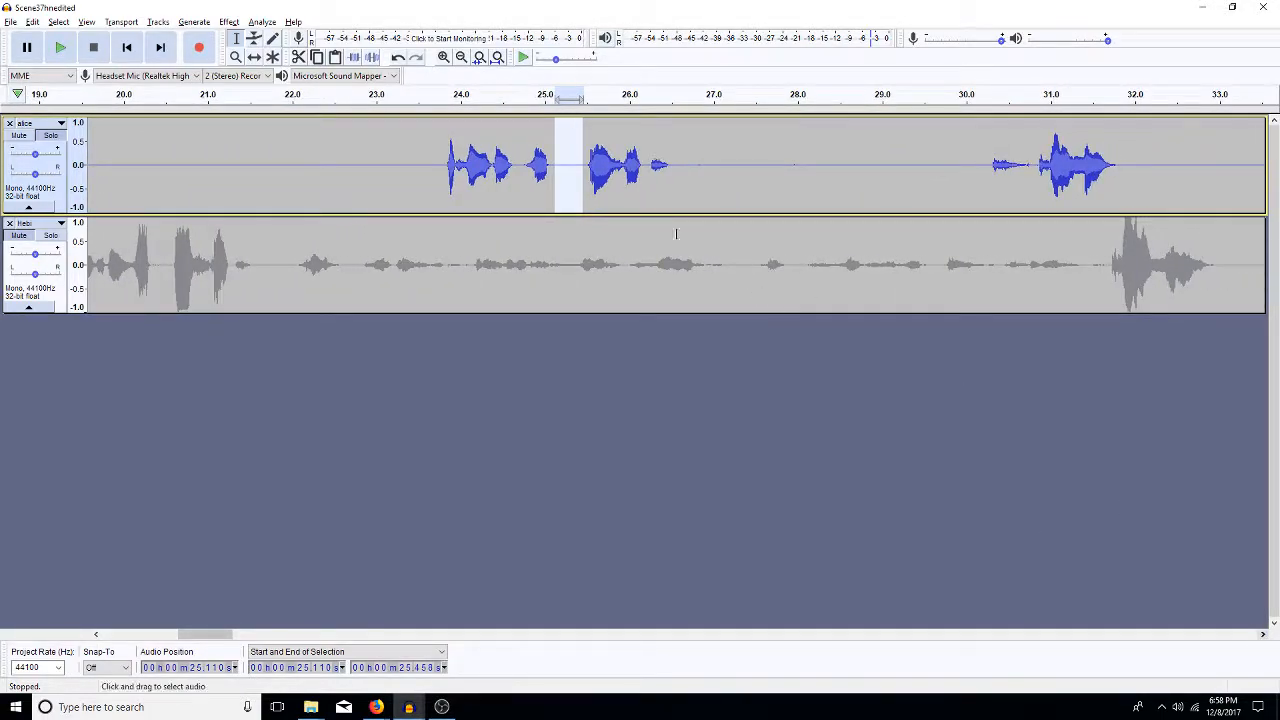
left_click(610, 192)
key("space")
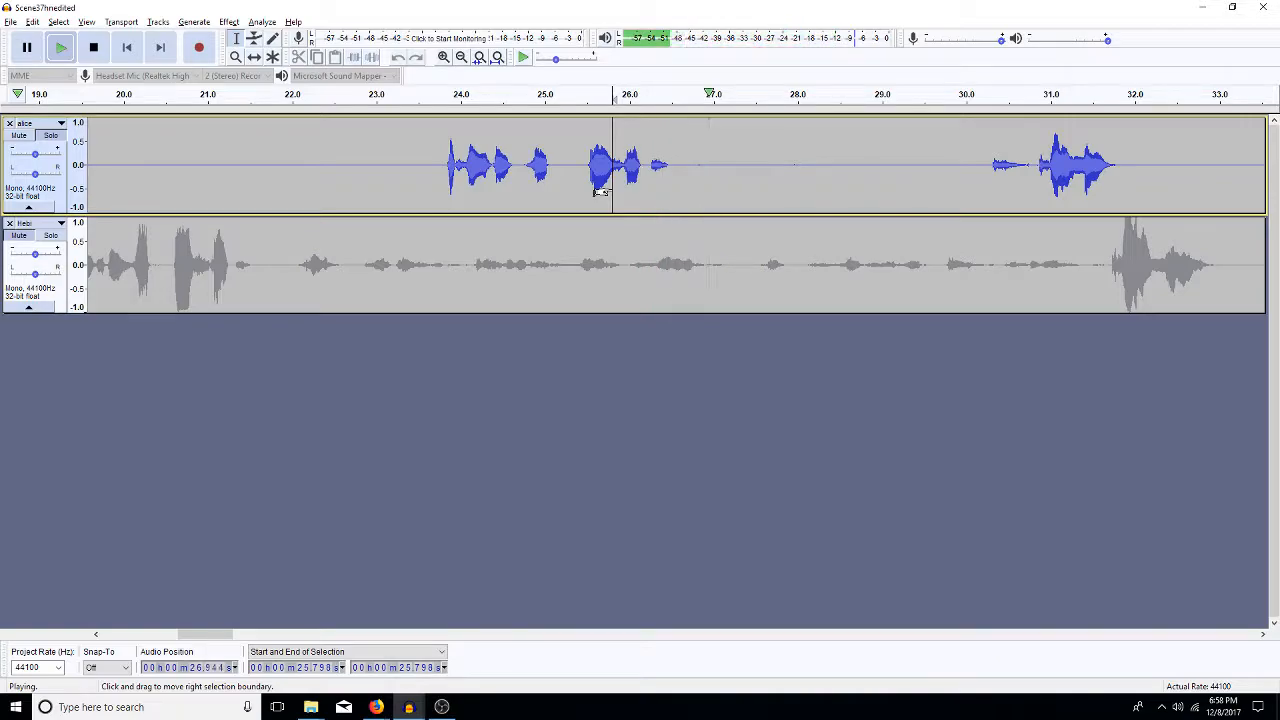
left_click_drag(673, 168, 990, 183)
key("space")
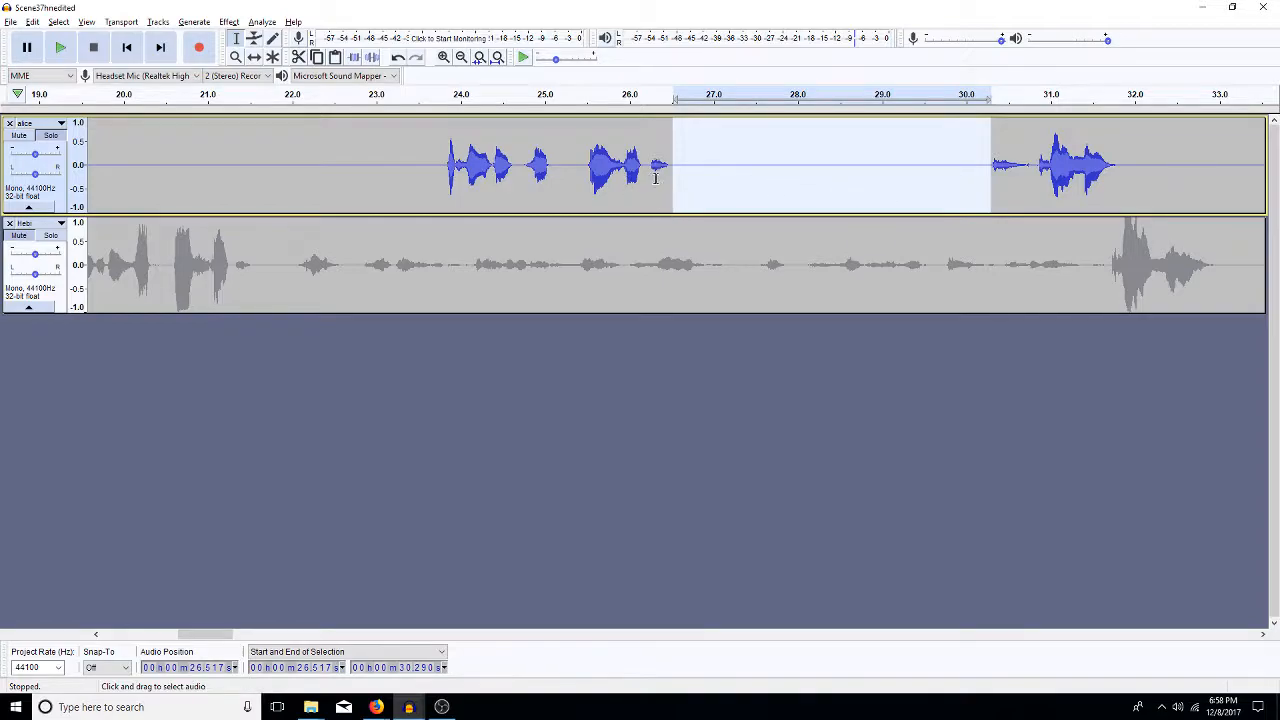
Play the first track from about 25.632 s, and check the small sound from about 26.193 s to 26.430 s.
left_click(598, 175)
key("space")
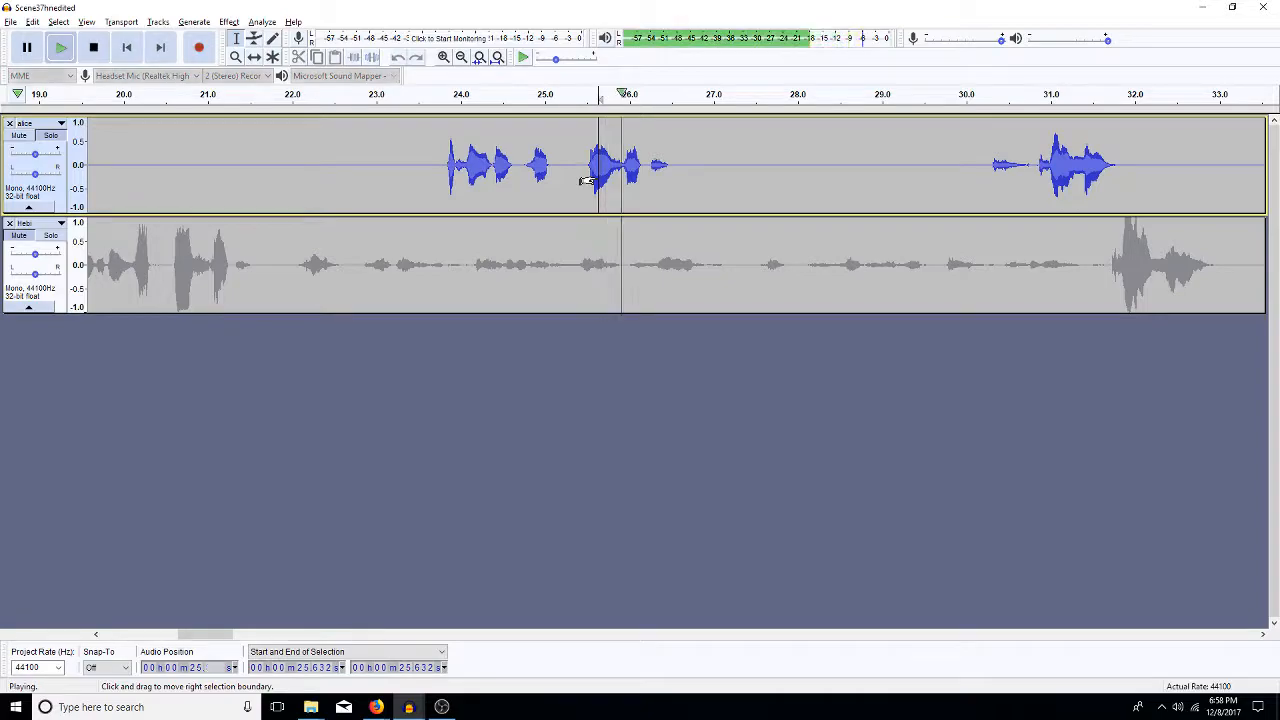
left_click(639, 180)
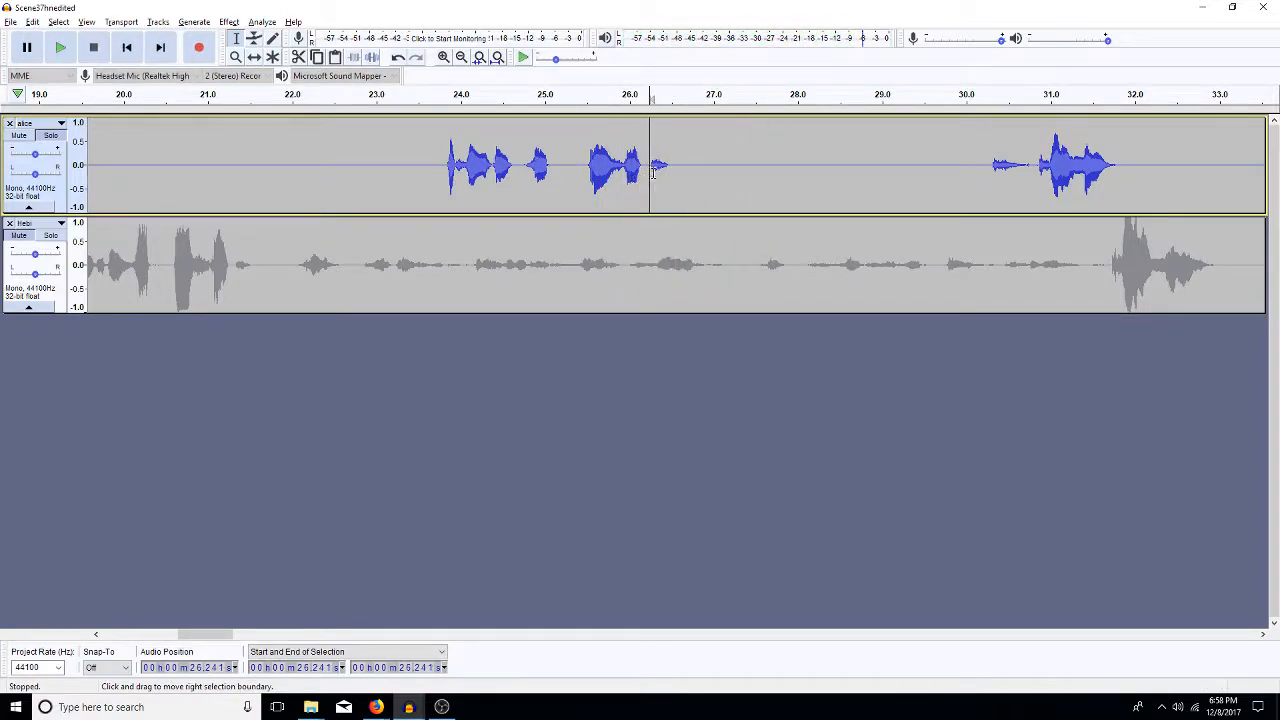
left_click_drag(665, 177, 645, 178)
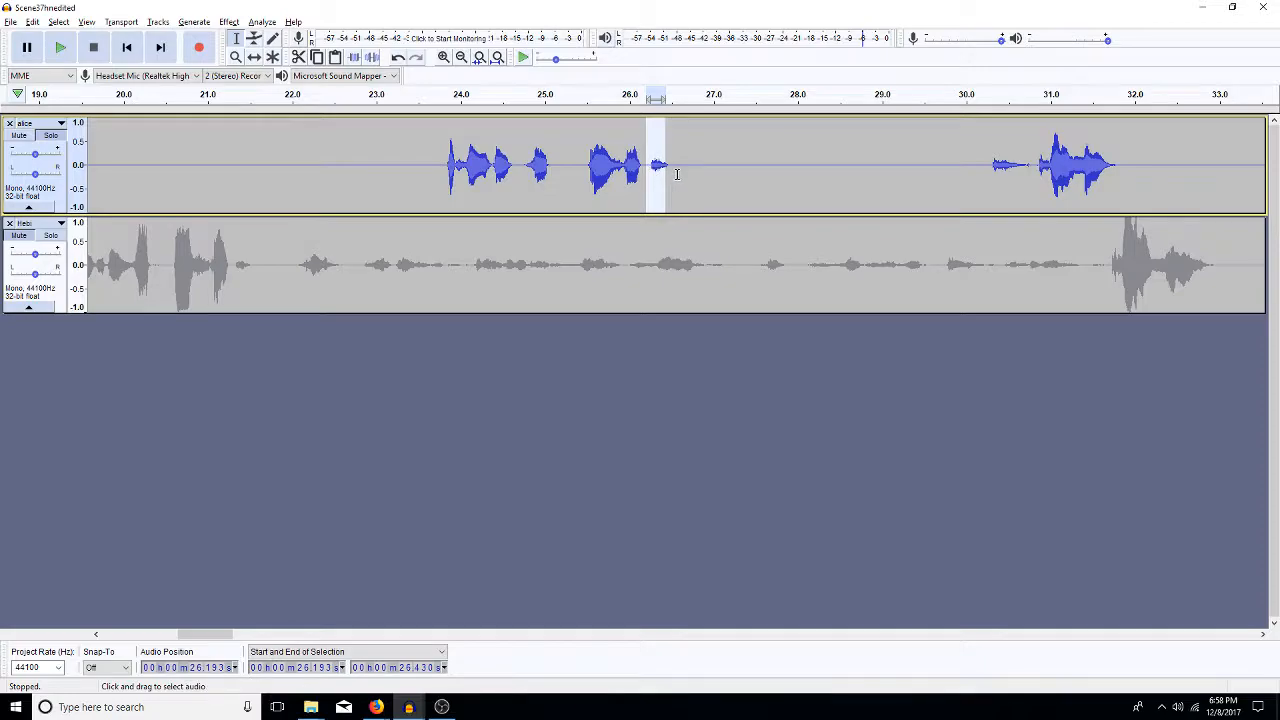
left_click(682, 177)
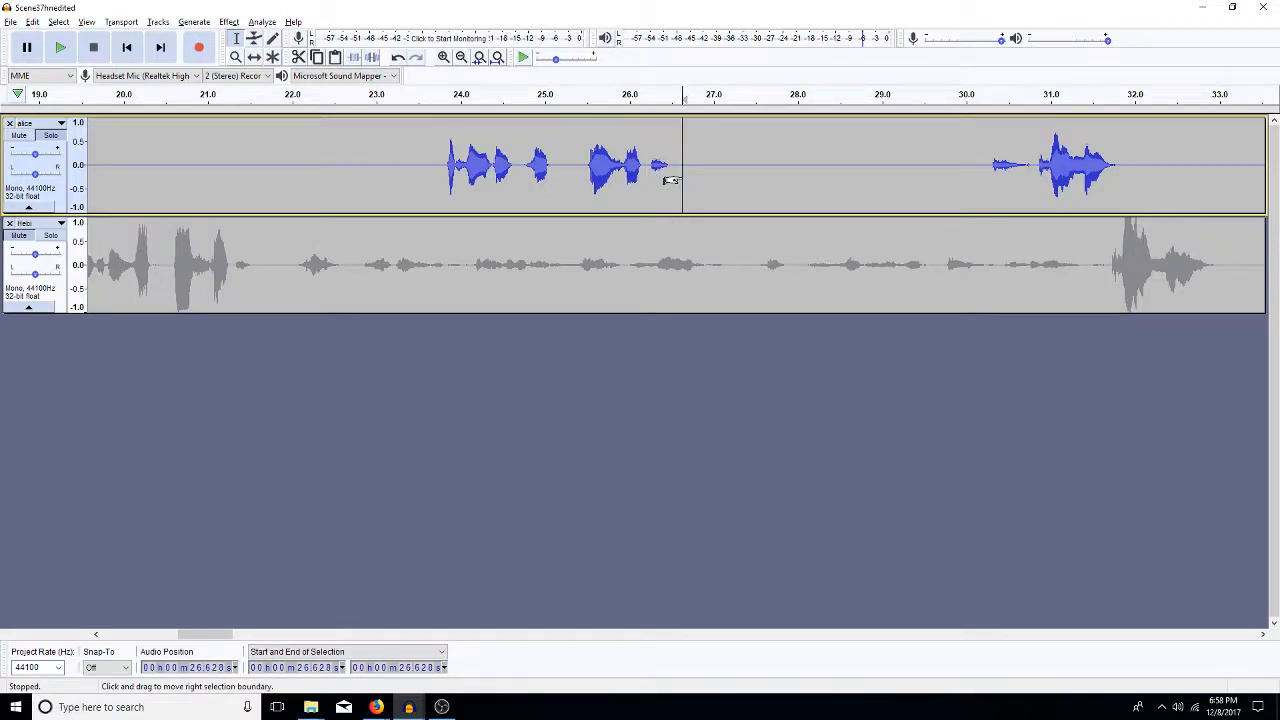
Play the first track from about 30.258 s, and silence the long gap from about 31.824 s to 45.316 s.
left_click(988, 166)
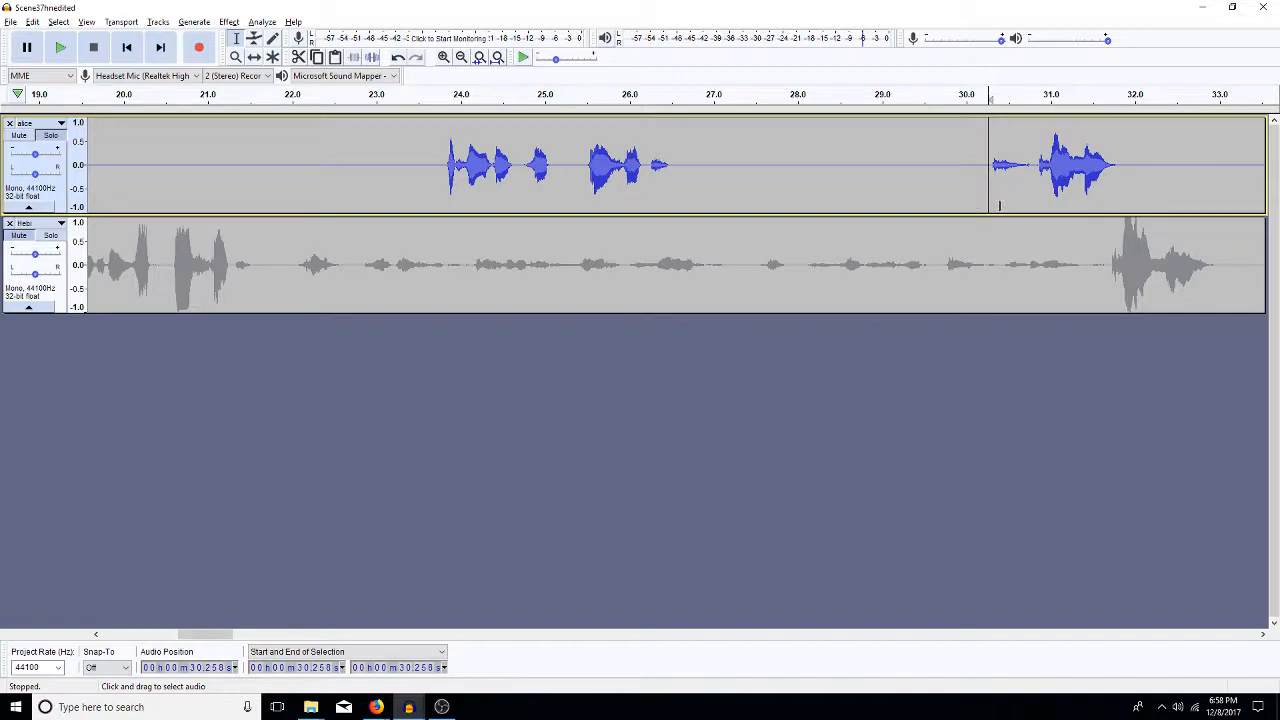
key("space")
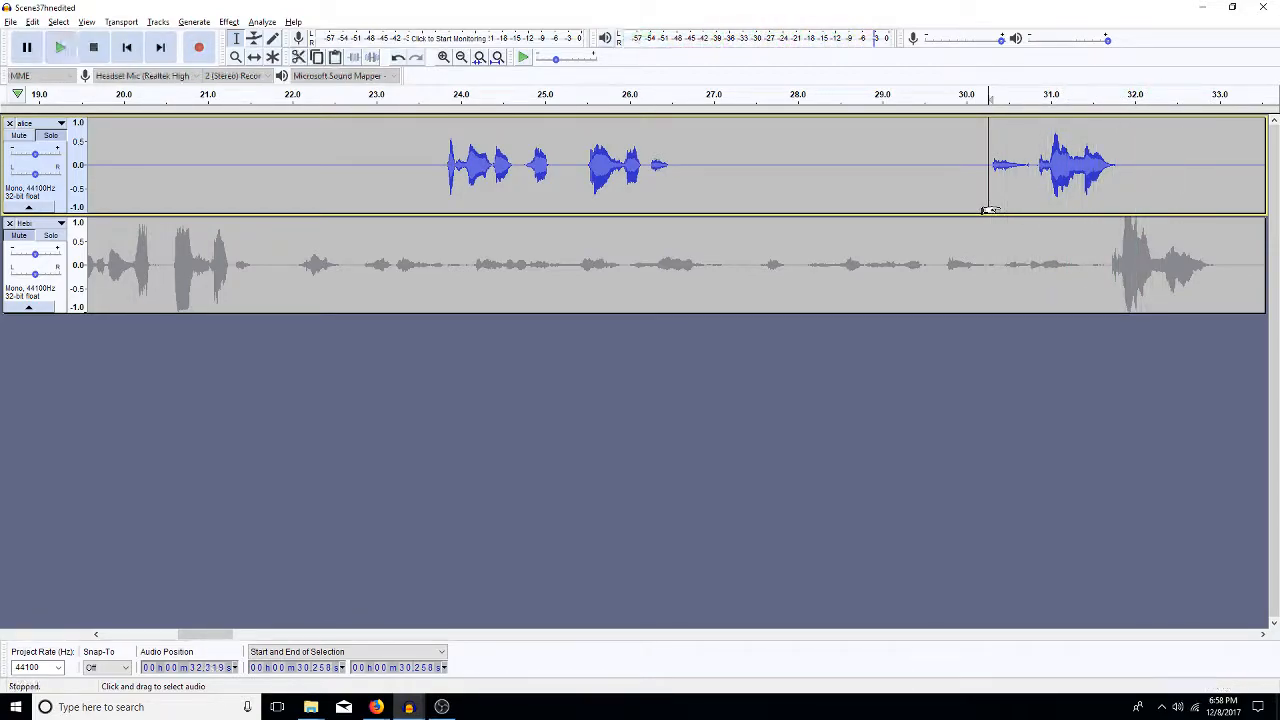
mouse_move(1119, 161)
left_mouse_down()
mouse_move(1276, 178)
mouse_move(1277, 130)
mouse_move(1277, 160)
mouse_move(1137, 178)
left_mouse_up()
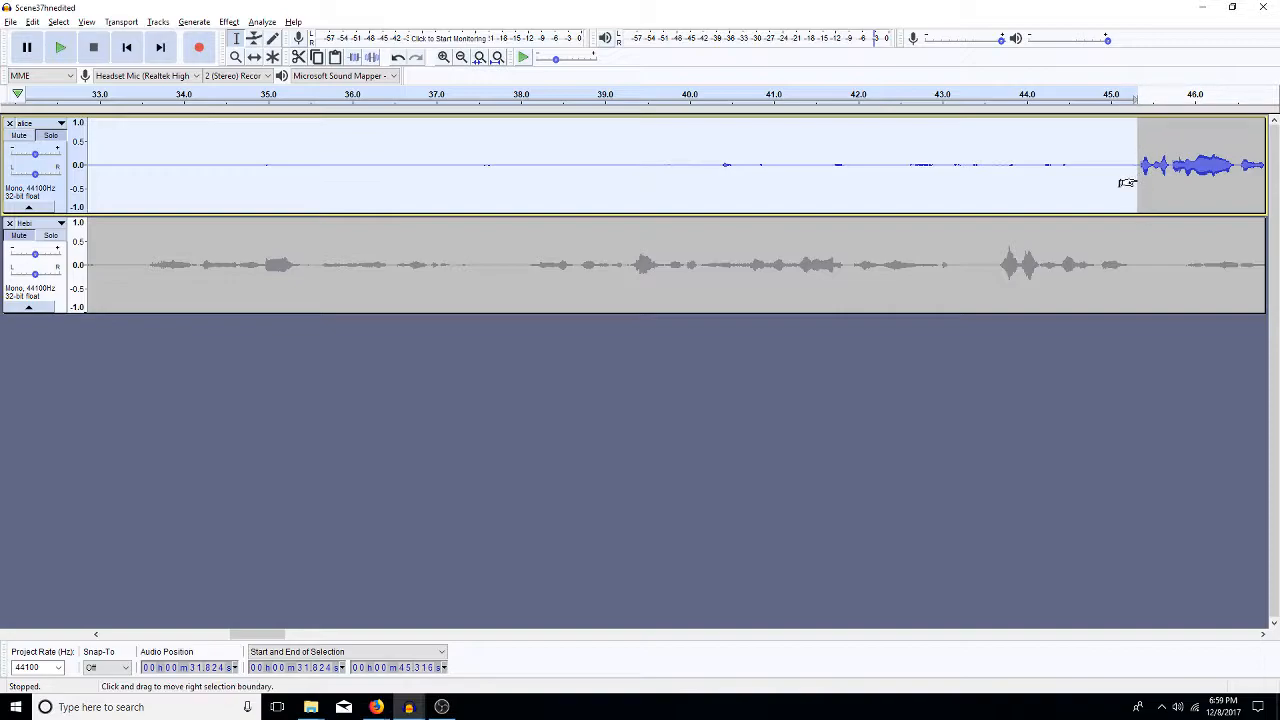
Play the first track's next phrase from about 45.316 s.
left_click(1133, 180)
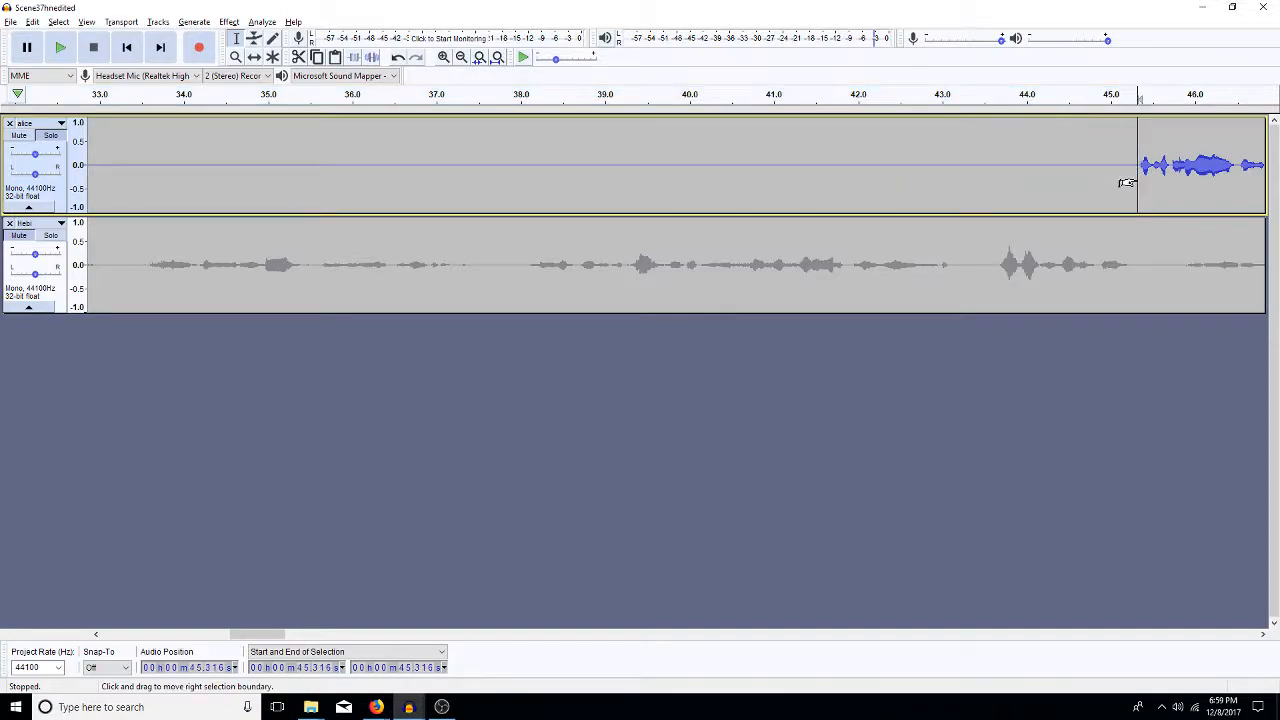
key("space")
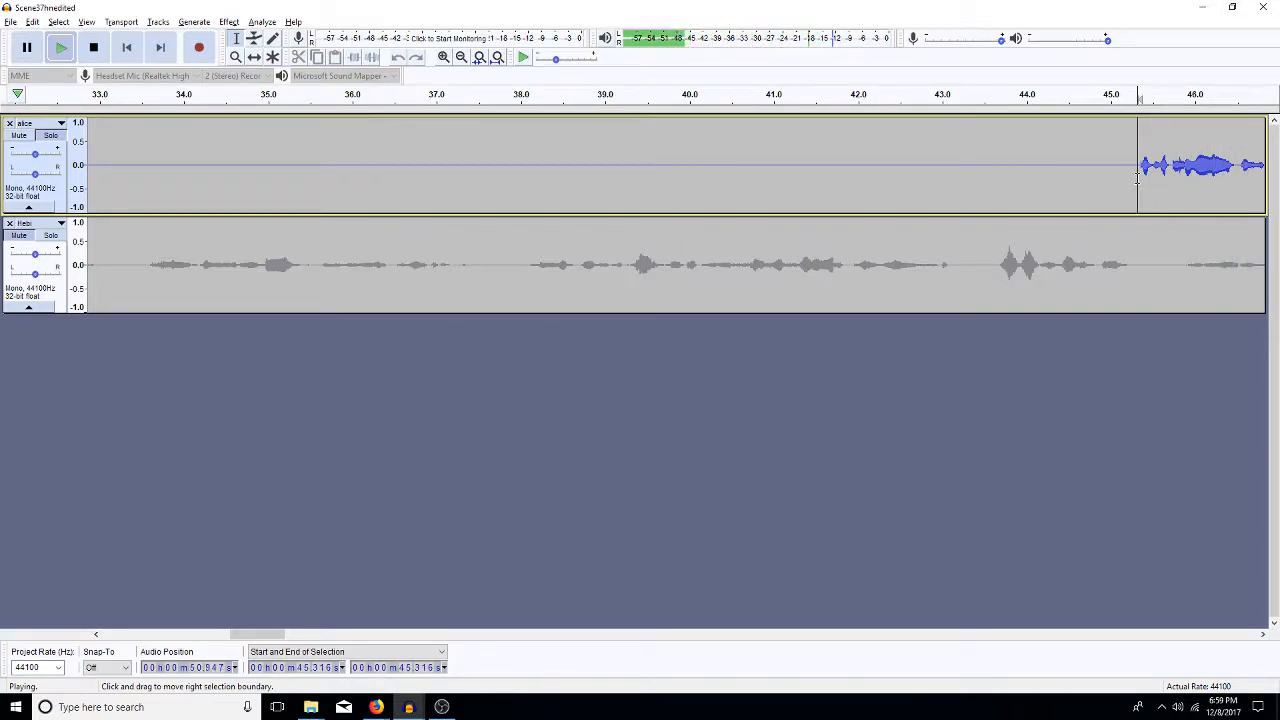
key("space")
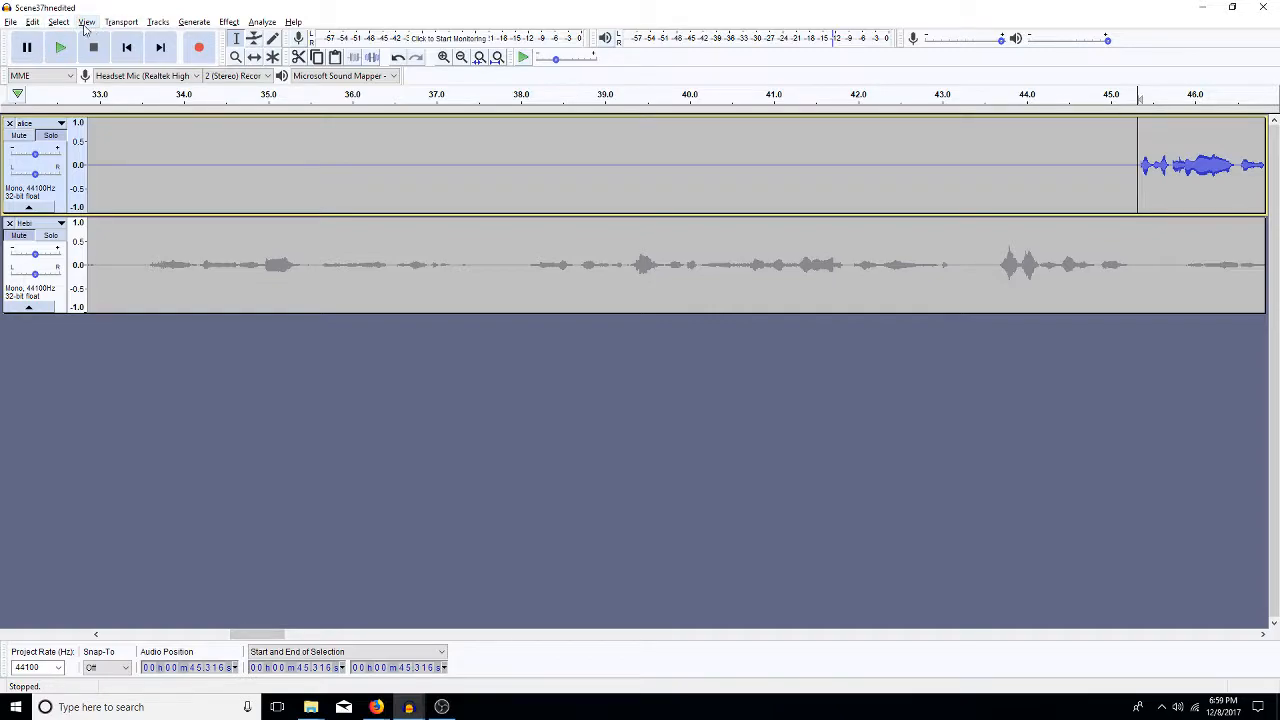
left_click(86, 24)
mouse_move(132, 72)
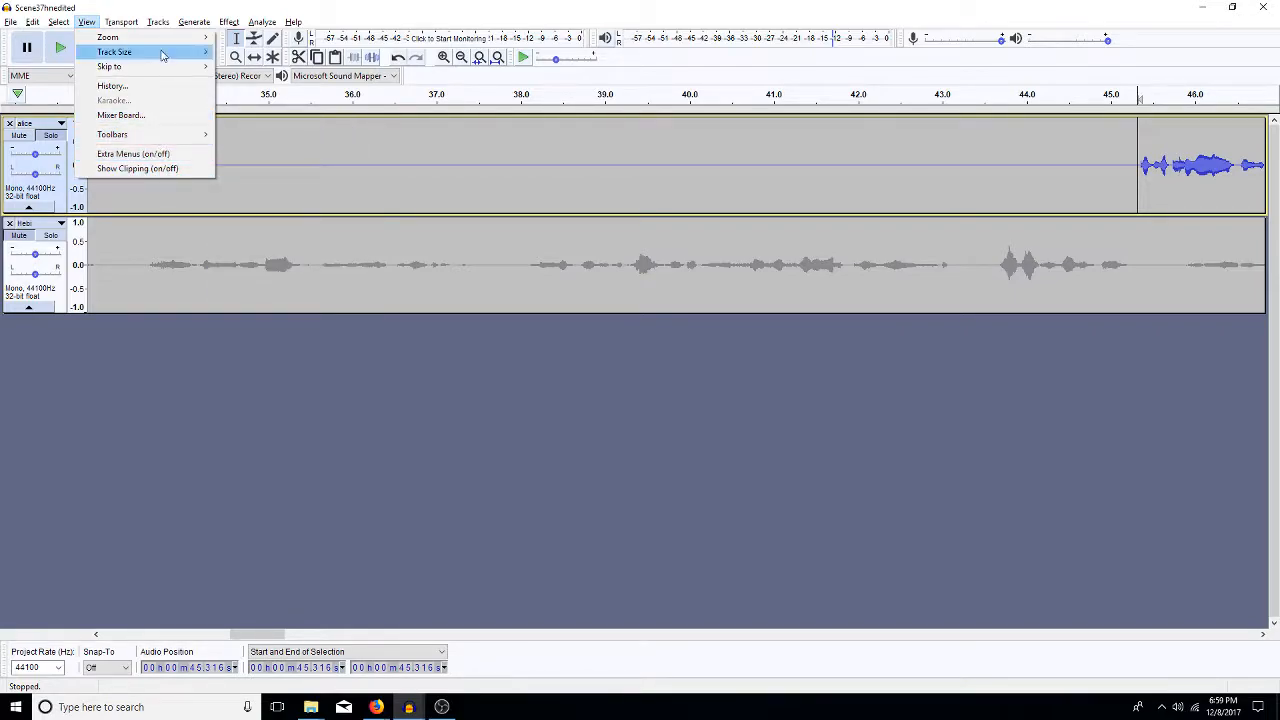
mouse_move(160, 46)
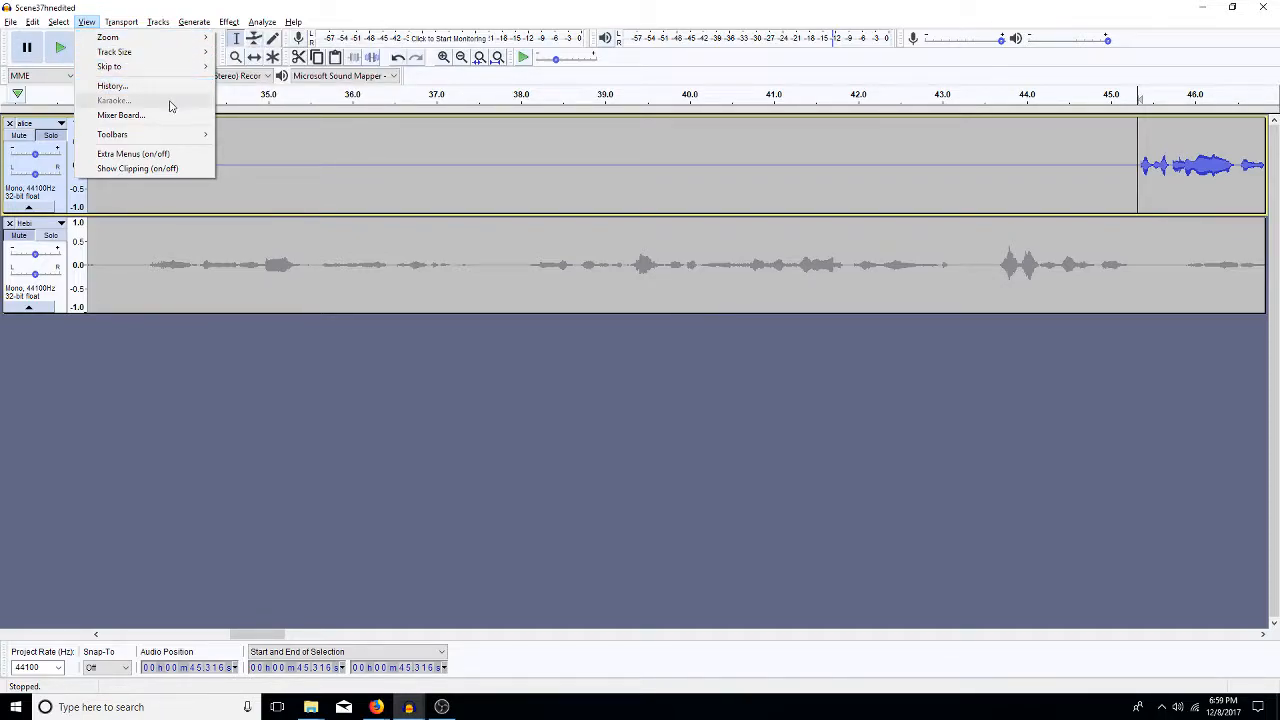
mouse_move(172, 140)
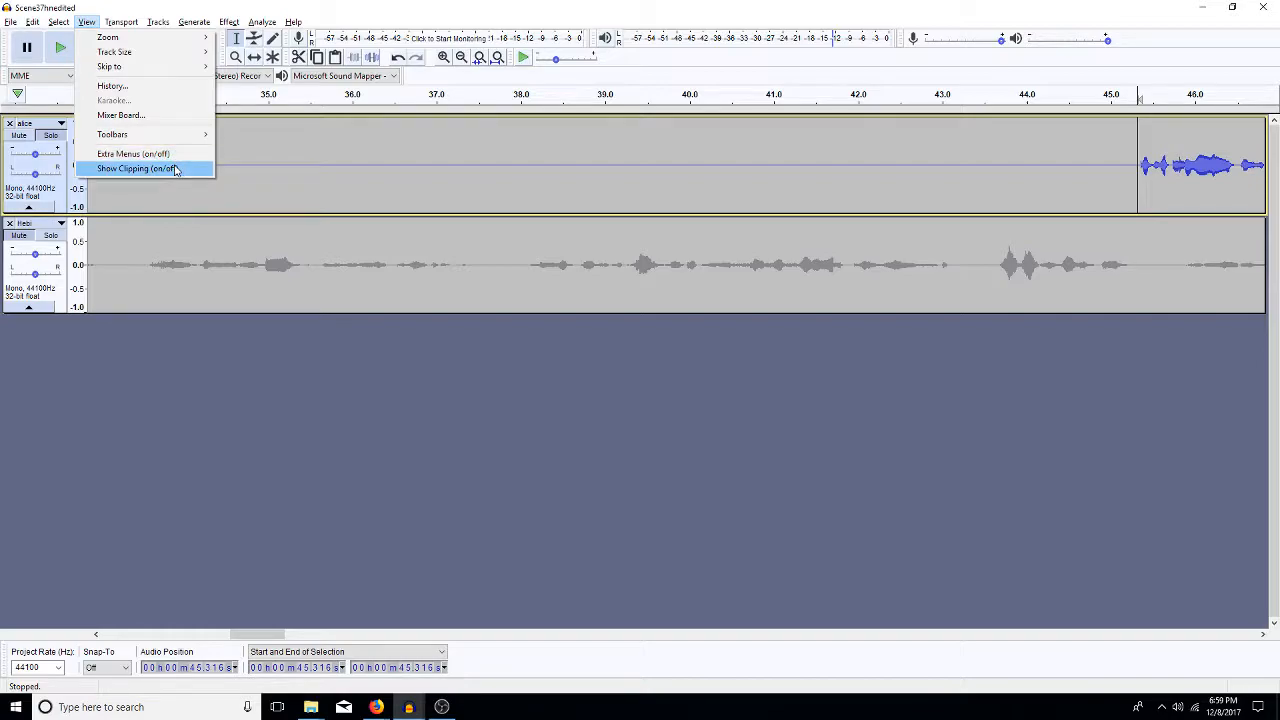
mouse_move(117, 22)
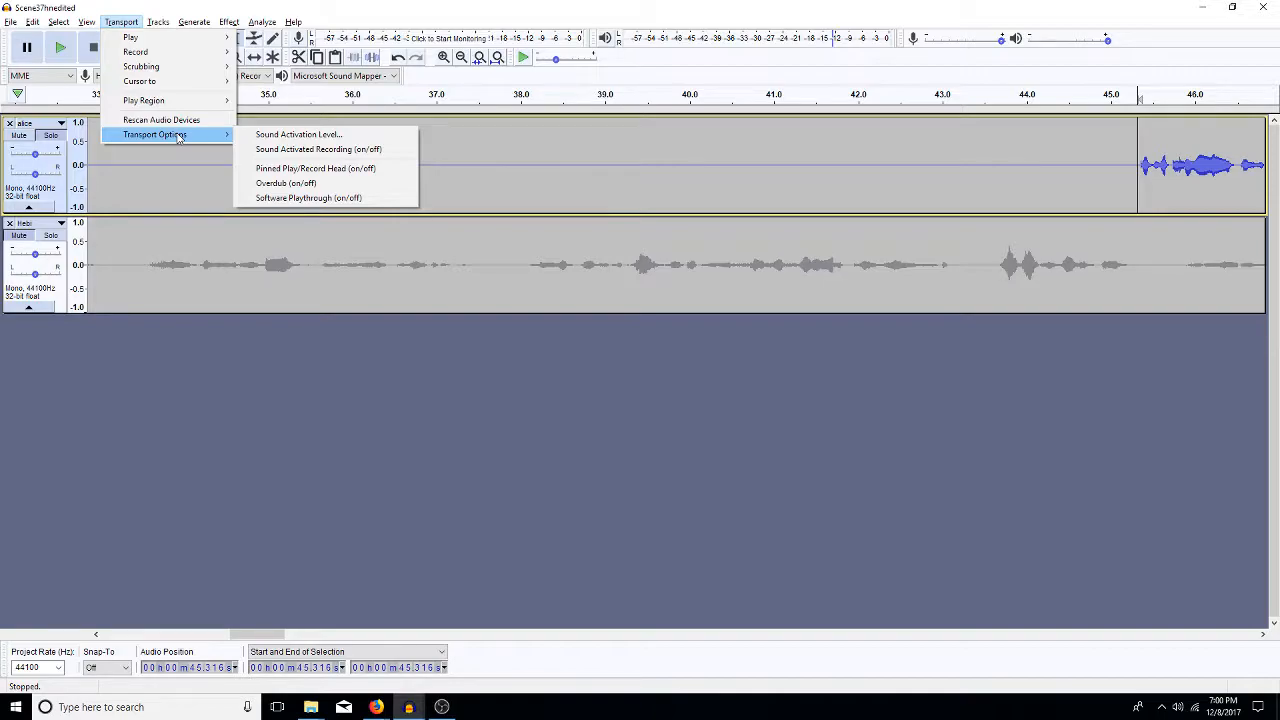
left_click(160, 22)
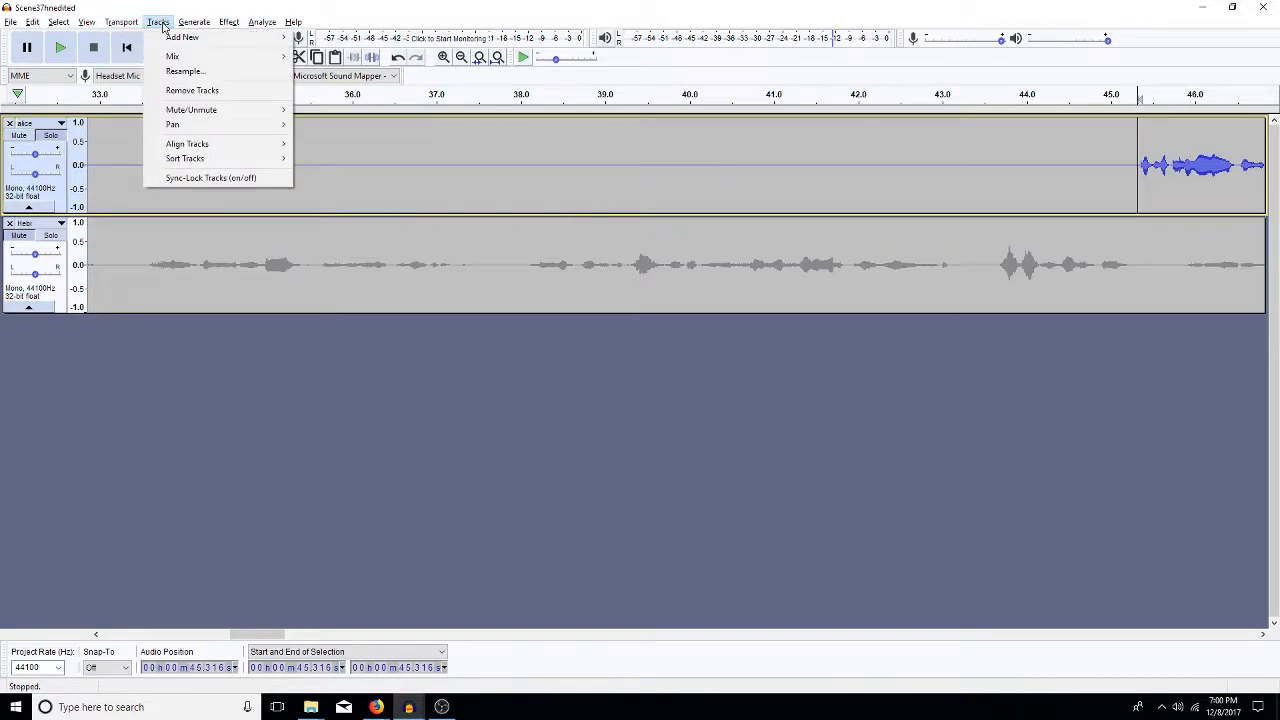
mouse_move(210, 126)
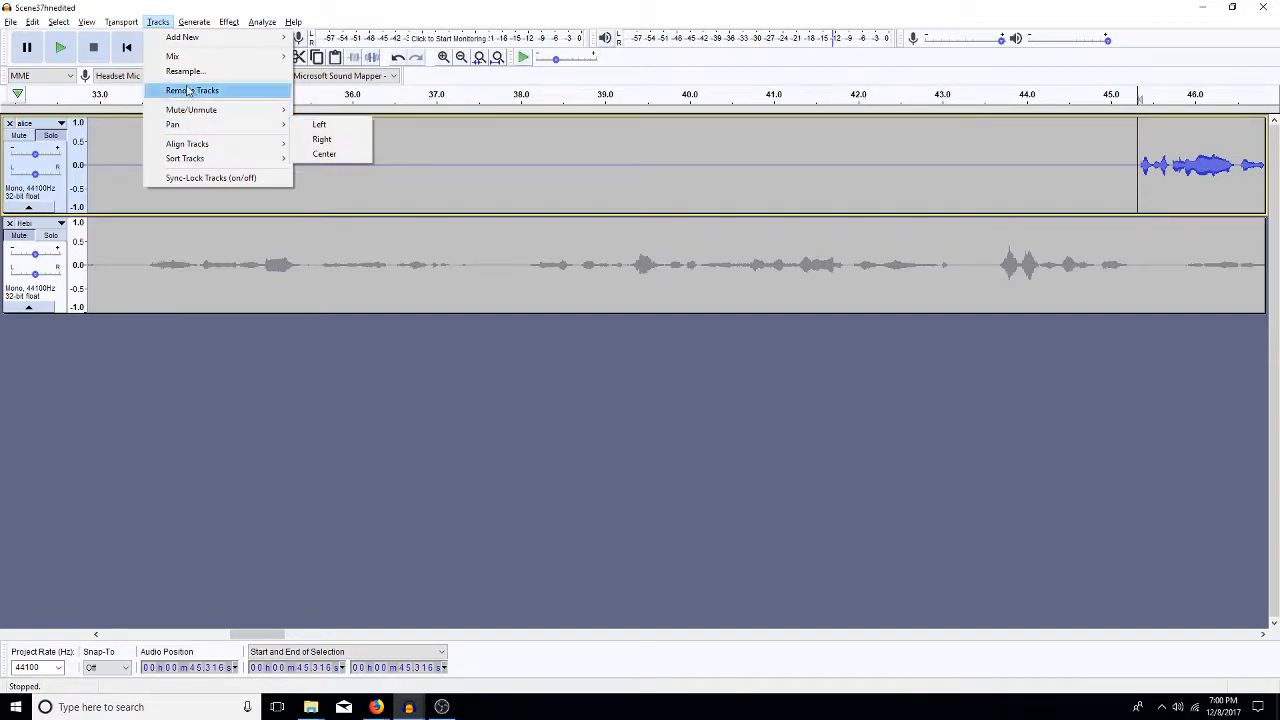
mouse_move(195, 22)
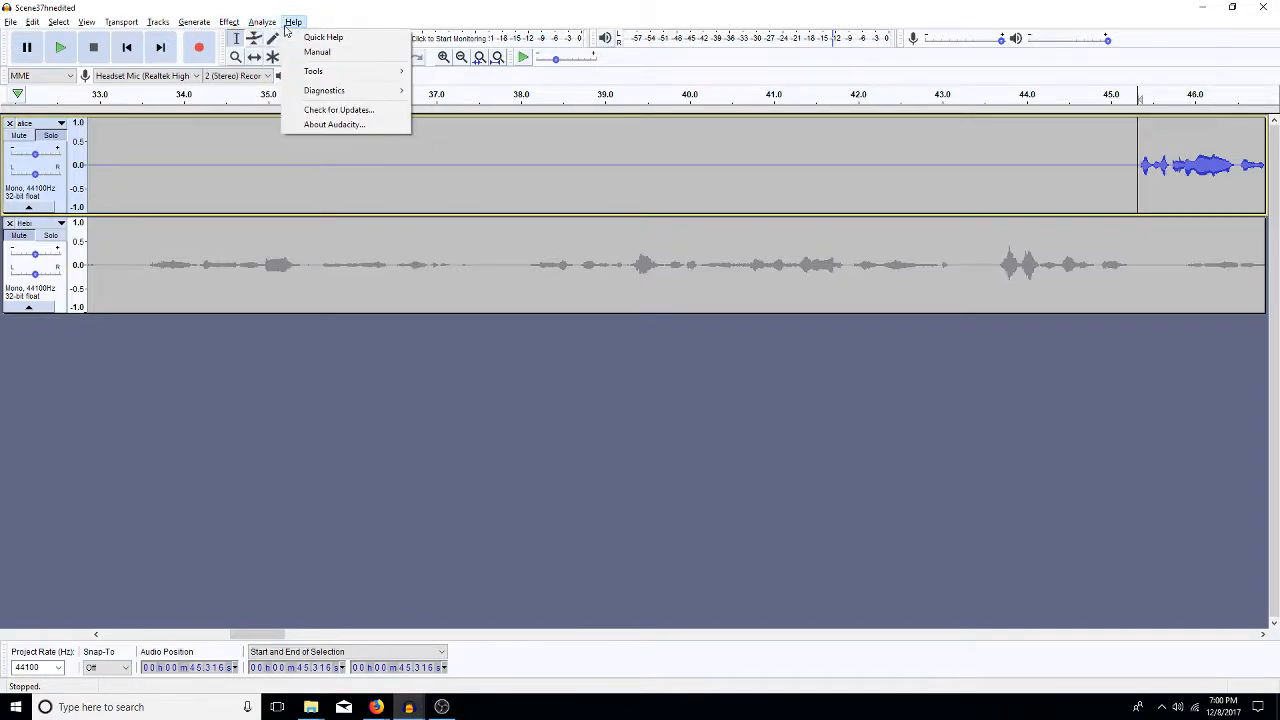
left_click(534, 184)
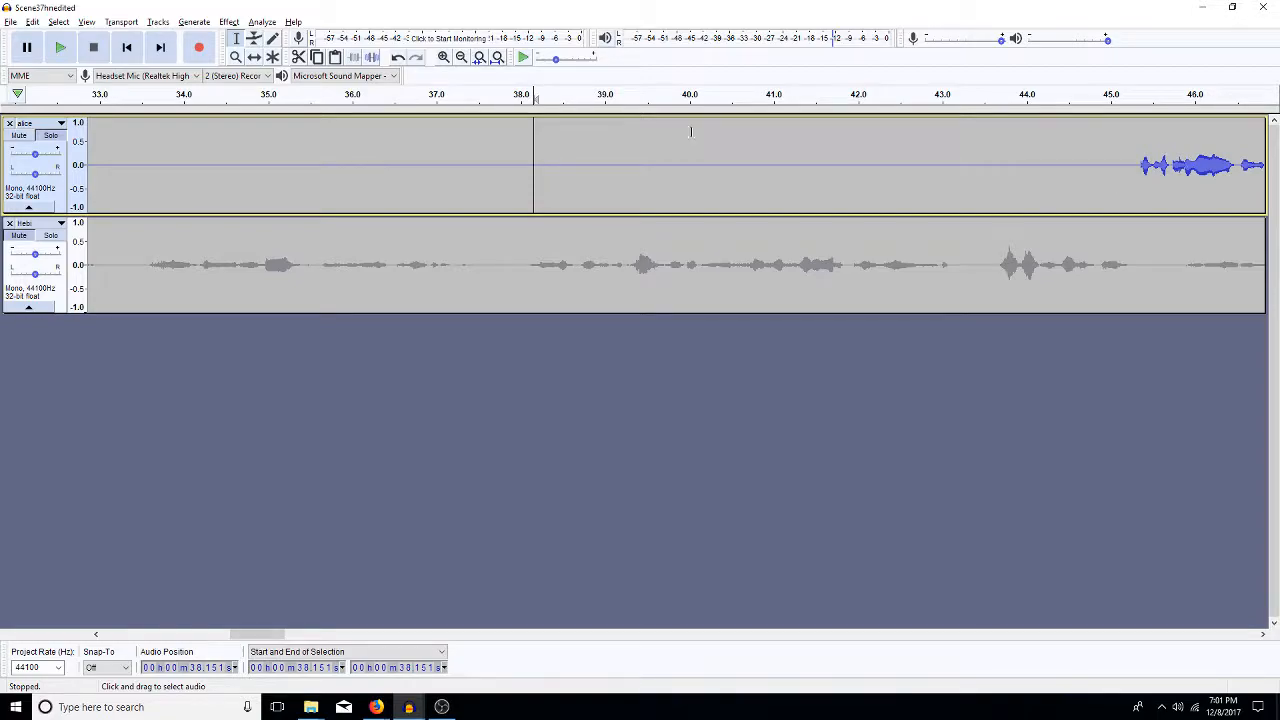
Place the cursor in the first track at about 44.604 s, just before the phrase that follows the long silence.
left_click(461, 57)
left_click(461, 57)
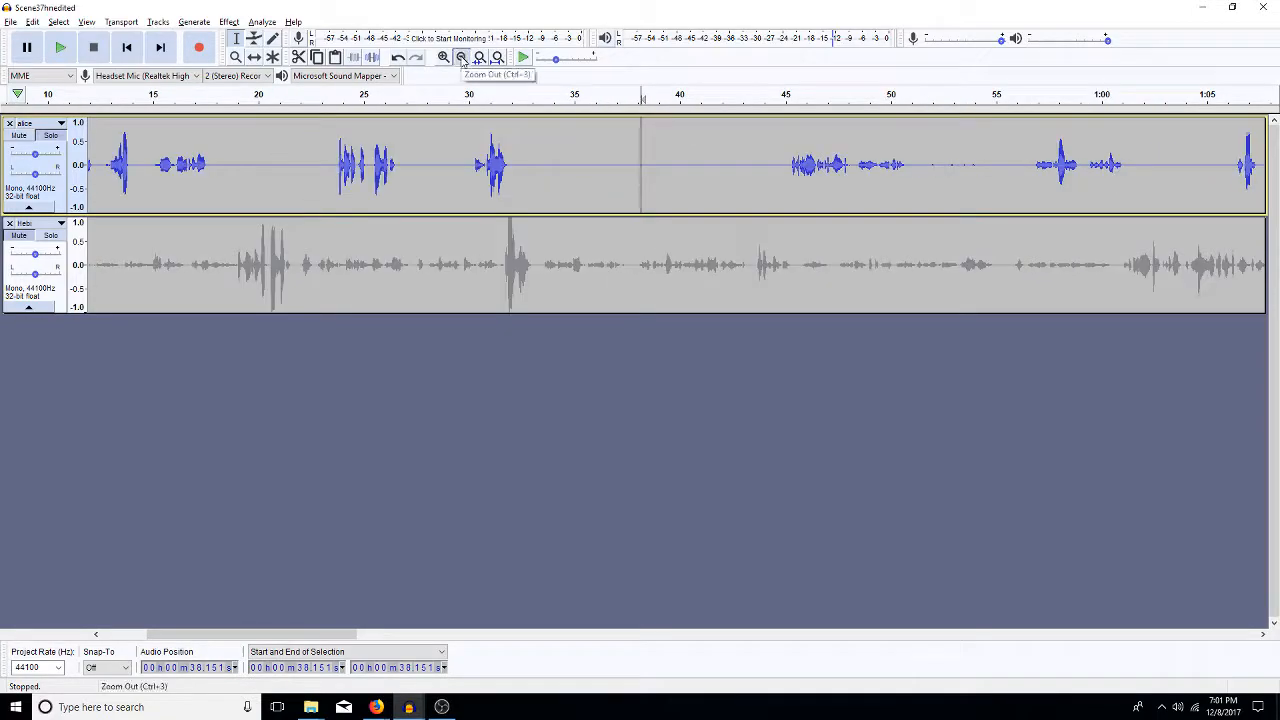
left_click(461, 57)
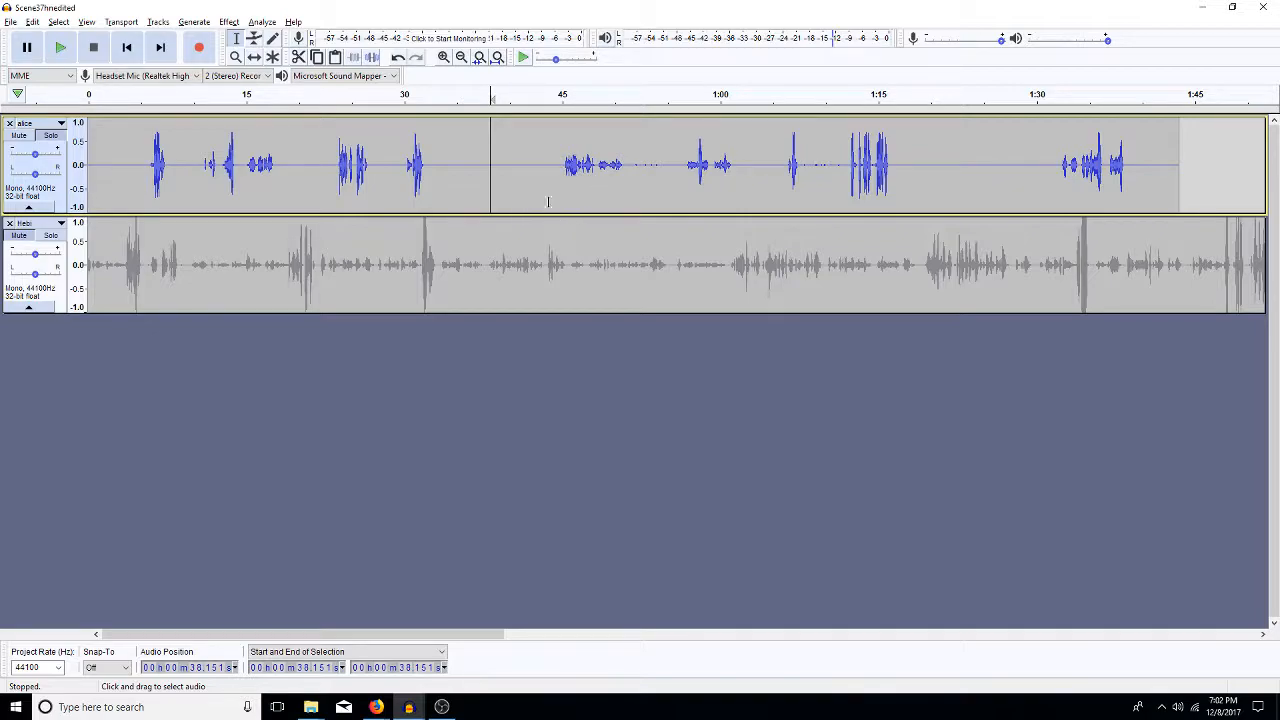
left_click(558, 199)
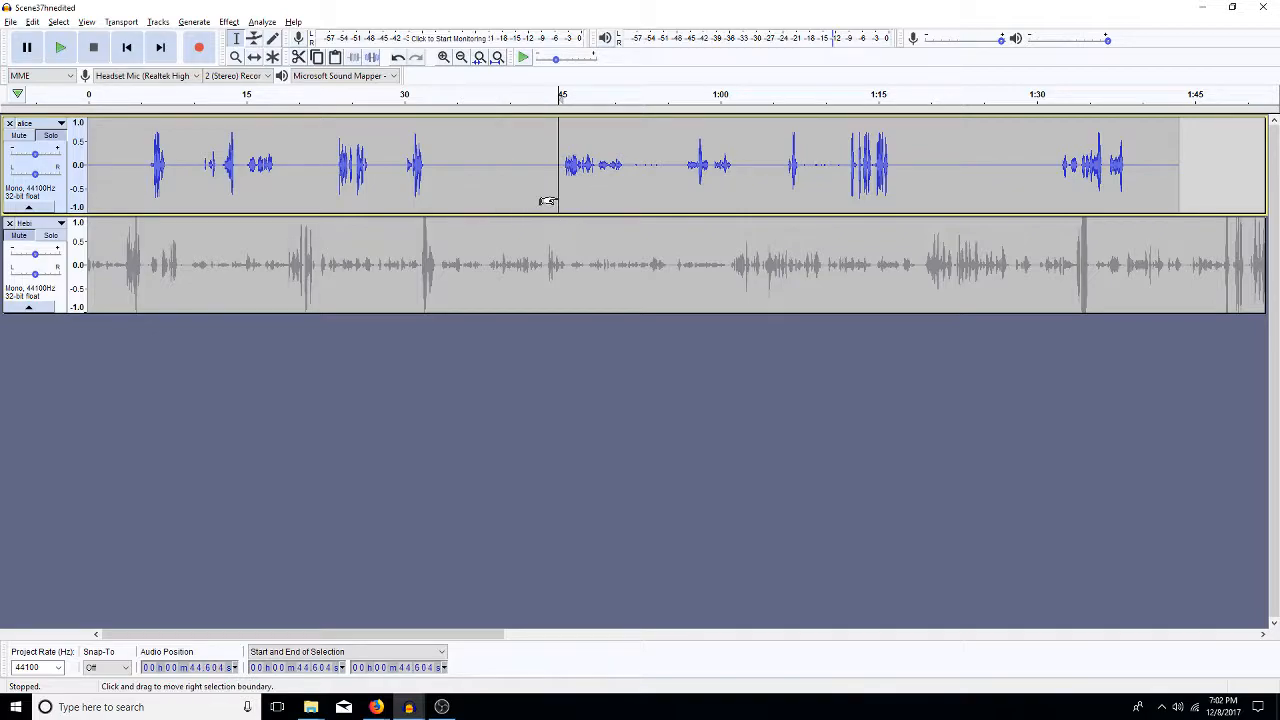